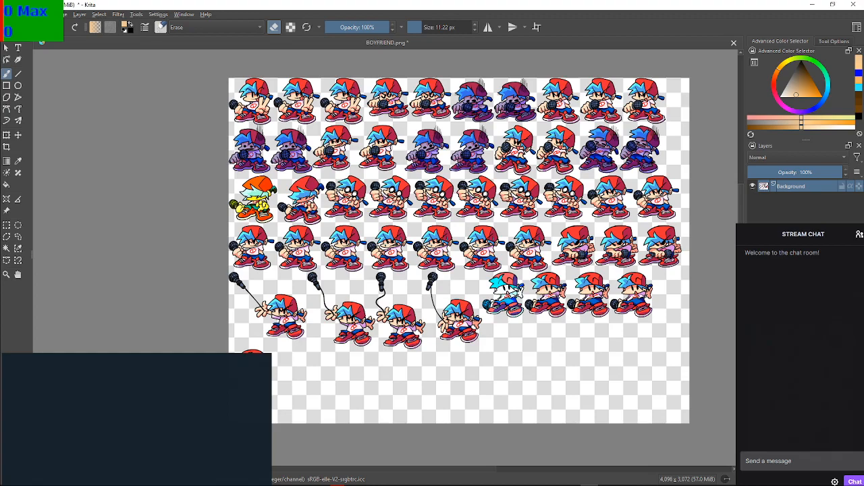
# Try to save the sprite sheet BOYFRIEND.png
pyautogui.press('F2')
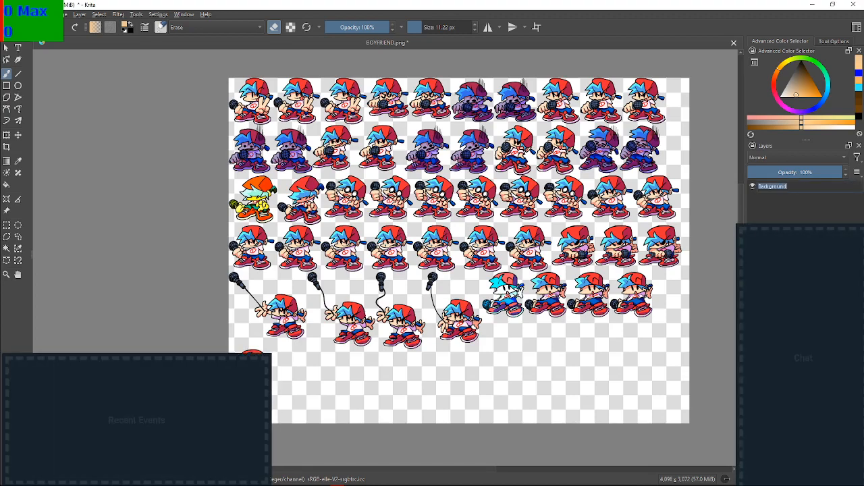
pyautogui.press('Return')
pyautogui.hotkey('ctrl', 's')
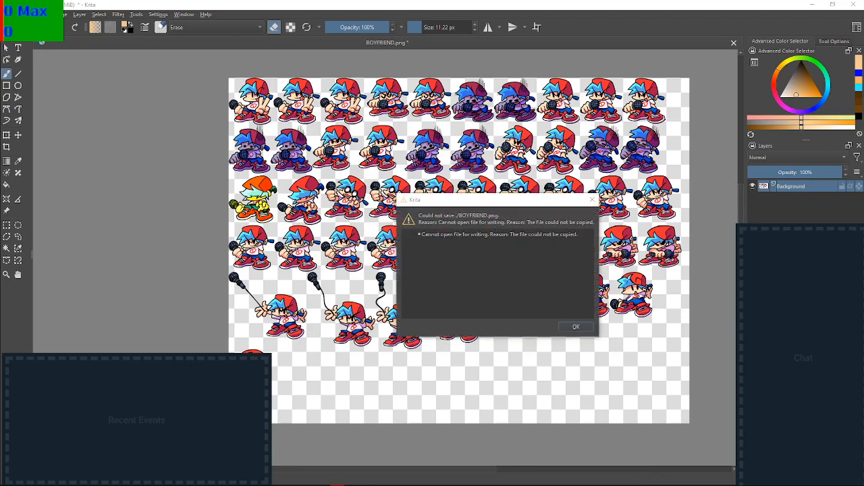
pyautogui.press('Return')
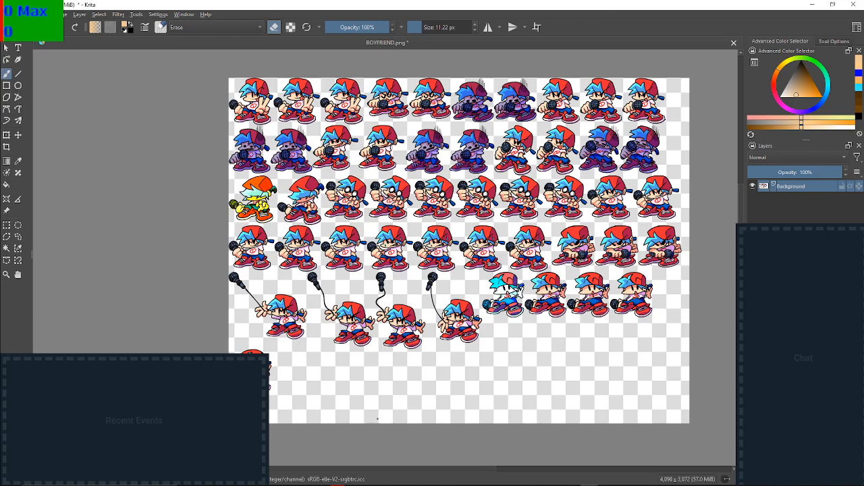
pyautogui.press('F2')
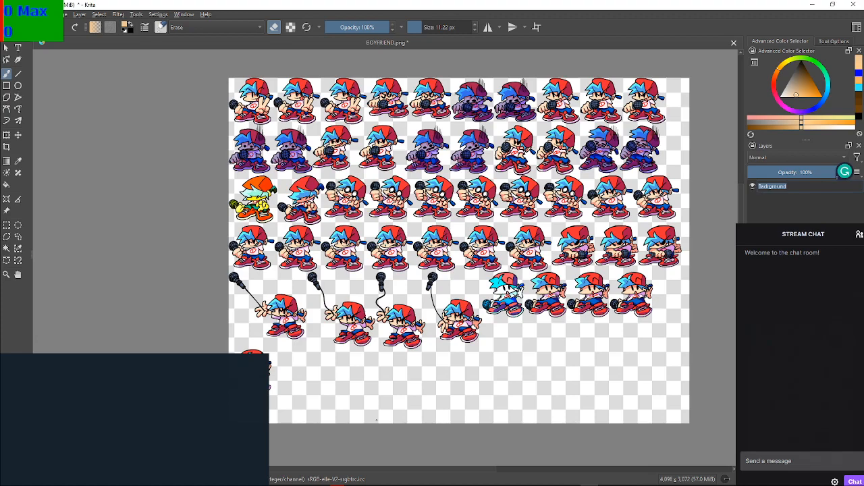
pyautogui.press('Return')
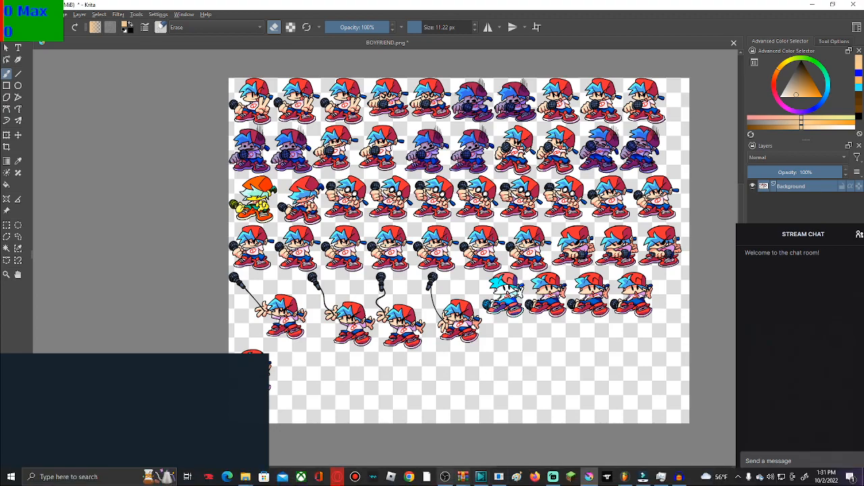
# Switch to OBS and show the folder that holds its recordings
pyautogui.click(445, 477)
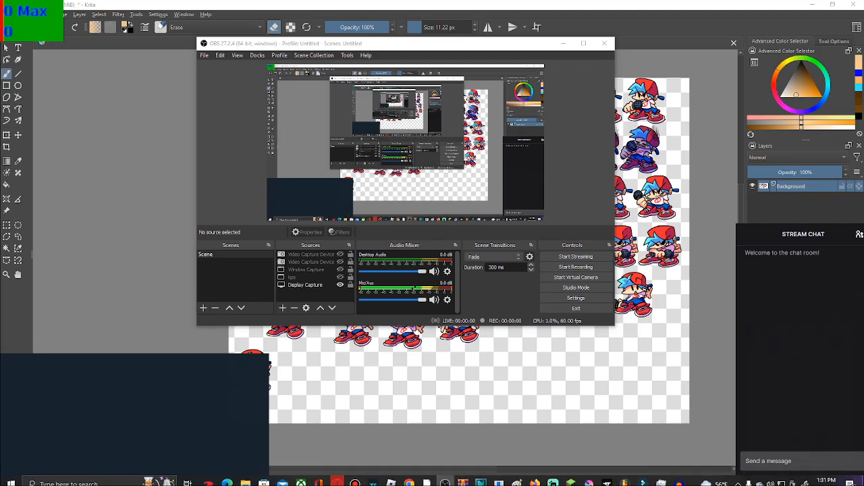
pyautogui.click(204, 56)
pyautogui.click(226, 66)
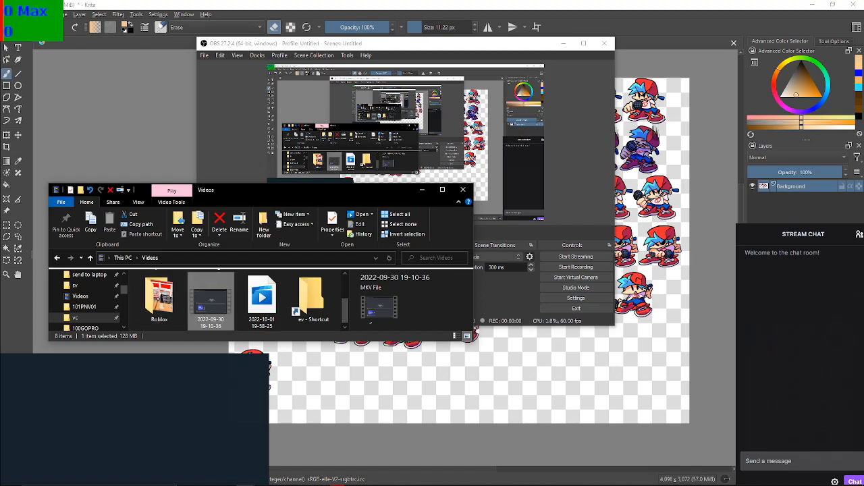
pyautogui.click(262, 301)
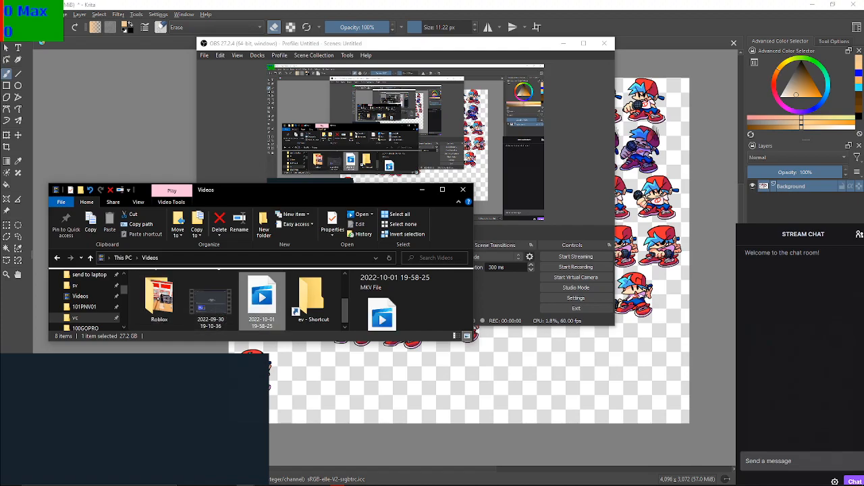
pyautogui.doubleClick(262, 301)
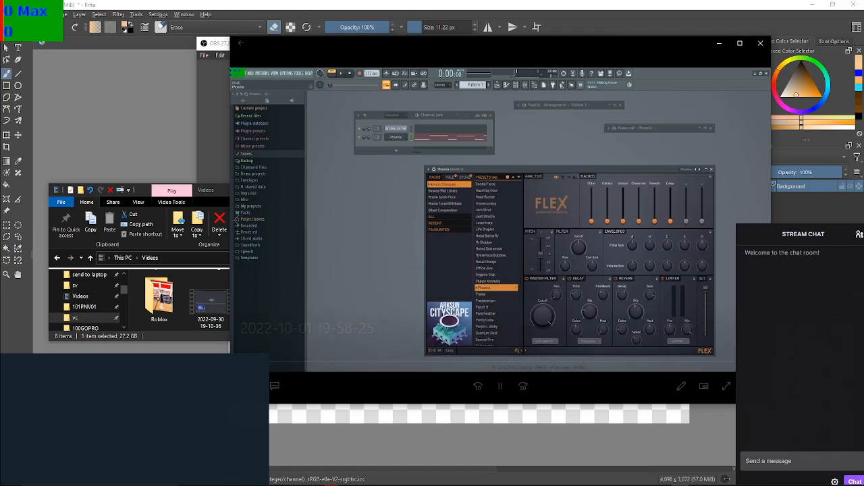
pyautogui.click(500, 386)
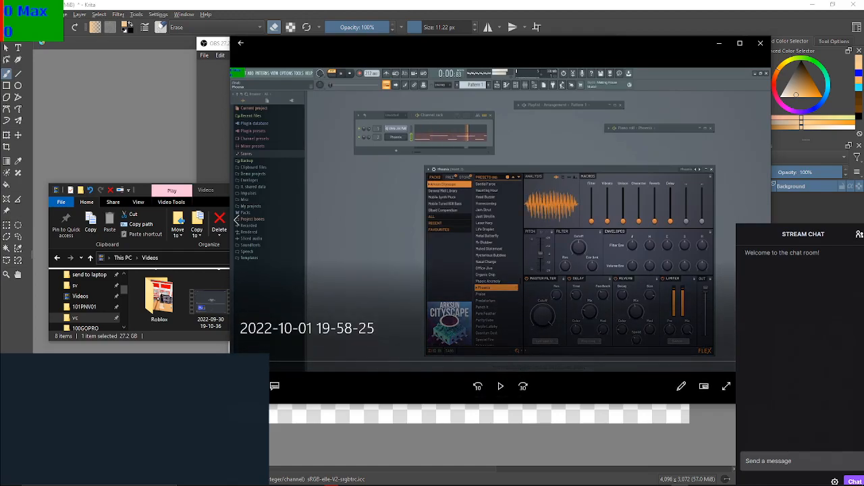
pyautogui.click(760, 43)
pyautogui.rightClick(267, 305)
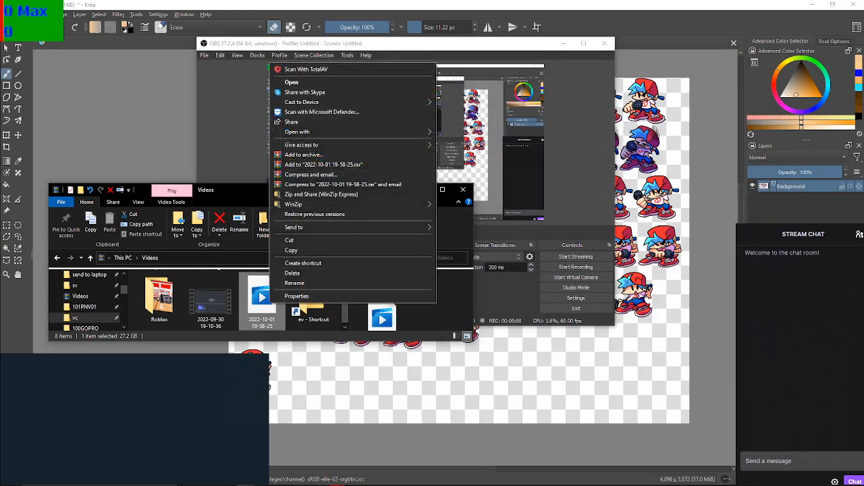
pyautogui.click(329, 275)
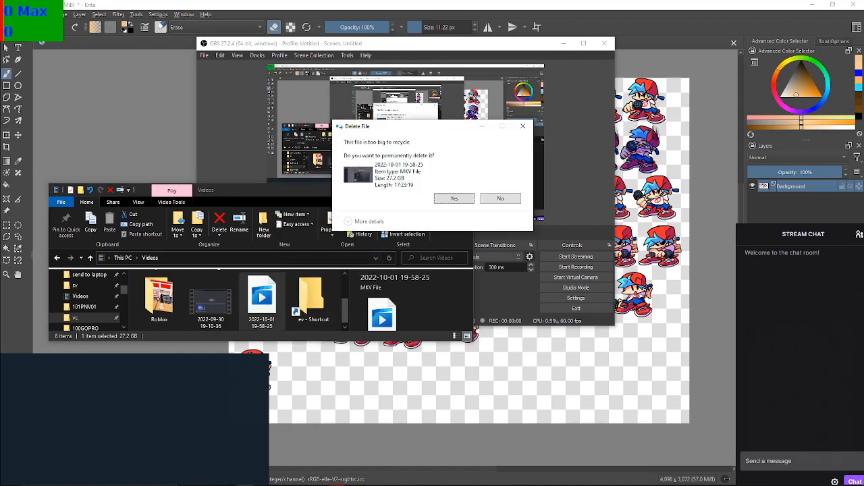
pyautogui.click(454, 198)
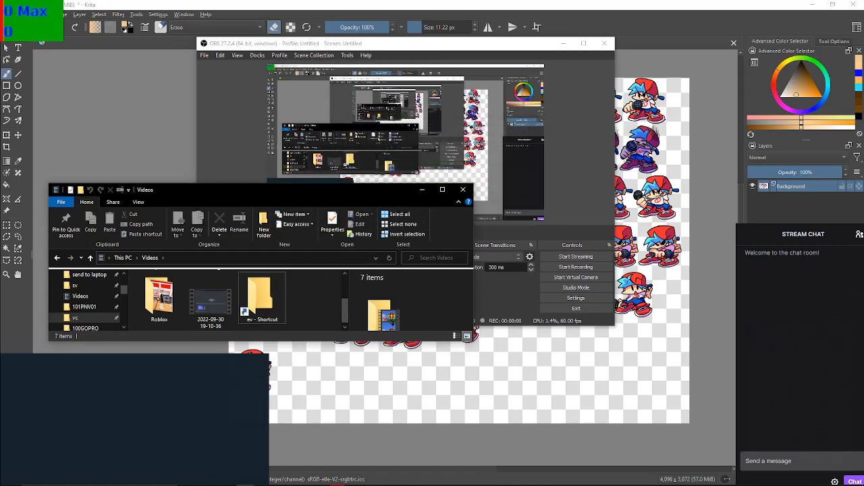
# Bring up the Recycle Bin's options on the desktop and switch back to Krita
pyautogui.click(540, 196)
pyautogui.click(863, 477)
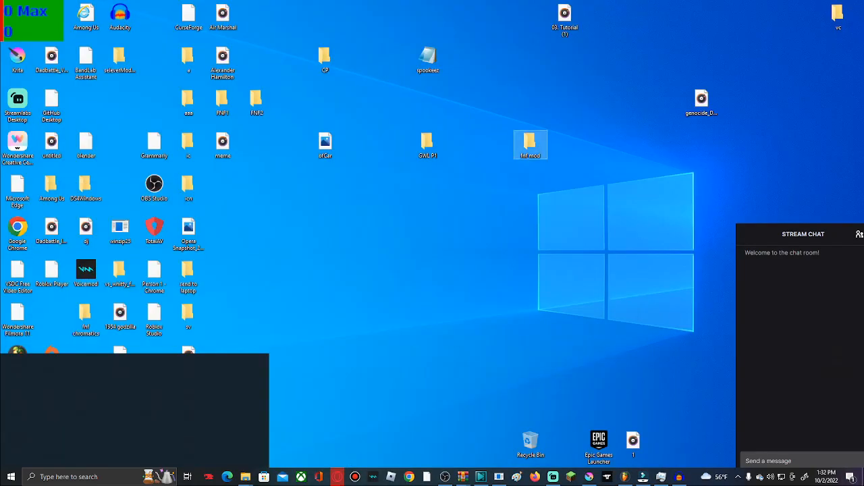
pyautogui.rightClick(537, 442)
pyautogui.click(481, 405)
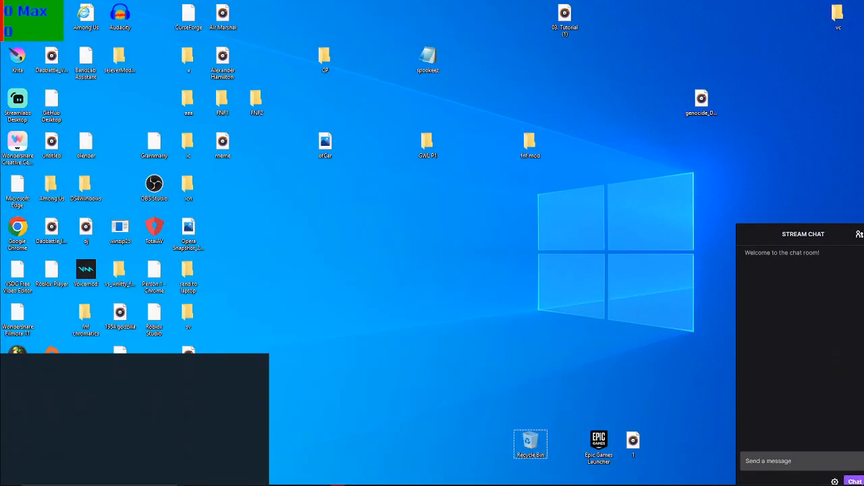
pyautogui.moveTo(462, 478)
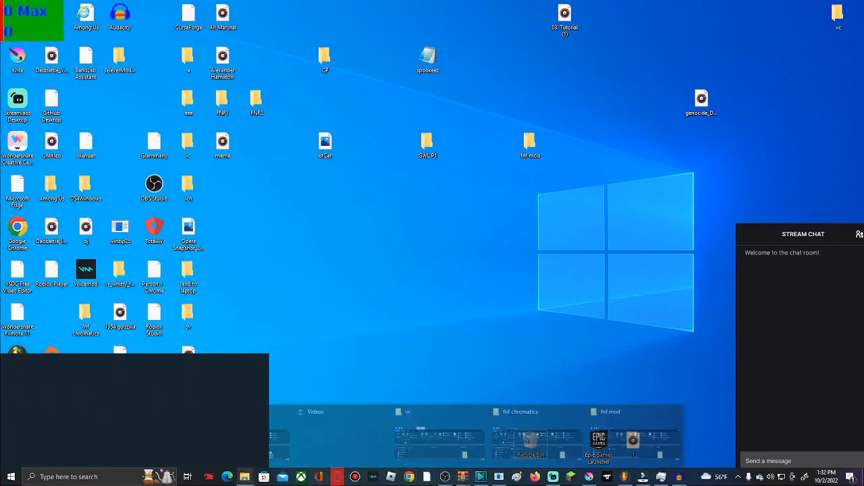
pyautogui.moveTo(336, 476)
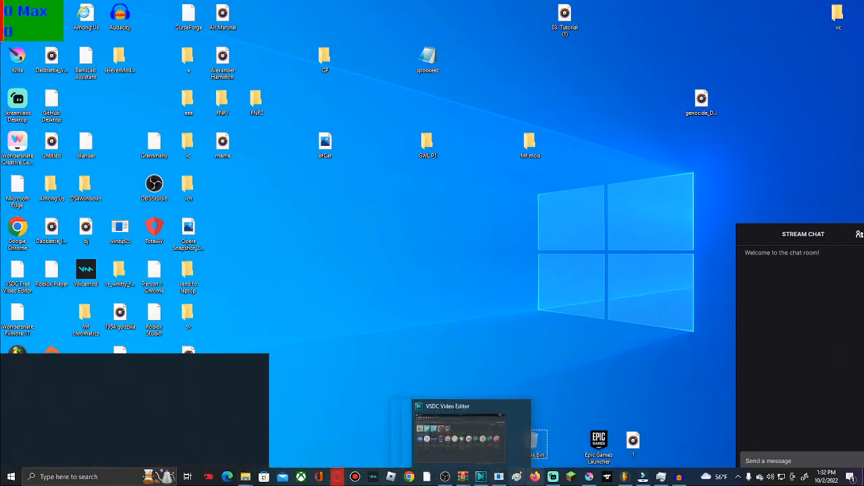
pyautogui.click(588, 476)
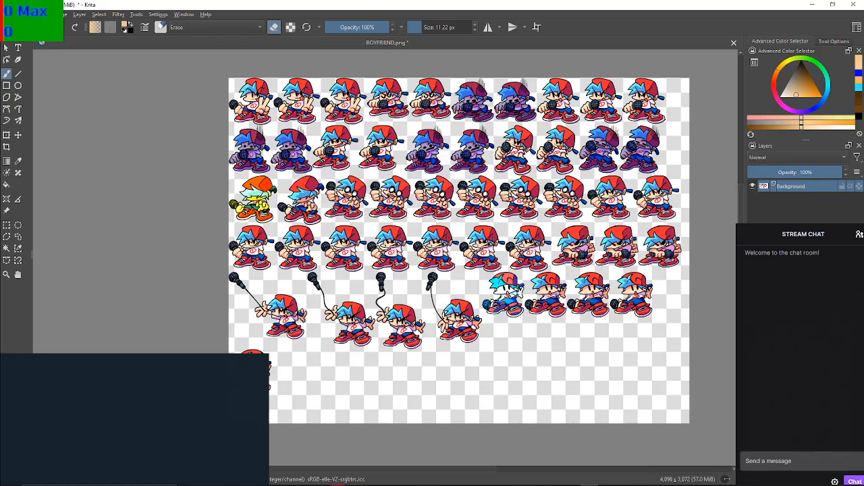
# Look over the whole sprite sheet, examining the character poses in every row
pyautogui.scroll(3, 548, 177)
pyautogui.scroll(-2, 560, 171)
pyautogui.scroll(2, 472, 166)
pyautogui.scroll(-3, 392, 161)
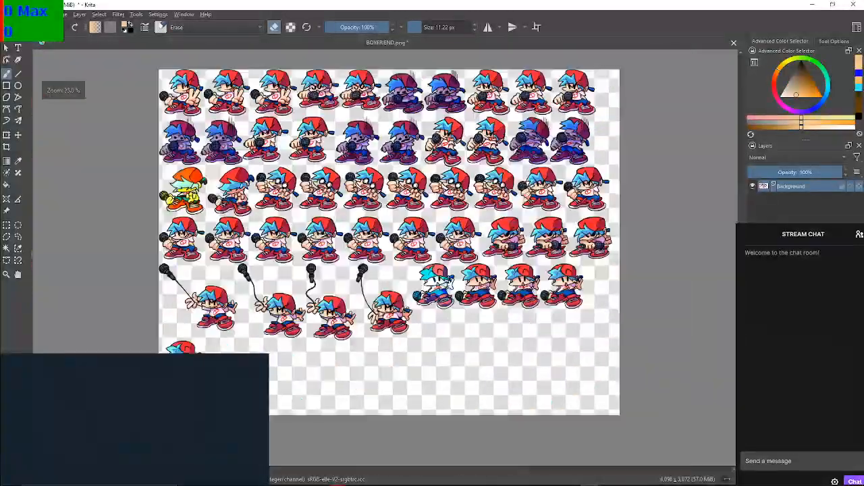
pyautogui.moveTo(446, 93); pyautogui.dragTo(540, 148)
pyautogui.moveTo(320, 178); pyautogui.dragTo(447, 258)
pyautogui.scroll(3, 407, 230)
pyautogui.scroll(-1, 407, 229)
pyautogui.scroll(1, 407, 229)
pyautogui.moveTo(443, 207); pyautogui.dragTo(449, 208)
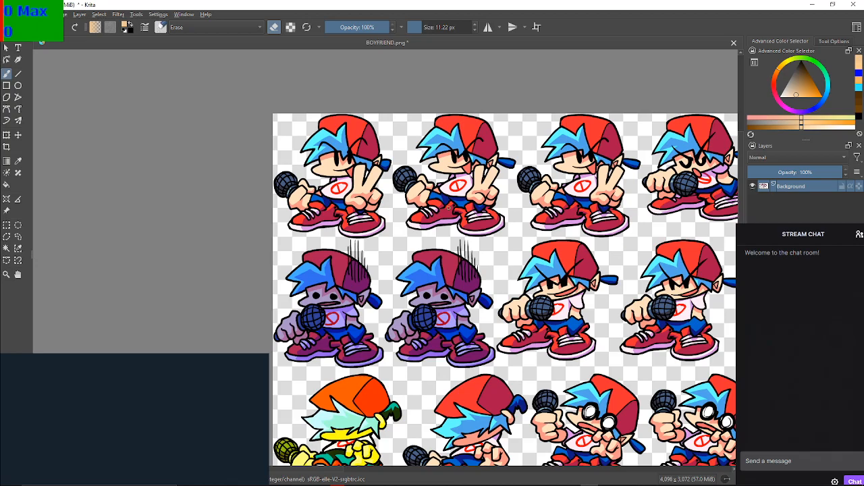
pyautogui.scroll(-4, 491, 276)
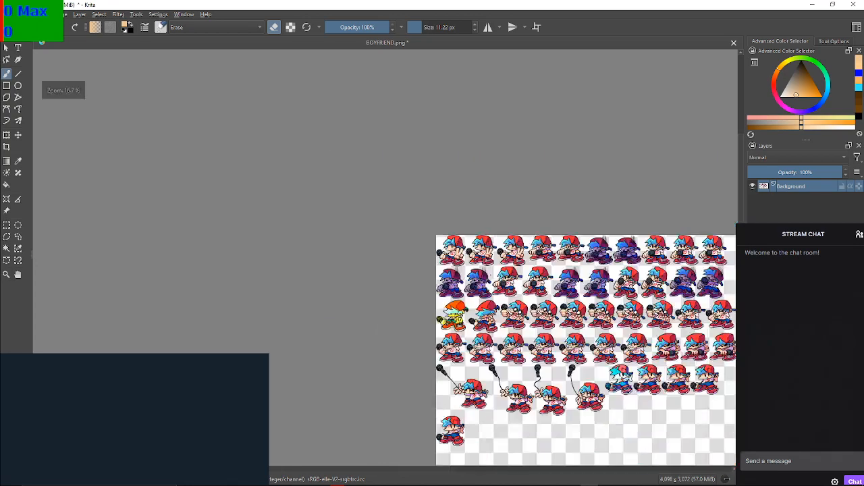
pyautogui.moveTo(491, 276); pyautogui.dragTo(326, 157)
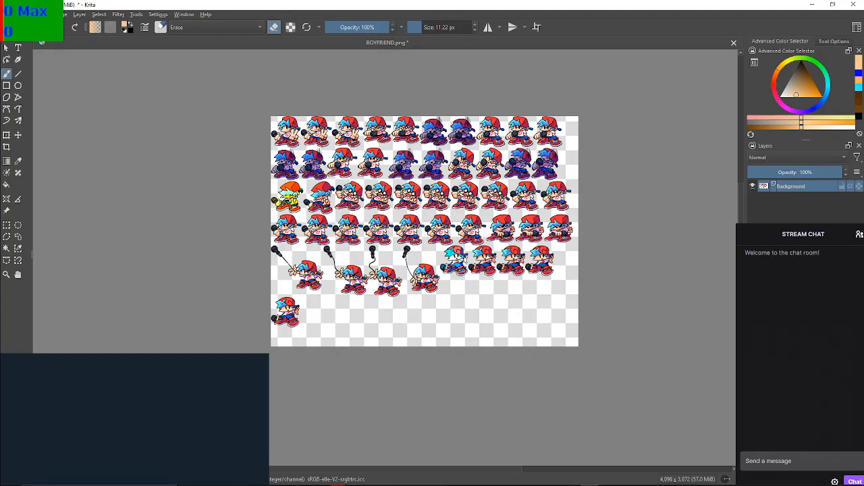
pyautogui.scroll(1, 348, 143)
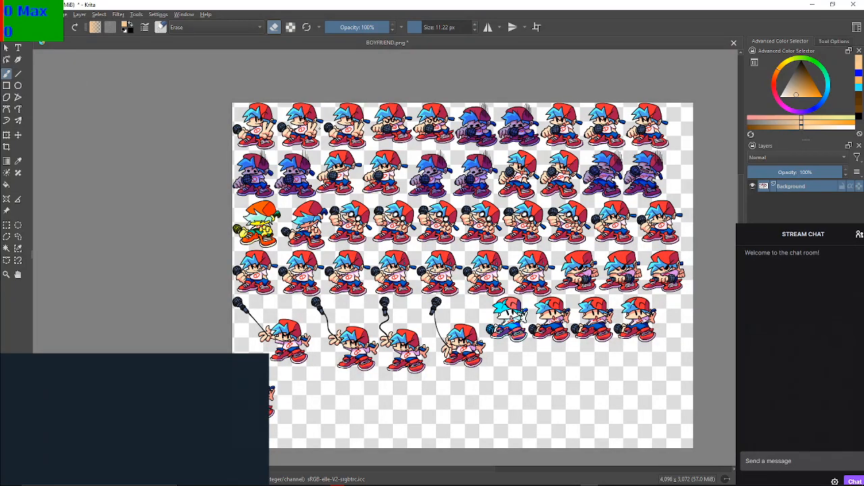
pyautogui.moveTo(497, 185); pyautogui.dragTo(471, 186)
pyautogui.scroll(1, 484, 222)
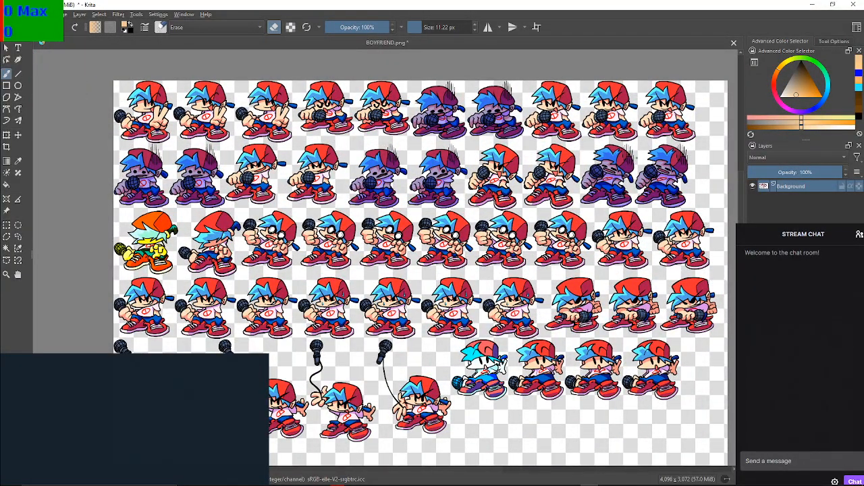
pyautogui.moveTo(483, 365); pyautogui.dragTo(473, 389)
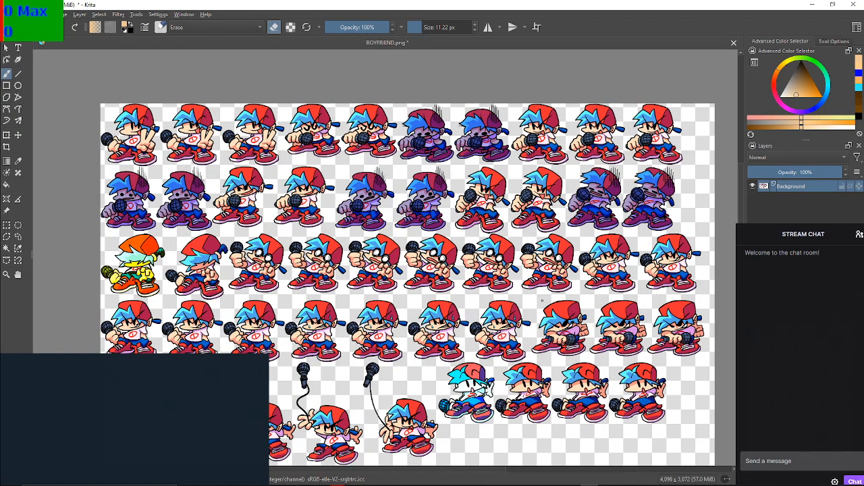
pyautogui.scroll(-3, 407, 282)
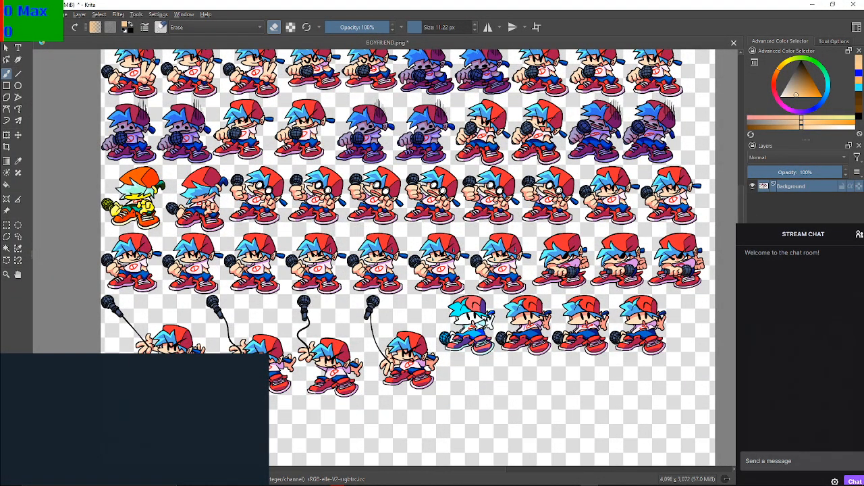
pyautogui.moveTo(432, 290); pyautogui.dragTo(358, 230)
pyautogui.moveTo(274, 262); pyautogui.dragTo(407, 356)
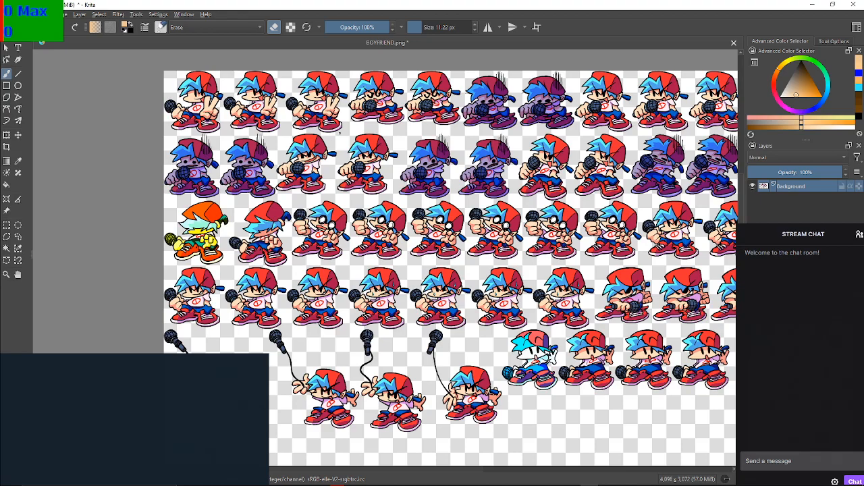
pyautogui.moveTo(412, 270); pyautogui.dragTo(348, 339)
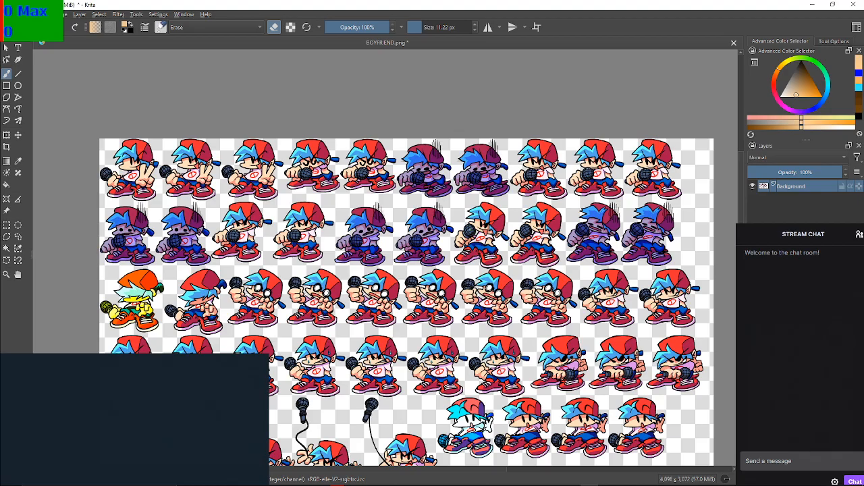
# Examine the angry singing poses in the first row of the sprite sheet up close
pyautogui.scroll(6, 356, 206)
pyautogui.scroll(-2, 356, 205)
pyautogui.moveTo(351, 199); pyautogui.dragTo(476, 312)
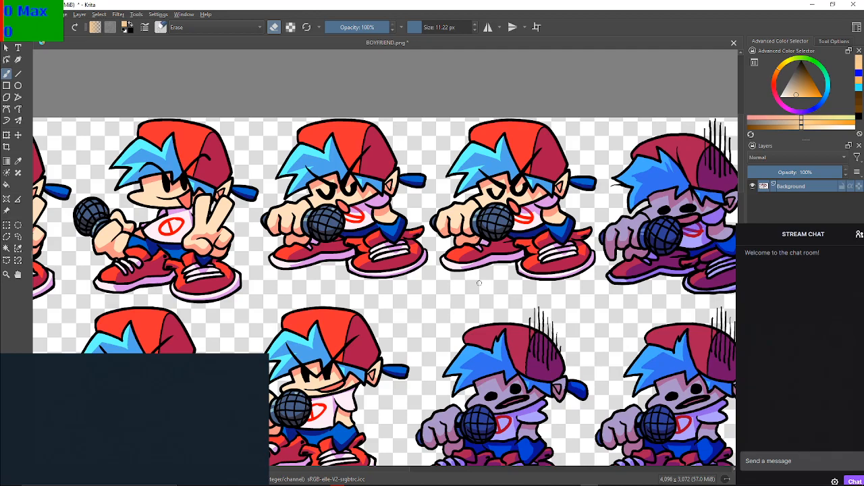
pyautogui.scroll(4, 533, 224)
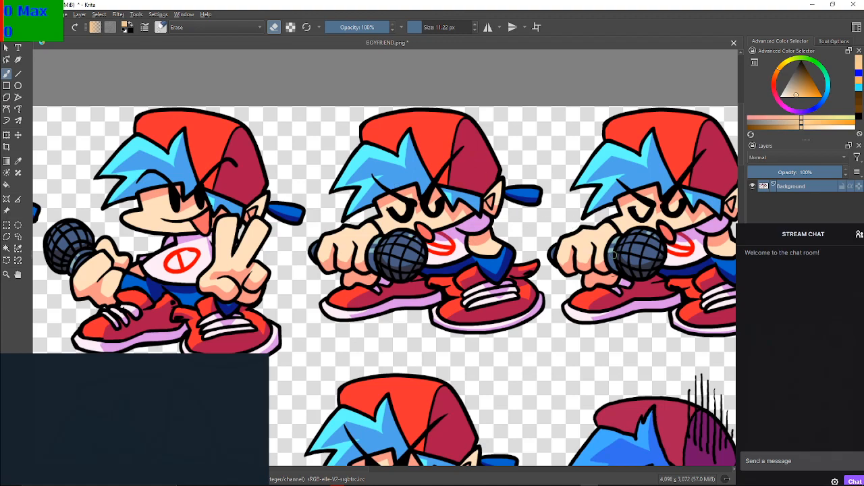
pyautogui.scroll(1, 508, 254)
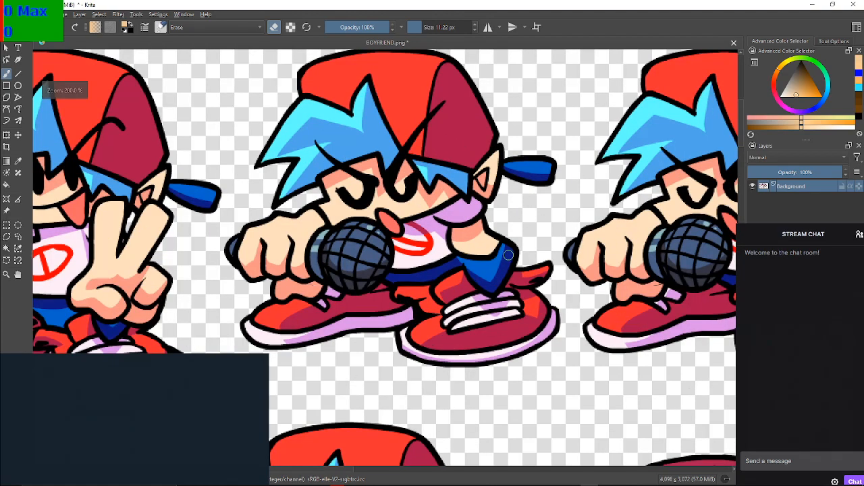
pyautogui.moveTo(459, 218); pyautogui.dragTo(553, 258)
pyautogui.scroll(1, 497, 241)
pyautogui.scroll(-1, 500, 241)
pyautogui.moveTo(380, 196); pyautogui.dragTo(370, 189)
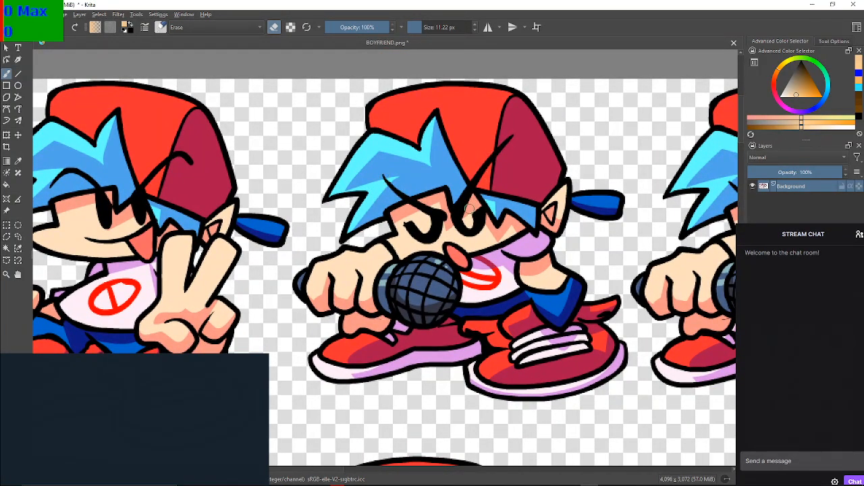
pyautogui.moveTo(394, 219); pyautogui.dragTo(337, 200)
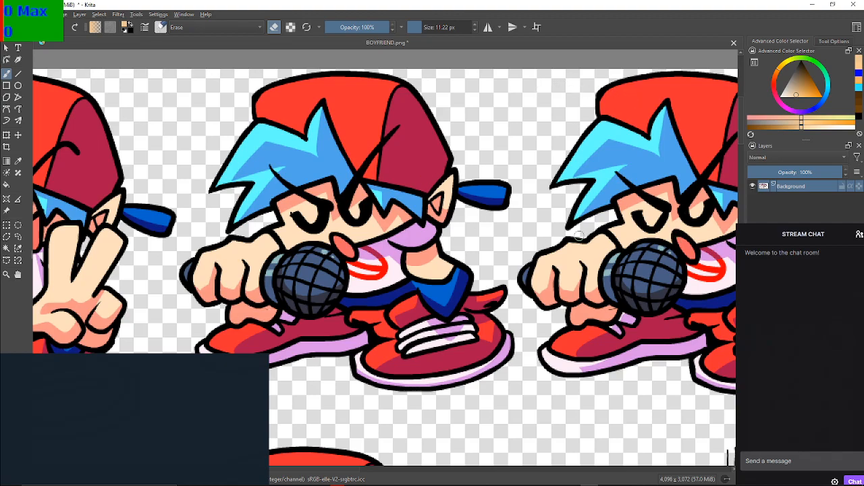
pyautogui.scroll(-4, 353, 198)
pyautogui.scroll(2, 365, 206)
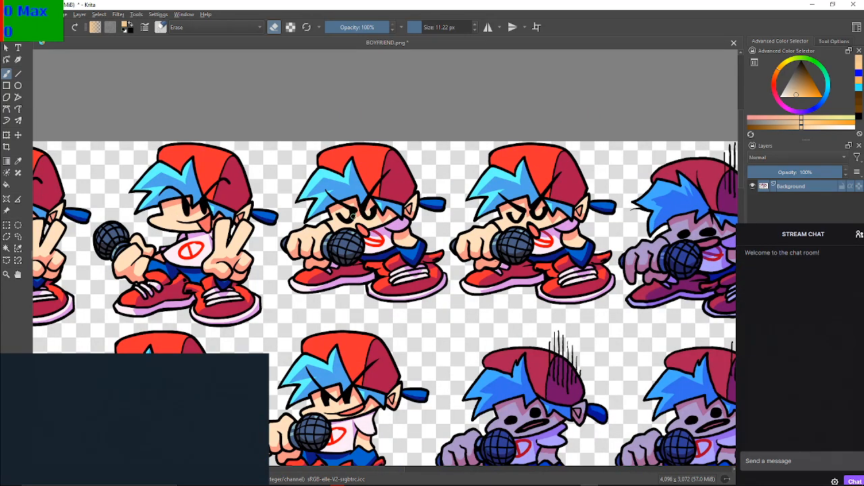
# Sample the light blue of a first-row character's hair as the foreground colour
pyautogui.moveTo(438, 217)
pyautogui.mouseDown()
pyautogui.moveTo(268, 175)
pyautogui.moveTo(358, 211)
pyautogui.moveTo(502, 191)
pyautogui.mouseUp()
pyautogui.scroll(2, 363, 211)
pyautogui.keyDown('ctrl'); pyautogui.click(541, 142); pyautogui.keyUp('ctrl')
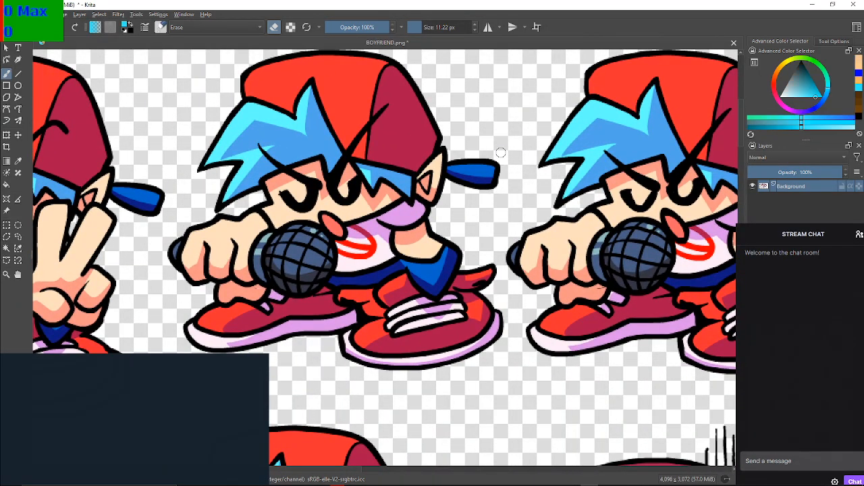
# Examine the angry eyes and brows of the first-row character holding the microphone up close
pyautogui.scroll(1, 282, 196)
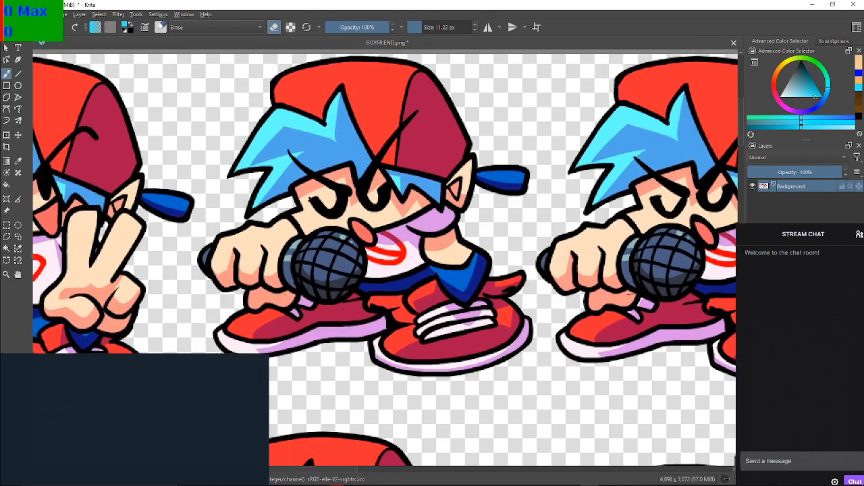
pyautogui.scroll(1, 314, 202)
pyautogui.scroll(3, 311, 199)
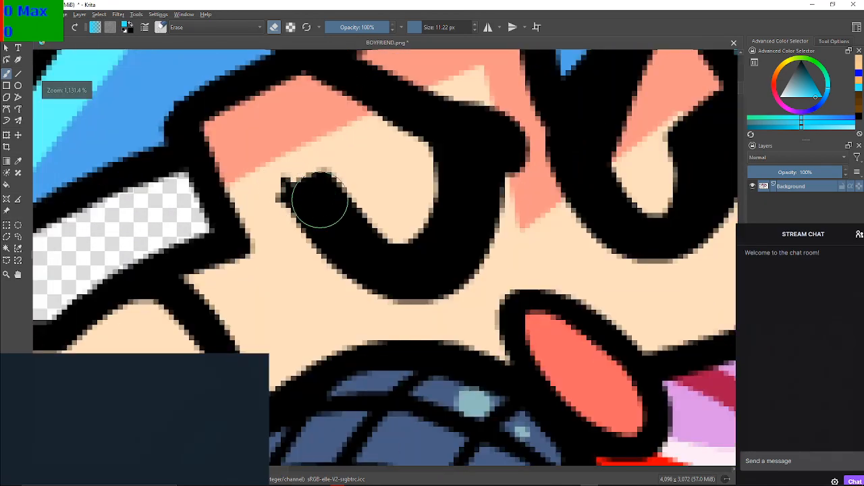
pyautogui.scroll(-2, 325, 206)
pyautogui.scroll(-6, 338, 208)
pyautogui.scroll(6, 70, 163)
pyautogui.scroll(2, 201, 183)
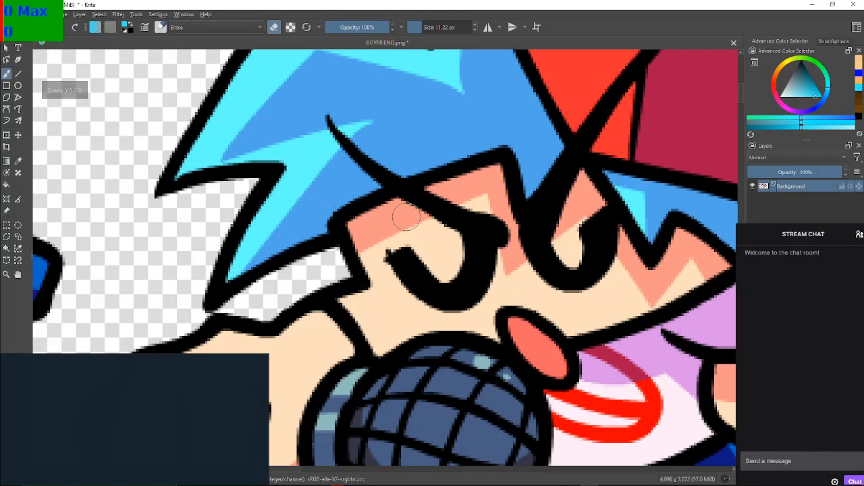
pyautogui.scroll(-1, 405, 217)
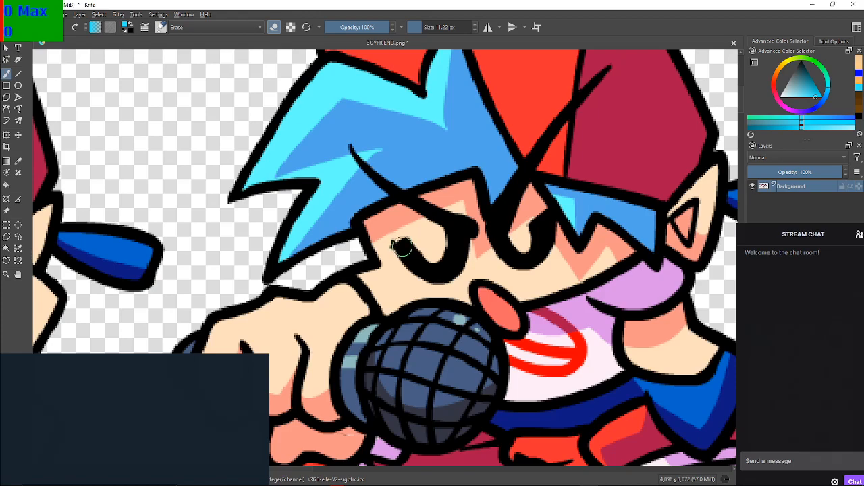
pyautogui.scroll(3, 401, 247)
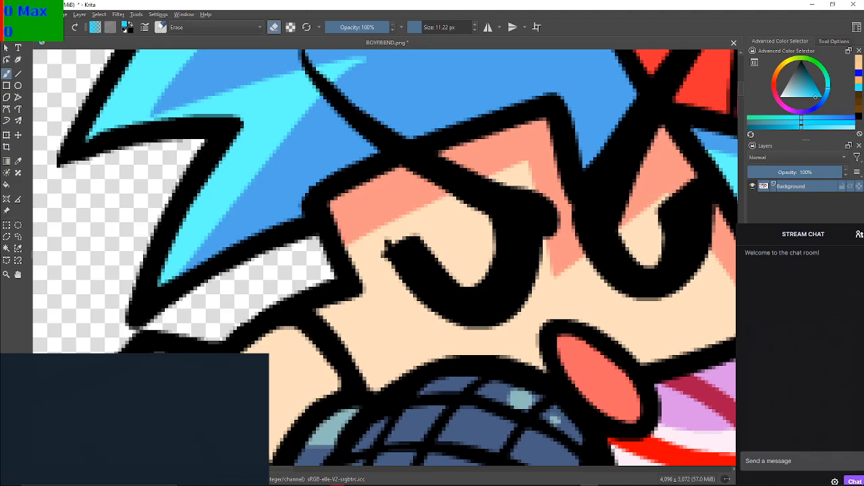
# Separate the left eye from its eyebrow with a thin light blue line using the Basic-1 brush at 0.35 px, and fill the eye light blue
pyautogui.doubleClick(790, 187)
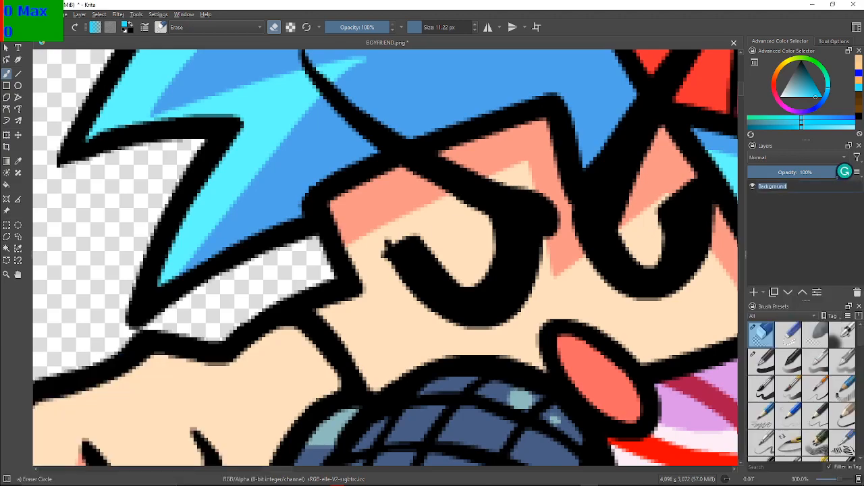
pyautogui.click(762, 362)
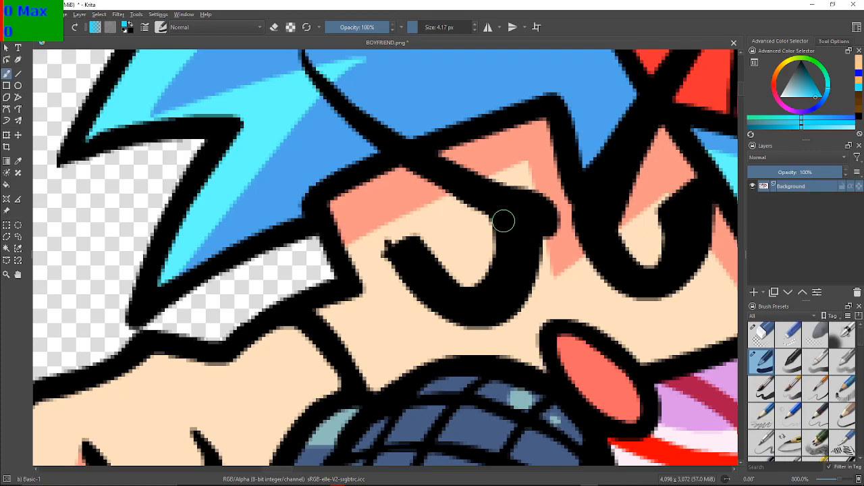
pyautogui.click(413, 27)
pyautogui.moveTo(495, 219); pyautogui.dragTo(540, 236)
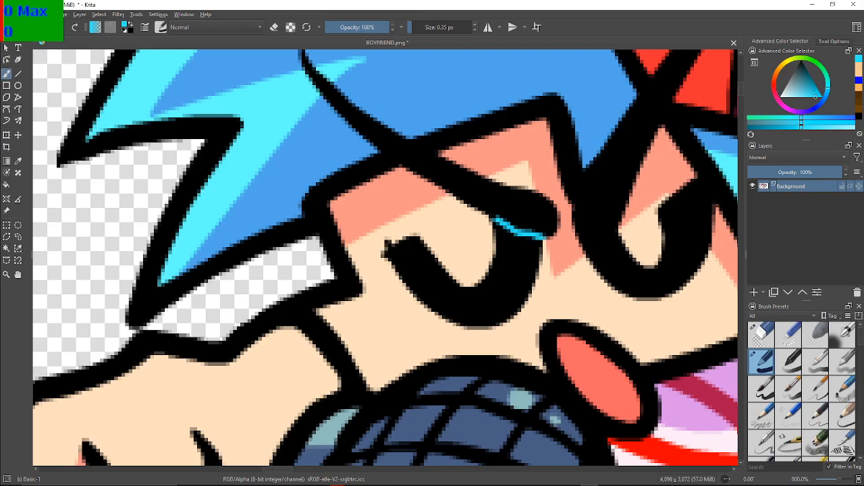
pyautogui.click(6, 184)
pyautogui.click(493, 297)
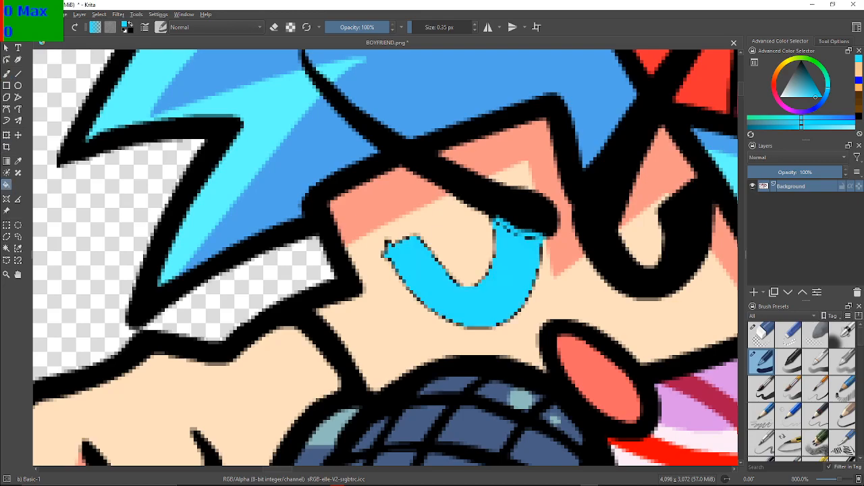
# Paint the leftover dividing line beneath the left eyebrow black with the brush to restore the brow's lower edge
pyautogui.scroll(1, 490, 283)
pyautogui.moveTo(491, 284); pyautogui.dragTo(414, 270)
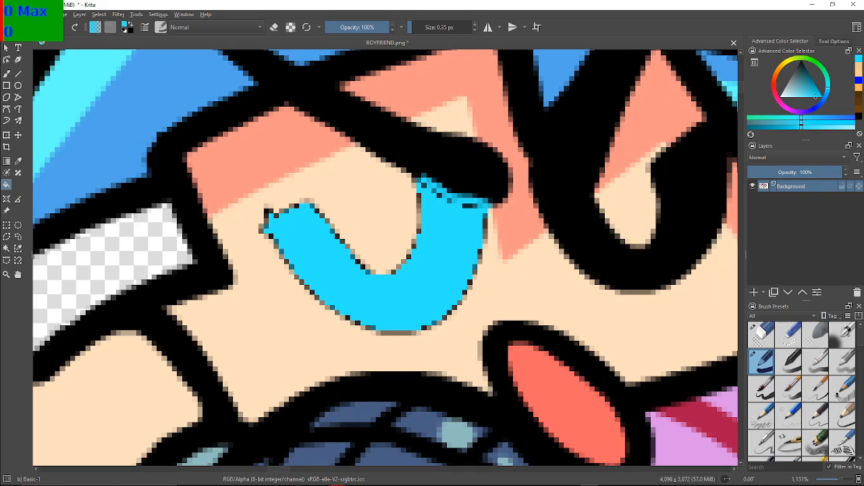
pyautogui.press('d')
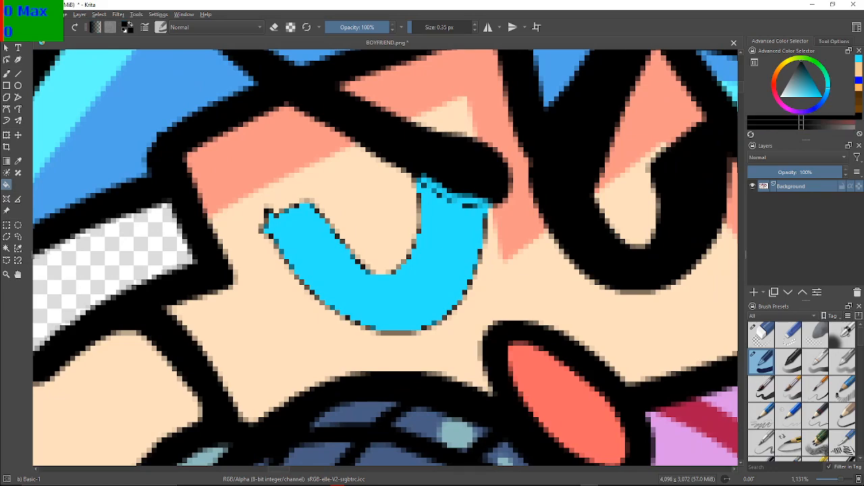
pyautogui.press('b')
pyautogui.moveTo(432, 182); pyautogui.dragTo(488, 201)
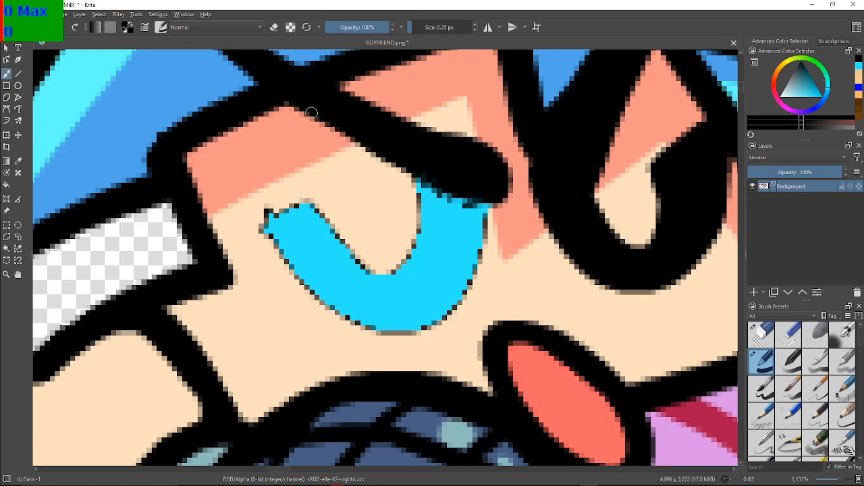
# Return to the light blue colour and paint over the dark edge pixels along the right inner curve of the left eye
pyautogui.click(859, 66)
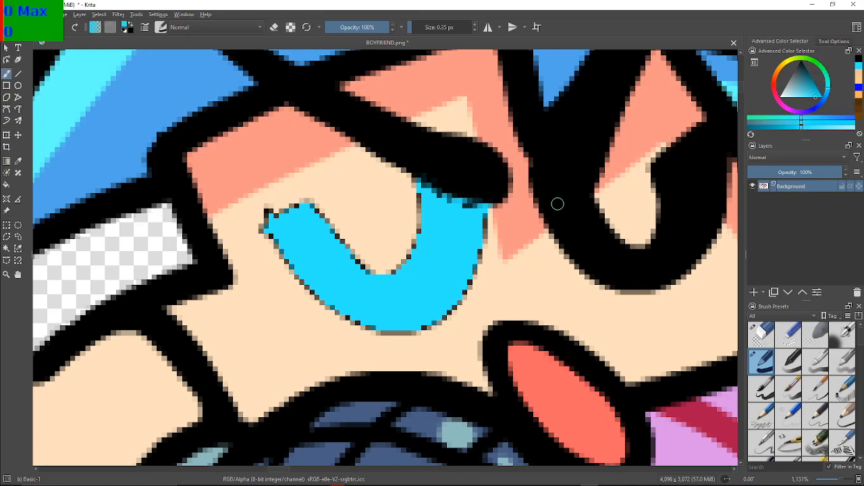
pyautogui.scroll(2, 456, 231)
pyautogui.moveTo(393, 136)
pyautogui.mouseDown()
pyautogui.moveTo(450, 173)
pyautogui.moveTo(512, 182)
pyautogui.moveTo(406, 151)
pyautogui.moveTo(382, 196)
pyautogui.moveTo(376, 278)
pyautogui.moveTo(365, 275)
pyautogui.moveTo(349, 302)
pyautogui.moveTo(343, 293)
pyautogui.moveTo(395, 243)
pyautogui.mouseUp()
pyautogui.hotkey('ctrl', 'z')
pyautogui.hotkey('ctrl', 's')
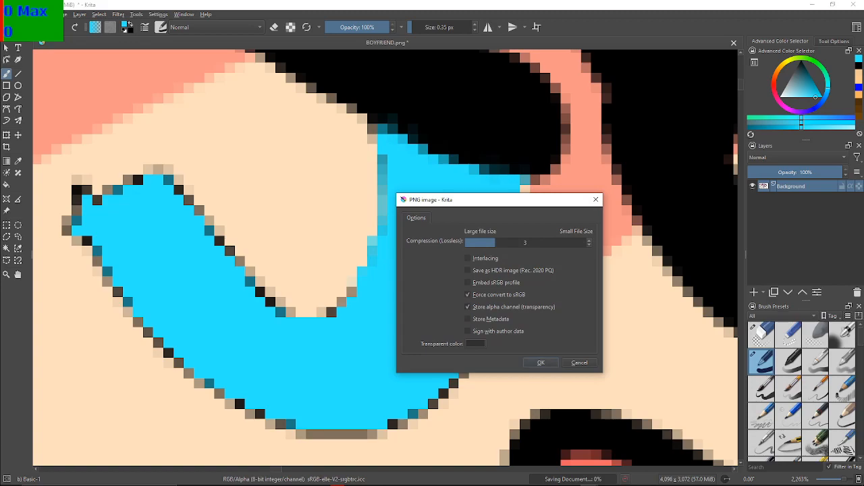
pyautogui.press('Escape')
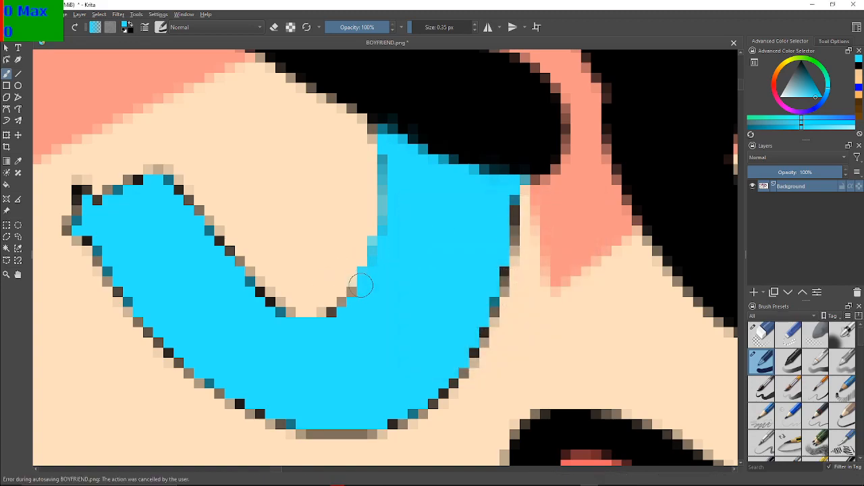
pyautogui.click(358, 295)
pyautogui.click(346, 307)
pyautogui.click(335, 312)
pyautogui.click(323, 316)
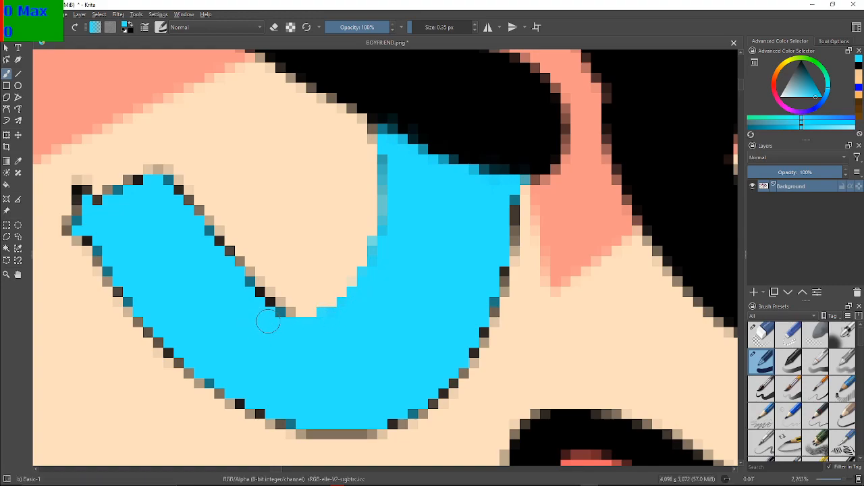
pyautogui.moveTo(384, 165); pyautogui.dragTo(384, 228)
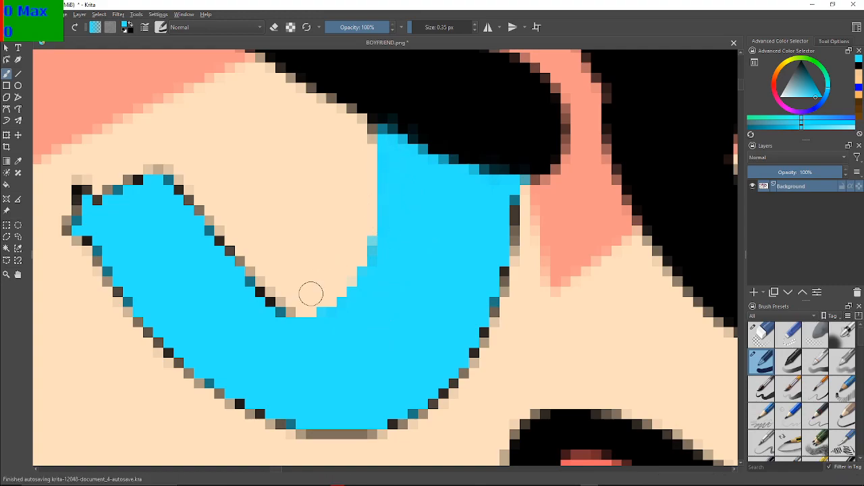
# Paint the remaining dark outline pixels around the left eye's tip, inner slope and outer curve light blue
pyautogui.moveTo(283, 320)
pyautogui.mouseDown()
pyautogui.moveTo(286, 313)
pyautogui.moveTo(244, 287)
pyautogui.moveTo(176, 181)
pyautogui.moveTo(145, 176)
pyautogui.moveTo(137, 194)
pyautogui.moveTo(141, 178)
pyautogui.moveTo(124, 190)
pyautogui.moveTo(127, 178)
pyautogui.moveTo(100, 203)
pyautogui.moveTo(78, 199)
pyautogui.moveTo(89, 191)
pyautogui.moveTo(78, 186)
pyautogui.moveTo(91, 213)
pyautogui.moveTo(81, 206)
pyautogui.moveTo(67, 223)
pyautogui.moveTo(109, 254)
pyautogui.moveTo(113, 277)
pyautogui.moveTo(147, 322)
pyautogui.moveTo(179, 351)
pyautogui.moveTo(160, 332)
pyautogui.moveTo(169, 328)
pyautogui.moveTo(180, 353)
pyautogui.moveTo(168, 338)
pyautogui.moveTo(195, 367)
pyautogui.mouseUp()
pyautogui.moveTo(198, 363)
pyautogui.mouseDown()
pyautogui.moveTo(208, 372)
pyautogui.moveTo(173, 353)
pyautogui.mouseUp()
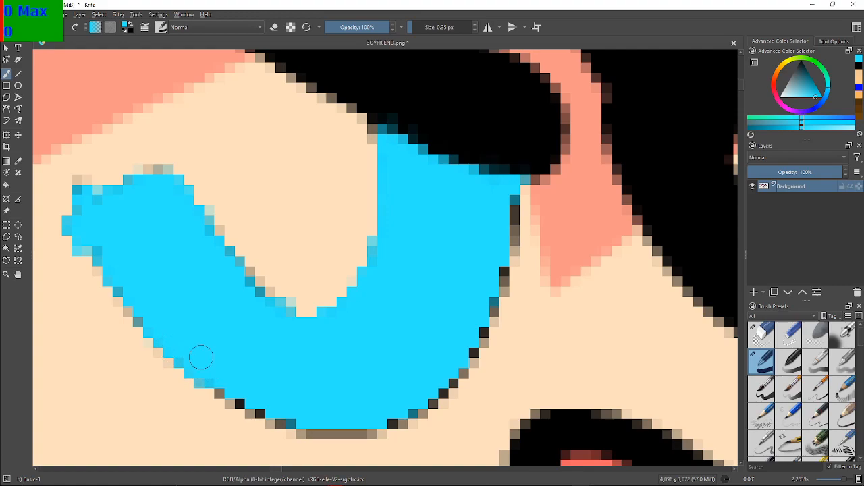
pyautogui.moveTo(226, 381)
pyautogui.mouseDown()
pyautogui.moveTo(244, 399)
pyautogui.moveTo(230, 401)
pyautogui.moveTo(269, 389)
pyautogui.moveTo(255, 412)
pyautogui.moveTo(285, 415)
pyautogui.moveTo(270, 421)
pyautogui.moveTo(277, 410)
pyautogui.moveTo(301, 413)
pyautogui.moveTo(308, 426)
pyautogui.moveTo(291, 433)
pyautogui.moveTo(374, 432)
pyautogui.moveTo(363, 417)
pyautogui.moveTo(377, 410)
pyautogui.moveTo(422, 418)
pyautogui.moveTo(412, 407)
pyautogui.moveTo(463, 371)
pyautogui.moveTo(462, 354)
pyautogui.moveTo(478, 351)
pyautogui.moveTo(468, 359)
pyautogui.moveTo(483, 306)
pyautogui.moveTo(481, 318)
pyautogui.moveTo(494, 307)
pyautogui.moveTo(489, 317)
pyautogui.moveTo(500, 305)
pyautogui.moveTo(512, 197)
pyautogui.moveTo(507, 251)
pyautogui.moveTo(501, 199)
pyautogui.mouseUp()
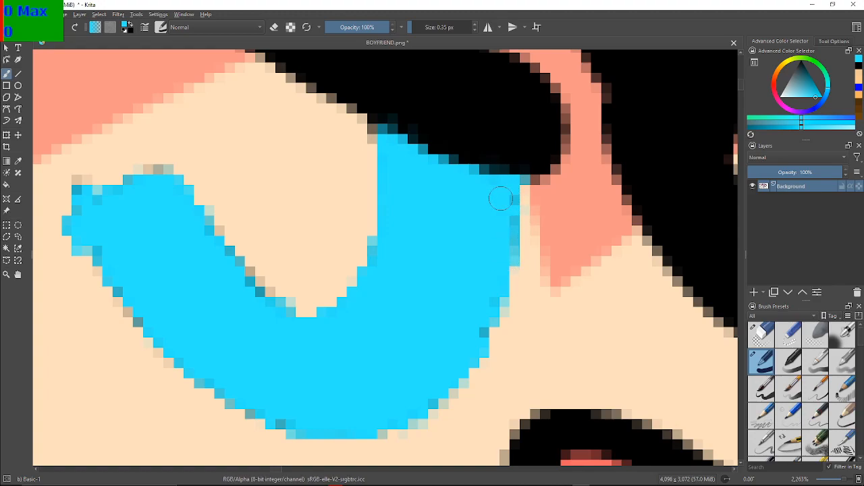
# Draw a thin light blue line across the top of the right eye to separate it from the brow
pyautogui.scroll(-3, 508, 184)
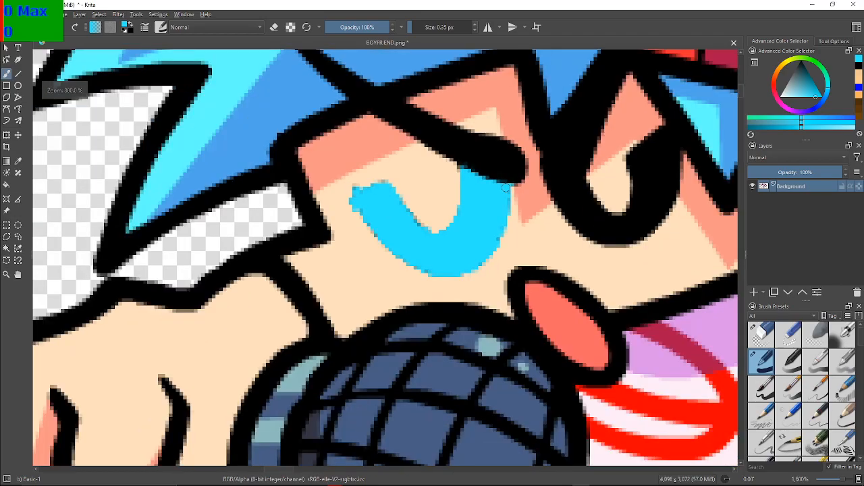
pyautogui.moveTo(520, 174)
pyautogui.mouseDown()
pyautogui.moveTo(405, 166)
pyautogui.moveTo(344, 191)
pyautogui.mouseUp()
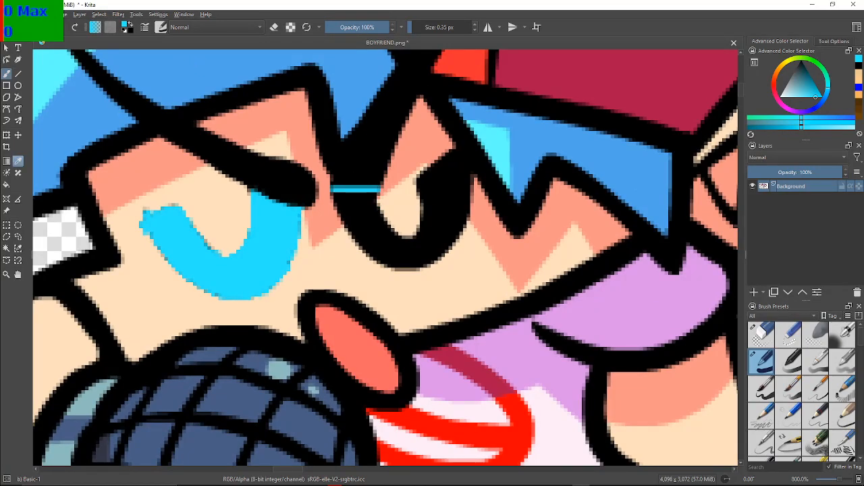
pyautogui.click(6, 184)
pyautogui.click(365, 220)
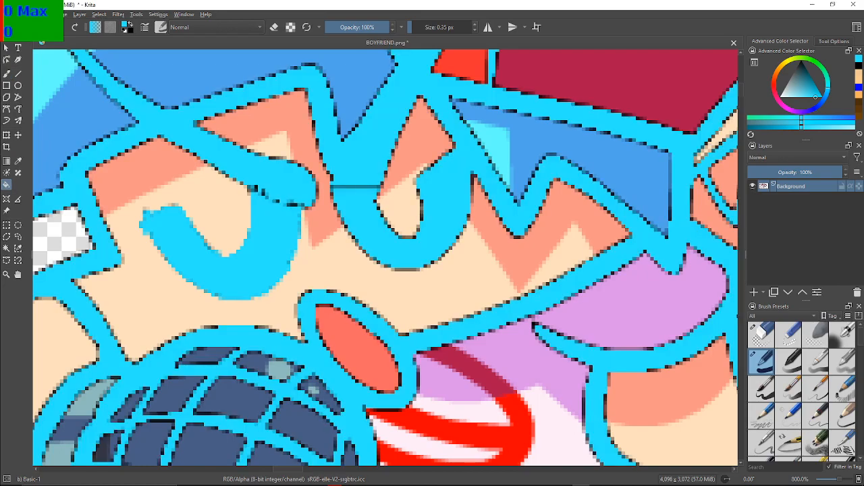
pyautogui.hotkey('ctrl', 'z')
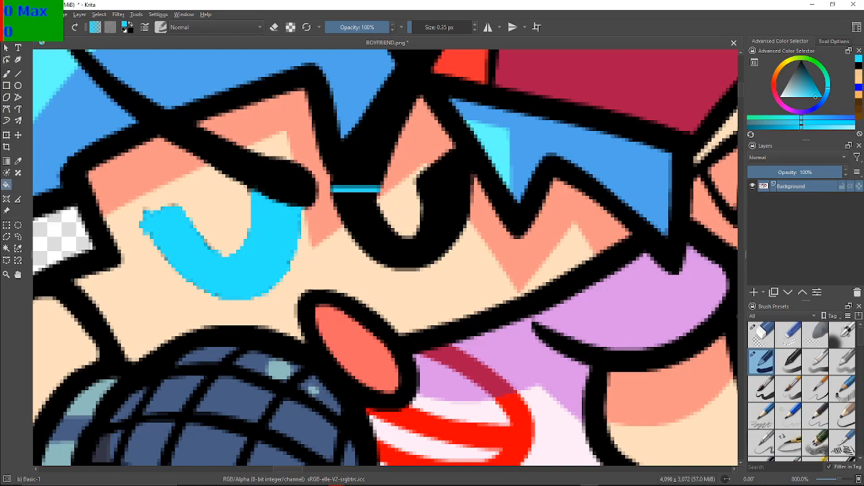
# Close off the right eye's outer corner with a thin light blue line and fill the eye shape light blue
pyautogui.click(6, 73)
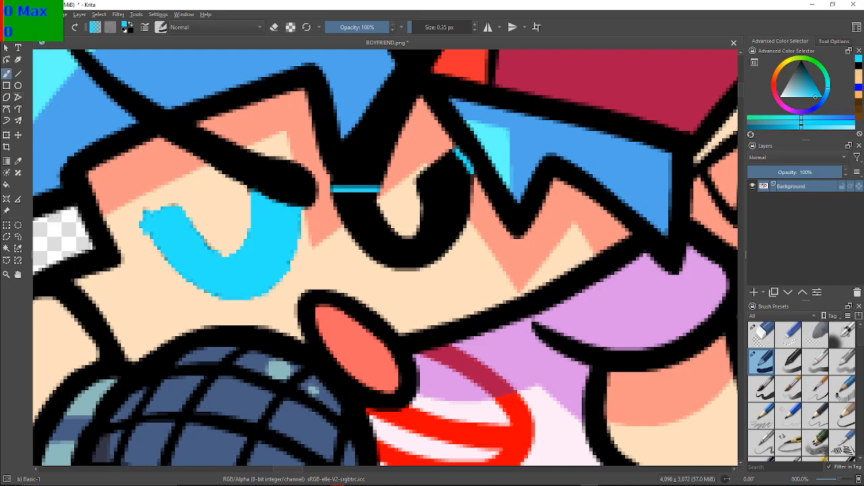
pyautogui.click(6, 172)
pyautogui.click(6, 184)
pyautogui.click(375, 234)
# Paint the leftover blue dividing line at the right eye's outer corner black to restore the hair outline
pyautogui.scroll(4, 375, 234)
pyautogui.scroll(-2, 375, 234)
pyautogui.moveTo(375, 233); pyautogui.dragTo(325, 281)
pyautogui.scroll(-6, 309, 317)
pyautogui.scroll(2, 312, 317)
pyautogui.scroll(2, 321, 281)
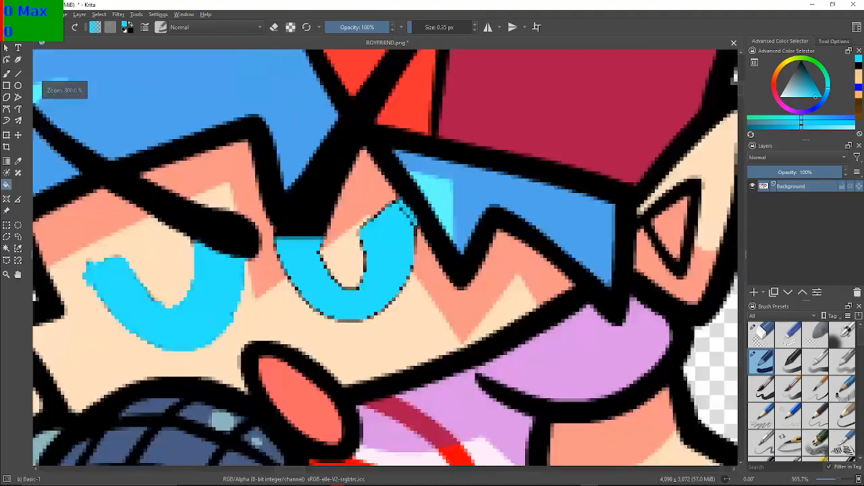
pyautogui.scroll(1, 322, 273)
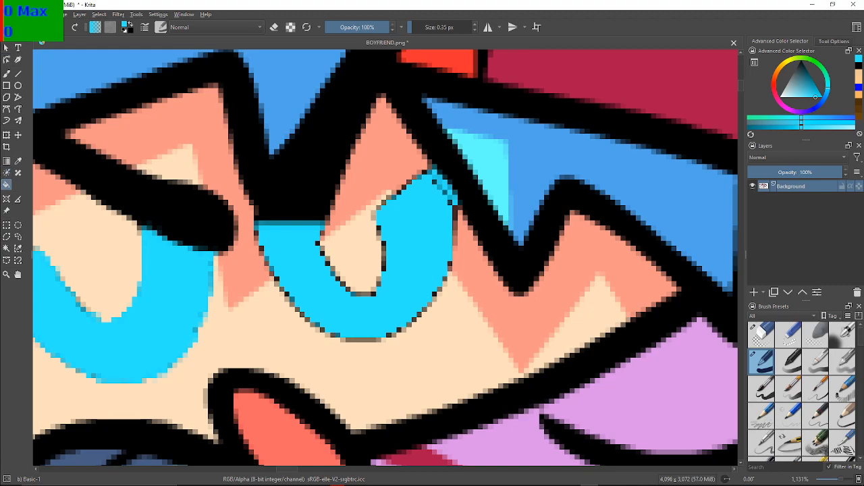
pyautogui.press('d')
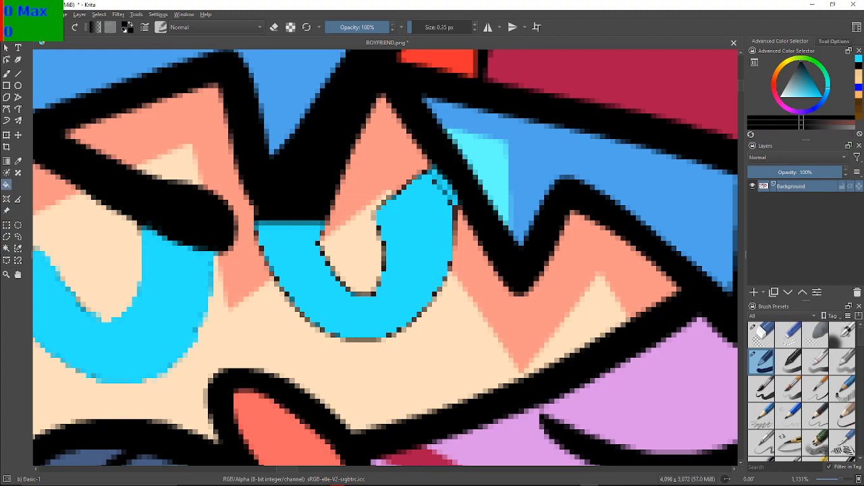
pyautogui.press('b')
pyautogui.moveTo(436, 170); pyautogui.dragTo(450, 182)
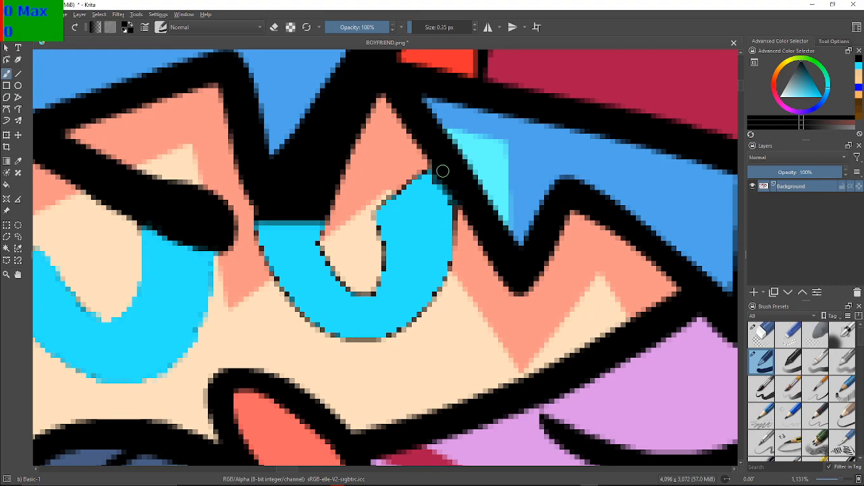
# Paint the dividing line across the top of the right eye black so the brow ends in a clean edge
pyautogui.moveTo(257, 223); pyautogui.dragTo(284, 228)
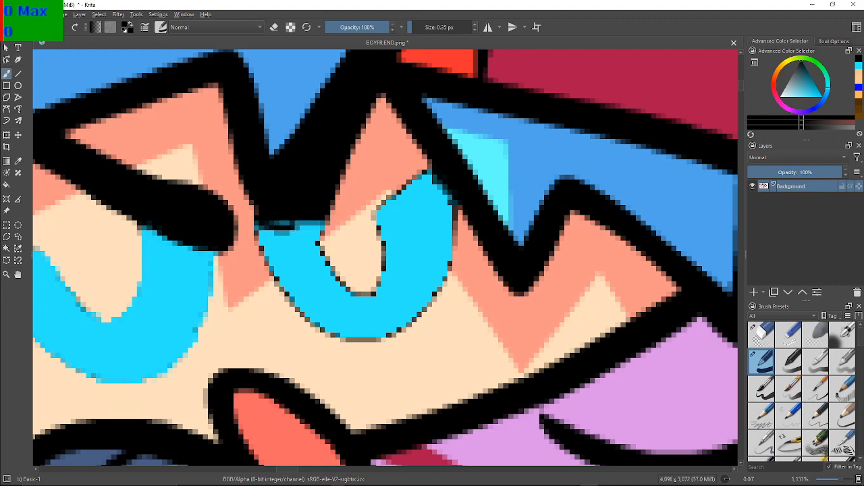
pyautogui.hotkey('ctrl', 'z')
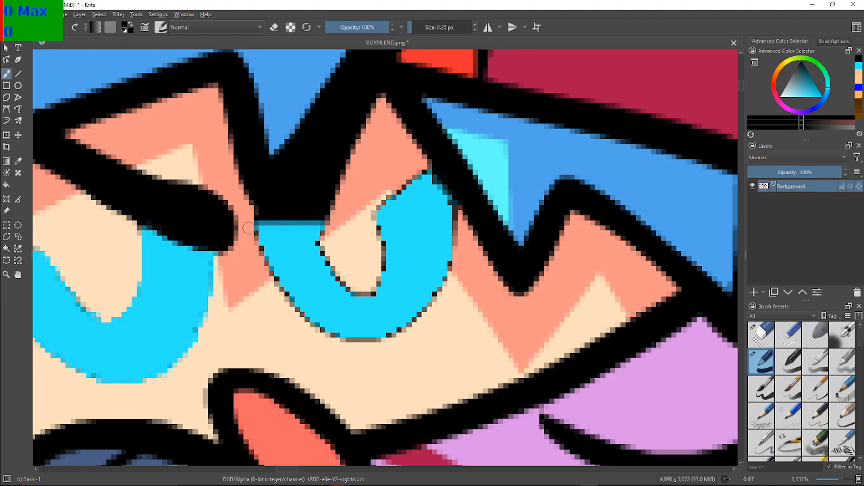
pyautogui.moveTo(255, 224); pyautogui.dragTo(312, 225)
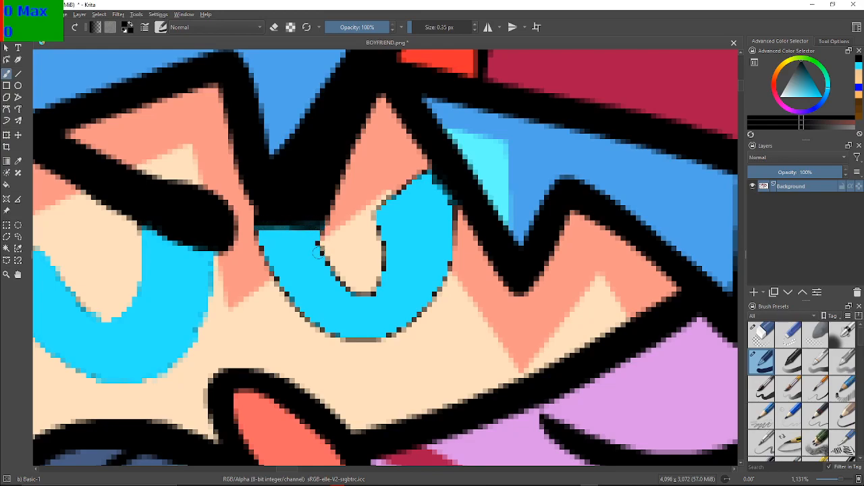
pyautogui.scroll(2, 318, 290)
pyautogui.scroll(-1, 318, 290)
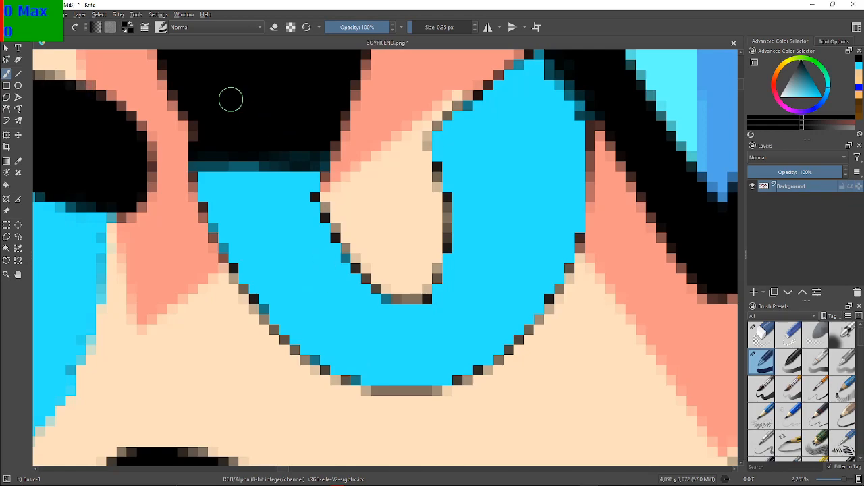
pyautogui.moveTo(194, 160)
pyautogui.mouseDown()
pyautogui.moveTo(320, 163)
pyautogui.moveTo(196, 159)
pyautogui.mouseUp()
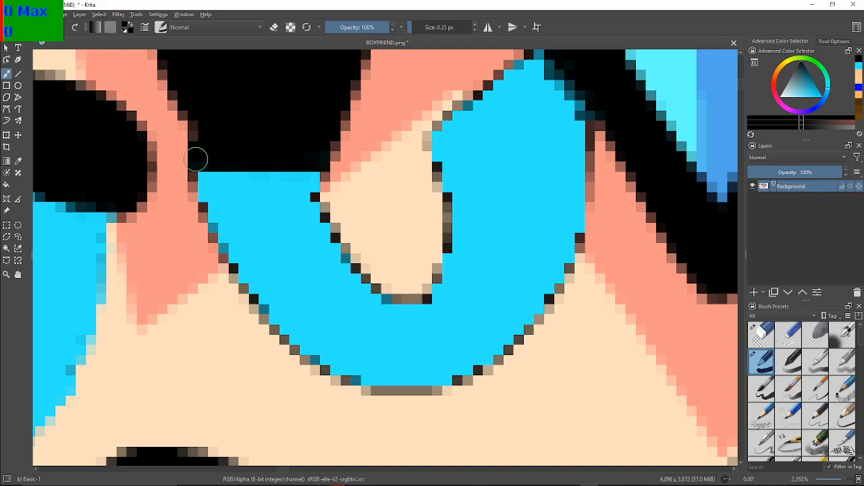
pyautogui.scroll(-2, 255, 153)
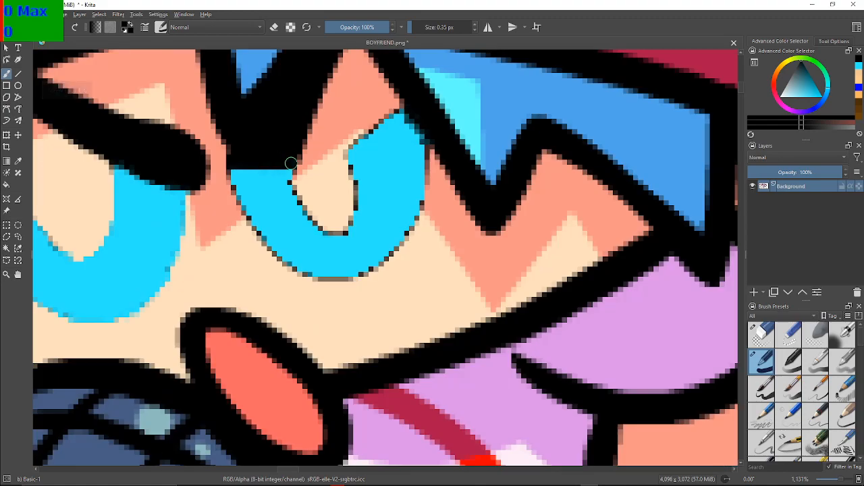
pyautogui.scroll(2, 266, 199)
pyautogui.scroll(-1, 266, 199)
pyautogui.moveTo(266, 199); pyautogui.dragTo(248, 212)
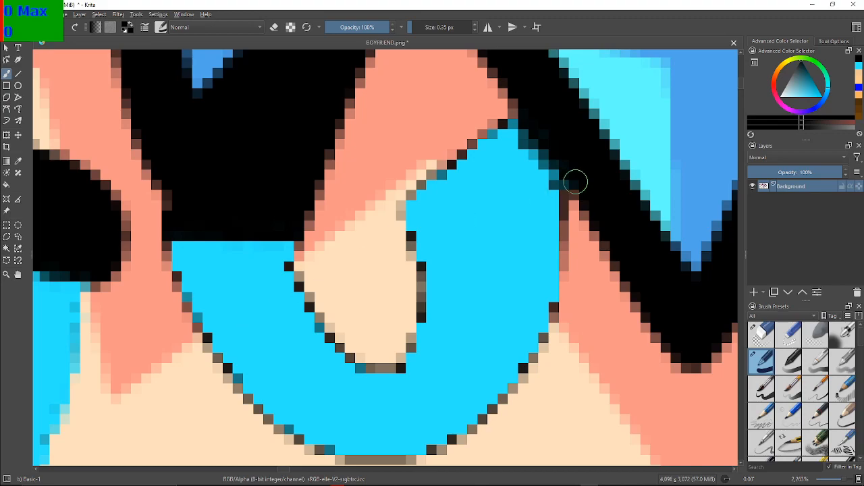
# Pick the light blue again and paint over the dark outline pixels along the right eye's inner side
pyautogui.click(859, 66)
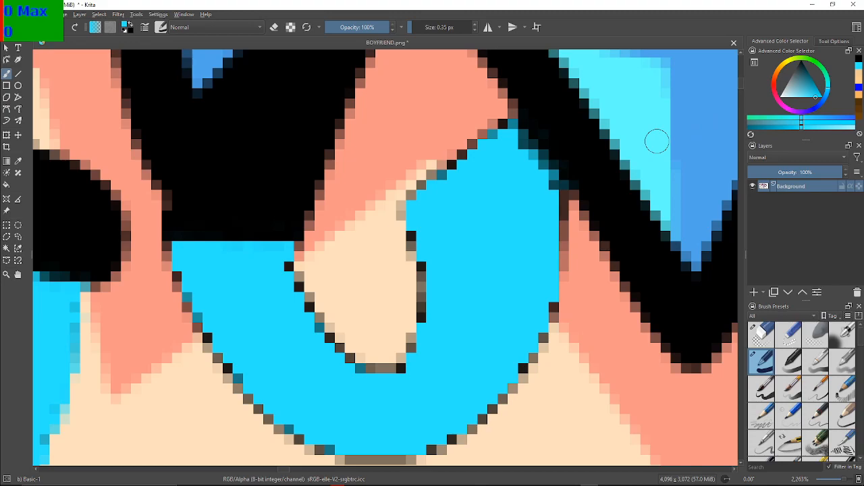
pyautogui.click(169, 248)
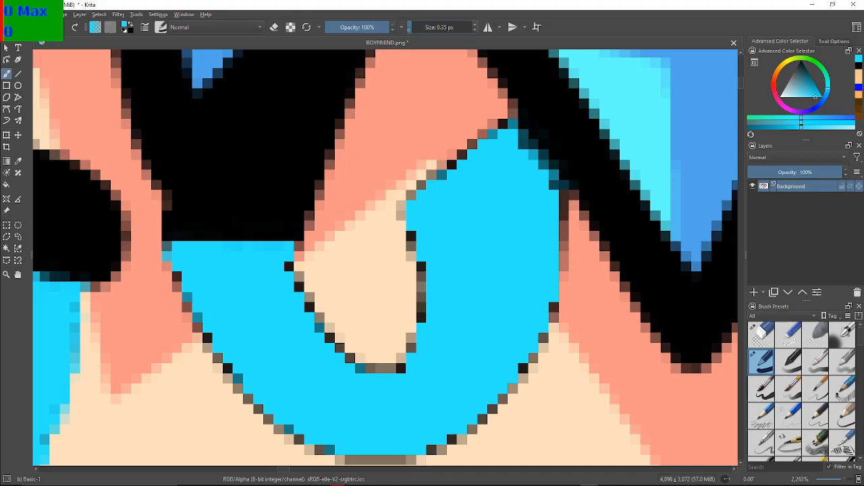
pyautogui.click(172, 247)
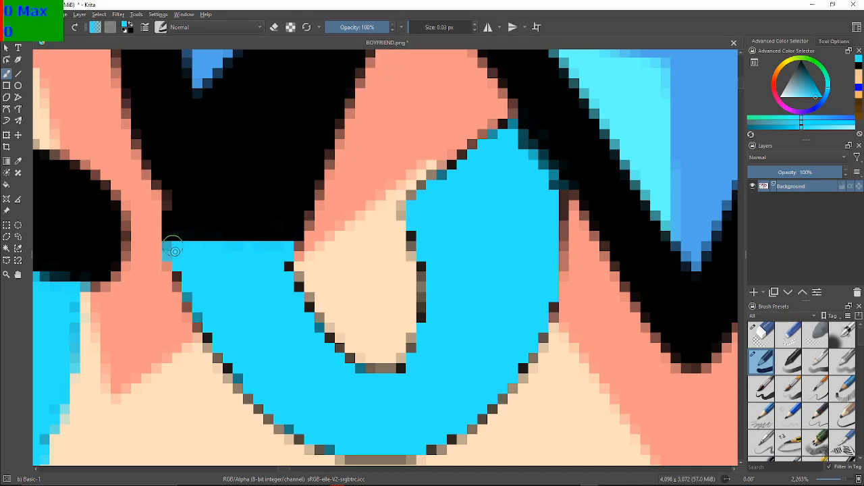
pyautogui.moveTo(173, 247)
pyautogui.mouseDown()
pyautogui.moveTo(219, 356)
pyautogui.moveTo(258, 396)
pyautogui.moveTo(257, 404)
pyautogui.moveTo(249, 399)
pyautogui.moveTo(325, 449)
pyautogui.moveTo(232, 331)
pyautogui.mouseUp()
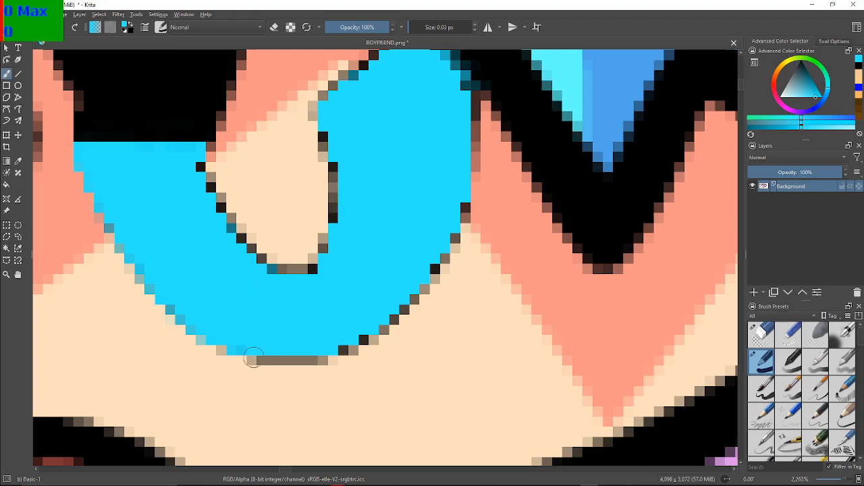
# Paint the remaining dark outline pixels along the right eye's lower curve and outer side light blue
pyautogui.moveTo(251, 360)
pyautogui.mouseDown()
pyautogui.moveTo(328, 360)
pyautogui.moveTo(320, 355)
pyautogui.mouseUp()
pyautogui.hotkey('ctrl', 'z')
pyautogui.moveTo(251, 356)
pyautogui.mouseDown()
pyautogui.moveTo(318, 356)
pyautogui.moveTo(321, 349)
pyautogui.moveTo(297, 345)
pyautogui.moveTo(337, 339)
pyautogui.moveTo(345, 347)
pyautogui.moveTo(376, 330)
pyautogui.moveTo(377, 337)
pyautogui.moveTo(369, 333)
pyautogui.moveTo(426, 291)
pyautogui.moveTo(432, 270)
pyautogui.moveTo(432, 282)
pyautogui.moveTo(469, 197)
pyautogui.mouseUp()
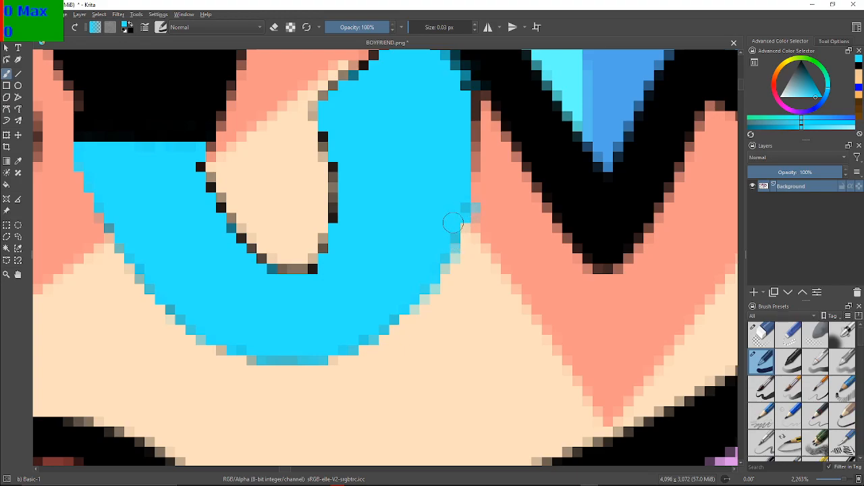
pyautogui.hotkey('ctrl', 'z')
pyautogui.click(463, 205)
pyautogui.moveTo(474, 96)
pyautogui.mouseDown()
pyautogui.moveTo(475, 167)
pyautogui.moveTo(475, 151)
pyautogui.mouseUp()
pyautogui.moveTo(476, 97); pyautogui.dragTo(476, 84)
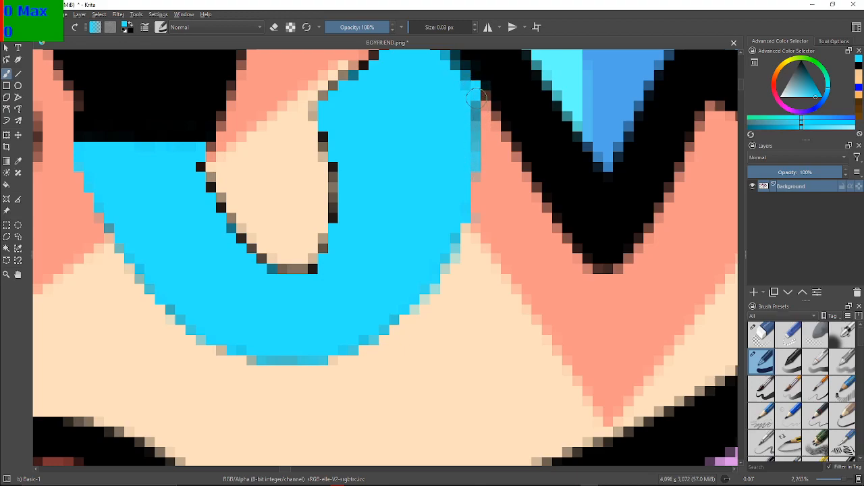
# Paint the dark pixels light blue along the right eye's upper slanted edge, down to the start of the skin-coloured notch
pyautogui.rightClick(452, 93)
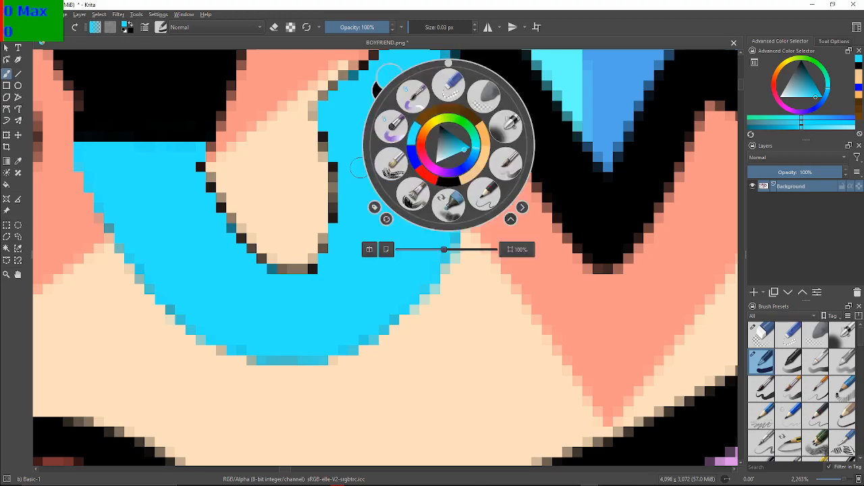
pyautogui.click(274, 151)
pyautogui.moveTo(382, 113); pyautogui.dragTo(315, 239)
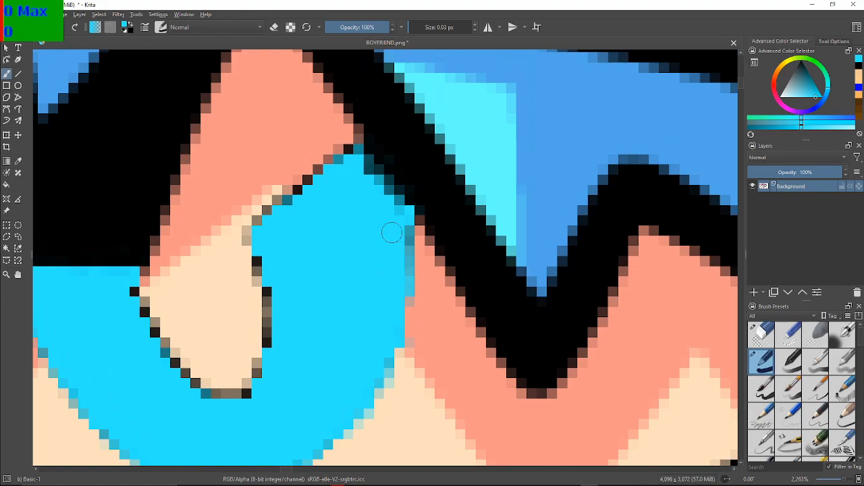
pyautogui.click(350, 149)
pyautogui.click(330, 162)
pyautogui.click(318, 170)
pyautogui.click(310, 178)
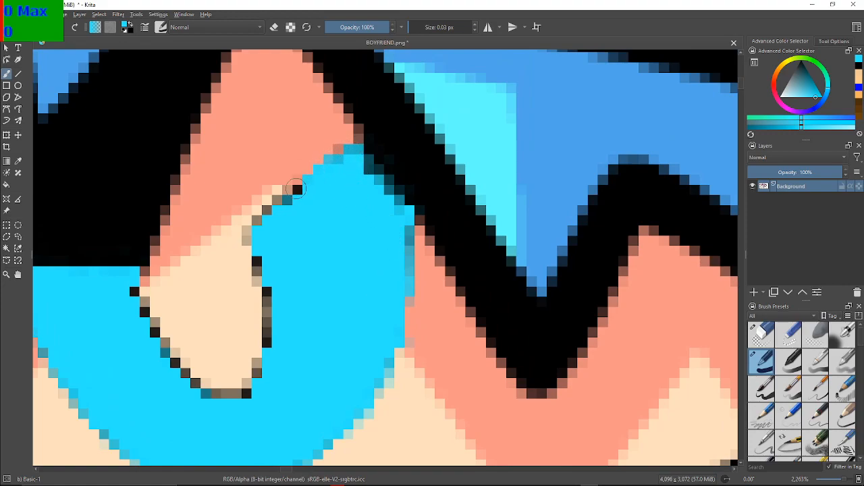
pyautogui.click(298, 188)
pyautogui.click(287, 199)
pyautogui.click(288, 191)
pyautogui.click(278, 200)
pyautogui.click(270, 211)
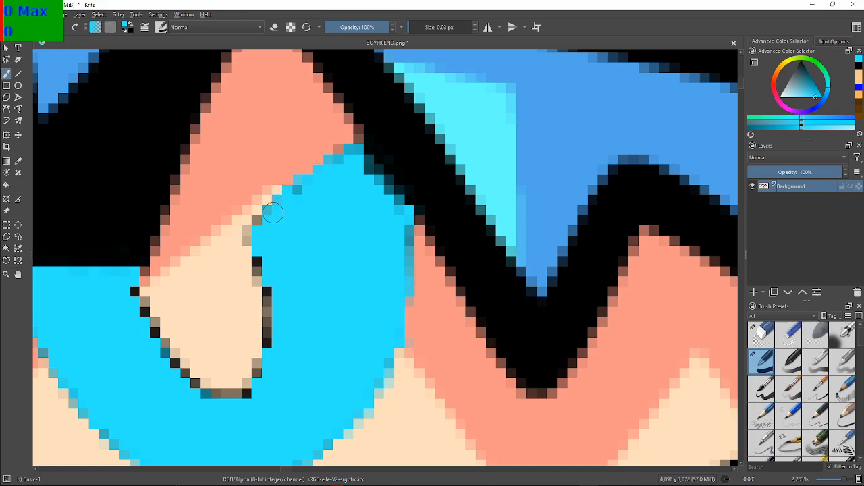
pyautogui.click(257, 219)
pyautogui.click(248, 236)
# Paint over the dark outline pixels around the skin-coloured notch inside the right eye with light blue
pyautogui.moveTo(261, 267)
pyautogui.mouseDown()
pyautogui.moveTo(265, 347)
pyautogui.moveTo(239, 398)
pyautogui.moveTo(197, 389)
pyautogui.moveTo(166, 340)
pyautogui.moveTo(155, 351)
pyautogui.moveTo(145, 305)
pyautogui.mouseUp()
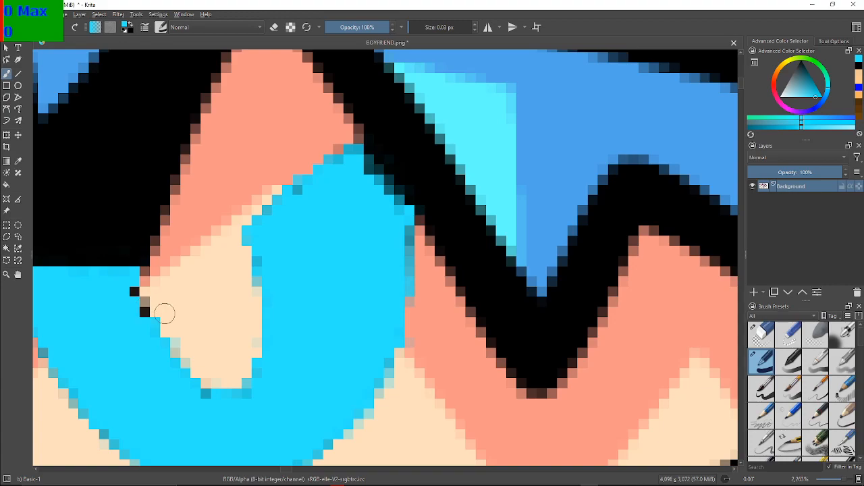
pyautogui.click(144, 303)
pyautogui.click(144, 309)
pyautogui.click(134, 292)
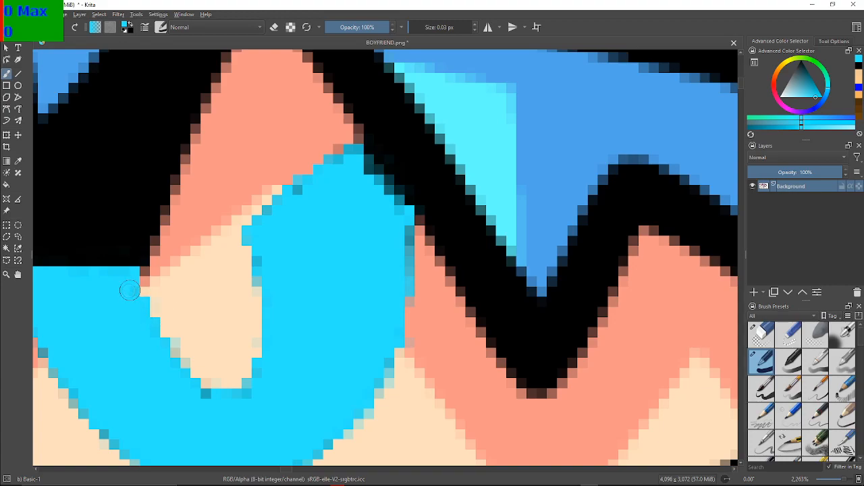
# Examine both recoloured eyes at several zoom levels for leftover dark edge pixels
pyautogui.scroll(-6, 125, 288)
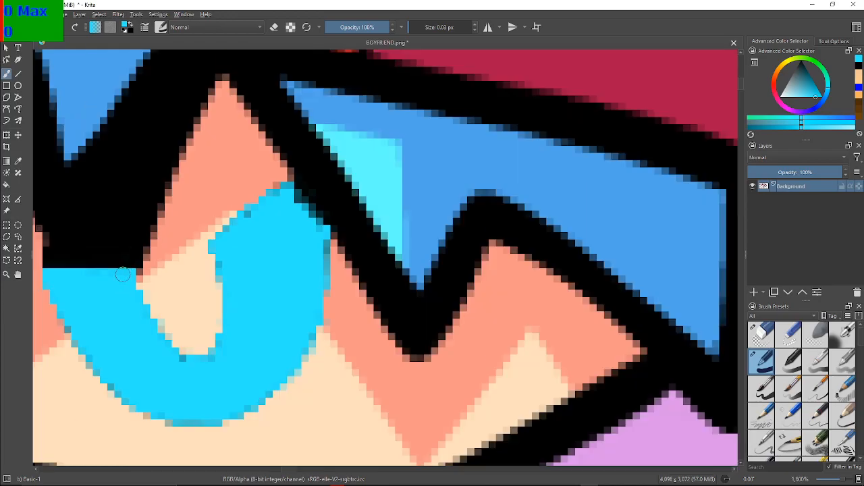
pyautogui.scroll(3, 303, 270)
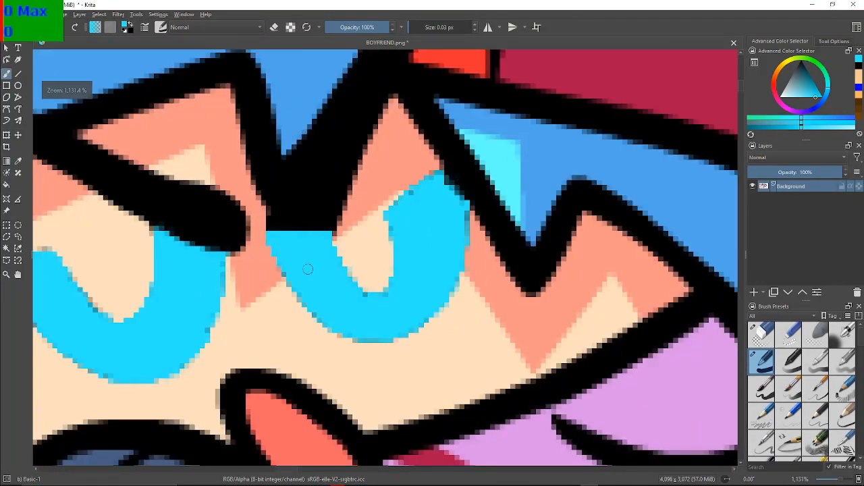
pyautogui.scroll(-3, 399, 261)
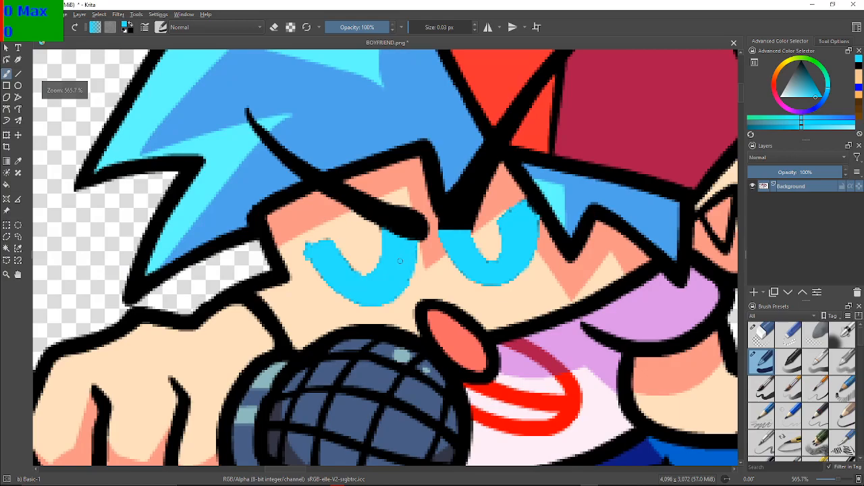
pyautogui.scroll(6, 317, 287)
pyautogui.scroll(2, 316, 287)
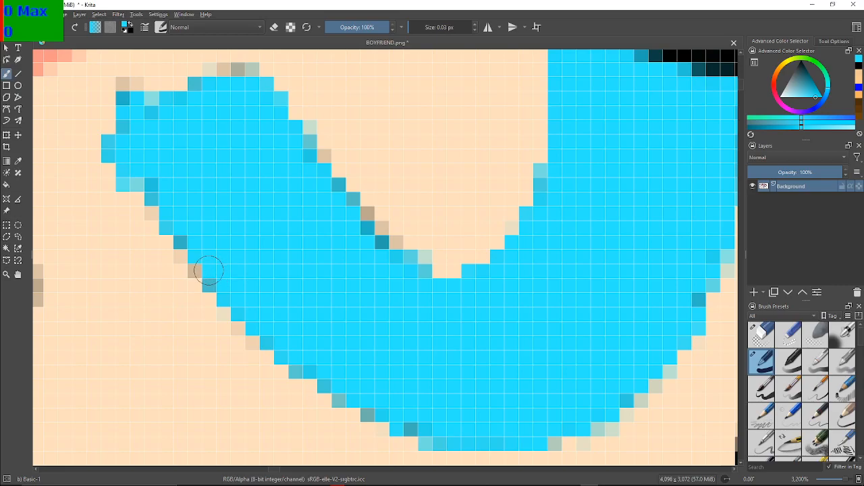
pyautogui.scroll(-6, 208, 270)
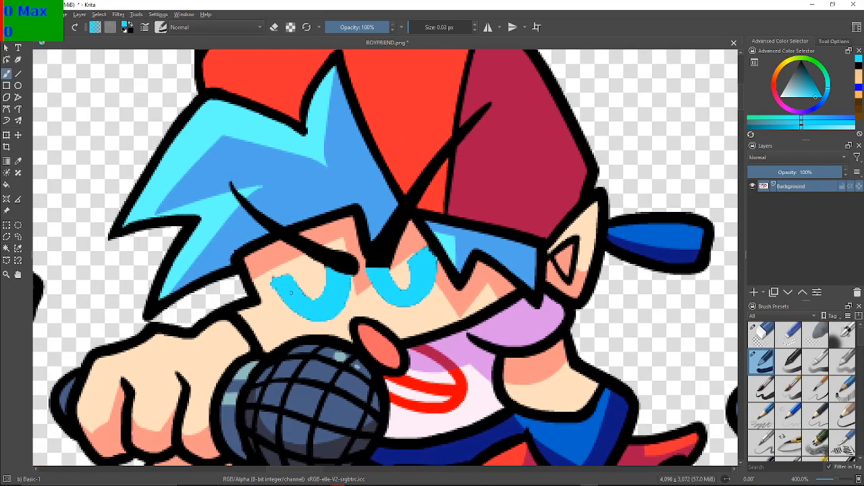
pyautogui.scroll(4, 285, 293)
pyautogui.scroll(-3, 440, 343)
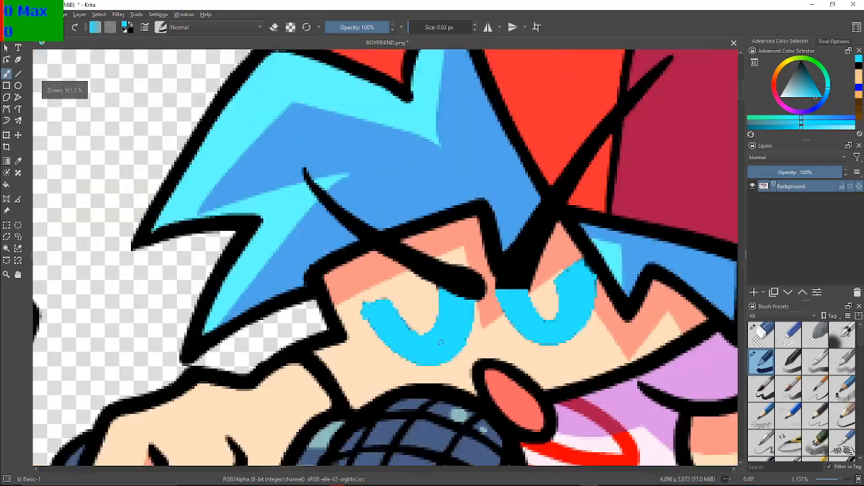
pyautogui.moveTo(442, 341)
pyautogui.mouseDown()
pyautogui.moveTo(263, 297)
pyautogui.moveTo(234, 314)
pyautogui.mouseUp()
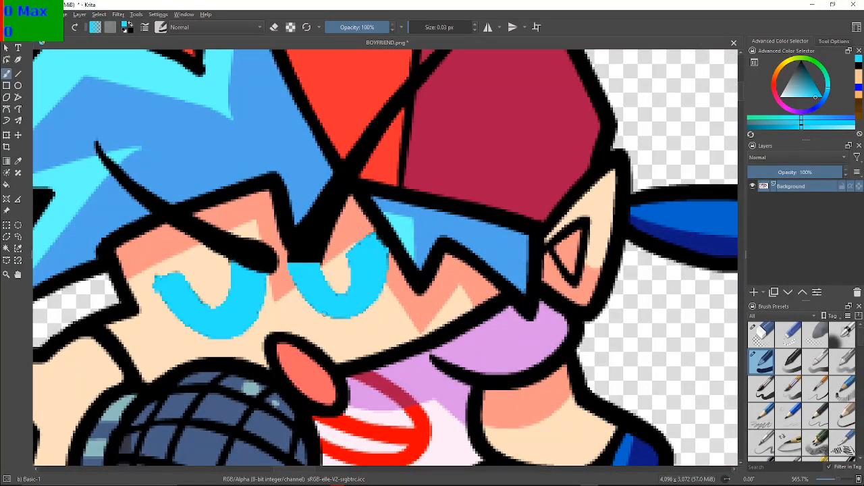
pyautogui.moveTo(314, 264); pyautogui.dragTo(299, 311)
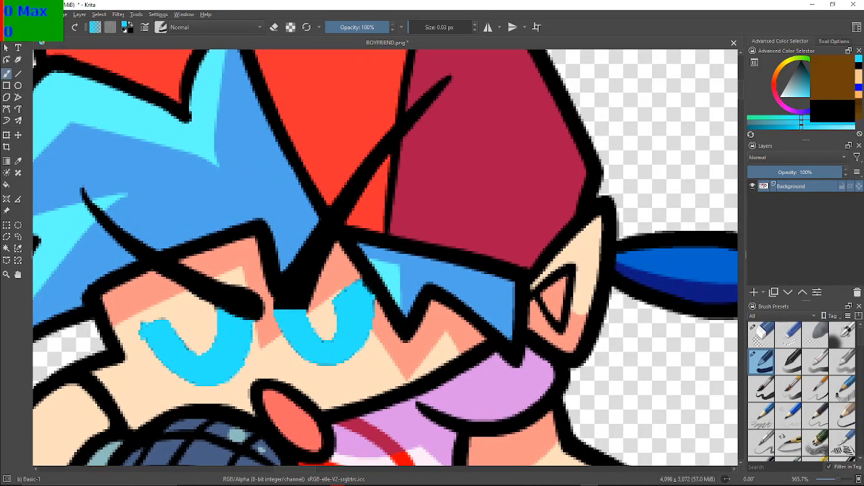
# Draw thin brown lines separating the left eyebrow from the black hair outline on both sides of their crossing
pyautogui.click(859, 114)
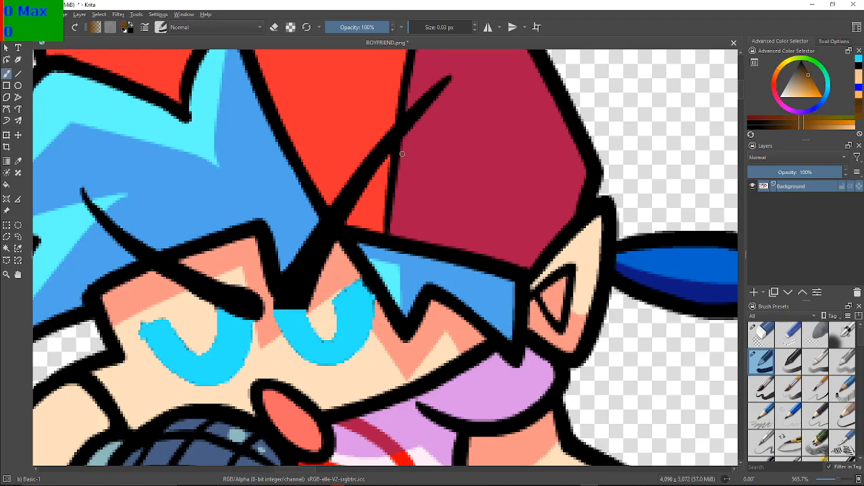
pyautogui.moveTo(402, 155); pyautogui.dragTo(515, 134)
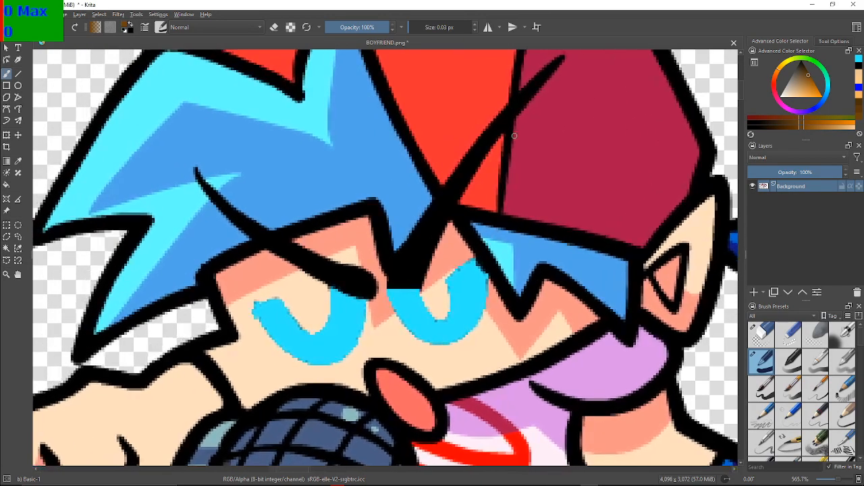
pyautogui.scroll(4, 422, 200)
pyautogui.scroll(-3, 424, 200)
pyautogui.moveTo(289, 289); pyautogui.dragTo(372, 288)
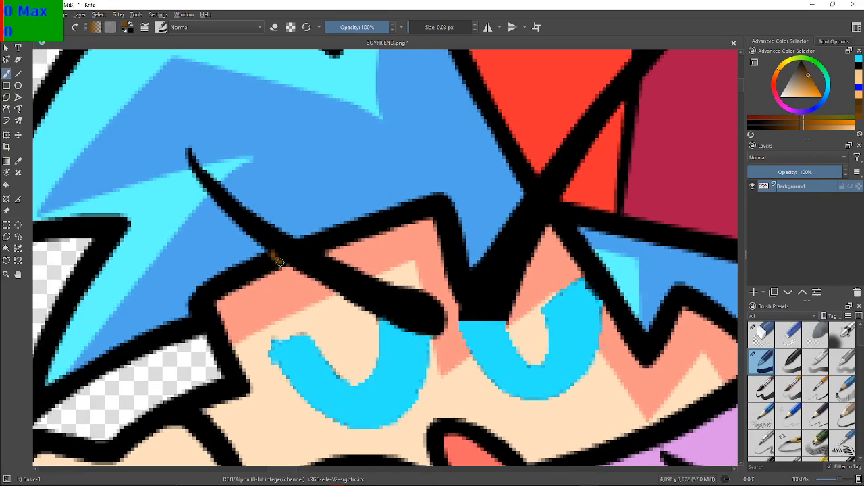
pyautogui.moveTo(286, 264); pyautogui.dragTo(288, 266)
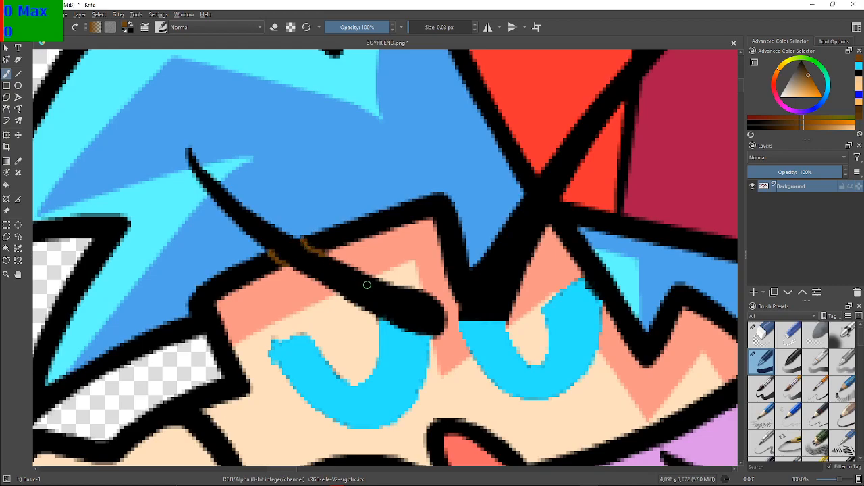
# Fill the black left eyebrow with brown
pyautogui.click(6, 184)
pyautogui.click(6, 184)
pyautogui.click(345, 279)
pyautogui.scroll(3, 288, 256)
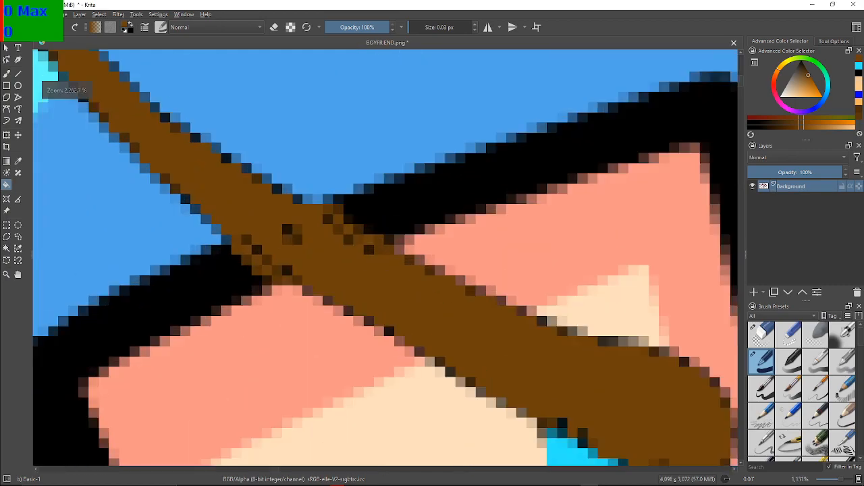
pyautogui.scroll(-1, 288, 256)
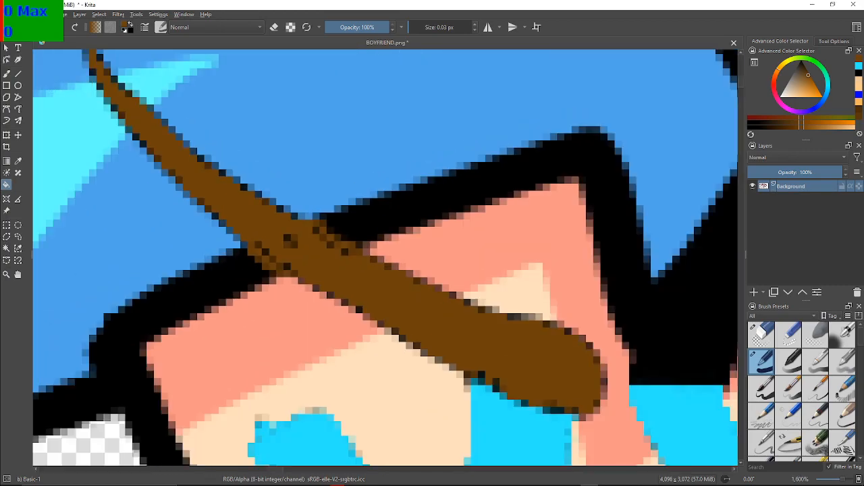
# Brush brown over the black specks left inside the eyebrow where it crosses the hair outline
pyautogui.press('b')
pyautogui.scroll(-1, 289, 236)
pyautogui.scroll(1, 291, 243)
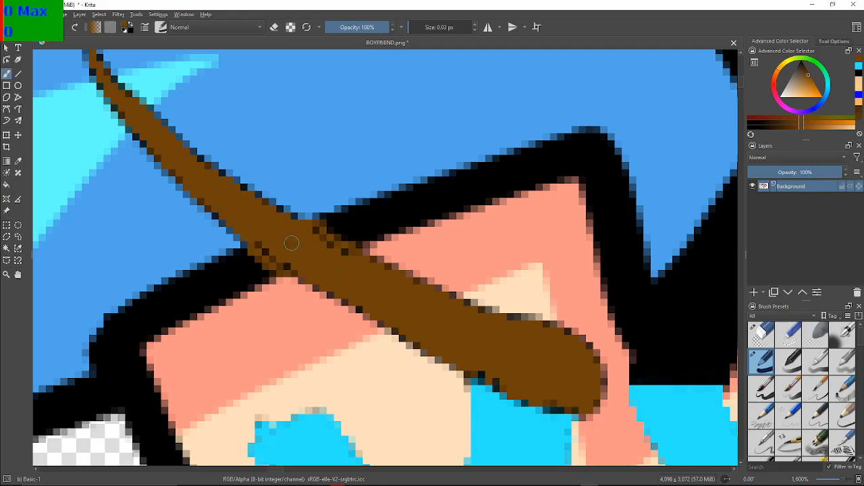
pyautogui.moveTo(266, 248); pyautogui.dragTo(288, 265)
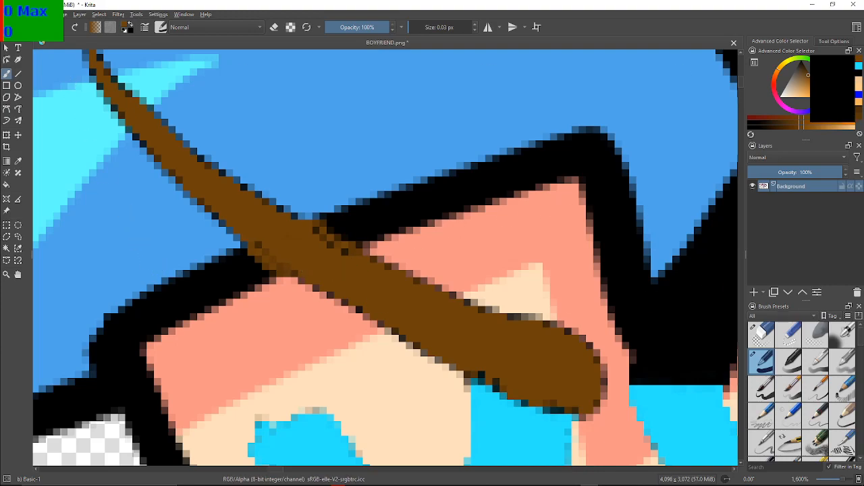
# Paint the stray brown pixels in the hair outline black on both sides of the left eyebrow
pyautogui.click(859, 73)
pyautogui.moveTo(251, 252); pyautogui.dragTo(280, 267)
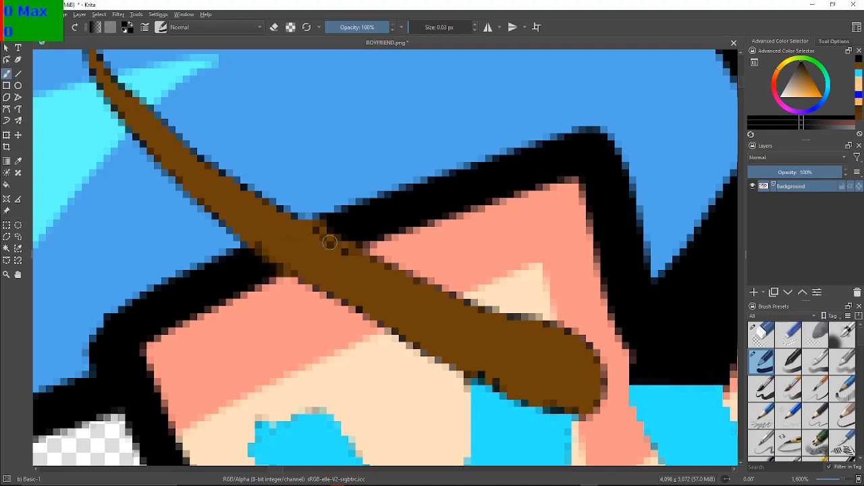
pyautogui.moveTo(322, 229)
pyautogui.mouseDown()
pyautogui.moveTo(358, 250)
pyautogui.moveTo(343, 241)
pyautogui.mouseUp()
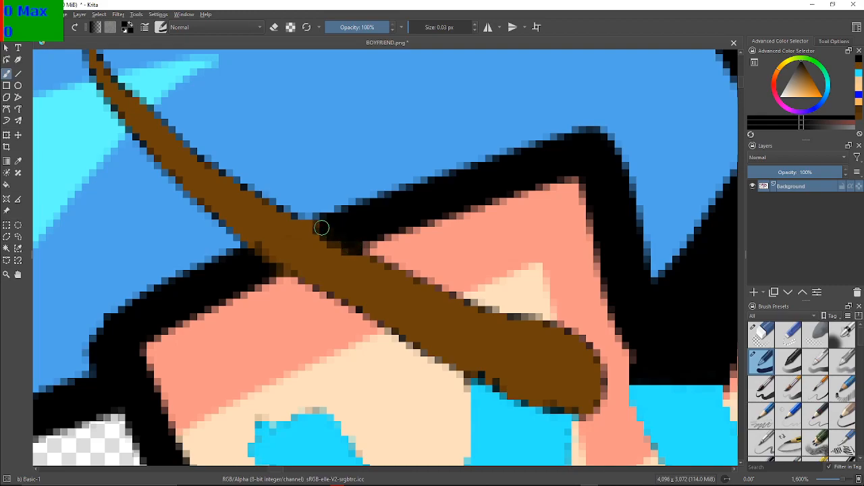
# Pick the eyebrow's brown and paint over the dark pixels along its lower edge above the left eye
pyautogui.scroll(-3, 369, 240)
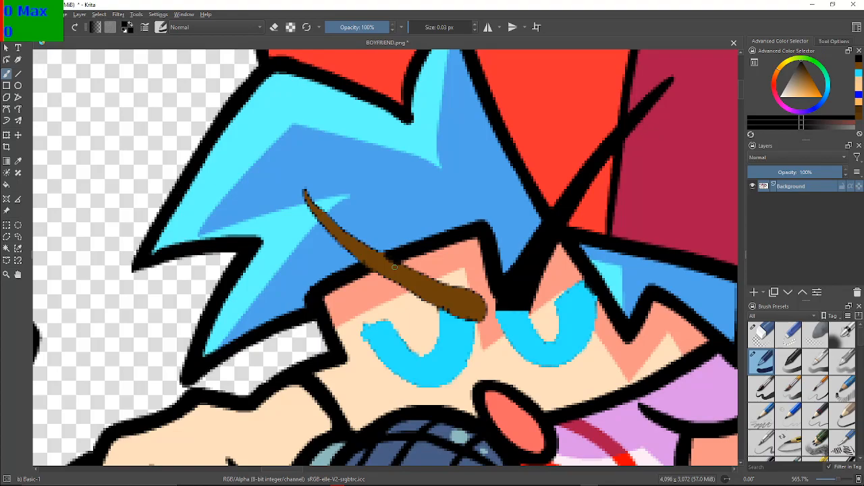
pyautogui.moveTo(394, 267); pyautogui.dragTo(193, 242)
pyautogui.moveTo(279, 255); pyautogui.dragTo(390, 171)
pyautogui.scroll(4, 267, 257)
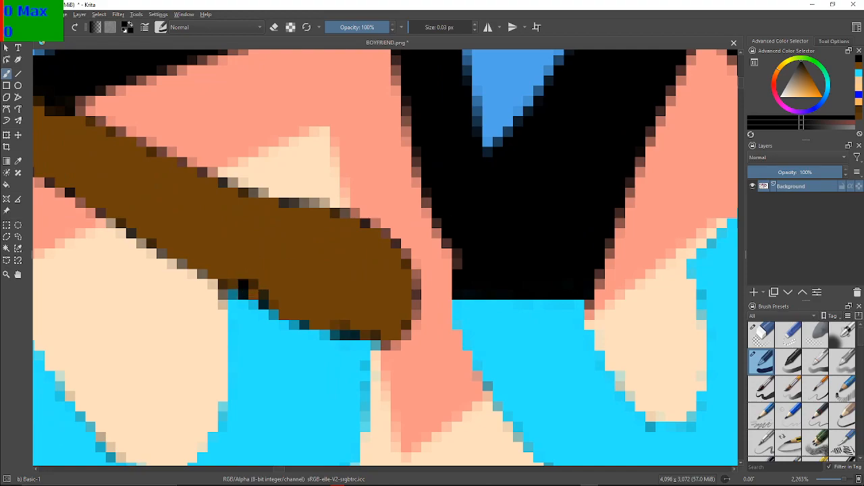
pyautogui.keyDown('ctrl'); pyautogui.click(247, 216); pyautogui.keyUp('ctrl')
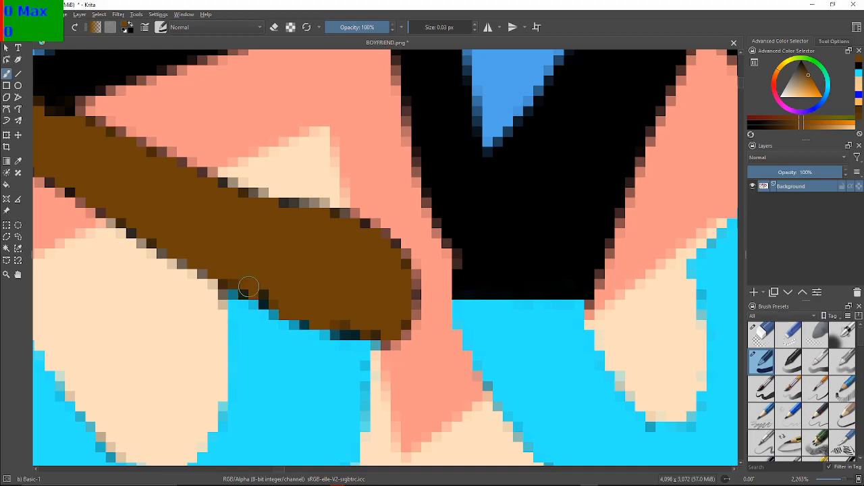
pyautogui.click(266, 297)
pyautogui.click(246, 287)
pyautogui.click(355, 334)
pyautogui.click(302, 318)
pyautogui.click(371, 328)
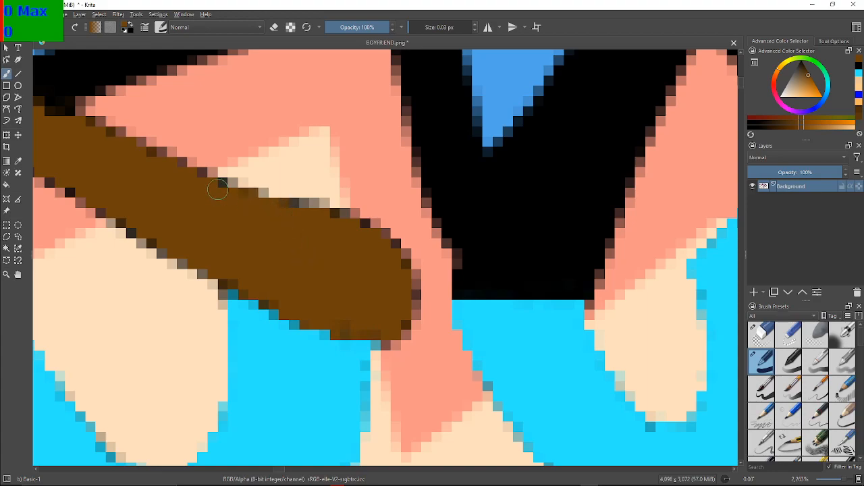
pyautogui.moveTo(215, 239)
pyautogui.mouseDown()
pyautogui.moveTo(306, 274)
pyautogui.moveTo(433, 302)
pyautogui.mouseUp()
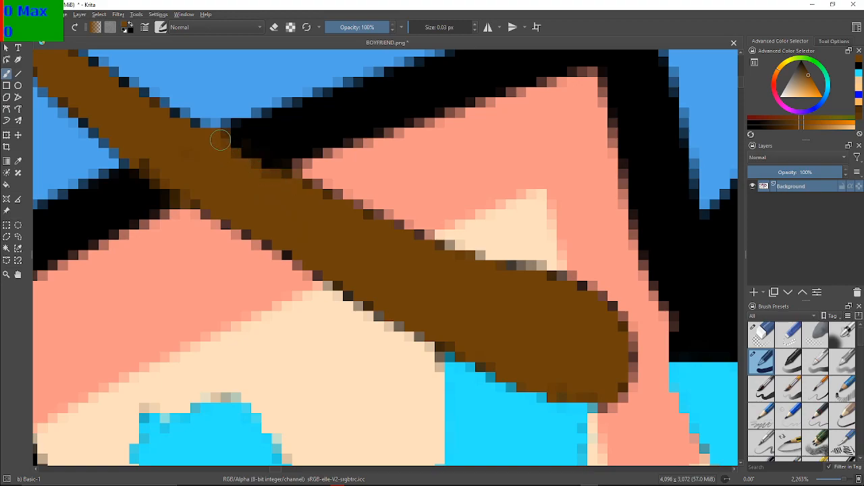
# Touch up the left eyebrow's edges with brown around the point where it crosses the hair outline
pyautogui.moveTo(247, 210)
pyautogui.mouseDown()
pyautogui.moveTo(321, 221)
pyautogui.moveTo(418, 351)
pyautogui.moveTo(437, 350)
pyautogui.mouseUp()
pyautogui.moveTo(306, 236)
pyautogui.mouseDown()
pyautogui.moveTo(458, 336)
pyautogui.moveTo(308, 275)
pyautogui.moveTo(267, 239)
pyautogui.mouseUp()
pyautogui.moveTo(198, 195); pyautogui.dragTo(193, 175)
pyautogui.moveTo(460, 318)
pyautogui.mouseDown()
pyautogui.moveTo(445, 297)
pyautogui.moveTo(145, 168)
pyautogui.mouseUp()
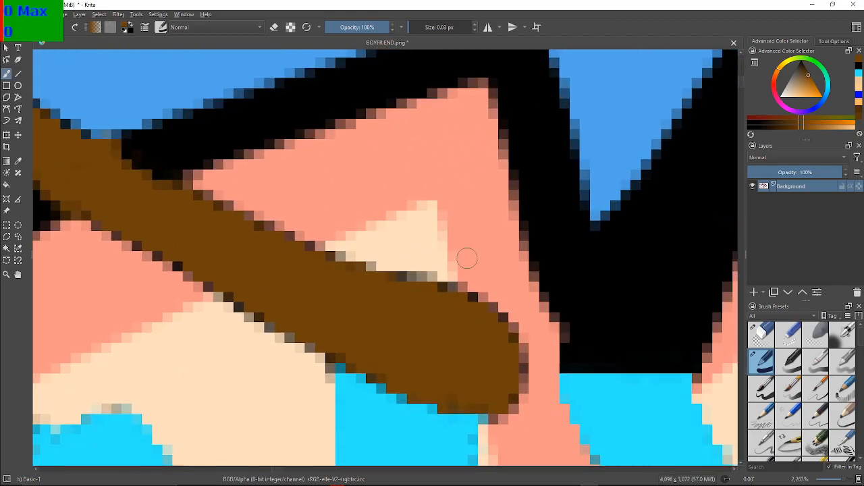
pyautogui.moveTo(328, 263); pyautogui.dragTo(429, 278)
pyautogui.moveTo(169, 192); pyautogui.dragTo(219, 201)
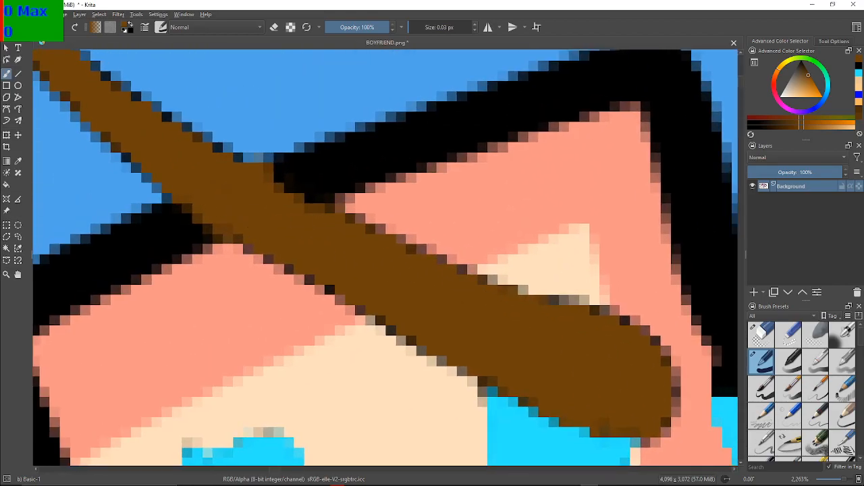
# Draw thin brown dividing lines wherever the black right eyebrow meets the hair outline, the cap's edge and the cap's seam
pyautogui.moveTo(528, 295); pyautogui.dragTo(153, 200)
pyautogui.moveTo(416, 251)
pyautogui.mouseDown()
pyautogui.moveTo(306, 313)
pyautogui.moveTo(315, 334)
pyautogui.moveTo(347, 307)
pyautogui.moveTo(298, 316)
pyautogui.moveTo(282, 364)
pyautogui.mouseUp()
pyautogui.scroll(-5, 315, 334)
pyautogui.scroll(5, 355, 288)
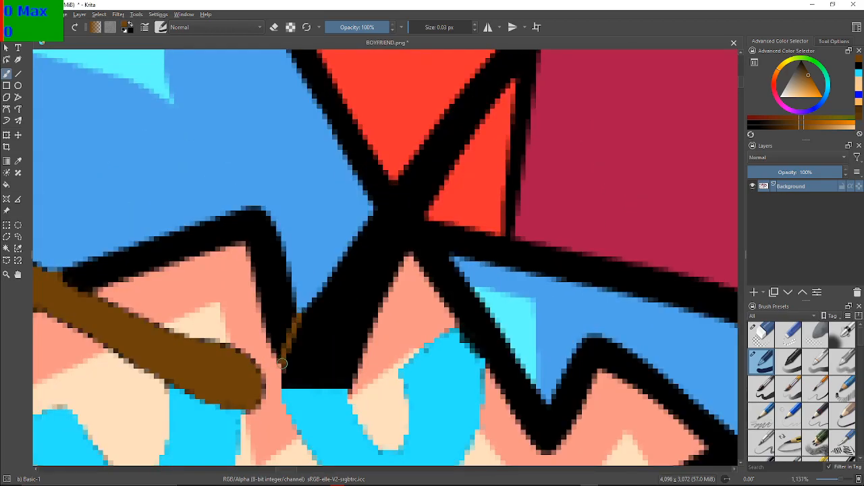
pyautogui.moveTo(338, 310); pyautogui.dragTo(230, 358)
pyautogui.moveTo(283, 224); pyautogui.dragTo(269, 238)
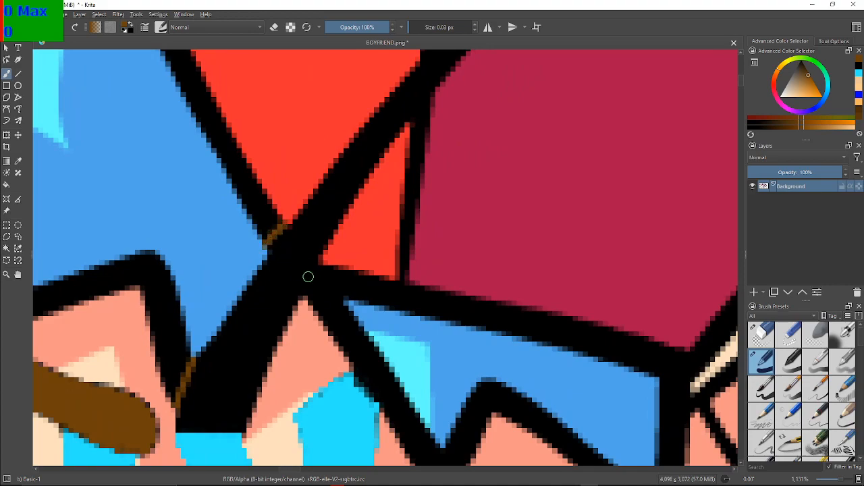
pyautogui.moveTo(306, 295)
pyautogui.mouseDown()
pyautogui.moveTo(325, 270)
pyautogui.moveTo(281, 379)
pyautogui.mouseUp()
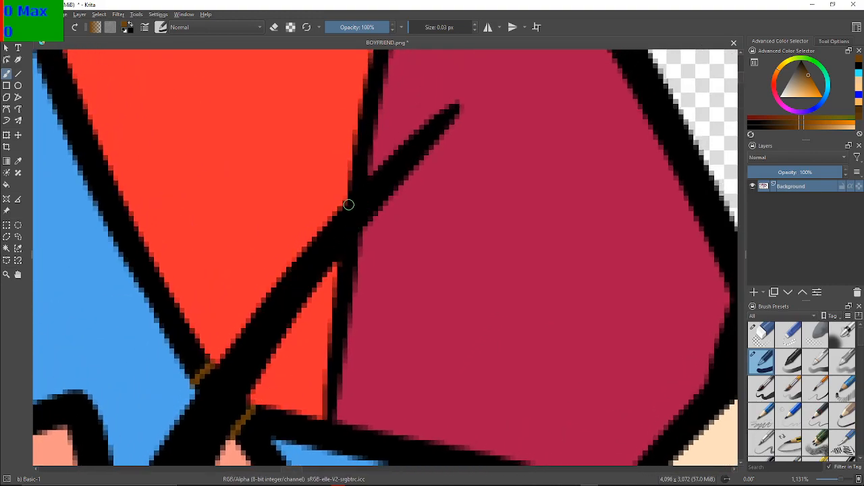
pyautogui.moveTo(348, 201); pyautogui.dragTo(353, 190)
pyautogui.hotkey('ctrl', 'z')
pyautogui.moveTo(356, 184); pyautogui.dragTo(366, 175)
pyautogui.moveTo(339, 260); pyautogui.dragTo(360, 234)
pyautogui.moveTo(342, 308); pyautogui.dragTo(535, 176)
# Fill the black right eyebrow with brown
pyautogui.scroll(-3, 536, 176)
pyautogui.scroll(1, 535, 176)
pyautogui.moveTo(529, 234); pyautogui.dragTo(491, 228)
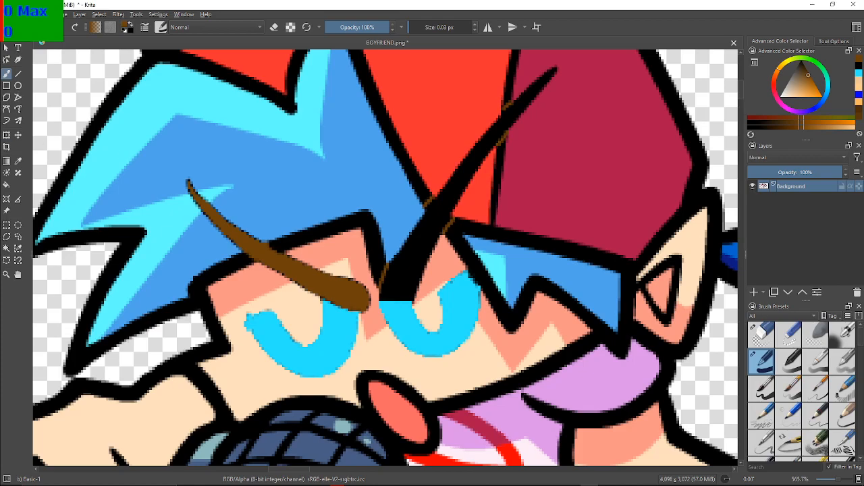
pyautogui.press('f')
pyautogui.click(404, 270)
pyautogui.moveTo(433, 240); pyautogui.dragTo(308, 340)
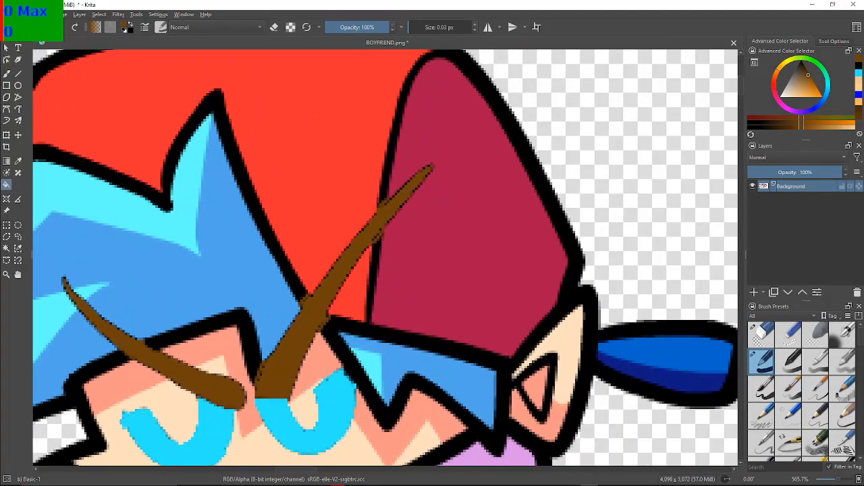
# Choose black and brush over the stray brown pixels in the cap's seam on both sides of the right eyebrow
pyautogui.scroll(3, 308, 341)
pyautogui.scroll(-3, 308, 340)
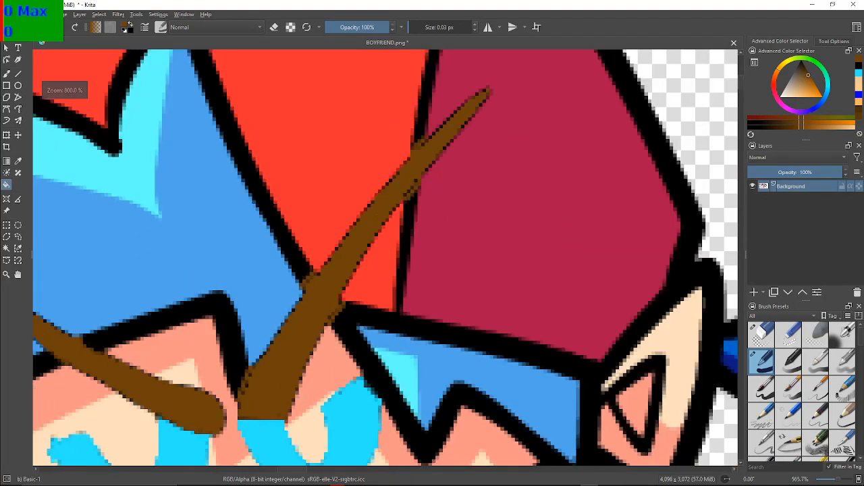
pyautogui.moveTo(405, 233); pyautogui.dragTo(350, 294)
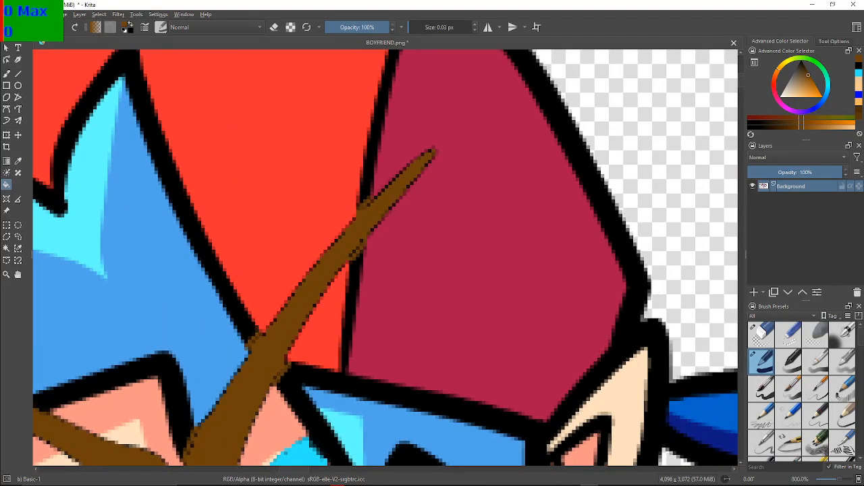
pyautogui.click(858, 65)
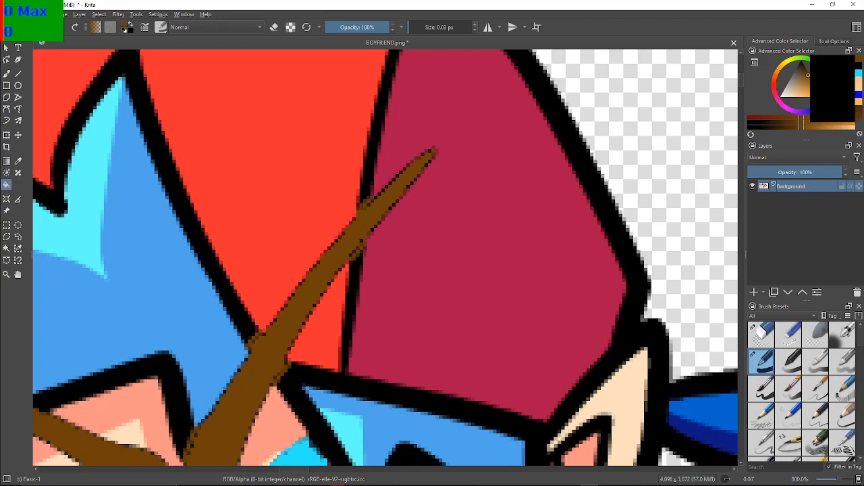
pyautogui.scroll(3, 418, 256)
pyautogui.scroll(-1, 418, 256)
pyautogui.press('b')
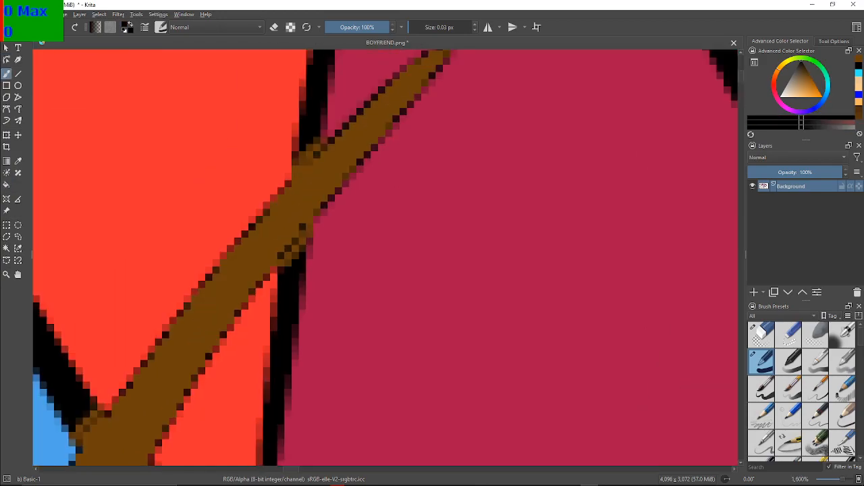
pyautogui.moveTo(283, 267)
pyautogui.mouseDown()
pyautogui.moveTo(308, 232)
pyautogui.moveTo(278, 266)
pyautogui.mouseUp()
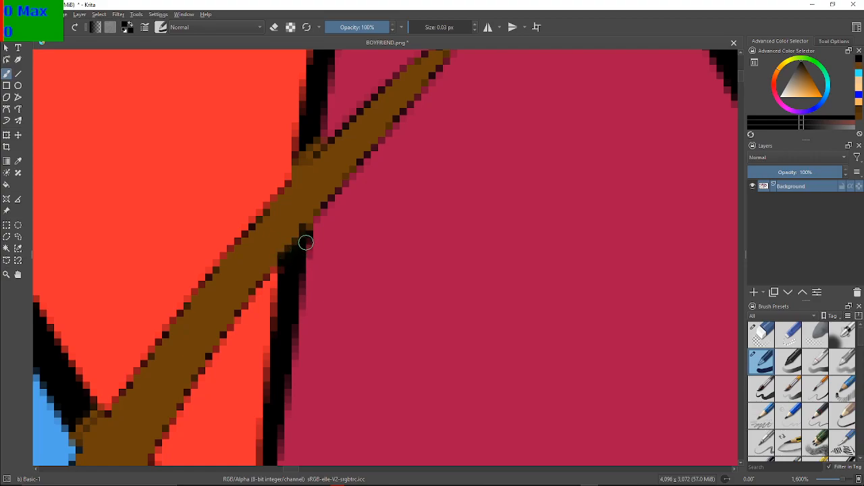
pyautogui.click(308, 230)
pyautogui.moveTo(299, 192); pyautogui.dragTo(303, 227)
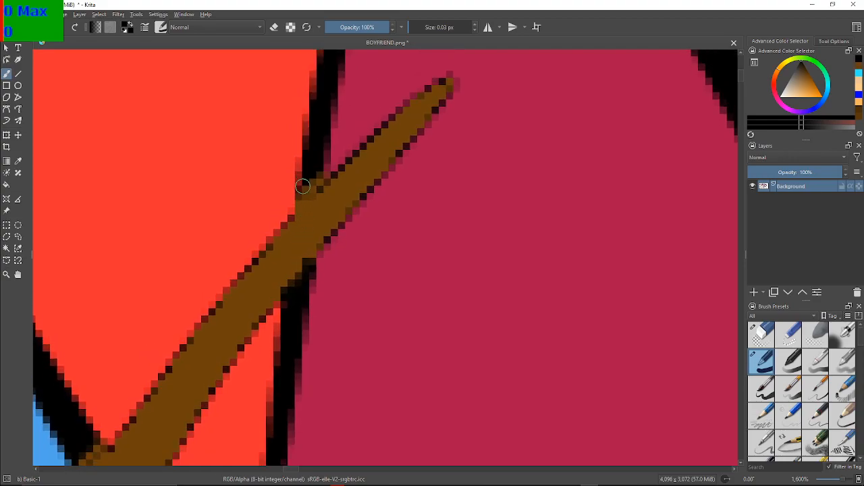
pyautogui.moveTo(303, 193)
pyautogui.mouseDown()
pyautogui.moveTo(318, 177)
pyautogui.moveTo(302, 192)
pyautogui.mouseUp()
# Paint the stray brown pixels black where the hair outline and the cap's lower edge meet the right eyebrow
pyautogui.moveTo(264, 278); pyautogui.dragTo(410, 205)
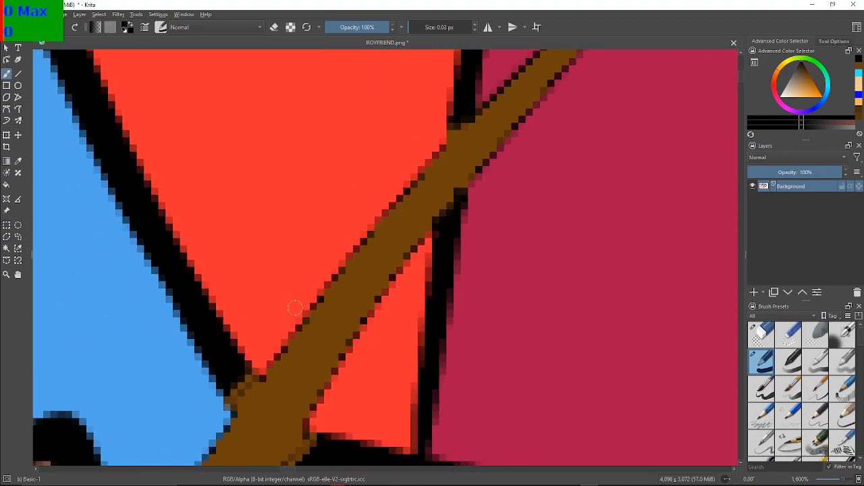
pyautogui.moveTo(283, 319); pyautogui.dragTo(469, 223)
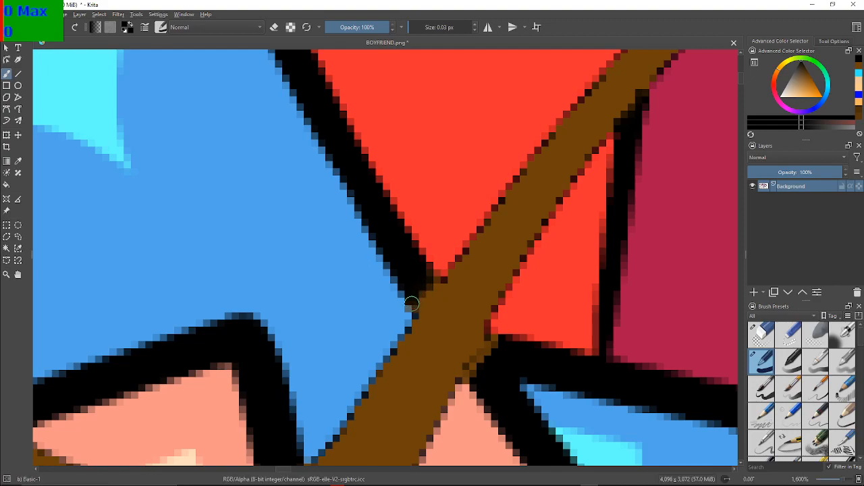
pyautogui.moveTo(432, 280); pyautogui.dragTo(414, 303)
pyautogui.moveTo(526, 343)
pyautogui.mouseDown()
pyautogui.moveTo(491, 237)
pyautogui.moveTo(449, 239)
pyautogui.moveTo(428, 263)
pyautogui.moveTo(452, 231)
pyautogui.mouseUp()
pyautogui.moveTo(358, 314); pyautogui.dragTo(473, 260)
pyautogui.moveTo(388, 301)
pyautogui.mouseDown()
pyautogui.moveTo(454, 241)
pyautogui.moveTo(438, 266)
pyautogui.mouseUp()
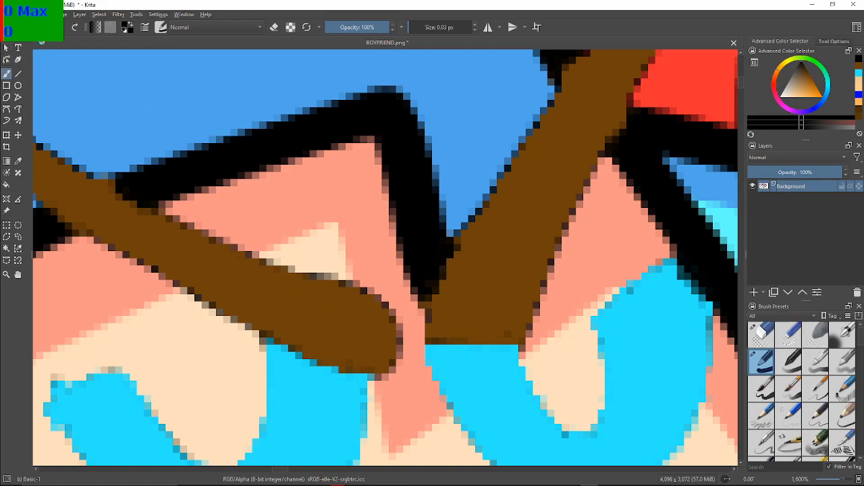
# Pick the eyebrow's brown and paint over the dark pixels along the right eyebrow's lower end above the eye
pyautogui.keyDown('ctrl'); pyautogui.click(566, 125); pyautogui.keyUp('ctrl')
pyautogui.moveTo(456, 250)
pyautogui.mouseDown()
pyautogui.moveTo(424, 293)
pyautogui.moveTo(439, 292)
pyautogui.mouseUp()
pyautogui.moveTo(461, 247); pyautogui.dragTo(375, 258)
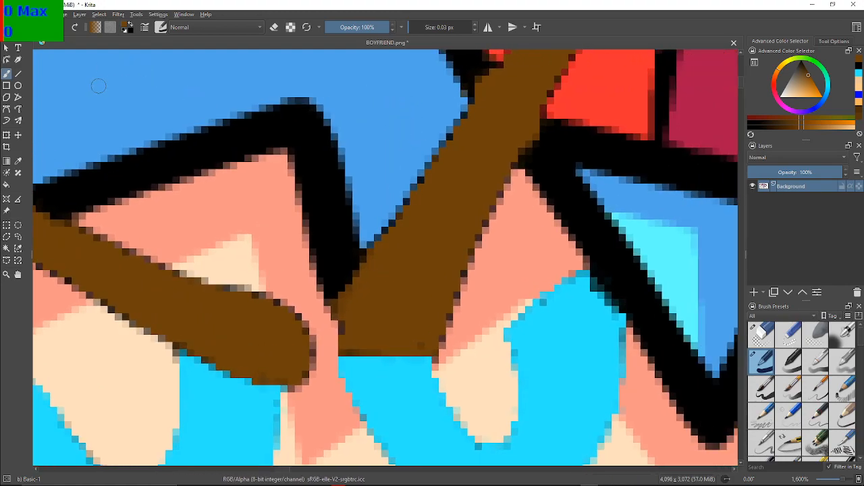
# Switch back to black and clean up the hair outline and cap seam where they touch the right eyebrow
pyautogui.press('d')
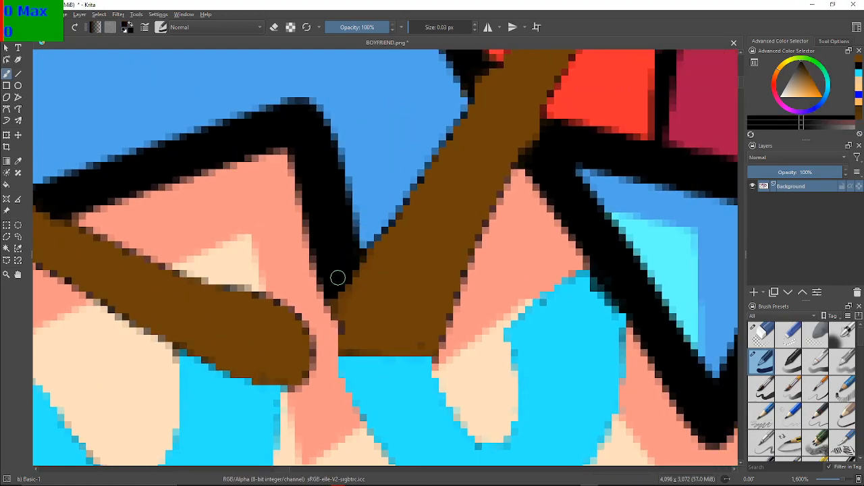
pyautogui.moveTo(333, 298)
pyautogui.mouseDown()
pyautogui.moveTo(359, 260)
pyautogui.moveTo(318, 295)
pyautogui.moveTo(403, 251)
pyautogui.moveTo(265, 338)
pyautogui.mouseUp()
pyautogui.moveTo(299, 230); pyautogui.dragTo(335, 293)
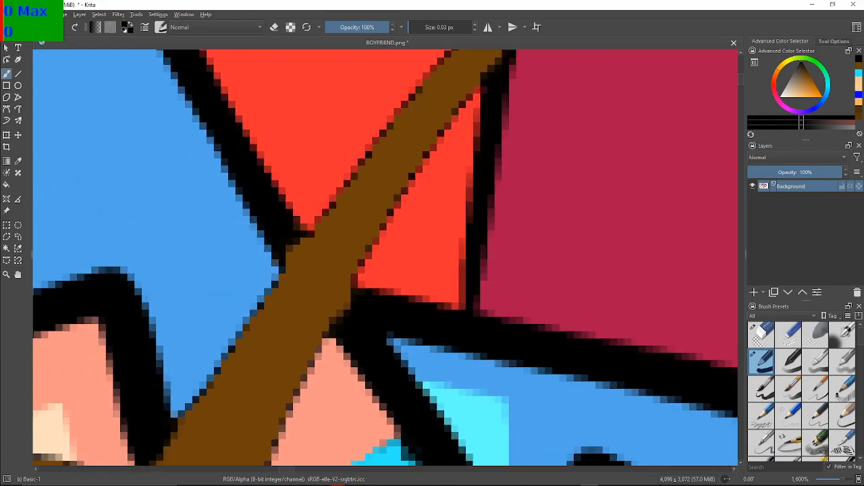
pyautogui.moveTo(306, 237); pyautogui.dragTo(280, 264)
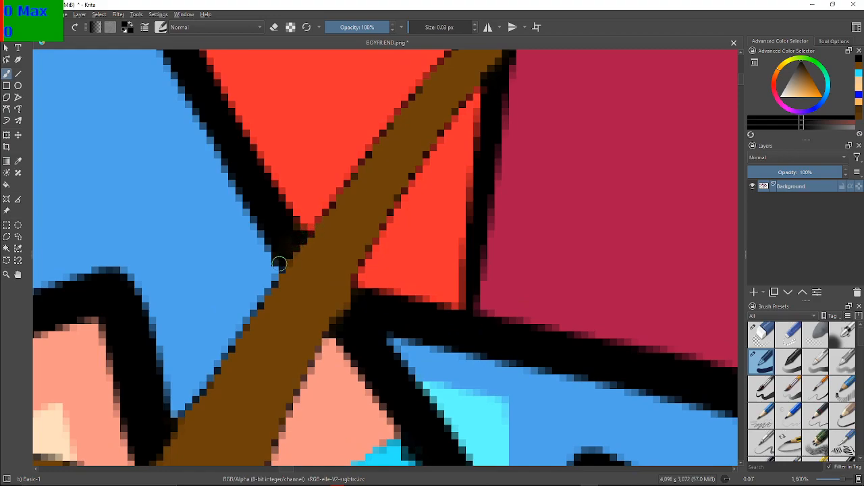
pyautogui.moveTo(356, 288); pyautogui.dragTo(332, 328)
pyautogui.moveTo(490, 65)
pyautogui.mouseDown()
pyautogui.moveTo(299, 184)
pyautogui.moveTo(291, 305)
pyautogui.mouseUp()
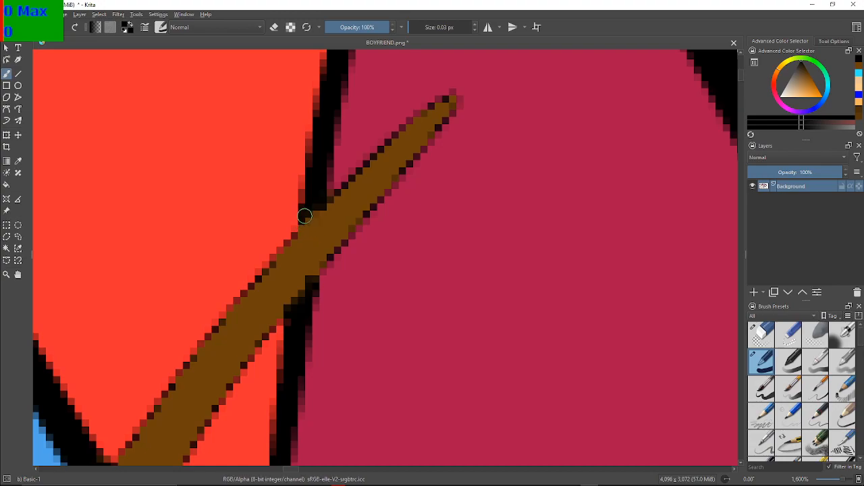
pyautogui.moveTo(289, 305)
pyautogui.mouseDown()
pyautogui.moveTo(309, 281)
pyautogui.moveTo(298, 320)
pyautogui.mouseUp()
# Reselect brown and touch up the right eyebrow's lower edge where it meets the tip of the hair outline
pyautogui.scroll(-3, 298, 321)
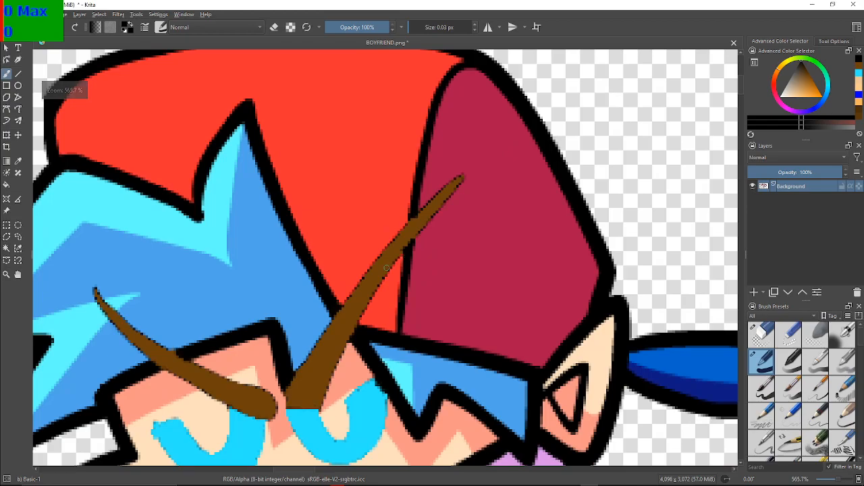
pyautogui.moveTo(386, 268); pyautogui.dragTo(483, 207)
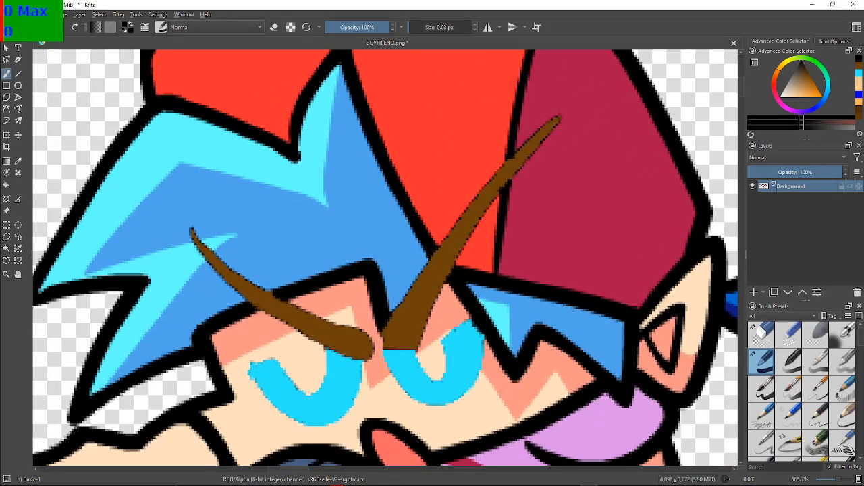
pyautogui.scroll(1, 388, 323)
pyautogui.scroll(1, 388, 323)
pyautogui.scroll(-1, 387, 325)
pyautogui.scroll(1, 330, 344)
pyautogui.scroll(-1, 328, 337)
pyautogui.scroll(1, 328, 336)
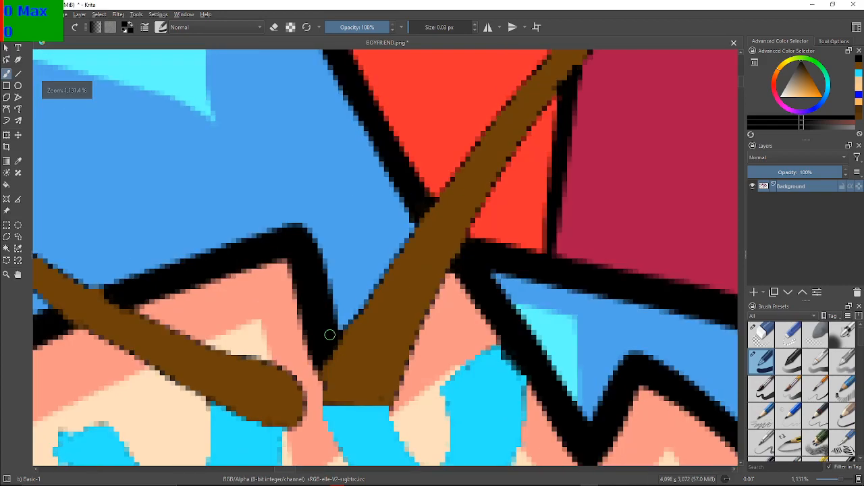
pyautogui.scroll(1, 329, 335)
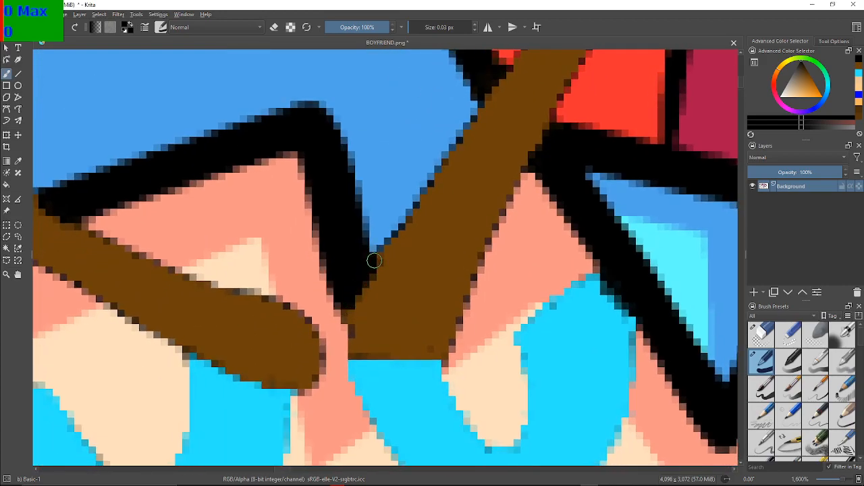
pyautogui.click(859, 66)
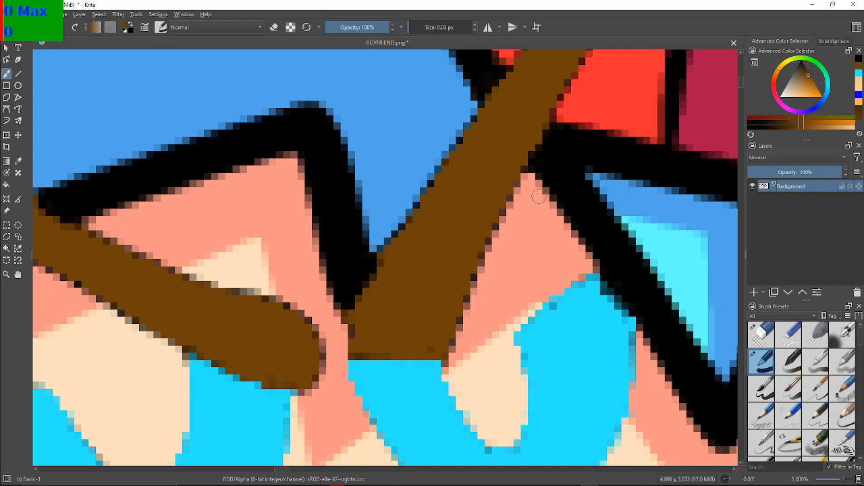
pyautogui.click(353, 314)
pyautogui.moveTo(383, 315)
pyautogui.mouseDown()
pyautogui.moveTo(462, 264)
pyautogui.moveTo(373, 276)
pyautogui.mouseUp()
# Reset the brush colour to black and darken the leftover brown pixels in the cap's seam above the right eyebrow
pyautogui.scroll(-3, 462, 264)
pyautogui.scroll(-1, 463, 265)
pyautogui.scroll(-1, 370, 278)
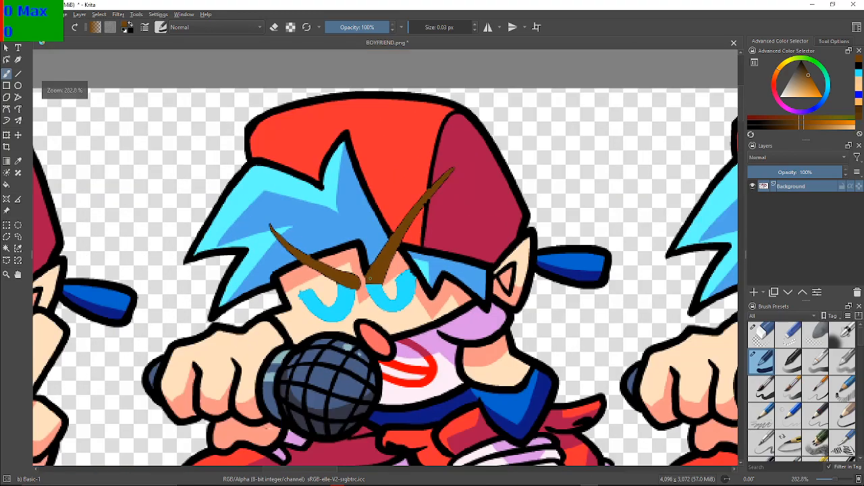
pyautogui.scroll(-1, 370, 278)
pyautogui.scroll(5, 425, 188)
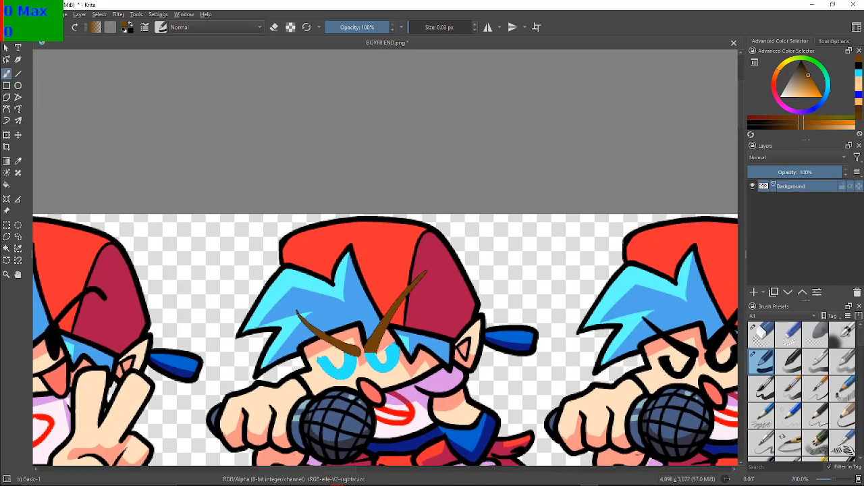
pyautogui.moveTo(388, 291); pyautogui.dragTo(395, 205)
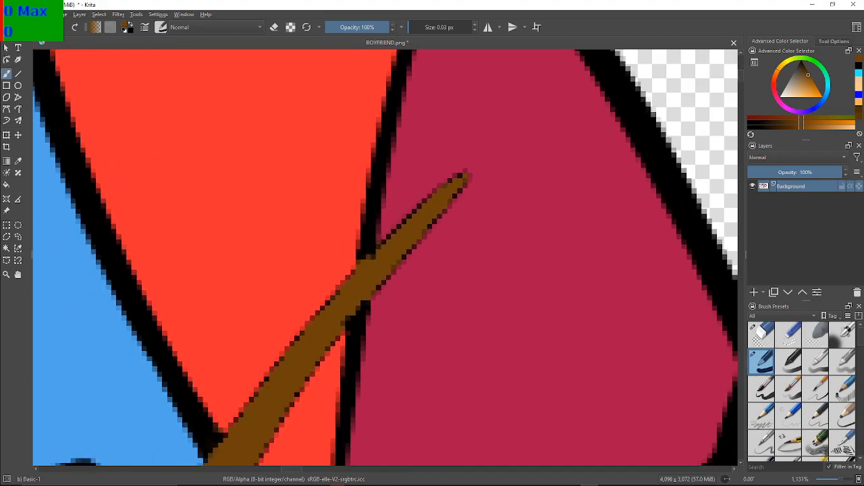
pyautogui.press('d')
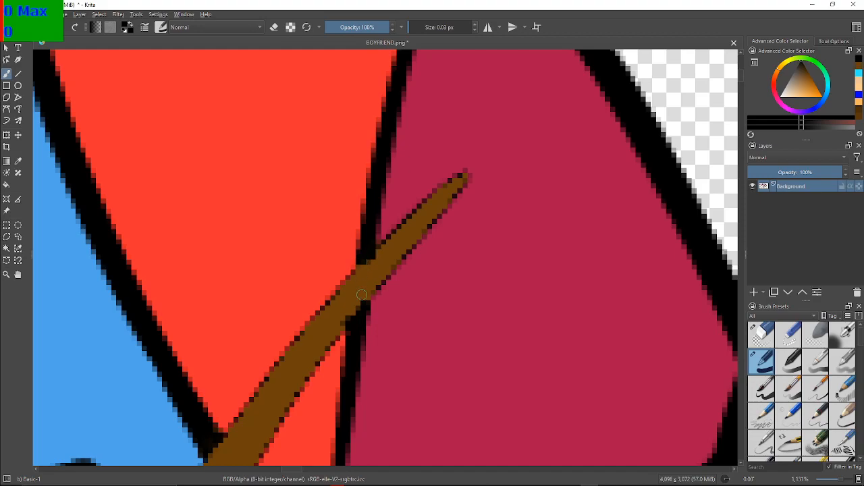
# Examine the recoloured eyes and eyebrows of the pose up close and alongside the neighbouring sprites
pyautogui.scroll(-6, 354, 309)
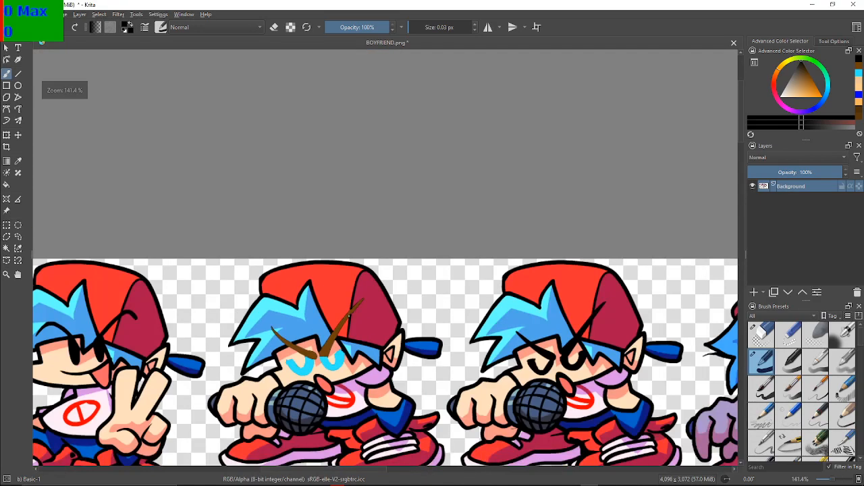
pyautogui.scroll(2, 353, 310)
pyautogui.scroll(-1, 297, 338)
pyautogui.scroll(4, 297, 337)
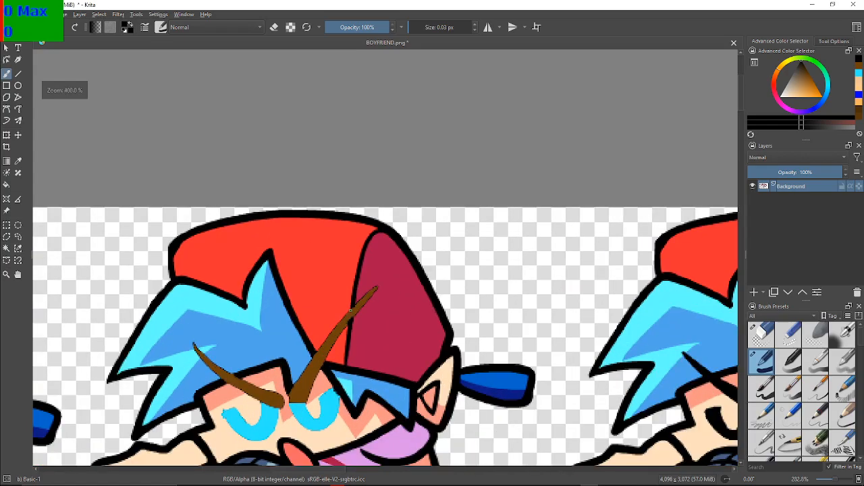
pyautogui.scroll(-3, 484, 241)
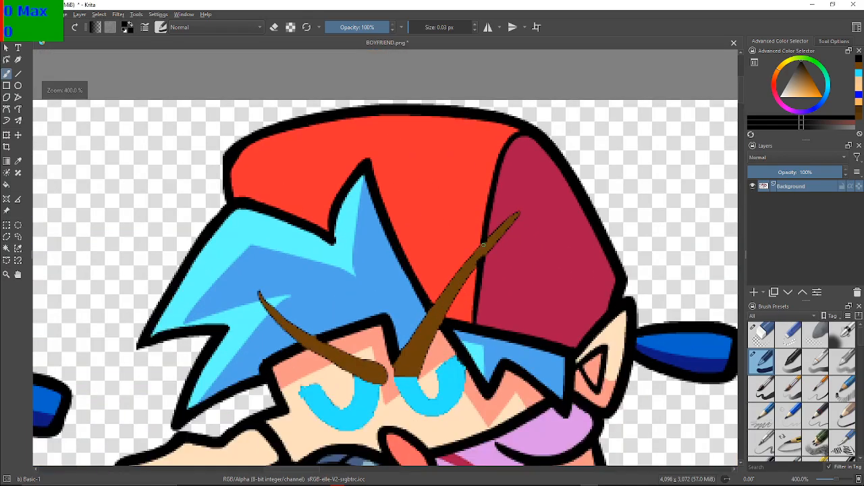
pyautogui.scroll(1, 483, 242)
pyautogui.scroll(-1, 363, 309)
pyautogui.scroll(1, 407, 253)
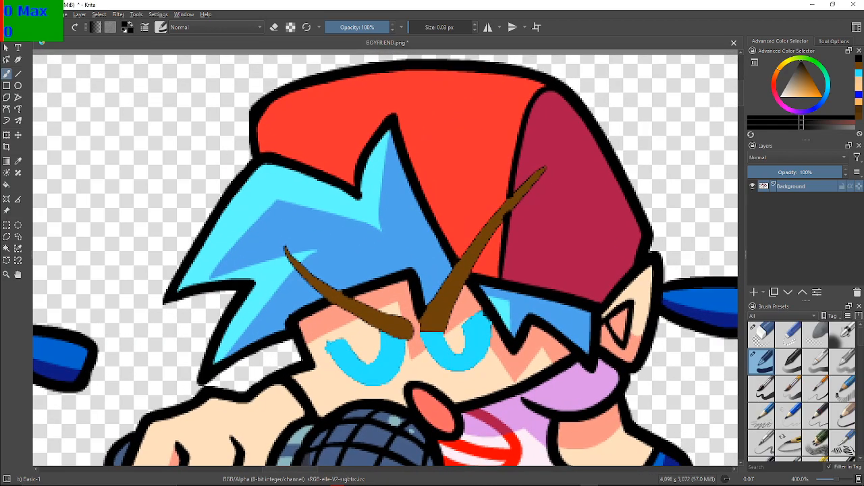
pyautogui.scroll(-4, 597, 269)
pyautogui.scroll(2, 595, 267)
pyautogui.scroll(-1, 586, 270)
pyautogui.moveTo(586, 270); pyautogui.dragTo(543, 185)
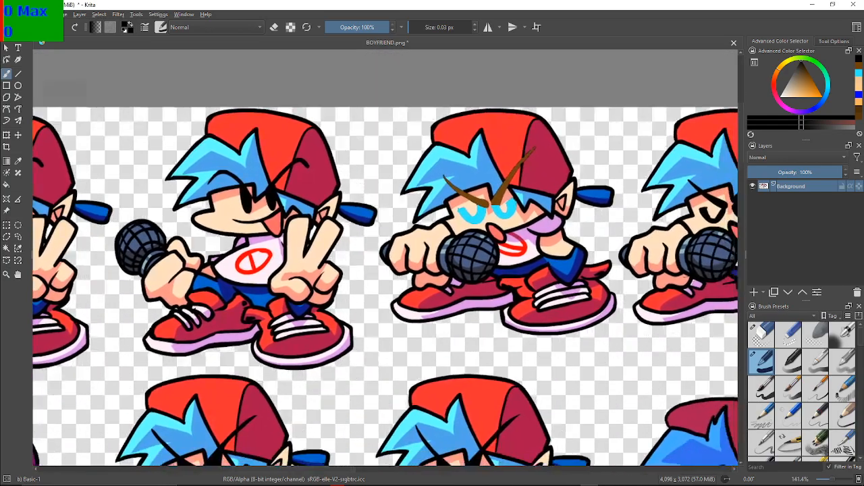
# Switch the brush to blue and paint thin dividing lines across the outline where the microphone's rear end meets the fist, above and below
pyautogui.moveTo(484, 236); pyautogui.dragTo(425, 237)
pyautogui.scroll(2, 426, 237)
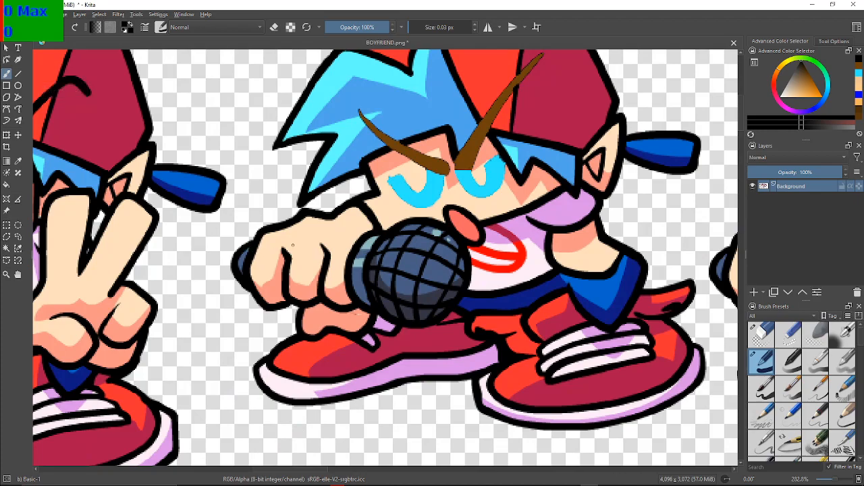
pyautogui.scroll(-1, 292, 245)
pyautogui.scroll(3, 419, 248)
pyautogui.scroll(-1, 418, 248)
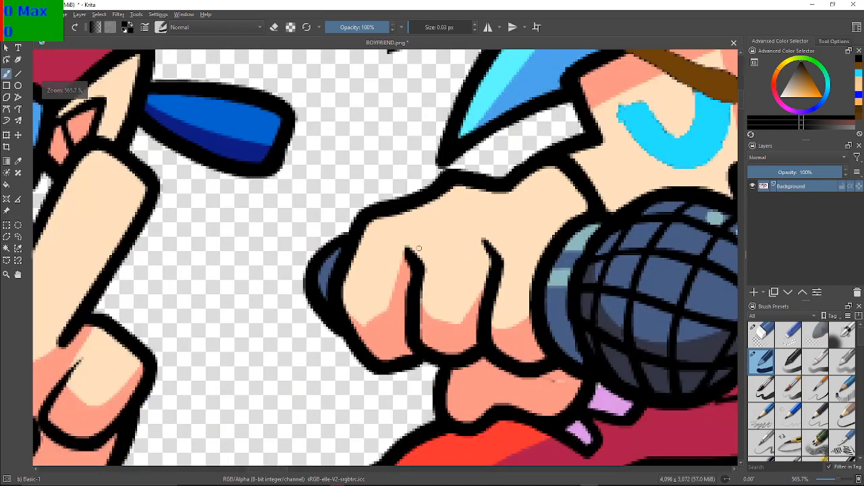
pyautogui.press('x')
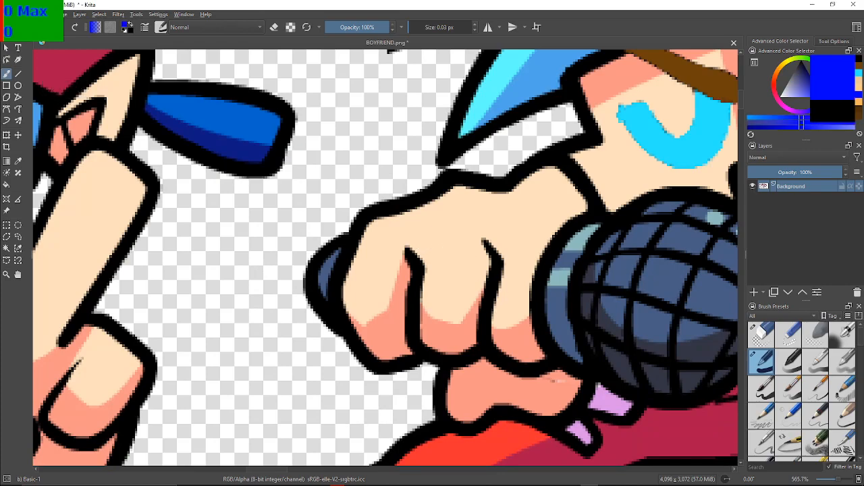
pyautogui.moveTo(399, 265); pyautogui.dragTo(416, 252)
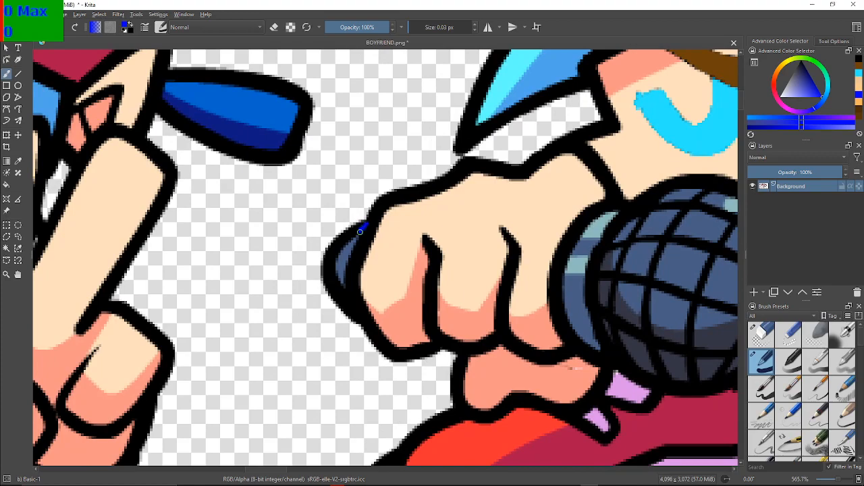
pyautogui.moveTo(359, 231); pyautogui.dragTo(358, 236)
pyautogui.scroll(2, 380, 280)
pyautogui.moveTo(365, 269); pyautogui.dragTo(396, 209)
pyautogui.moveTo(331, 239); pyautogui.dragTo(360, 309)
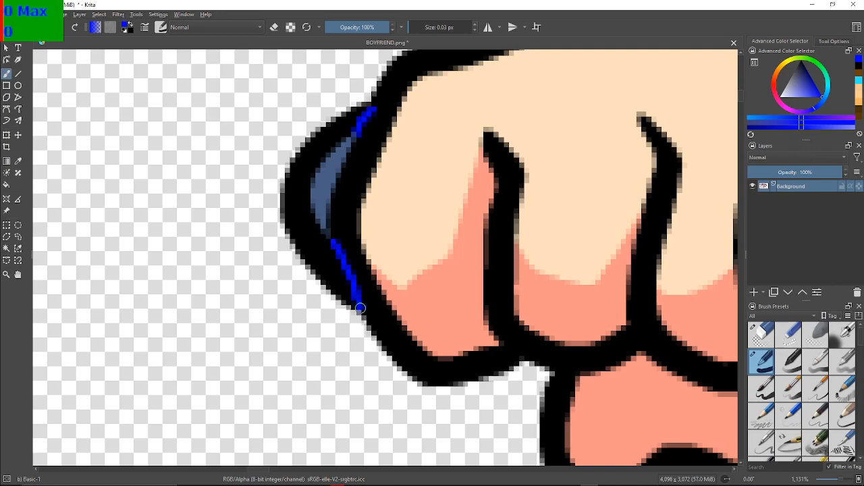
# Paint short blue dividing lines across the outline where the microphone's collar meets the hand, at its upper and lower ends
pyautogui.moveTo(398, 268); pyautogui.dragTo(262, 245)
pyautogui.scroll(-3, 263, 244)
pyautogui.moveTo(242, 185)
pyautogui.mouseDown()
pyautogui.moveTo(193, 216)
pyautogui.moveTo(220, 218)
pyautogui.mouseUp()
pyautogui.scroll(3, 435, 200)
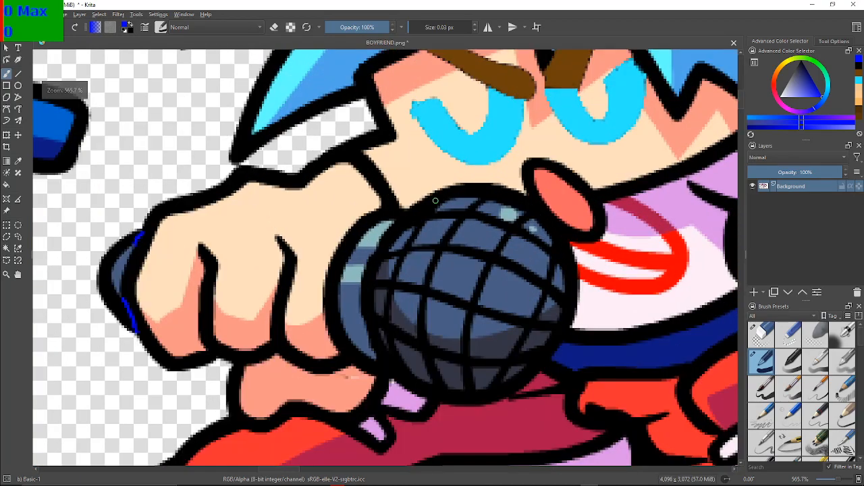
pyautogui.moveTo(356, 216); pyautogui.dragTo(392, 217)
pyautogui.moveTo(282, 367)
pyautogui.mouseDown()
pyautogui.moveTo(343, 318)
pyautogui.moveTo(406, 227)
pyautogui.mouseUp()
pyautogui.moveTo(412, 327); pyautogui.dragTo(425, 338)
pyautogui.scroll(-2, 421, 273)
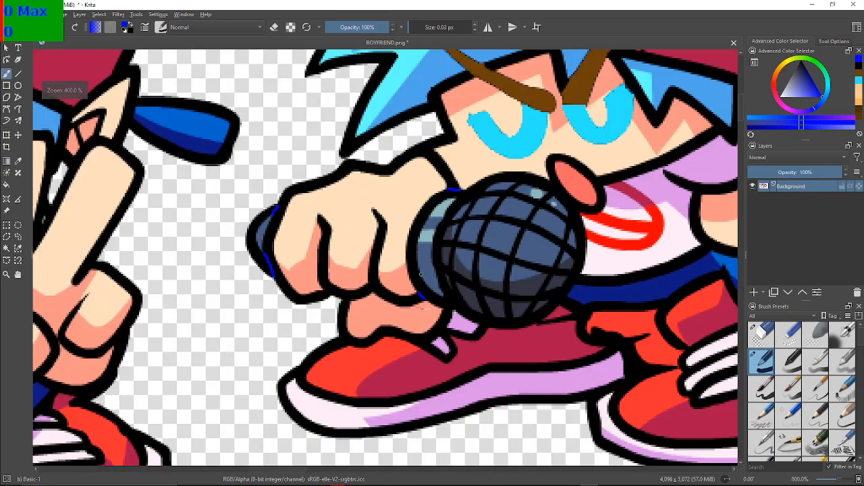
pyautogui.moveTo(420, 273)
pyautogui.mouseDown()
pyautogui.moveTo(417, 294)
pyautogui.moveTo(371, 241)
pyautogui.moveTo(409, 248)
pyautogui.mouseUp()
pyautogui.scroll(3, 391, 236)
pyautogui.scroll(-3, 413, 249)
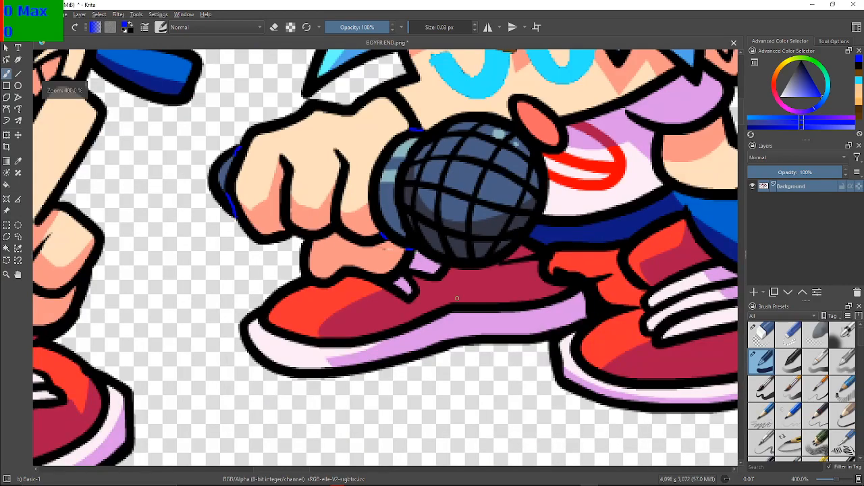
# Paint a short blue dividing line where the open mouth's outline meets the jaw line
pyautogui.moveTo(451, 290); pyautogui.dragTo(316, 347)
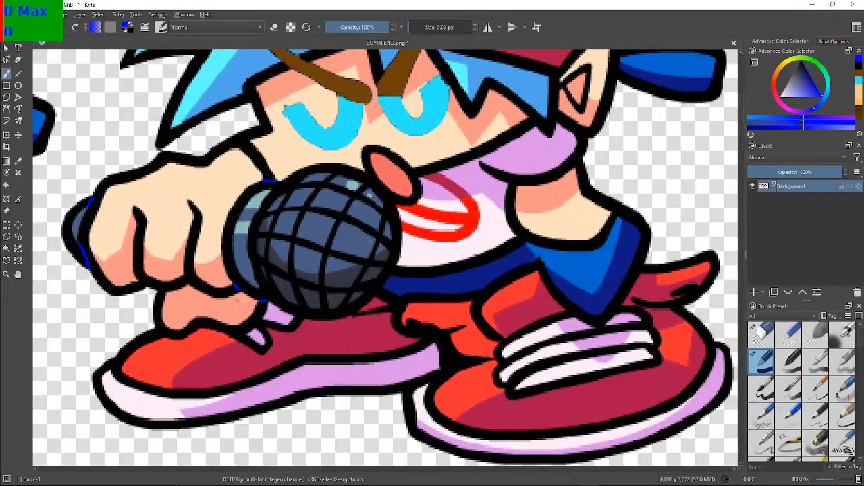
pyautogui.moveTo(394, 234); pyautogui.dragTo(302, 339)
pyautogui.scroll(-1, 453, 310)
pyautogui.scroll(2, 454, 310)
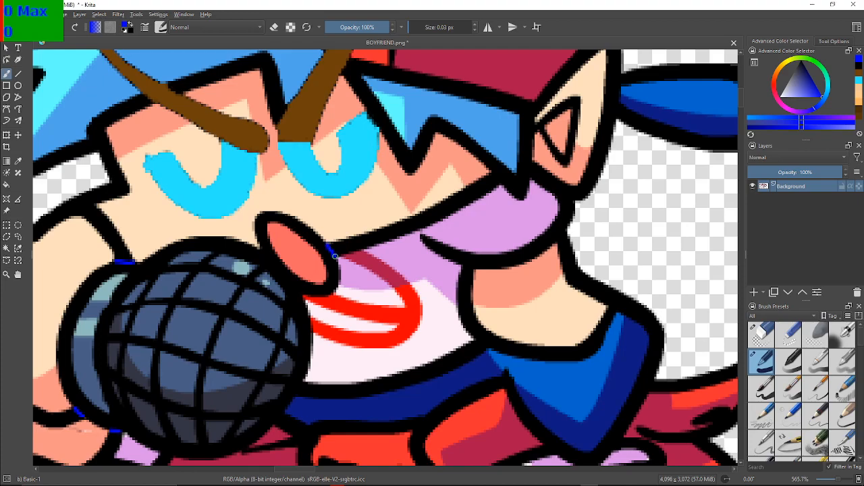
pyautogui.moveTo(335, 257); pyautogui.dragTo(447, 254)
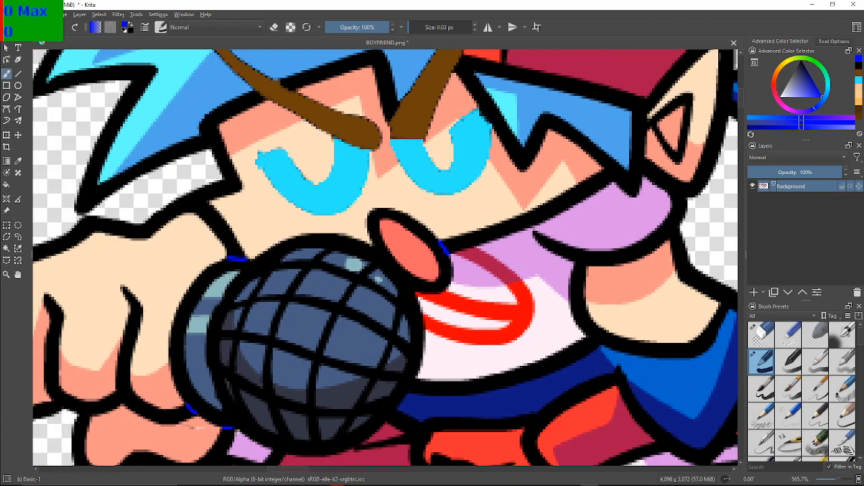
pyautogui.scroll(-2, 409, 279)
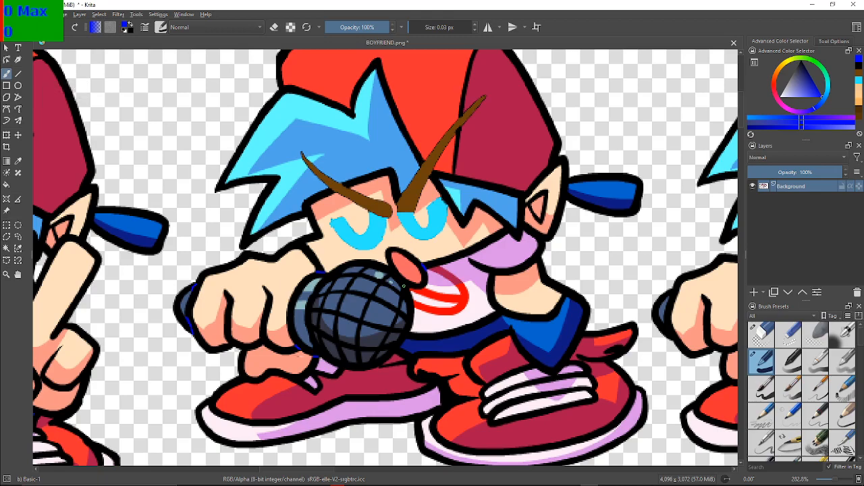
# Try to fill the singing pose's black outline with blue, and undo the fill
pyautogui.moveTo(401, 285); pyautogui.dragTo(336, 287)
pyautogui.scroll(1, 337, 287)
pyautogui.scroll(-2, 337, 285)
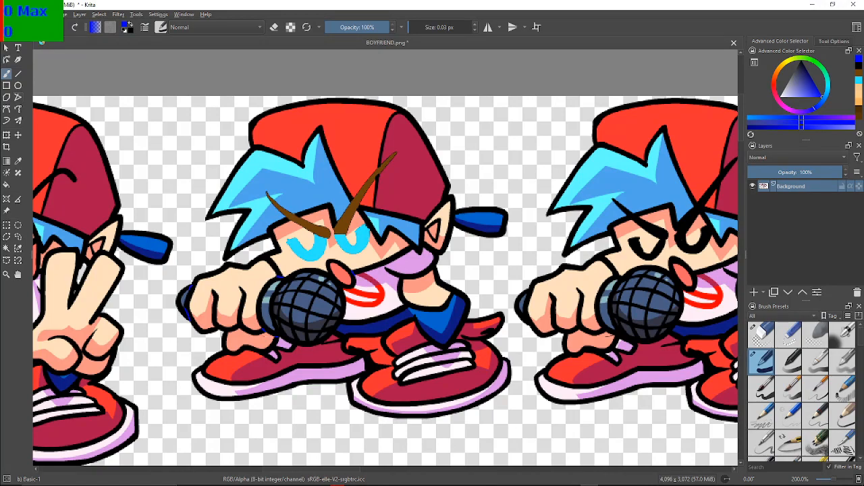
pyautogui.click(6, 184)
pyautogui.click(272, 227)
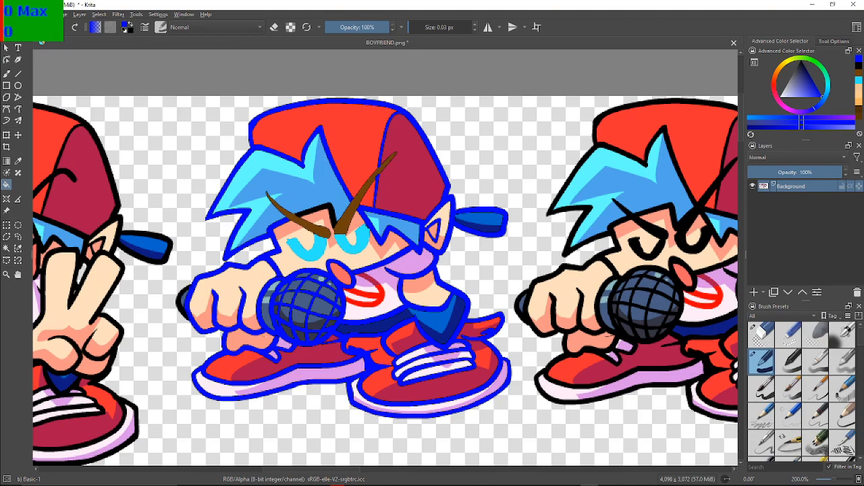
pyautogui.click(330, 206)
pyautogui.moveTo(329, 206); pyautogui.dragTo(399, 167)
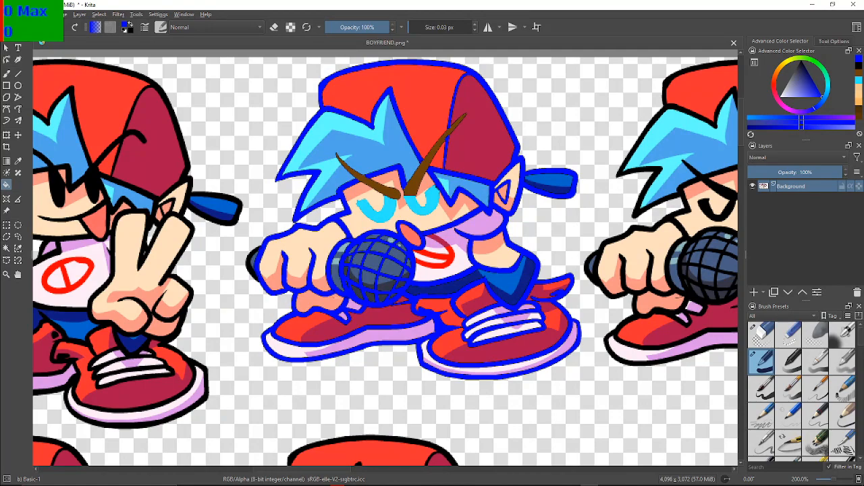
pyautogui.hotkey('ctrl', 'z')
pyautogui.hotkey('ctrl', 'z')
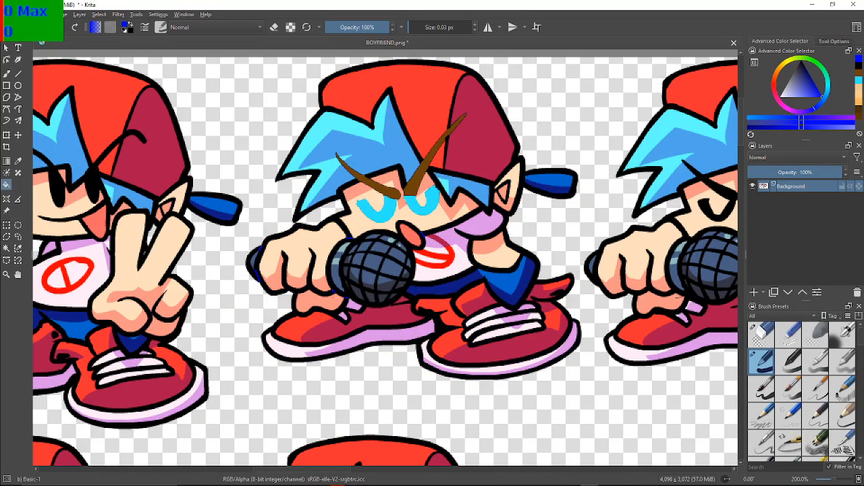
# Return to the brush and paint blue dividing lines where the microphone head's outline meets the shirt hem and shorts
pyautogui.press('+')
pyautogui.press('+')
pyautogui.press('+')
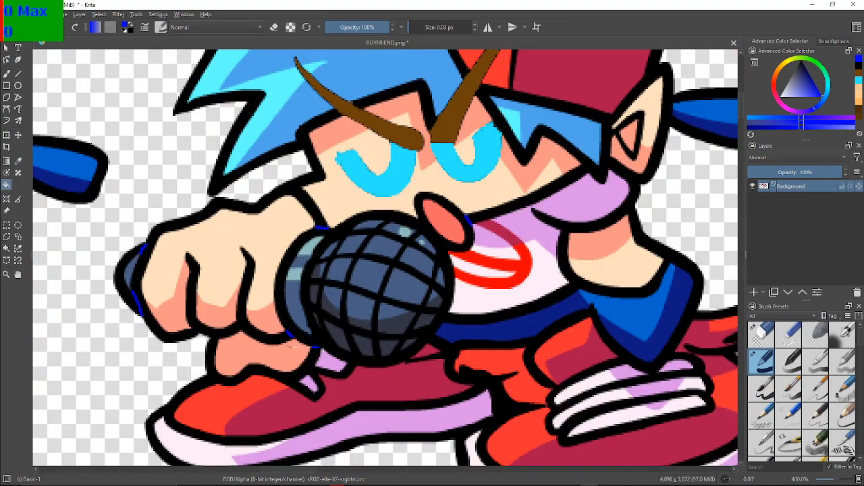
pyautogui.press('b')
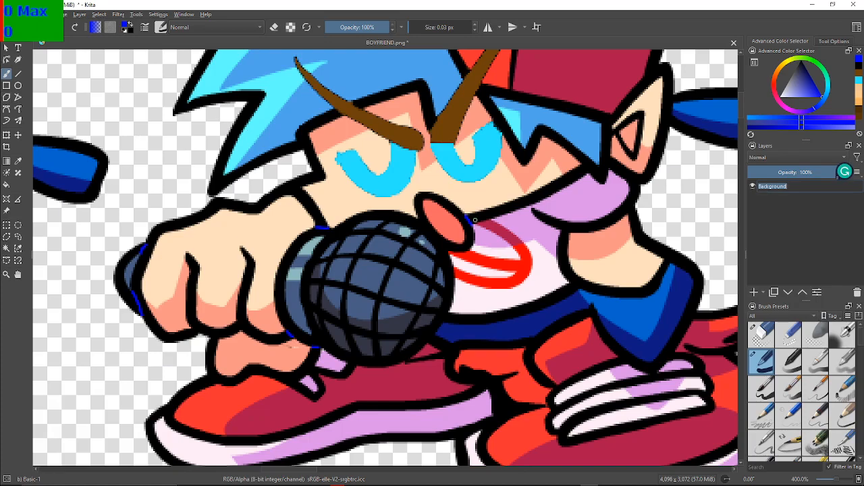
pyautogui.scroll(1, 475, 219)
pyautogui.scroll(-3, 327, 307)
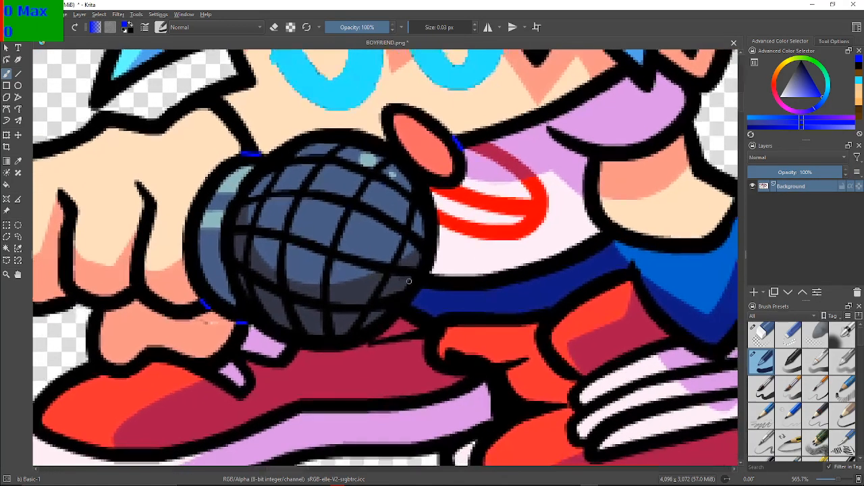
pyautogui.moveTo(429, 273); pyautogui.dragTo(423, 280)
pyautogui.scroll(-3, 481, 299)
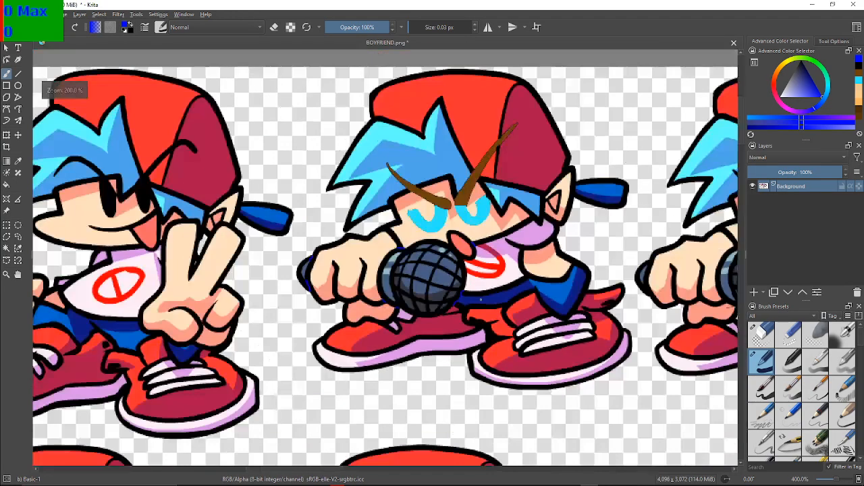
# Try the blue outline fill again from the shoe outline, compare it with the unfilled version, and leave it undone
pyautogui.moveTo(480, 300); pyautogui.dragTo(400, 326)
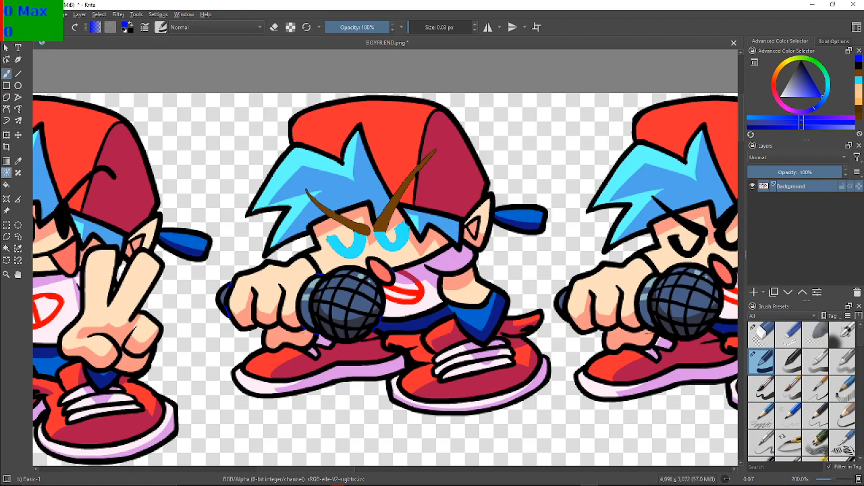
pyautogui.click(6, 185)
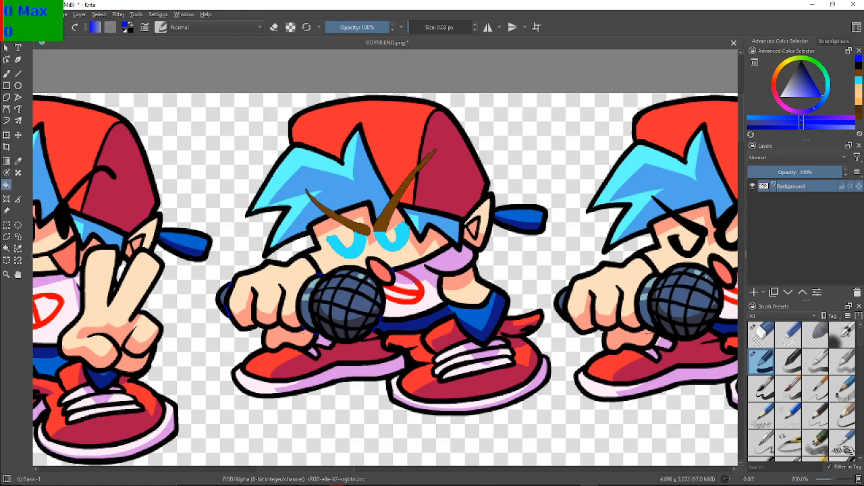
pyautogui.click(407, 360)
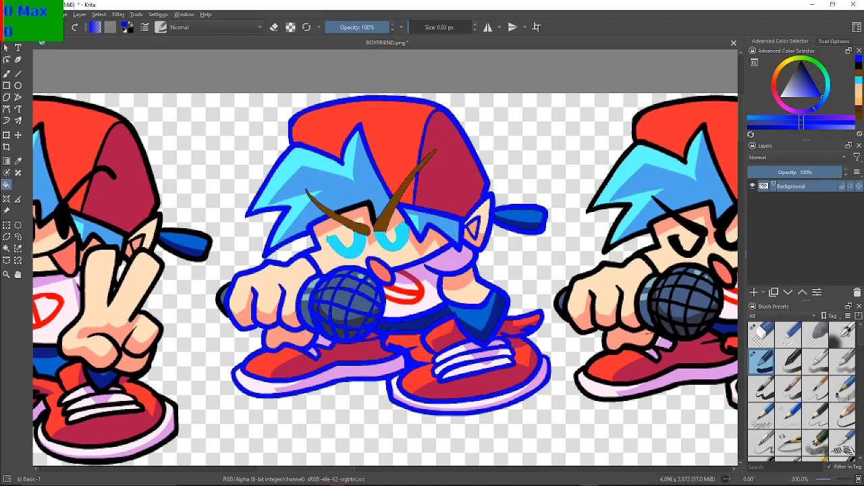
pyautogui.hotkey('ctrl', 'z')
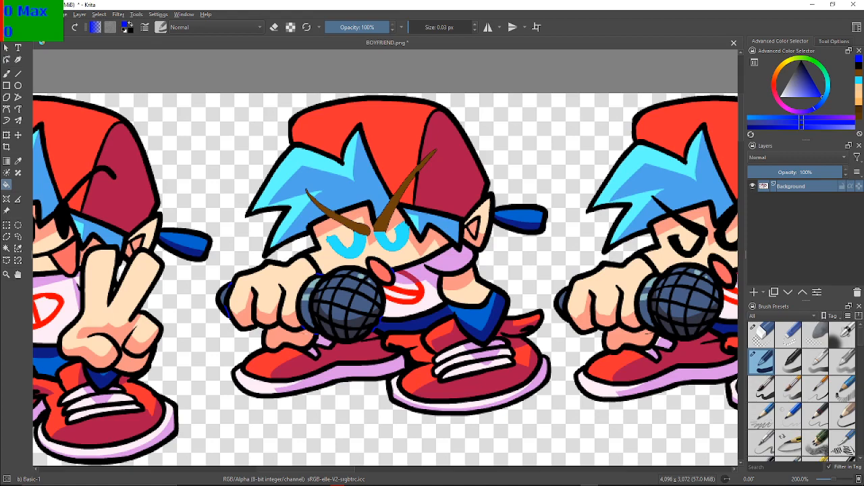
pyautogui.hotkey('ctrl', 'shift', 'z')
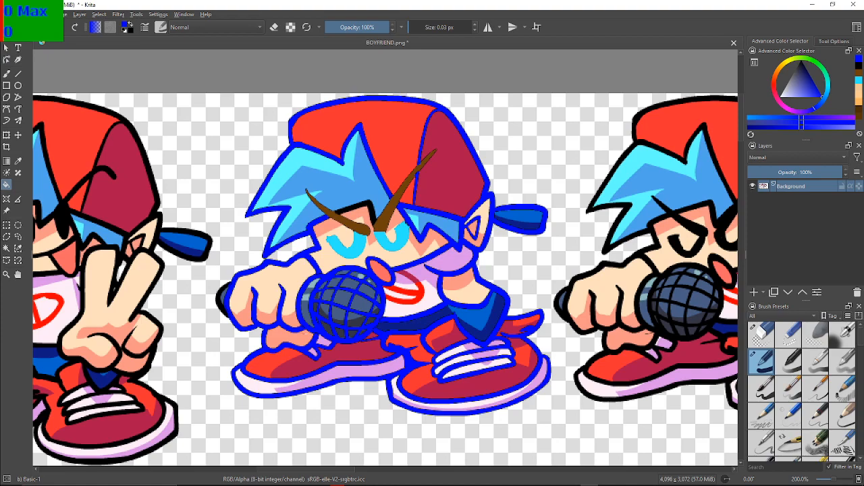
pyautogui.hotkey('ctrl', 'z')
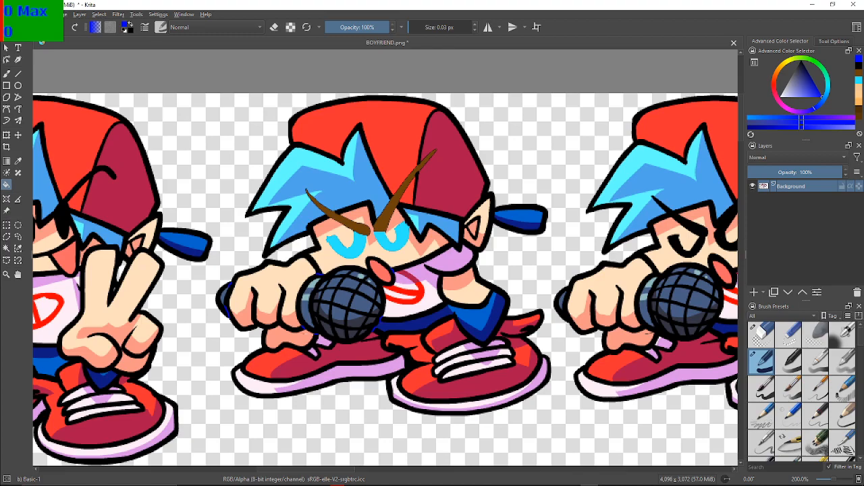
# Examine the blue dividing lines around the microphone, mouth and shirt hem up close
pyautogui.scroll(3, 444, 151)
pyautogui.moveTo(444, 151); pyautogui.dragTo(535, 58)
pyautogui.moveTo(385, 270); pyautogui.dragTo(421, 153)
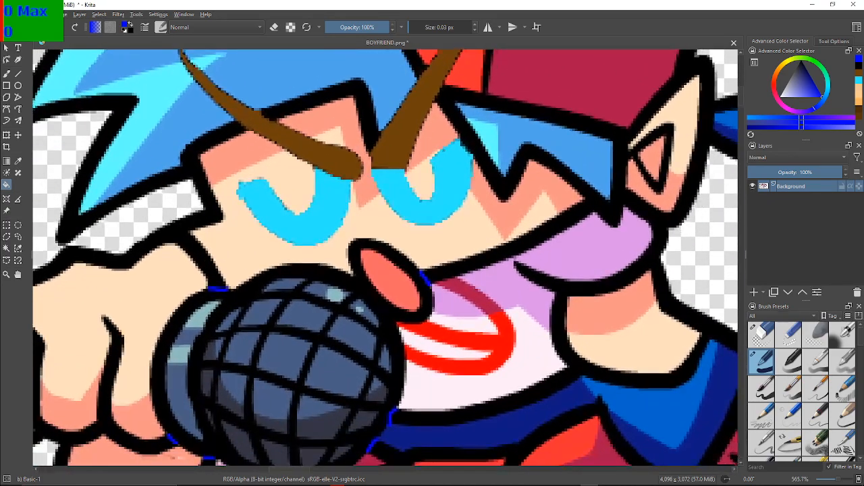
pyautogui.press('b')
pyautogui.press('-')
pyautogui.press('-')
pyautogui.press('-')
pyautogui.press('-')
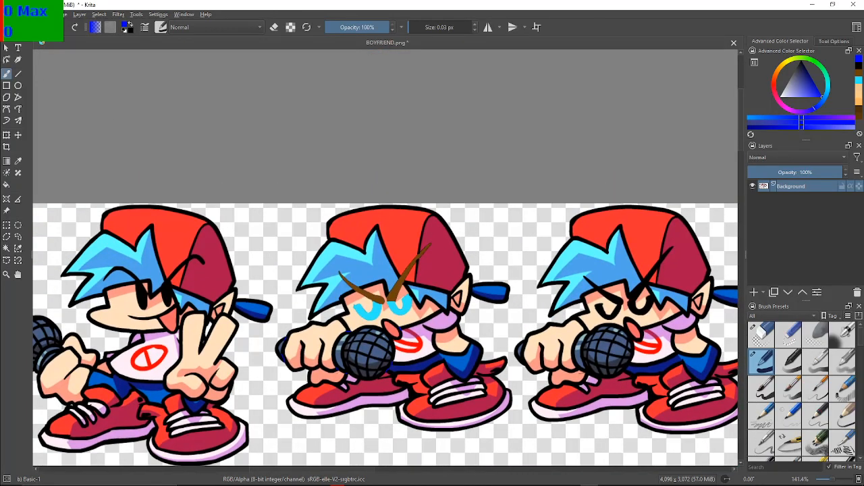
# Try filling the outline with blue from the cap, check up close how far the fill spreads, and undo it
pyautogui.click(6, 184)
pyautogui.click(417, 275)
pyautogui.moveTo(377, 309); pyautogui.dragTo(380, 231)
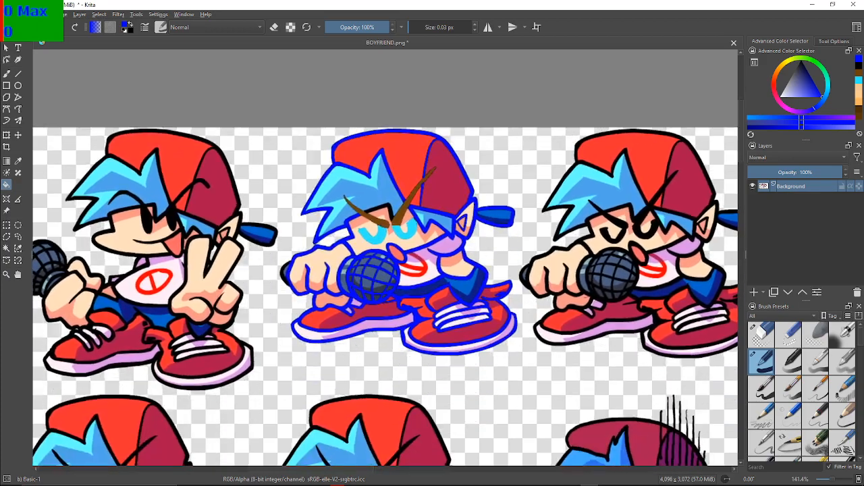
pyautogui.scroll(5, 381, 232)
pyautogui.scroll(-3, 381, 257)
pyautogui.scroll(1, 381, 257)
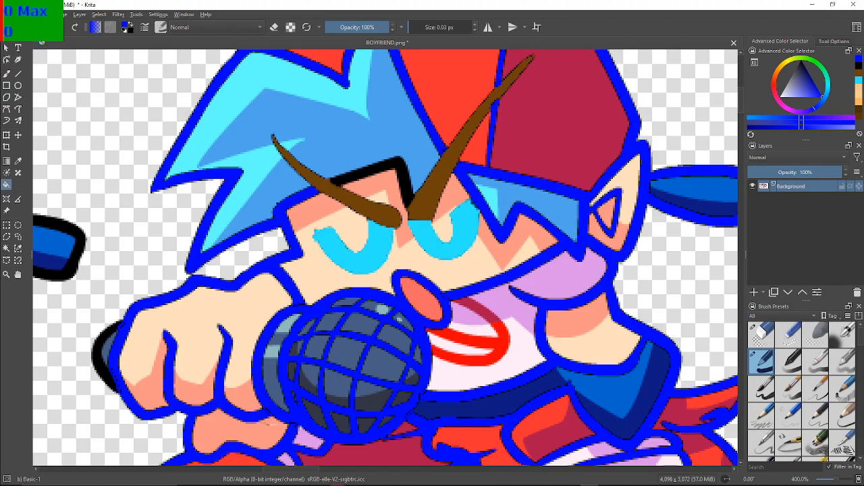
pyautogui.hotkey('ctrl', 'z')
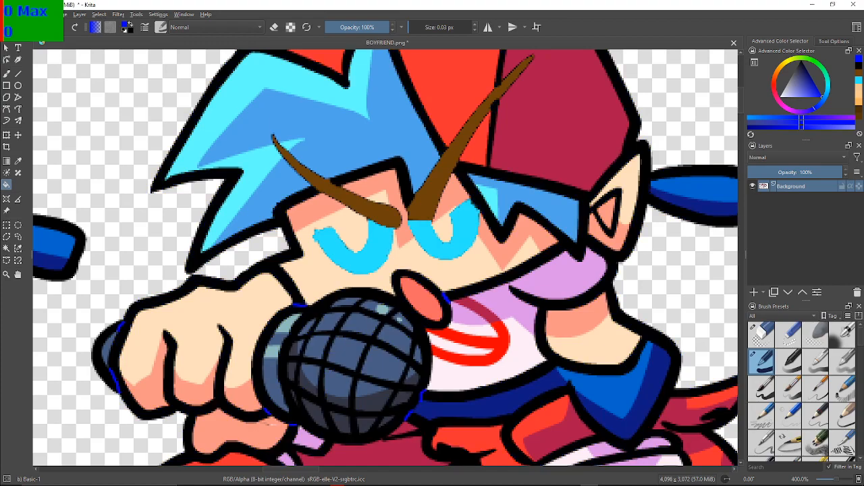
# Test a blue fill on the microphone's grid lines, undo it, and fill the body outline with blue from the shirt hem
pyautogui.moveTo(365, 304)
pyautogui.mouseDown()
pyautogui.moveTo(411, 239)
pyautogui.moveTo(378, 256)
pyautogui.moveTo(333, 250)
pyautogui.mouseUp()
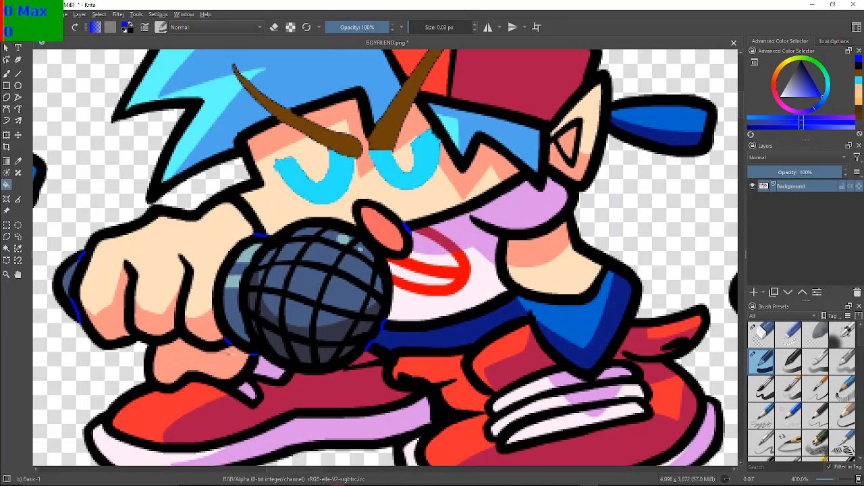
pyautogui.click(334, 267)
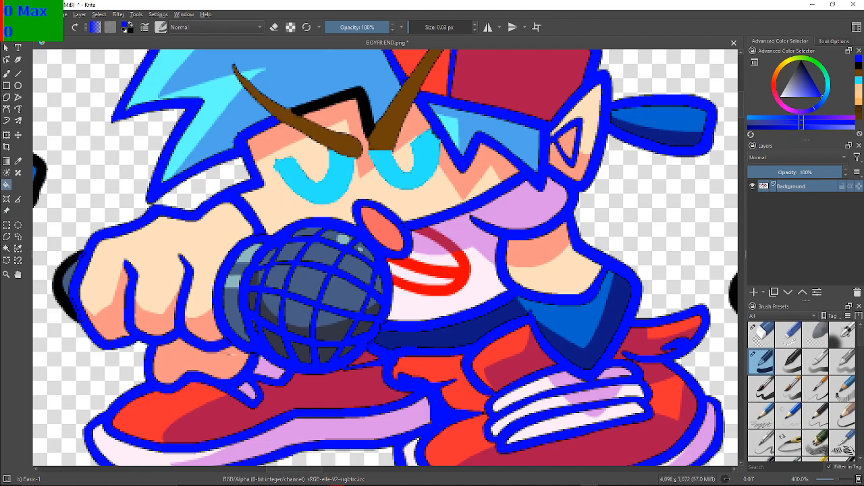
pyautogui.hotkey('ctrl', 'z')
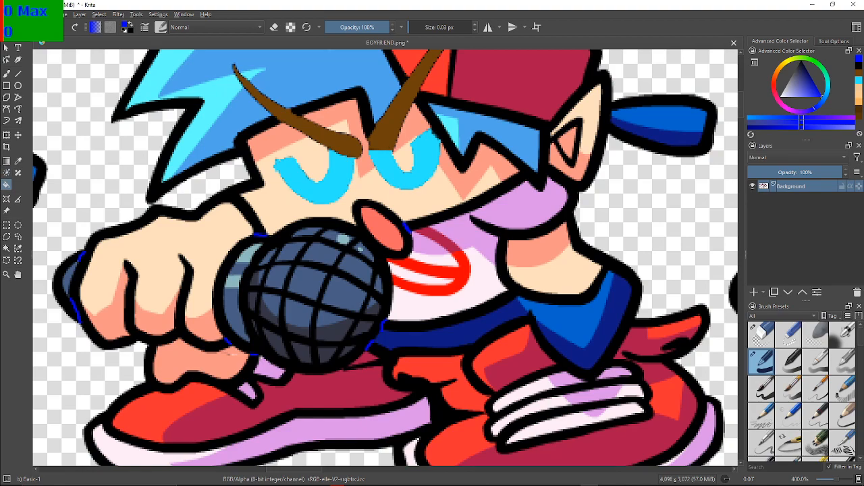
pyautogui.click(408, 325)
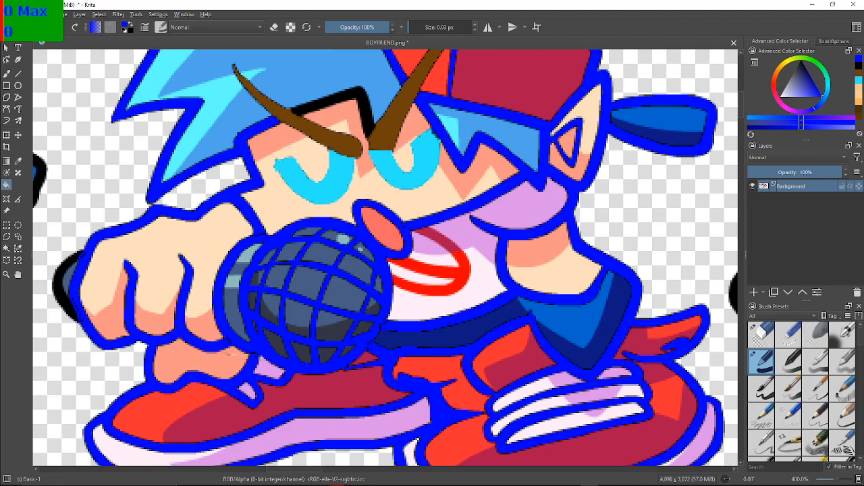
# Undo the blue outline fill, try filling again from the outline beside the mouth, inspect it, and undo it
pyautogui.hotkey('ctrl', 'z')
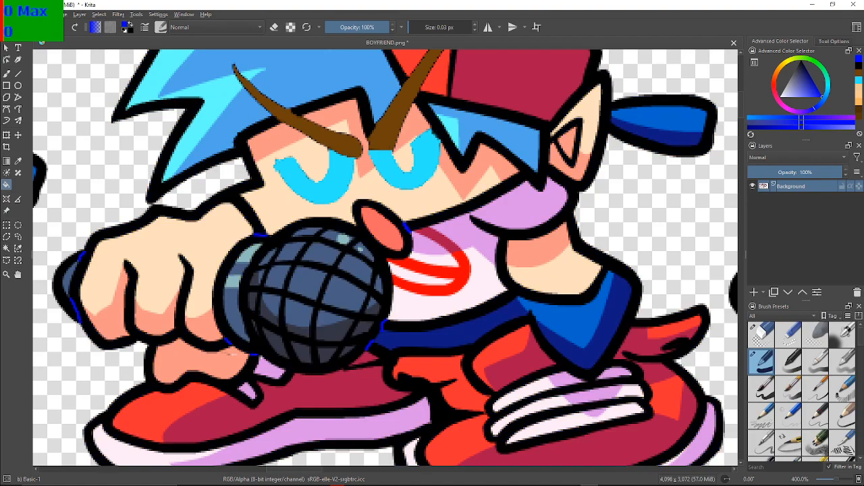
pyautogui.press('b')
pyautogui.press('f')
pyautogui.click(408, 237)
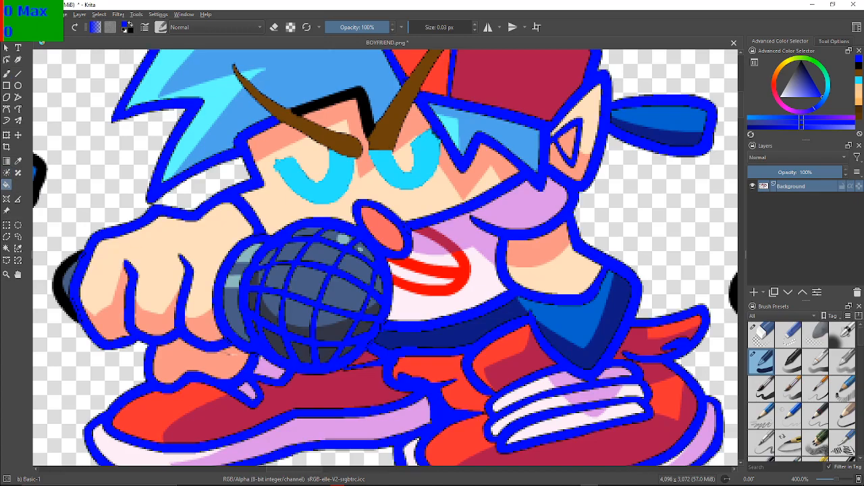
pyautogui.scroll(2, 401, 245)
pyautogui.scroll(-2, 402, 246)
pyautogui.hotkey('ctrl', 'z')
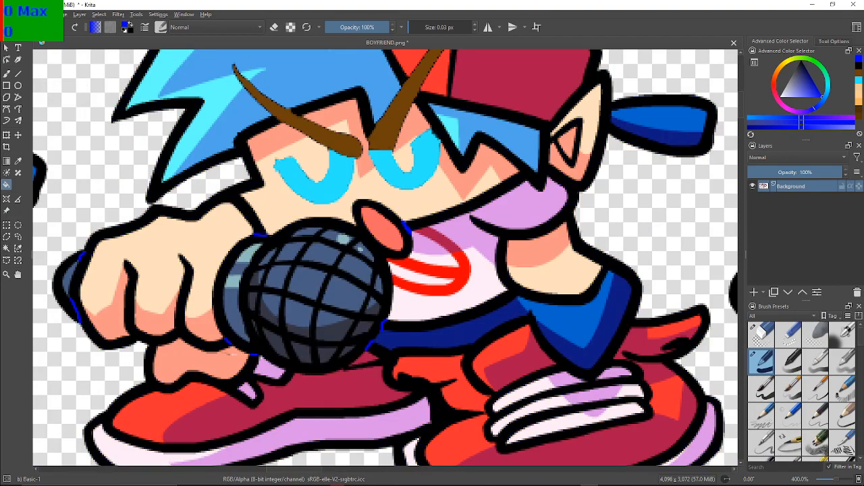
# Paint small blue dividing marks across the outline along the microphone's lower edge, where it meets the shoe and purple cloth
pyautogui.scroll(-1, 406, 227)
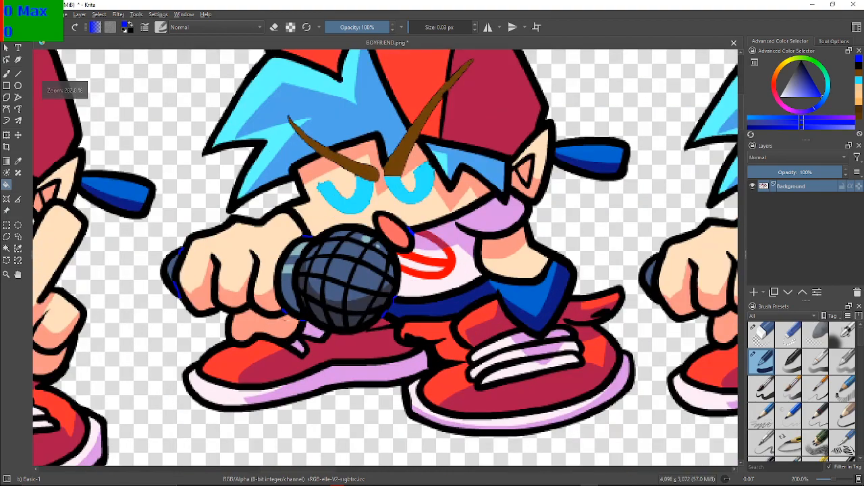
pyautogui.scroll(2, 343, 331)
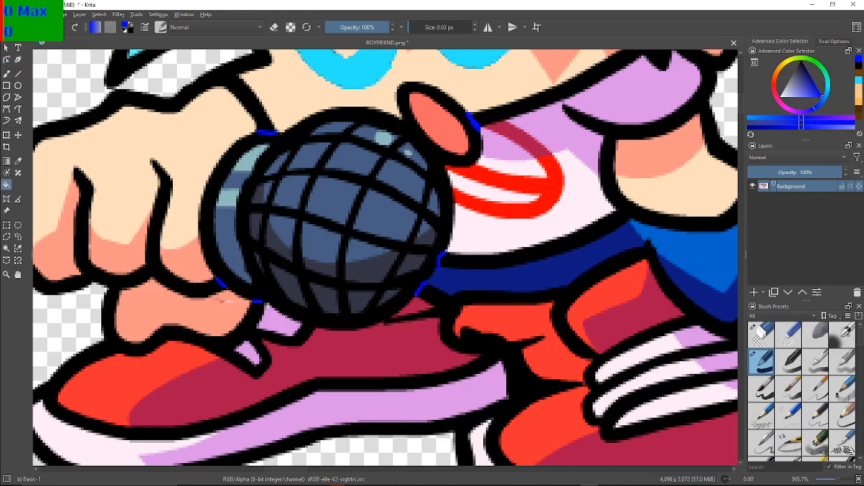
pyautogui.click(6, 73)
pyautogui.moveTo(387, 317); pyautogui.dragTo(391, 316)
pyautogui.moveTo(304, 323); pyautogui.dragTo(311, 326)
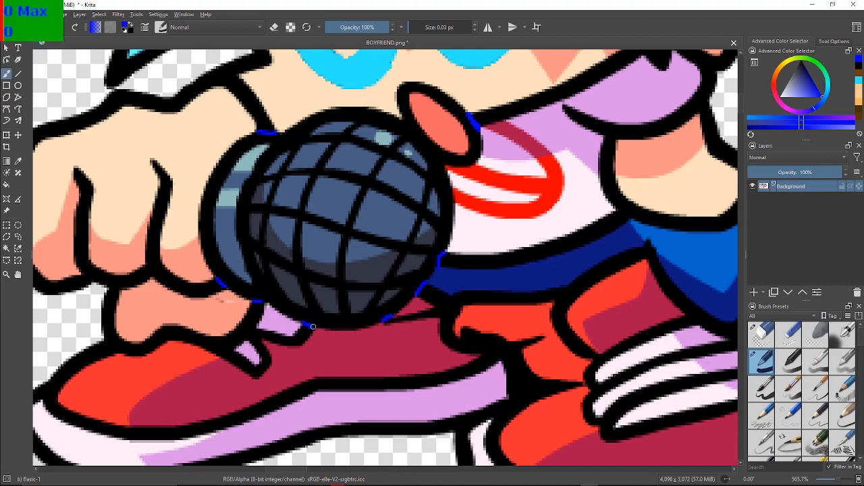
# Fill the body outline with blue from the shoe area and check the recoloured pose against its neighbours
pyautogui.scroll(-2, 353, 340)
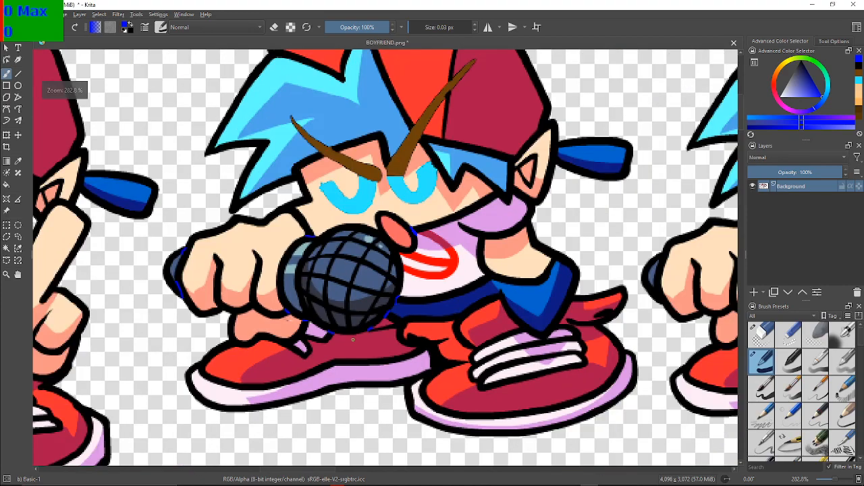
pyautogui.moveTo(254, 285); pyautogui.dragTo(233, 317)
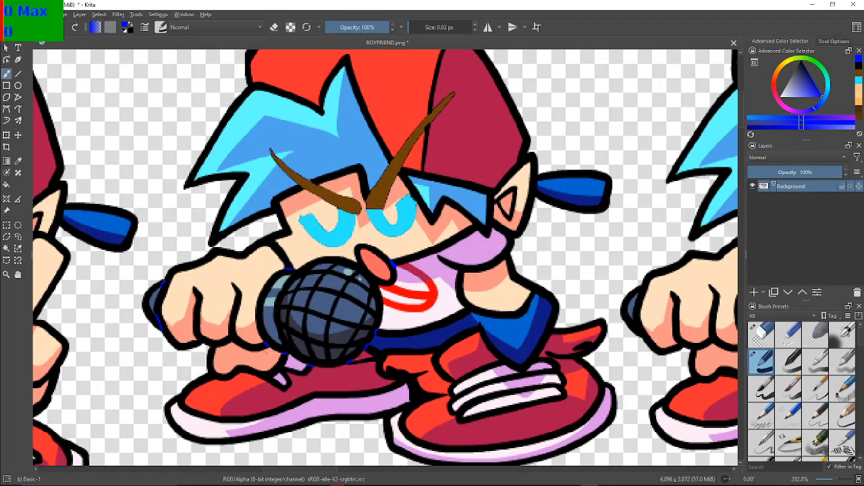
pyautogui.click(6, 184)
pyautogui.click(419, 391)
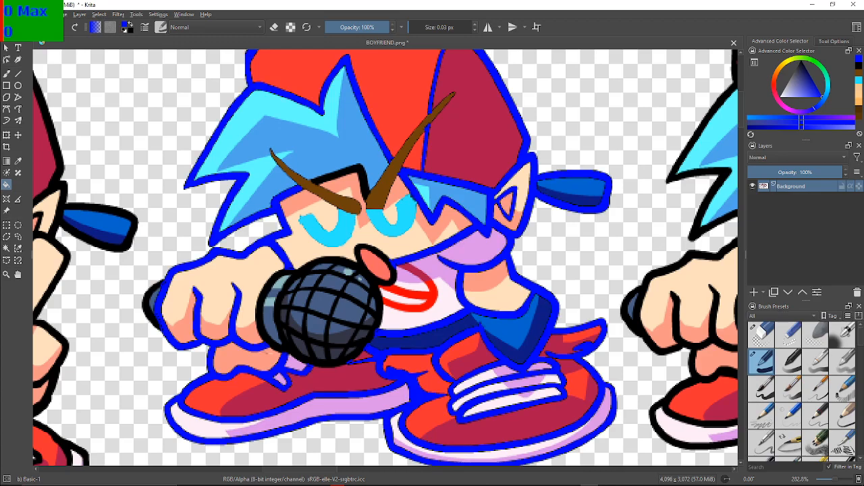
pyautogui.moveTo(405, 283)
pyautogui.mouseDown()
pyautogui.moveTo(384, 300)
pyautogui.moveTo(401, 255)
pyautogui.moveTo(470, 256)
pyautogui.moveTo(492, 266)
pyautogui.moveTo(489, 273)
pyautogui.moveTo(405, 230)
pyautogui.moveTo(320, 229)
pyautogui.moveTo(330, 263)
pyautogui.moveTo(400, 270)
pyautogui.mouseUp()
pyautogui.scroll(-1, 362, 248)
pyautogui.moveTo(362, 248); pyautogui.dragTo(373, 277)
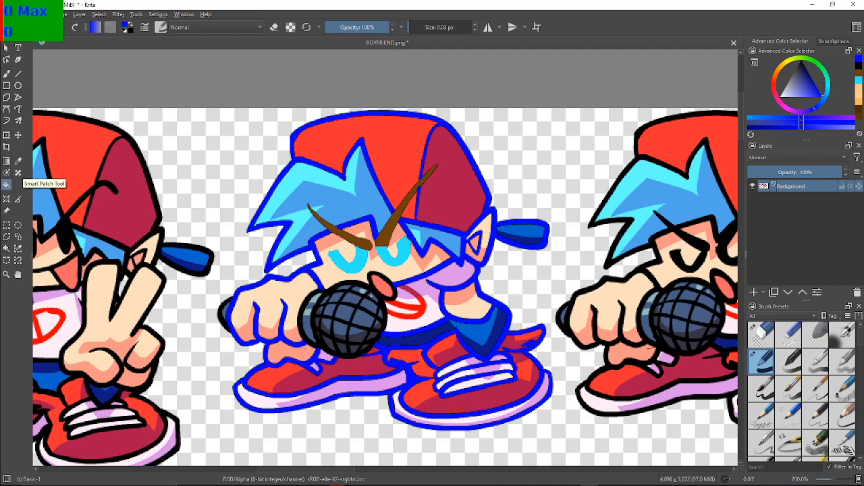
pyautogui.scroll(-1, 386, 268)
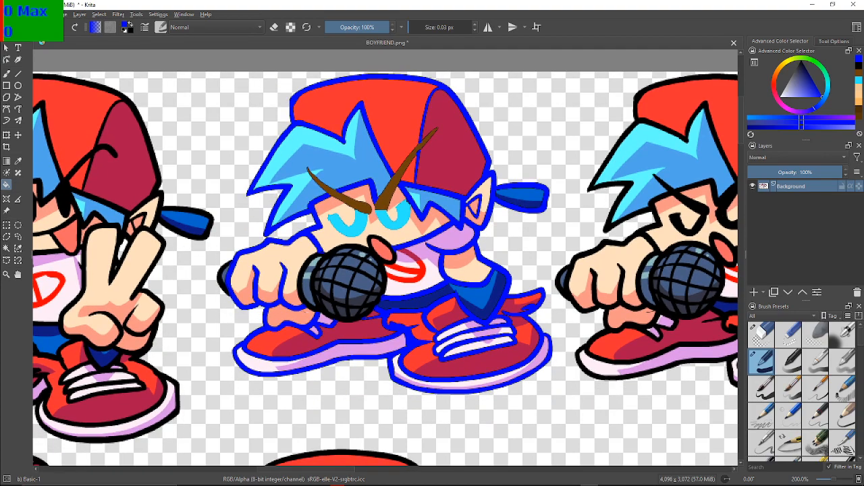
pyautogui.moveTo(386, 268); pyautogui.dragTo(395, 320)
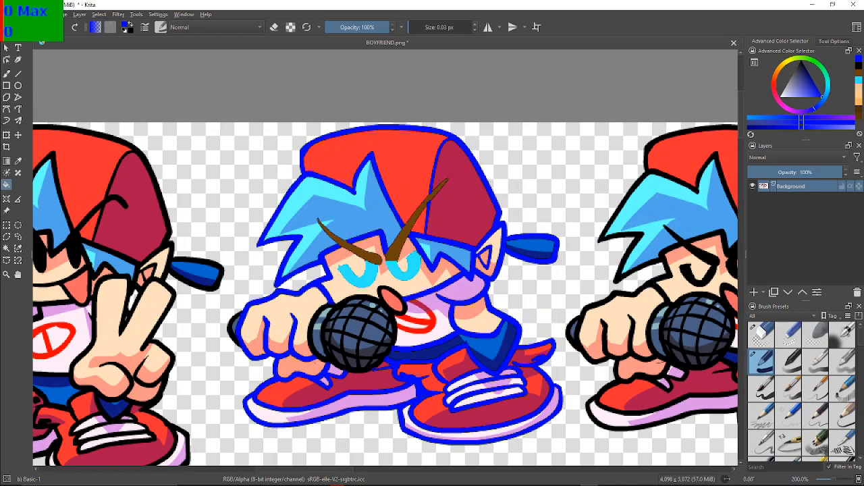
# Reset the colours to black and fill the bright red and dark red sections of the cap with black
pyautogui.press('d')
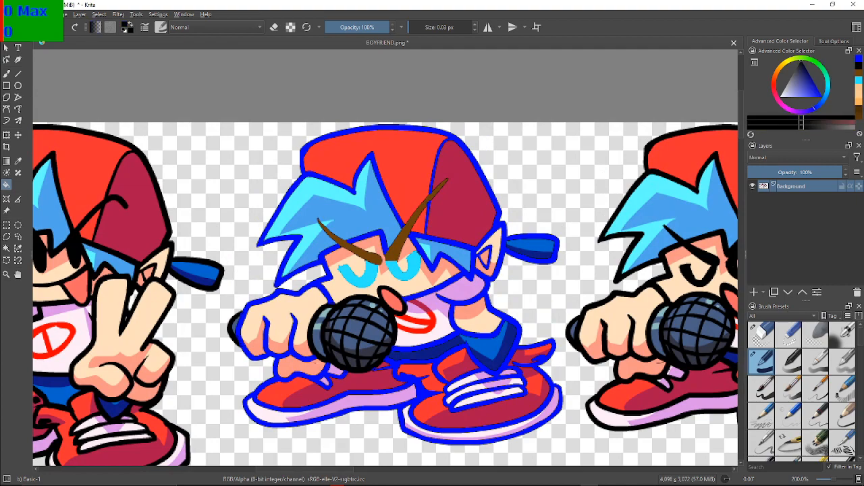
pyautogui.click(400, 163)
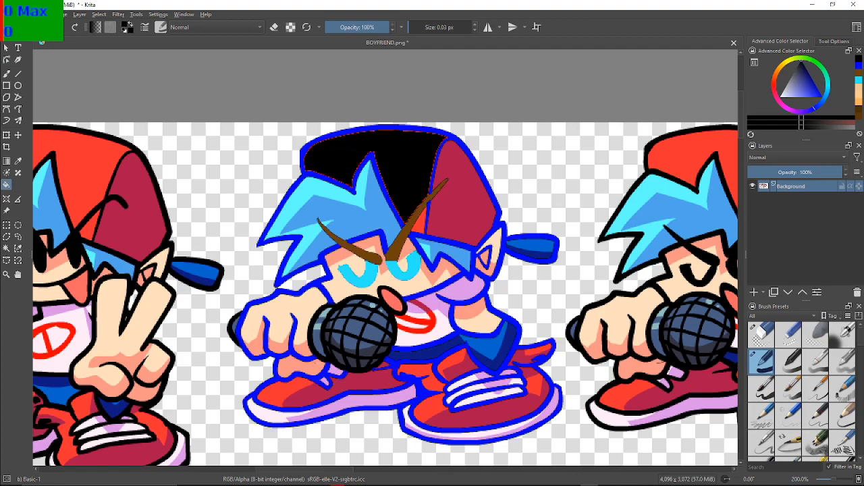
pyautogui.click(466, 193)
pyautogui.click(420, 224)
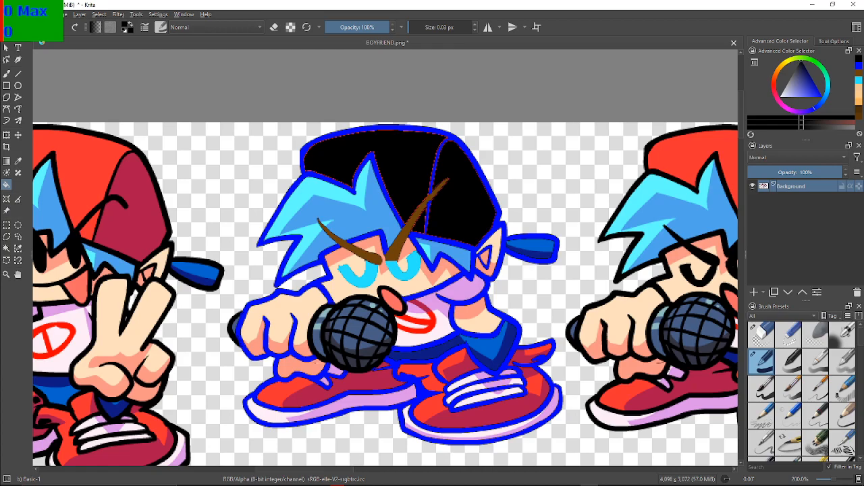
# Paint a thick blue band with a 17.33 px brush around the cap's outer edge and down over the ear
pyautogui.scroll(3, 397, 249)
pyautogui.scroll(-1, 397, 250)
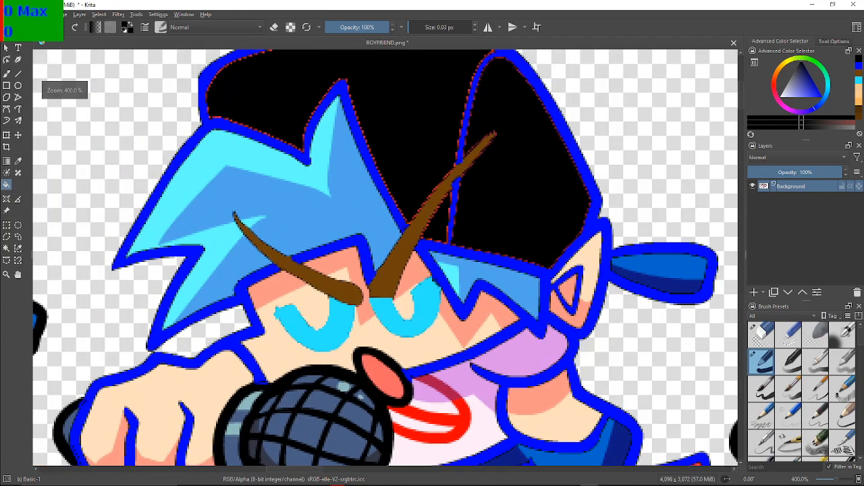
pyautogui.moveTo(397, 250); pyautogui.dragTo(385, 307)
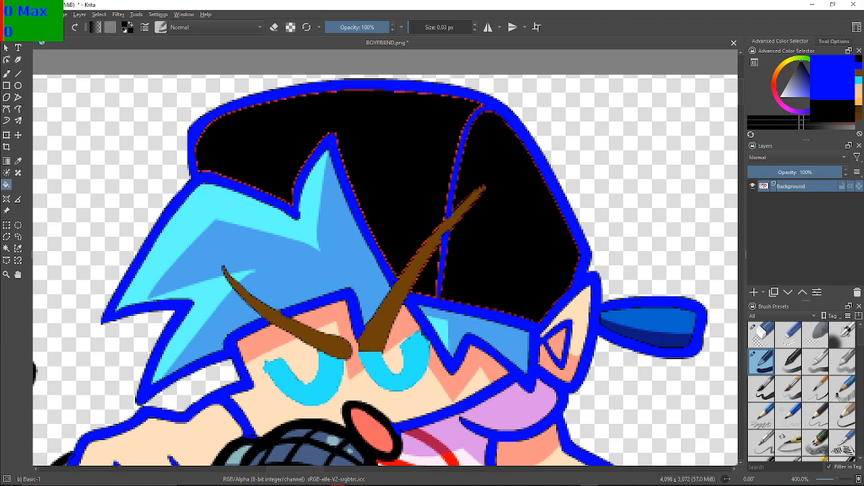
pyautogui.click(858, 66)
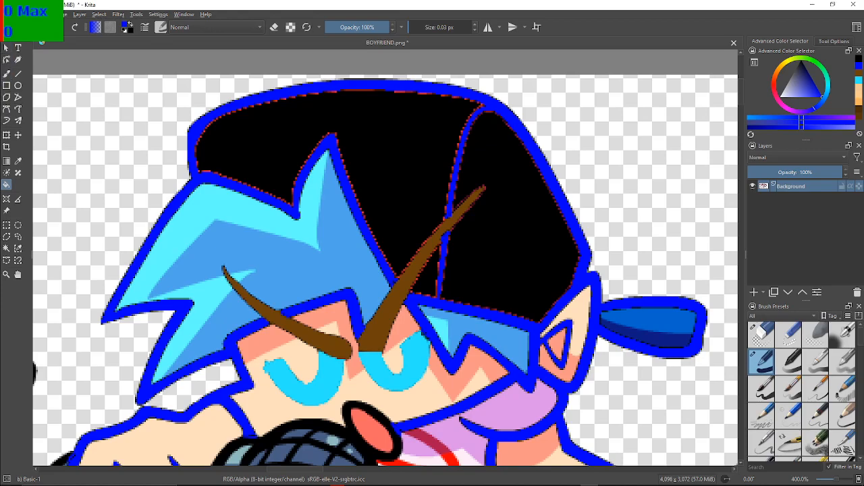
pyautogui.click(6, 73)
pyautogui.moveTo(410, 27); pyautogui.dragTo(454, 28)
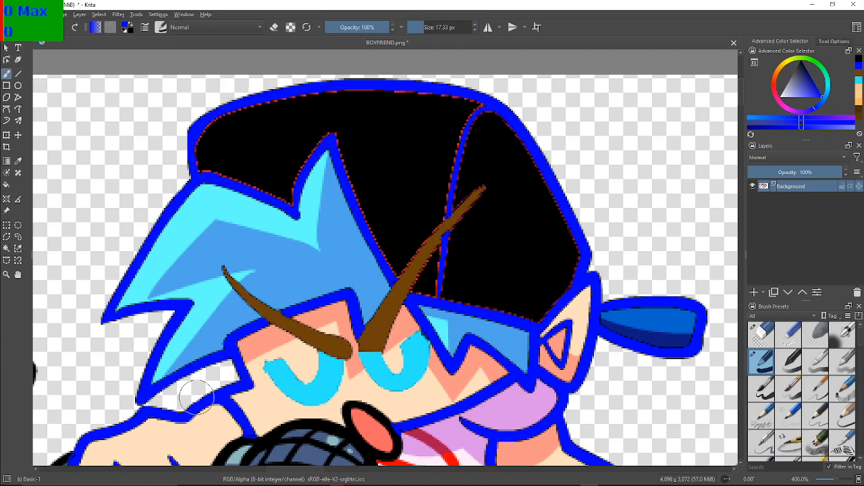
pyautogui.click(203, 122)
pyautogui.moveTo(203, 122)
pyautogui.mouseDown()
pyautogui.moveTo(221, 89)
pyautogui.moveTo(241, 81)
pyautogui.moveTo(322, 73)
pyautogui.moveTo(438, 74)
pyautogui.moveTo(508, 102)
pyautogui.moveTo(564, 170)
pyautogui.moveTo(594, 239)
pyautogui.moveTo(574, 380)
pyautogui.mouseUp()
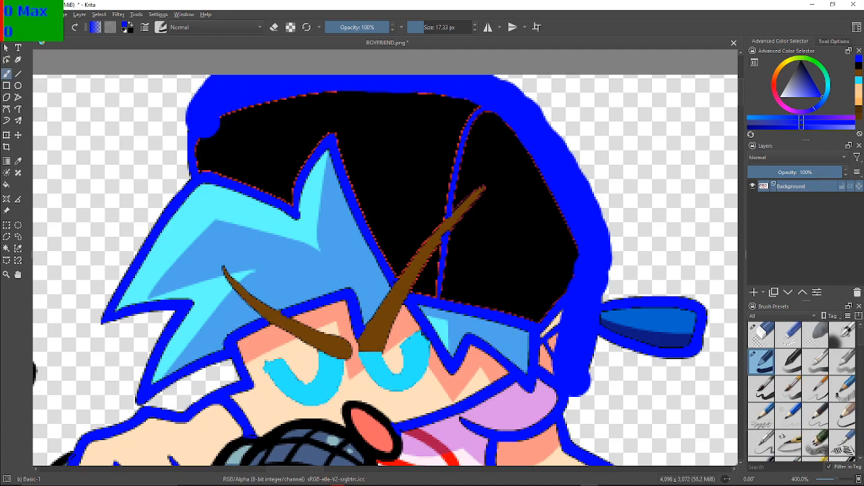
# Try black strokes with the 17.33 px brush over the blue band at the cap's front edge, undoing each
pyautogui.click(858, 65)
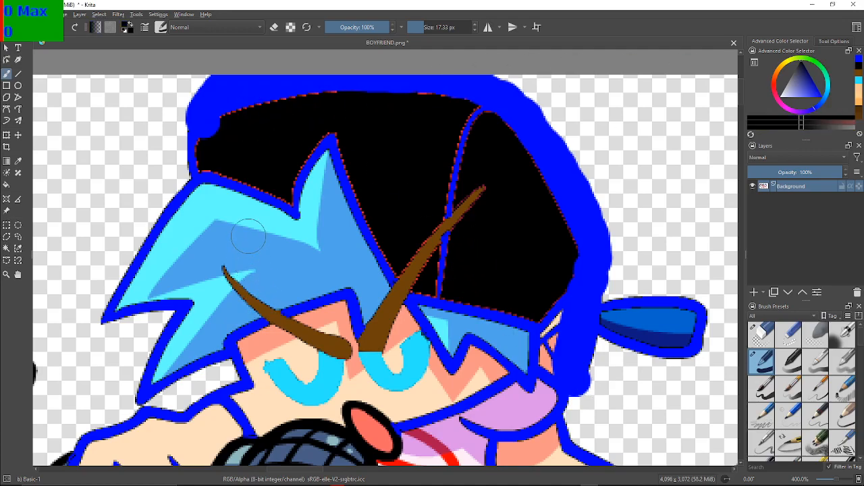
pyautogui.moveTo(229, 135)
pyautogui.mouseDown()
pyautogui.moveTo(217, 129)
pyautogui.moveTo(218, 106)
pyautogui.moveTo(214, 116)
pyautogui.moveTo(221, 97)
pyautogui.moveTo(264, 85)
pyautogui.moveTo(252, 95)
pyautogui.mouseUp()
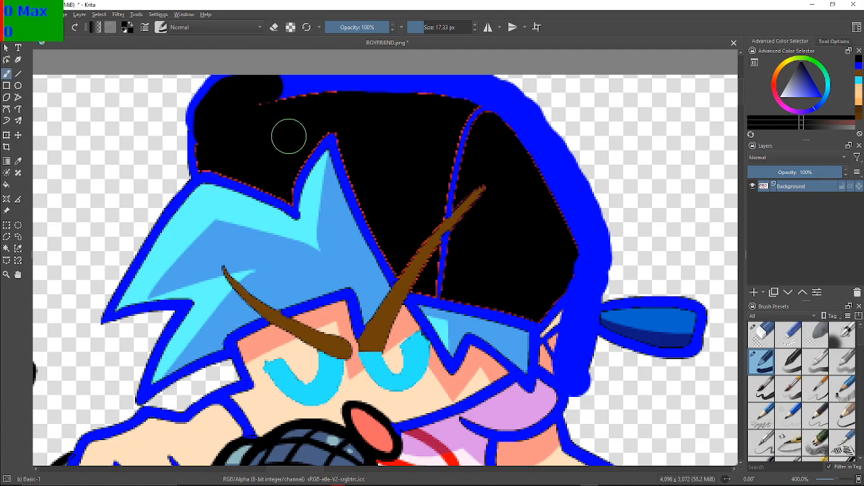
pyautogui.hotkey('ctrl', 'z')
pyautogui.moveTo(209, 142)
pyautogui.mouseDown()
pyautogui.moveTo(226, 100)
pyautogui.moveTo(255, 90)
pyautogui.moveTo(320, 92)
pyautogui.mouseUp()
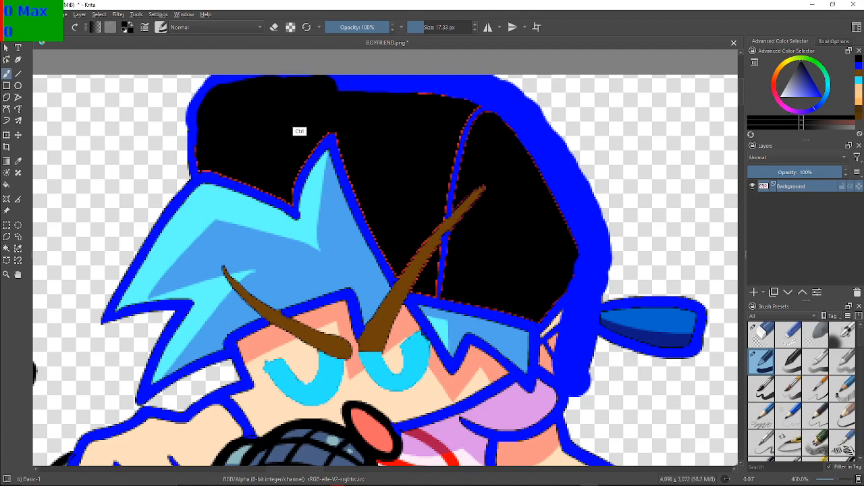
pyautogui.hotkey('ctrl', 'z')
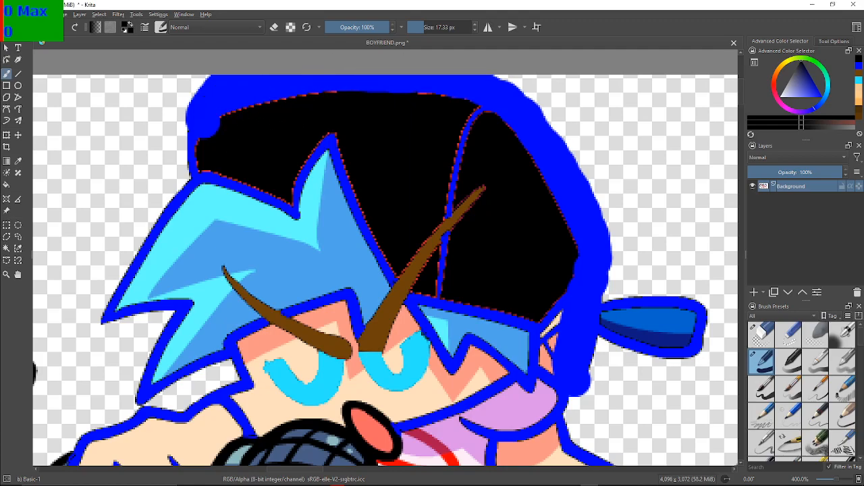
# Try a thinner black line with a 6.02 px brush along the cap's front blue band several times, undoing each attempt
pyautogui.click(420, 27)
pyautogui.moveTo(218, 144)
pyautogui.mouseDown()
pyautogui.moveTo(203, 129)
pyautogui.moveTo(199, 140)
pyautogui.moveTo(216, 126)
pyautogui.moveTo(199, 139)
pyautogui.moveTo(223, 95)
pyautogui.moveTo(270, 81)
pyautogui.mouseUp()
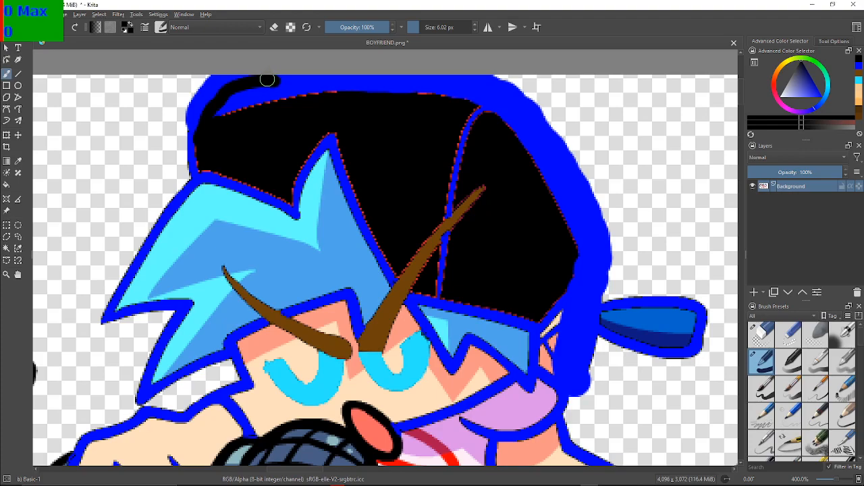
pyautogui.hotkey('ctrl', 'z')
pyautogui.moveTo(199, 148)
pyautogui.mouseDown()
pyautogui.moveTo(216, 108)
pyautogui.moveTo(237, 89)
pyautogui.moveTo(322, 82)
pyautogui.mouseUp()
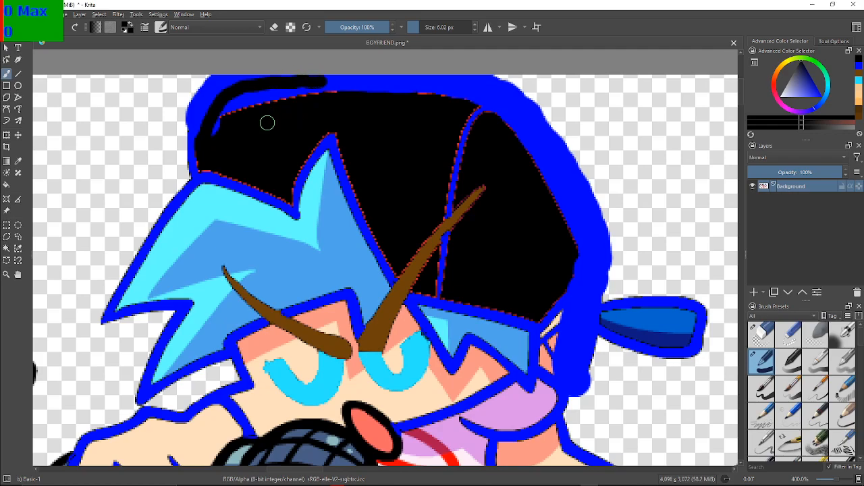
pyautogui.hotkey('ctrl', 'z')
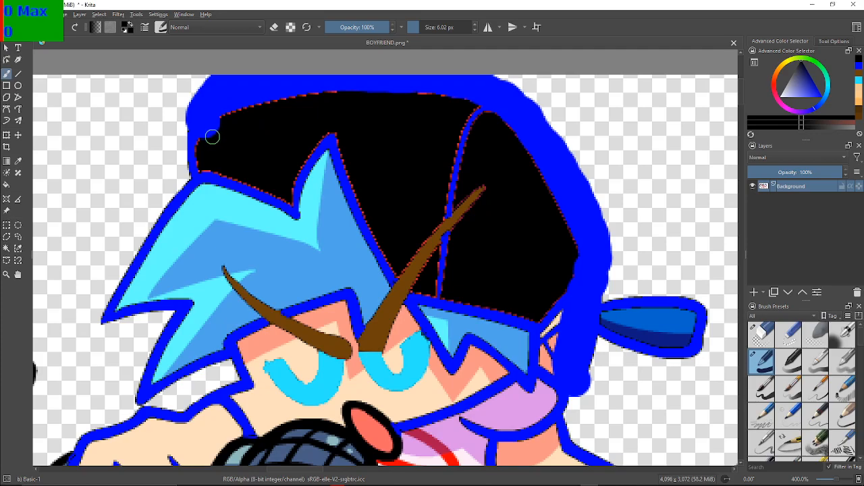
pyautogui.moveTo(209, 140)
pyautogui.mouseDown()
pyautogui.moveTo(229, 105)
pyautogui.moveTo(287, 84)
pyautogui.mouseUp()
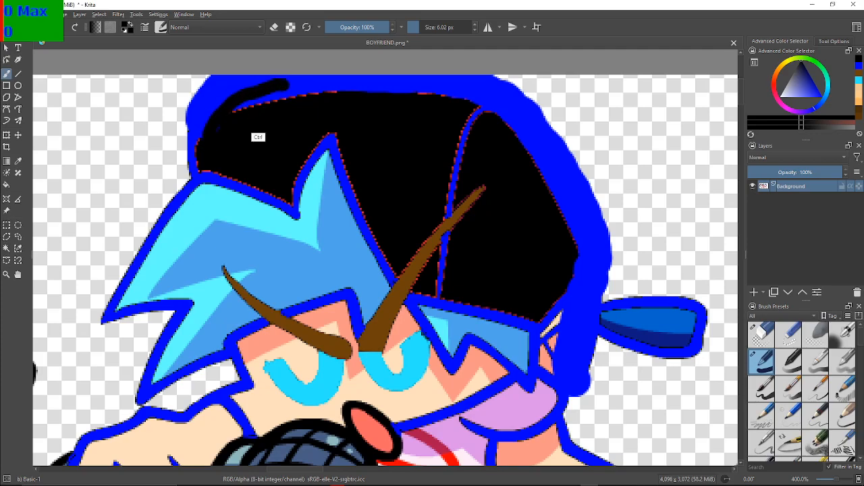
pyautogui.hotkey('ctrl', 'z')
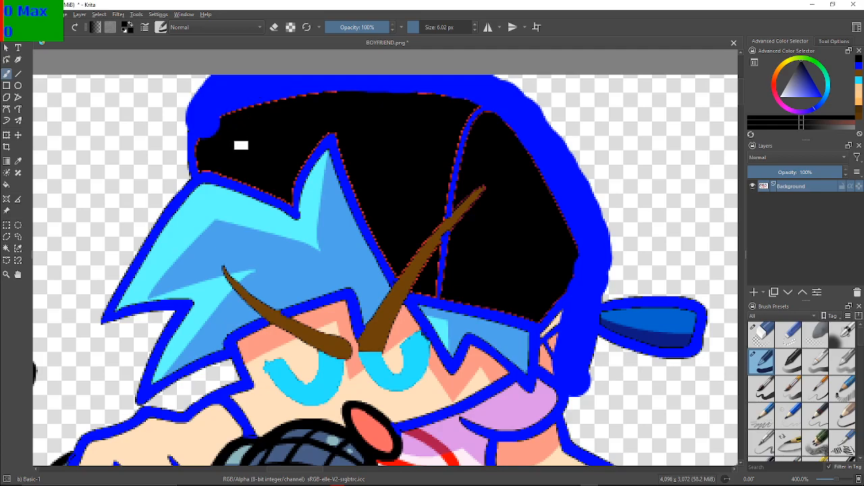
pyautogui.moveTo(207, 135)
pyautogui.mouseDown()
pyautogui.moveTo(214, 101)
pyautogui.moveTo(233, 88)
pyautogui.moveTo(301, 80)
pyautogui.mouseUp()
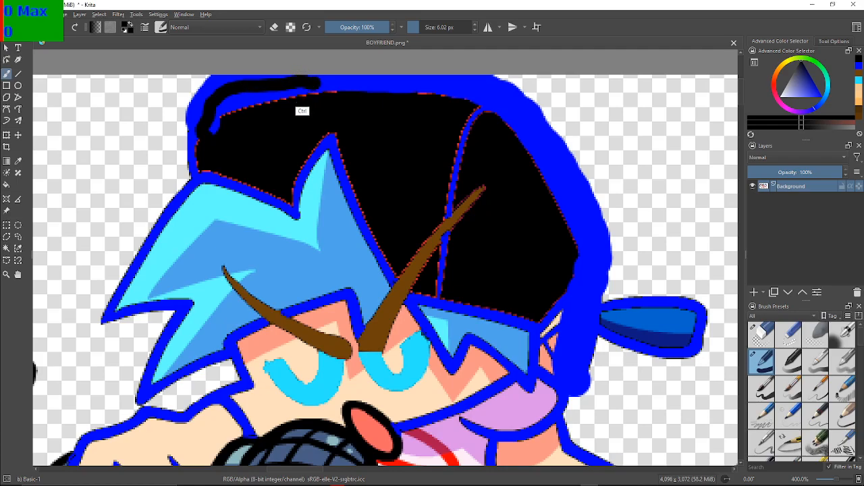
pyautogui.hotkey('ctrl', 'z')
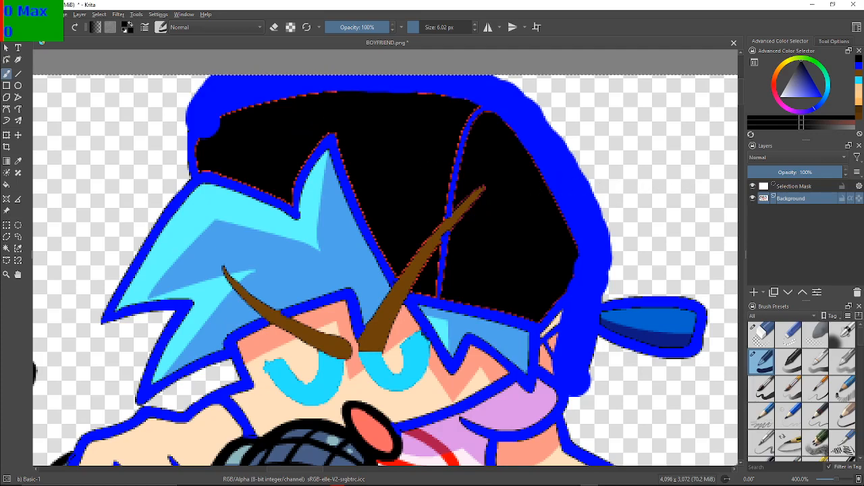
# Deselect everything, draw a 2 px black line through the blue band around the cap and ear, and fill the band's inner part black
pyautogui.hotkey('ctrl', 'shift', 'a')
pyautogui.click(415, 27)
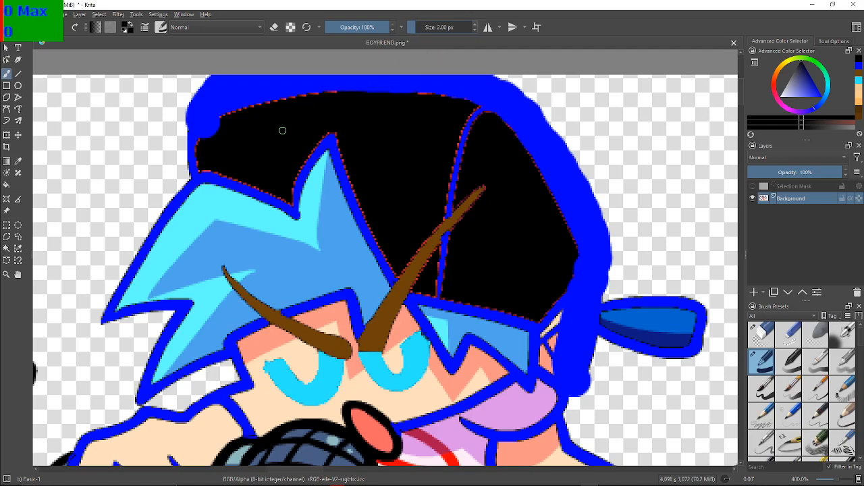
pyautogui.moveTo(207, 138)
pyautogui.mouseDown()
pyautogui.moveTo(206, 107)
pyautogui.moveTo(243, 83)
pyautogui.moveTo(426, 76)
pyautogui.moveTo(493, 90)
pyautogui.moveTo(551, 142)
pyautogui.moveTo(583, 211)
pyautogui.moveTo(594, 282)
pyautogui.moveTo(578, 352)
pyautogui.mouseUp()
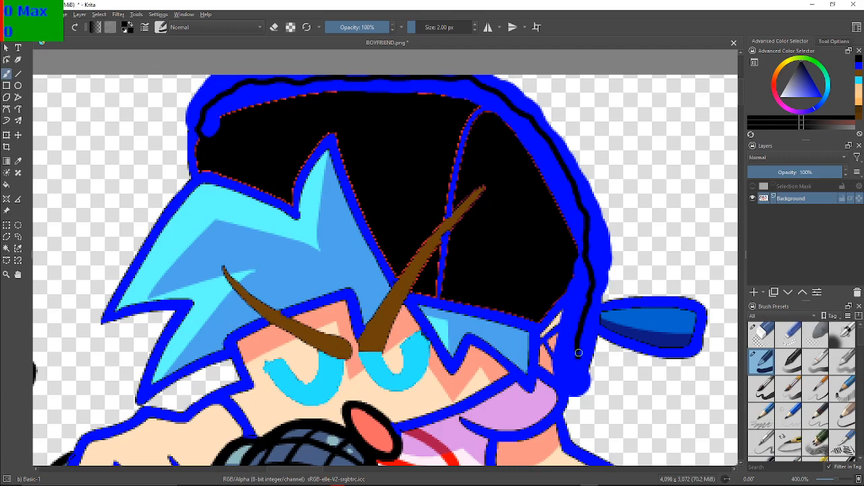
pyautogui.moveTo(578, 354); pyautogui.dragTo(577, 366)
pyautogui.moveTo(577, 372)
pyautogui.mouseDown()
pyautogui.moveTo(570, 389)
pyautogui.moveTo(567, 293)
pyautogui.mouseUp()
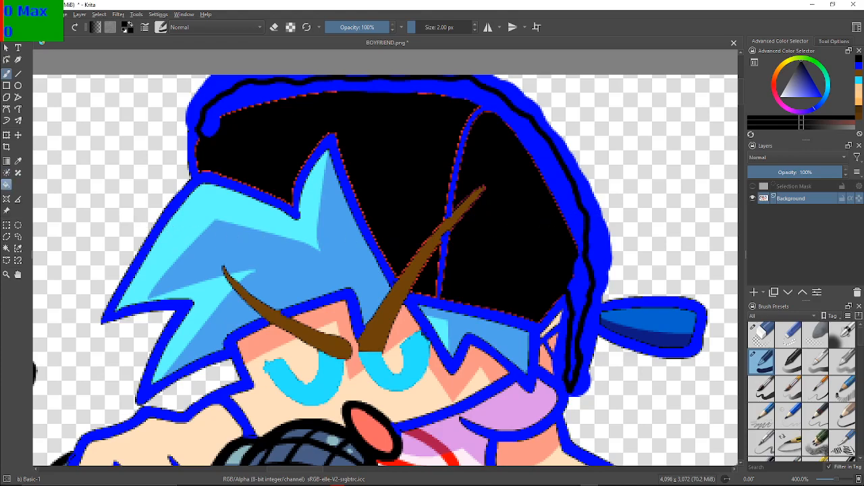
pyautogui.click(6, 185)
pyautogui.click(516, 121)
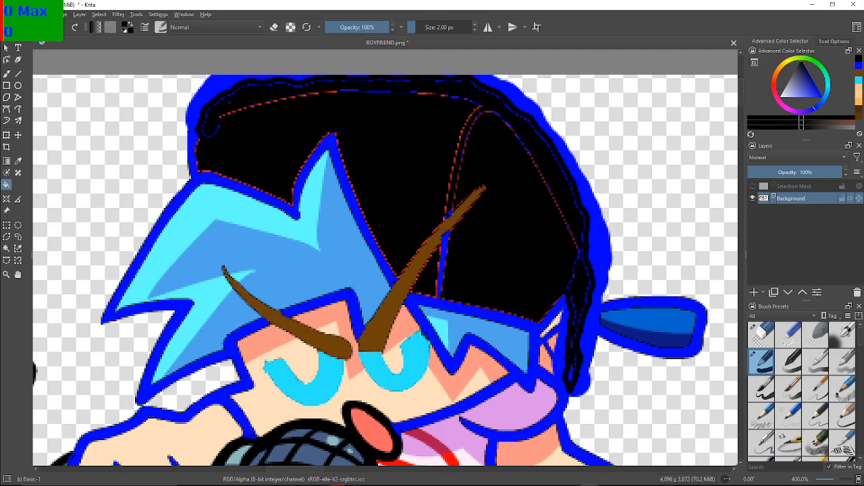
# Cover the leftover lines along the cap's front and upper edge with a 2.75 px black brush, and retouch the top outline in blue
pyautogui.press('b')
pyautogui.click(424, 27)
pyautogui.click(416, 27)
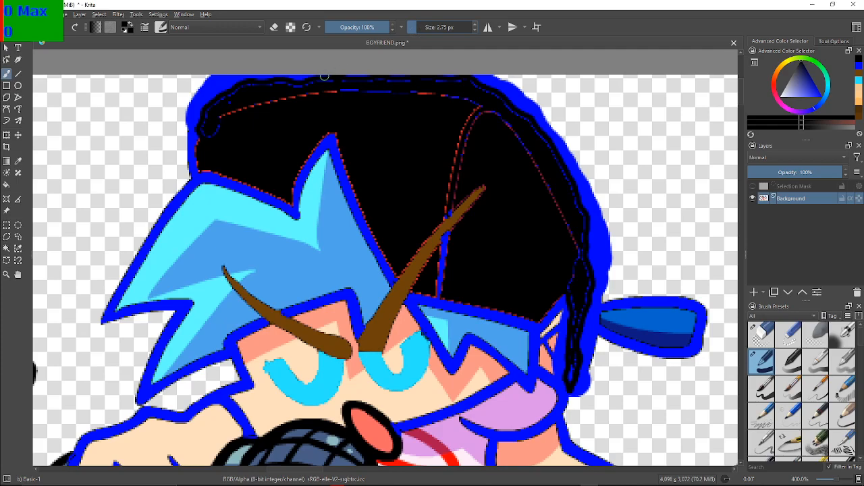
pyautogui.moveTo(219, 125)
pyautogui.mouseDown()
pyautogui.moveTo(211, 133)
pyautogui.moveTo(206, 114)
pyautogui.moveTo(225, 96)
pyautogui.moveTo(221, 116)
pyautogui.moveTo(334, 88)
pyautogui.mouseUp()
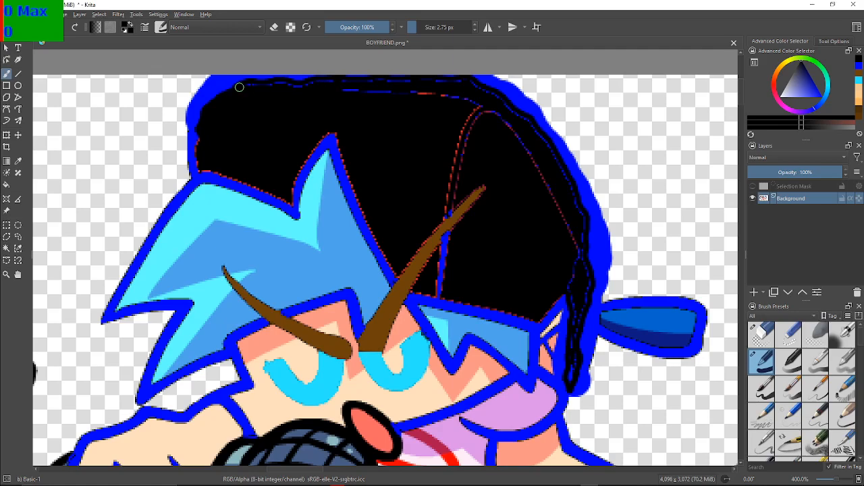
pyautogui.moveTo(266, 83); pyautogui.dragTo(329, 81)
pyautogui.click(859, 66)
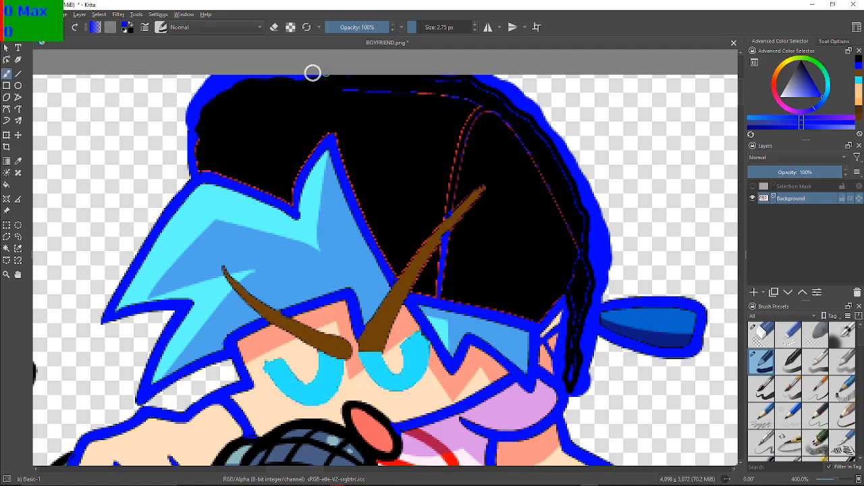
pyautogui.moveTo(306, 76); pyautogui.dragTo(360, 76)
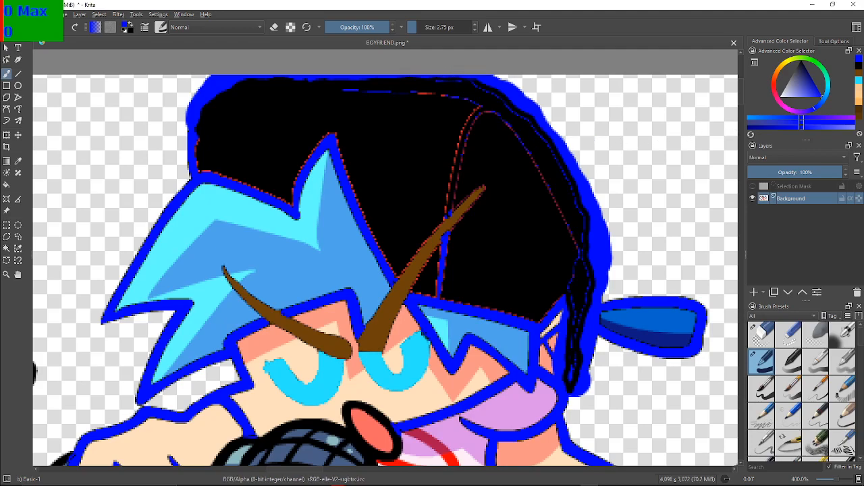
# Paint black over the remaining blue and red lines across the cap's crown and down its back edge
pyautogui.click(858, 65)
pyautogui.moveTo(326, 103)
pyautogui.mouseDown()
pyautogui.moveTo(366, 89)
pyautogui.moveTo(465, 103)
pyautogui.mouseUp()
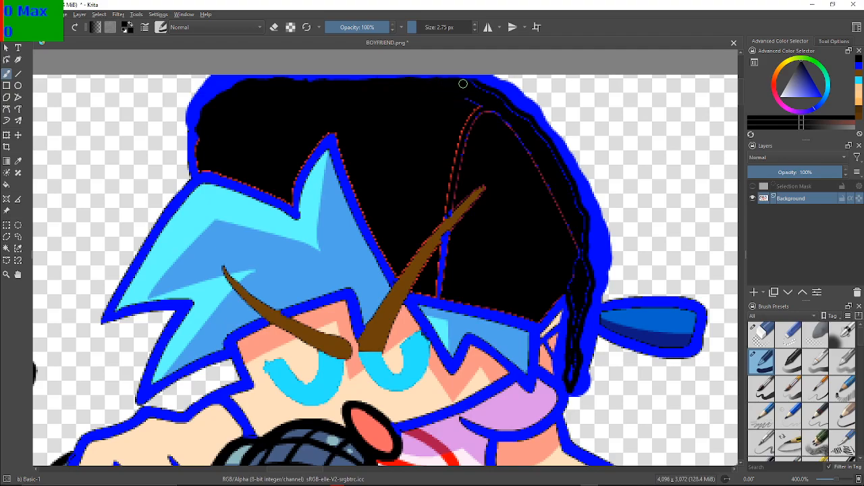
pyautogui.moveTo(481, 109)
pyautogui.mouseDown()
pyautogui.moveTo(468, 116)
pyautogui.moveTo(459, 160)
pyautogui.moveTo(468, 129)
pyautogui.moveTo(494, 106)
pyautogui.moveTo(488, 123)
pyautogui.moveTo(512, 123)
pyautogui.moveTo(521, 140)
pyautogui.mouseUp()
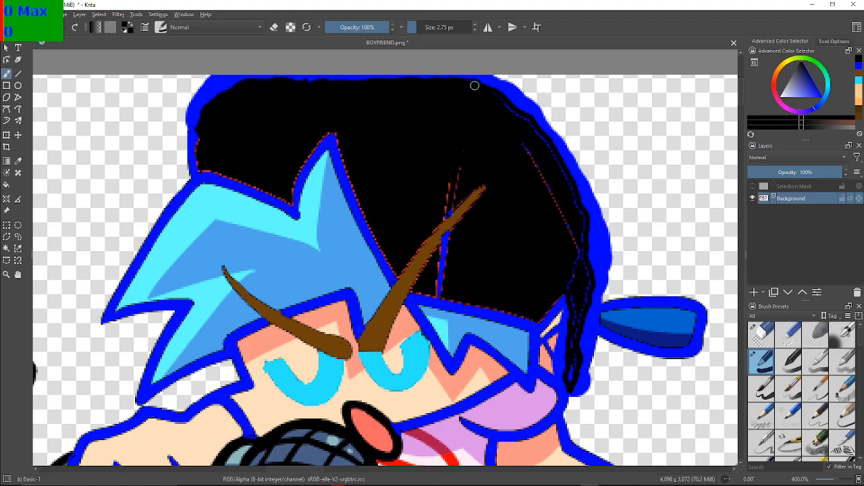
pyautogui.moveTo(510, 108)
pyautogui.mouseDown()
pyautogui.moveTo(546, 141)
pyautogui.moveTo(578, 197)
pyautogui.mouseUp()
pyautogui.moveTo(575, 242)
pyautogui.mouseDown()
pyautogui.moveTo(551, 213)
pyautogui.moveTo(558, 183)
pyautogui.moveTo(528, 190)
pyautogui.moveTo(542, 172)
pyautogui.moveTo(525, 174)
pyautogui.moveTo(524, 149)
pyautogui.mouseUp()
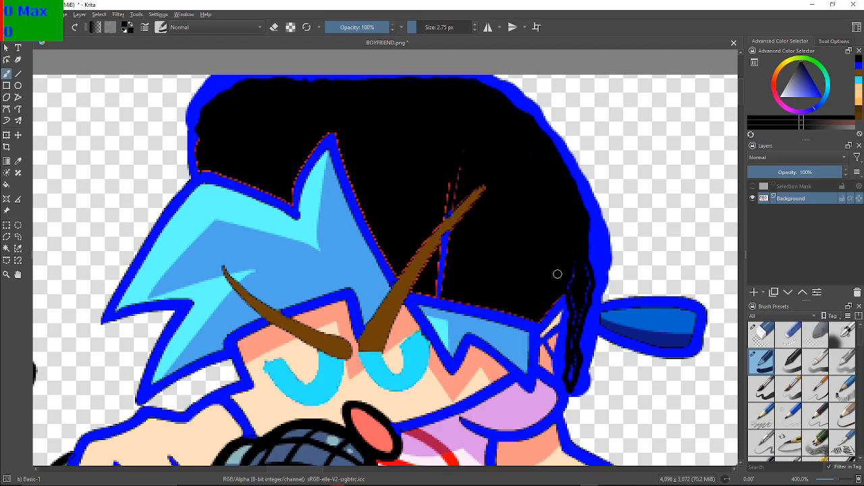
# Blacken the blue streaks in the strip behind the ear and along the cap's lower back edge, leaving a thin blue outline
pyautogui.moveTo(578, 260); pyautogui.dragTo(569, 286)
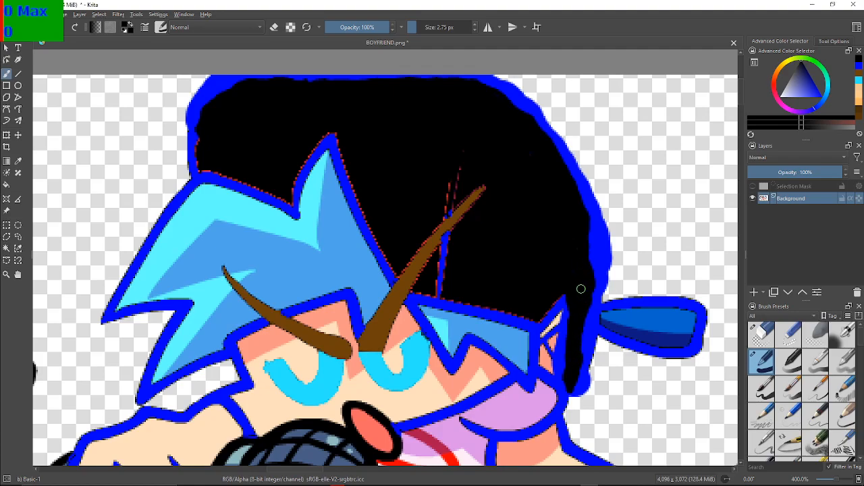
pyautogui.moveTo(591, 222)
pyautogui.mouseDown()
pyautogui.moveTo(593, 288)
pyautogui.moveTo(591, 237)
pyautogui.mouseUp()
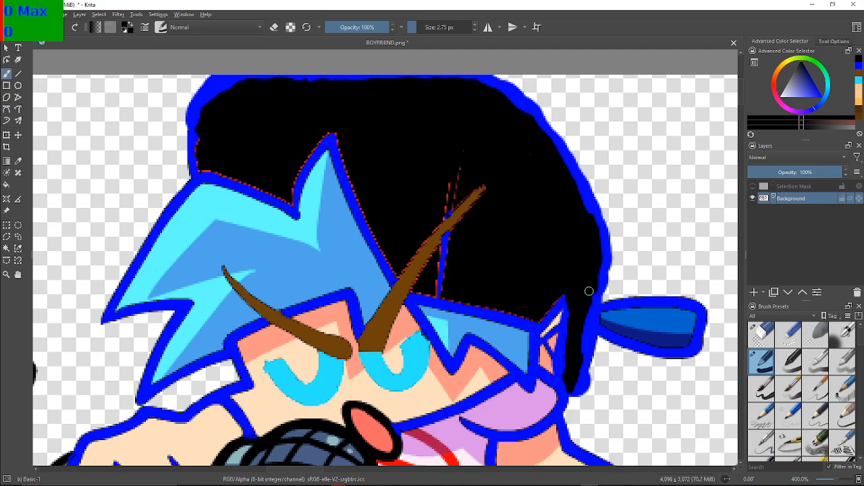
pyautogui.moveTo(592, 291); pyautogui.dragTo(584, 356)
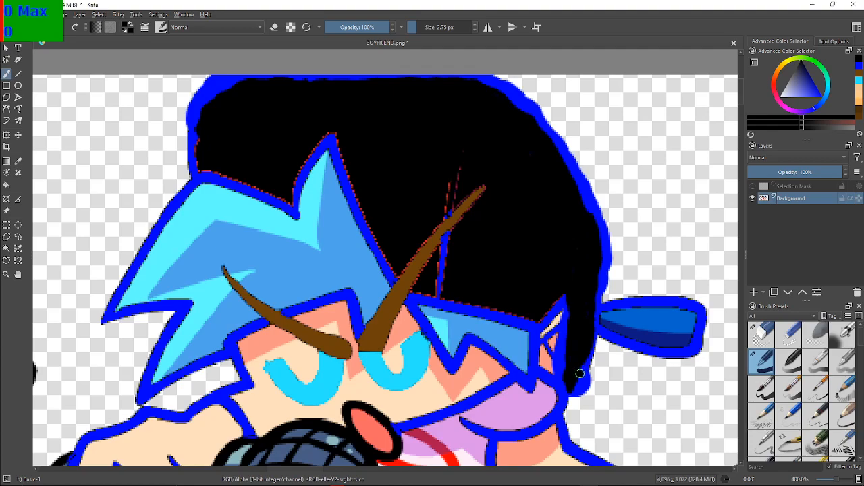
pyautogui.moveTo(579, 372); pyautogui.dragTo(583, 370)
pyautogui.hotkey('ctrl', 'z')
pyautogui.moveTo(578, 383)
pyautogui.mouseDown()
pyautogui.moveTo(579, 371)
pyautogui.moveTo(573, 391)
pyautogui.mouseUp()
pyautogui.hotkey('ctrl', 'z')
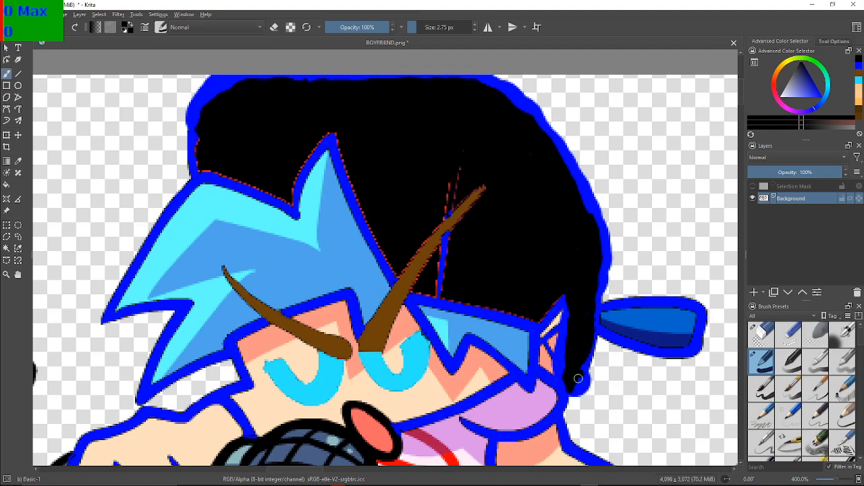
pyautogui.rightClick(578, 379)
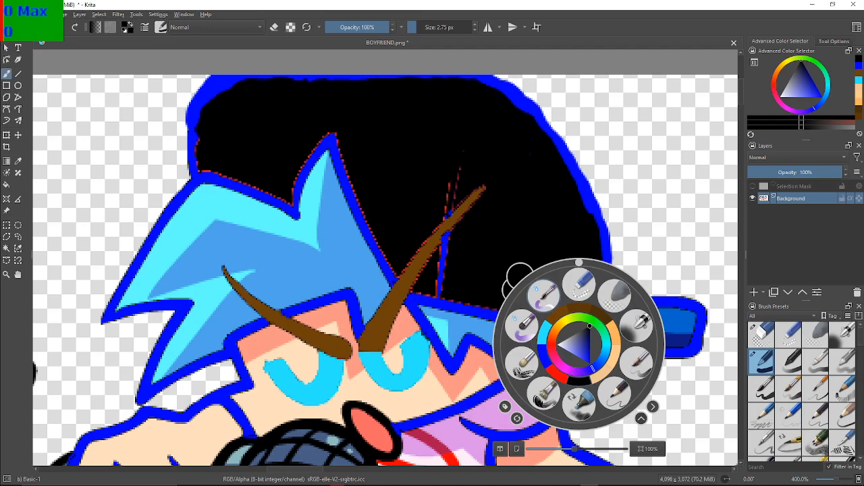
pyautogui.click(666, 226)
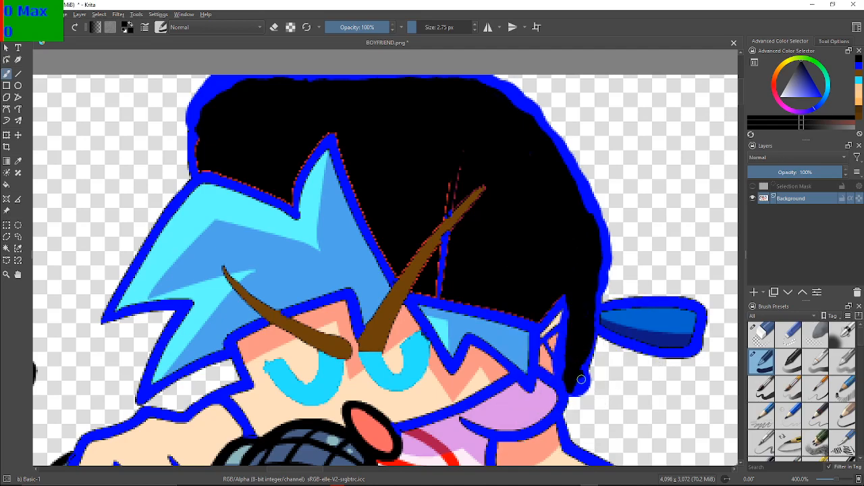
# Paint the tip and inner edge of the strip behind the ear black, and cover the stray red lines above the brown eyebrow
pyautogui.moveTo(577, 376)
pyautogui.mouseDown()
pyautogui.moveTo(578, 388)
pyautogui.moveTo(564, 363)
pyautogui.moveTo(566, 300)
pyautogui.mouseUp()
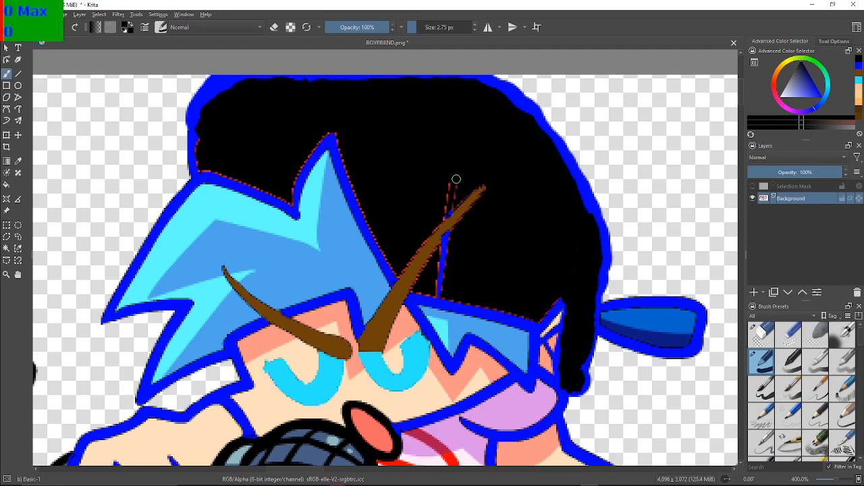
pyautogui.moveTo(459, 180)
pyautogui.mouseDown()
pyautogui.moveTo(453, 195)
pyautogui.moveTo(445, 188)
pyautogui.moveTo(445, 216)
pyautogui.moveTo(450, 199)
pyautogui.moveTo(463, 195)
pyautogui.mouseUp()
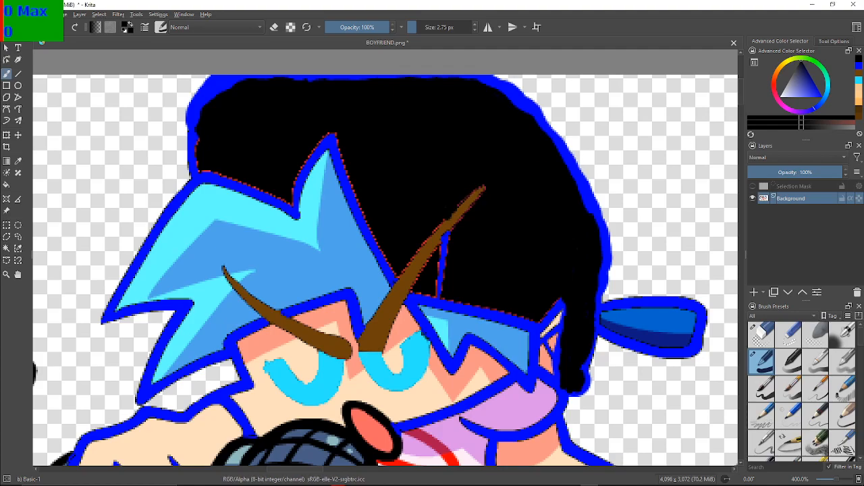
# Retouch the upper edge of the brown eyebrow over the cap in brown with a 0.60 px brush
pyautogui.click(859, 73)
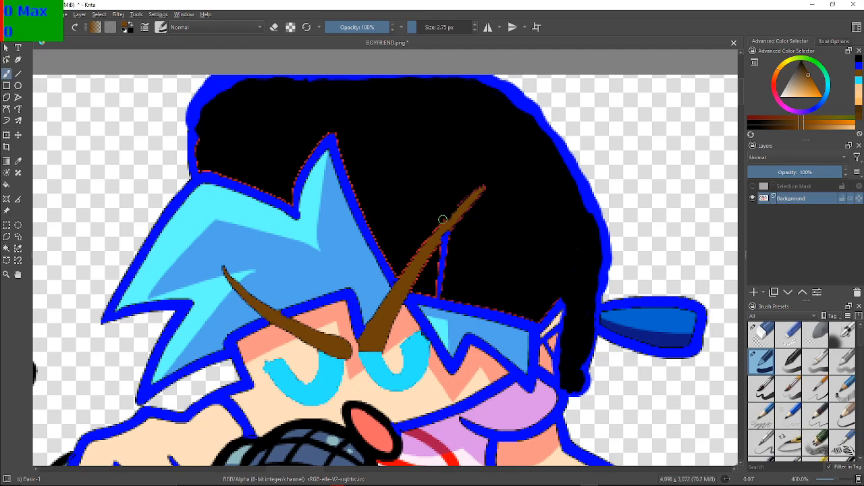
pyautogui.moveTo(445, 218); pyautogui.dragTo(450, 212)
pyautogui.hotkey('ctrl', 'z')
pyautogui.click(412, 27)
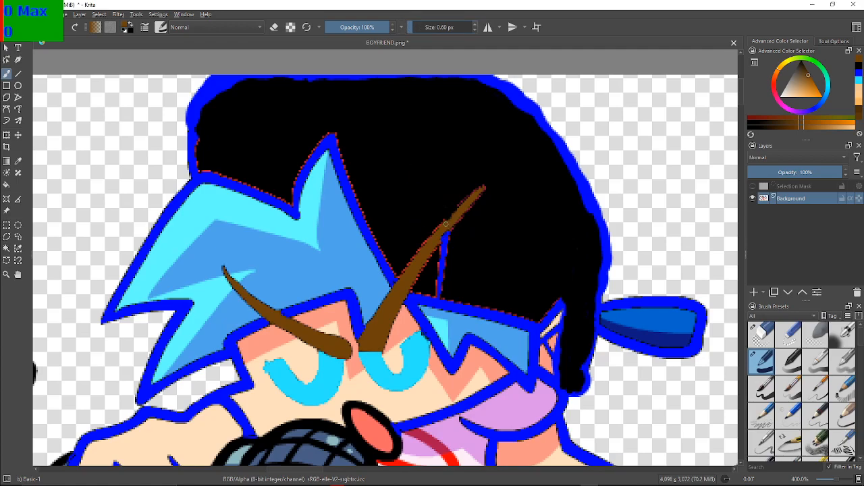
pyautogui.moveTo(443, 222); pyautogui.dragTo(454, 213)
# Try thin black touch-ups beside the eyebrow, undo them, and fill the blue wedge below the eyebrow with black
pyautogui.click(858, 72)
pyautogui.click(859, 67)
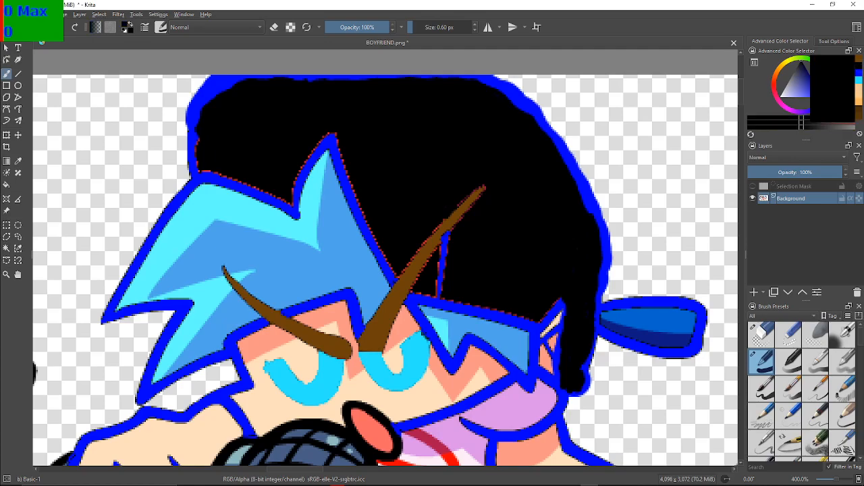
pyautogui.click(447, 206)
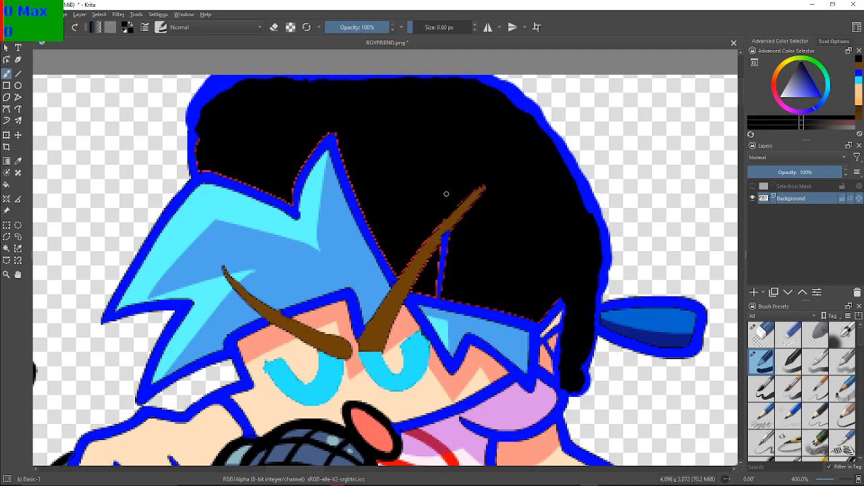
pyautogui.click(437, 296)
pyautogui.hotkey('ctrl', 'z')
pyautogui.hotkey('ctrl', 'z')
pyautogui.hotkey('ctrl', 'z')
pyautogui.click(6, 184)
pyautogui.click(441, 256)
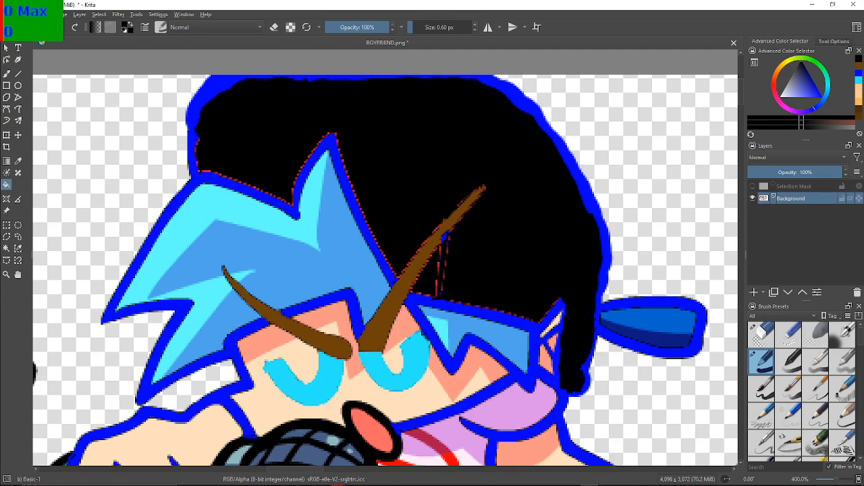
# Pick black again and return to the 0.60 px brush
pyautogui.click(859, 65)
pyautogui.click(859, 59)
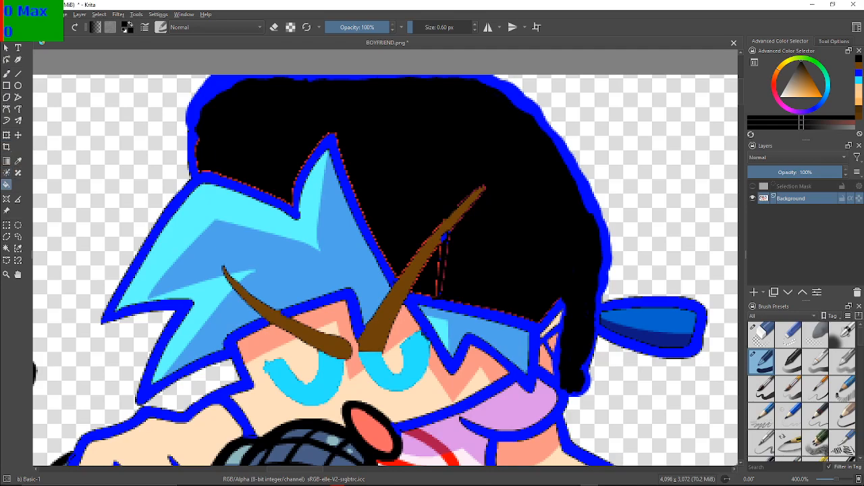
pyautogui.press('b')
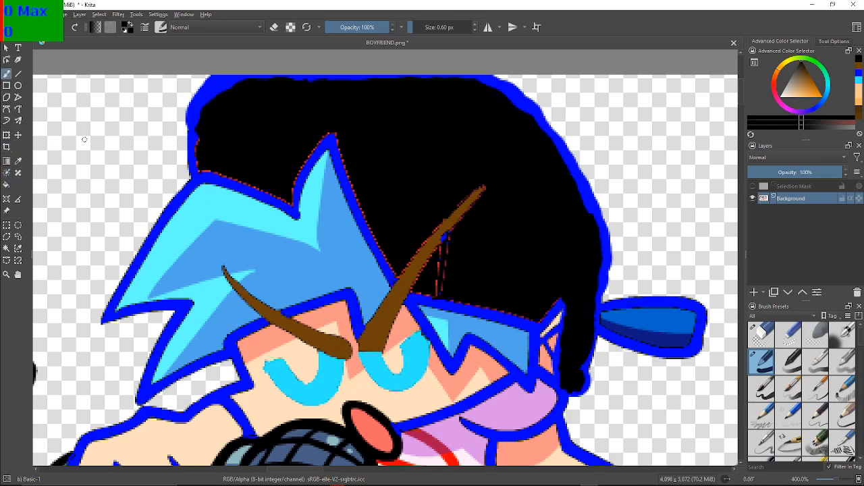
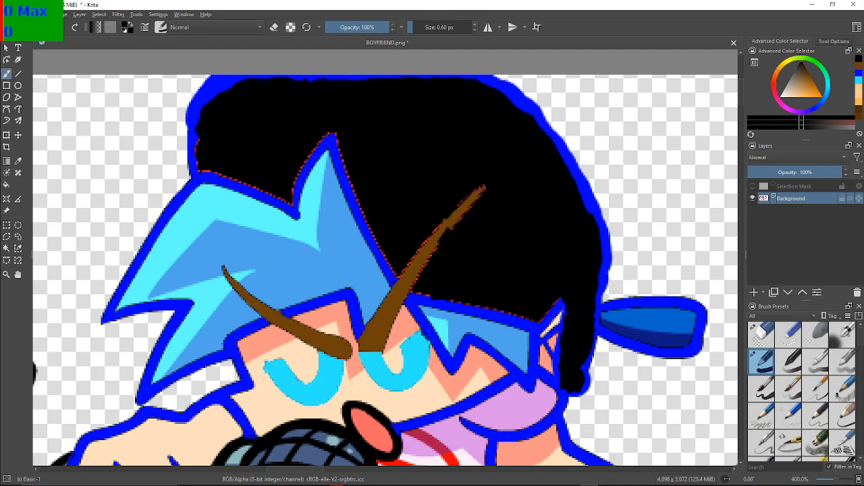
# Retouch the edges of the brown eyebrow over the cap in brown and black with the 0.60 px brush
pyautogui.click(859, 66)
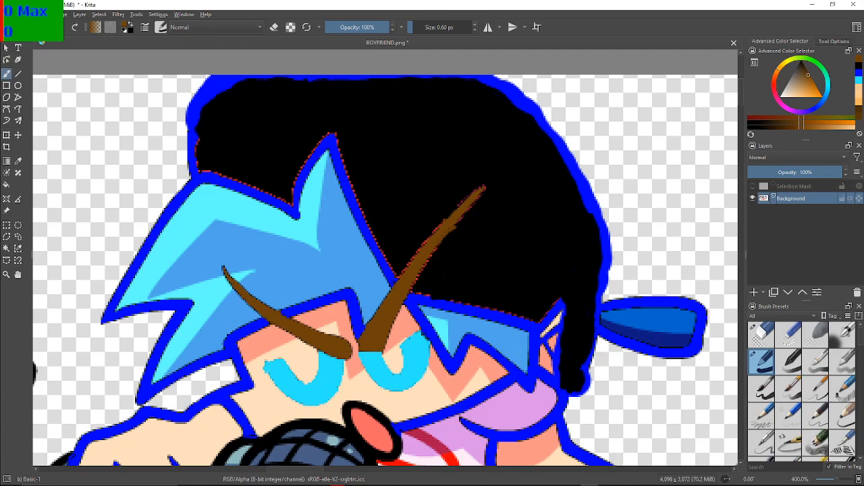
pyautogui.click(860, 67)
pyautogui.moveTo(461, 223); pyautogui.dragTo(451, 231)
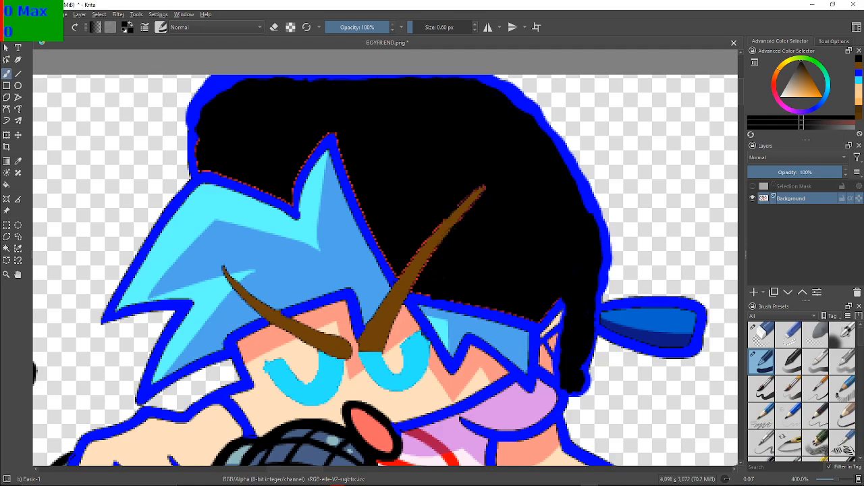
# Erase the blue cap tail behind the head with Eraser Circle and repair the back outline in blue with the 0.60 px brush
pyautogui.click(761, 335)
pyautogui.moveTo(690, 294)
pyautogui.mouseDown()
pyautogui.moveTo(696, 336)
pyautogui.moveTo(710, 337)
pyautogui.moveTo(685, 347)
pyautogui.moveTo(668, 325)
pyautogui.moveTo(658, 341)
pyautogui.moveTo(678, 293)
pyautogui.moveTo(651, 324)
pyautogui.moveTo(675, 327)
pyautogui.moveTo(637, 323)
pyautogui.moveTo(644, 296)
pyautogui.moveTo(629, 315)
pyautogui.moveTo(617, 304)
pyautogui.moveTo(606, 347)
pyautogui.moveTo(614, 300)
pyautogui.moveTo(605, 328)
pyautogui.moveTo(631, 318)
pyautogui.mouseUp()
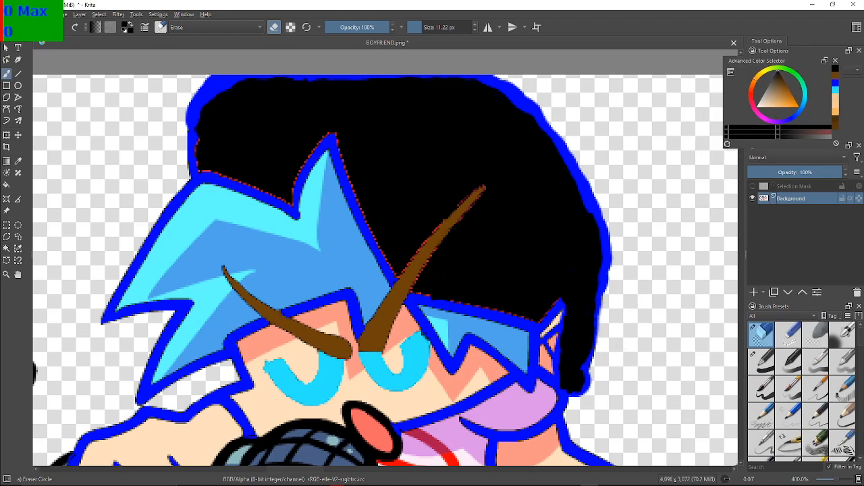
pyautogui.click(859, 73)
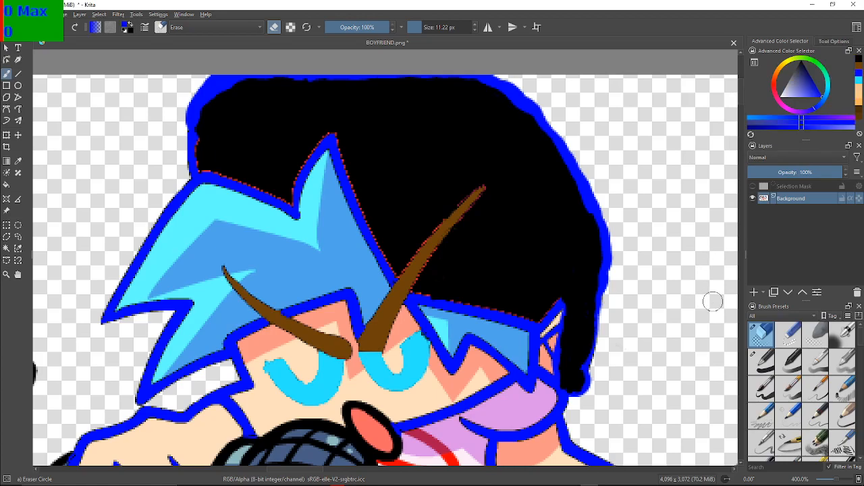
pyautogui.click(761, 361)
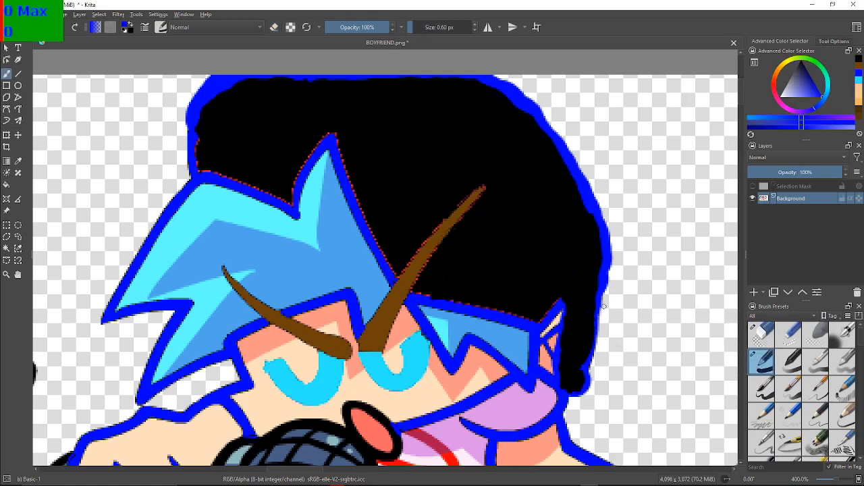
pyautogui.moveTo(598, 299); pyautogui.dragTo(590, 373)
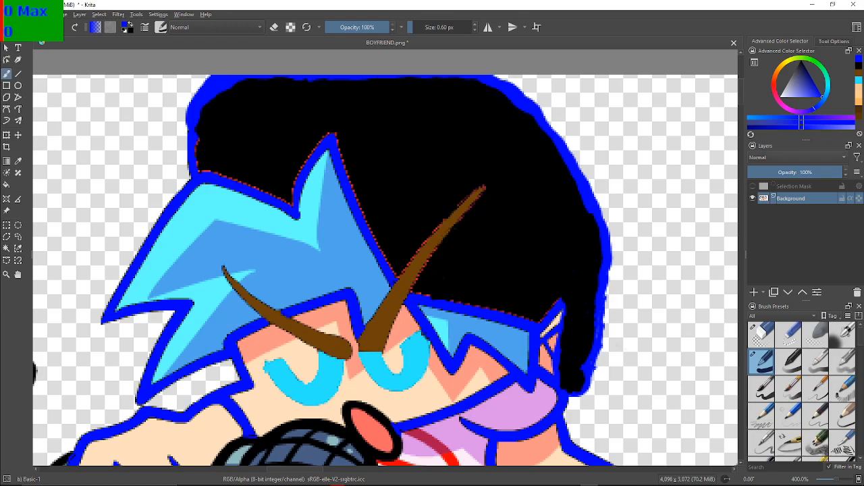
# Paint over the ear and the blue hair beside it in black with a 33.30 px brush
pyautogui.click(859, 93)
pyautogui.click(859, 66)
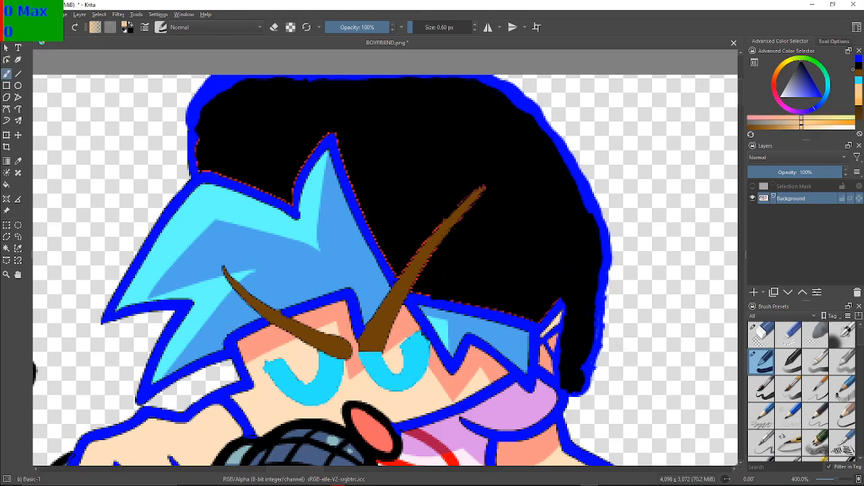
pyautogui.click(859, 59)
pyautogui.click(859, 66)
pyautogui.click(858, 66)
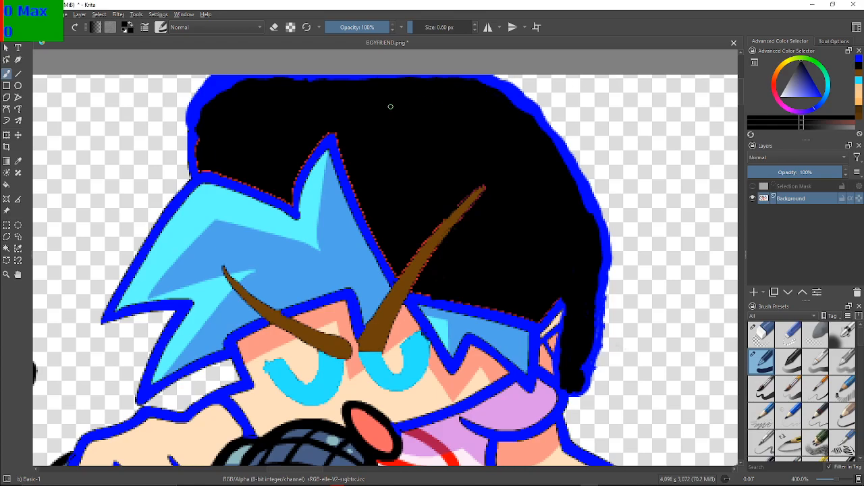
pyautogui.moveTo(423, 27)
pyautogui.mouseDown()
pyautogui.moveTo(436, 27)
pyautogui.moveTo(428, 27)
pyautogui.mouseUp()
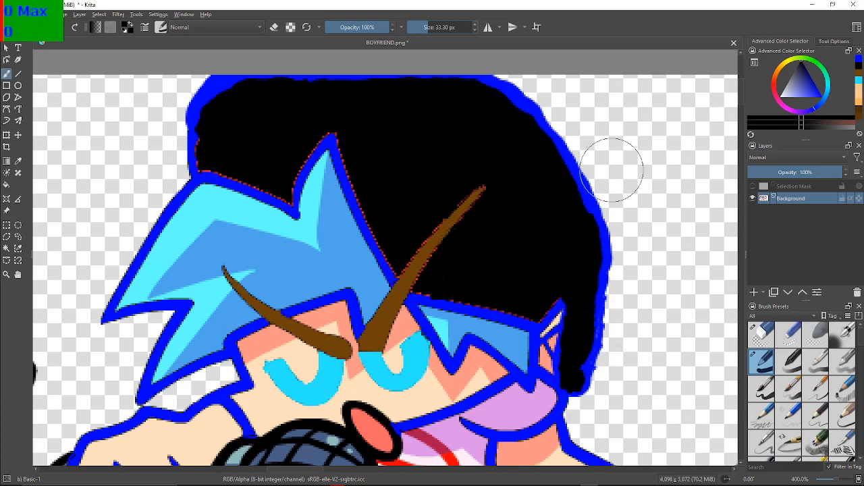
pyautogui.click(635, 151)
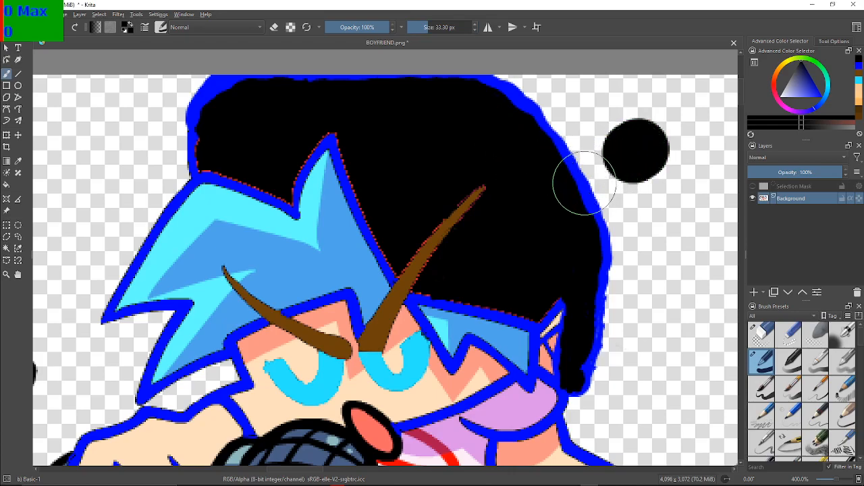
pyautogui.hotkey('ctrl', 'z')
pyautogui.moveTo(542, 280)
pyautogui.mouseDown()
pyautogui.moveTo(545, 356)
pyautogui.moveTo(519, 349)
pyautogui.moveTo(510, 328)
pyautogui.moveTo(474, 322)
pyautogui.moveTo(465, 333)
pyautogui.moveTo(462, 320)
pyautogui.moveTo(435, 309)
pyautogui.moveTo(493, 372)
pyautogui.moveTo(533, 382)
pyautogui.moveTo(513, 401)
pyautogui.moveTo(486, 405)
pyautogui.moveTo(528, 380)
pyautogui.mouseUp()
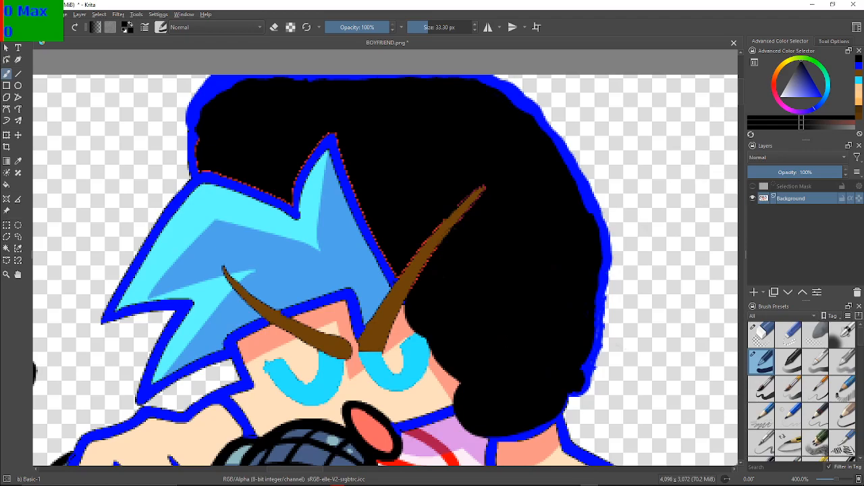
# Try blue outline strokes at the lower back of the black area with an 8.35 px and a 2.00 px brush, and undo them
pyautogui.click(858, 65)
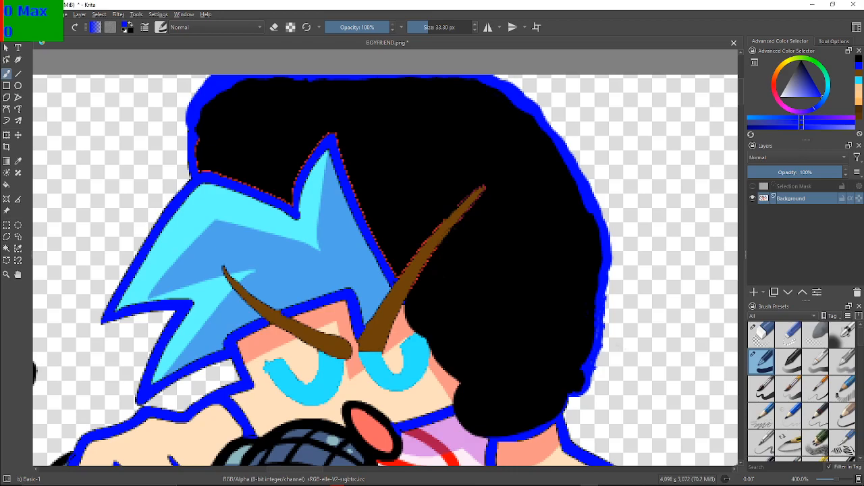
pyautogui.click(420, 27)
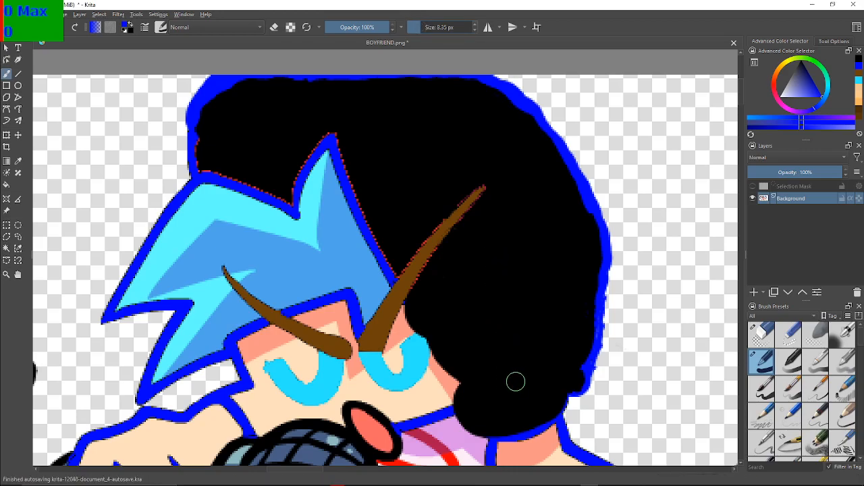
pyautogui.moveTo(585, 401)
pyautogui.mouseDown()
pyautogui.moveTo(573, 399)
pyautogui.moveTo(569, 414)
pyautogui.mouseUp()
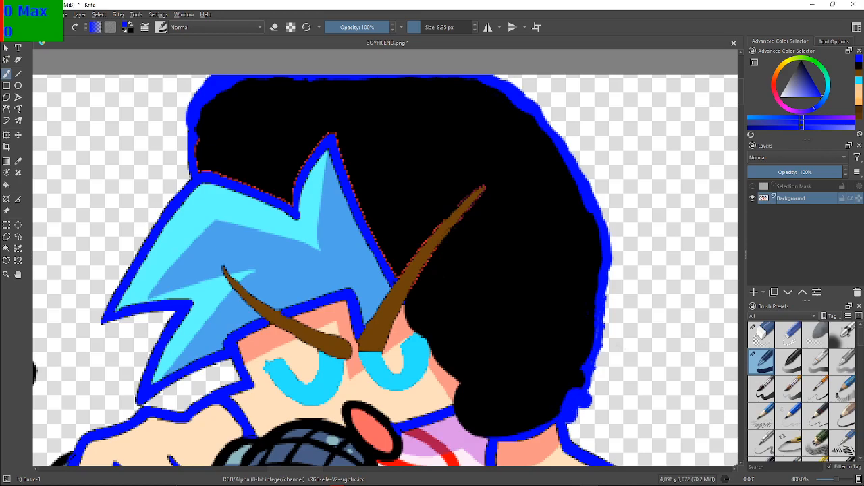
pyautogui.hotkey('ctrl', 'z')
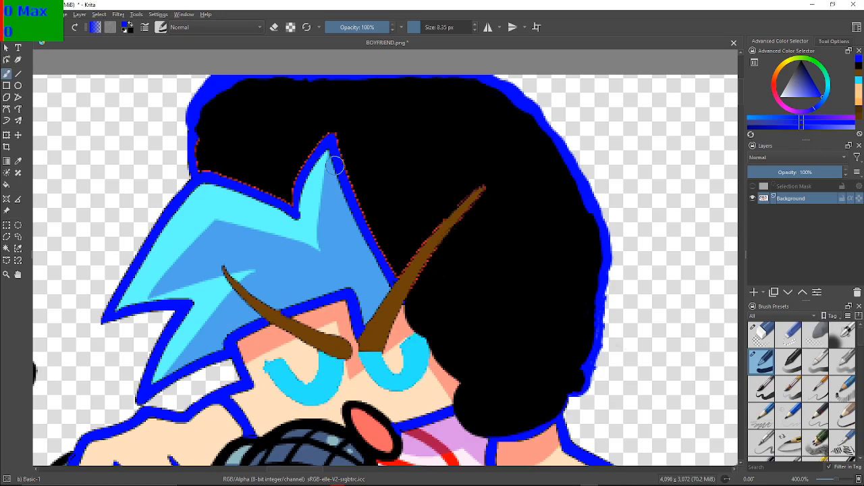
pyautogui.click(413, 27)
pyautogui.press('F2')
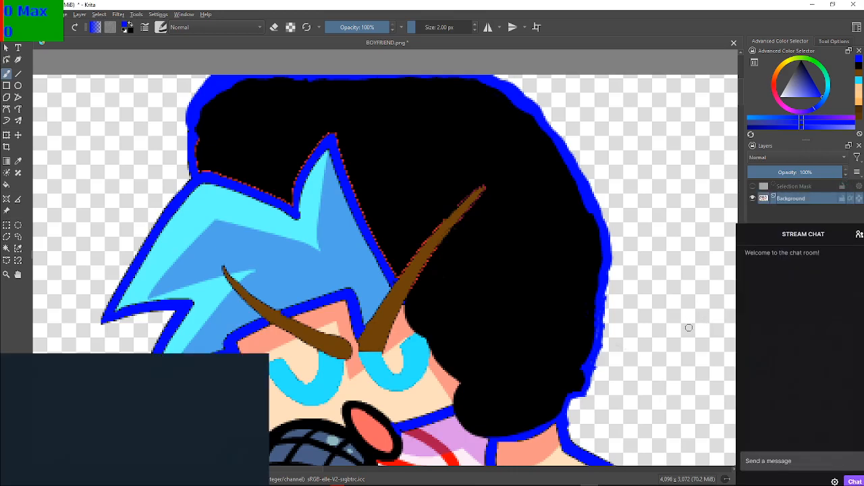
pyautogui.click(709, 266)
pyautogui.hotkey('ctrl', 'z')
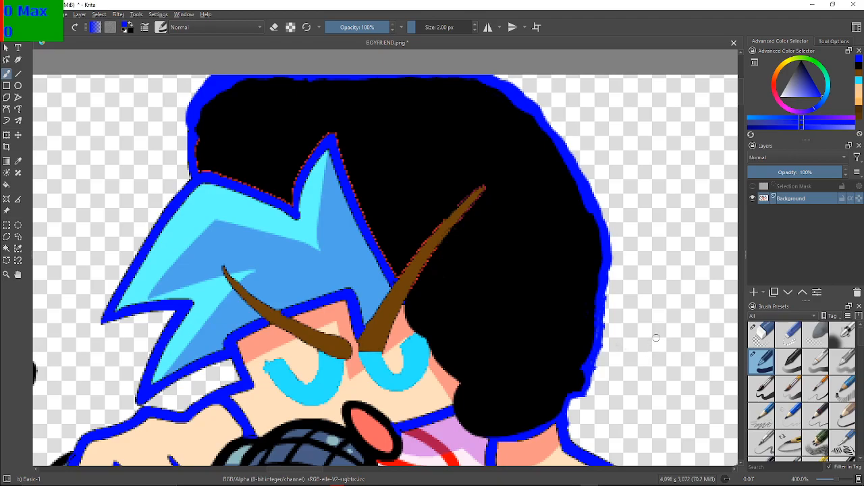
# Examine the whole recoloured singing pose beside the neighbouring sprites
pyautogui.moveTo(651, 294); pyautogui.dragTo(618, 235)
pyautogui.scroll(-1, 639, 190)
pyautogui.scroll(-1, 639, 190)
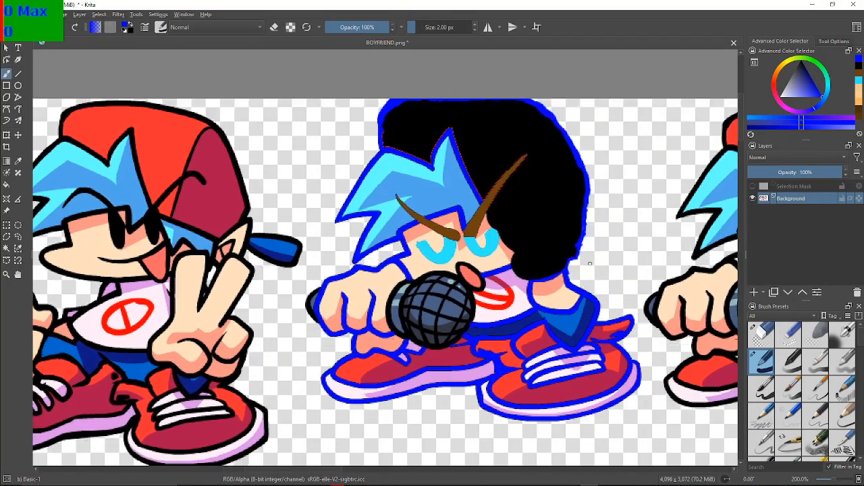
pyautogui.moveTo(600, 270); pyautogui.dragTo(414, 177)
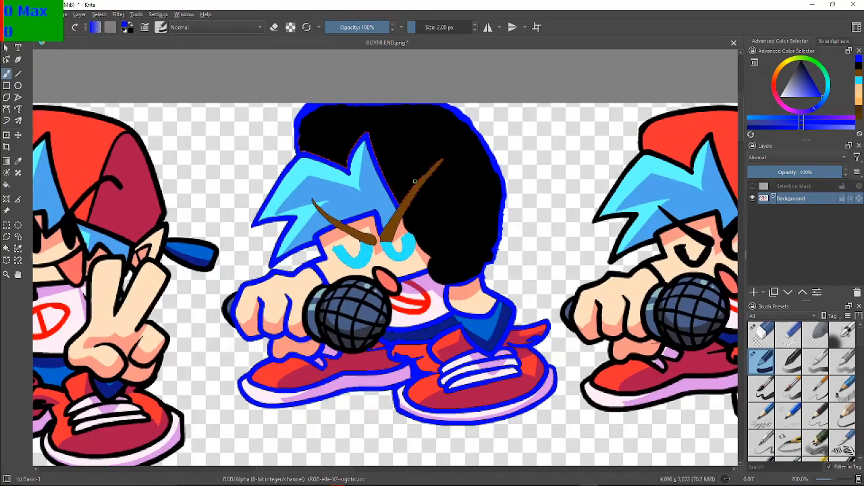
pyautogui.moveTo(548, 264); pyautogui.dragTo(601, 247)
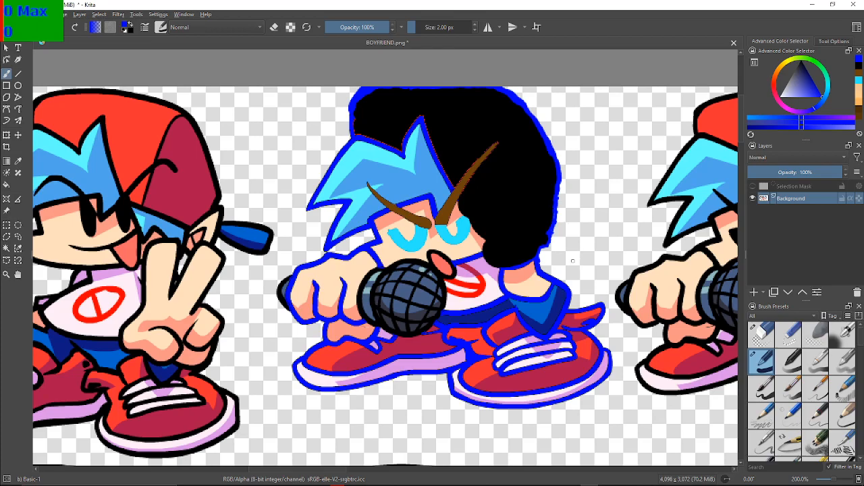
pyautogui.moveTo(562, 267); pyautogui.dragTo(593, 278)
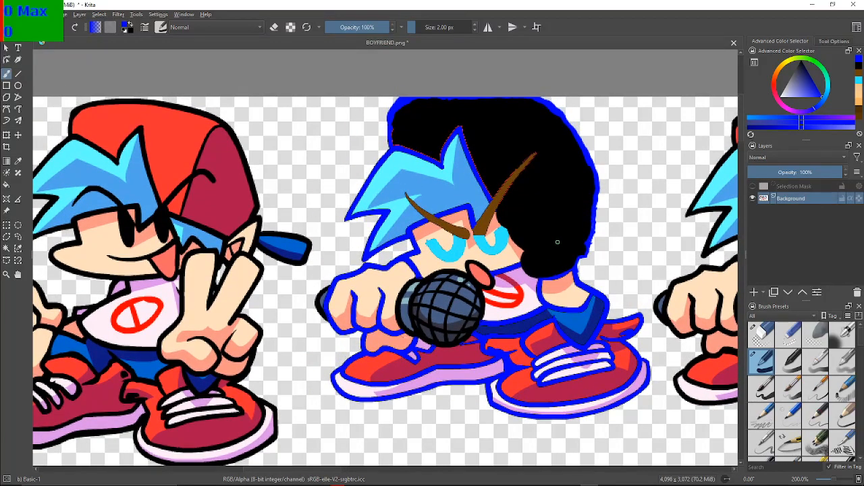
pyautogui.moveTo(527, 207); pyautogui.dragTo(548, 250)
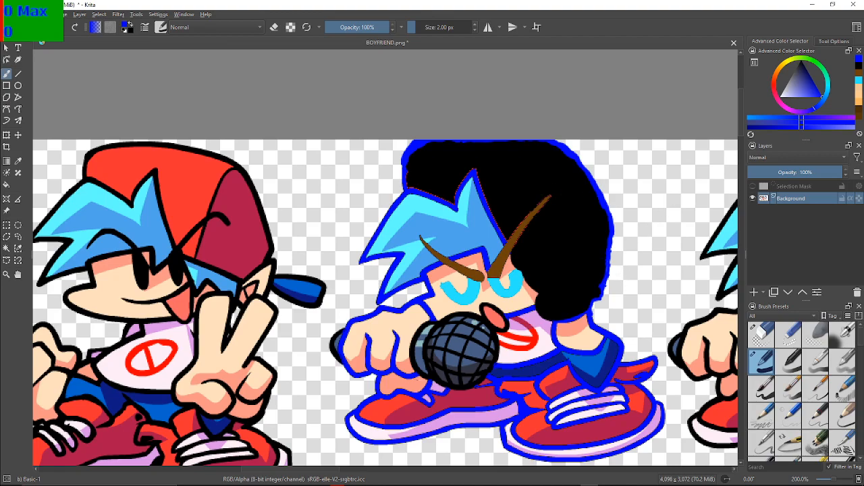
# Fill the light blue highlight areas of the front hair with brown
pyautogui.keyDown('ctrl'); pyautogui.click(496, 147); pyautogui.keyUp('ctrl')
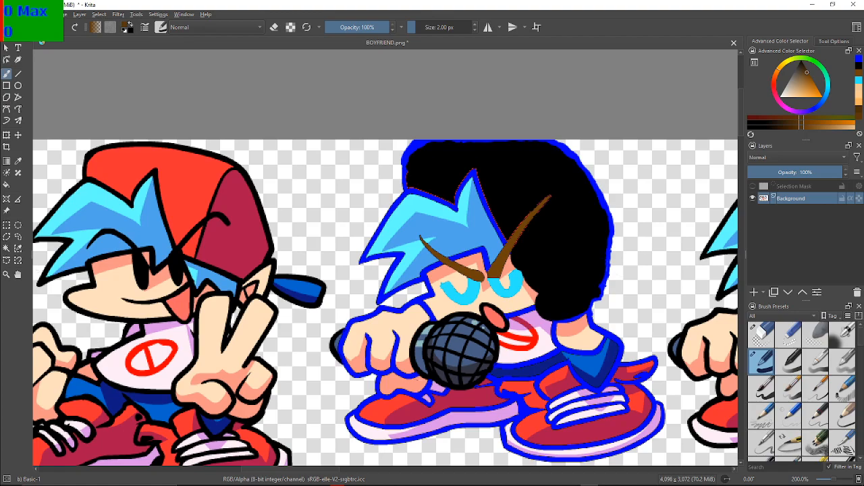
pyautogui.press('f')
pyautogui.click(407, 207)
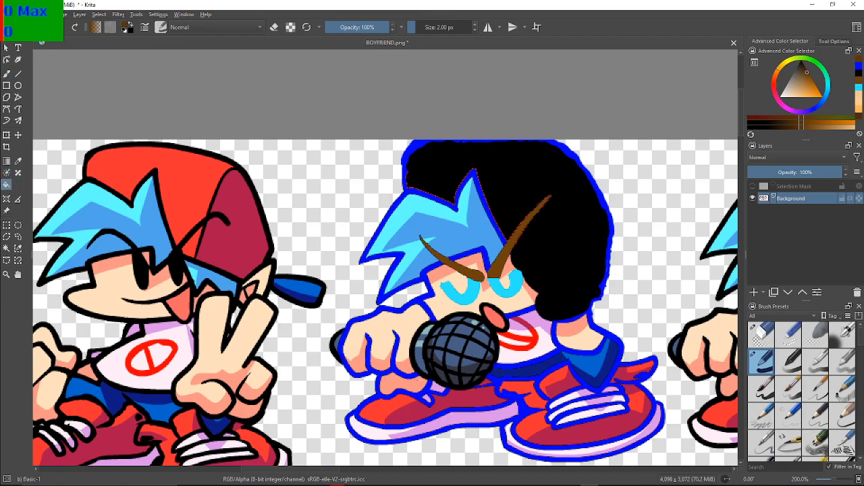
pyautogui.click(404, 265)
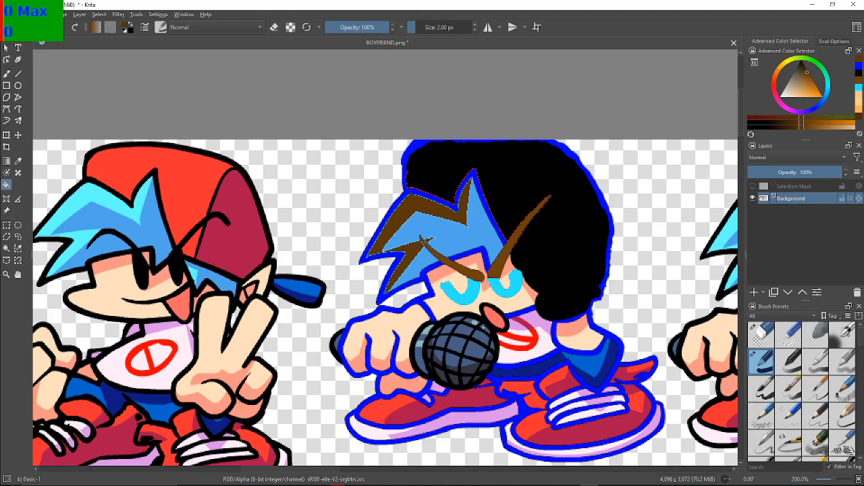
# Fill the remaining mid-blue shaded areas of the front hair with a darker brown
pyautogui.click(805, 71)
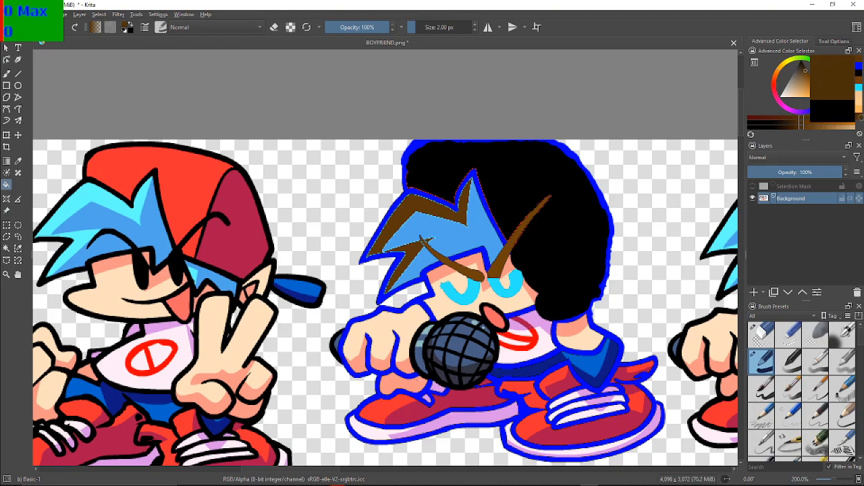
pyautogui.click(422, 239)
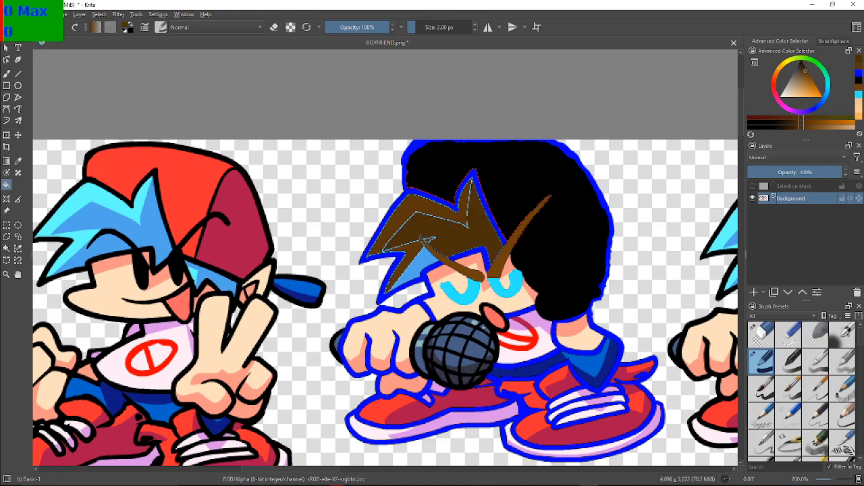
pyautogui.click(420, 262)
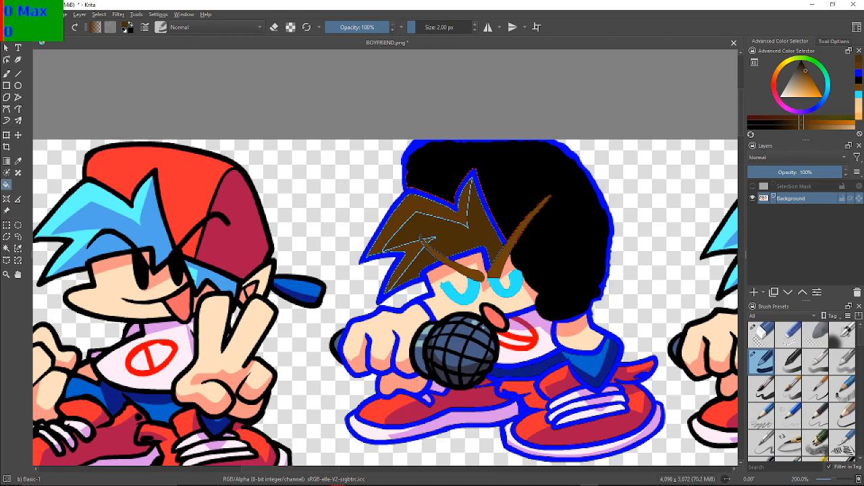
# Paint dark brown over the upper light blue dashes inside the tall front hair spike with a 0.01 px brush
pyautogui.scroll(4, 477, 274)
pyautogui.scroll(-2, 459, 257)
pyautogui.moveTo(460, 257); pyautogui.dragTo(473, 313)
pyautogui.press('b')
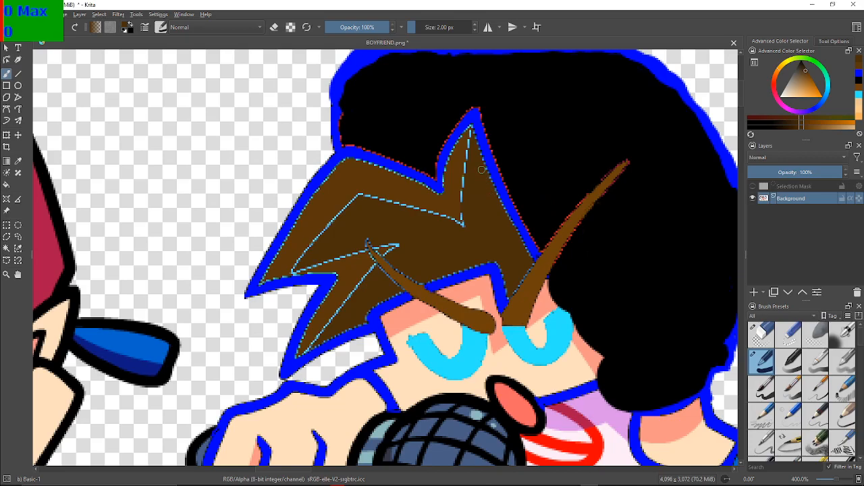
pyautogui.click(413, 27)
pyautogui.scroll(2, 431, 201)
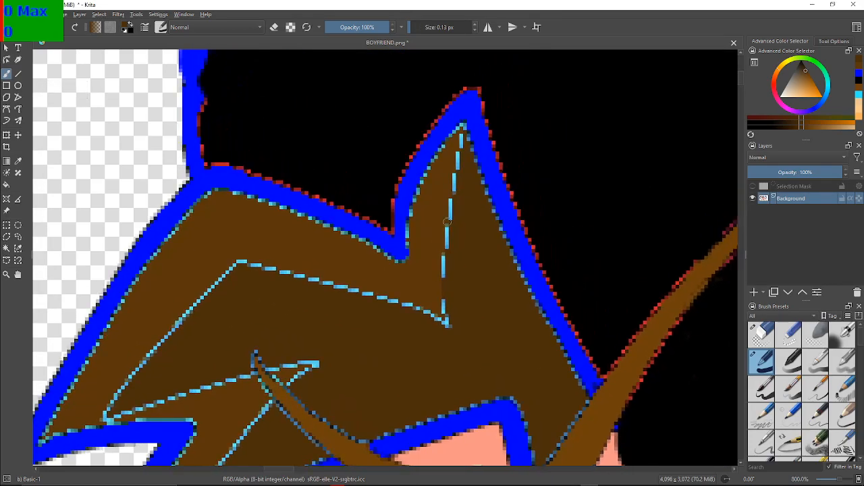
pyautogui.scroll(4, 461, 128)
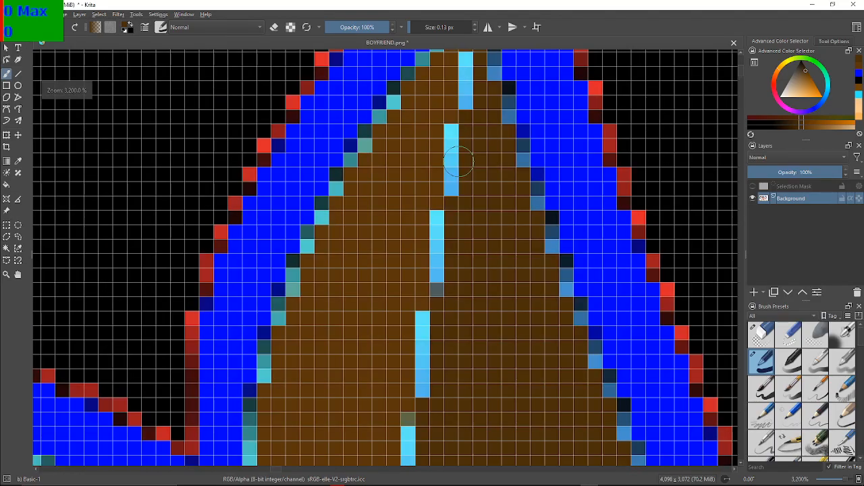
pyautogui.scroll(1, 455, 264)
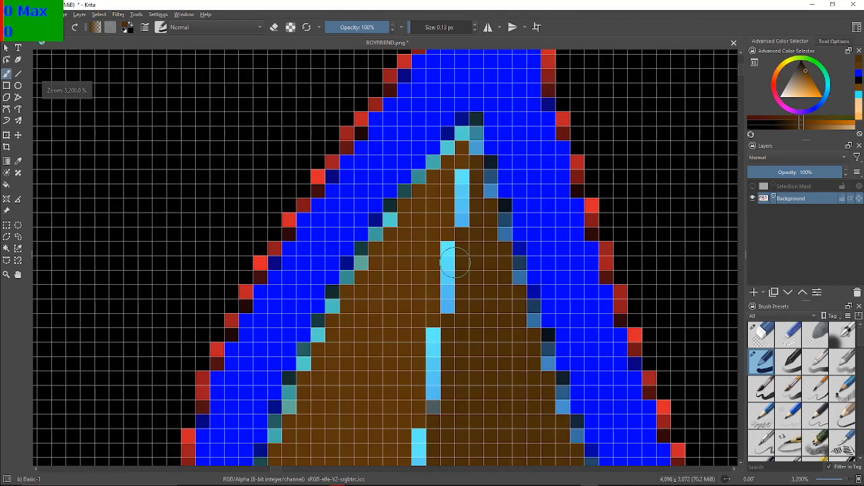
pyautogui.click(409, 27)
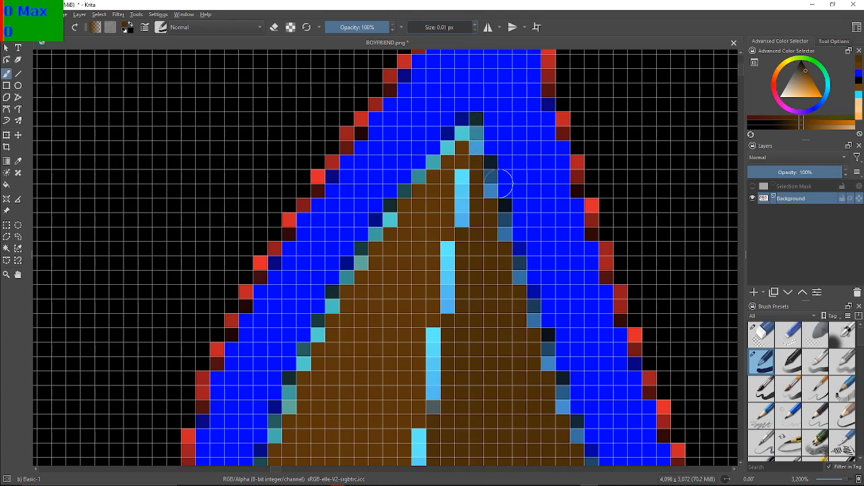
pyautogui.moveTo(462, 174)
pyautogui.mouseDown()
pyautogui.moveTo(467, 230)
pyautogui.moveTo(467, 183)
pyautogui.mouseUp()
pyautogui.moveTo(451, 245)
pyautogui.mouseDown()
pyautogui.moveTo(450, 314)
pyautogui.moveTo(455, 247)
pyautogui.moveTo(456, 298)
pyautogui.mouseUp()
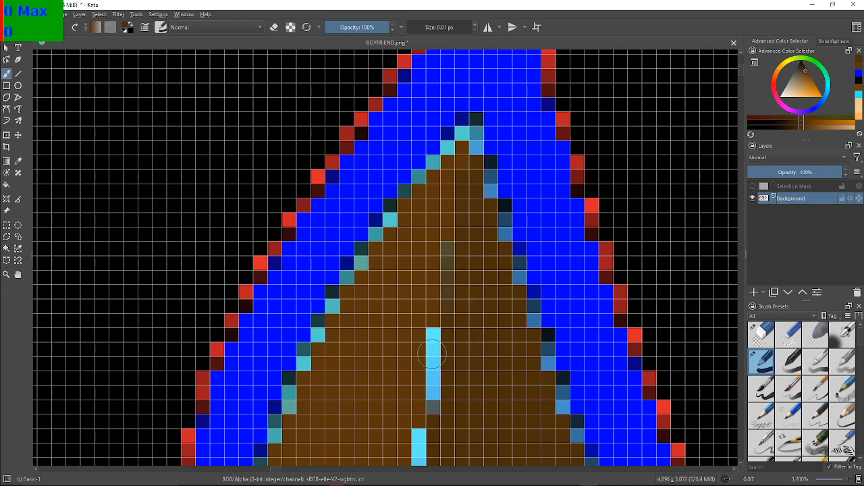
pyautogui.moveTo(436, 341)
pyautogui.mouseDown()
pyautogui.moveTo(433, 403)
pyautogui.moveTo(439, 334)
pyautogui.moveTo(436, 356)
pyautogui.mouseUp()
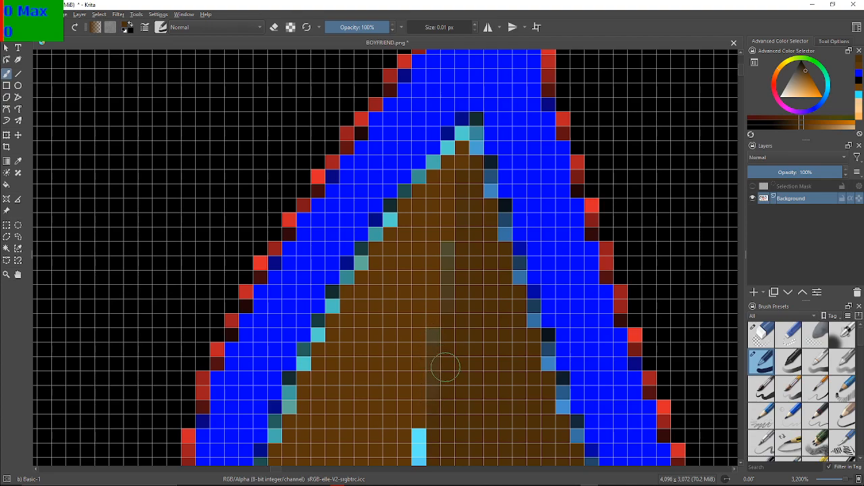
# Cover the light blue dashes farther down the tall hair spike's shading boundary with dark brown
pyautogui.scroll(-4, 444, 366)
pyautogui.scroll(6, 440, 419)
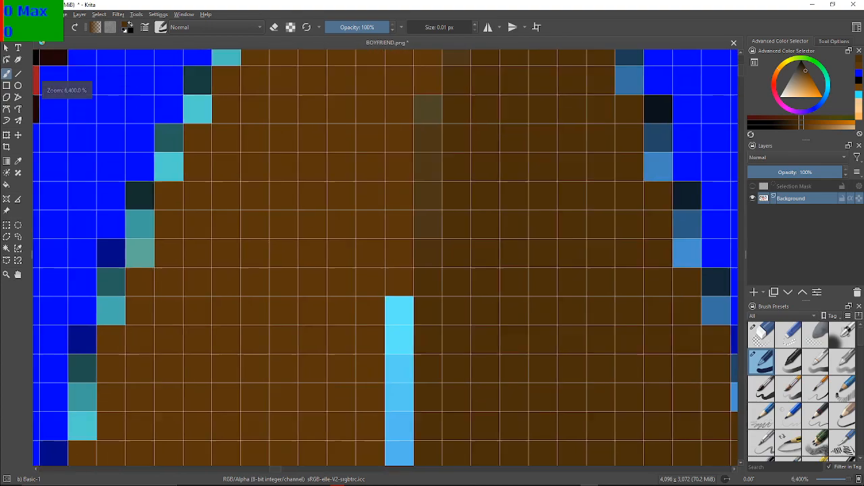
pyautogui.moveTo(402, 323)
pyautogui.mouseDown()
pyautogui.moveTo(430, 193)
pyautogui.moveTo(438, 329)
pyautogui.mouseUp()
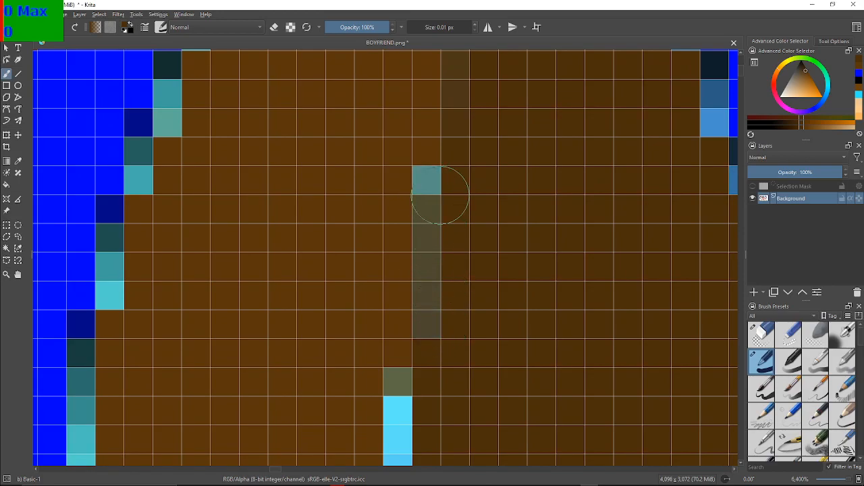
pyautogui.moveTo(438, 188); pyautogui.dragTo(433, 211)
pyautogui.moveTo(437, 399); pyautogui.dragTo(455, 143)
pyautogui.moveTo(480, 20); pyautogui.dragTo(477, 100)
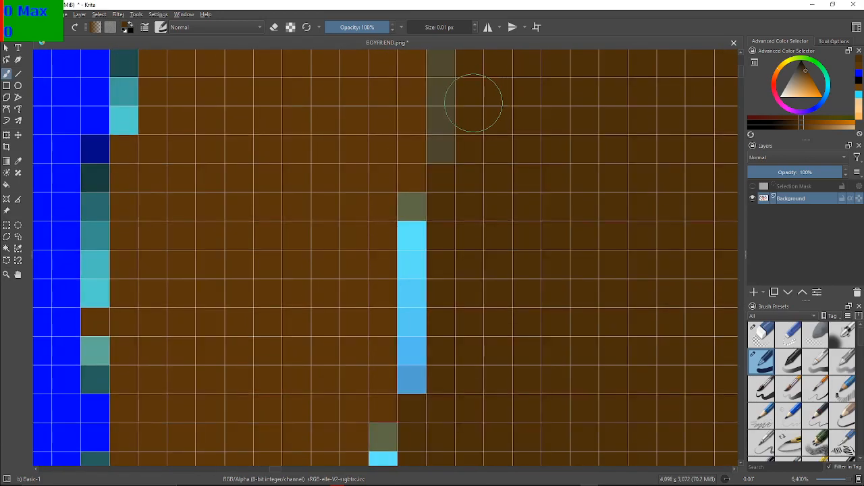
pyautogui.moveTo(411, 206); pyautogui.dragTo(416, 371)
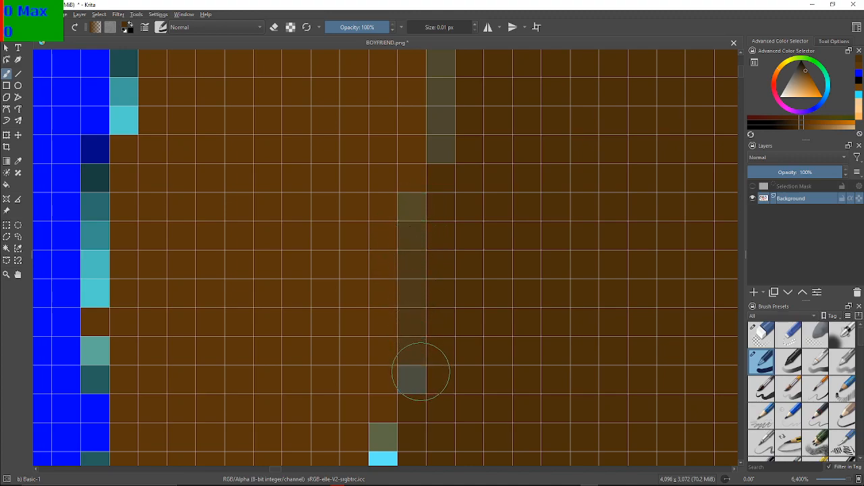
pyautogui.moveTo(416, 225); pyautogui.dragTo(417, 391)
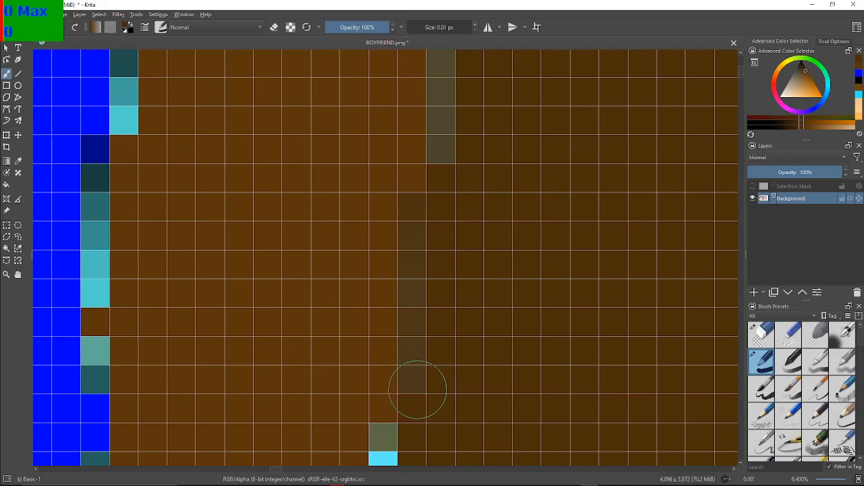
pyautogui.moveTo(419, 392); pyautogui.dragTo(445, 121)
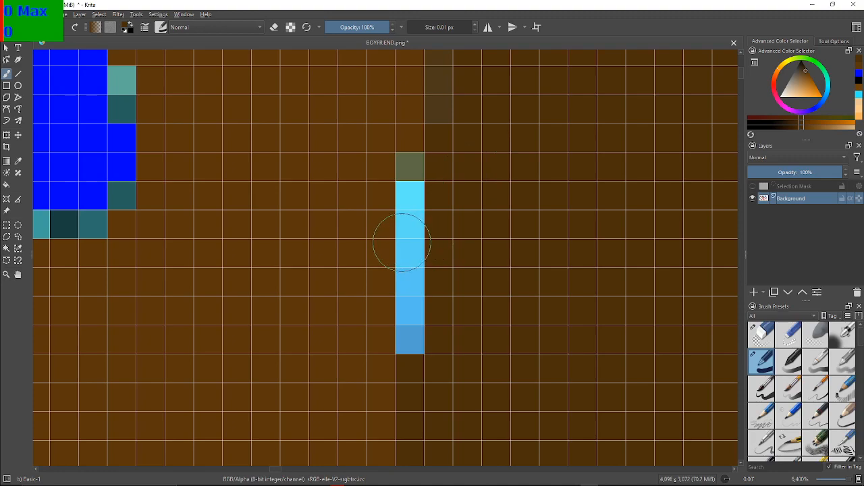
pyautogui.moveTo(418, 174); pyautogui.dragTo(409, 337)
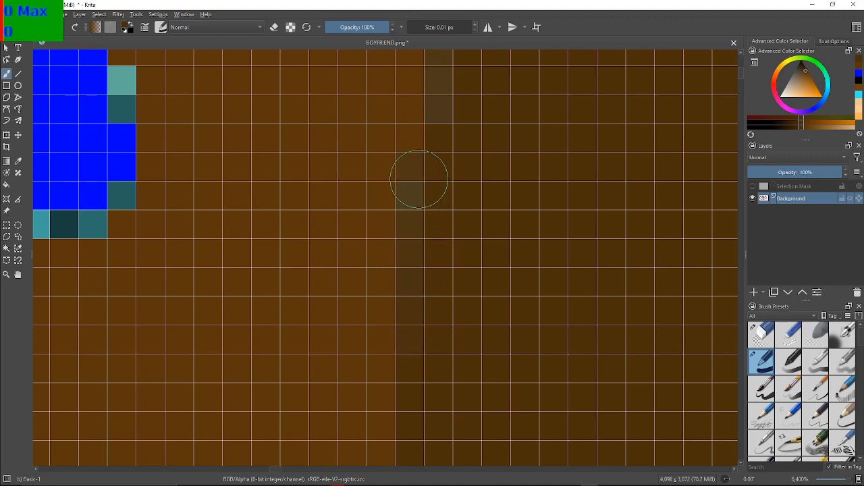
# Paint dark brown over the light blue corner where the spike's vertical line meets the long slanted shading line
pyautogui.moveTo(405, 405); pyautogui.dragTo(378, 10)
pyautogui.scroll(-5, 299, 235)
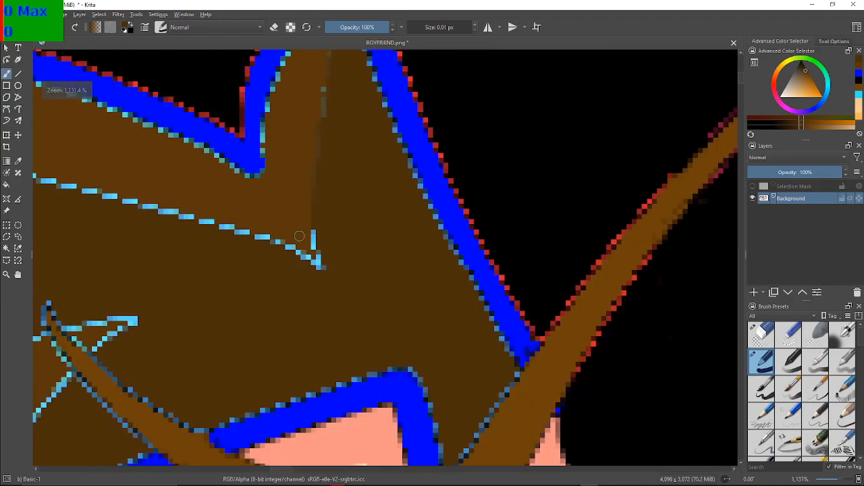
pyautogui.scroll(-2, 299, 236)
pyautogui.scroll(6, 299, 235)
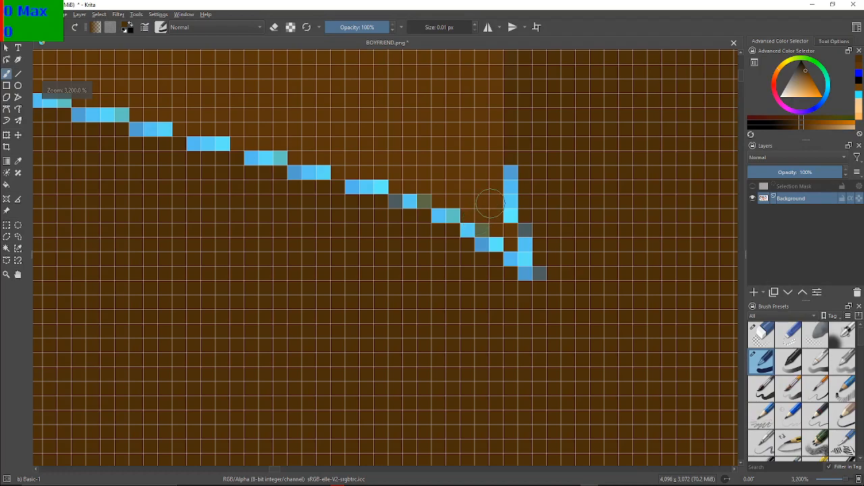
pyautogui.moveTo(489, 206); pyautogui.dragTo(355, 260)
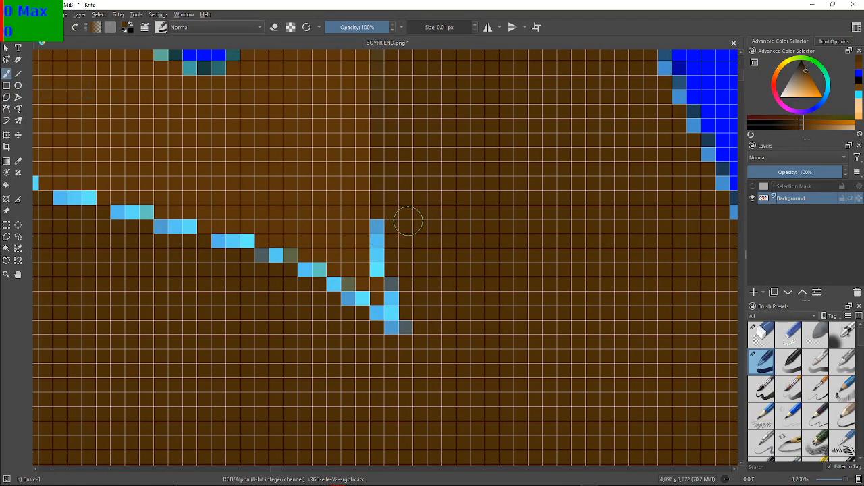
pyautogui.moveTo(380, 221)
pyautogui.mouseDown()
pyautogui.moveTo(403, 318)
pyautogui.moveTo(395, 333)
pyautogui.moveTo(395, 300)
pyautogui.moveTo(390, 326)
pyautogui.moveTo(364, 314)
pyautogui.moveTo(371, 319)
pyautogui.moveTo(362, 301)
pyautogui.moveTo(329, 294)
pyautogui.moveTo(344, 289)
pyautogui.moveTo(300, 283)
pyautogui.moveTo(315, 273)
pyautogui.moveTo(288, 281)
pyautogui.moveTo(294, 261)
pyautogui.moveTo(269, 266)
pyautogui.mouseUp()
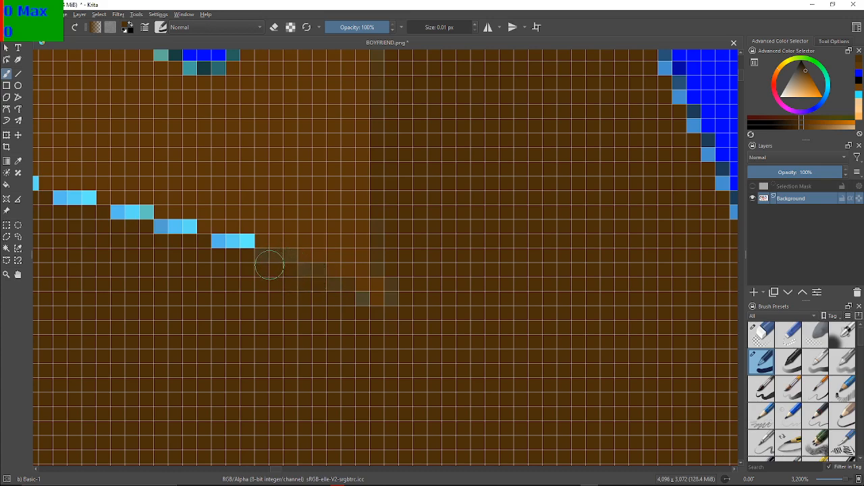
pyautogui.moveTo(269, 266)
pyautogui.mouseDown()
pyautogui.moveTo(520, 355)
pyautogui.moveTo(500, 347)
pyautogui.mouseUp()
pyautogui.click(589, 384)
pyautogui.click(565, 372)
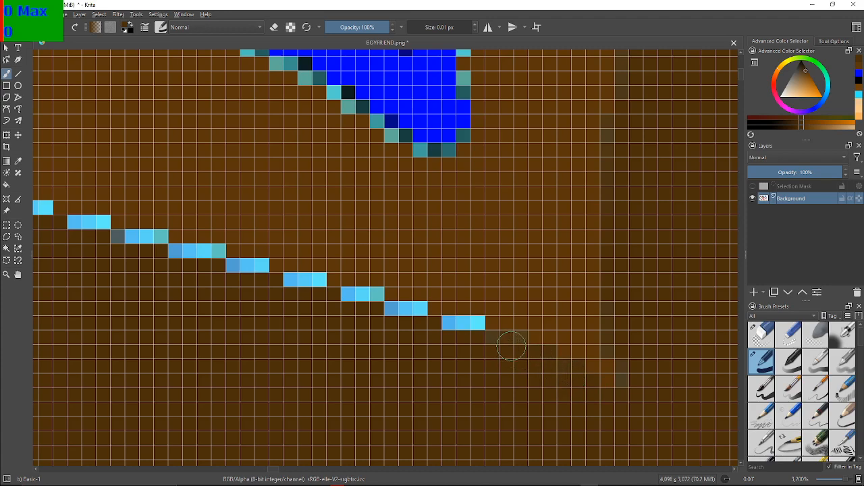
# Cover the light blue dashes in the right-hand part of the long slanted hair shading line with dark brown
pyautogui.scroll(2, 505, 366)
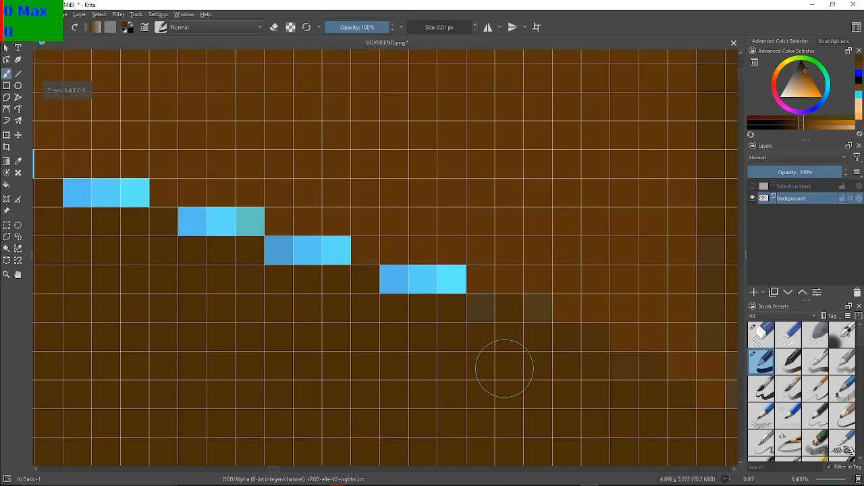
pyautogui.scroll(-1, 504, 368)
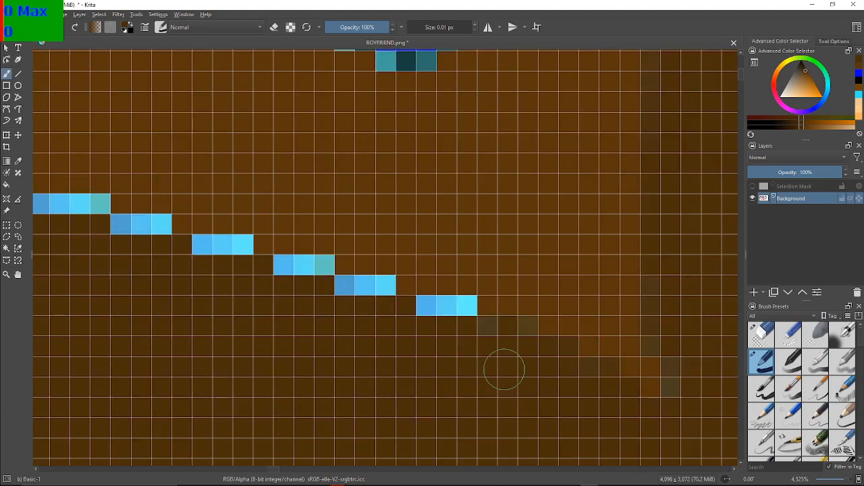
pyautogui.moveTo(468, 315); pyautogui.dragTo(428, 305)
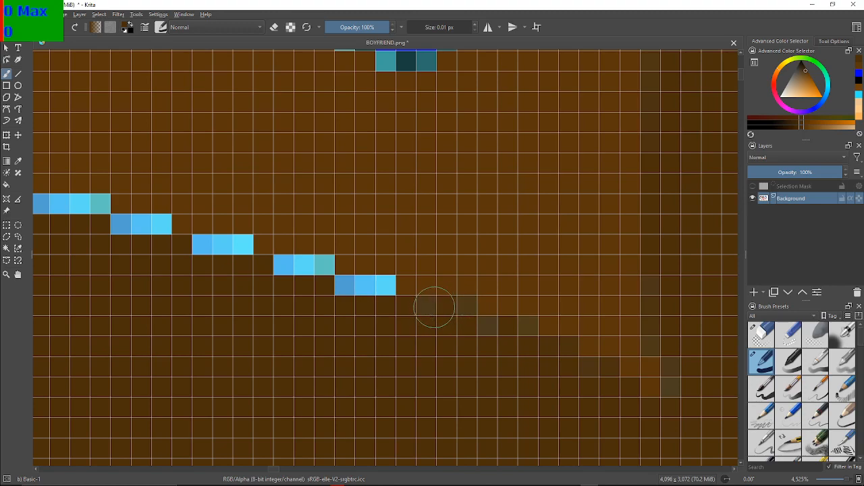
pyautogui.moveTo(376, 290)
pyautogui.mouseDown()
pyautogui.moveTo(352, 286)
pyautogui.moveTo(374, 288)
pyautogui.mouseUp()
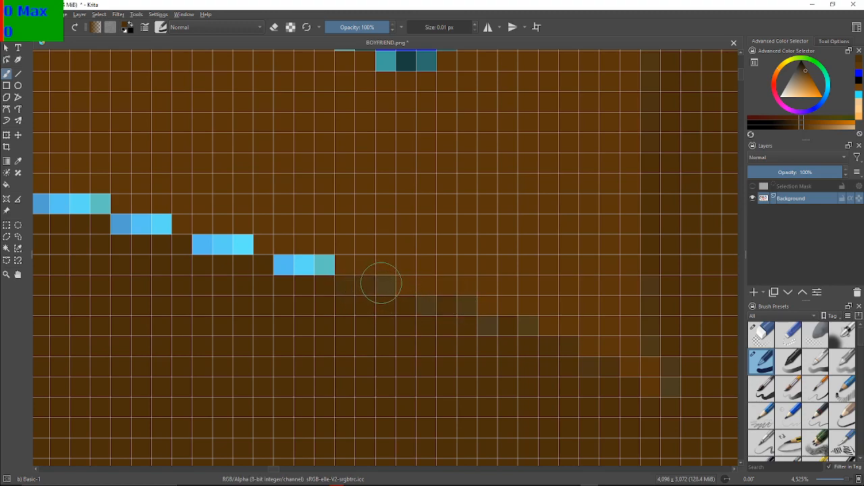
pyautogui.moveTo(314, 270); pyautogui.dragTo(223, 247)
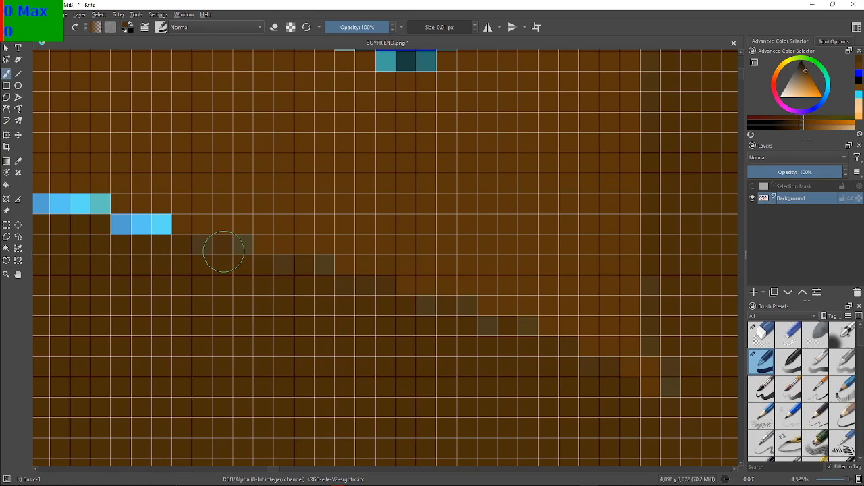
# Paint dark brown over the middle and left-hand light blue dashes of the long slanted hair shading line
pyautogui.moveTo(234, 241); pyautogui.dragTo(473, 288)
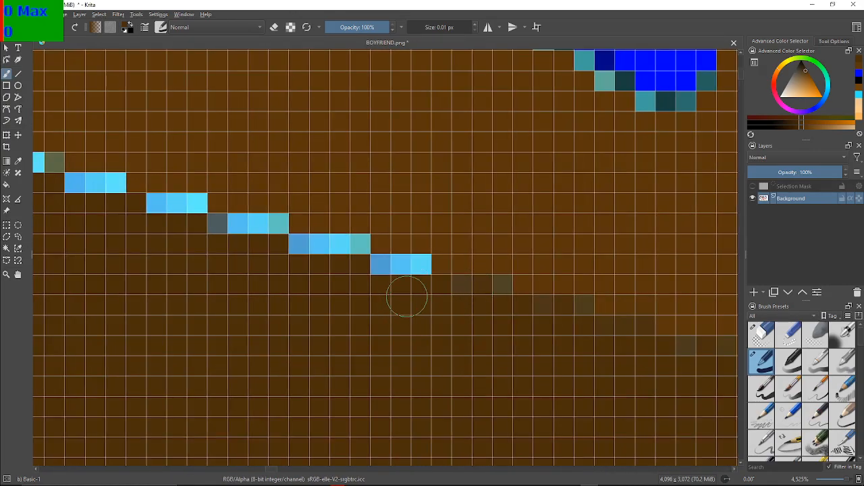
pyautogui.moveTo(407, 267)
pyautogui.mouseDown()
pyautogui.moveTo(420, 266)
pyautogui.moveTo(385, 266)
pyautogui.mouseUp()
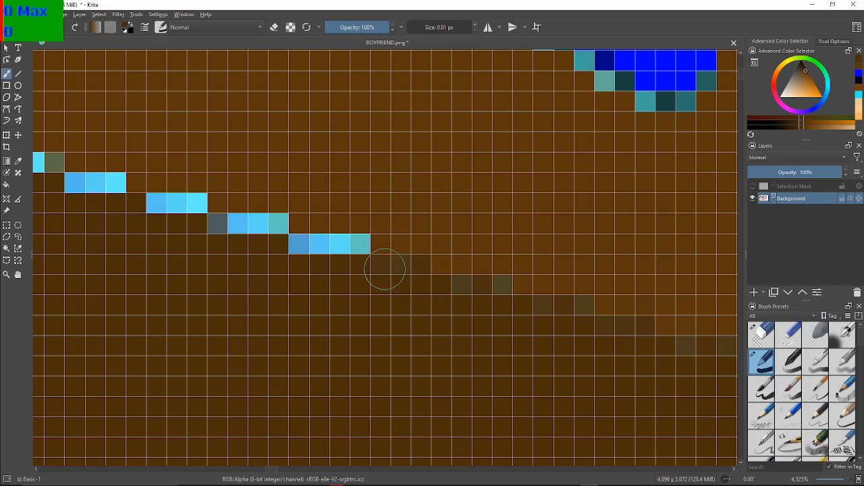
pyautogui.moveTo(317, 247)
pyautogui.mouseDown()
pyautogui.moveTo(357, 247)
pyautogui.moveTo(295, 245)
pyautogui.mouseUp()
pyautogui.moveTo(223, 223)
pyautogui.mouseDown()
pyautogui.moveTo(270, 226)
pyautogui.moveTo(220, 221)
pyautogui.moveTo(265, 233)
pyautogui.moveTo(273, 226)
pyautogui.moveTo(216, 228)
pyautogui.mouseUp()
pyautogui.moveTo(165, 204); pyautogui.dragTo(402, 236)
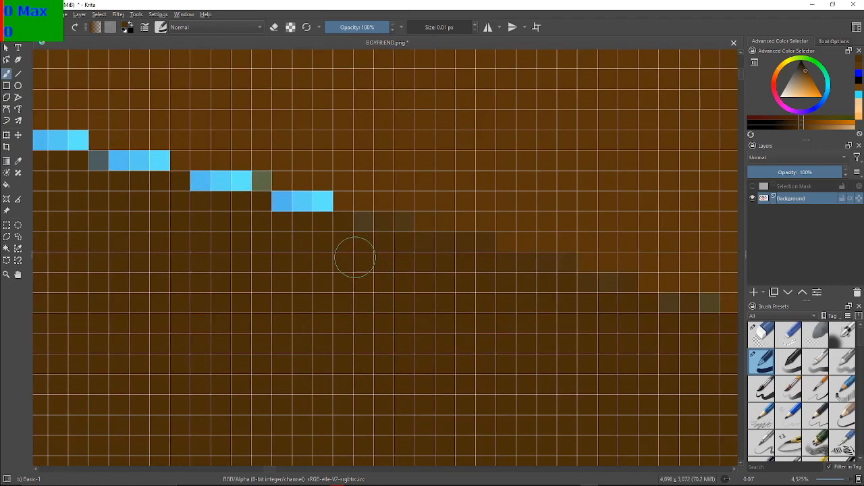
pyautogui.moveTo(281, 210); pyautogui.dragTo(305, 207)
pyautogui.moveTo(207, 184)
pyautogui.mouseDown()
pyautogui.moveTo(226, 174)
pyautogui.moveTo(247, 176)
pyautogui.moveTo(222, 180)
pyautogui.moveTo(253, 183)
pyautogui.moveTo(198, 190)
pyautogui.moveTo(258, 189)
pyautogui.mouseUp()
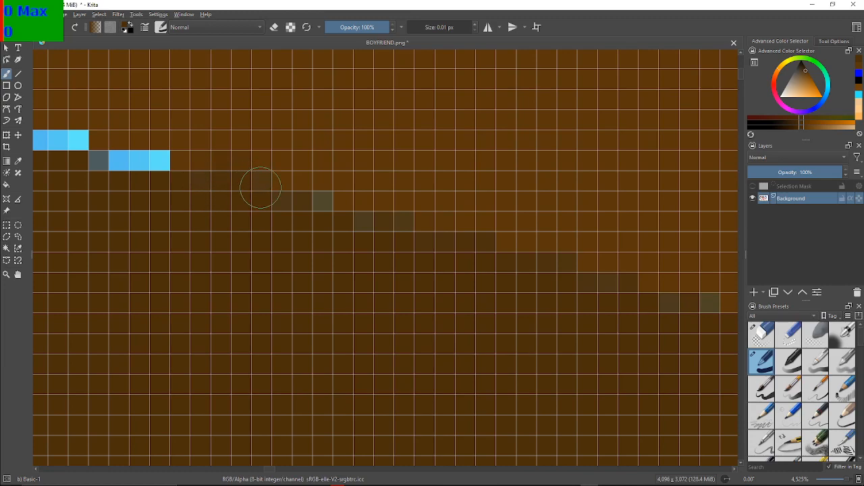
pyautogui.moveTo(99, 164)
pyautogui.mouseDown()
pyautogui.moveTo(154, 164)
pyautogui.moveTo(109, 169)
pyautogui.mouseUp()
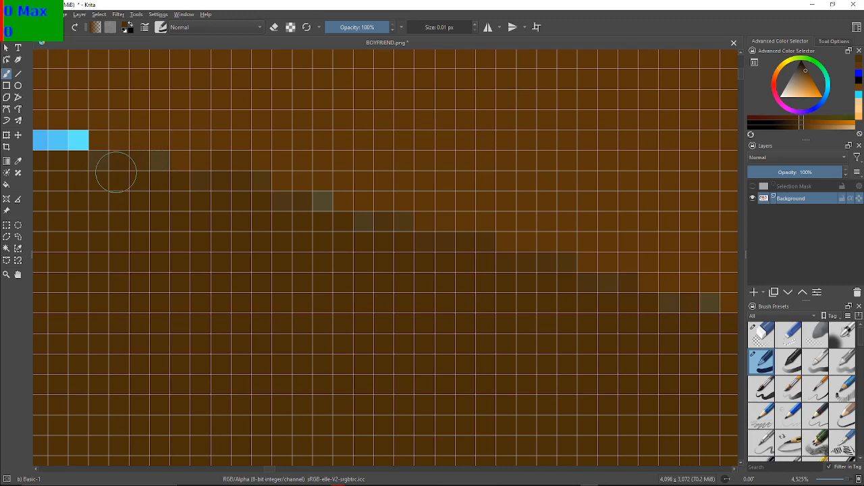
# Cover the light blue pixels around the left peak of the hair shading line with dark brown
pyautogui.moveTo(54, 214); pyautogui.dragTo(260, 269)
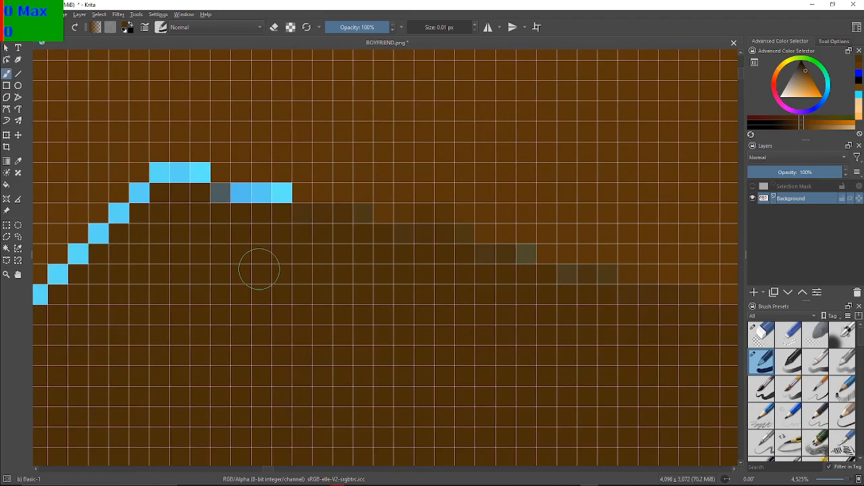
pyautogui.moveTo(216, 200)
pyautogui.mouseDown()
pyautogui.moveTo(276, 192)
pyautogui.moveTo(228, 199)
pyautogui.moveTo(272, 201)
pyautogui.moveTo(282, 194)
pyautogui.moveTo(207, 194)
pyautogui.mouseUp()
pyautogui.moveTo(160, 177)
pyautogui.mouseDown()
pyautogui.moveTo(193, 169)
pyautogui.moveTo(169, 169)
pyautogui.moveTo(148, 202)
pyautogui.moveTo(143, 194)
pyautogui.moveTo(128, 208)
pyautogui.mouseUp()
pyautogui.moveTo(99, 243)
pyautogui.mouseDown()
pyautogui.moveTo(106, 236)
pyautogui.moveTo(64, 280)
pyautogui.moveTo(264, 238)
pyautogui.moveTo(267, 225)
pyautogui.mouseUp()
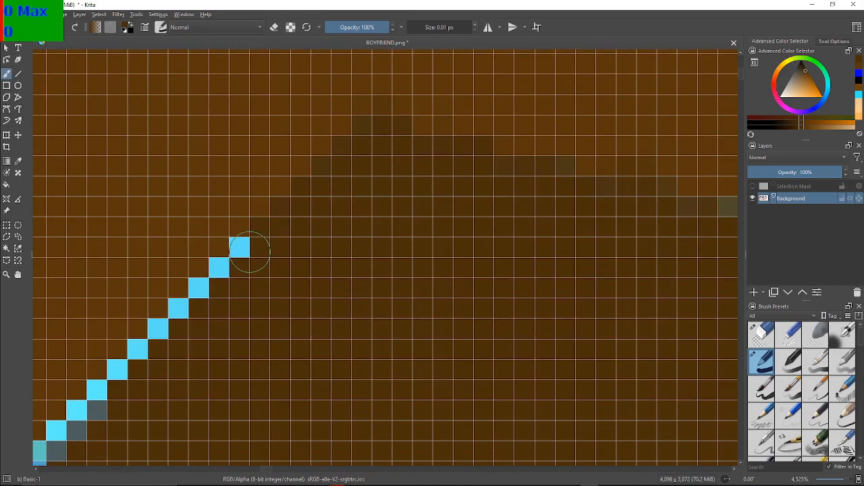
# Paint dark brown over the upper light blue pixels of the diagonal shading line running down from the hair's left peak
pyautogui.moveTo(244, 263)
pyautogui.mouseDown()
pyautogui.moveTo(99, 389)
pyautogui.moveTo(187, 236)
pyautogui.moveTo(148, 239)
pyautogui.moveTo(182, 249)
pyautogui.moveTo(188, 279)
pyautogui.moveTo(185, 271)
pyautogui.moveTo(173, 298)
pyautogui.moveTo(159, 307)
pyautogui.moveTo(159, 296)
pyautogui.moveTo(122, 336)
pyautogui.moveTo(141, 311)
pyautogui.moveTo(115, 338)
pyautogui.moveTo(121, 347)
pyautogui.moveTo(325, 296)
pyautogui.moveTo(310, 256)
pyautogui.moveTo(286, 257)
pyautogui.mouseUp()
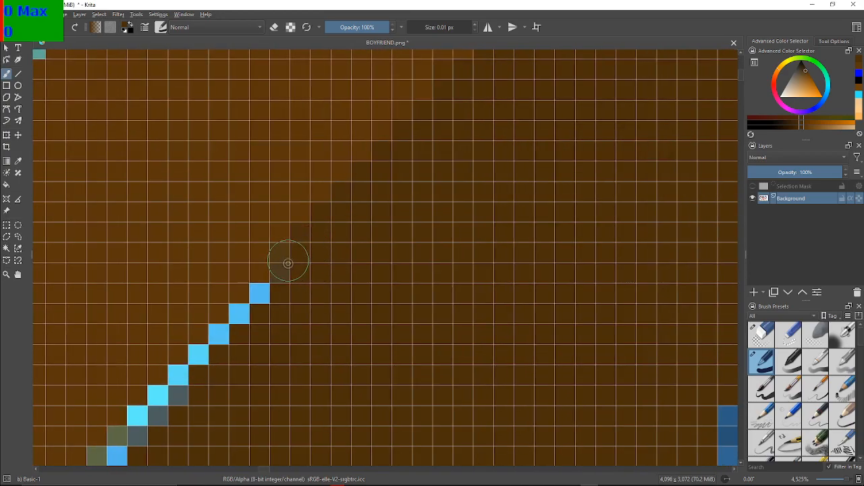
pyautogui.click(268, 297)
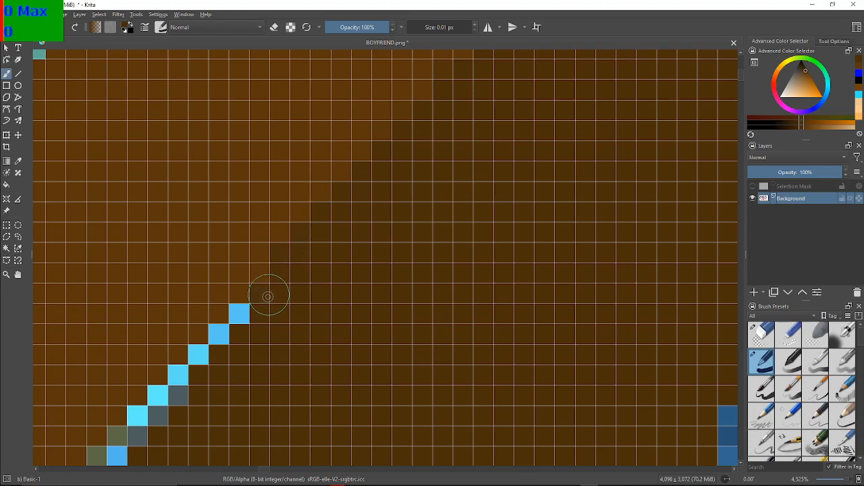
pyautogui.click(247, 314)
pyautogui.click(218, 334)
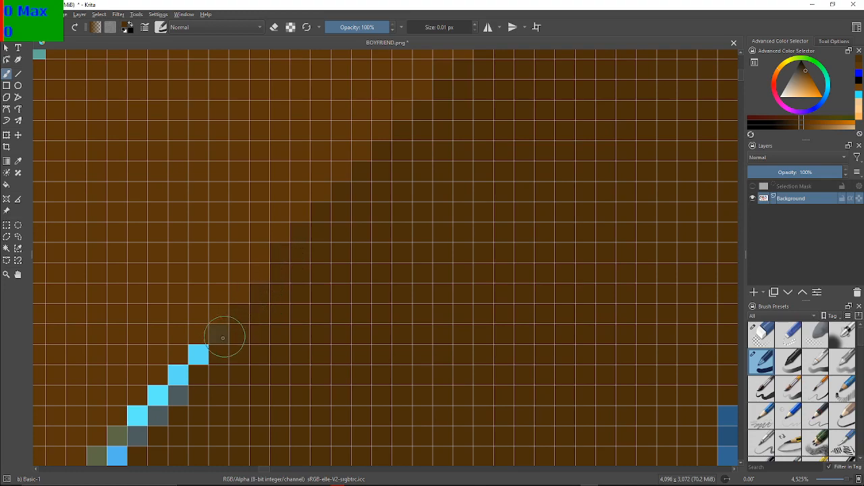
pyautogui.click(207, 359)
pyautogui.click(206, 359)
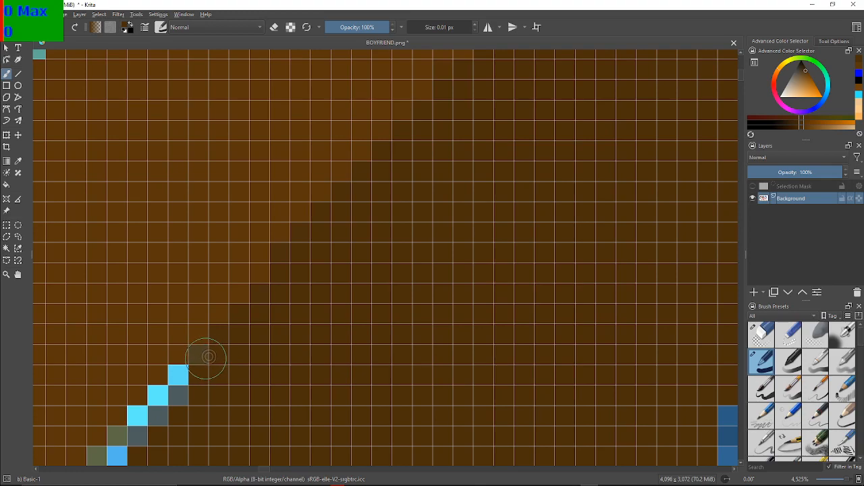
# Continue the dark brown down the diagonal shading line, covering its next light blue pixels and the adjoining grey ones
pyautogui.click(189, 387)
pyautogui.click(188, 388)
pyautogui.click(185, 382)
pyautogui.click(173, 408)
pyautogui.click(166, 403)
pyautogui.click(164, 403)
pyautogui.click(161, 416)
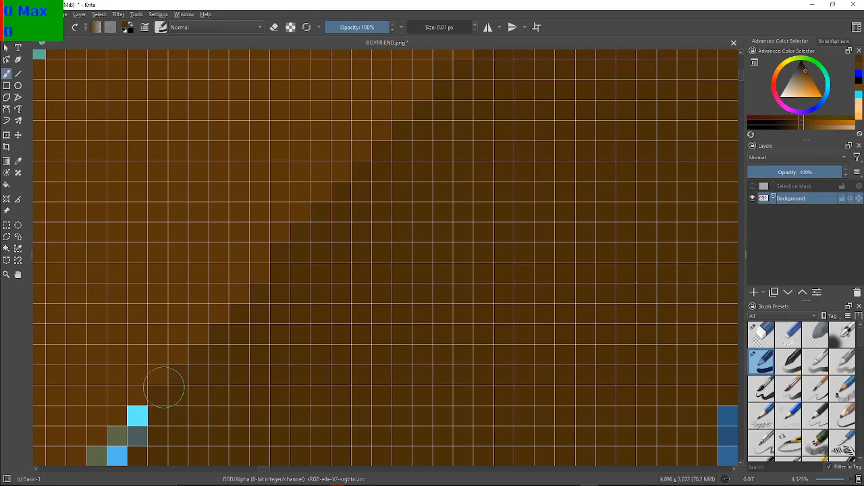
# Cover the light blue, grey and olive pixels in the middle stretch of the diagonal shading line with dark brown
pyautogui.moveTo(162, 388); pyautogui.dragTo(316, 241)
pyautogui.moveTo(365, 296); pyautogui.dragTo(386, 238)
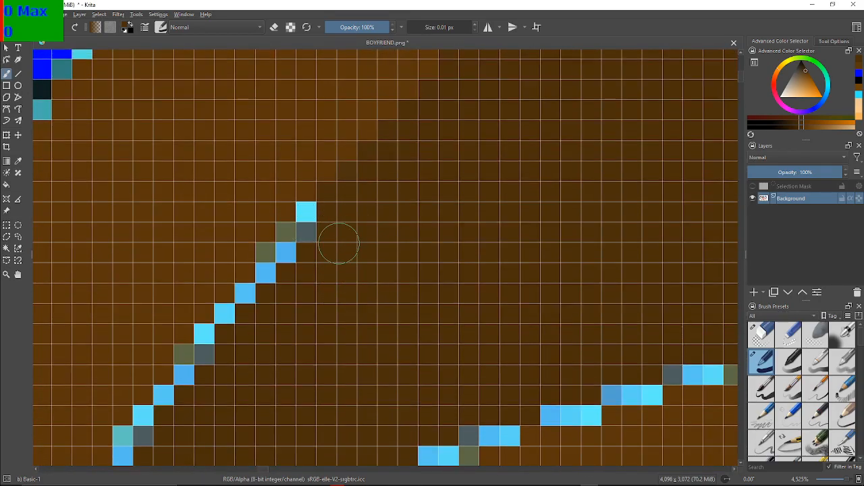
pyautogui.moveTo(314, 228); pyautogui.dragTo(312, 218)
pyautogui.click(293, 246)
pyautogui.click(272, 261)
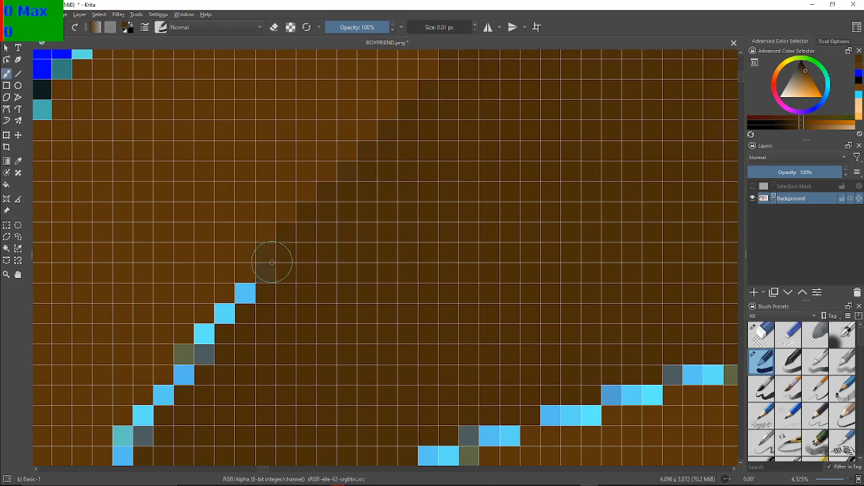
pyautogui.click(250, 293)
pyautogui.click(235, 312)
pyautogui.click(228, 310)
# Paint dark brown over the lower stretch of the diagonal shading line, including its grey and olive edge pixels
pyautogui.click(209, 332)
pyautogui.click(210, 334)
pyautogui.click(206, 347)
pyautogui.click(191, 350)
pyautogui.click(186, 360)
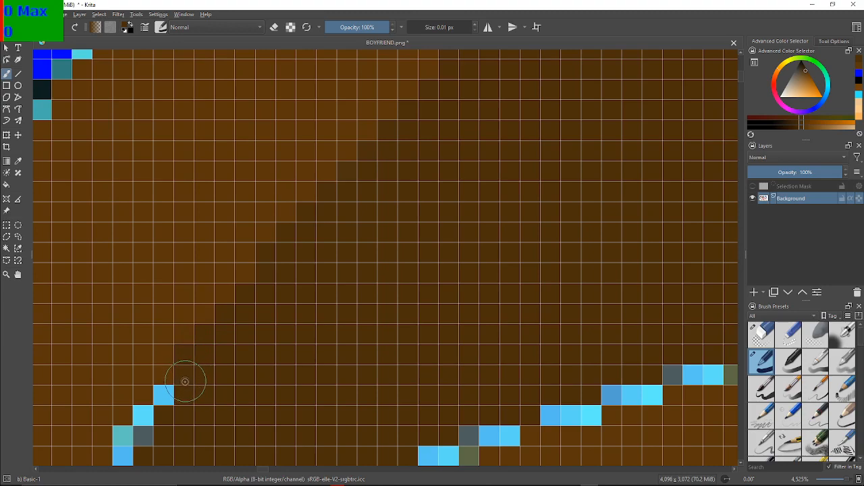
pyautogui.click(166, 395)
pyautogui.click(144, 414)
pyautogui.click(143, 434)
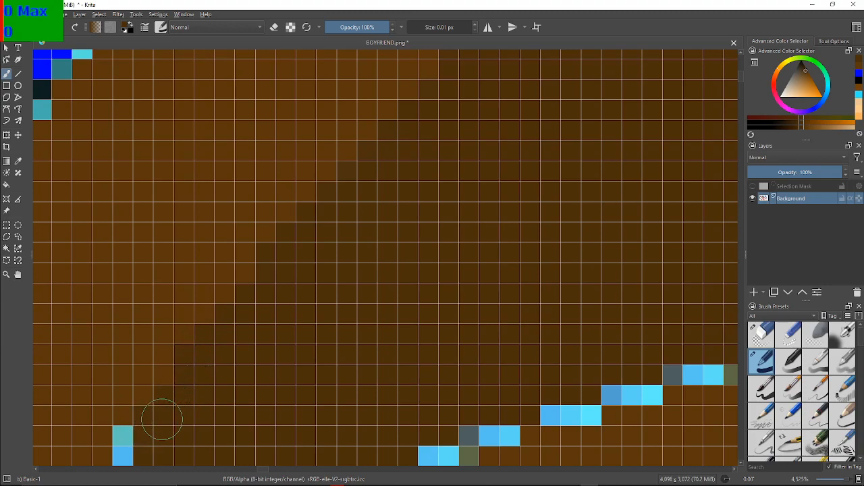
# Cover the bottom end of the diagonal shading line and the first dashes of the lower shading edge with dark brown
pyautogui.moveTo(160, 415); pyautogui.dragTo(309, 241)
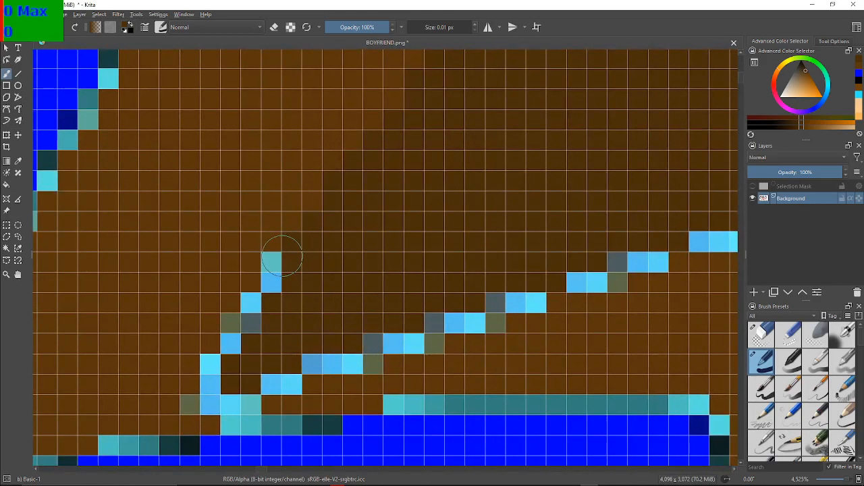
pyautogui.click(283, 273)
pyautogui.click(272, 272)
pyautogui.click(269, 276)
pyautogui.moveTo(272, 280)
pyautogui.mouseDown()
pyautogui.moveTo(231, 340)
pyautogui.moveTo(235, 322)
pyautogui.moveTo(213, 366)
pyautogui.moveTo(214, 394)
pyautogui.moveTo(246, 421)
pyautogui.moveTo(237, 425)
pyautogui.moveTo(244, 406)
pyautogui.moveTo(211, 397)
pyautogui.moveTo(200, 403)
pyautogui.moveTo(256, 392)
pyautogui.moveTo(286, 422)
pyautogui.moveTo(282, 384)
pyautogui.moveTo(315, 363)
pyautogui.moveTo(382, 360)
pyautogui.moveTo(386, 337)
pyautogui.moveTo(413, 345)
pyautogui.mouseUp()
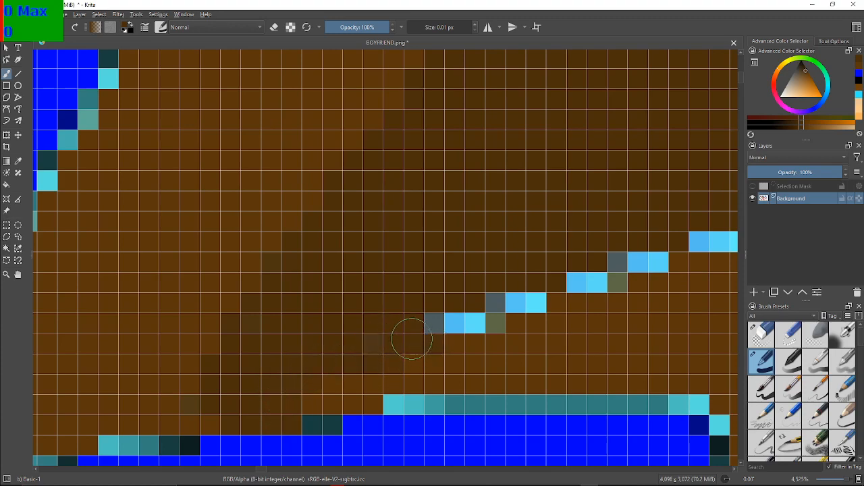
# Undo the last brush strokes around the lower left corner of the hair shading
pyautogui.scroll(-5, 402, 299)
pyautogui.moveTo(400, 299); pyautogui.dragTo(299, 309)
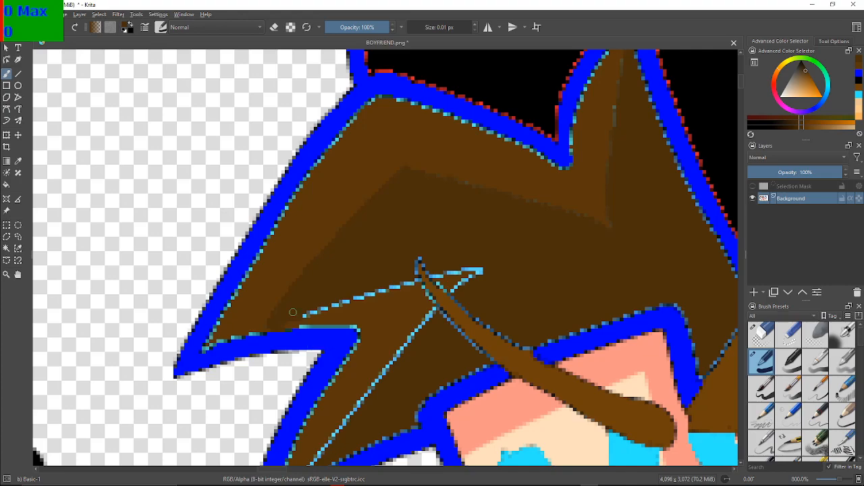
pyautogui.hotkey('ctrl', 'z')
pyautogui.hotkey('ctrl', 'z')
pyautogui.scroll(4, 253, 321)
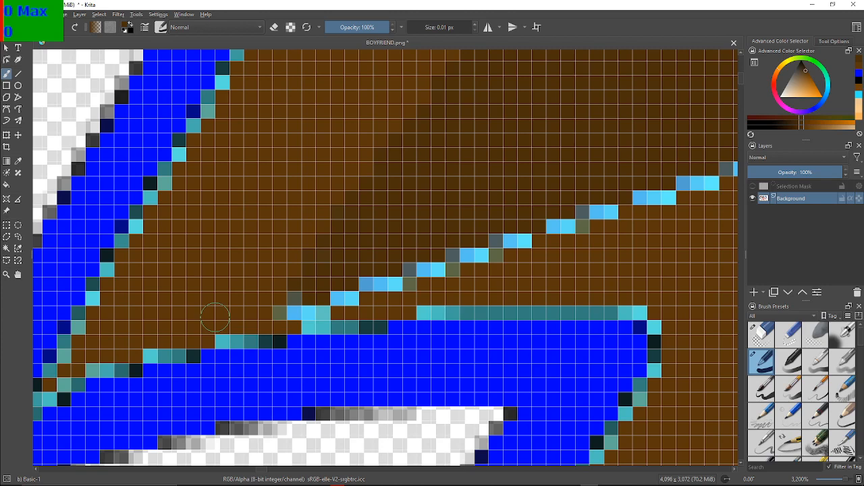
# Repaint the shading corner and the left-hand dashes of the lower shading edge dark brown, sparing the pixels bordering the blue outline
pyautogui.click(296, 304)
pyautogui.click(291, 308)
pyautogui.click(281, 312)
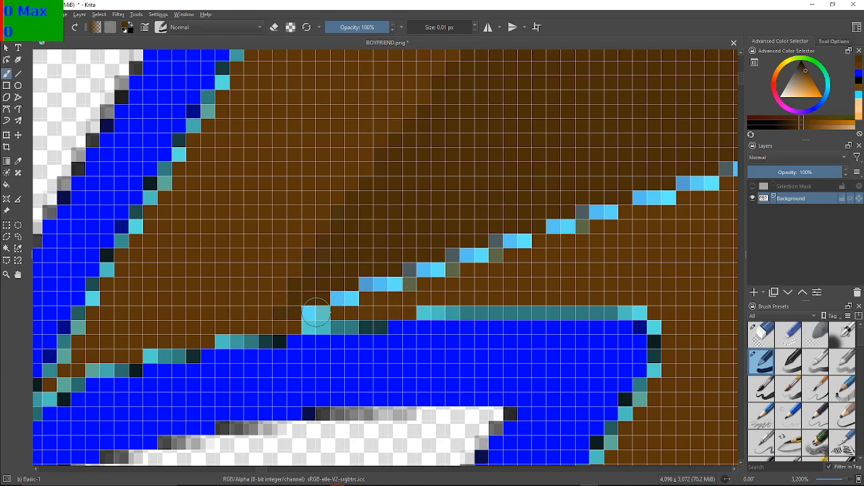
pyautogui.click(343, 295)
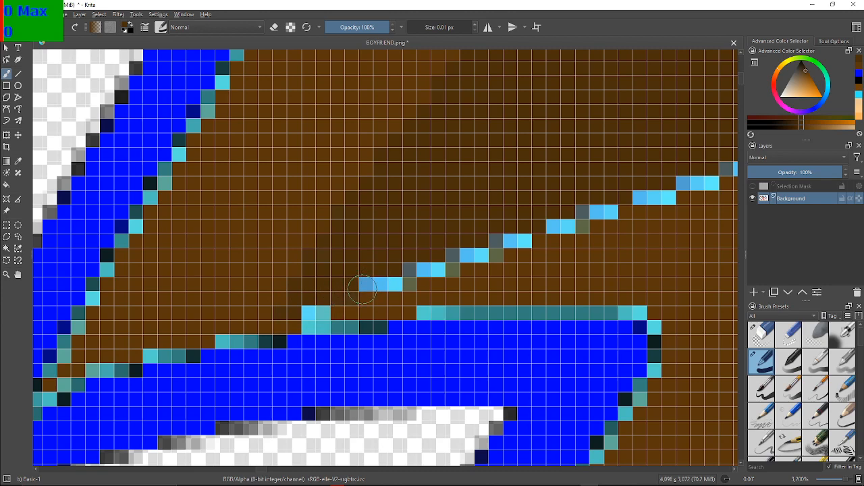
pyautogui.moveTo(363, 289); pyautogui.dragTo(495, 245)
pyautogui.moveTo(500, 241); pyautogui.dragTo(529, 236)
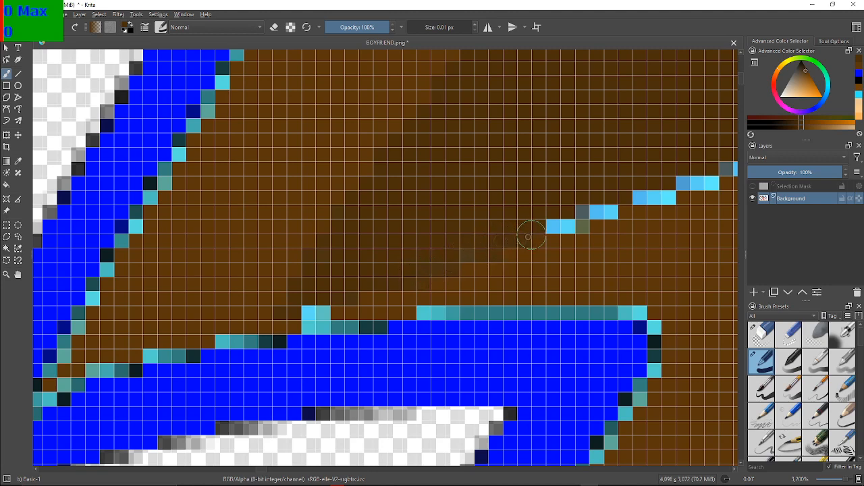
# Paint dark brown over the middle light blue dashes and grey pixels of the lower hair shading edge
pyautogui.scroll(3, 513, 204)
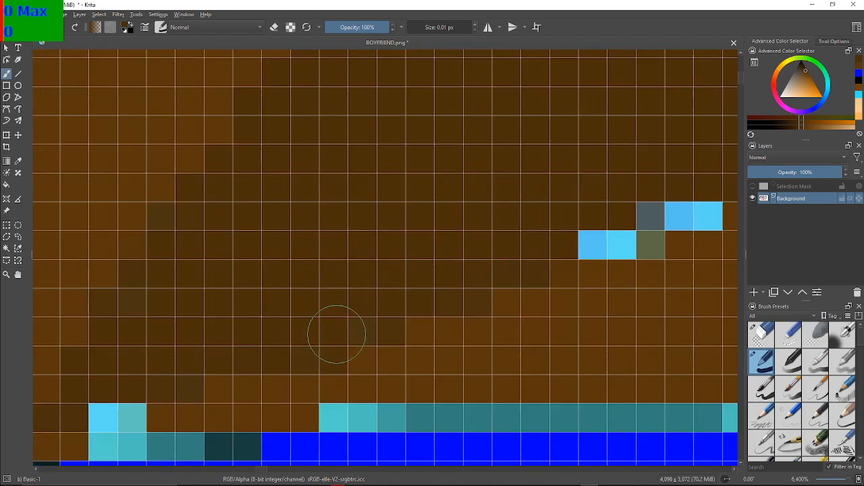
pyautogui.moveTo(582, 96); pyautogui.dragTo(309, 141)
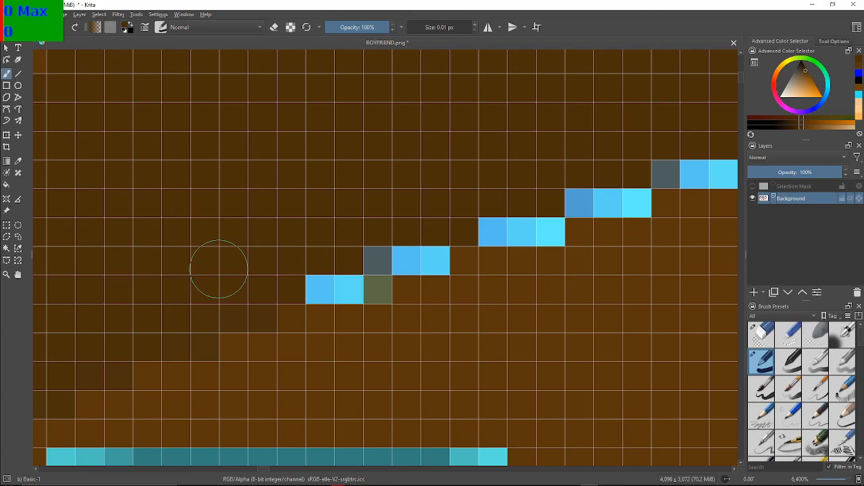
pyautogui.moveTo(331, 271)
pyautogui.mouseDown()
pyautogui.moveTo(366, 277)
pyautogui.moveTo(380, 253)
pyautogui.moveTo(437, 250)
pyautogui.moveTo(427, 254)
pyautogui.moveTo(413, 255)
pyautogui.moveTo(437, 228)
pyautogui.moveTo(493, 209)
pyautogui.moveTo(488, 229)
pyautogui.moveTo(530, 234)
pyautogui.moveTo(507, 226)
pyautogui.mouseUp()
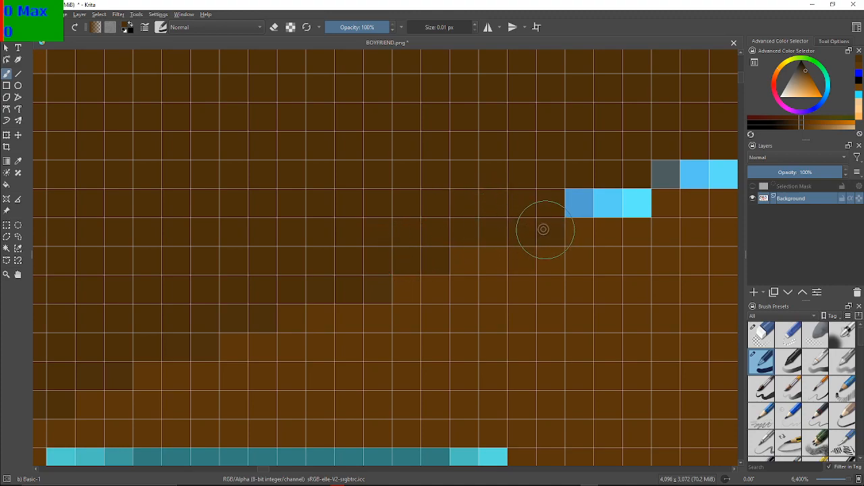
pyautogui.moveTo(594, 198)
pyautogui.mouseDown()
pyautogui.moveTo(641, 202)
pyautogui.moveTo(624, 203)
pyautogui.mouseUp()
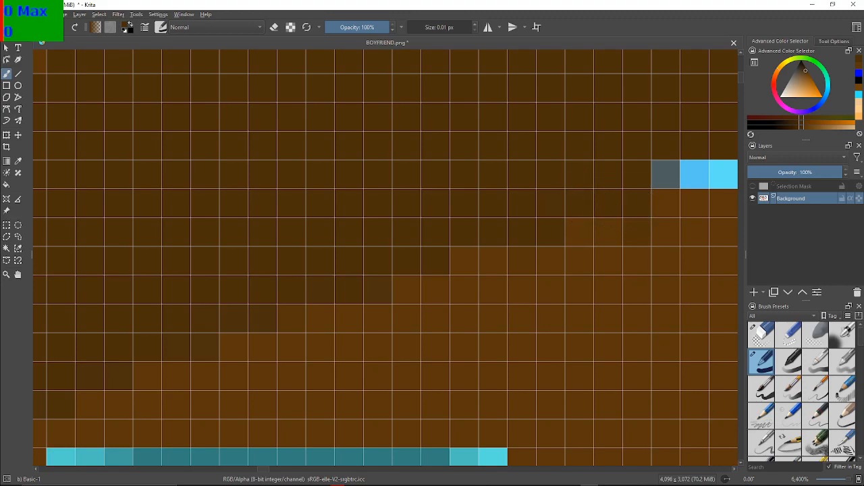
pyautogui.click(445, 482)
# Cover the remaining light blue dashes of the lower shading edge up to the thin brown strand with dark brown
pyautogui.moveTo(662, 122); pyautogui.dragTo(287, 143)
pyautogui.moveTo(267, 304); pyautogui.dragTo(253, 268)
pyautogui.hotkey('ctrl', 'z')
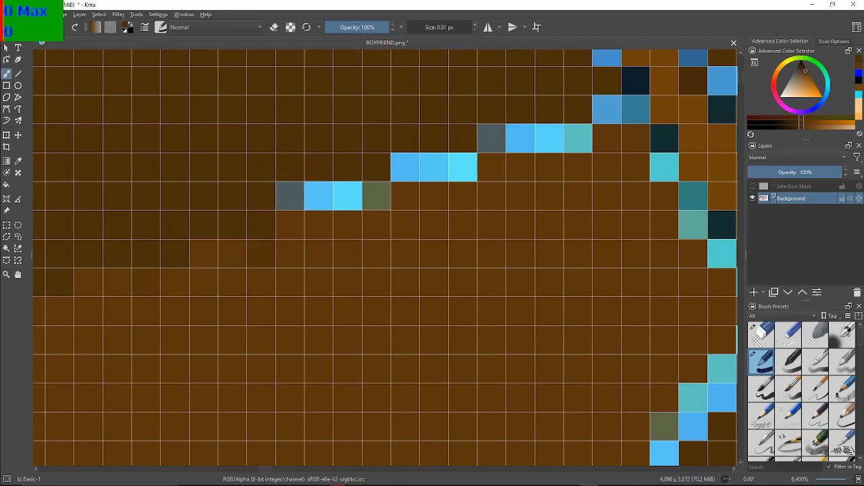
pyautogui.click(262, 261)
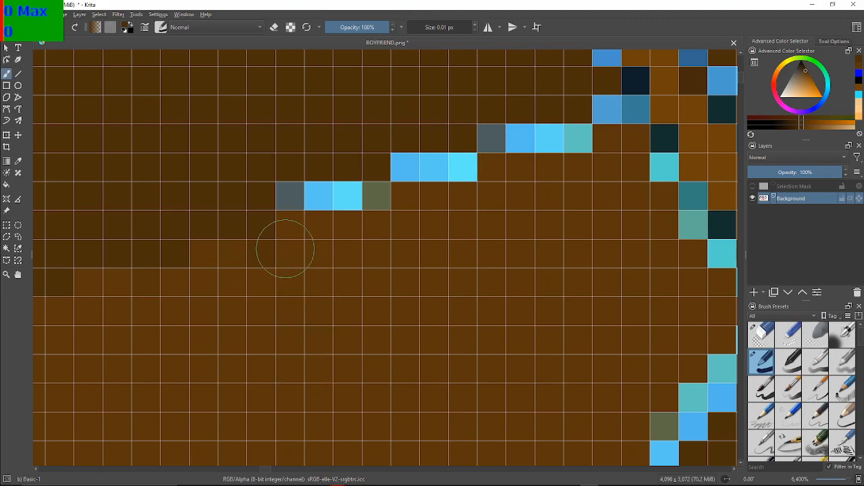
pyautogui.moveTo(283, 190)
pyautogui.mouseDown()
pyautogui.moveTo(369, 198)
pyautogui.moveTo(299, 195)
pyautogui.mouseUp()
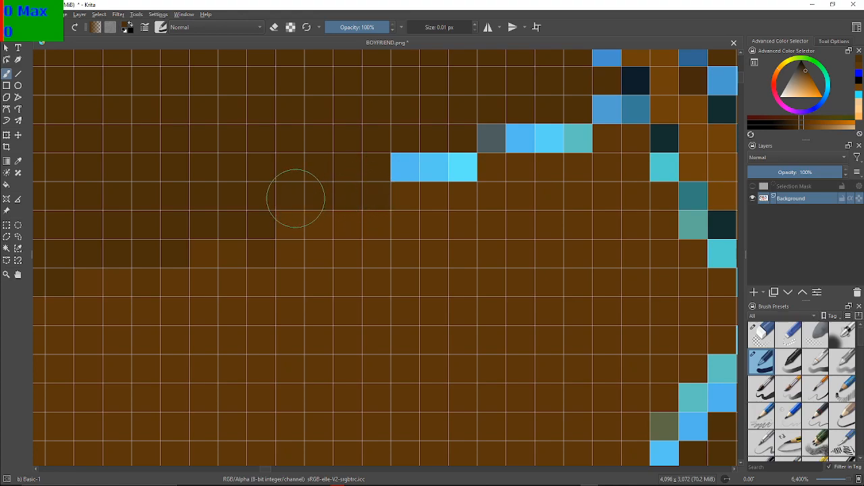
pyautogui.moveTo(411, 166)
pyautogui.mouseDown()
pyautogui.moveTo(459, 169)
pyautogui.moveTo(455, 162)
pyautogui.moveTo(506, 137)
pyautogui.moveTo(565, 141)
pyautogui.moveTo(531, 177)
pyautogui.mouseUp()
pyautogui.moveTo(632, 117); pyautogui.dragTo(428, 264)
pyautogui.scroll(-4, 424, 262)
pyautogui.scroll(1, 430, 261)
pyautogui.scroll(2, 453, 267)
pyautogui.scroll(1, 428, 264)
pyautogui.scroll(-1, 428, 264)
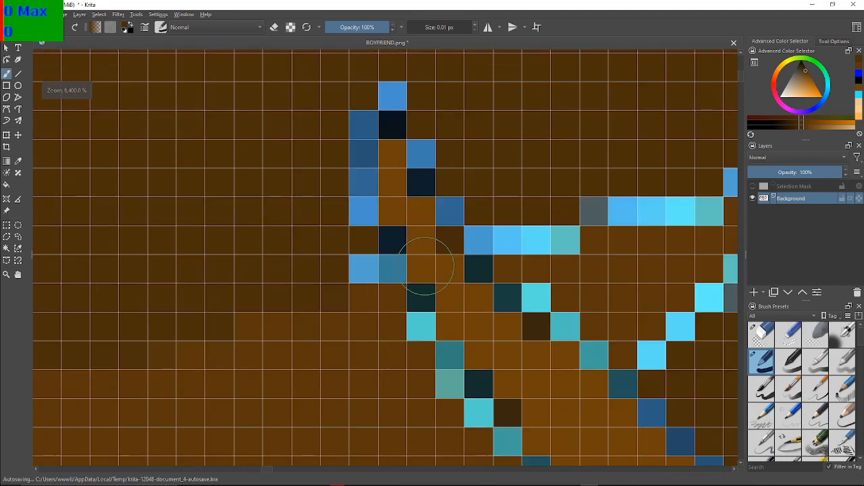
pyautogui.click(408, 300)
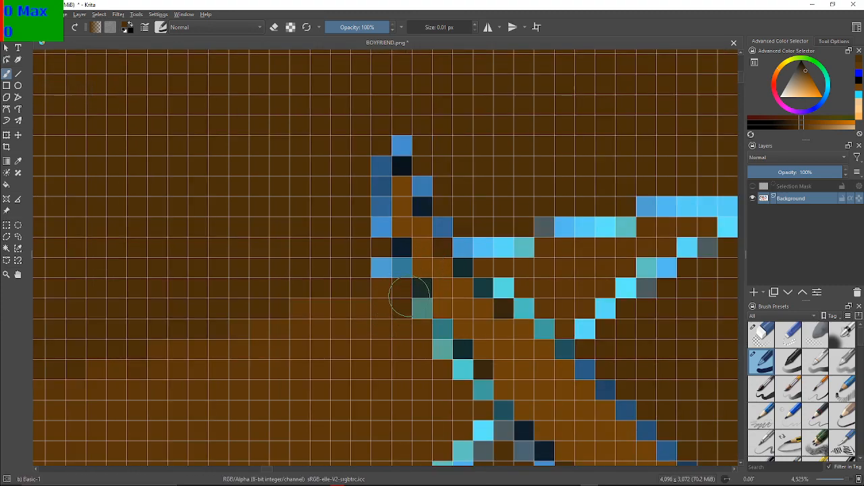
pyautogui.hotkey('ctrl', 'z')
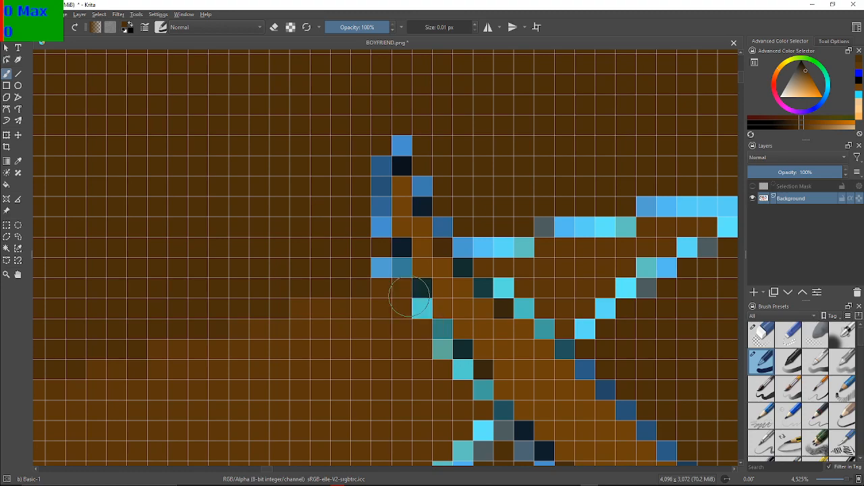
# Paint dark brown over the blue and near-black pixels along the left side and tip of the thin brown strand
pyautogui.scroll(3, 409, 296)
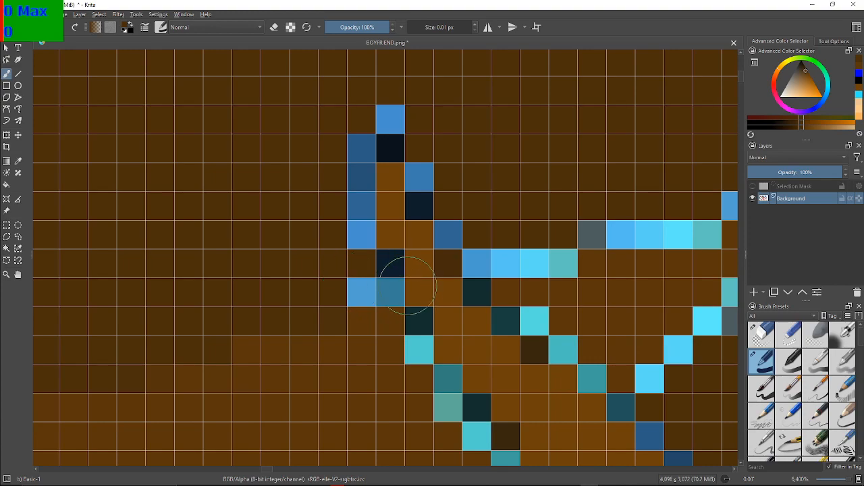
pyautogui.click(378, 279)
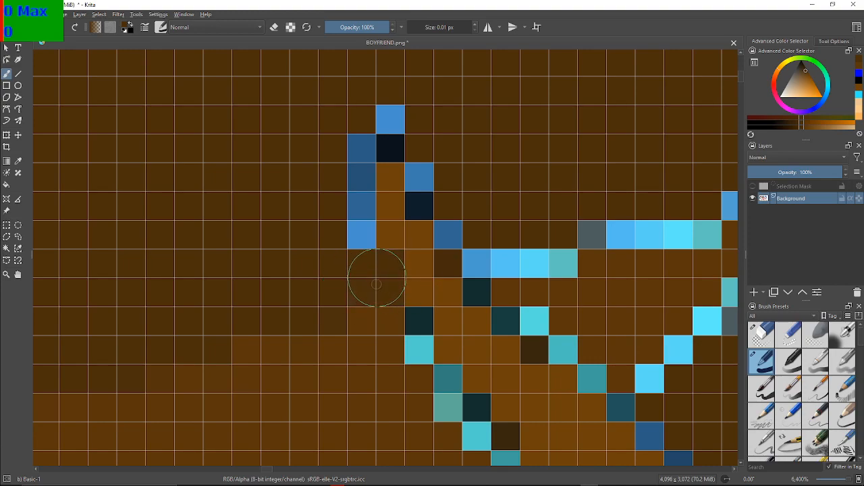
pyautogui.click(341, 221)
pyautogui.click(347, 220)
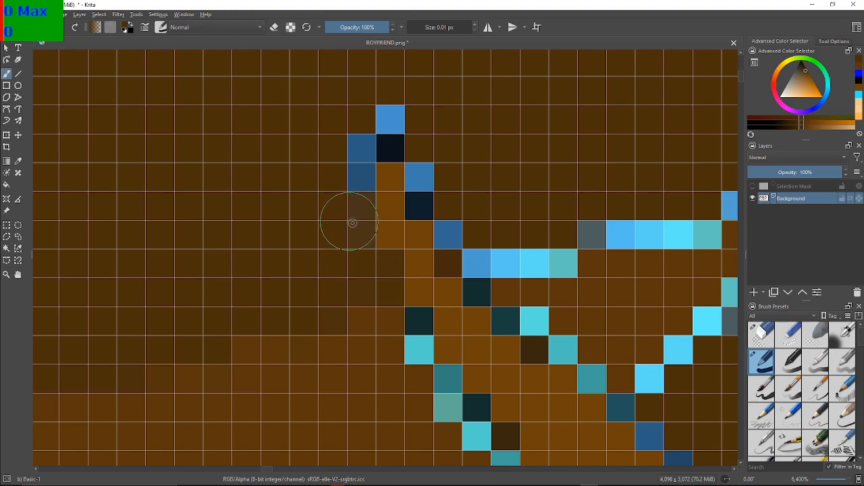
pyautogui.click(351, 166)
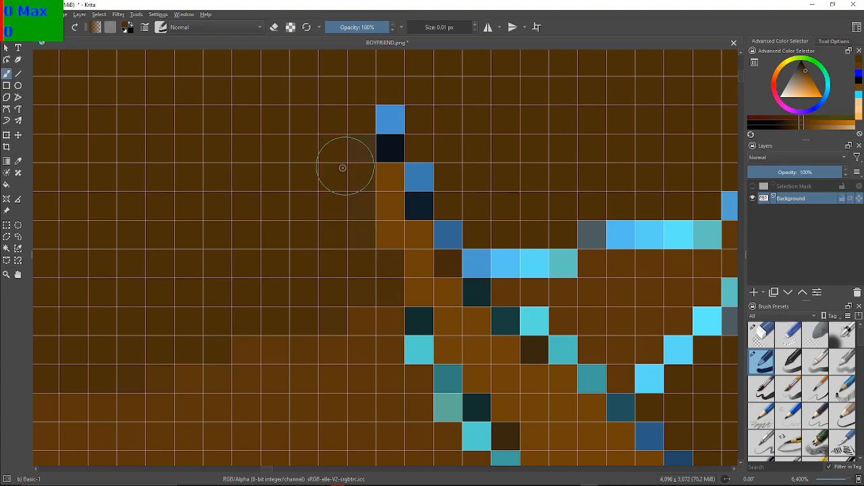
pyautogui.click(390, 104)
pyautogui.click(390, 138)
pyautogui.click(425, 173)
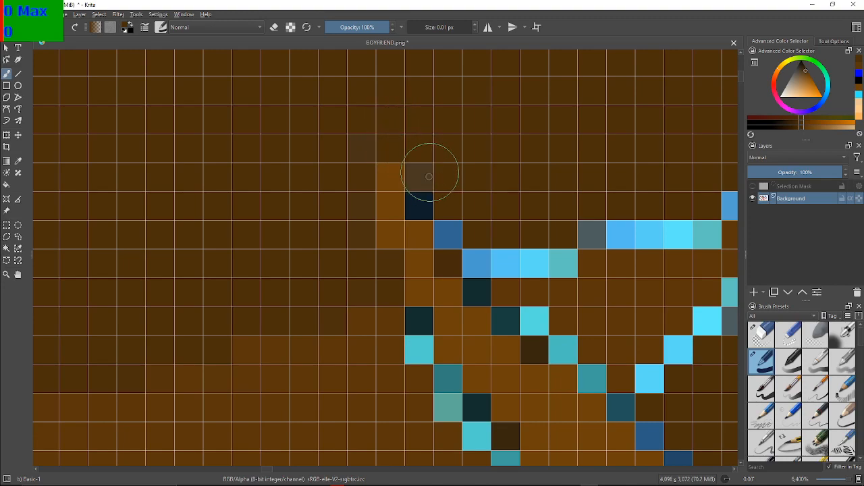
# Cover the near-black and blue pixels on the right side of the strand's tip with dark brown, undoing the stray dab
pyautogui.click(426, 205)
pyautogui.click(393, 205)
pyautogui.keyDown('ctrl'); pyautogui.click(411, 191); pyautogui.keyUp('ctrl')
pyautogui.click(412, 193)
pyautogui.keyDown('ctrl'); pyautogui.click(405, 201); pyautogui.keyUp('ctrl')
pyautogui.keyDown('ctrl'); pyautogui.click(441, 179); pyautogui.keyUp('ctrl')
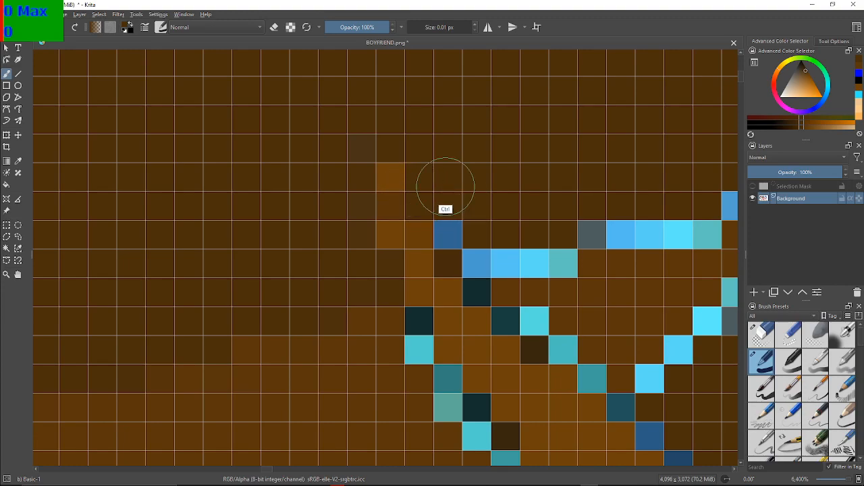
pyautogui.hotkey('ctrl', 'z')
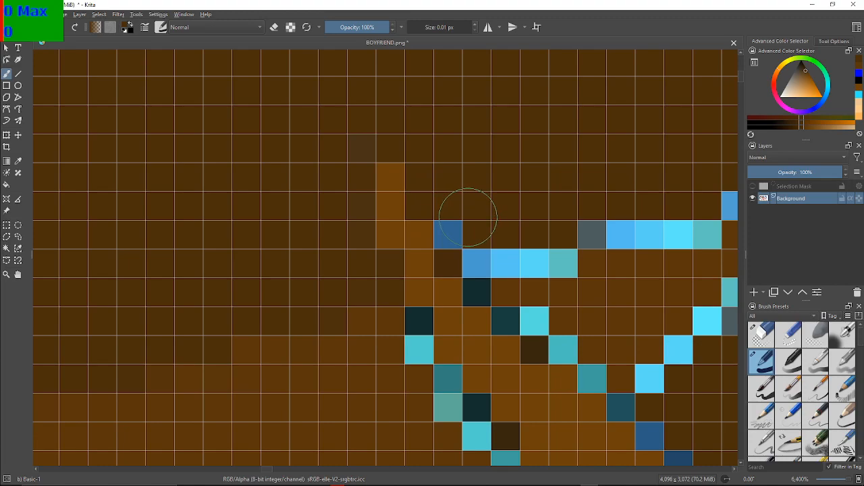
pyautogui.click(461, 226)
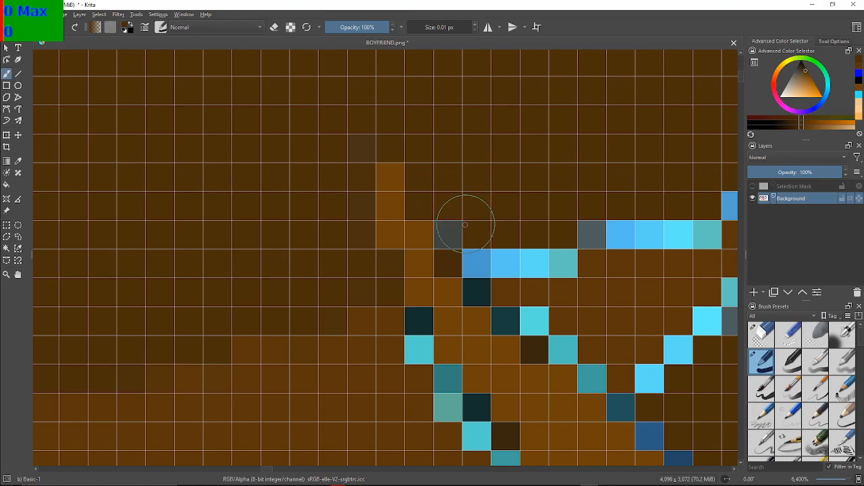
# Paint dark brown over the two rows of light blue dashes just right of the strand's tip
pyautogui.moveTo(480, 247); pyautogui.dragTo(480, 253)
pyautogui.moveTo(365, 143); pyautogui.dragTo(352, 201)
pyautogui.click(497, 251)
pyautogui.click(524, 251)
pyautogui.moveTo(525, 251); pyautogui.dragTo(553, 257)
pyautogui.moveTo(598, 211)
pyautogui.mouseDown()
pyautogui.moveTo(595, 227)
pyautogui.moveTo(655, 225)
pyautogui.moveTo(694, 203)
pyautogui.moveTo(678, 227)
pyautogui.moveTo(698, 225)
pyautogui.moveTo(656, 231)
pyautogui.mouseUp()
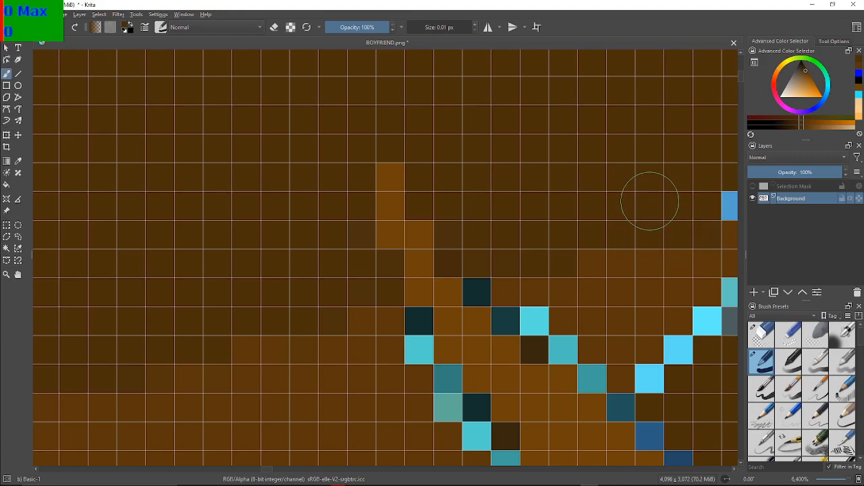
# Paint dark brown over the horizontal row of light blue pixels right of the strand's tip and the pair below its far end
pyautogui.moveTo(648, 193); pyautogui.dragTo(253, 249)
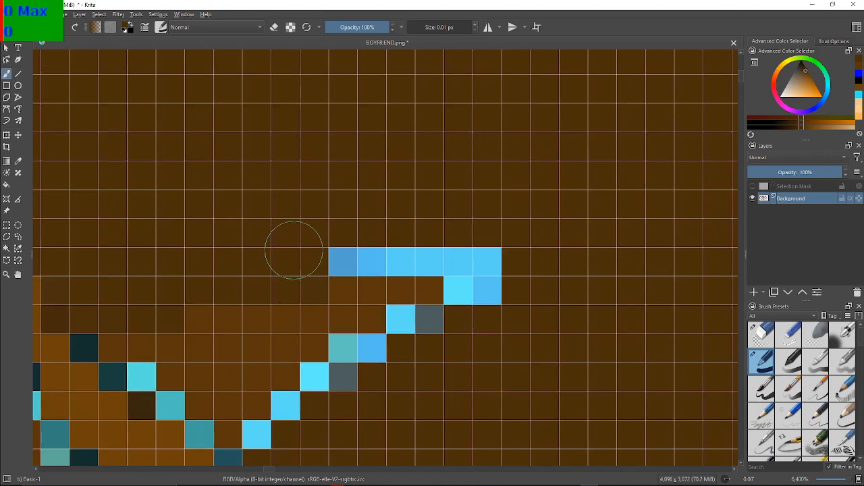
pyautogui.moveTo(338, 250)
pyautogui.mouseDown()
pyautogui.moveTo(482, 254)
pyautogui.moveTo(347, 251)
pyautogui.mouseUp()
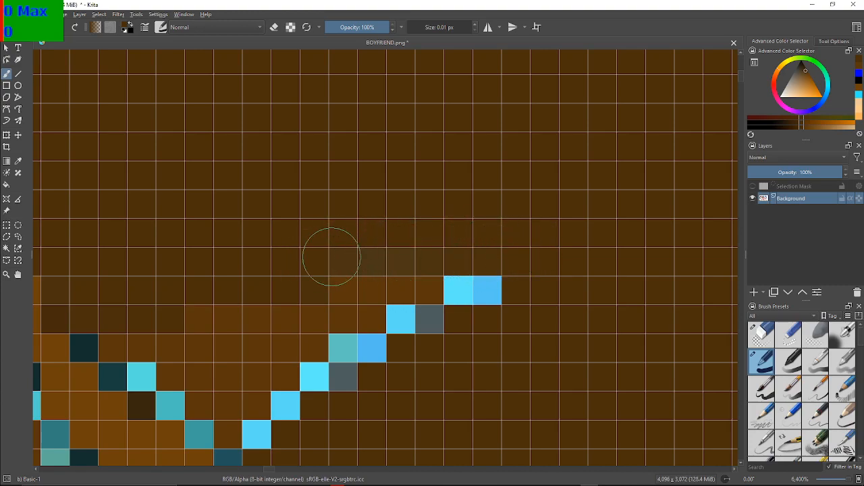
pyautogui.moveTo(447, 251)
pyautogui.mouseDown()
pyautogui.moveTo(489, 282)
pyautogui.moveTo(465, 284)
pyautogui.mouseUp()
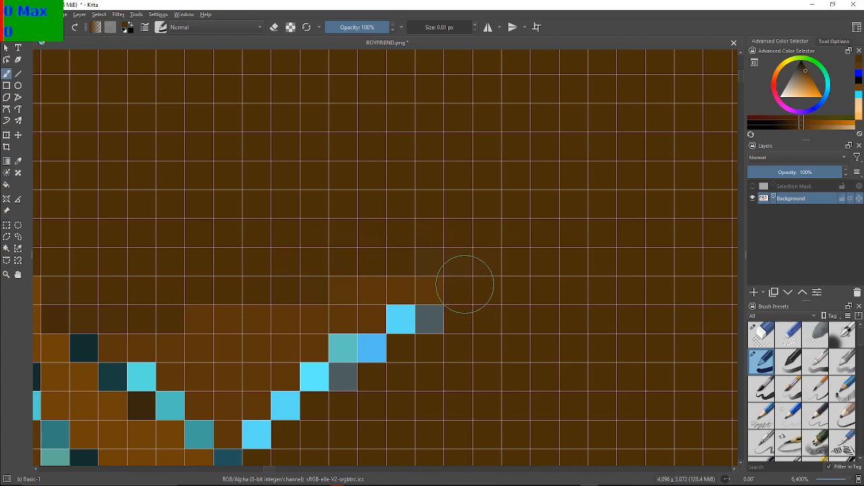
# Cover the stray greyish pixels along the upper shading edge and the vertical shading edge of the tall hair spike with dark brown
pyautogui.scroll(-7, 499, 286)
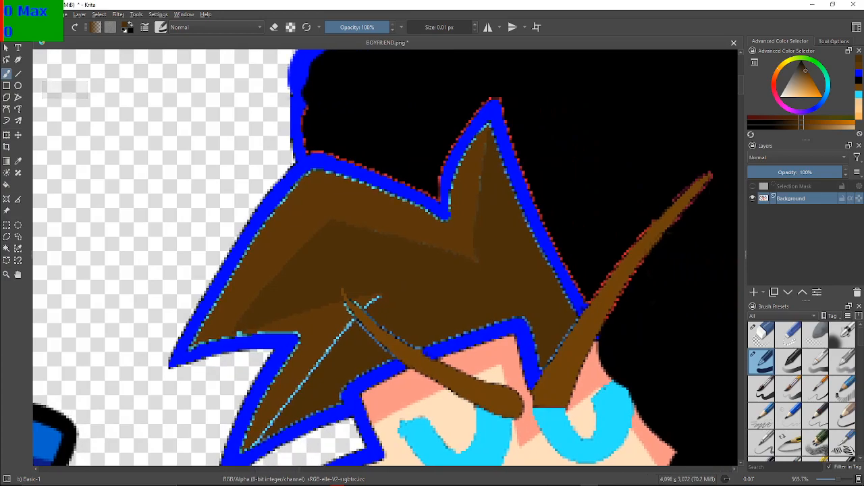
pyautogui.moveTo(409, 226); pyautogui.dragTo(376, 230)
pyautogui.scroll(4, 433, 275)
pyautogui.moveTo(433, 275); pyautogui.dragTo(547, 452)
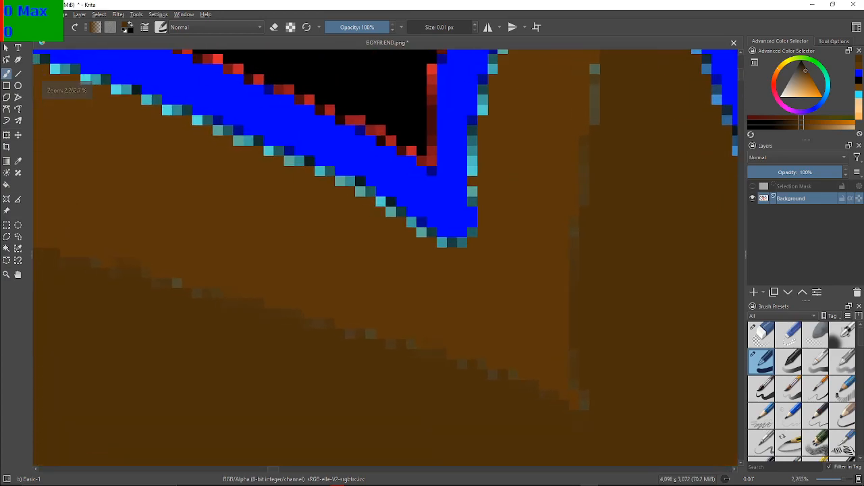
pyautogui.scroll(-3, 408, 329)
pyautogui.scroll(6, 291, 312)
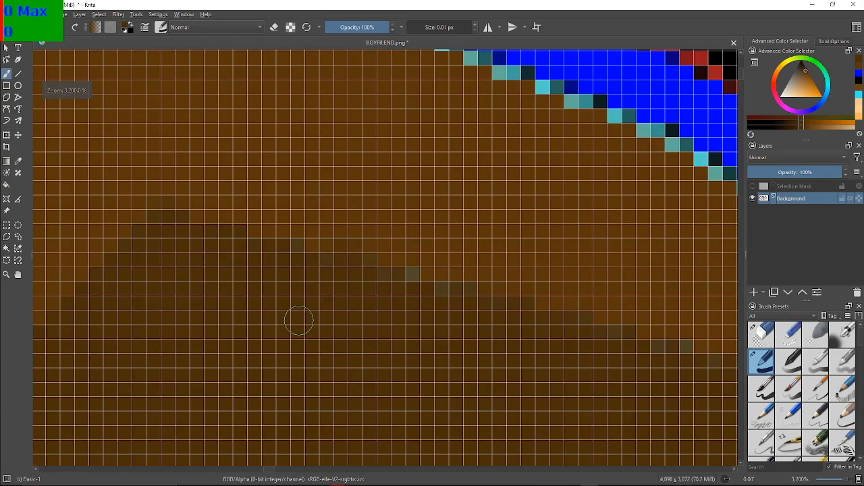
pyautogui.scroll(-3, 299, 324)
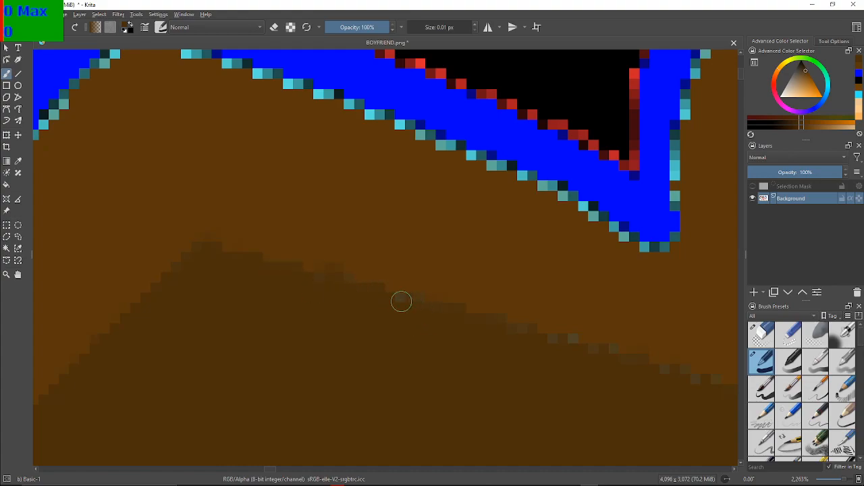
pyautogui.moveTo(622, 314); pyautogui.dragTo(434, 326)
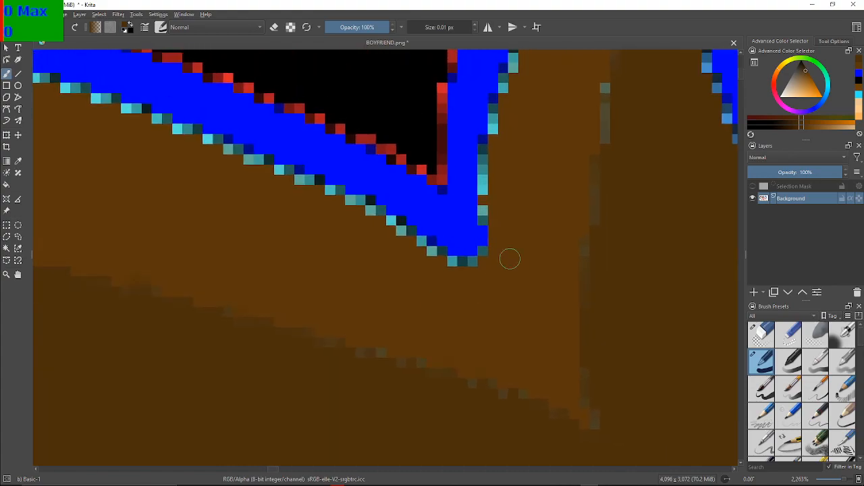
pyautogui.moveTo(561, 183); pyautogui.dragTo(419, 273)
pyautogui.moveTo(465, 179); pyautogui.dragTo(464, 215)
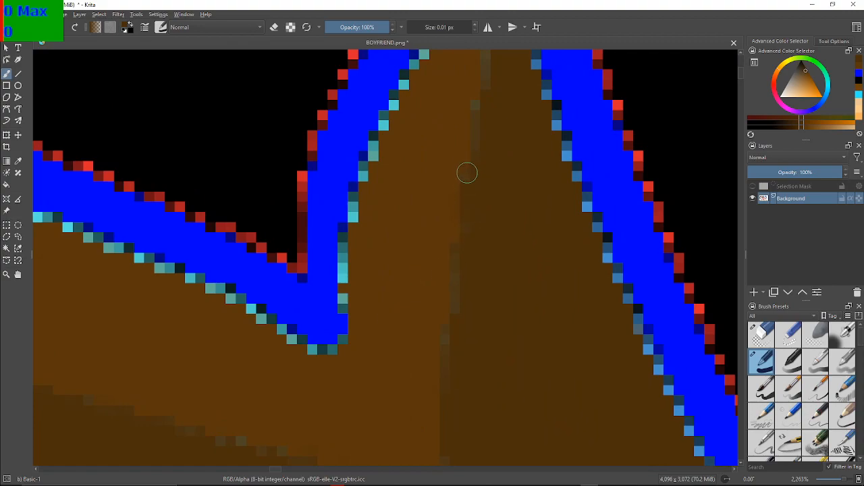
pyautogui.scroll(-4, 495, 267)
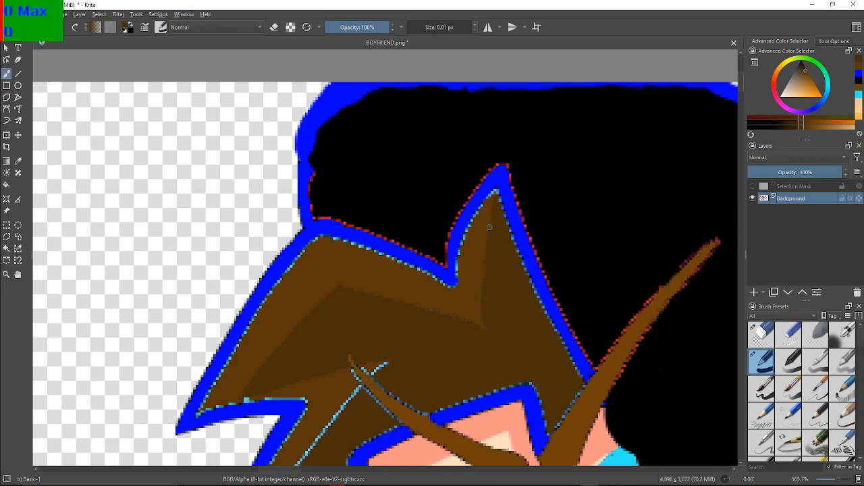
# Examine the hair shading and the area around the thin brown strand for leftover blue pixels
pyautogui.moveTo(528, 361); pyautogui.dragTo(452, 269)
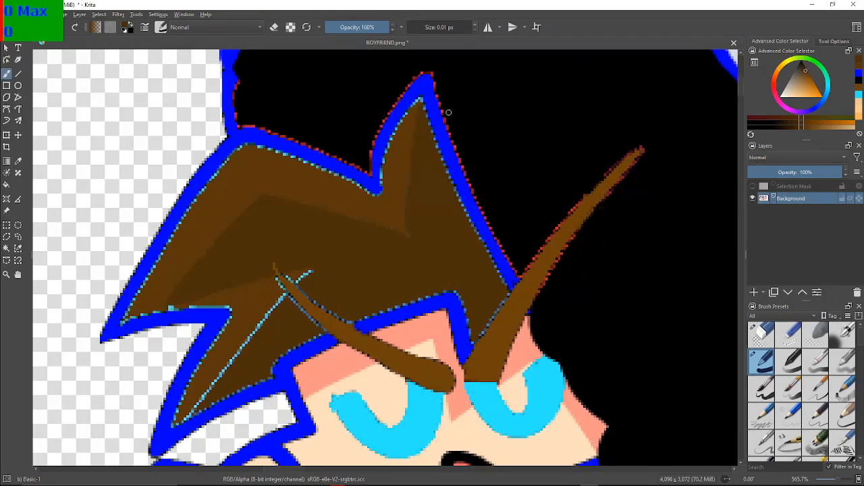
pyautogui.scroll(3, 447, 299)
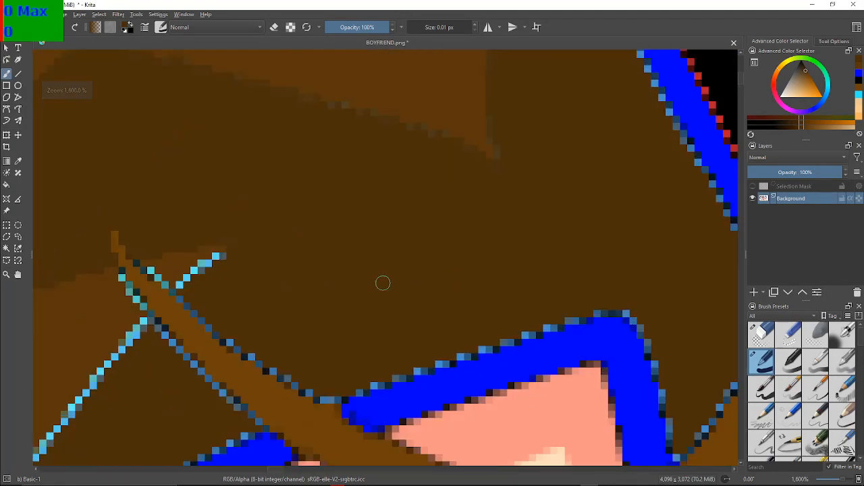
pyautogui.moveTo(304, 298); pyautogui.dragTo(405, 301)
pyautogui.scroll(2, 392, 301)
pyautogui.scroll(-2, 391, 302)
pyautogui.scroll(1, 391, 301)
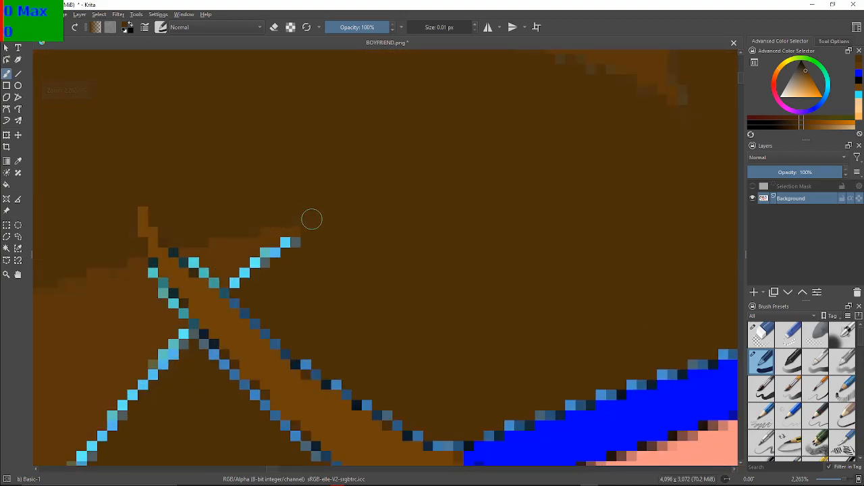
pyautogui.moveTo(297, 222); pyautogui.dragTo(467, 228)
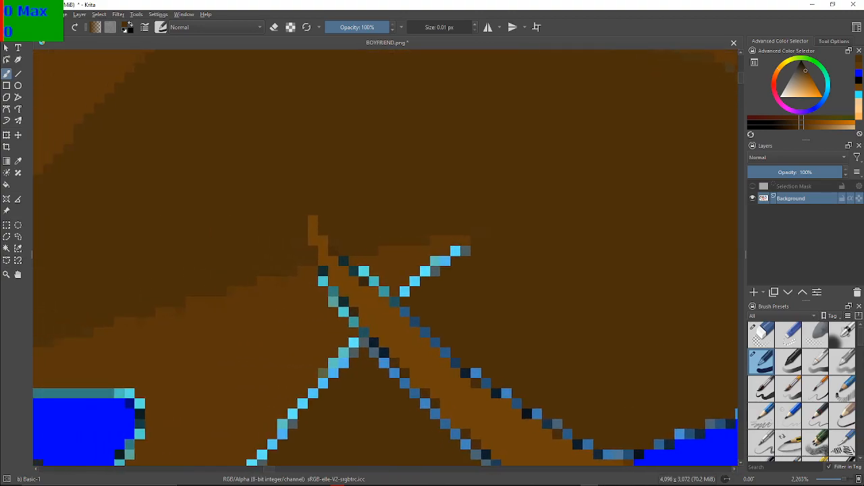
pyautogui.scroll(2, 528, 308)
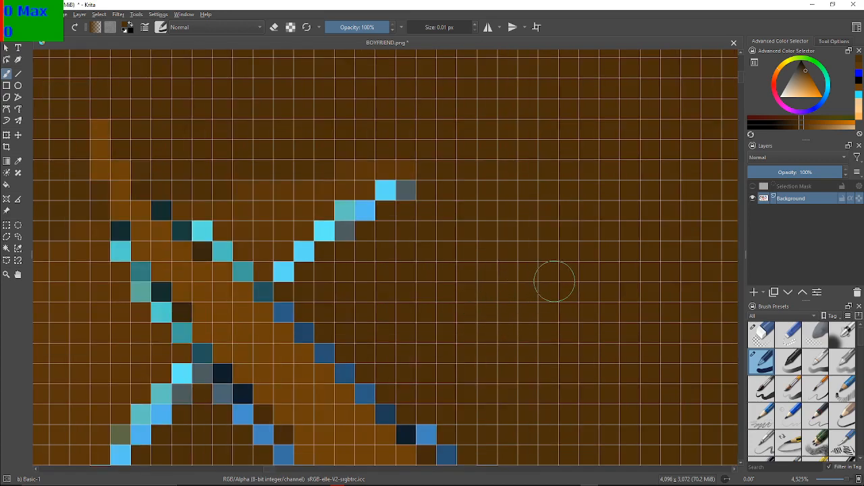
pyautogui.click(324, 352)
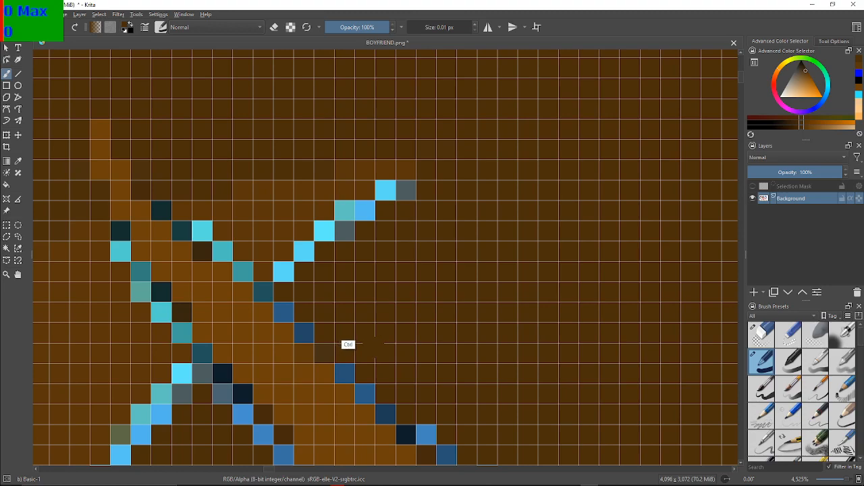
pyautogui.hotkey('ctrl', 'z')
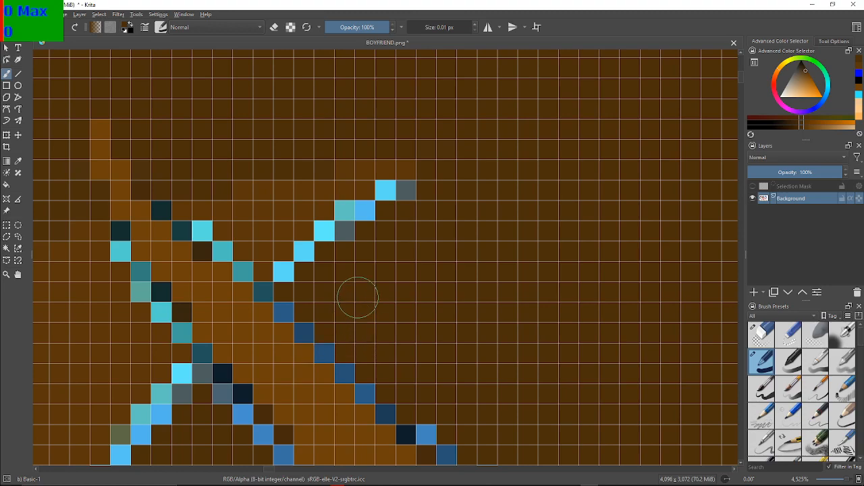
pyautogui.click(406, 191)
pyautogui.click(385, 192)
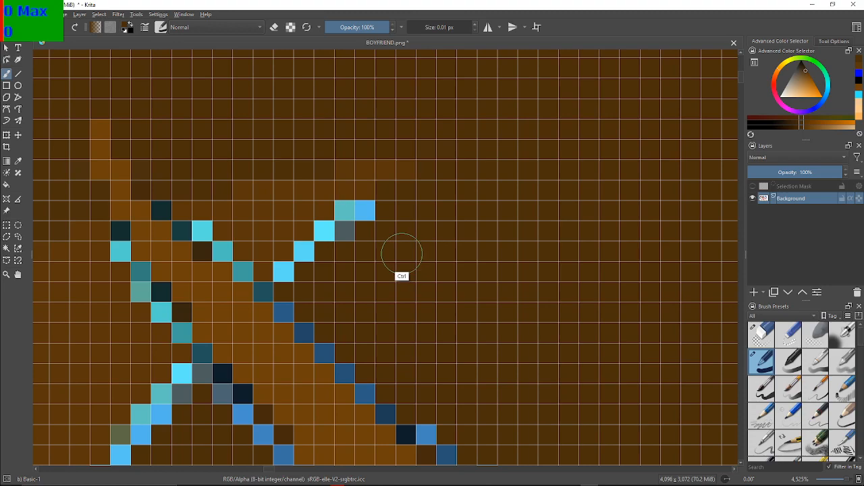
pyautogui.hotkey('ctrl', 'z')
pyautogui.hotkey('ctrl', 'z')
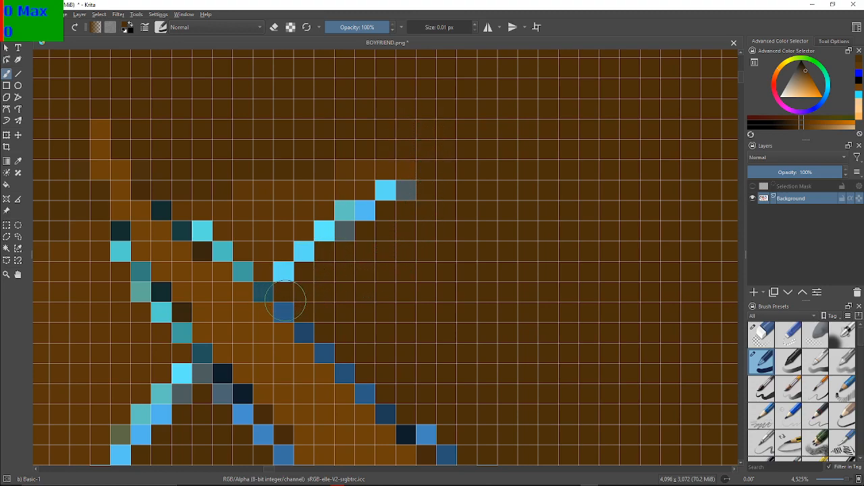
pyautogui.click(264, 295)
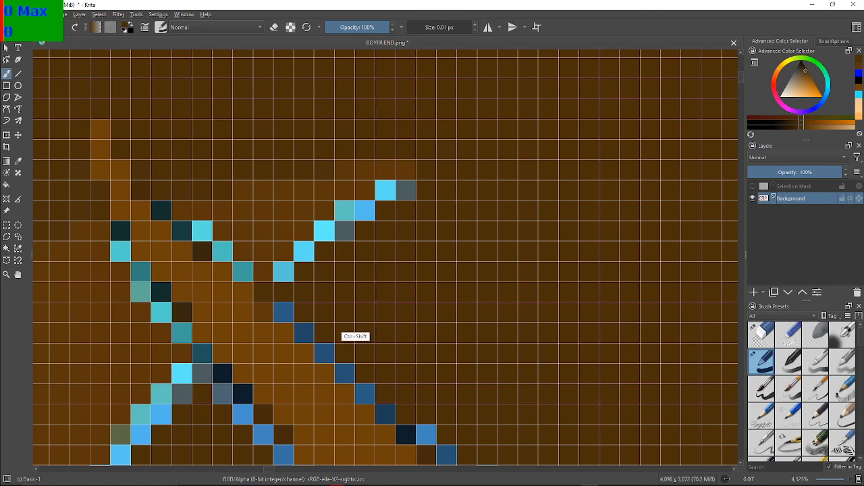
pyautogui.hotkey('ctrl', 'z')
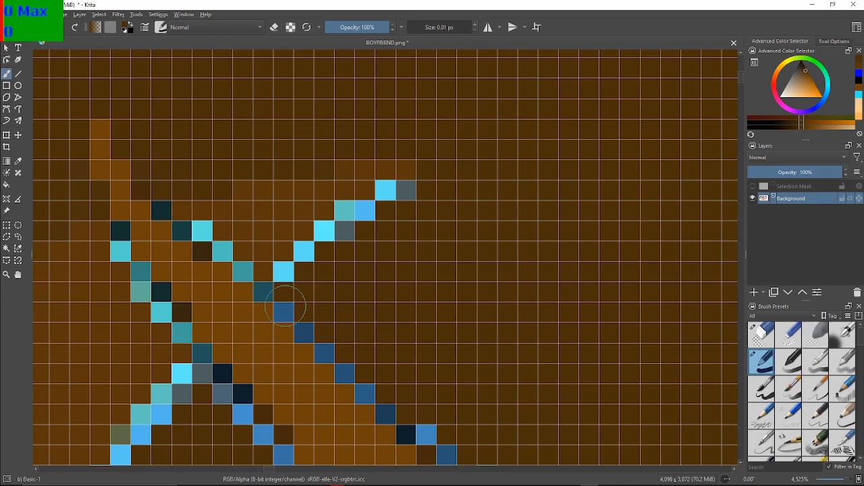
# Paint dark brown over the diagonal run of blue pixels on the brown strand's upper right edge, starting below the light blue branch
pyautogui.click(261, 292)
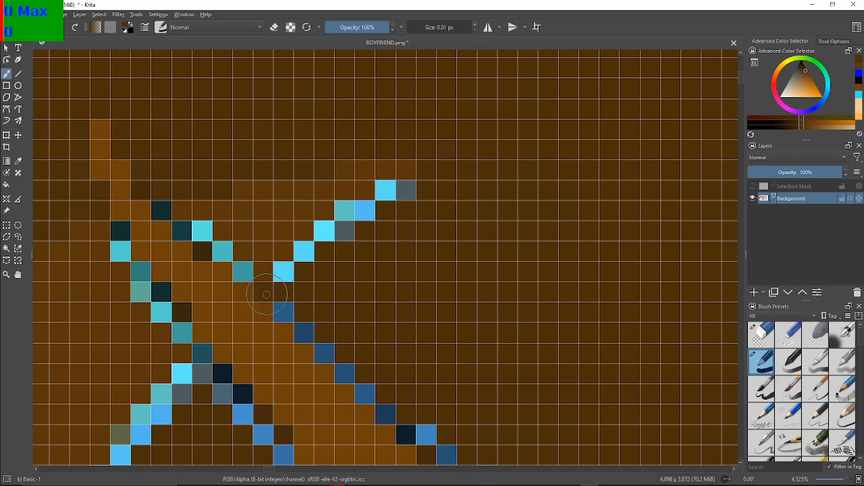
pyautogui.click(293, 304)
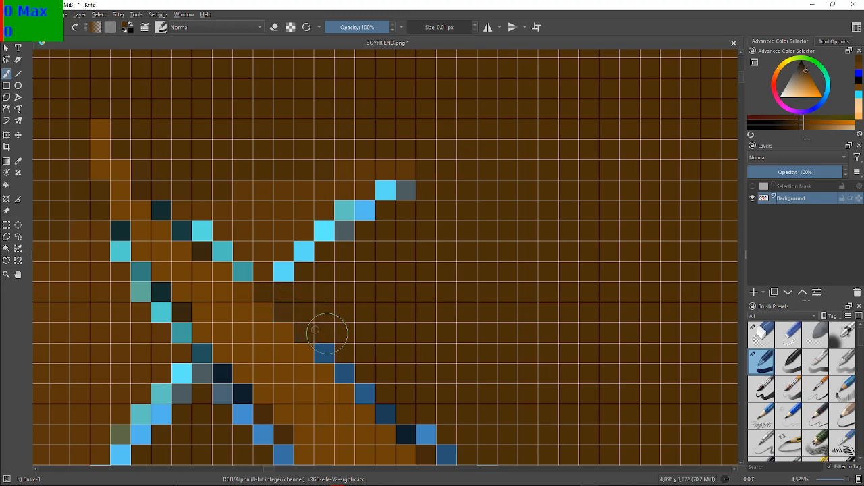
pyautogui.click(333, 346)
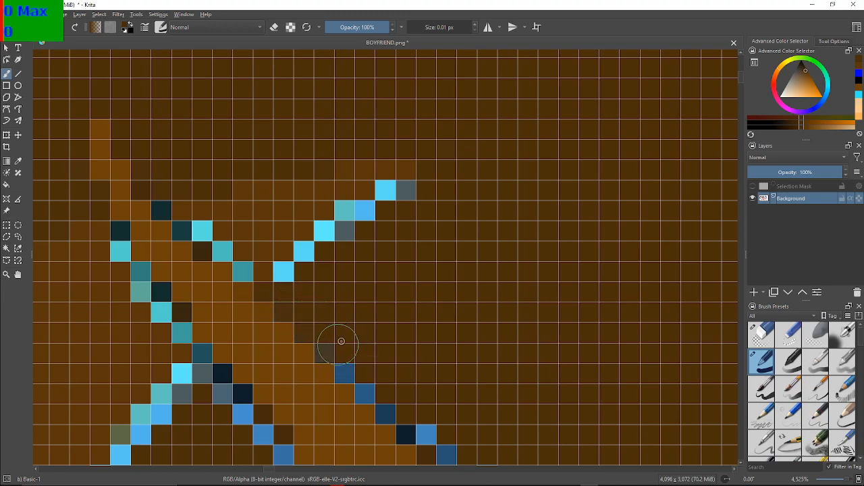
pyautogui.click(353, 364)
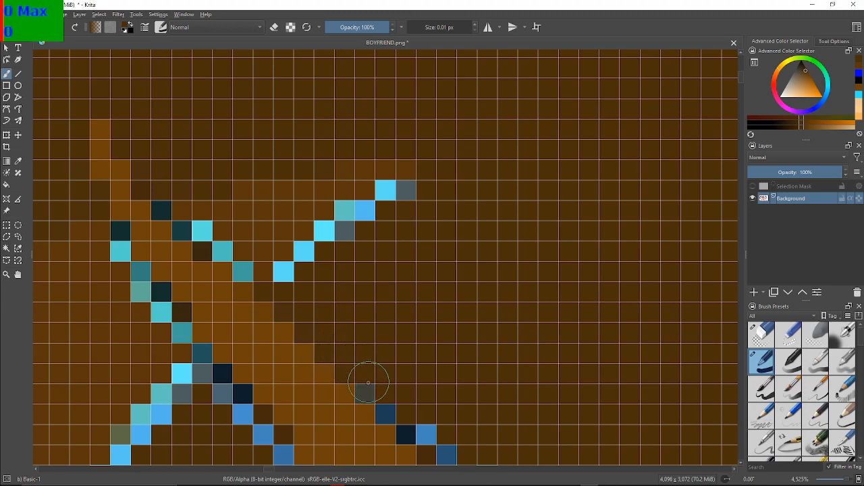
pyautogui.click(364, 391)
pyautogui.click(387, 412)
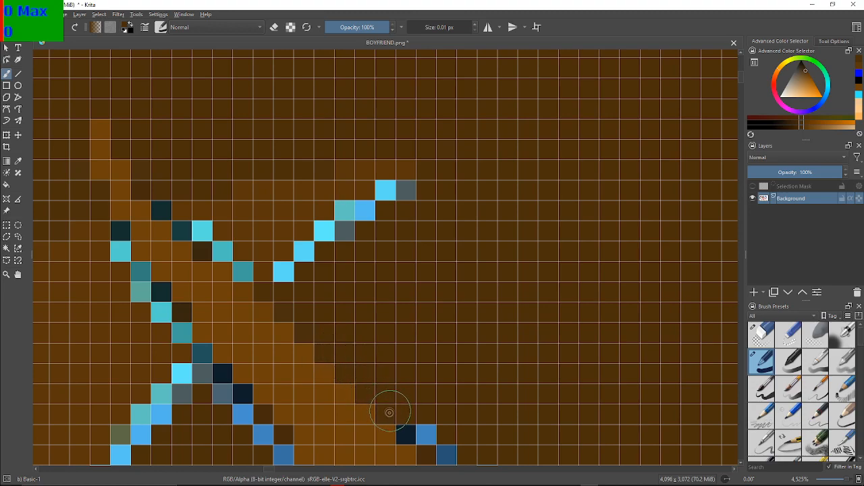
# Cover the remaining blue and near-black pixels of the strand's upper edge with dark brown, down to the start of the blue outline
pyautogui.moveTo(382, 396); pyautogui.dragTo(238, 277)
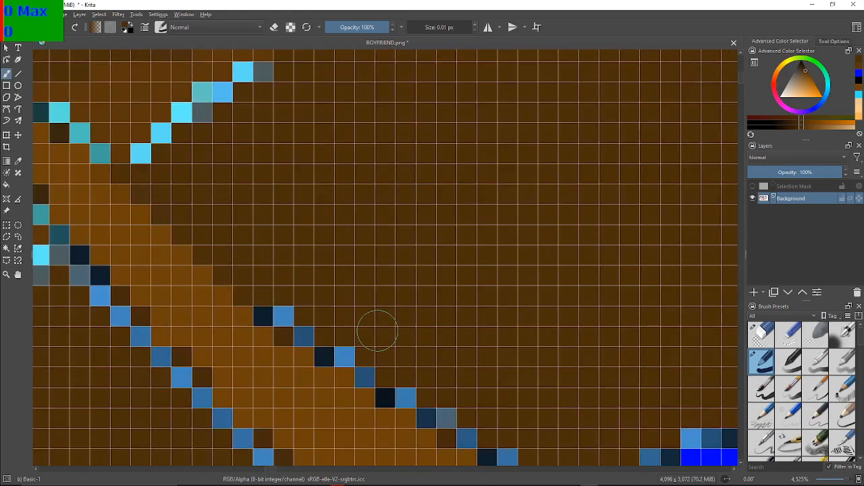
pyautogui.click(284, 314)
pyautogui.click(264, 316)
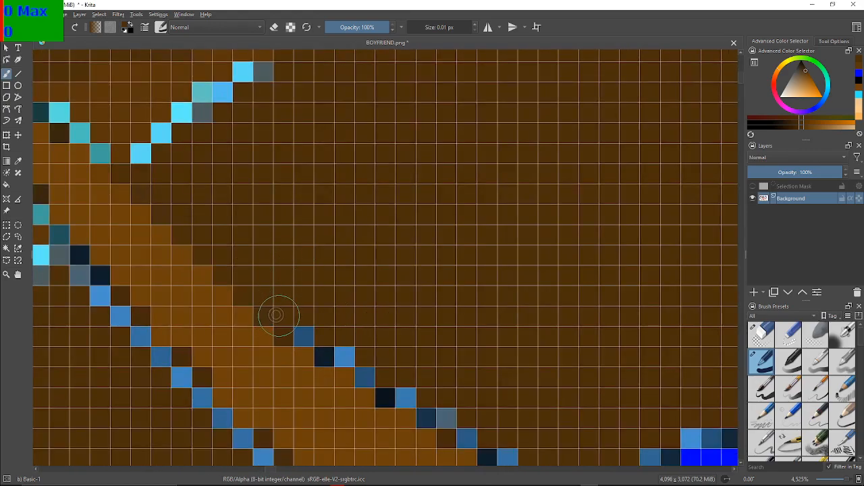
pyautogui.moveTo(303, 323)
pyautogui.mouseDown()
pyautogui.moveTo(339, 314)
pyautogui.moveTo(333, 344)
pyautogui.moveTo(341, 351)
pyautogui.moveTo(331, 350)
pyautogui.moveTo(362, 348)
pyautogui.moveTo(387, 390)
pyautogui.moveTo(443, 411)
pyautogui.moveTo(434, 412)
pyautogui.moveTo(459, 419)
pyautogui.moveTo(468, 434)
pyautogui.moveTo(465, 423)
pyautogui.moveTo(482, 404)
pyautogui.mouseUp()
pyautogui.moveTo(579, 382); pyautogui.dragTo(359, 234)
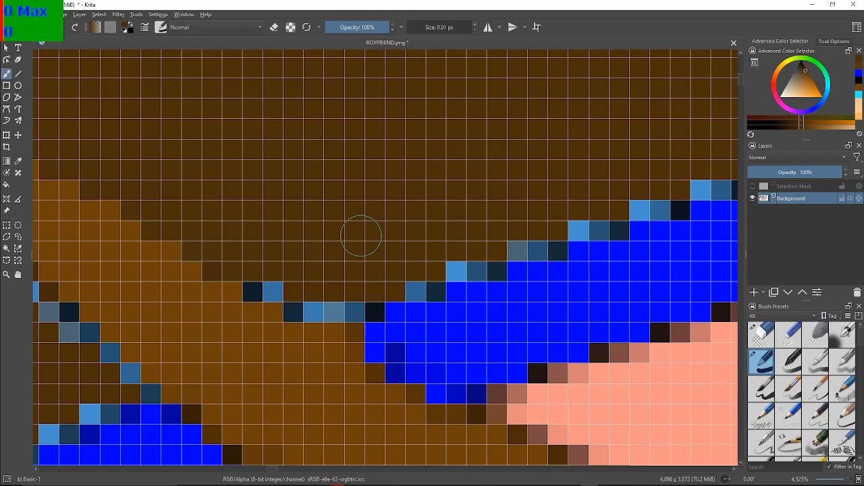
pyautogui.moveTo(264, 292)
pyautogui.mouseDown()
pyautogui.moveTo(287, 289)
pyautogui.moveTo(307, 304)
pyautogui.moveTo(300, 310)
pyautogui.moveTo(363, 304)
pyautogui.moveTo(302, 311)
pyautogui.moveTo(360, 309)
pyautogui.moveTo(401, 284)
pyautogui.moveTo(430, 285)
pyautogui.moveTo(421, 290)
pyautogui.moveTo(477, 266)
pyautogui.moveTo(457, 273)
pyautogui.moveTo(498, 270)
pyautogui.moveTo(487, 270)
pyautogui.mouseUp()
# Paint dark brown over the light blue and near-black pixels along the stepped upper edge of the blue outline above the forehead
pyautogui.moveTo(548, 220)
pyautogui.mouseDown()
pyautogui.moveTo(257, 324)
pyautogui.moveTo(270, 303)
pyautogui.mouseUp()
pyautogui.moveTo(326, 269); pyautogui.dragTo(414, 219)
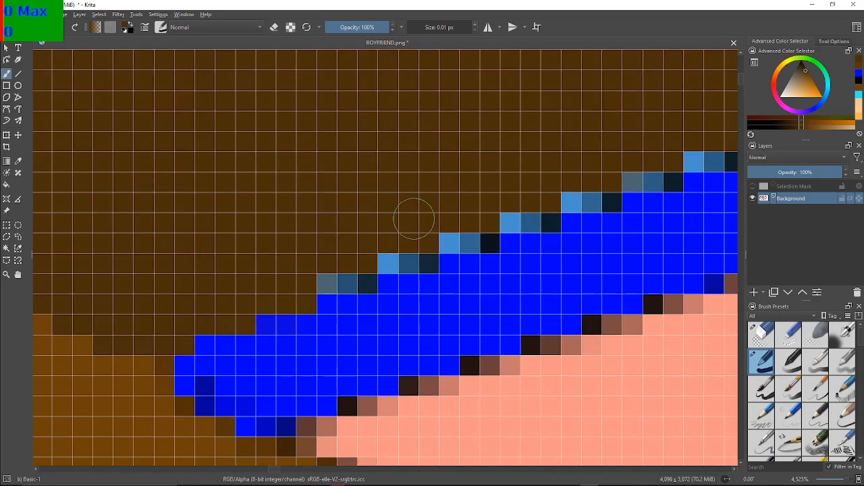
pyautogui.moveTo(328, 271)
pyautogui.mouseDown()
pyautogui.moveTo(367, 286)
pyautogui.moveTo(390, 247)
pyautogui.moveTo(387, 259)
pyautogui.moveTo(411, 252)
pyautogui.moveTo(426, 264)
pyautogui.moveTo(449, 237)
pyautogui.moveTo(486, 247)
pyautogui.moveTo(492, 239)
pyautogui.mouseUp()
pyautogui.moveTo(518, 200)
pyautogui.mouseDown()
pyautogui.moveTo(554, 216)
pyautogui.moveTo(578, 180)
pyautogui.moveTo(579, 197)
pyautogui.moveTo(599, 201)
pyautogui.mouseUp()
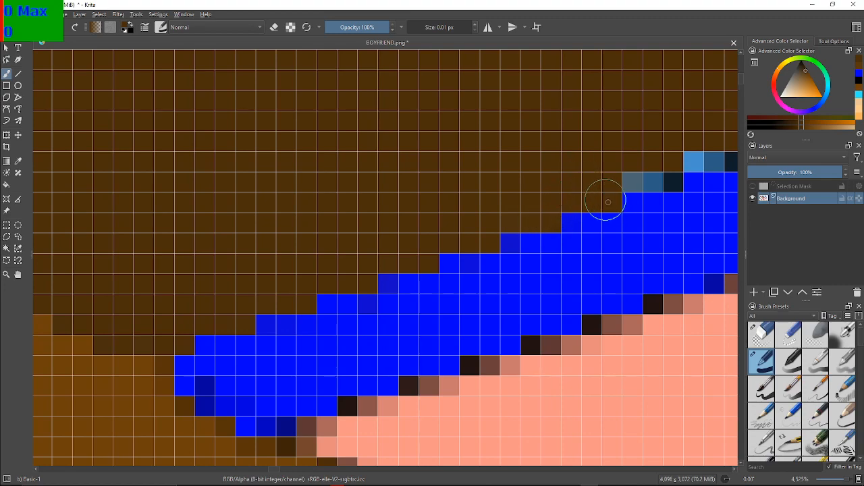
pyautogui.moveTo(659, 150); pyautogui.dragTo(243, 315)
pyautogui.moveTo(292, 295)
pyautogui.mouseDown()
pyautogui.moveTo(356, 262)
pyautogui.moveTo(467, 168)
pyautogui.mouseUp()
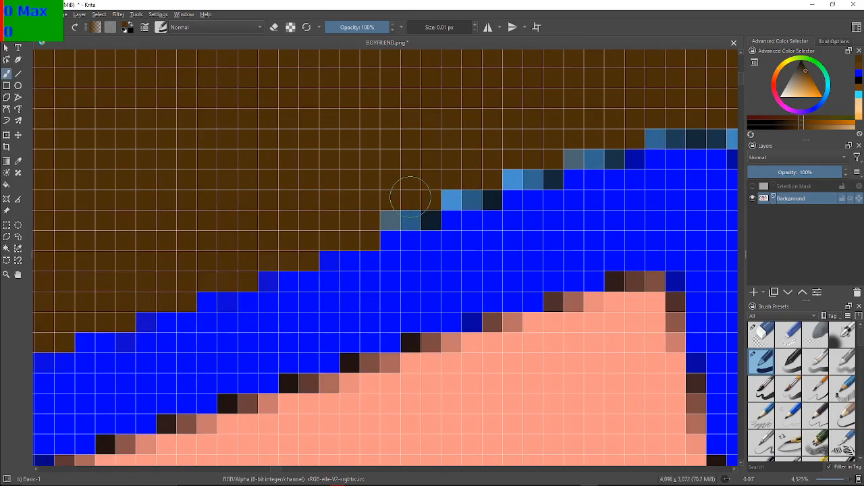
pyautogui.moveTo(391, 215)
pyautogui.mouseDown()
pyautogui.moveTo(441, 194)
pyautogui.moveTo(486, 196)
pyautogui.moveTo(513, 168)
pyautogui.moveTo(552, 176)
pyautogui.mouseUp()
# Paint dark brown over the light blue and dark pixels around the blue outline's peak and down its right side above the forehead
pyautogui.moveTo(572, 136)
pyautogui.mouseDown()
pyautogui.moveTo(546, 152)
pyautogui.moveTo(257, 227)
pyautogui.mouseUp()
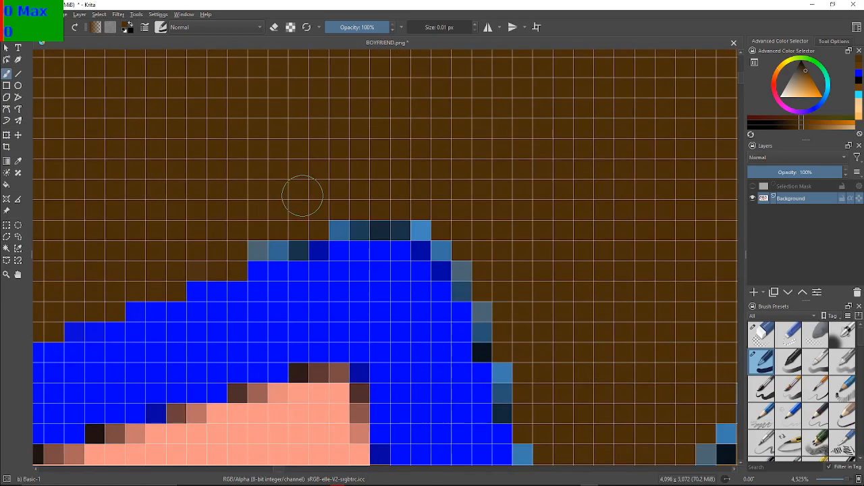
pyautogui.moveTo(227, 266)
pyautogui.mouseDown()
pyautogui.moveTo(254, 248)
pyautogui.moveTo(317, 248)
pyautogui.moveTo(343, 229)
pyautogui.moveTo(401, 221)
pyautogui.moveTo(436, 233)
pyautogui.moveTo(440, 240)
pyautogui.moveTo(425, 243)
pyautogui.moveTo(445, 247)
pyautogui.moveTo(456, 269)
pyautogui.moveTo(445, 269)
pyautogui.moveTo(478, 282)
pyautogui.moveTo(467, 286)
pyautogui.moveTo(489, 306)
pyautogui.moveTo(488, 343)
pyautogui.mouseUp()
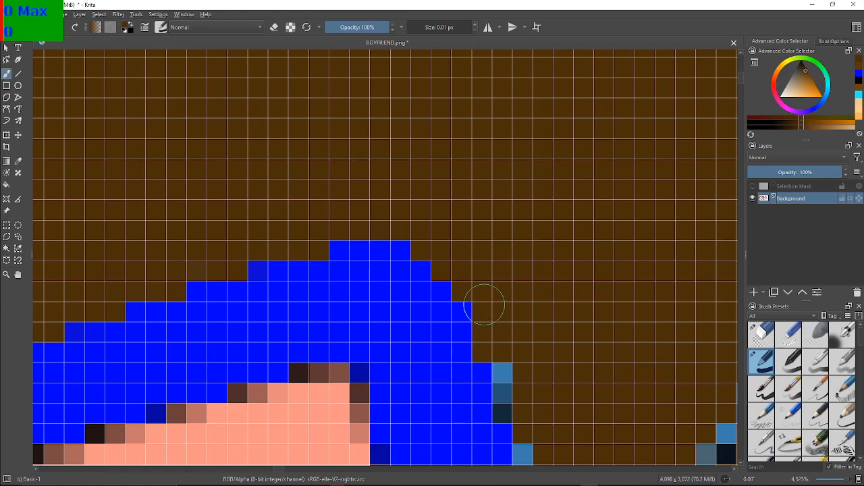
pyautogui.moveTo(657, 317)
pyautogui.mouseDown()
pyautogui.moveTo(530, 227)
pyautogui.moveTo(455, 197)
pyautogui.mouseUp()
pyautogui.moveTo(380, 230); pyautogui.dragTo(372, 193)
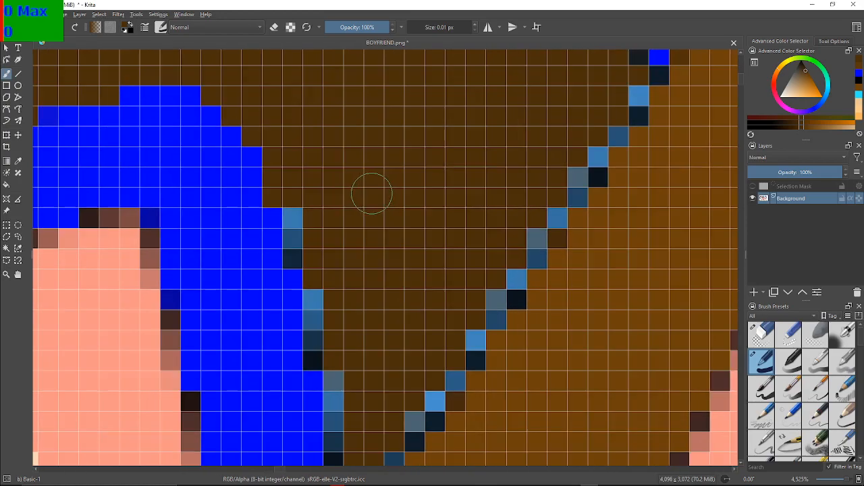
pyautogui.moveTo(298, 217)
pyautogui.mouseDown()
pyautogui.moveTo(291, 214)
pyautogui.moveTo(295, 233)
pyautogui.moveTo(300, 212)
pyautogui.moveTo(299, 251)
pyautogui.moveTo(318, 270)
pyautogui.moveTo(322, 299)
pyautogui.moveTo(313, 355)
pyautogui.moveTo(331, 347)
pyautogui.moveTo(328, 395)
pyautogui.moveTo(342, 417)
pyautogui.mouseUp()
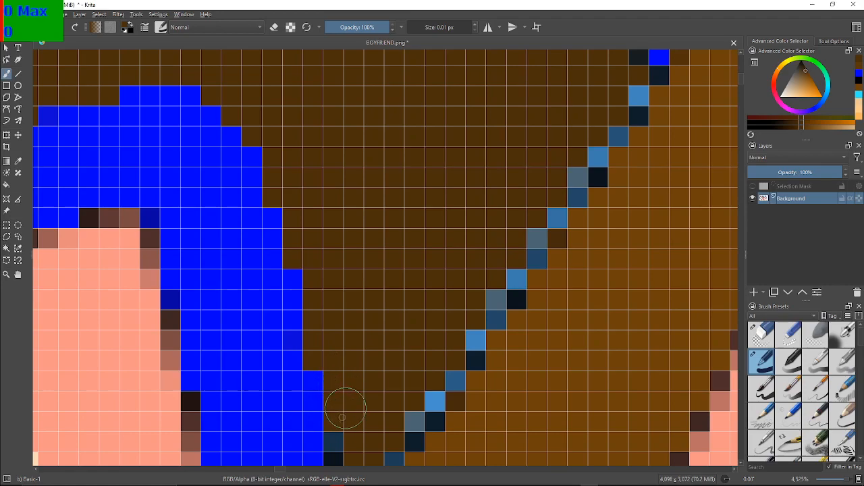
# Cover the leftover bluish pixels at the lower end of the outline's right side, where it meets the thick brown strand
pyautogui.scroll(-4, 351, 395)
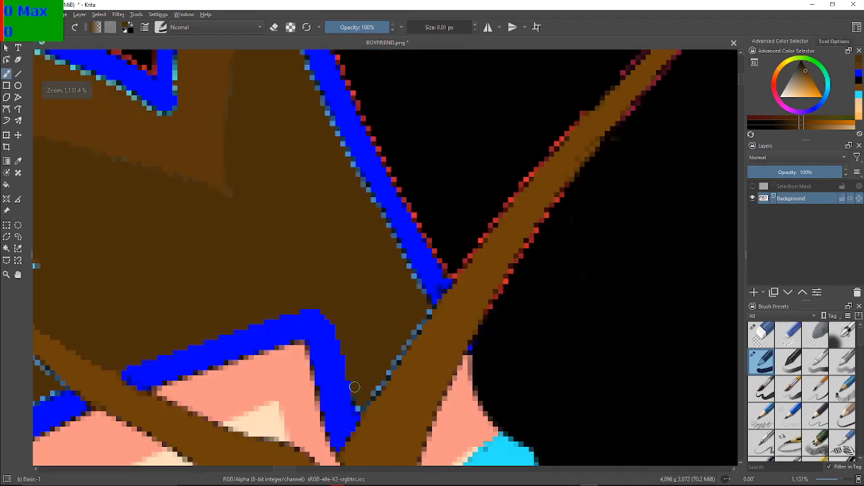
pyautogui.scroll(4, 354, 387)
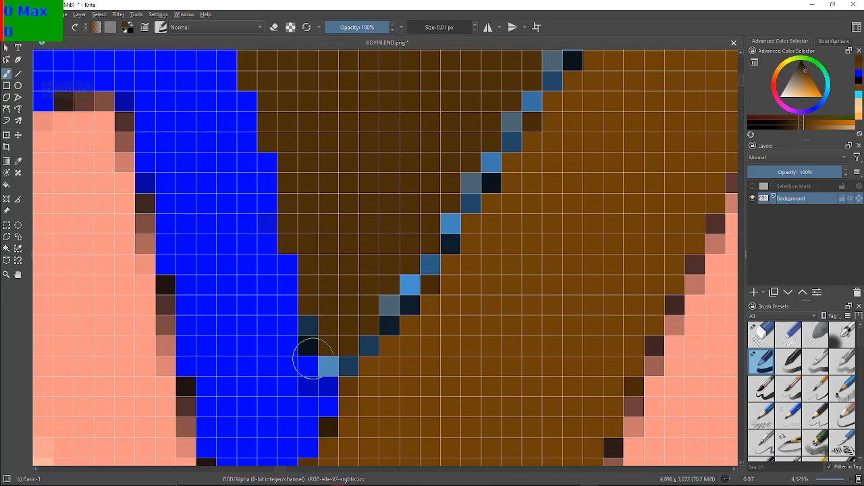
pyautogui.click(315, 327)
pyautogui.click(311, 342)
pyautogui.click(325, 359)
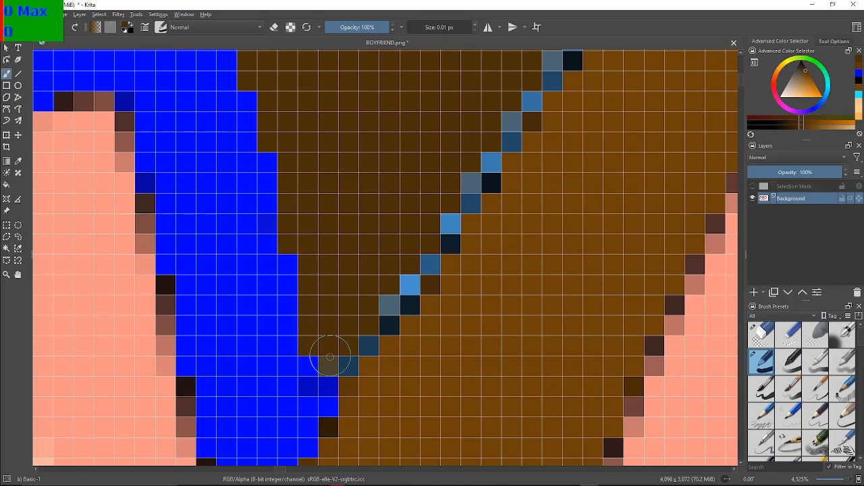
# Paint dark brown over the lower part of the diagonal run of blue and near-black pixels along the thick strand's left edge
pyautogui.click(342, 360)
pyautogui.click(362, 339)
pyautogui.click(364, 343)
pyautogui.click(382, 323)
pyautogui.click(385, 308)
pyautogui.click(401, 290)
pyautogui.click(410, 287)
pyautogui.click(420, 263)
pyautogui.click(424, 258)
pyautogui.click(442, 237)
pyautogui.click(444, 228)
pyautogui.click(466, 198)
pyautogui.click(467, 187)
pyautogui.click(484, 180)
pyautogui.click(488, 168)
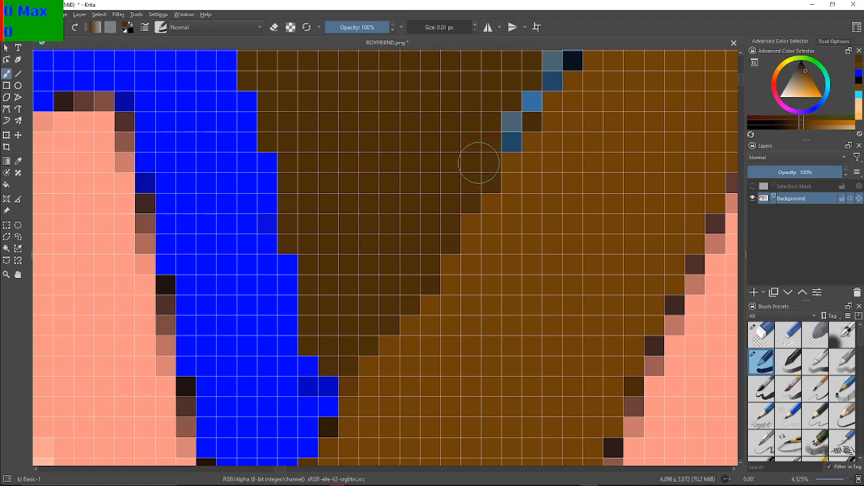
# Continue covering the blue pixels with dark brown farther up the thick strand's left edge
pyautogui.moveTo(474, 160); pyautogui.dragTo(339, 264)
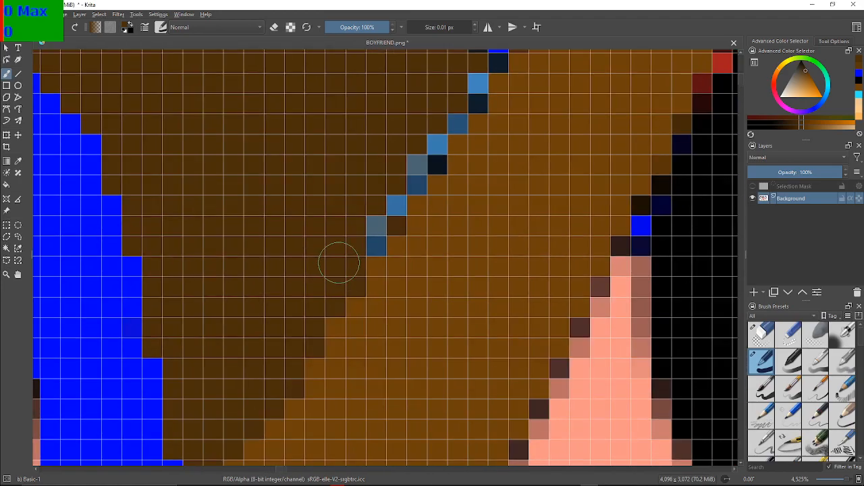
pyautogui.moveTo(372, 239); pyautogui.dragTo(371, 228)
pyautogui.click(394, 200)
pyautogui.moveTo(413, 181); pyautogui.dragTo(429, 155)
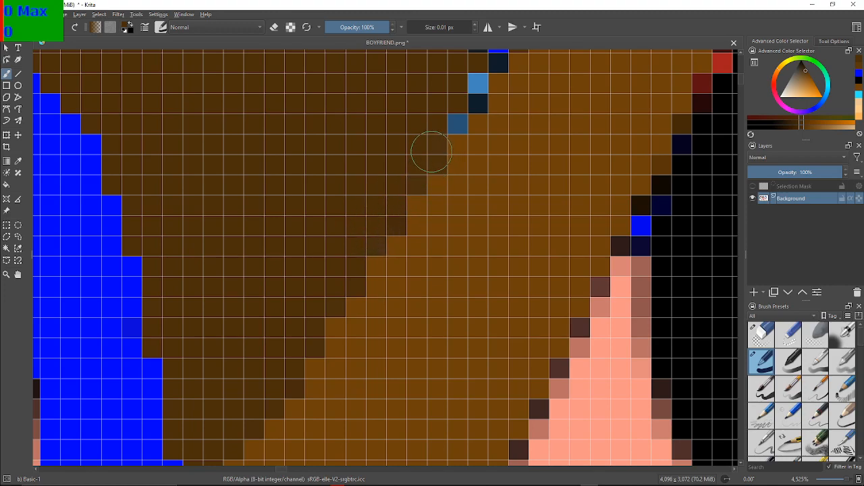
pyautogui.click(460, 123)
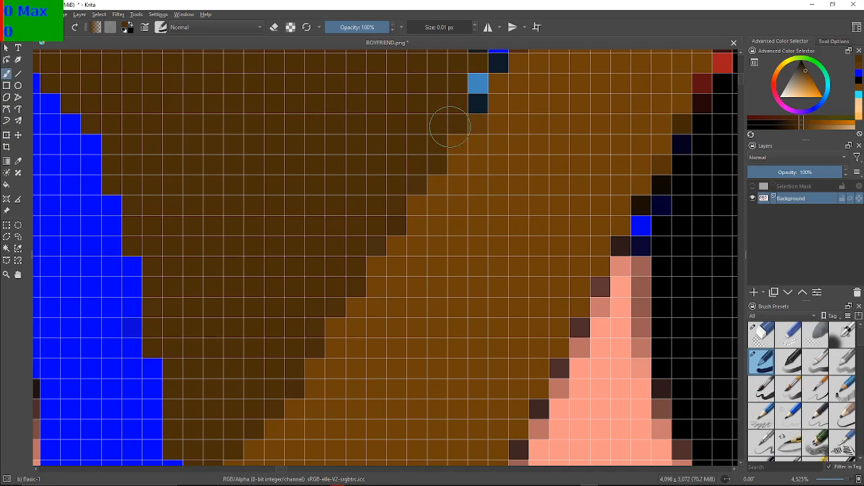
# Paint dark brown over the last blue pixels on the strand's left edge and the light blue pixels up the adjoining blue outline's left edge
pyautogui.moveTo(473, 98); pyautogui.dragTo(379, 248)
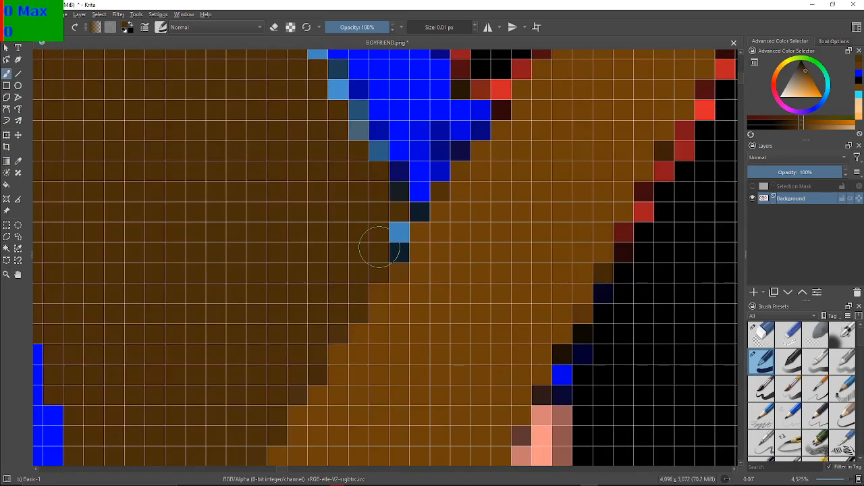
pyautogui.moveTo(388, 236)
pyautogui.mouseDown()
pyautogui.moveTo(395, 241)
pyautogui.moveTo(418, 202)
pyautogui.moveTo(364, 153)
pyautogui.mouseUp()
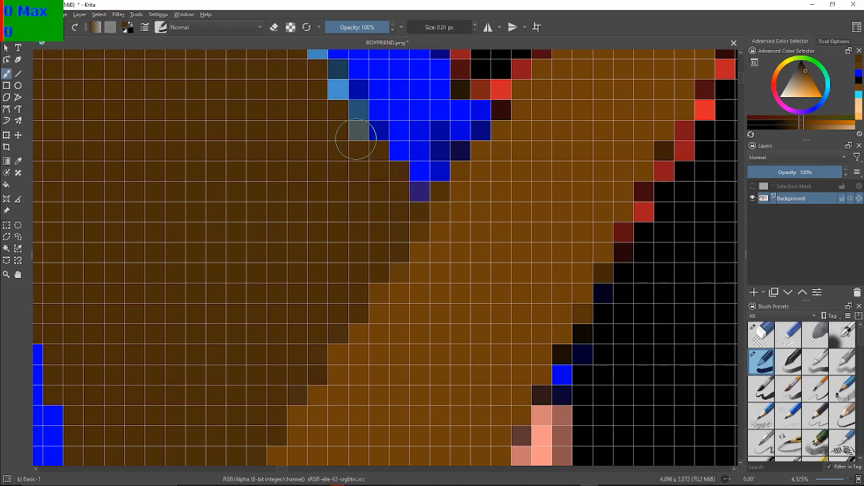
pyautogui.moveTo(347, 129); pyautogui.dragTo(336, 76)
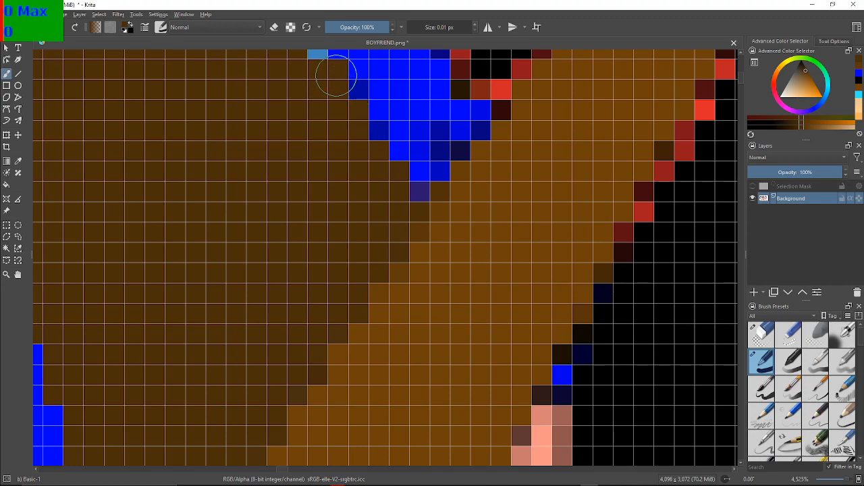
pyautogui.hotkey('ctrl', 'w')
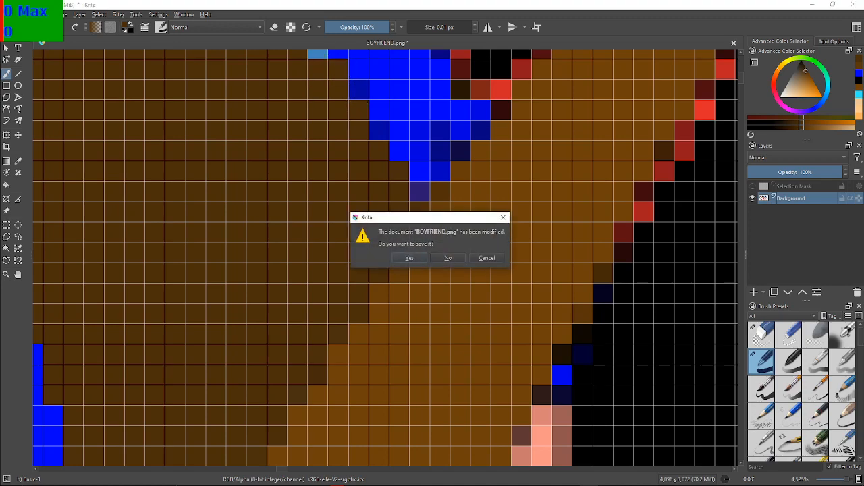
pyautogui.click(503, 218)
pyautogui.moveTo(424, 187)
pyautogui.mouseDown()
pyautogui.moveTo(582, 363)
pyautogui.moveTo(465, 362)
pyautogui.mouseUp()
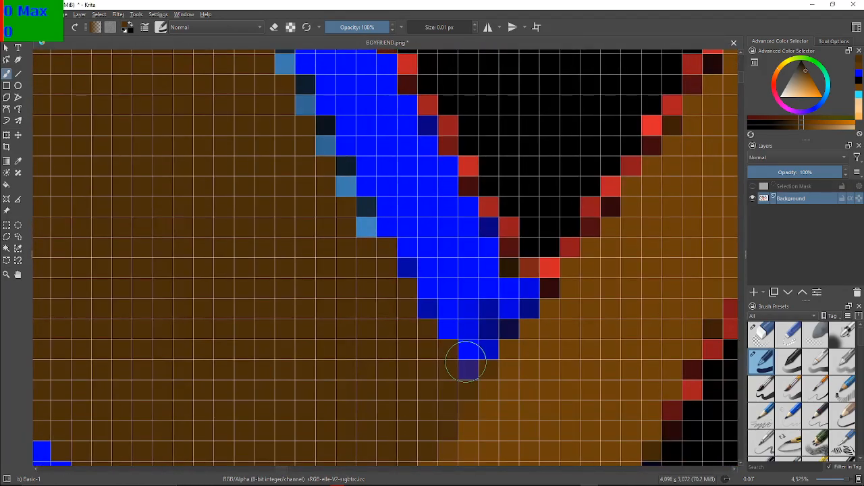
pyautogui.moveTo(353, 229)
pyautogui.mouseDown()
pyautogui.moveTo(342, 182)
pyautogui.moveTo(339, 189)
pyautogui.moveTo(295, 107)
pyautogui.mouseUp()
# Try to cover the light blue pixels on the blue outline's left edge with the brush in Overlay mode, and undo the strokes
pyautogui.moveTo(297, 147)
pyautogui.mouseDown()
pyautogui.moveTo(489, 447)
pyautogui.moveTo(415, 386)
pyautogui.mouseUp()
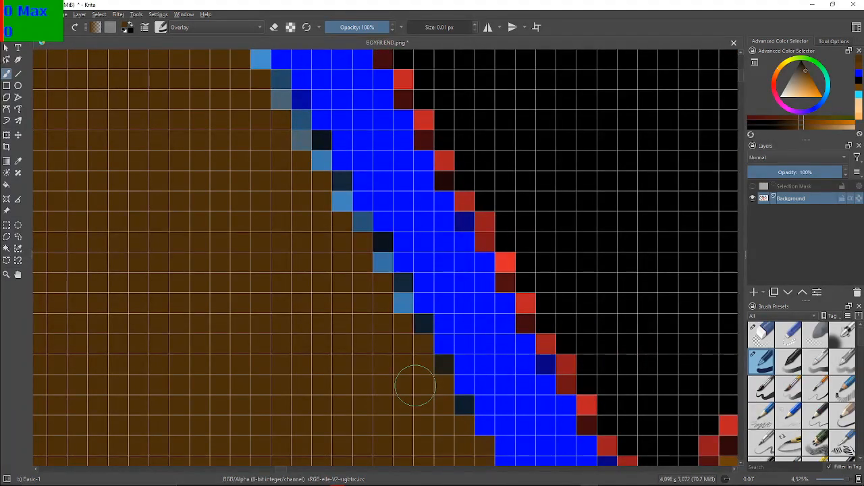
pyautogui.click(403, 303)
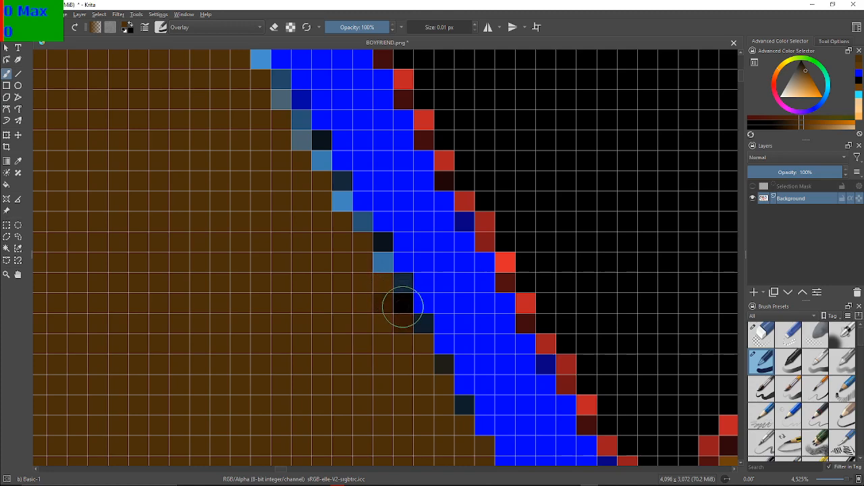
pyautogui.moveTo(392, 307); pyautogui.dragTo(362, 314)
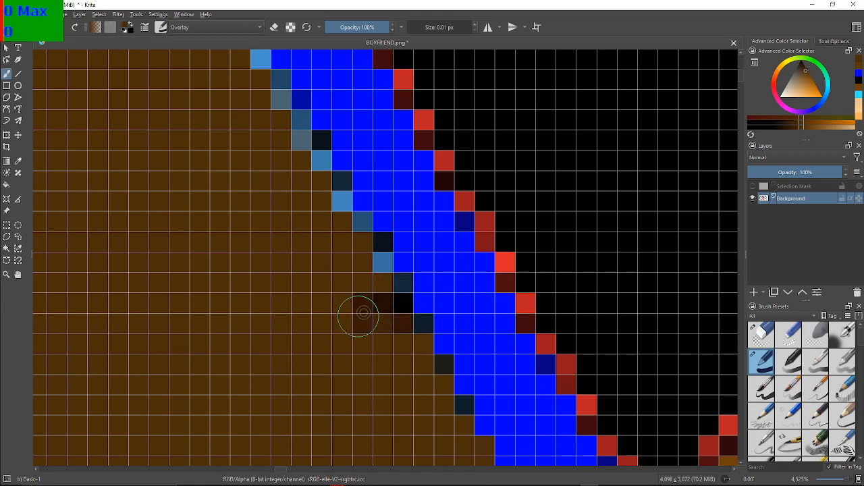
pyautogui.click(297, 364)
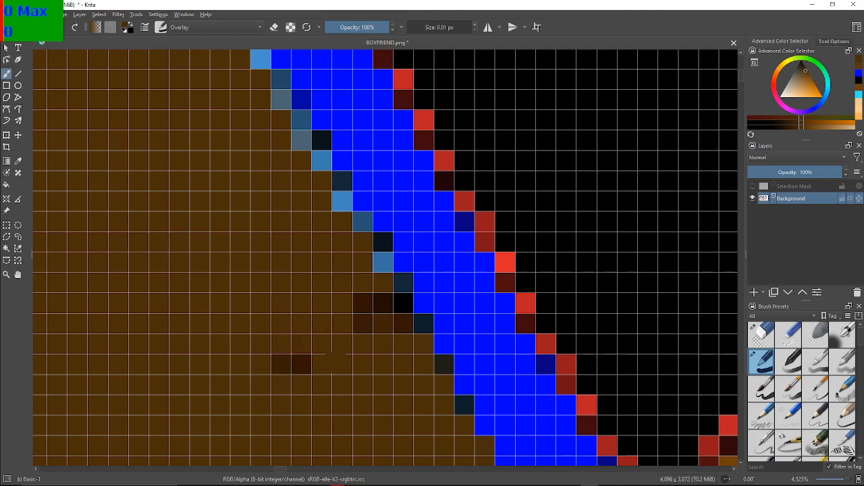
pyautogui.hotkey('ctrl', 'z')
pyautogui.hotkey('ctrl', 'z')
pyautogui.hotkey('ctrl', 'z')
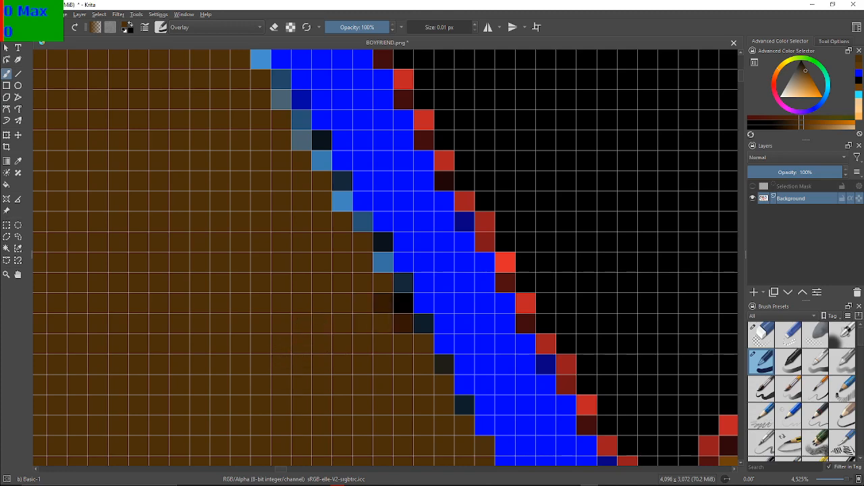
pyautogui.hotkey('ctrl', 'z')
pyautogui.hotkey('ctrl', 'z')
pyautogui.hotkey('ctrl', 'z')
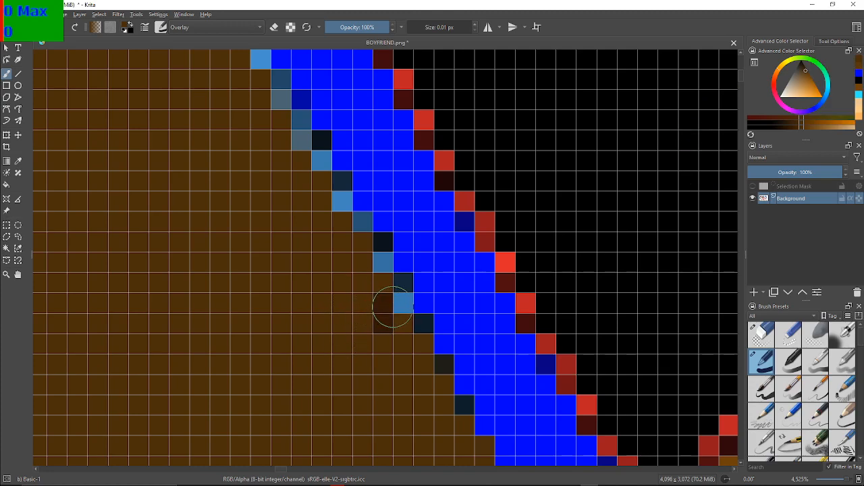
pyautogui.moveTo(392, 307); pyautogui.dragTo(399, 305)
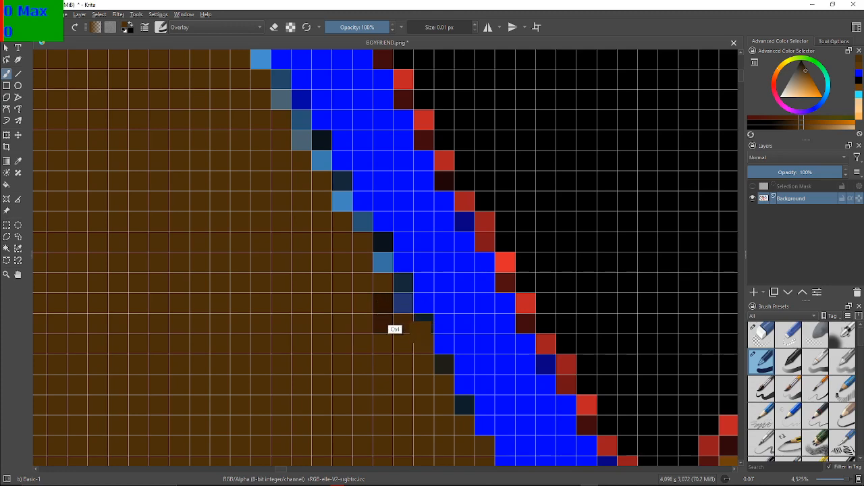
pyautogui.hotkey('ctrl', 'z')
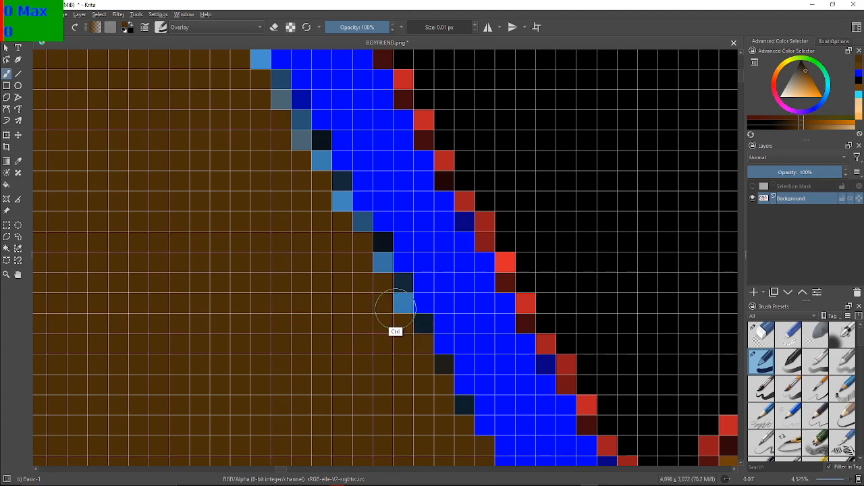
# Test the brush with strokes beside the sprite and on the brown hair, and undo them
pyautogui.scroll(-10, 387, 301)
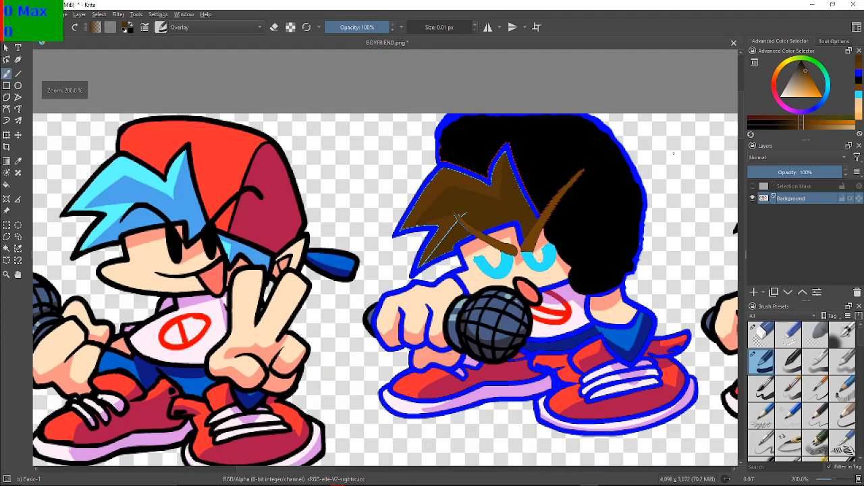
pyautogui.moveTo(673, 153); pyautogui.dragTo(684, 264)
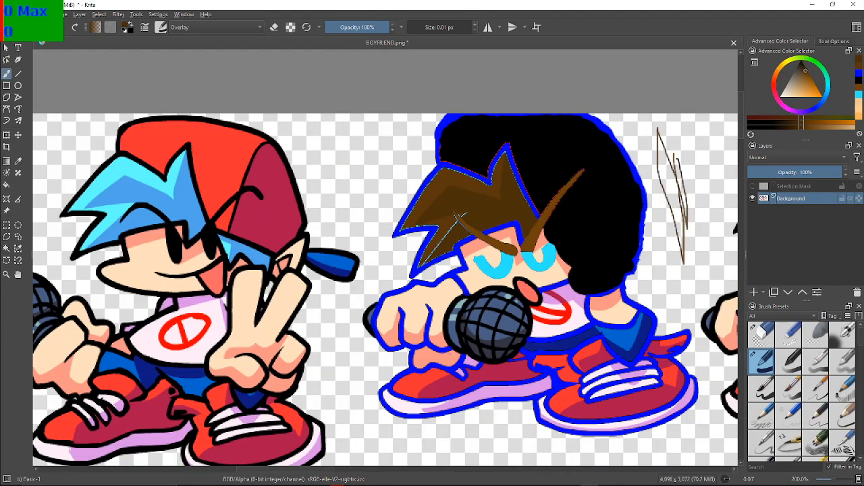
pyautogui.hotkey('ctrl', 'z')
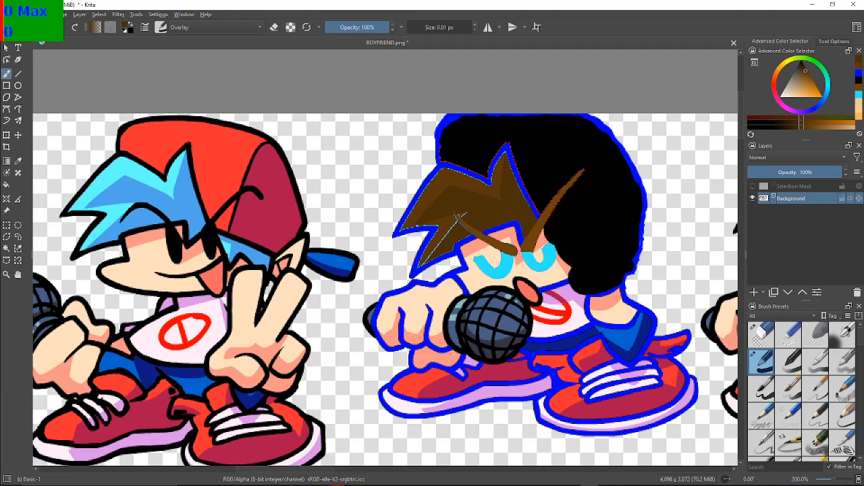
pyautogui.scroll(5, 678, 165)
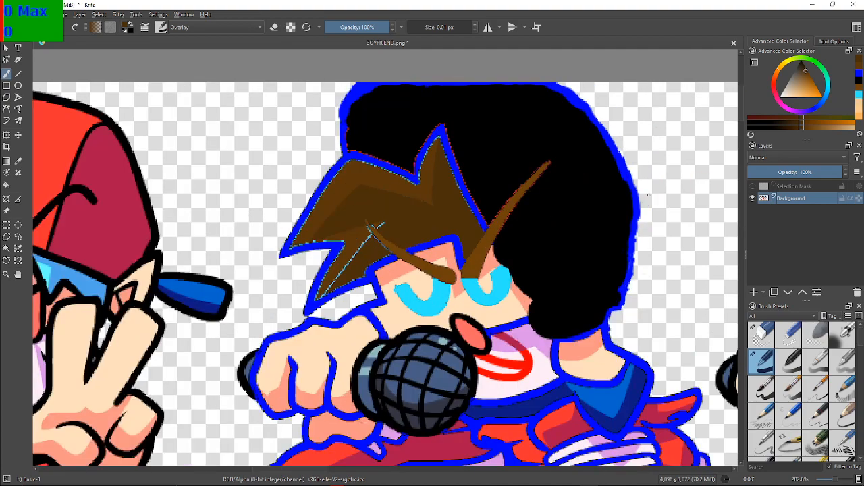
pyautogui.moveTo(277, 149); pyautogui.dragTo(666, 203)
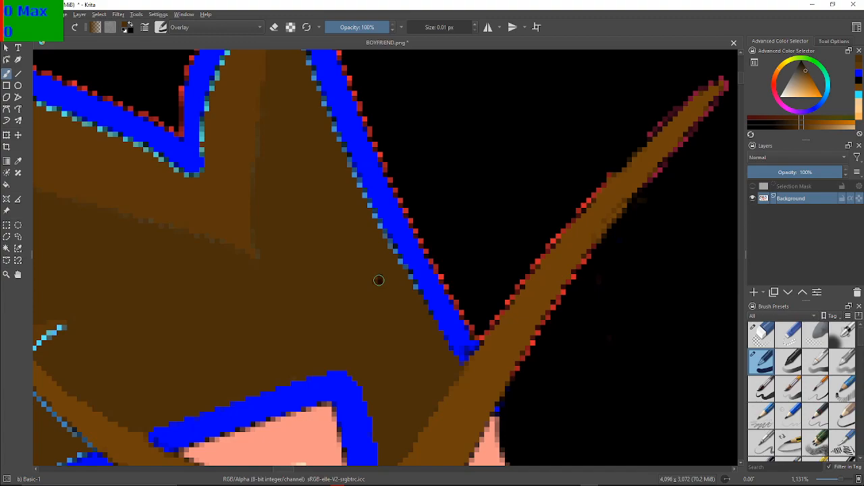
pyautogui.moveTo(373, 309); pyautogui.dragTo(376, 304)
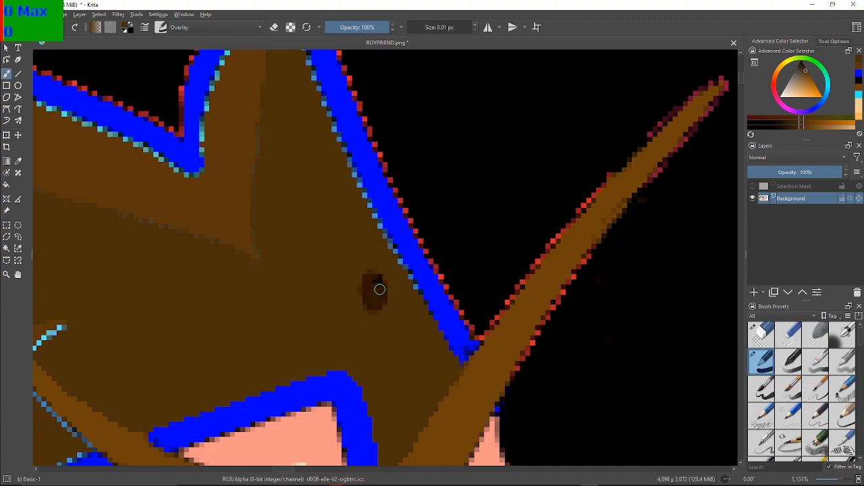
pyautogui.hotkey('ctrl', 'z')
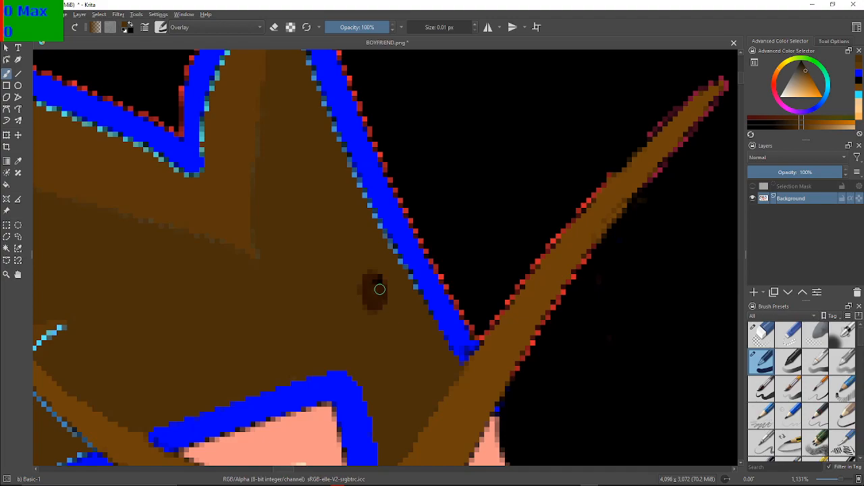
pyautogui.hotkey('ctrl', 'z')
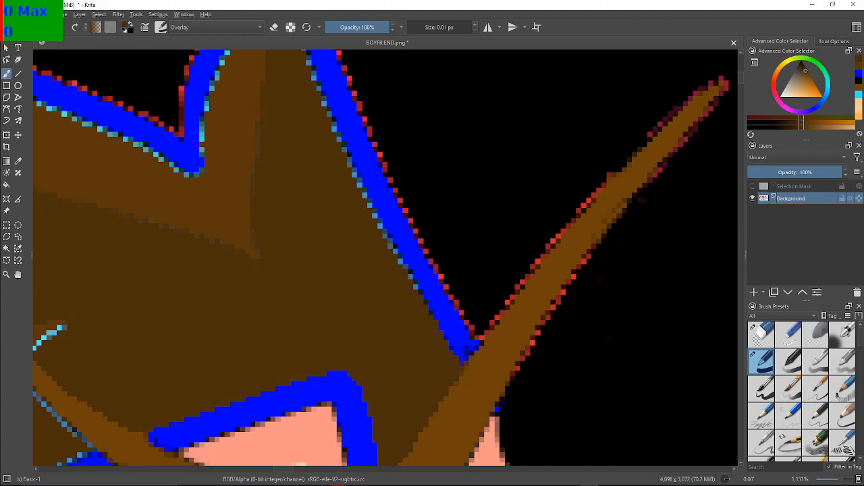
# Try the recent dark brown on the outline's left edge pixels, and undo the stroke
pyautogui.click(859, 59)
pyautogui.scroll(3, 432, 293)
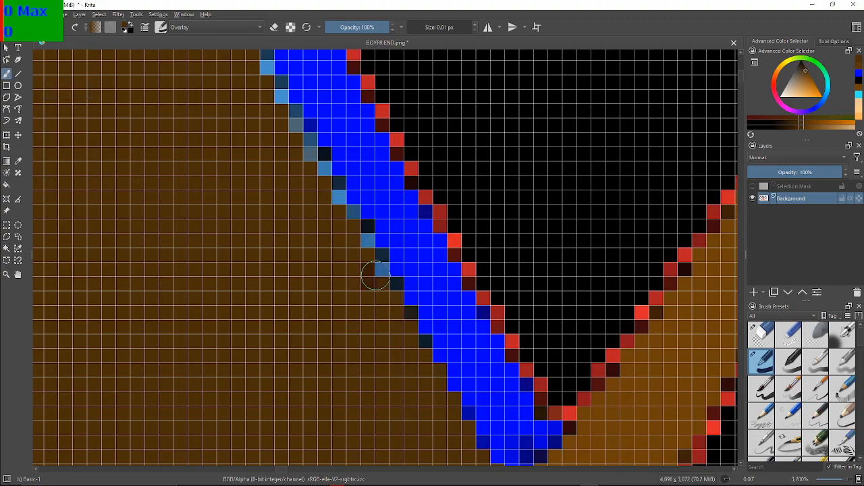
pyautogui.moveTo(376, 276); pyautogui.dragTo(401, 301)
pyautogui.hotkey('ctrl', 'z')
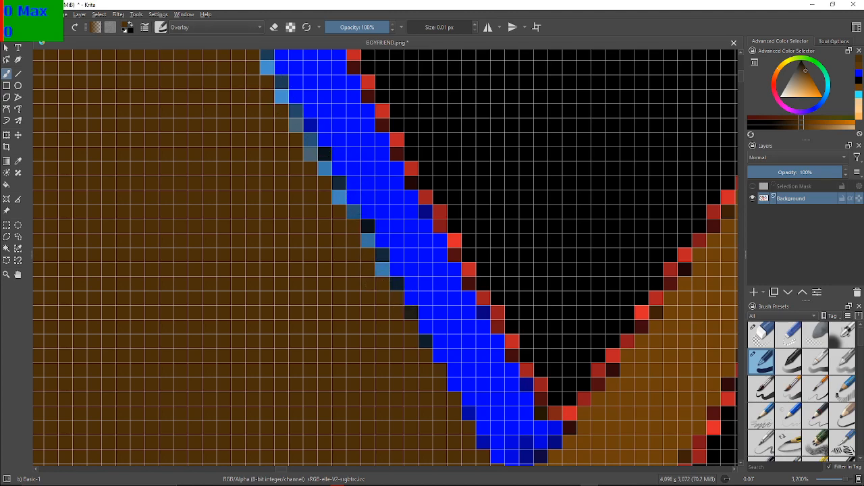
# Reset the foreground and background colours to black and white
pyautogui.press('d')
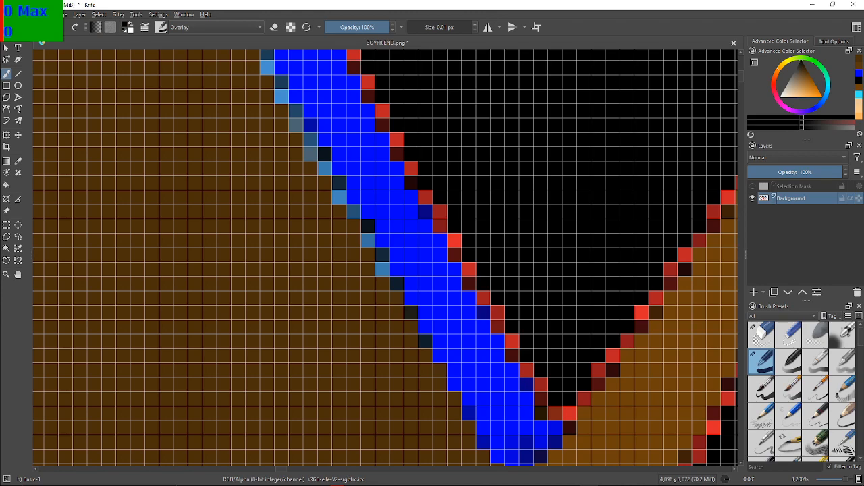
# Test the recent dark brown with the Overlay brush on the brown hair beside the blue outline, and undo the strokes
pyautogui.click(859, 59)
pyautogui.click(367, 331)
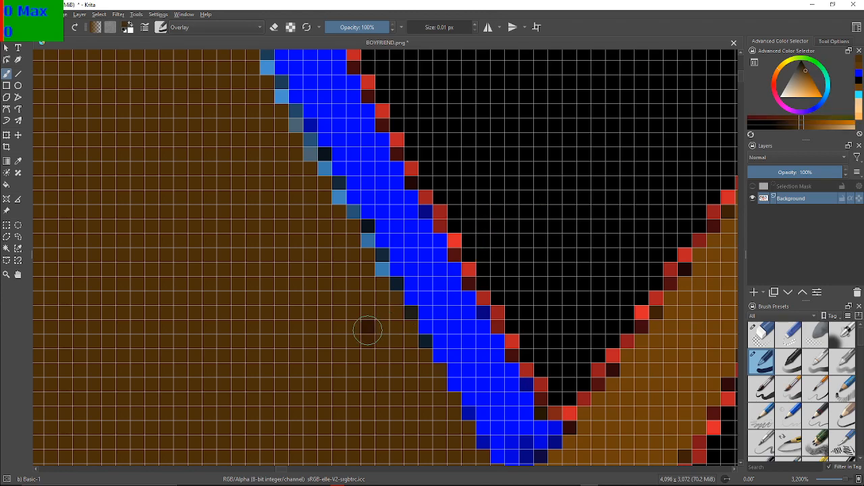
pyautogui.moveTo(367, 331)
pyautogui.mouseDown()
pyautogui.moveTo(333, 324)
pyautogui.moveTo(364, 330)
pyautogui.mouseUp()
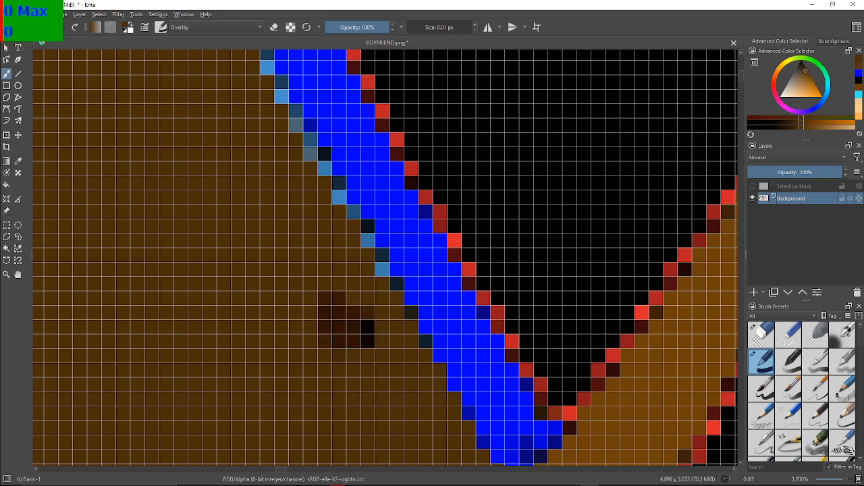
pyautogui.hotkey('ctrl', 'z')
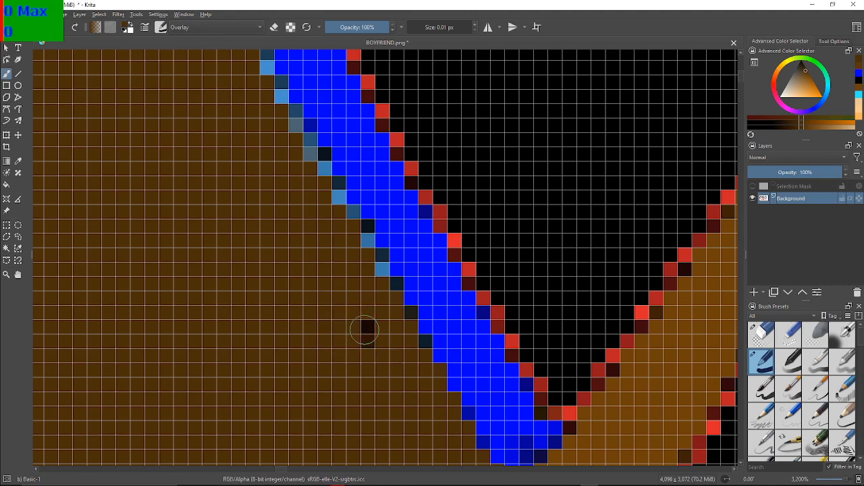
pyautogui.hotkey('ctrl', 'z')
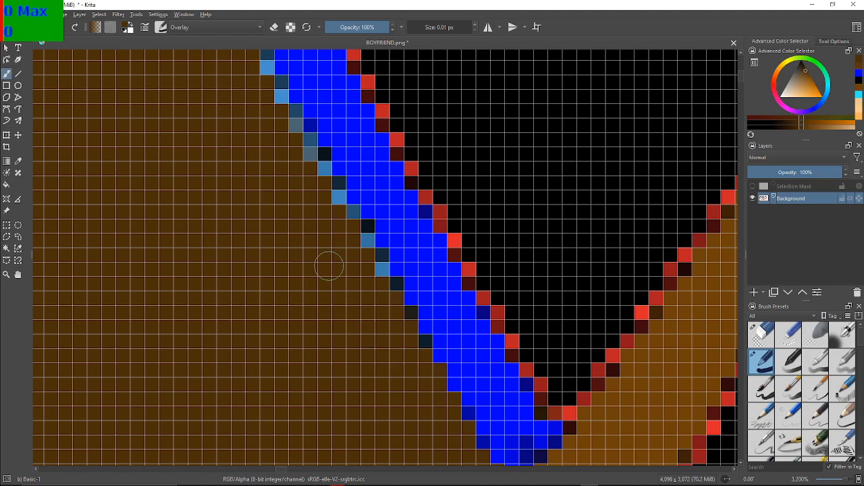
# Set the foreground colour to the White palette swatch in the colour selection dialog
pyautogui.click(126, 26)
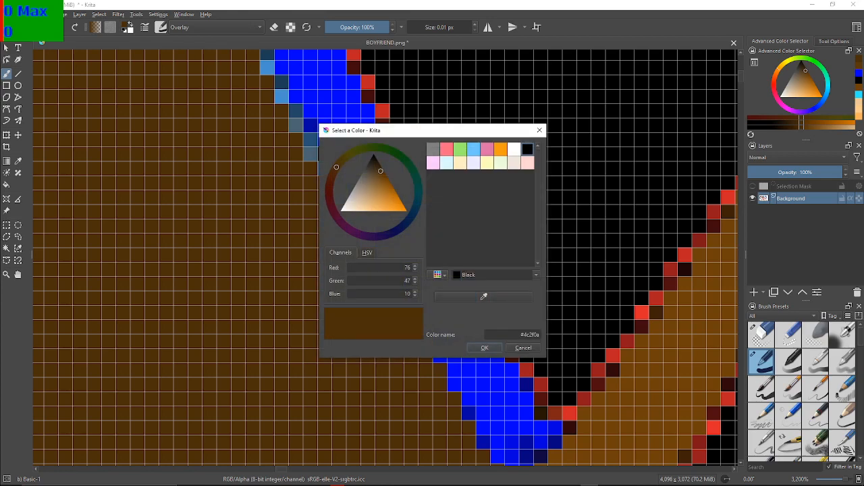
pyautogui.click(498, 275)
pyautogui.click(536, 274)
pyautogui.scroll(-2, 500, 308)
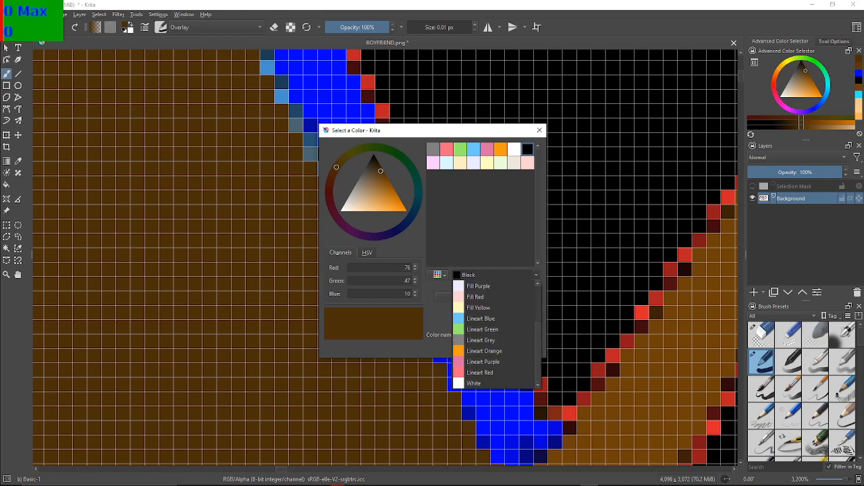
pyautogui.click(476, 383)
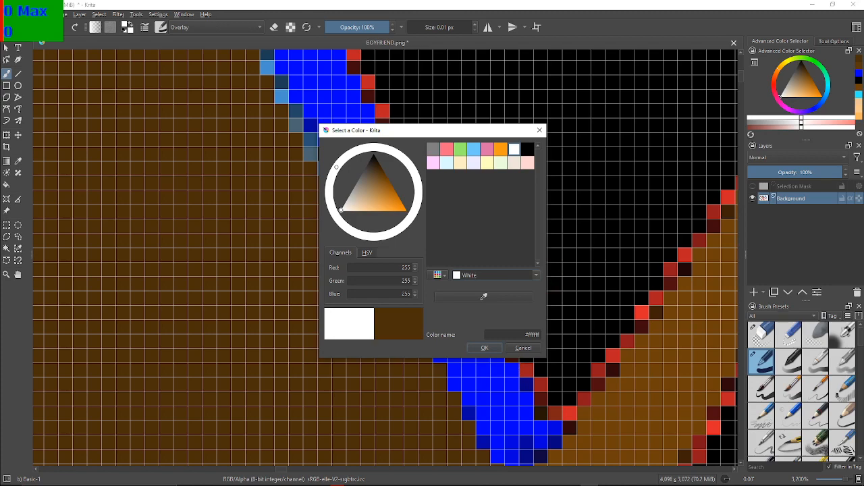
pyautogui.click(539, 130)
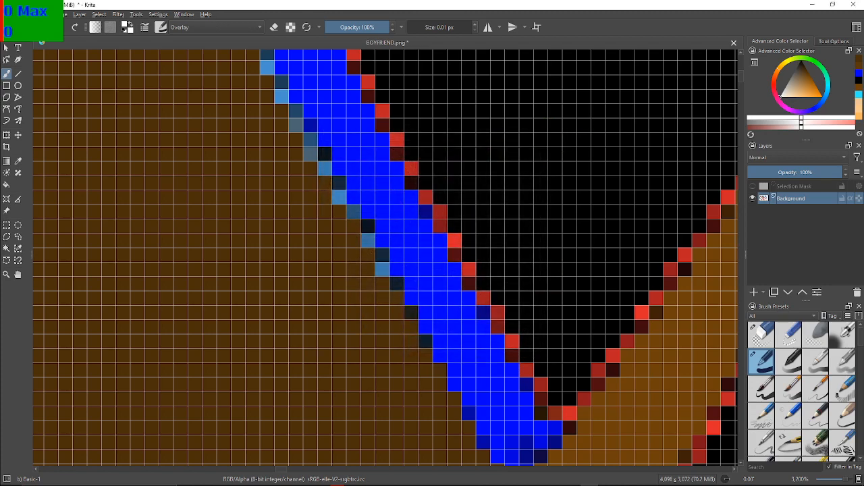
# Switch back to the recent dark brown, test it on the hair further from the outline, and undo the strokes
pyautogui.click(859, 59)
pyautogui.moveTo(209, 208)
pyautogui.mouseDown()
pyautogui.moveTo(224, 246)
pyautogui.moveTo(202, 181)
pyautogui.moveTo(214, 237)
pyautogui.moveTo(212, 212)
pyautogui.mouseUp()
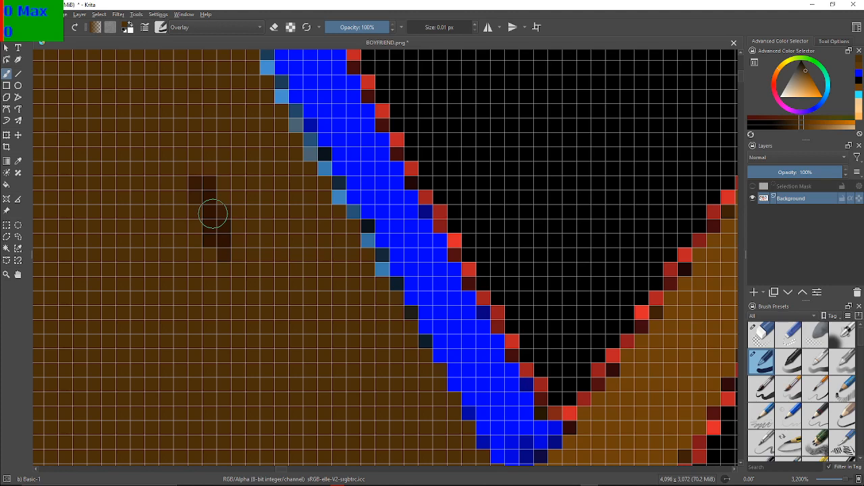
pyautogui.moveTo(213, 214); pyautogui.dragTo(238, 238)
pyautogui.hotkey('ctrl', 'z')
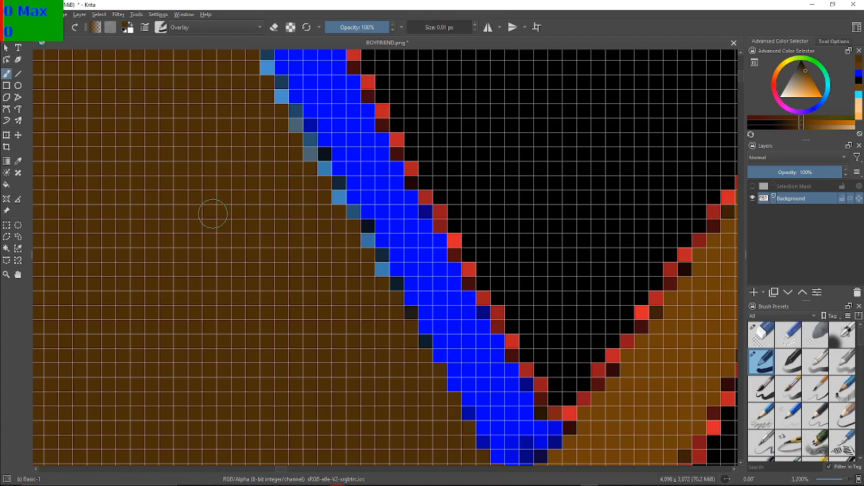
# Test a dab of the dark brown on the black area beside the thin brown strand, and undo it
pyautogui.scroll(-5, 212, 214)
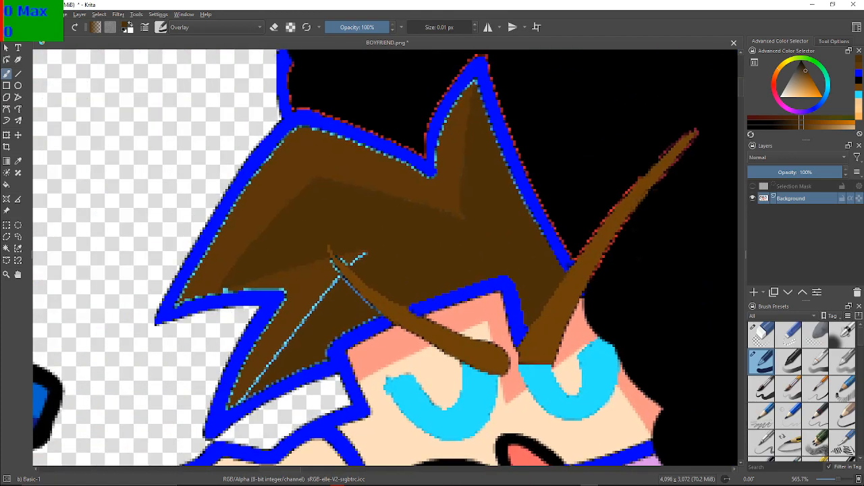
pyautogui.moveTo(538, 213); pyautogui.dragTo(199, 246)
pyautogui.scroll(-1, 199, 245)
pyautogui.scroll(1, 200, 244)
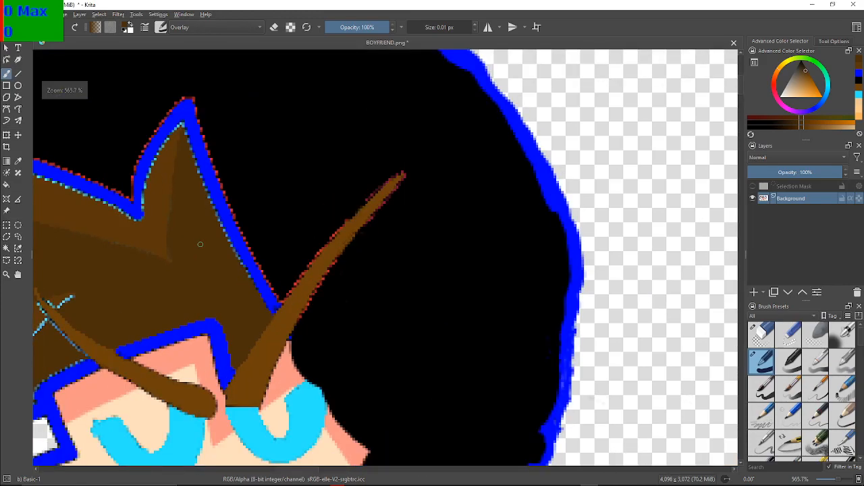
pyautogui.scroll(1, 200, 244)
pyautogui.scroll(2, 218, 236)
pyautogui.scroll(-1, 222, 237)
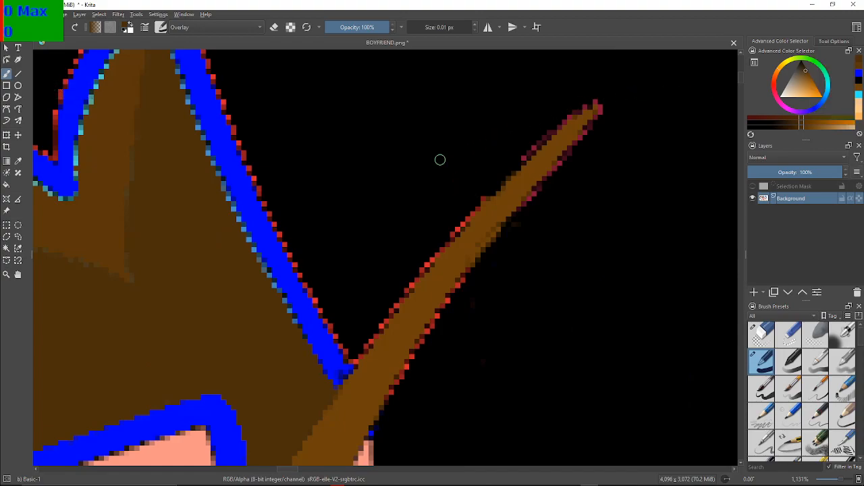
pyautogui.click(466, 185)
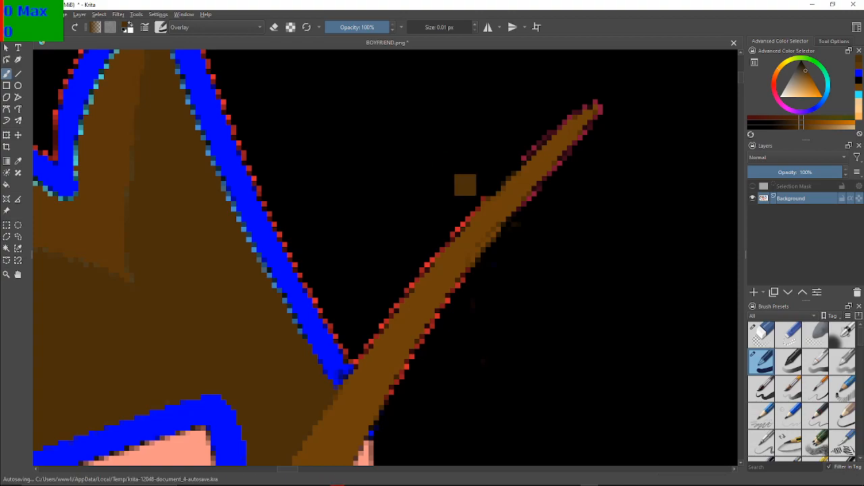
pyautogui.hotkey('ctrl', 'z')
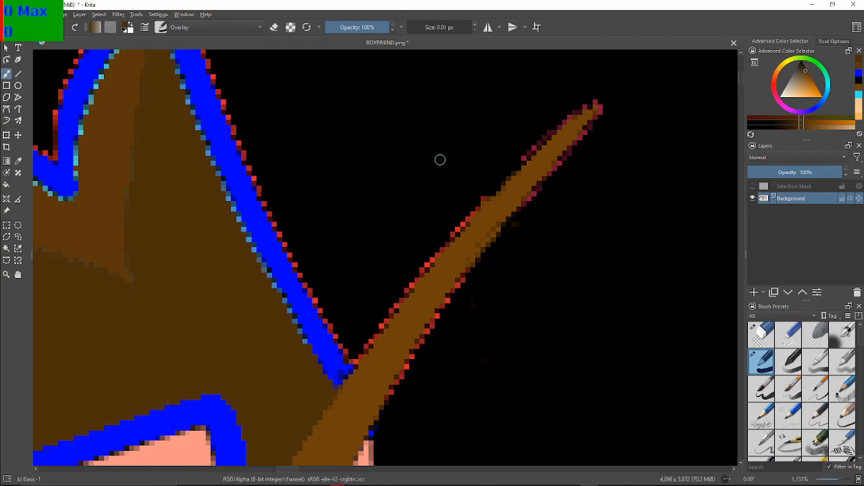
# Examine the available fill patterns and gradients without choosing one
pyautogui.scroll(4, 303, 293)
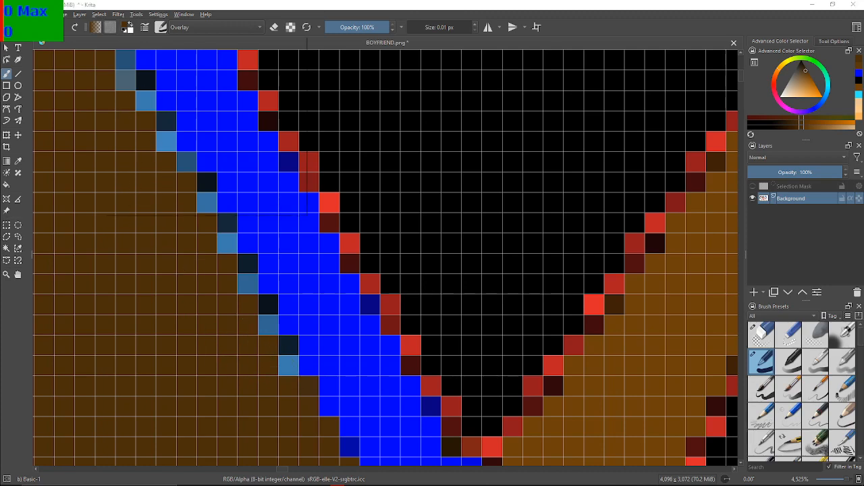
pyautogui.click(110, 27)
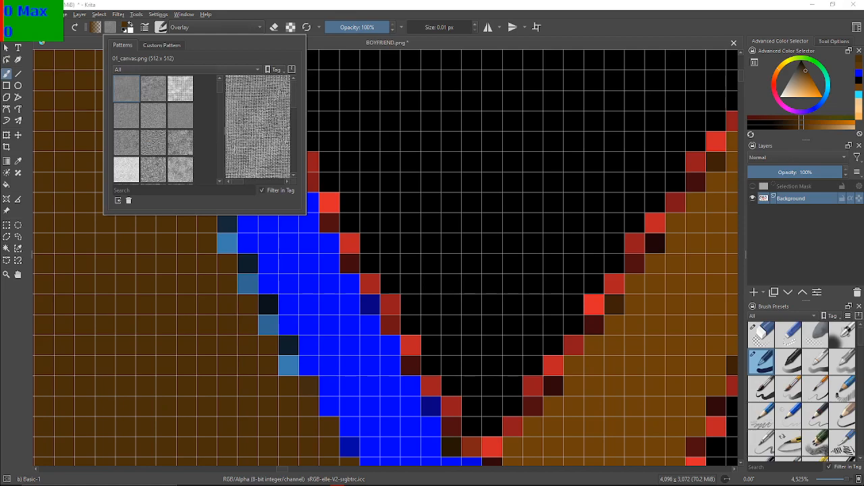
pyautogui.scroll(-10, 154, 128)
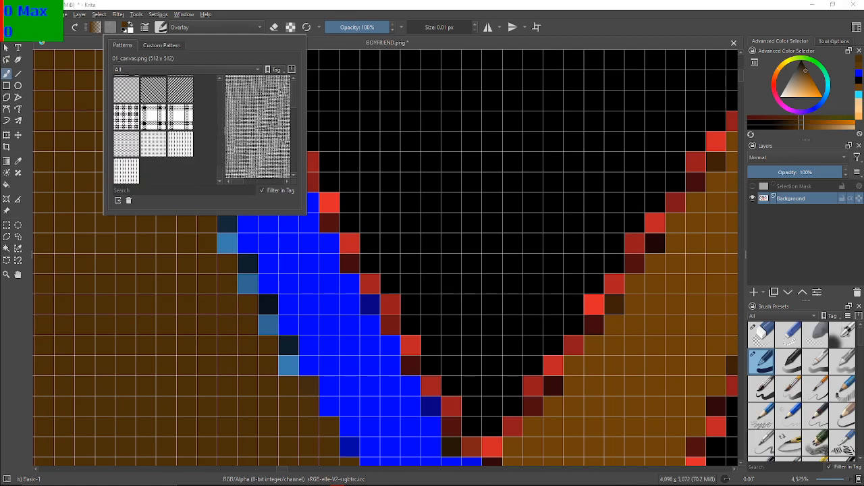
pyautogui.scroll(10, 153, 128)
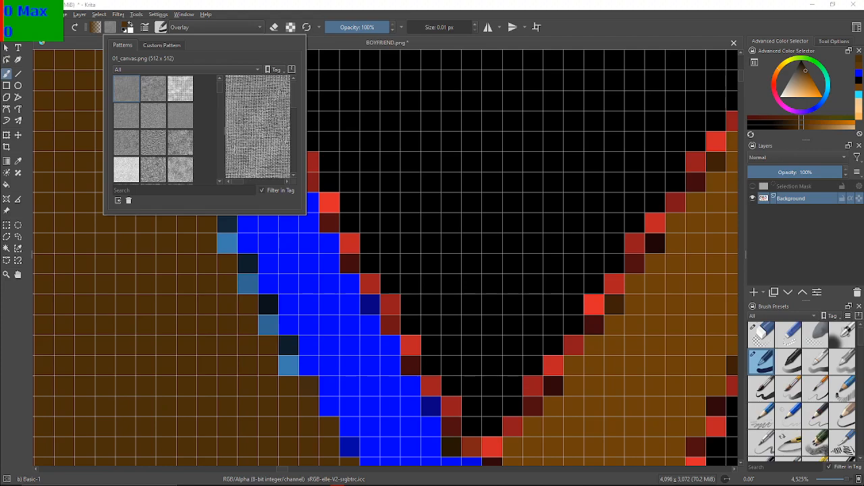
pyautogui.click(111, 27)
pyautogui.click(110, 27)
pyautogui.click(110, 27)
pyautogui.click(95, 27)
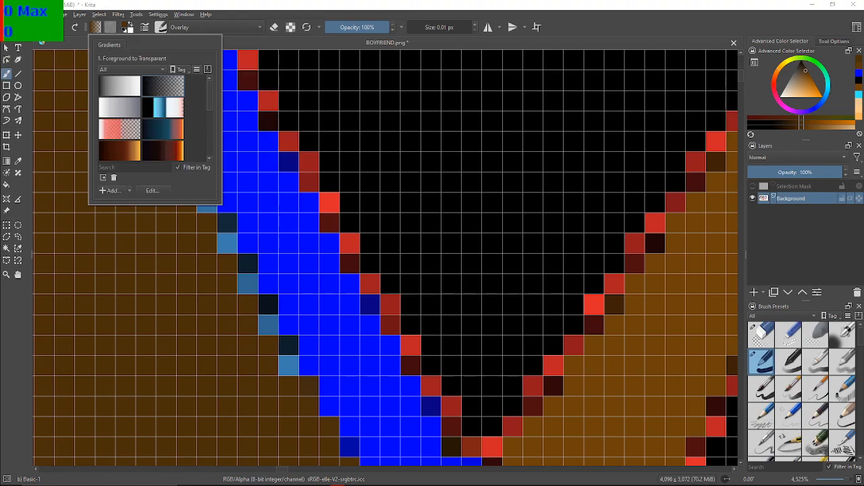
pyautogui.click(279, 375)
pyautogui.hotkey('ctrl', 'z')
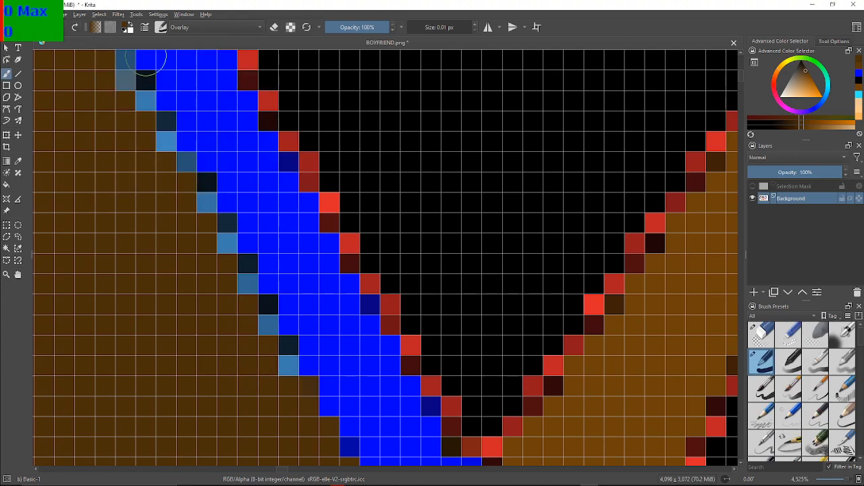
# Scribble a dark brown test patch on the transparent area beside the recoloured sprite, and undo it
pyautogui.scroll(-2, 187, 183)
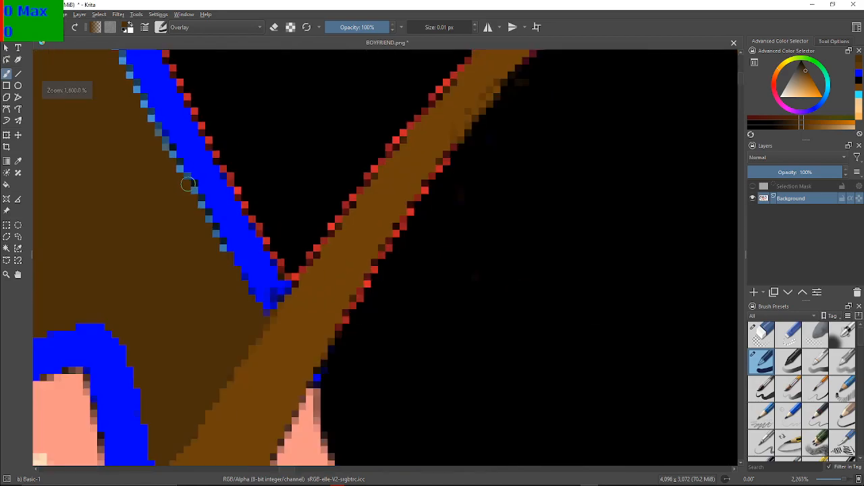
pyautogui.scroll(-8, 187, 183)
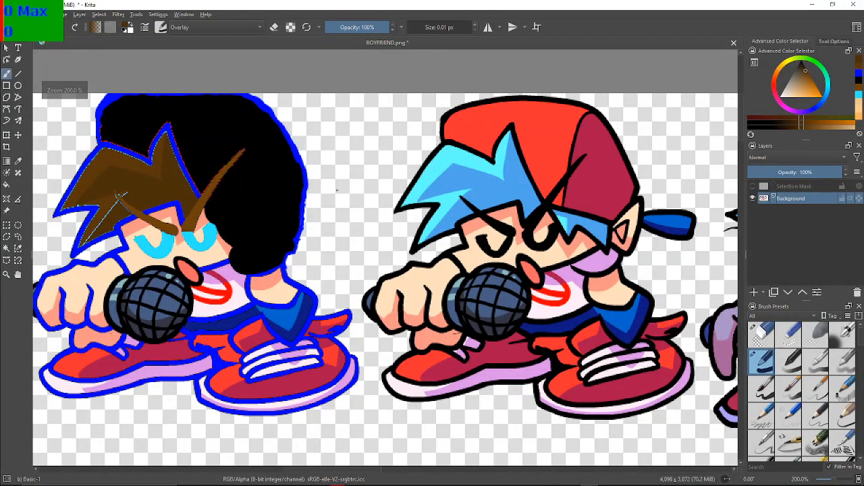
pyautogui.scroll(8, 313, 148)
pyautogui.moveTo(313, 148)
pyautogui.mouseDown()
pyautogui.moveTo(351, 210)
pyautogui.moveTo(323, 202)
pyautogui.moveTo(352, 198)
pyautogui.moveTo(329, 181)
pyautogui.moveTo(325, 192)
pyautogui.moveTo(363, 182)
pyautogui.moveTo(325, 196)
pyautogui.moveTo(335, 182)
pyautogui.moveTo(294, 173)
pyautogui.moveTo(304, 192)
pyautogui.moveTo(335, 183)
pyautogui.moveTo(321, 174)
pyautogui.moveTo(329, 187)
pyautogui.moveTo(359, 187)
pyautogui.moveTo(298, 182)
pyautogui.moveTo(325, 192)
pyautogui.moveTo(329, 168)
pyautogui.moveTo(345, 158)
pyautogui.moveTo(360, 183)
pyautogui.mouseUp()
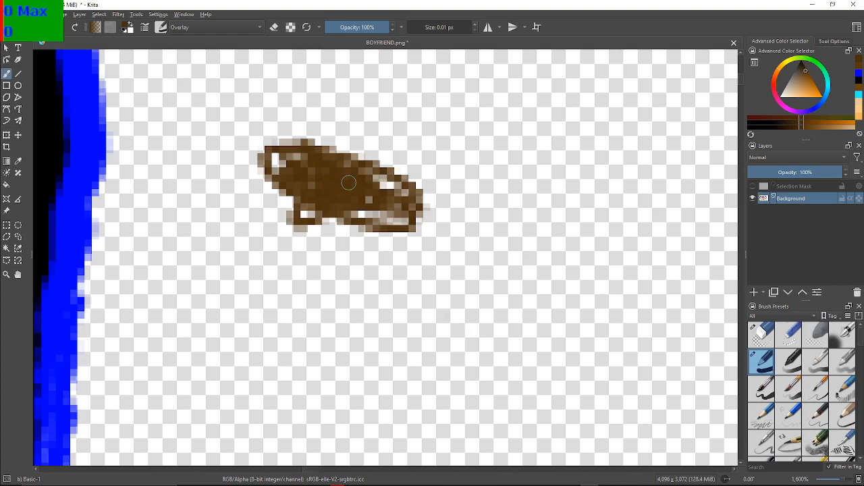
pyautogui.hotkey('ctrl', 'z')
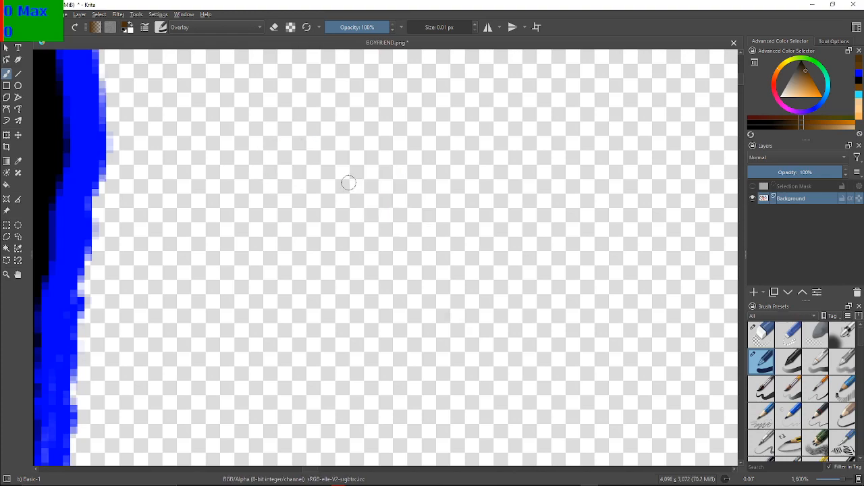
# Test the dark brown Overlay brush on the middle of the brown hair, and undo the strokes
pyautogui.moveTo(186, 246); pyautogui.dragTo(709, 209)
pyautogui.moveTo(312, 242); pyautogui.dragTo(680, 254)
pyautogui.moveTo(354, 285); pyautogui.dragTo(527, 370)
pyautogui.moveTo(386, 262)
pyautogui.mouseDown()
pyautogui.moveTo(419, 280)
pyautogui.moveTo(401, 263)
pyautogui.mouseUp()
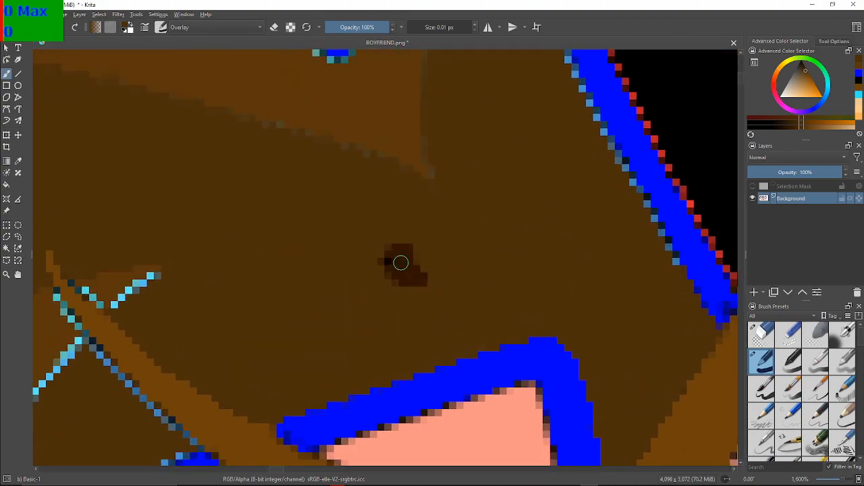
pyautogui.hotkey('ctrl', 'z')
pyautogui.hotkey('ctrl', 'z')
pyautogui.hotkey('ctrl', 'z')
pyautogui.hotkey('ctrl', 'z')
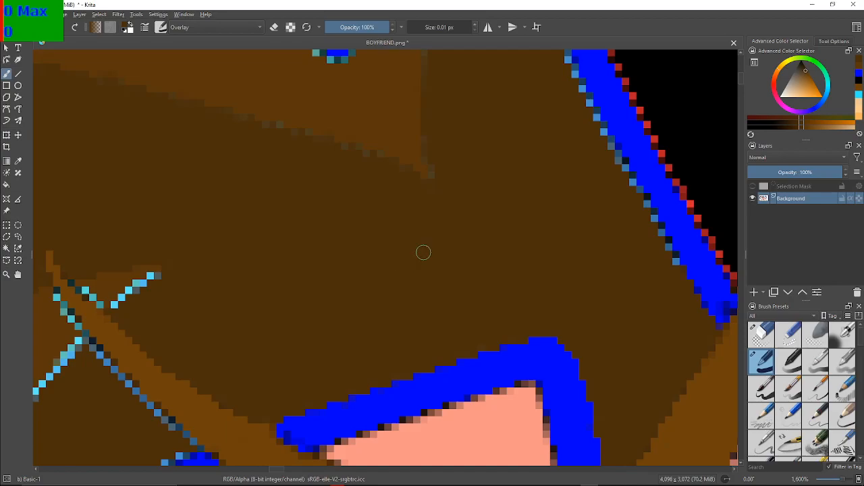
# Darken the lowest light blue pixels on the blue outline's left edge with the dark brown Overlay brush
pyautogui.scroll(-6, 419, 251)
pyautogui.scroll(2, 390, 351)
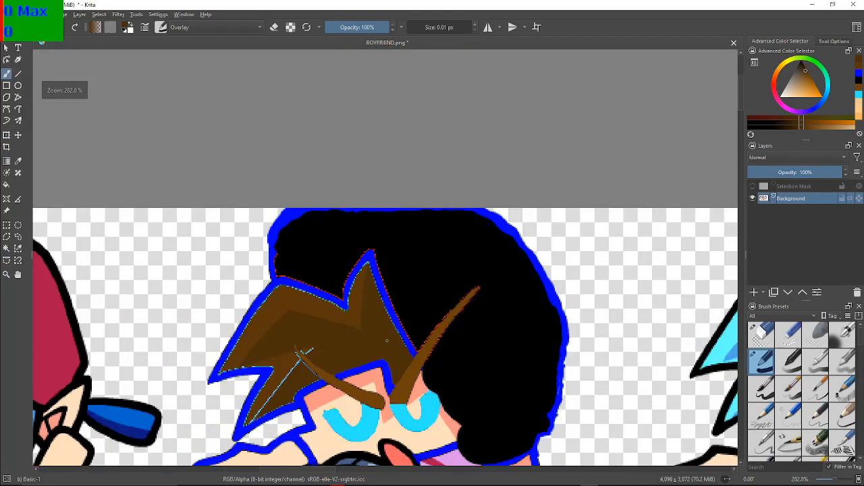
pyautogui.scroll(5, 359, 306)
pyautogui.scroll(-1, 364, 307)
pyautogui.scroll(1, 364, 307)
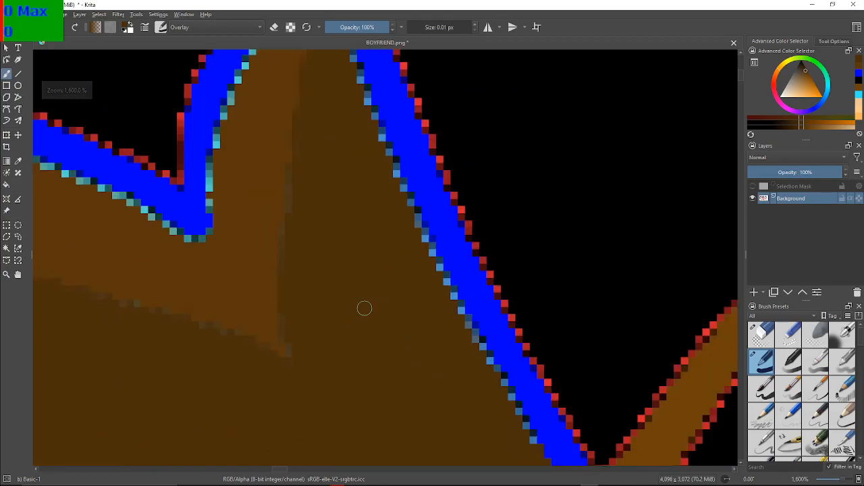
pyautogui.moveTo(365, 309); pyautogui.dragTo(285, 277)
pyautogui.moveTo(404, 304); pyautogui.dragTo(337, 283)
pyautogui.scroll(-6, 337, 282)
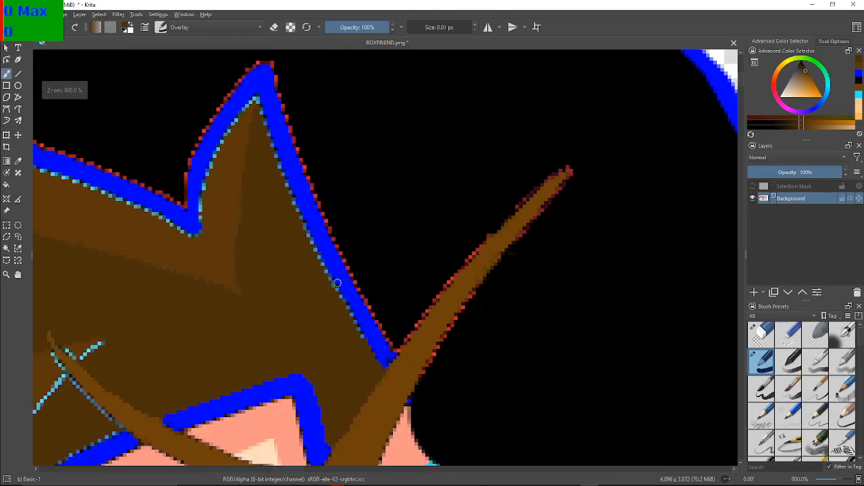
pyautogui.scroll(3, 336, 282)
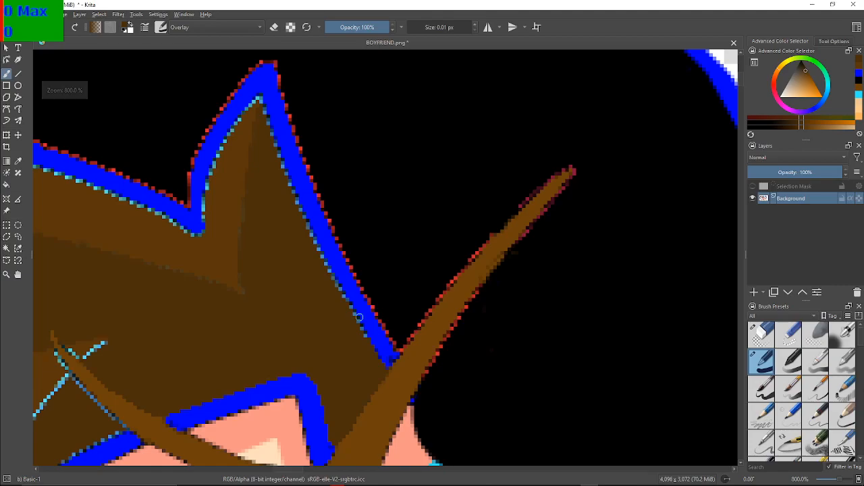
pyautogui.scroll(5, 335, 282)
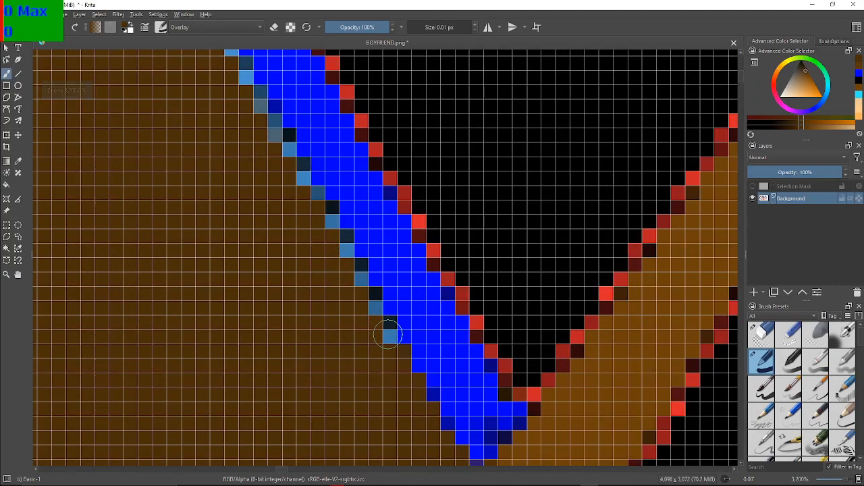
pyautogui.click(388, 330)
pyautogui.click(388, 329)
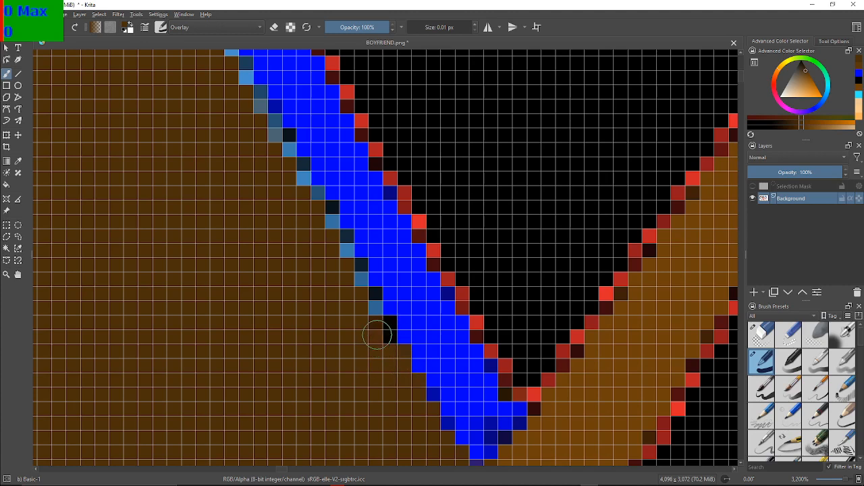
pyautogui.click(372, 312)
pyautogui.click(371, 312)
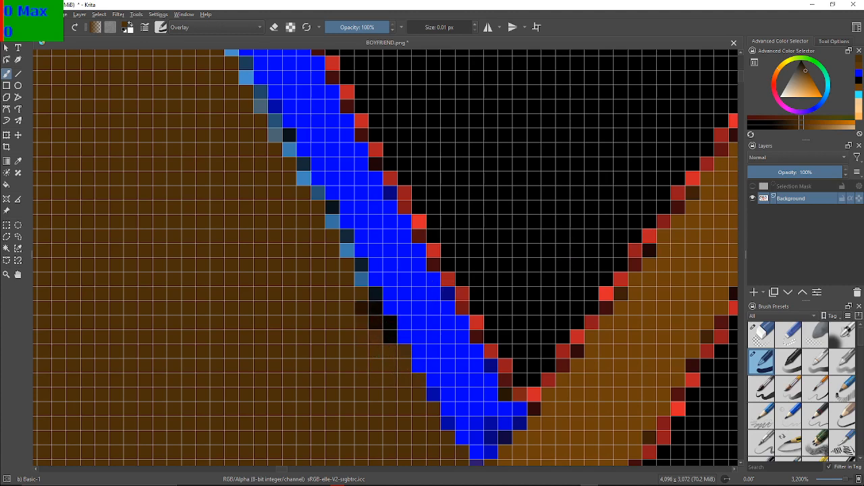
# Try the recent black on the brown hair beside the outline, and undo the latest strokes
pyautogui.click(859, 80)
pyautogui.click(353, 327)
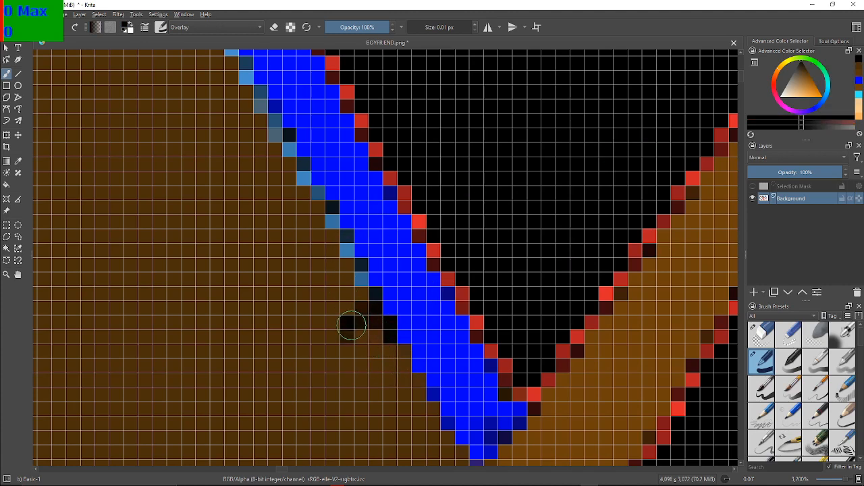
pyautogui.click(362, 330)
pyautogui.hotkey('ctrl', 'z')
pyautogui.hotkey('ctrl', 'z')
pyautogui.hotkey('ctrl', 'z')
pyautogui.hotkey('ctrl', 'z')
pyautogui.hotkey('ctrl', 'z')
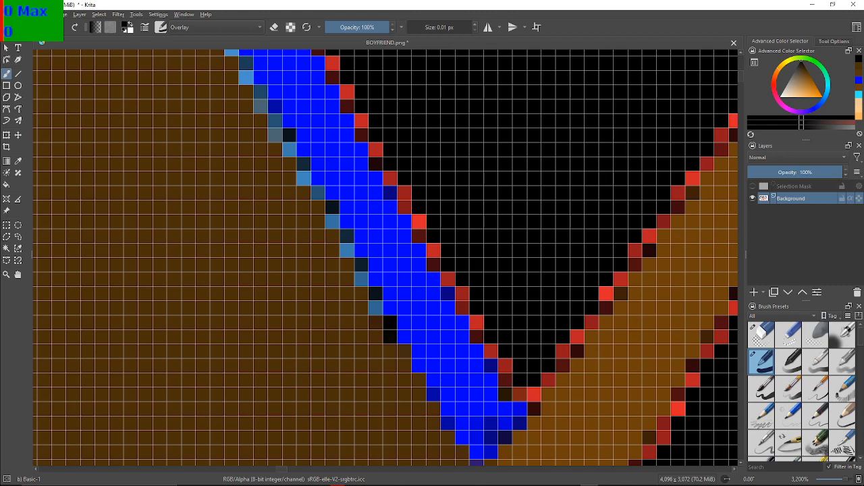
# Undo the black test strokes, then try the recent dark brown on the light blue pixels along the outline and undo it
pyautogui.hotkey('ctrl', 'z')
pyautogui.hotkey('ctrl', 'z')
pyautogui.hotkey('ctrl', 'z')
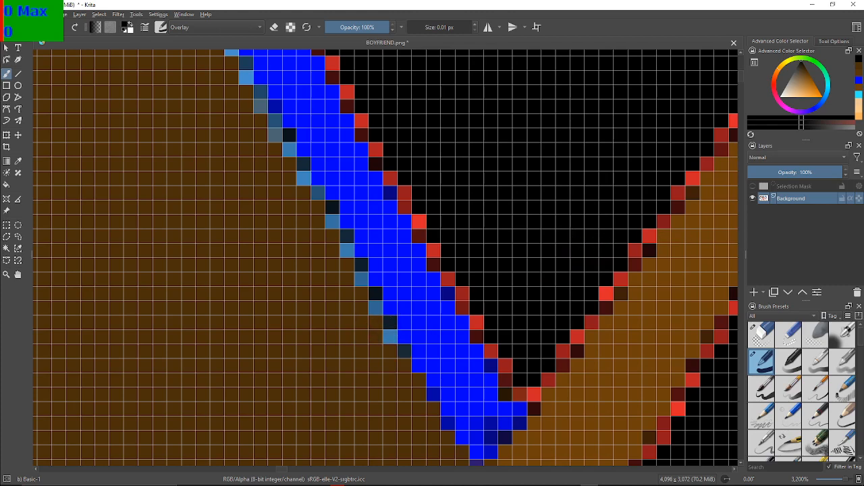
pyautogui.click(859, 68)
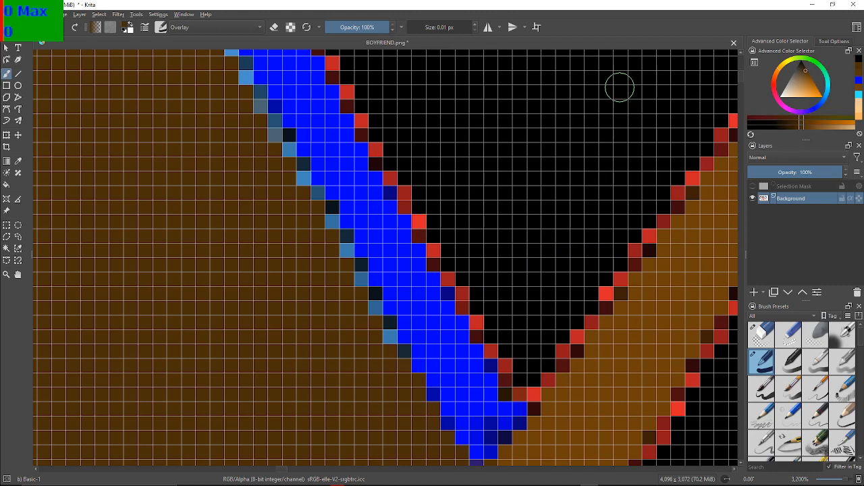
pyautogui.moveTo(360, 278); pyautogui.dragTo(361, 292)
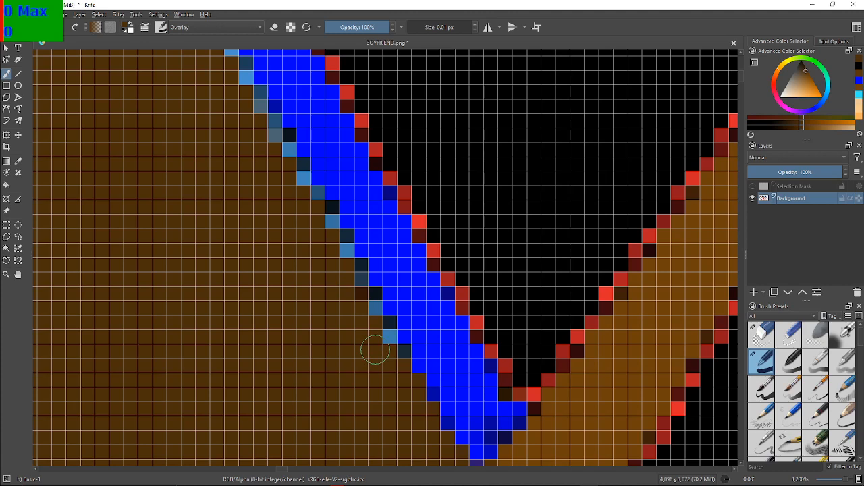
pyautogui.hotkey('ctrl', 'z')
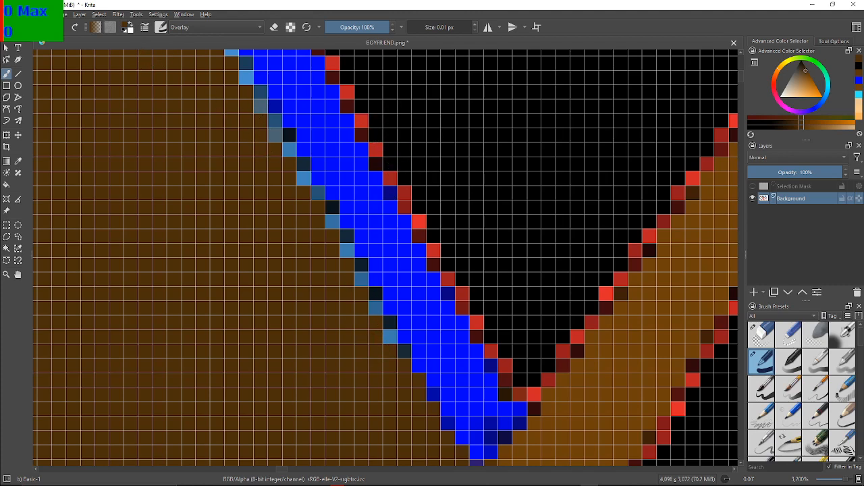
# Browse the palettes for the foreground colour, try sampling a screen colour, and keep the dark brown #4c2f0a
pyautogui.click(125, 25)
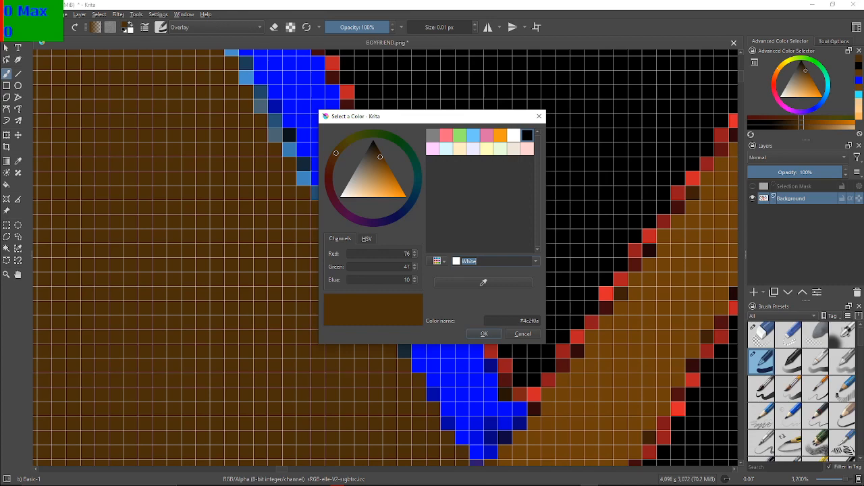
pyautogui.click(437, 261)
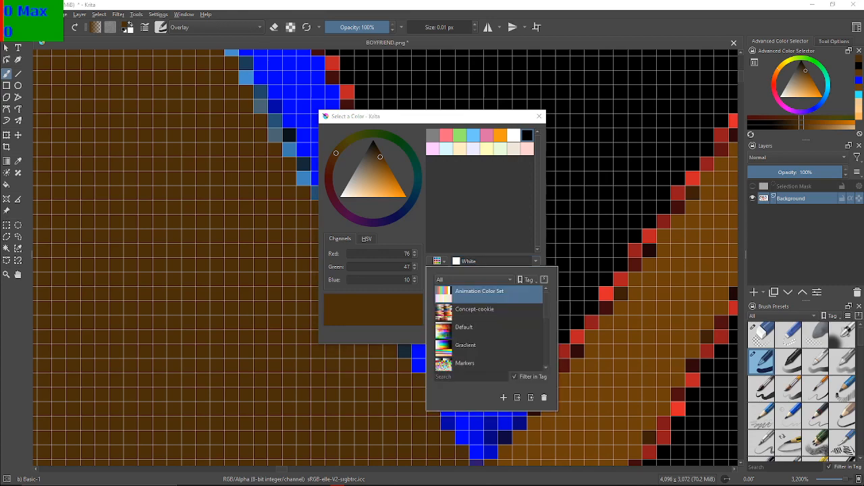
pyautogui.scroll(-5, 490, 327)
pyautogui.scroll(5, 489, 328)
pyautogui.click(409, 366)
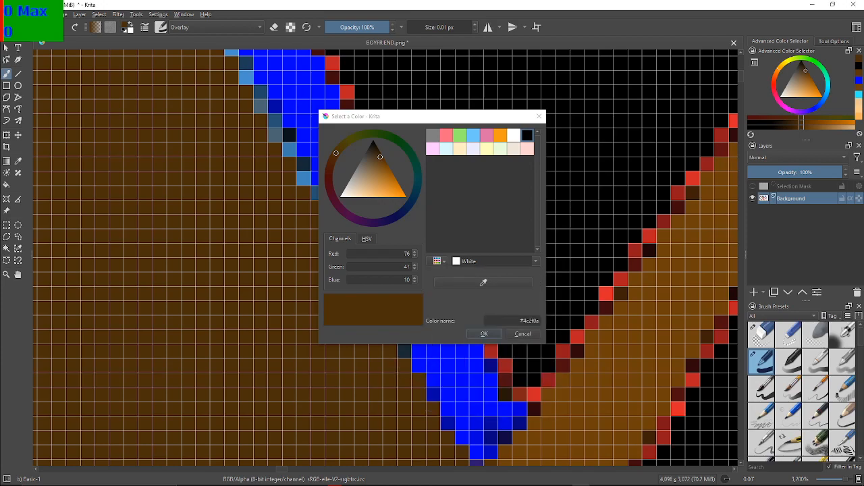
pyautogui.click(484, 282)
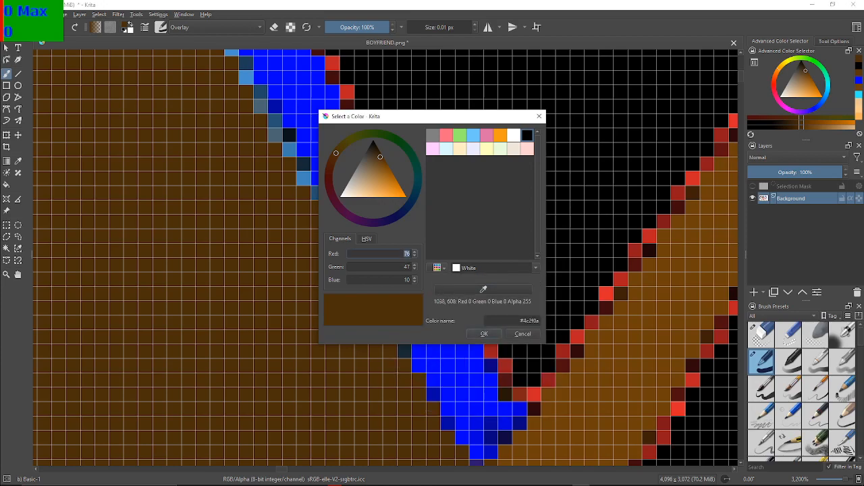
pyautogui.click(392, 358)
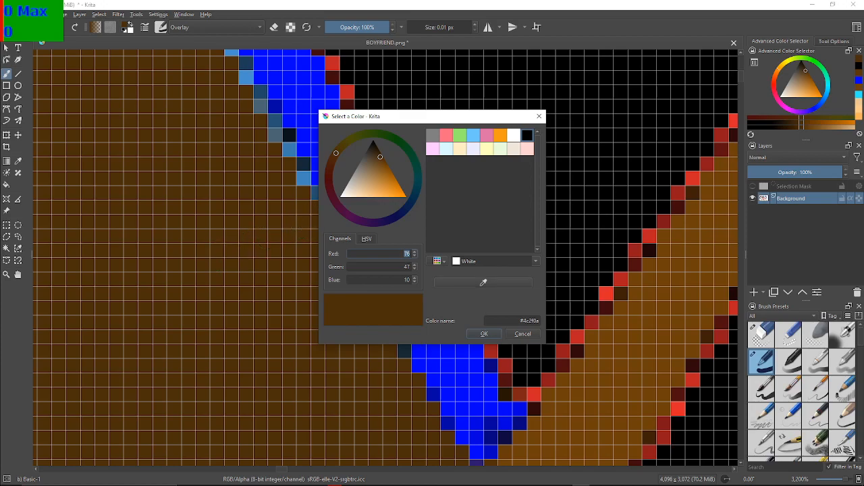
pyautogui.click(484, 333)
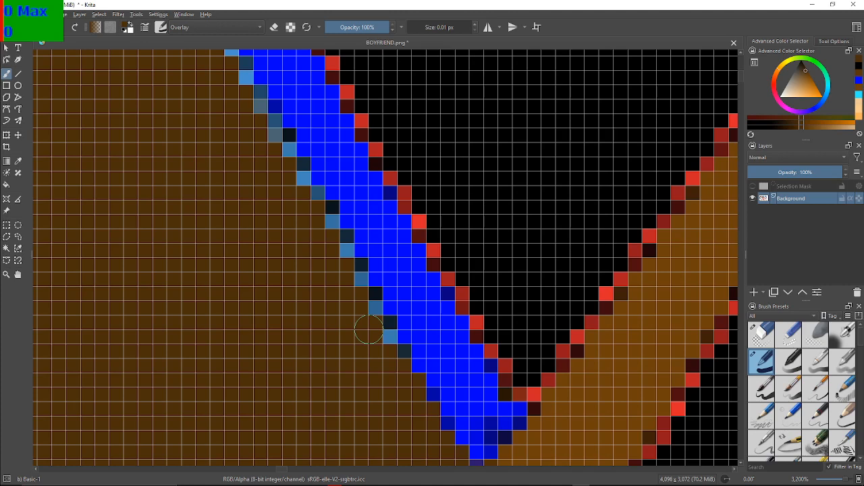
# Test white with the Overlay brush on the upper part of the brown hair, and undo the strokes
pyautogui.click(132, 23)
pyautogui.click(124, 31)
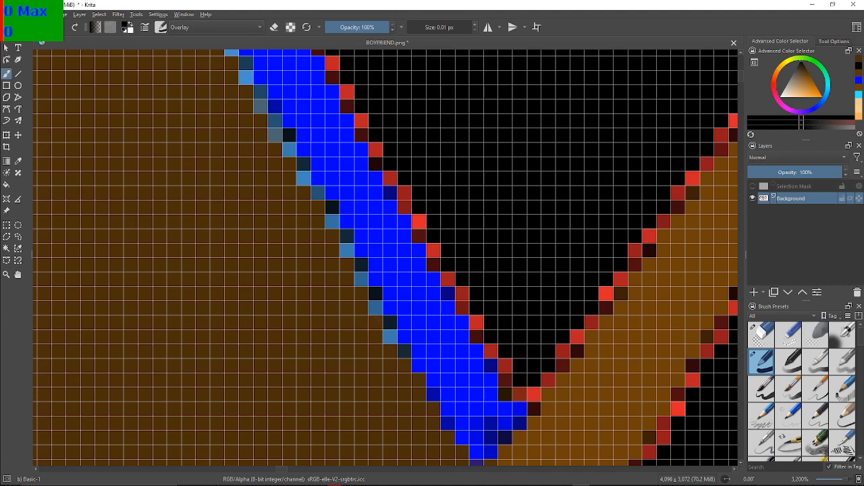
pyautogui.click(129, 29)
pyautogui.click(540, 130)
pyautogui.click(806, 70)
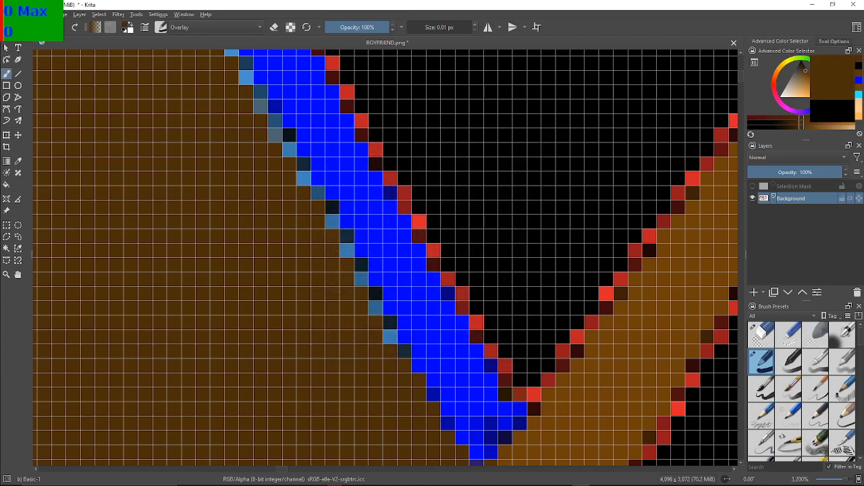
pyautogui.click(780, 96)
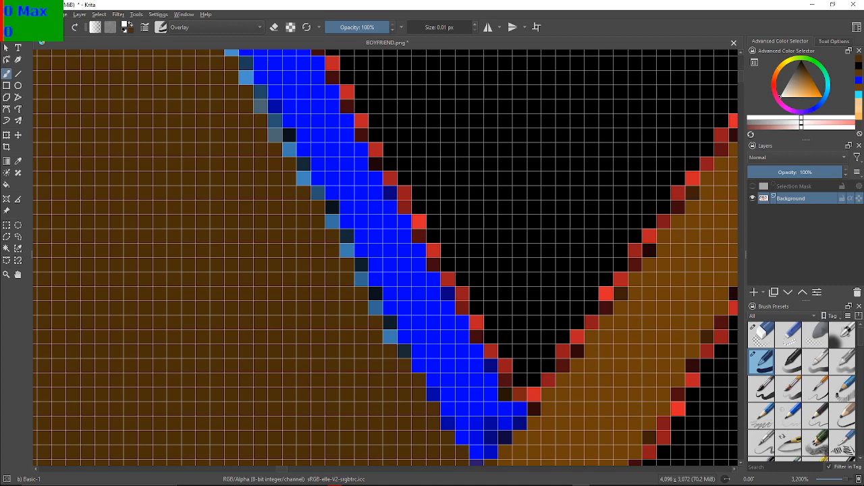
pyautogui.moveTo(202, 135); pyautogui.dragTo(208, 135)
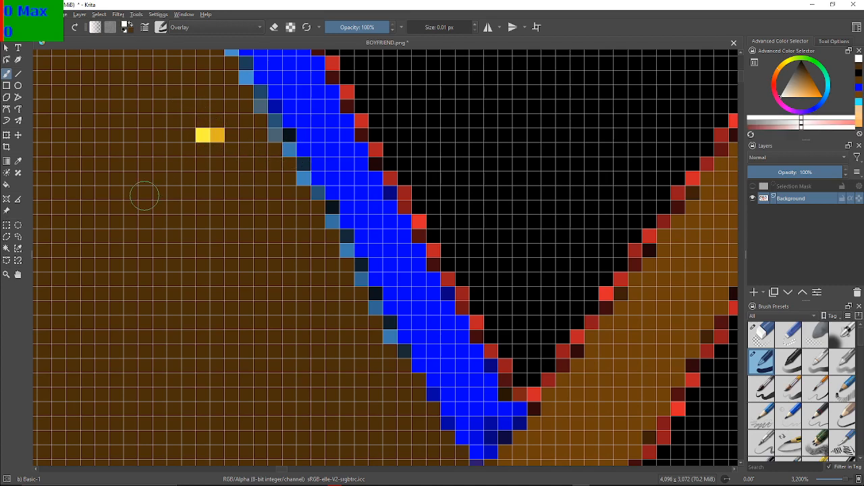
pyautogui.hotkey('ctrl', 'z')
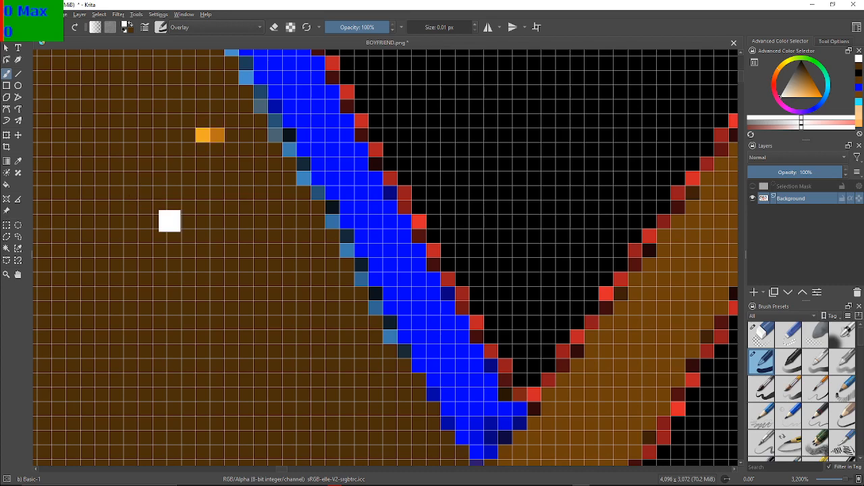
pyautogui.hotkey('ctrl', 'z')
pyautogui.hotkey('ctrl', 'z')
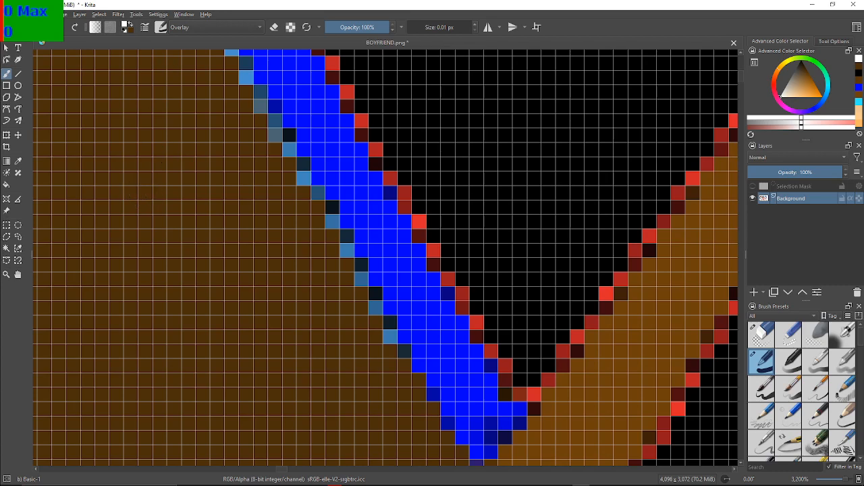
# Swap back to dark brown, dab a test spot on the upper brown hair, and undo it
pyautogui.click(131, 24)
pyautogui.click(156, 162)
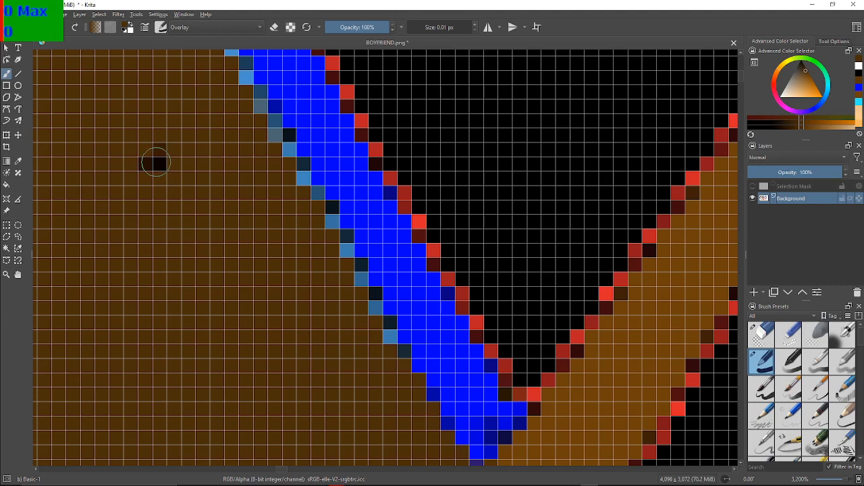
pyautogui.hotkey('ctrl', 'z')
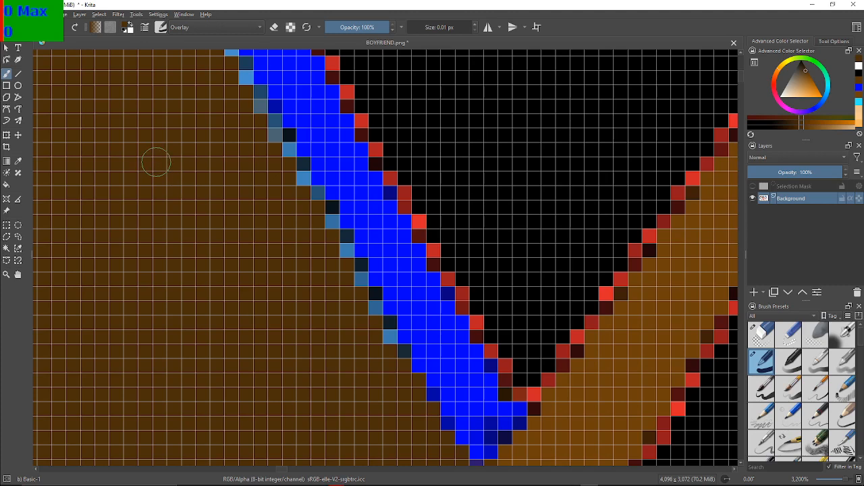
pyautogui.click(125, 25)
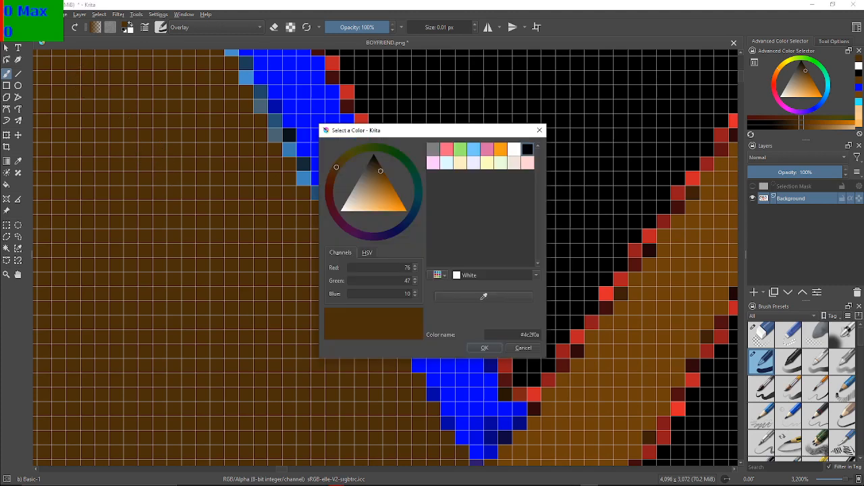
pyautogui.click(539, 130)
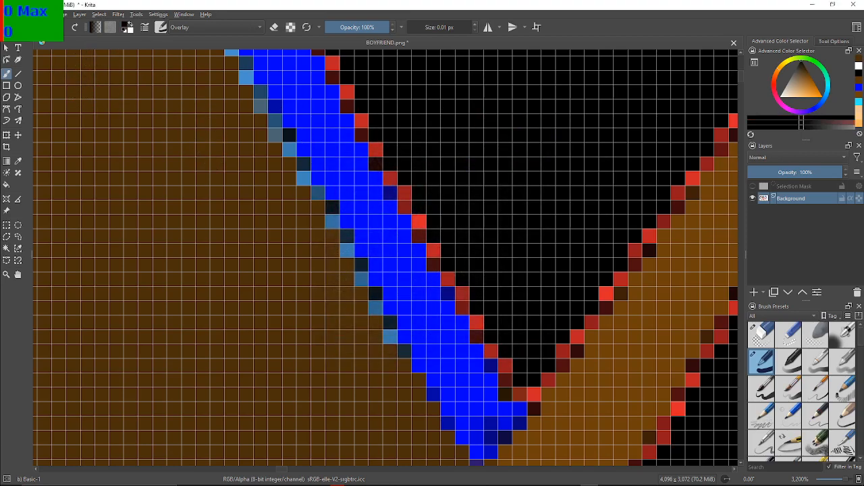
# Try palette swatches such as Lineart Green as the foreground colour, and return to the recent dark brown
pyautogui.click(131, 24)
pyautogui.click(125, 25)
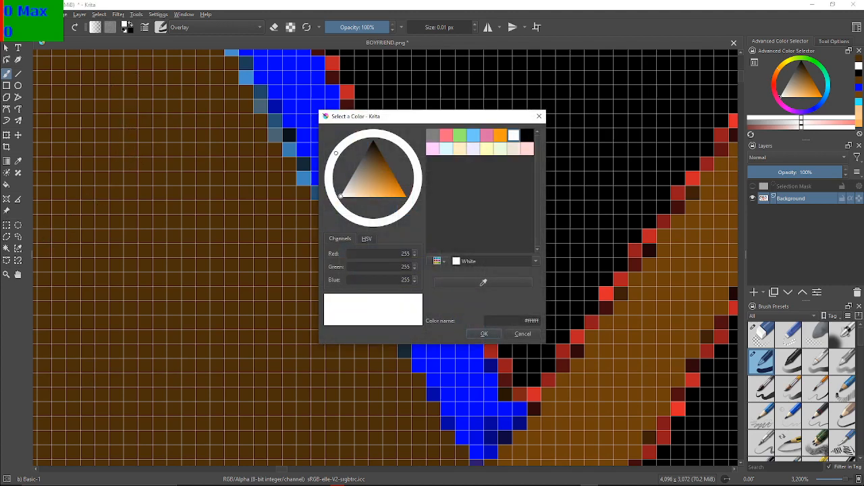
pyautogui.click(432, 135)
pyautogui.click(432, 148)
pyautogui.click(459, 148)
pyautogui.click(460, 136)
pyautogui.click(514, 135)
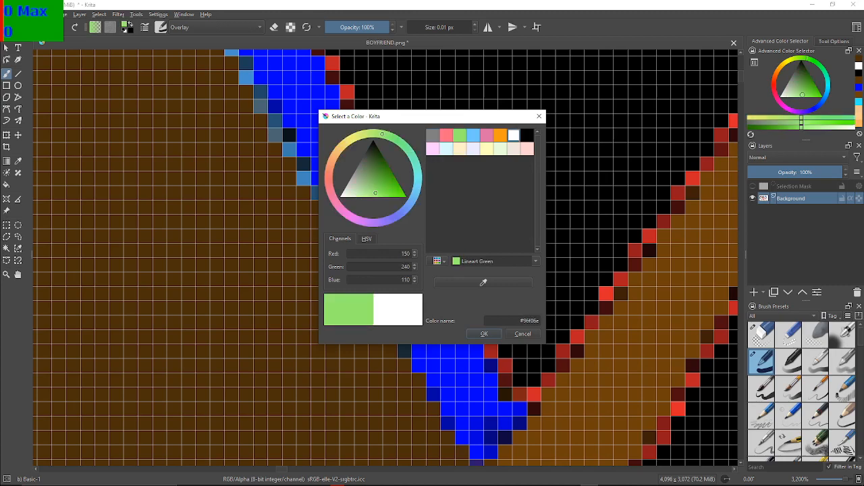
pyautogui.click(859, 60)
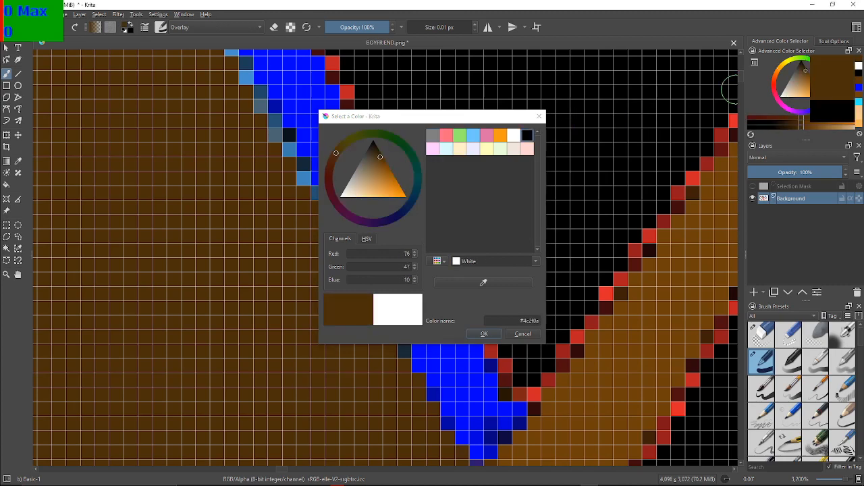
pyautogui.click(538, 116)
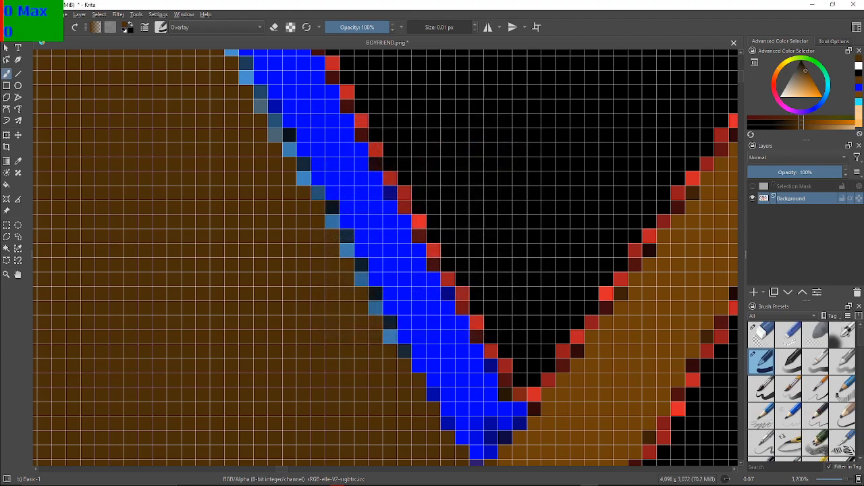
# Scribble dark brown Overlay strokes on the hair beside the blue outline's lower edge, and undo them
pyautogui.click(859, 59)
pyautogui.moveTo(333, 323)
pyautogui.mouseDown()
pyautogui.moveTo(376, 399)
pyautogui.moveTo(357, 392)
pyautogui.moveTo(383, 347)
pyautogui.moveTo(375, 355)
pyautogui.mouseUp()
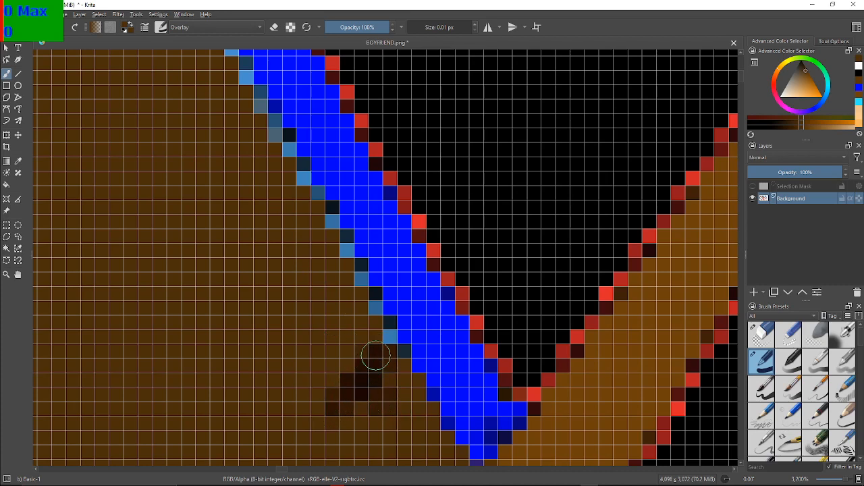
pyautogui.hotkey('ctrl', 'z')
pyautogui.hotkey('ctrl', 'z')
pyautogui.hotkey('ctrl', 'z')
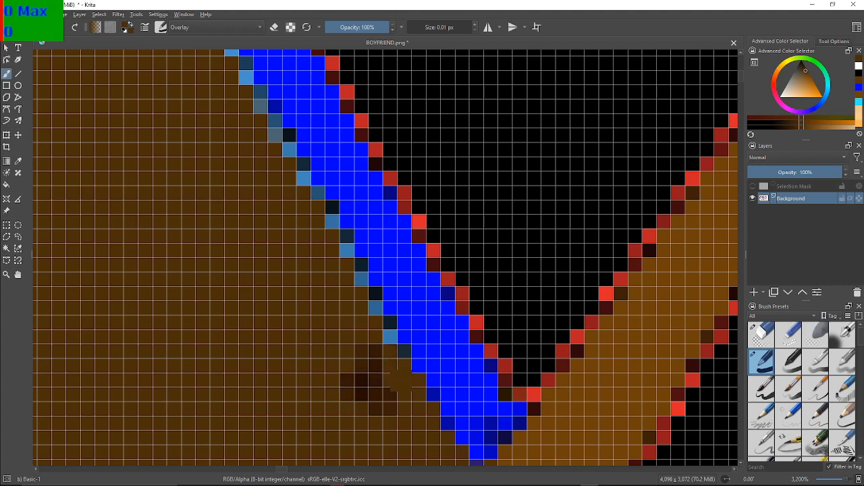
pyautogui.hotkey('ctrl', 'z')
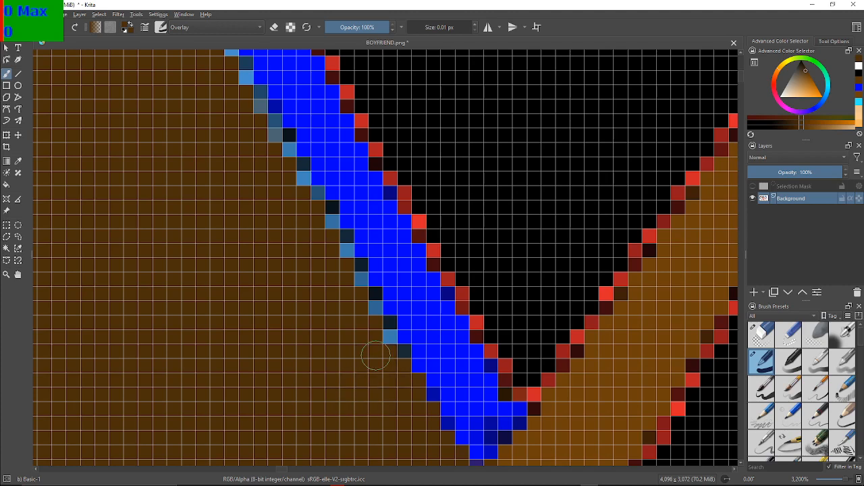
# Reset the colours to black and white, check the background colour's values, and return to dark brown as the foreground
pyautogui.press('d')
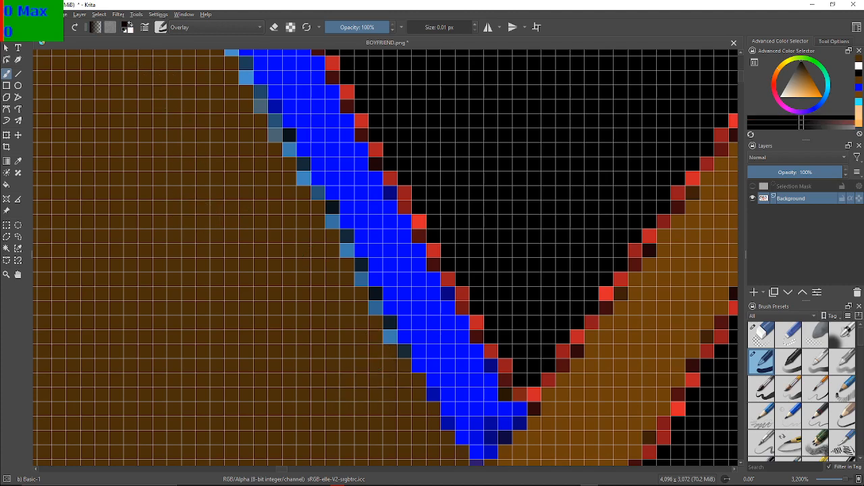
pyautogui.keyDown('ctrl'); pyautogui.click(378, 368); pyautogui.keyUp('ctrl')
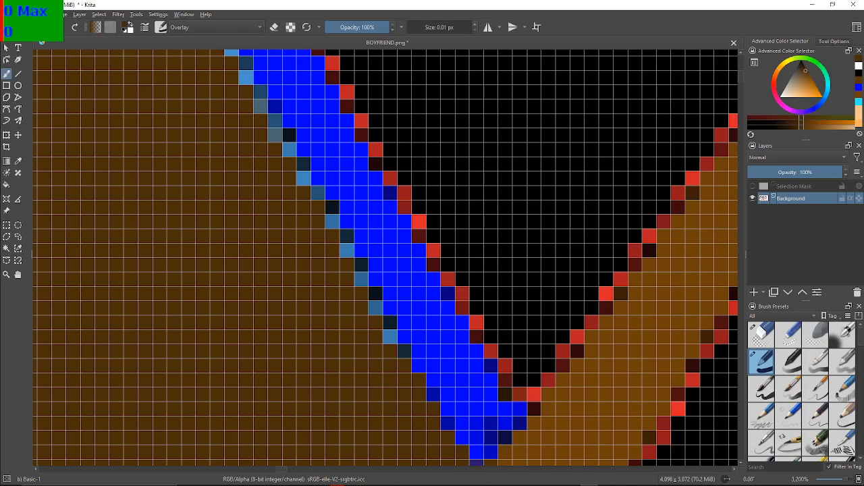
pyautogui.click(130, 30)
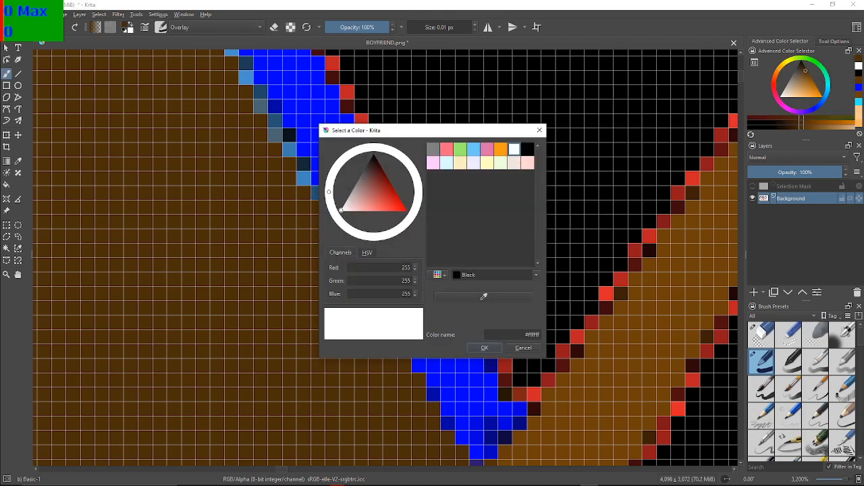
pyautogui.click(539, 130)
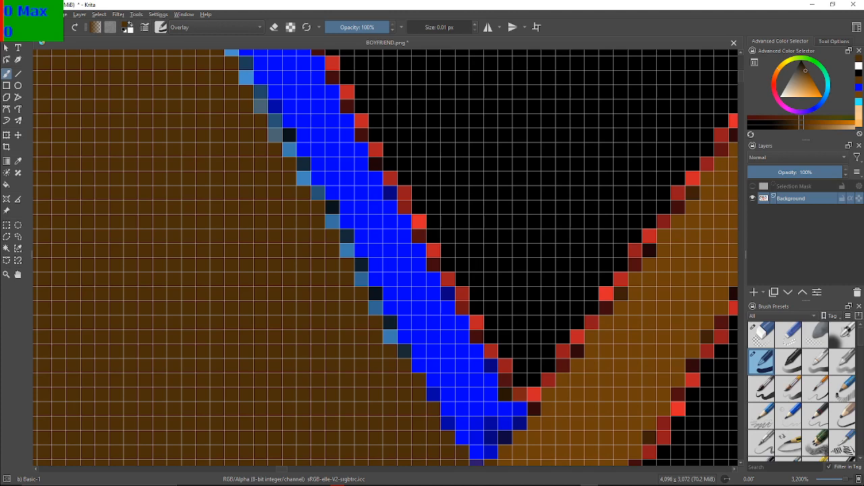
pyautogui.press('x')
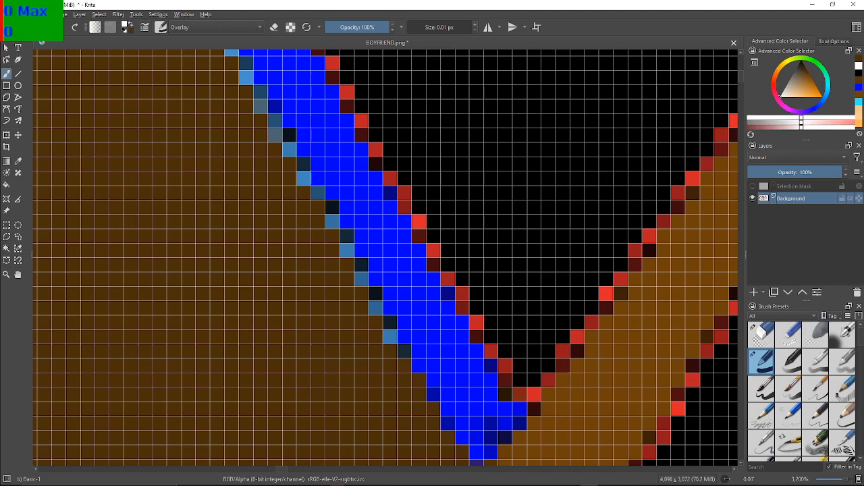
pyautogui.press('x')
# Dab dark brown test spots on the middle of the brown hair, undo them, and restore the default black foreground
pyautogui.click(217, 216)
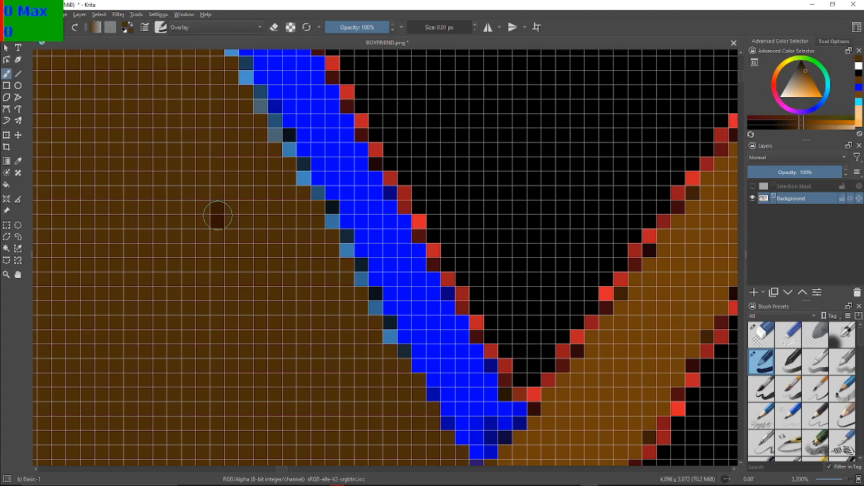
pyautogui.hotkey('ctrl', 'z')
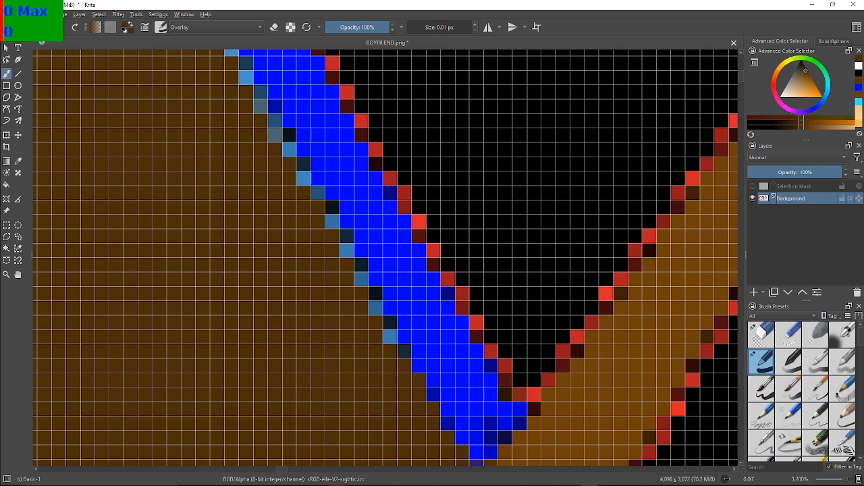
pyautogui.click(191, 184)
pyautogui.hotkey('ctrl', 'z')
pyautogui.click(216, 207)
pyautogui.hotkey('ctrl', 'z')
pyautogui.press('d')
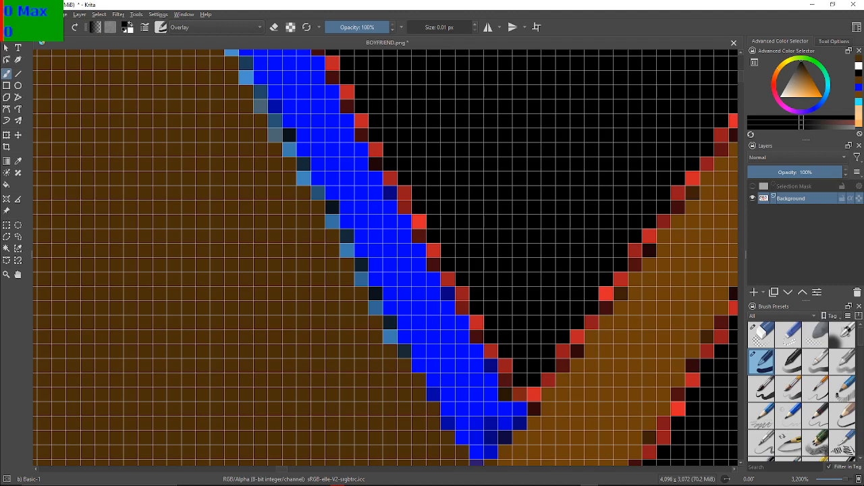
# Set the foreground colour to the hair's dark brown #4c2f0a, and check the background colour's values
pyautogui.click(125, 25)
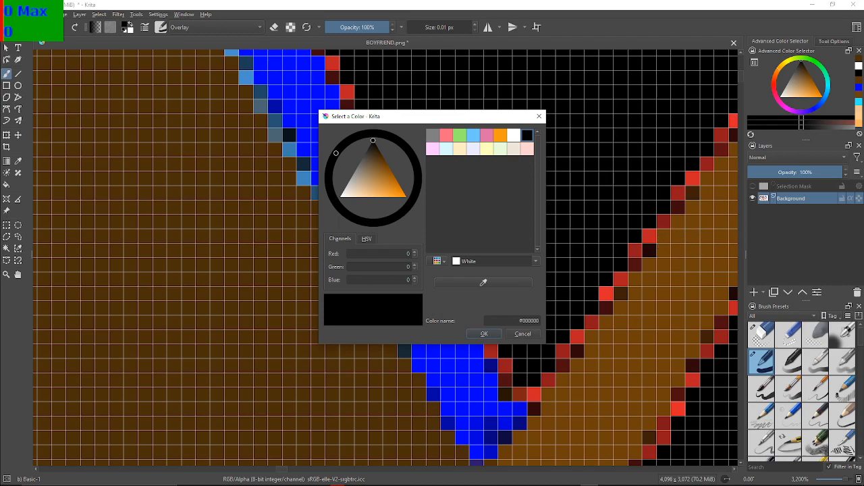
pyautogui.click(724, 237)
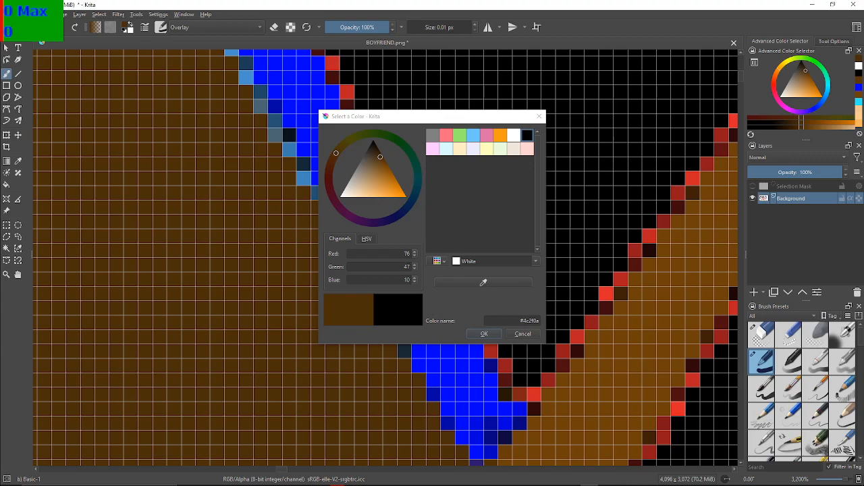
pyautogui.click(484, 333)
pyautogui.click(130, 30)
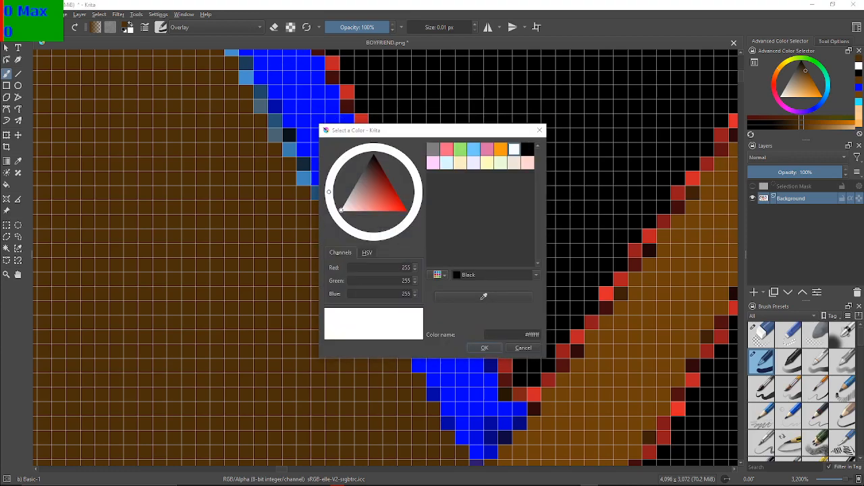
pyautogui.click(540, 130)
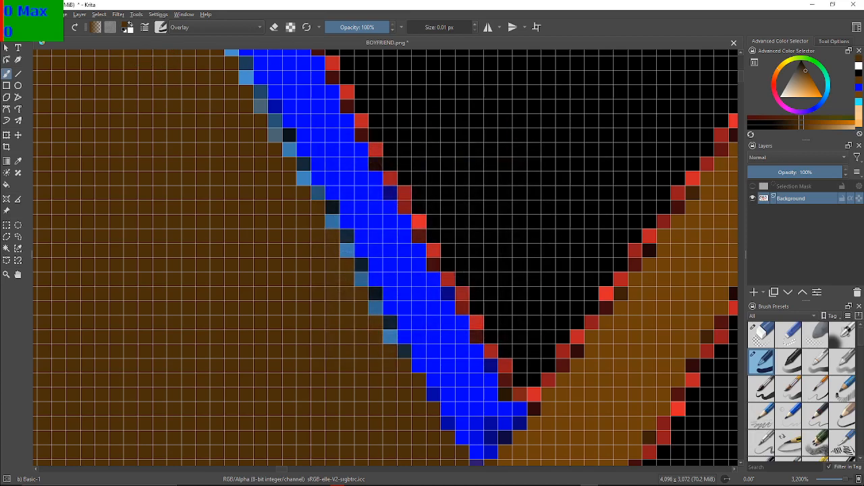
# Dab a test spot on the dark brown hair beside the blue outline's light blue pixels, and undo it
pyautogui.press('x')
pyautogui.press('x')
pyautogui.click(261, 158)
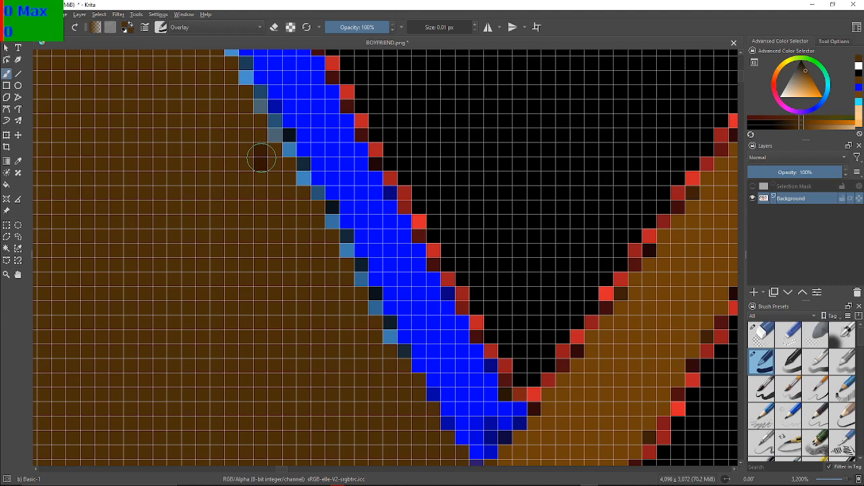
pyautogui.hotkey('ctrl', 'z')
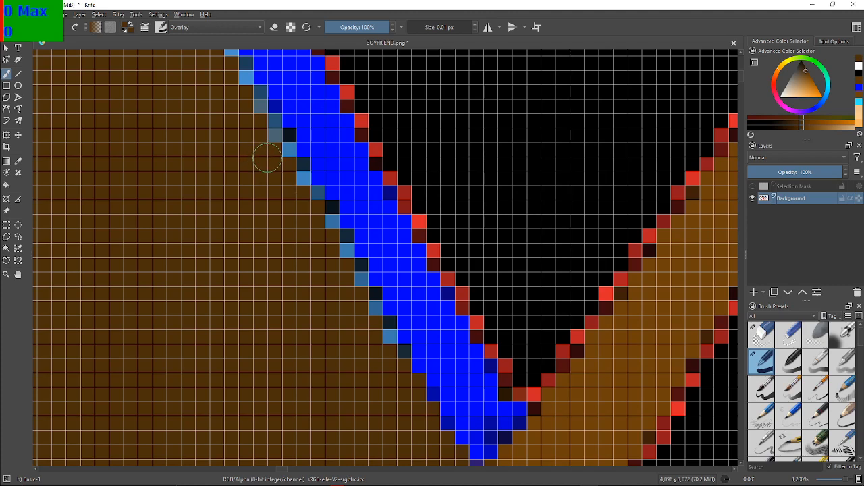
# Check the dark brown foreground colour's HSV values, and examine the whole head of the recoloured singing pose
pyautogui.click(125, 25)
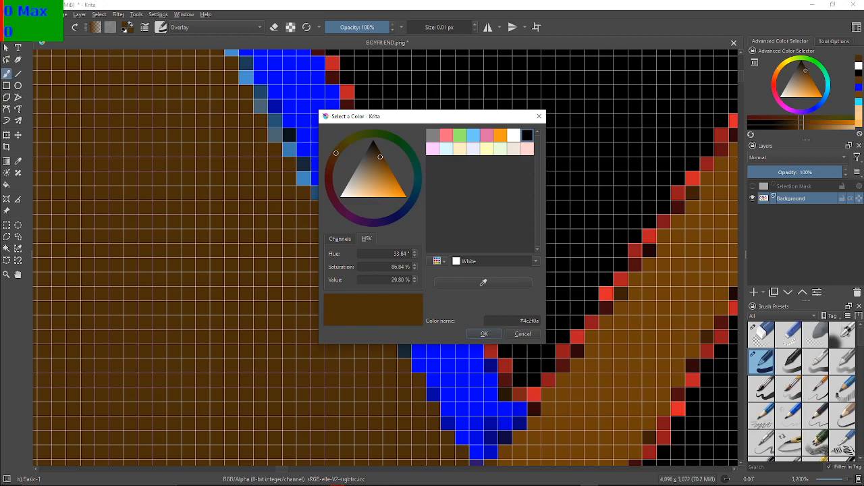
pyautogui.click(522, 333)
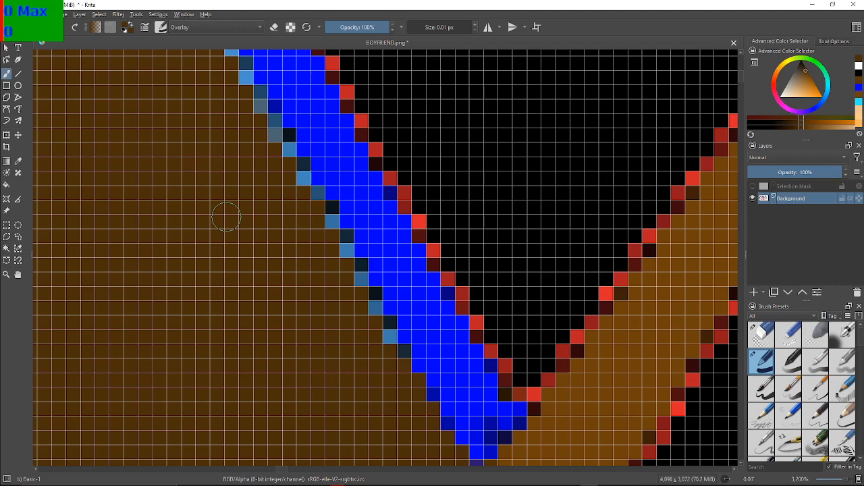
pyautogui.click(18, 161)
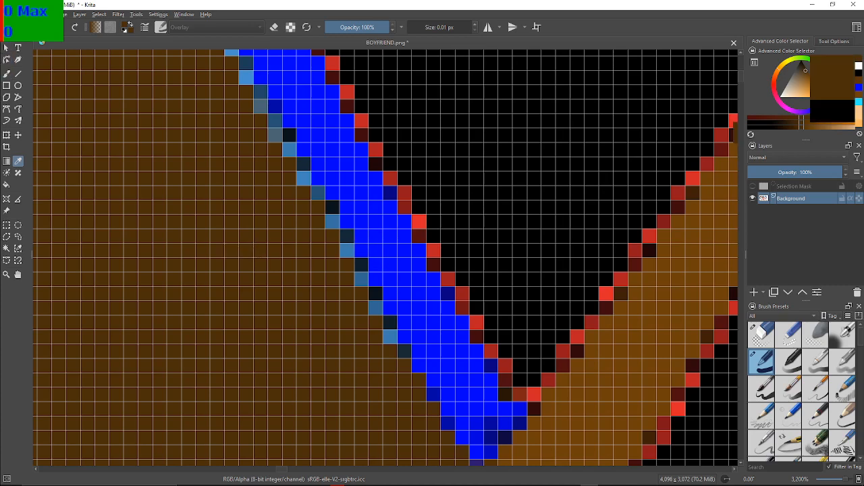
pyautogui.press('b')
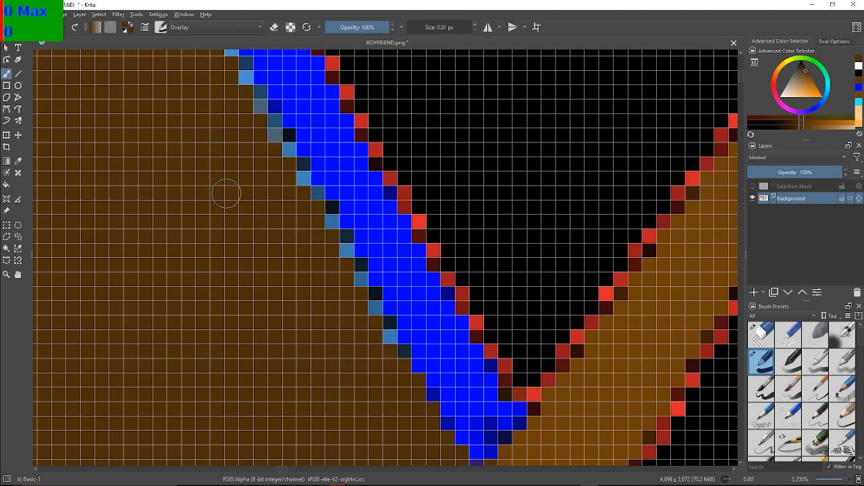
pyautogui.scroll(-12, 226, 194)
pyautogui.scroll(3, 376, 171)
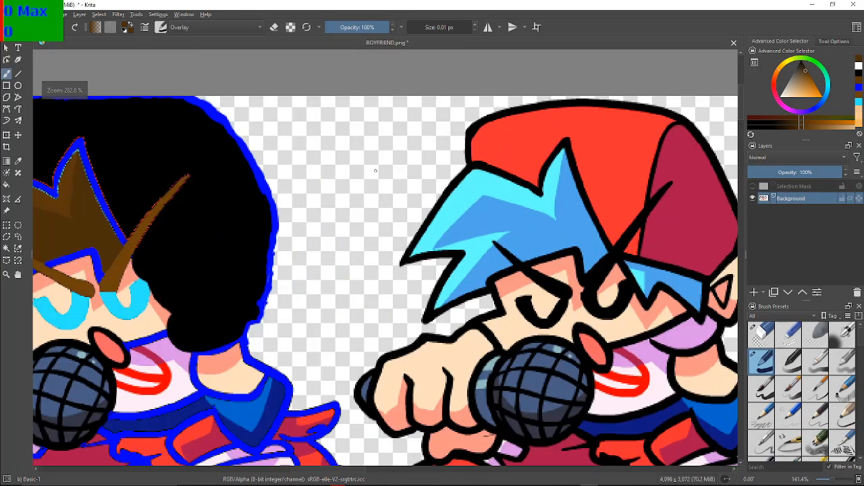
pyautogui.moveTo(375, 171); pyautogui.dragTo(605, 206)
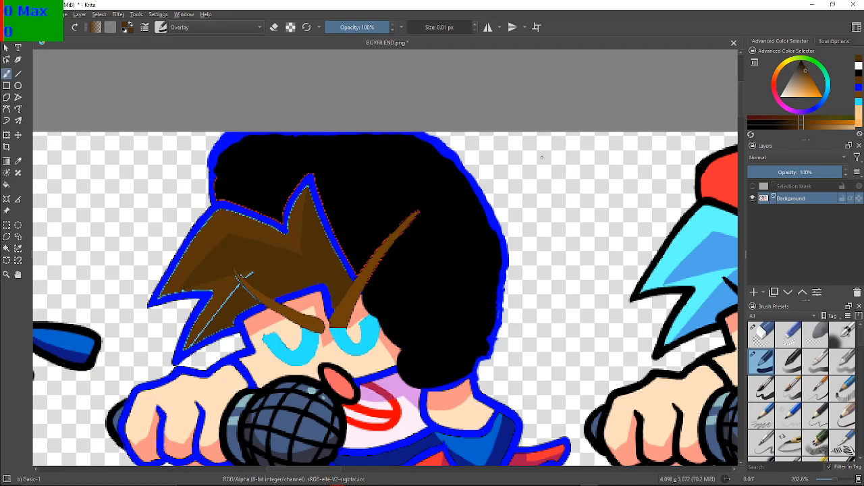
# Choose the Foreground to Background gradient, dab a test stroke on the dark brown hair, and undo it
pyautogui.click(96, 28)
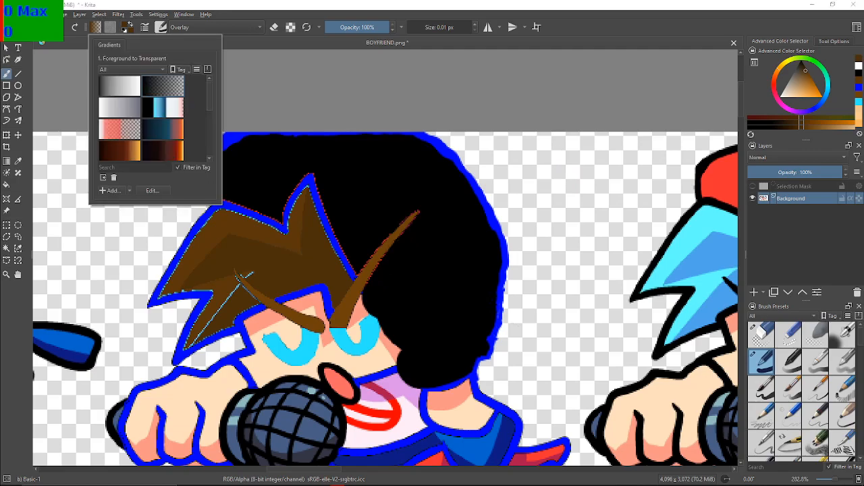
pyautogui.click(121, 86)
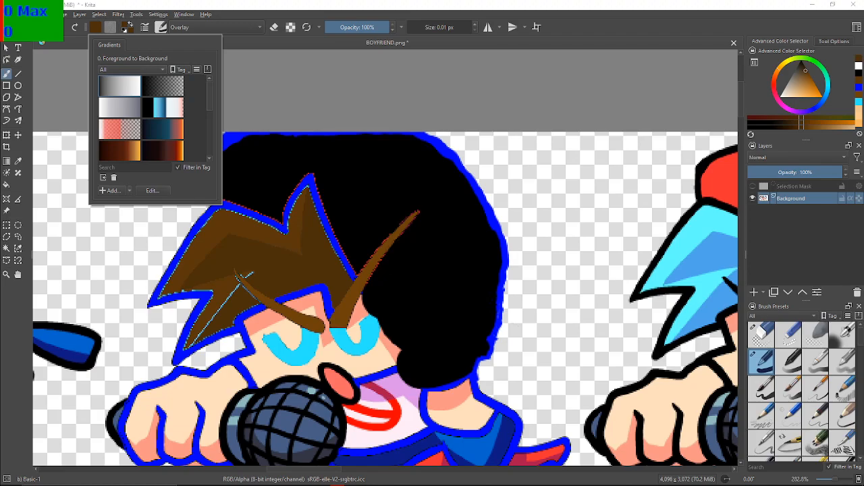
pyautogui.click(364, 283)
pyautogui.scroll(5, 364, 284)
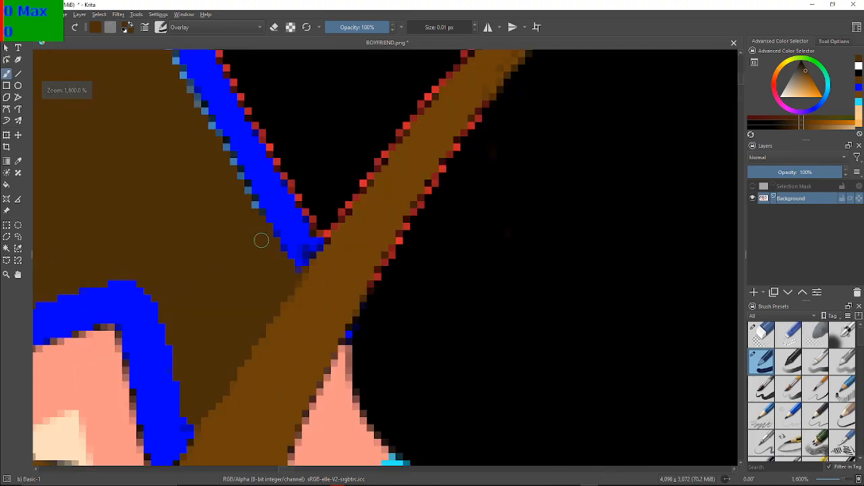
pyautogui.moveTo(211, 220); pyautogui.dragTo(295, 251)
pyautogui.moveTo(202, 193)
pyautogui.mouseDown()
pyautogui.moveTo(231, 211)
pyautogui.moveTo(223, 200)
pyautogui.mouseUp()
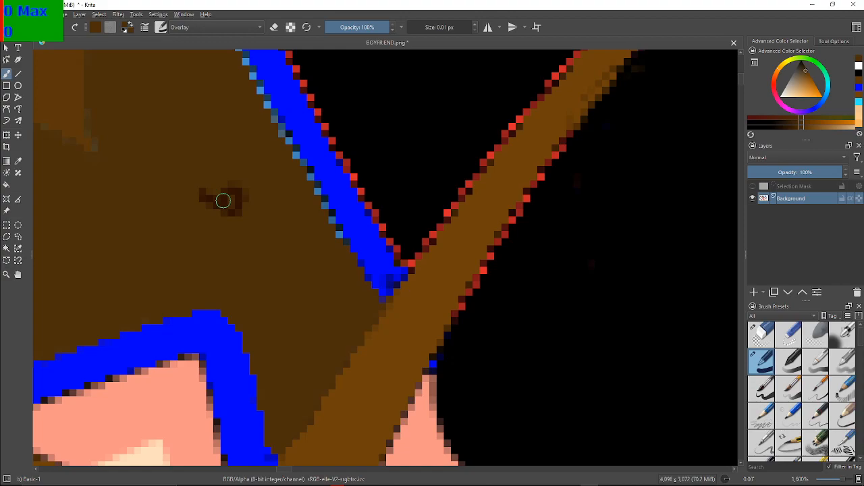
pyautogui.hotkey('ctrl', 'z')
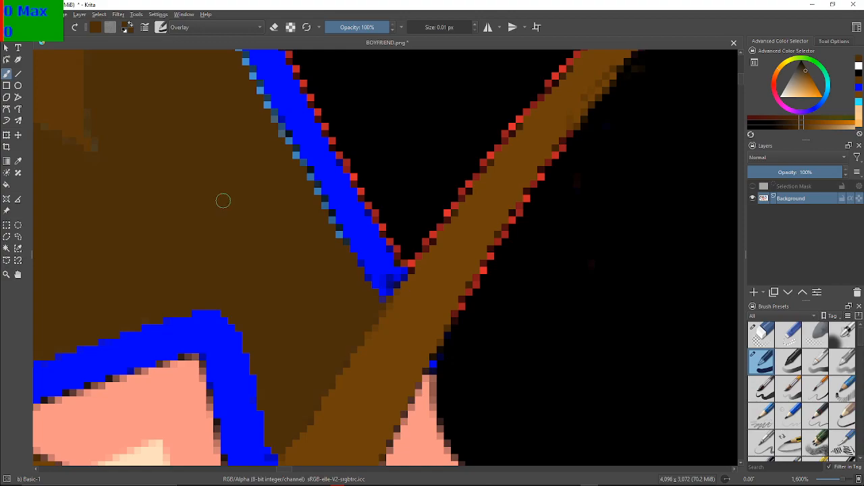
# Switch back to the Foreground to Transparent gradient, dab a test stroke on the dark brown hair, and undo it
pyautogui.click(126, 27)
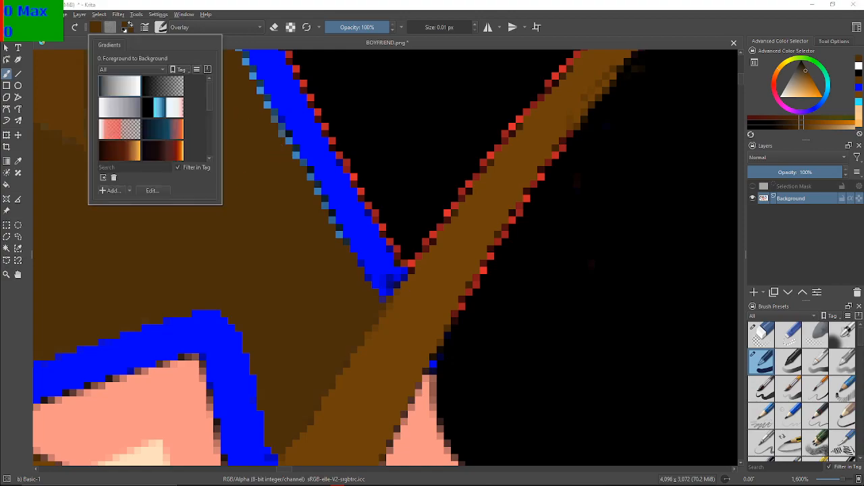
pyautogui.click(163, 86)
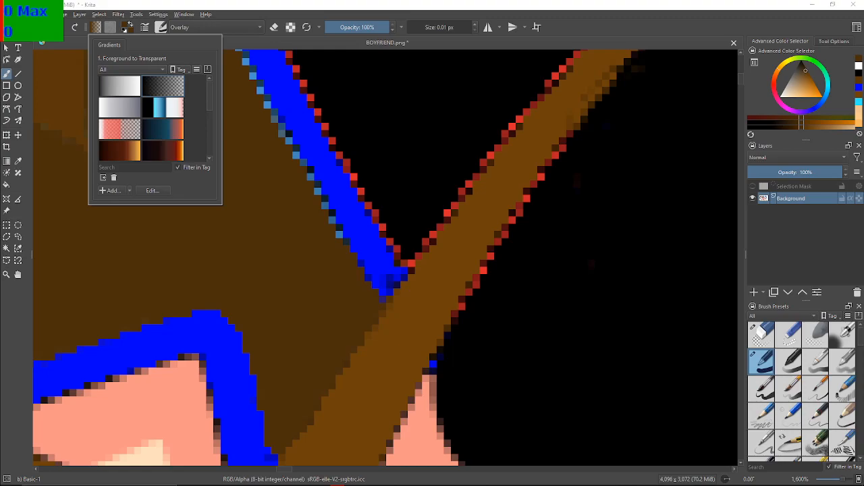
pyautogui.click(235, 197)
pyautogui.moveTo(235, 197); pyautogui.dragTo(221, 177)
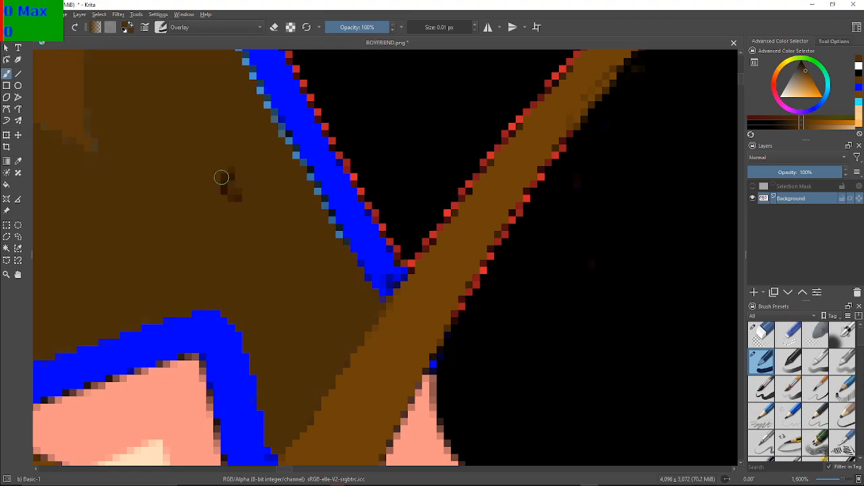
pyautogui.hotkey('ctrl', 'z')
pyautogui.hotkey('ctrl', 'z')
# Try the Addition blending mode with a test dab on the dark brown hair, and undo the dab
pyautogui.click(216, 27)
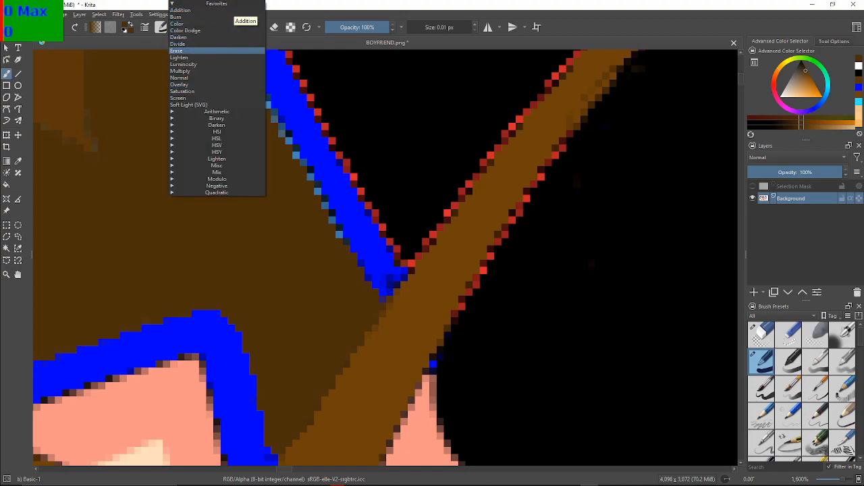
pyautogui.click(196, 10)
pyautogui.click(191, 152)
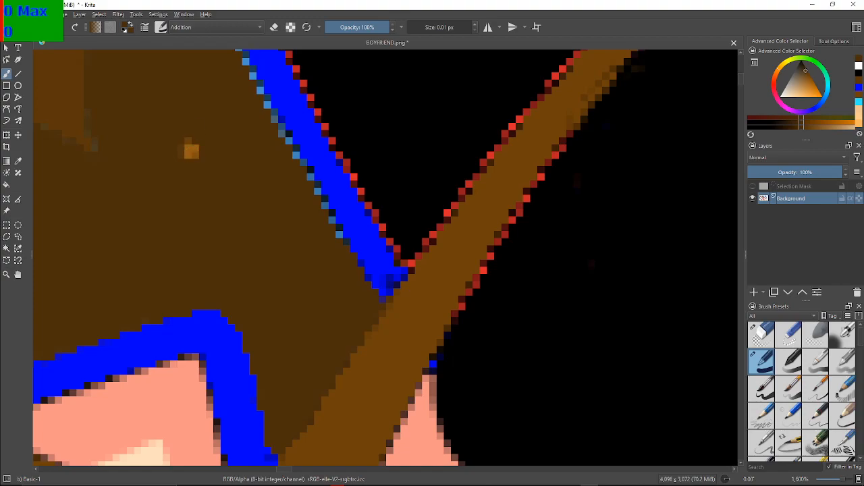
pyautogui.hotkey('ctrl', 'z')
# Try the Burn blending mode with a short test stroke on the dark brown hair, and undo it
pyautogui.click(203, 28)
pyautogui.click(196, 31)
pyautogui.moveTo(176, 98)
pyautogui.mouseDown()
pyautogui.moveTo(174, 128)
pyautogui.moveTo(169, 117)
pyautogui.mouseUp()
pyautogui.hotkey('ctrl', 'z')
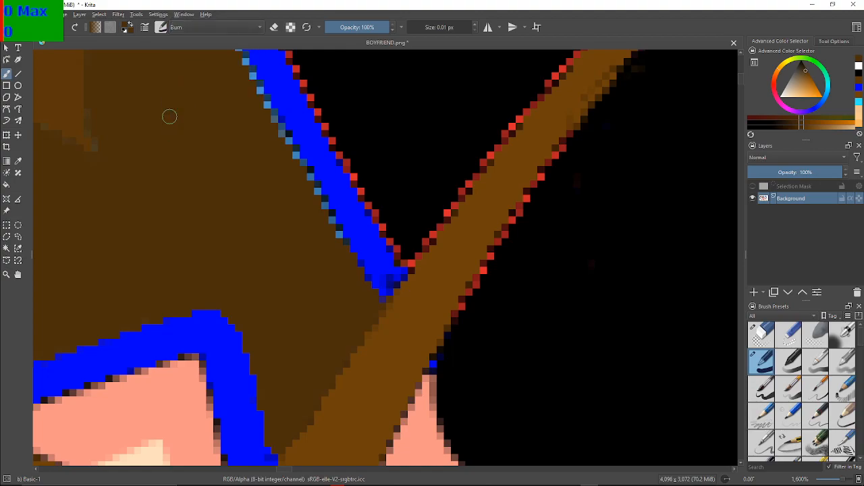
# Set the brush blending mode to Color, and test it on the brown hair and a light blue pixel beside the blue outline
pyautogui.click(202, 27)
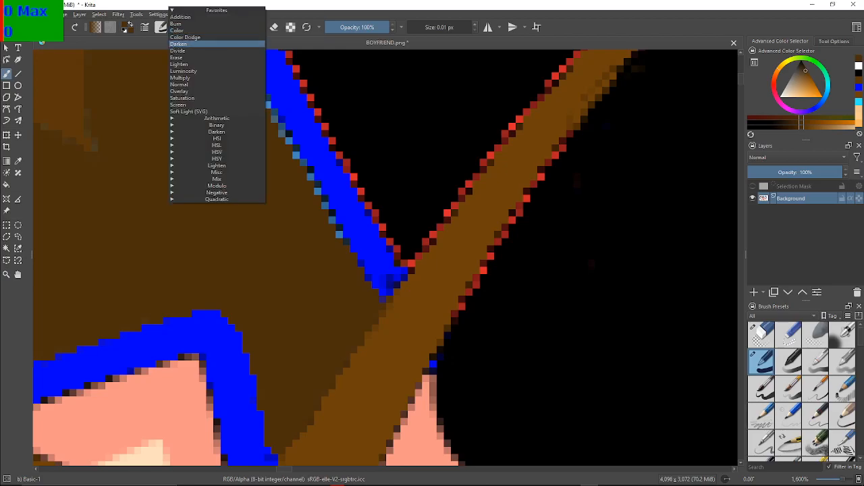
pyautogui.click(177, 30)
pyautogui.scroll(3, 202, 135)
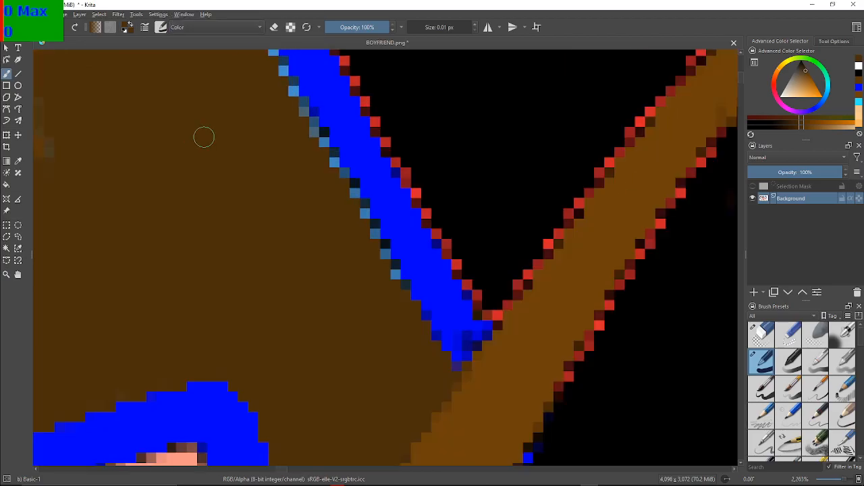
pyautogui.scroll(-1, 204, 140)
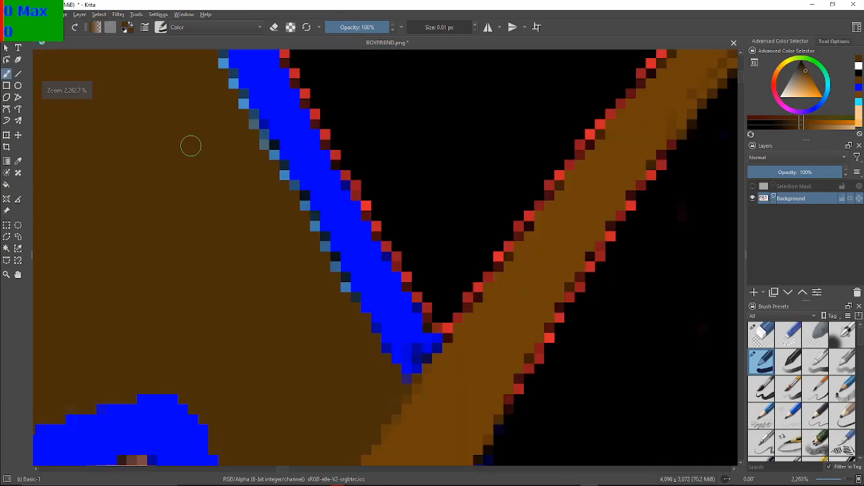
pyautogui.scroll(1, 190, 146)
pyautogui.moveTo(204, 183); pyautogui.dragTo(170, 131)
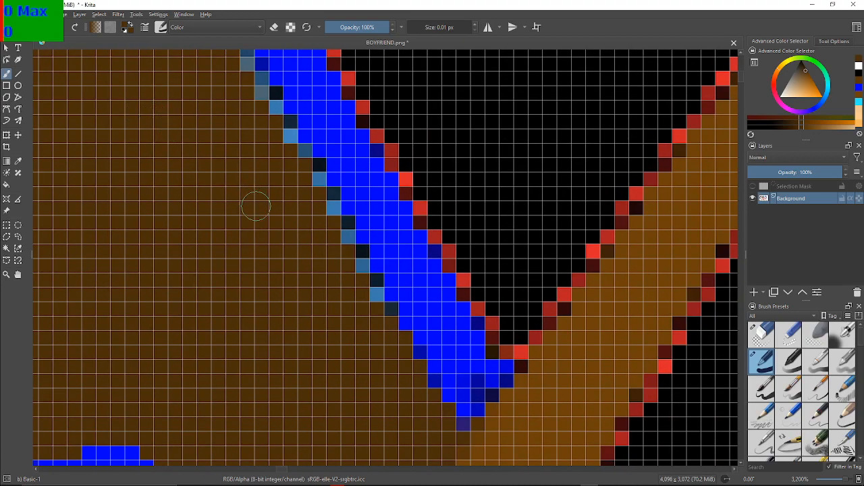
pyautogui.scroll(-1, 255, 208)
pyautogui.scroll(1, 256, 208)
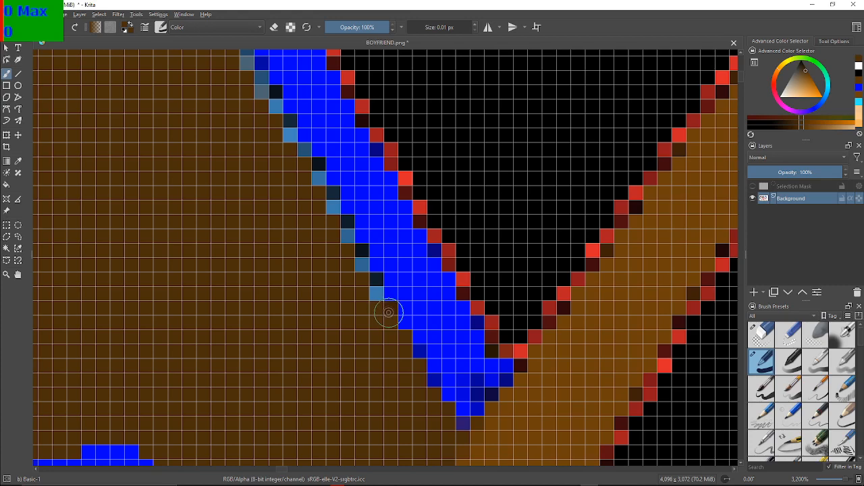
pyautogui.click(375, 293)
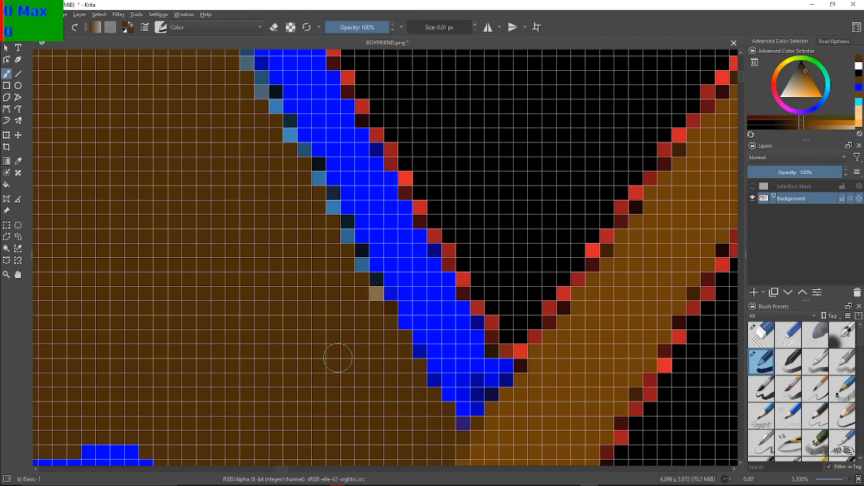
pyautogui.press('ctrl')
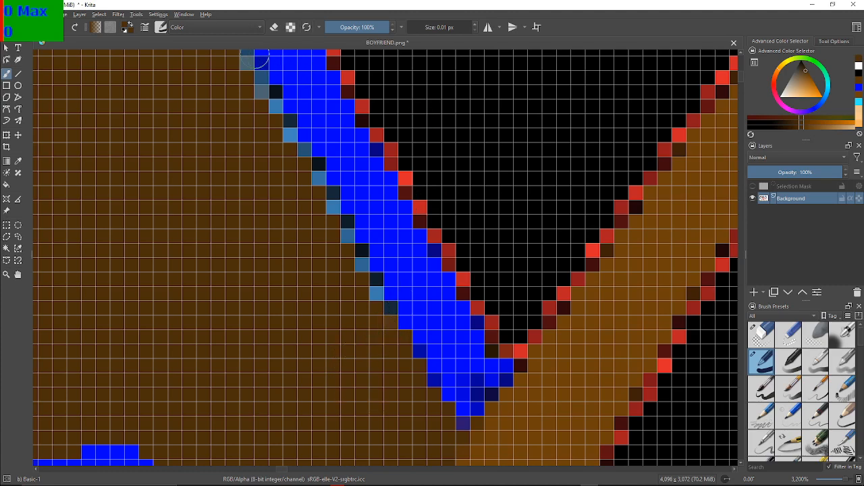
# Collapse the Favorites group of blending modes and look through the Quadratic group
pyautogui.click(209, 27)
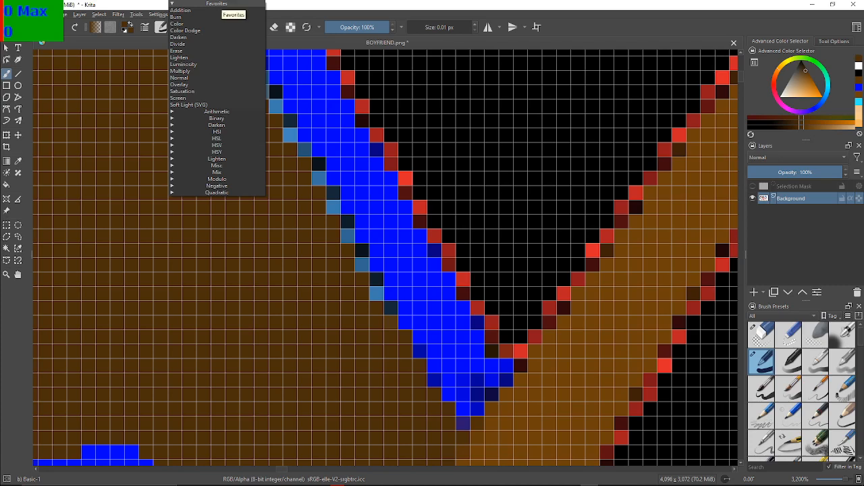
pyautogui.click(219, 4)
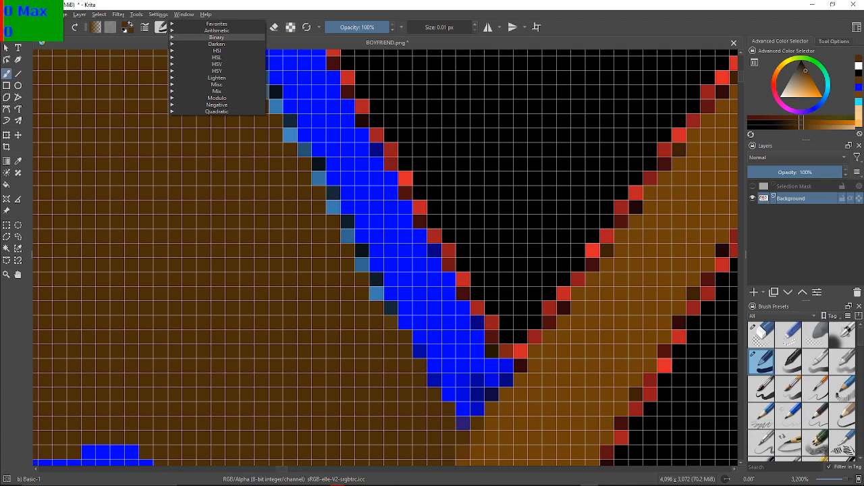
pyautogui.click(216, 23)
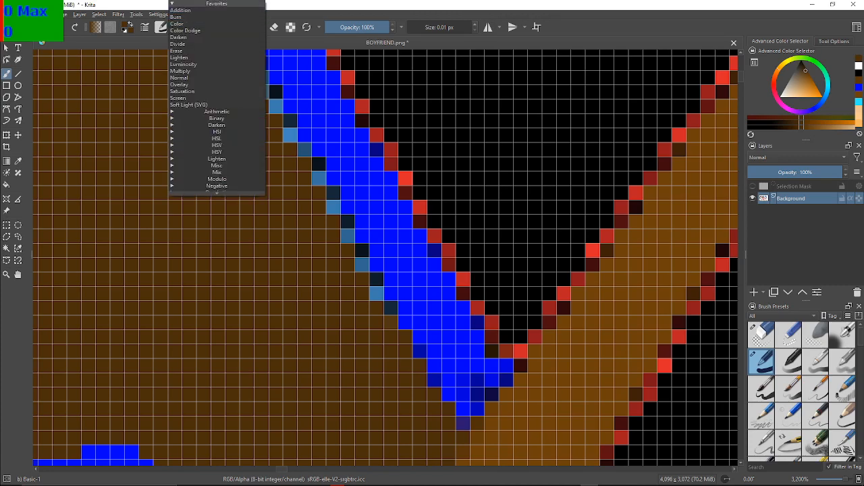
pyautogui.click(216, 4)
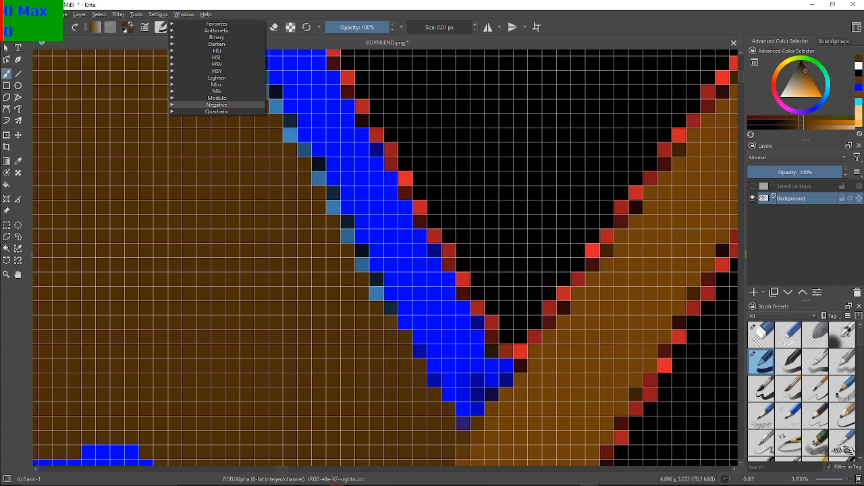
pyautogui.click(216, 111)
pyautogui.scroll(-1, 216, 118)
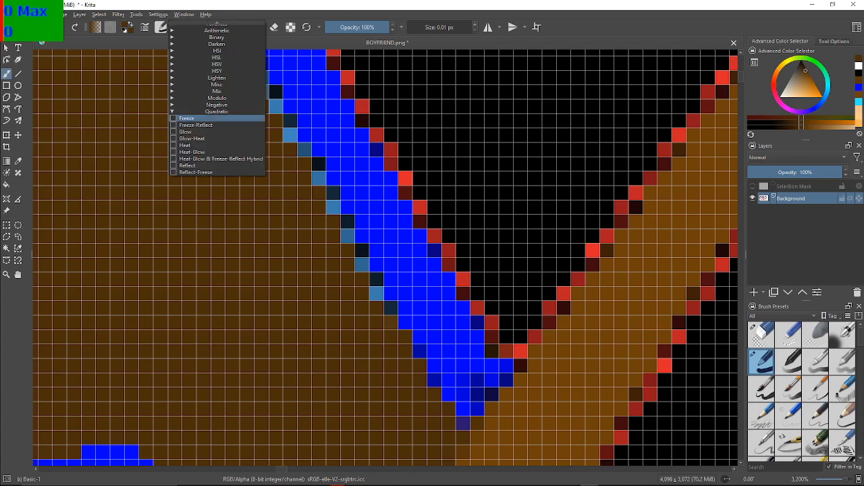
pyautogui.click(216, 111)
# Look through the Negative, Modulo, Mix and Misc groups of blending modes
pyautogui.click(216, 105)
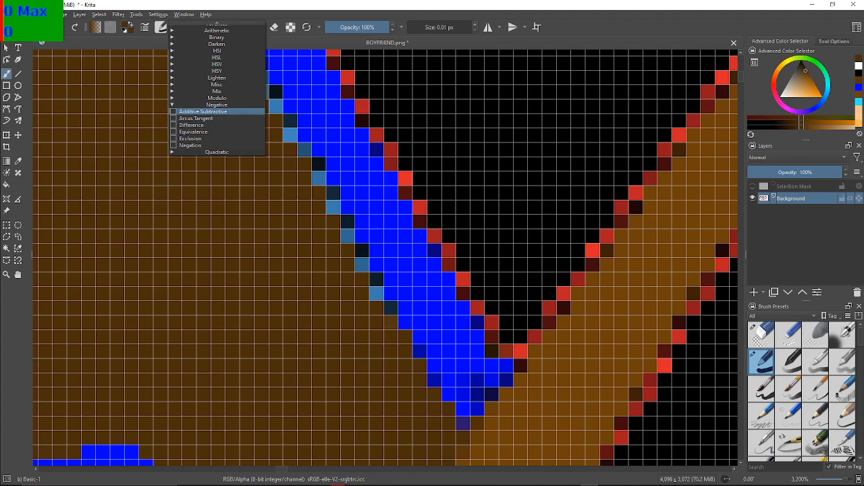
pyautogui.click(229, 111)
pyautogui.click(229, 25)
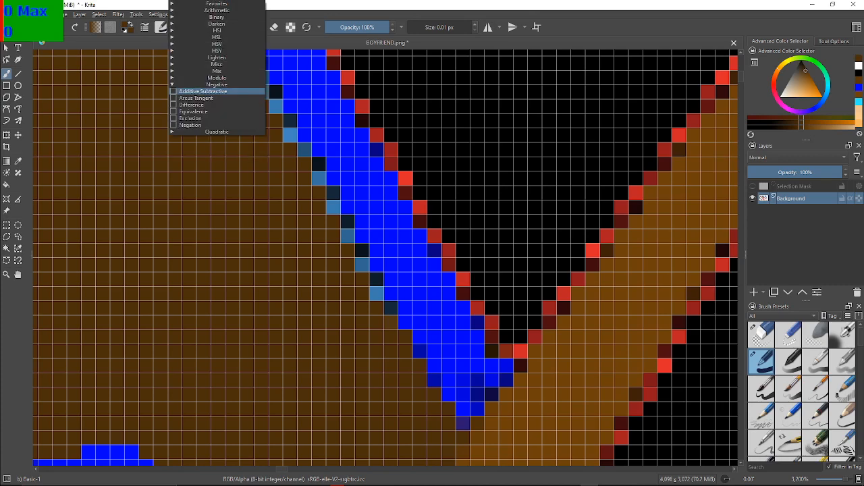
pyautogui.click(217, 85)
pyautogui.click(217, 98)
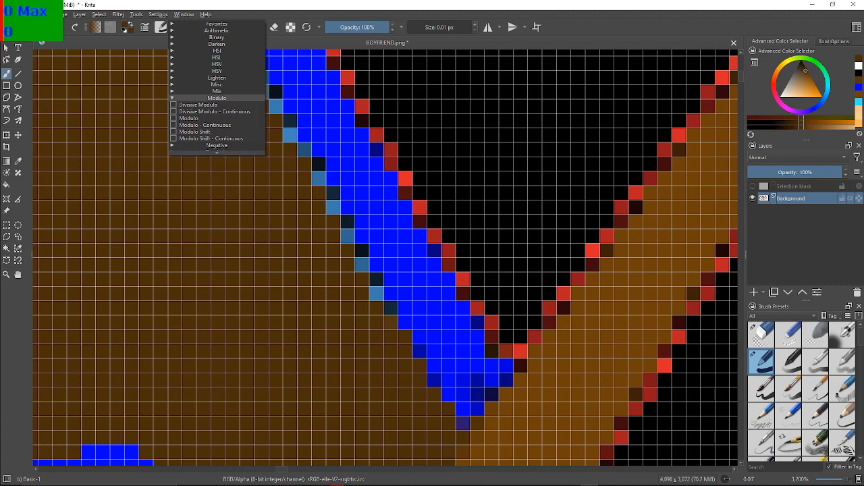
pyautogui.click(216, 98)
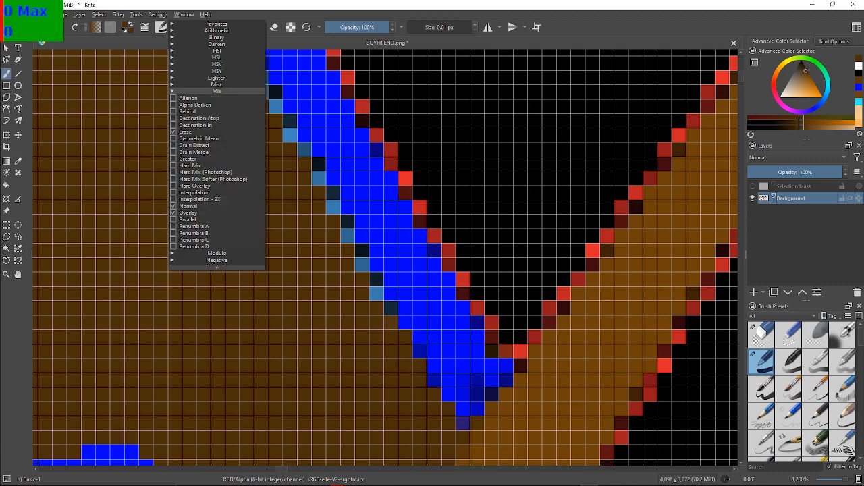
pyautogui.click(217, 84)
pyautogui.click(216, 84)
# Expand the Lighten group and remove Color Dodge, Lighten, Screen and Soft Light (SVG) from the favourite blending modes
pyautogui.click(217, 77)
pyautogui.press('Escape')
pyautogui.click(216, 27)
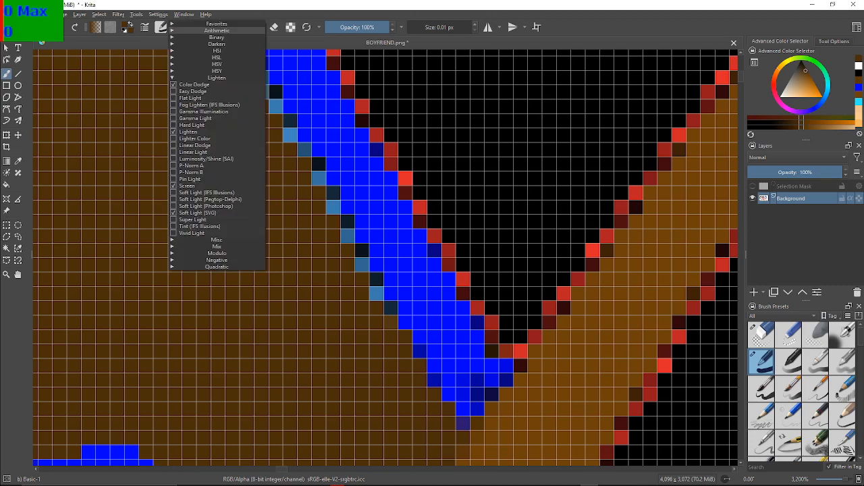
pyautogui.click(217, 83)
pyautogui.click(216, 27)
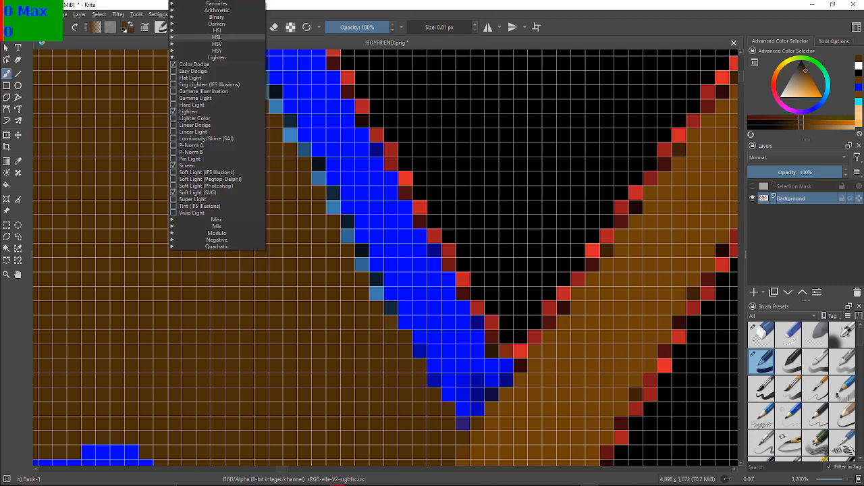
pyautogui.click(174, 111)
pyautogui.click(174, 166)
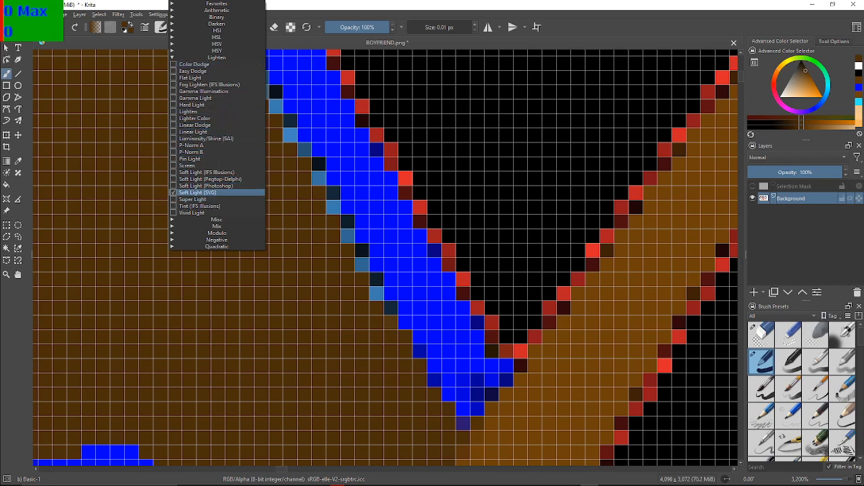
# Expand the Misc and Mix groups, and remove Erase, Overlay and Normal from the favourite blending modes
pyautogui.click(216, 219)
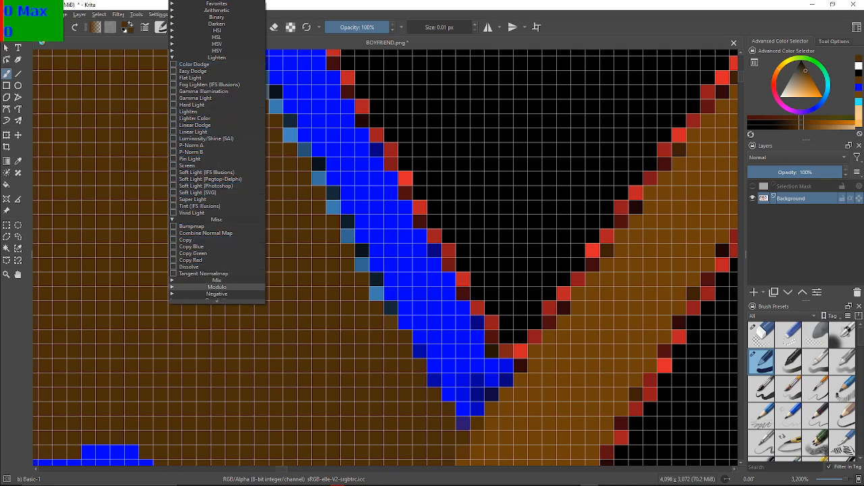
pyautogui.click(216, 280)
pyautogui.click(174, 321)
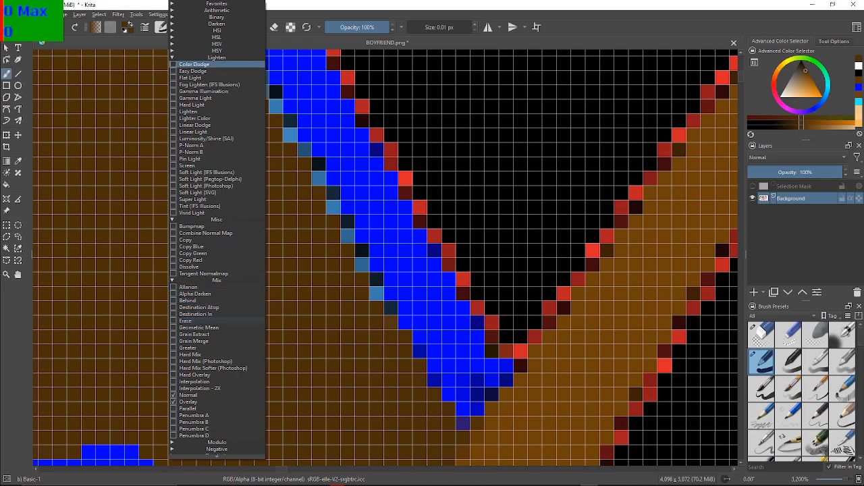
pyautogui.click(174, 402)
pyautogui.click(173, 395)
# Check the Modulo, Negative and Quadratic groups for marked favourite blending modes, collapsing each group again
pyautogui.click(216, 443)
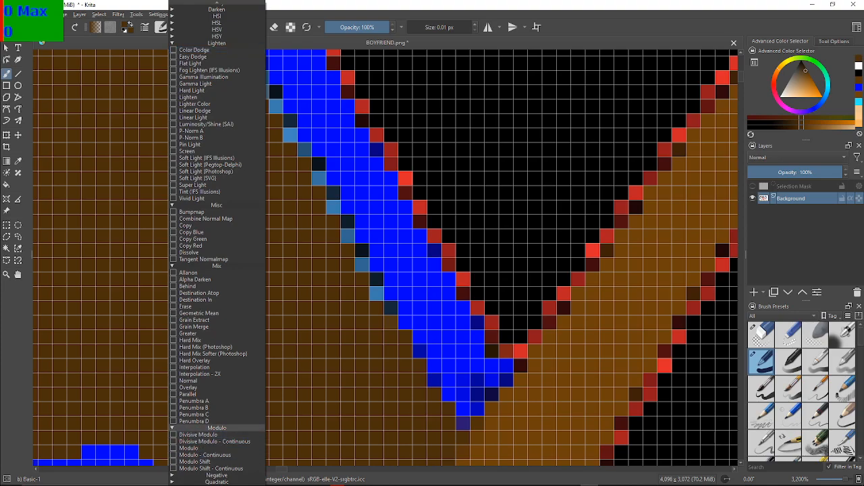
pyautogui.click(216, 428)
pyautogui.click(216, 449)
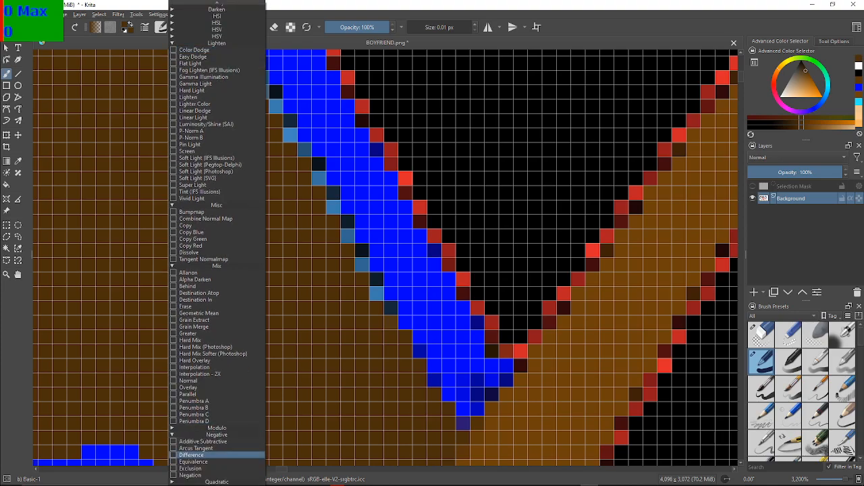
pyautogui.click(216, 435)
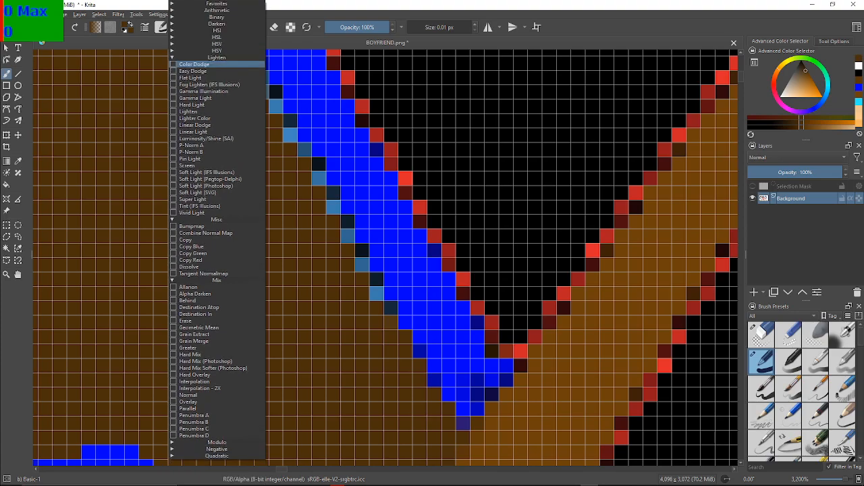
pyautogui.click(216, 456)
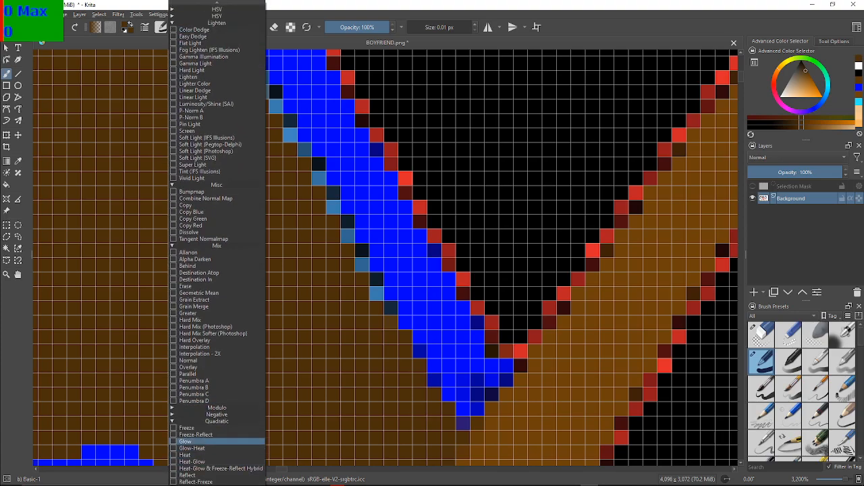
pyautogui.click(216, 421)
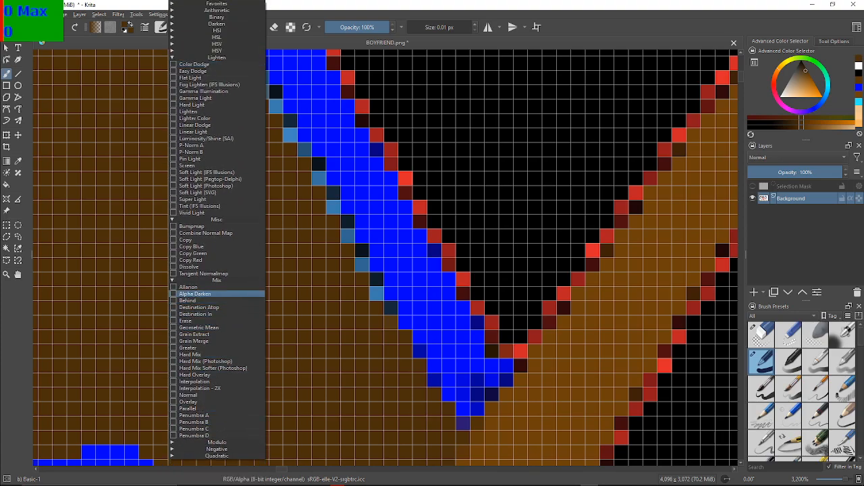
# Collapse the Mix, Misc and Lighten groups of blending modes and recheck each for marked favourites
pyautogui.click(216, 281)
pyautogui.click(216, 220)
pyautogui.click(216, 58)
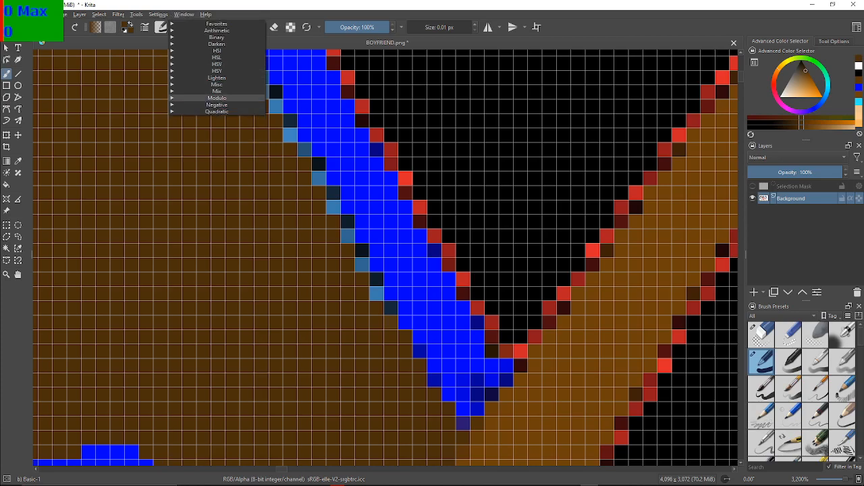
pyautogui.click(216, 91)
pyautogui.click(216, 91)
pyautogui.click(216, 85)
pyautogui.click(216, 84)
pyautogui.click(216, 78)
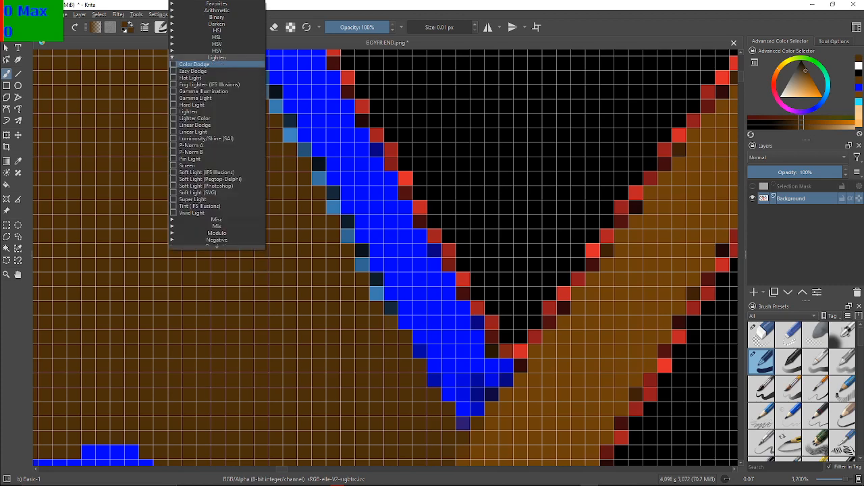
pyautogui.click(216, 57)
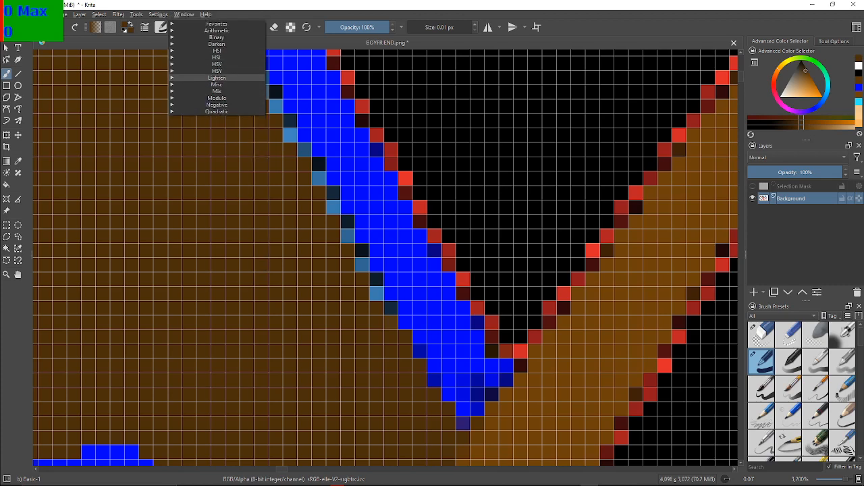
# Expand the HSY group and remove Color, Luminosity and Saturation from the favourite blending modes
pyautogui.click(216, 71)
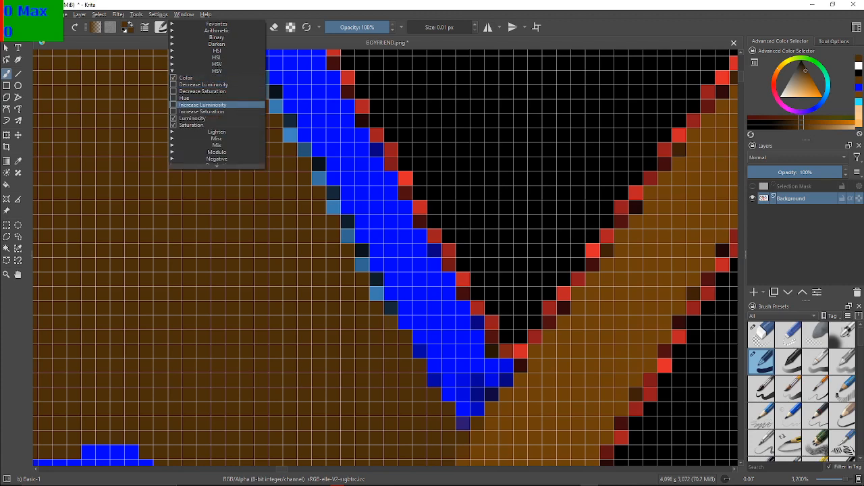
pyautogui.click(173, 84)
pyautogui.click(174, 78)
pyautogui.click(173, 84)
pyautogui.click(173, 118)
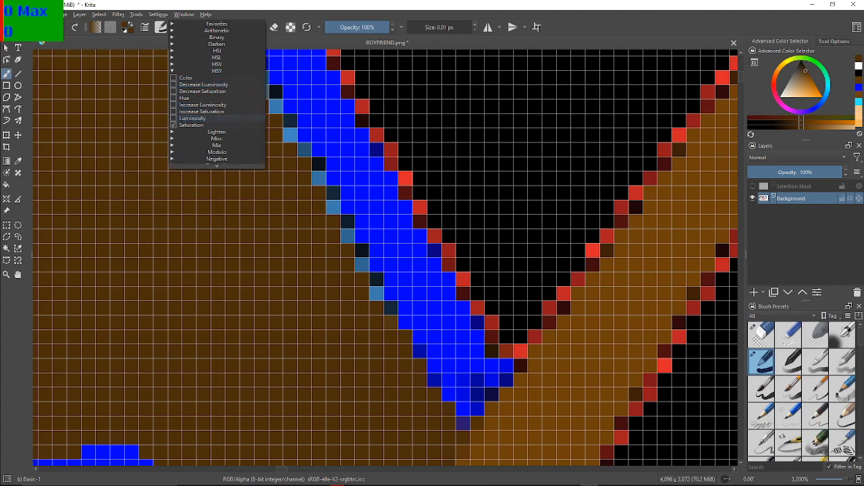
pyautogui.click(216, 131)
pyautogui.click(216, 111)
pyautogui.click(173, 125)
pyautogui.click(216, 71)
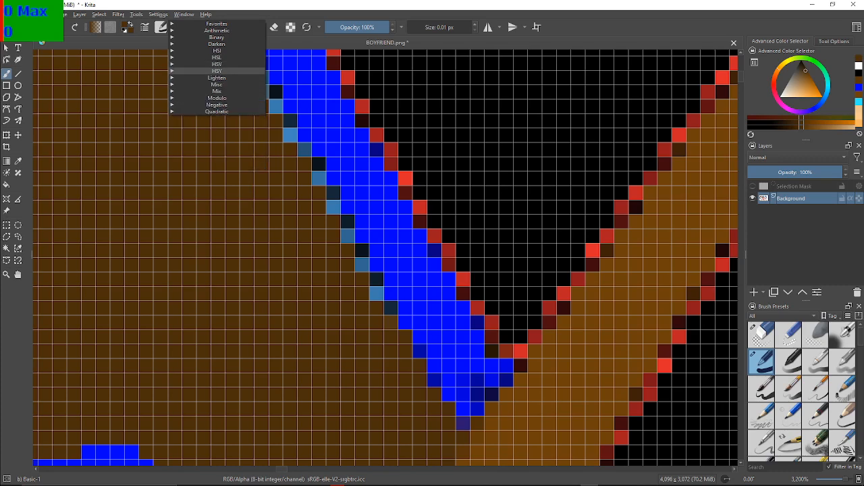
# Check the HSV, HSL and HSI groups for marked favourite blending modes, collapsing each again
pyautogui.click(216, 64)
pyautogui.click(216, 65)
pyautogui.click(216, 57)
pyautogui.click(216, 57)
pyautogui.click(216, 51)
pyautogui.click(216, 50)
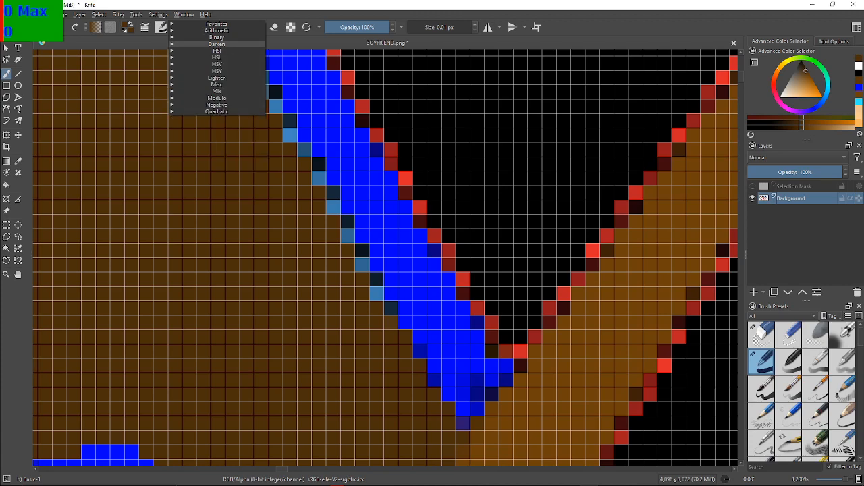
# Remove Darken from the favourite blending modes in the Darken group, and check the Binary group for marked favourites
pyautogui.click(217, 43)
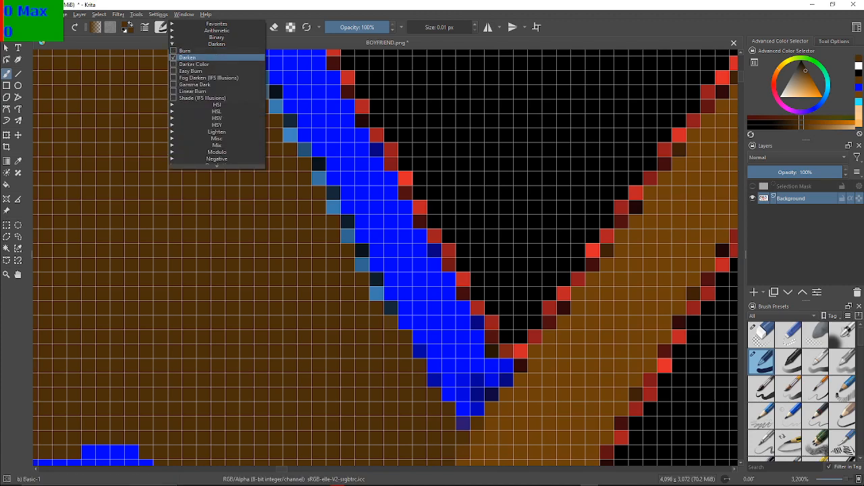
pyautogui.click(216, 44)
pyautogui.click(216, 38)
pyautogui.click(216, 37)
# Expand the Arithmetic group, remove Addition, Divide and Multiply from the favourite blending modes, and close the list
pyautogui.click(216, 30)
pyautogui.click(174, 37)
pyautogui.click(174, 44)
pyautogui.click(174, 58)
pyautogui.click(216, 30)
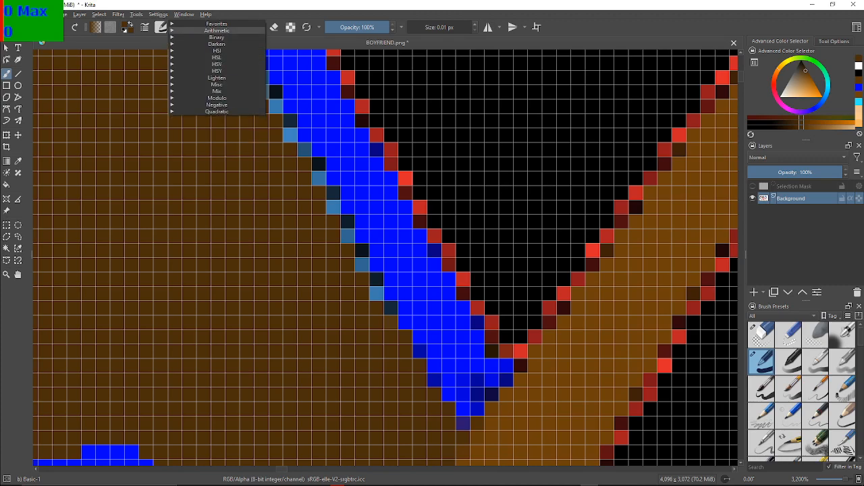
pyautogui.click(216, 24)
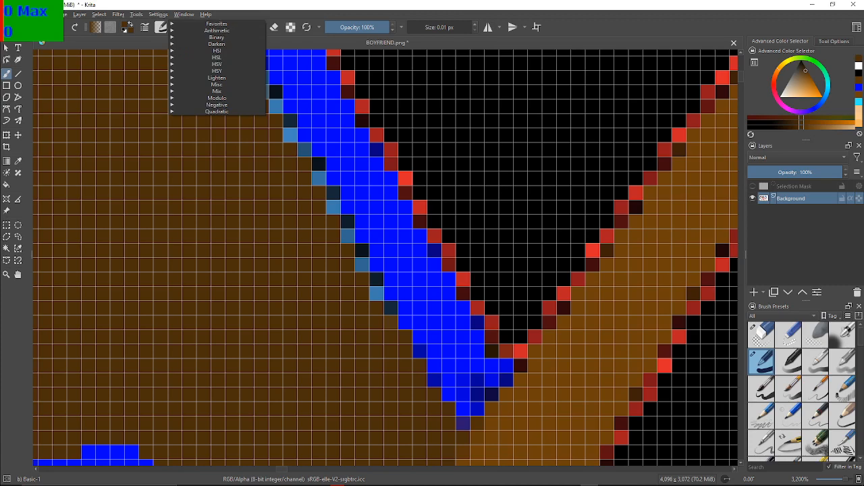
pyautogui.press('Escape')
# Try a single Color Dodge dab on the dark brown area beside the blue outline and undo it
pyautogui.moveTo(197, 121); pyautogui.dragTo(197, 122)
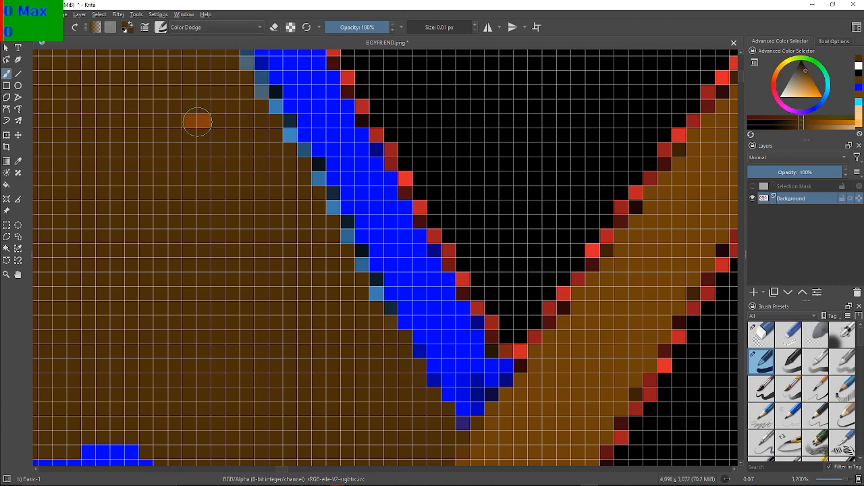
pyautogui.hotkey('ctrl', 'z')
# Look at the brush preset list, the blending mode groups and the settings of the Basic-1 brush
pyautogui.press('F6')
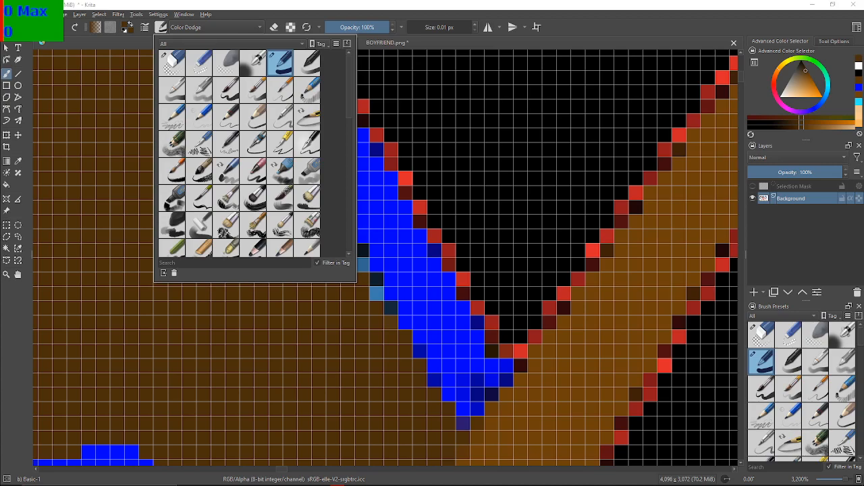
pyautogui.press('F6')
pyautogui.click(216, 28)
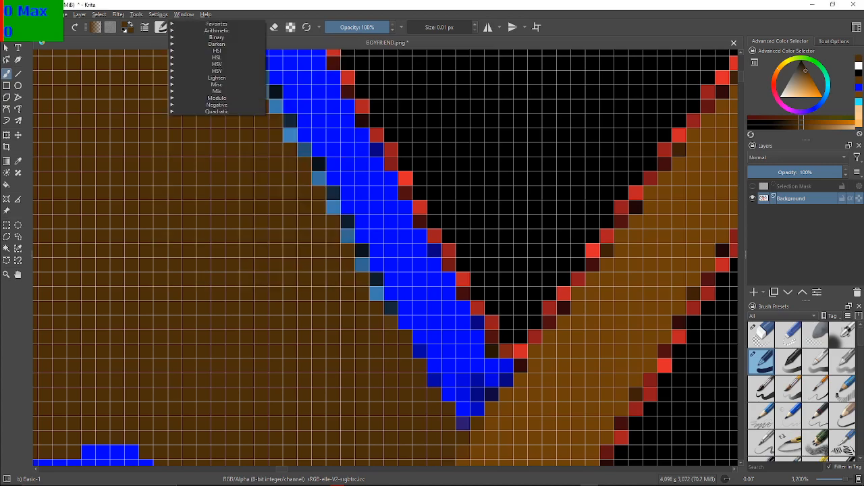
pyautogui.press('Escape')
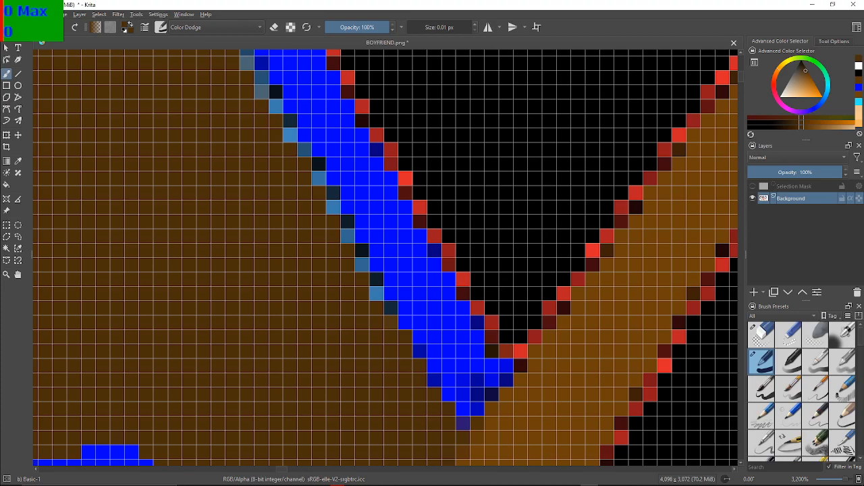
pyautogui.press('F5')
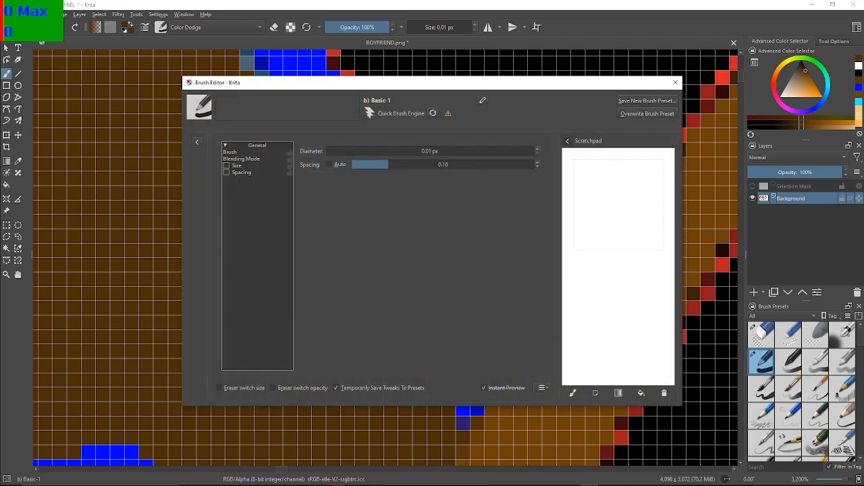
pyautogui.press('F5')
# Look through the Quadratic, Modulo, HSV, HSY and Lighten groups for blending modes still marked as favourites
pyautogui.click(217, 27)
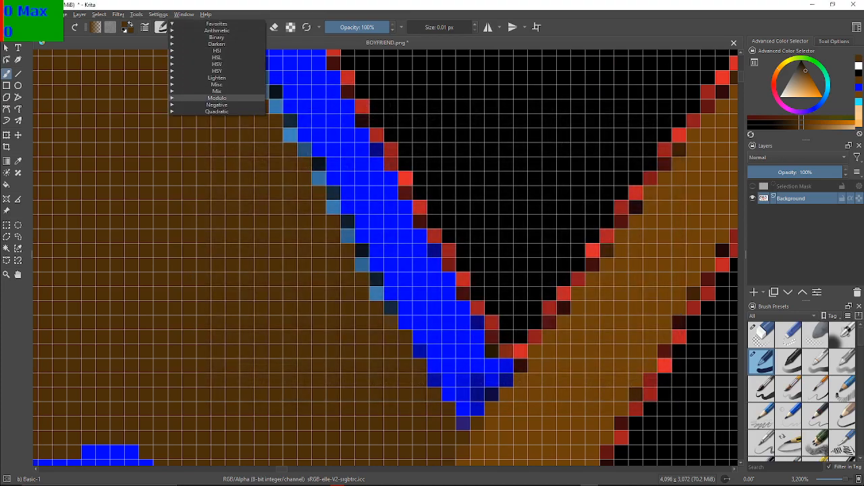
pyautogui.click(217, 111)
pyautogui.click(217, 111)
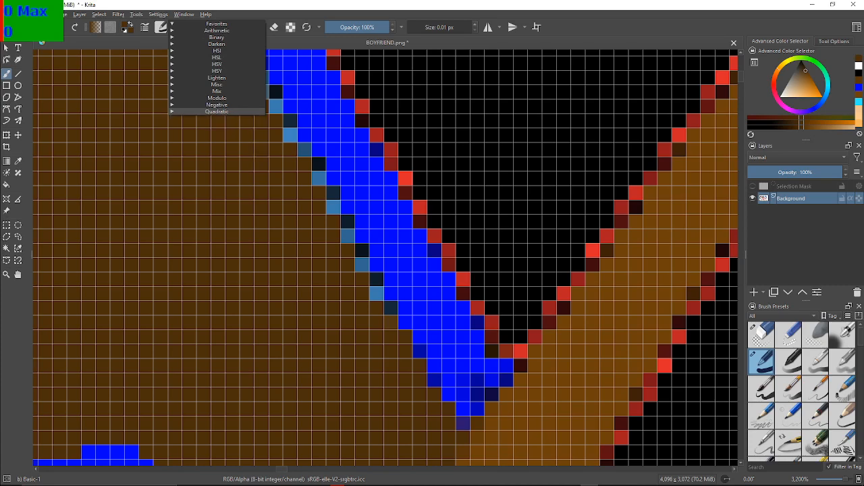
pyautogui.click(217, 98)
pyautogui.click(216, 98)
pyautogui.click(216, 64)
pyautogui.click(217, 64)
pyautogui.click(216, 71)
pyautogui.click(582, 50)
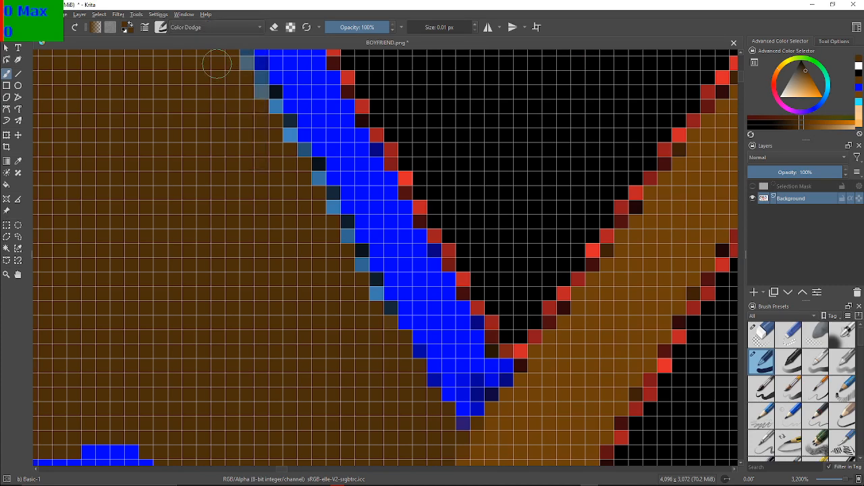
pyautogui.click(216, 26)
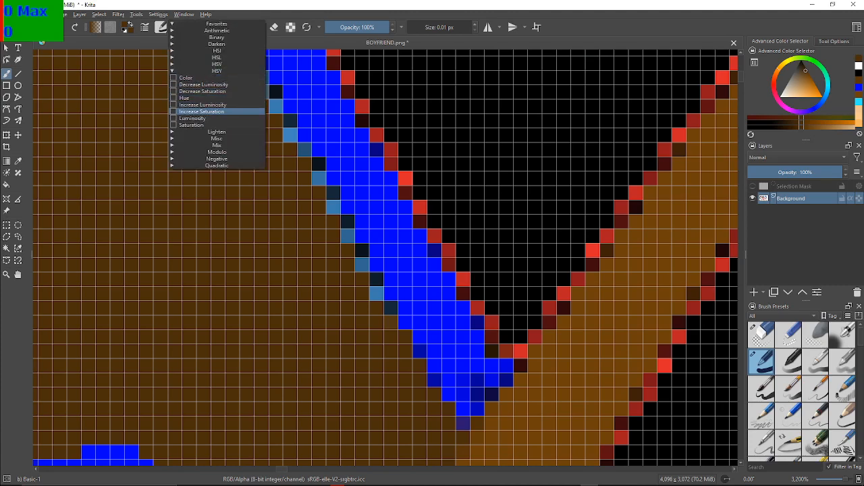
pyautogui.click(217, 71)
pyautogui.click(217, 78)
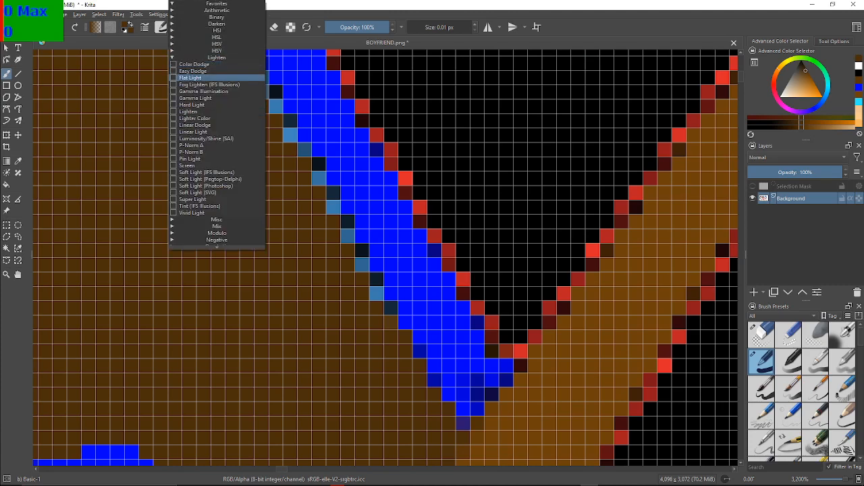
pyautogui.click(217, 57)
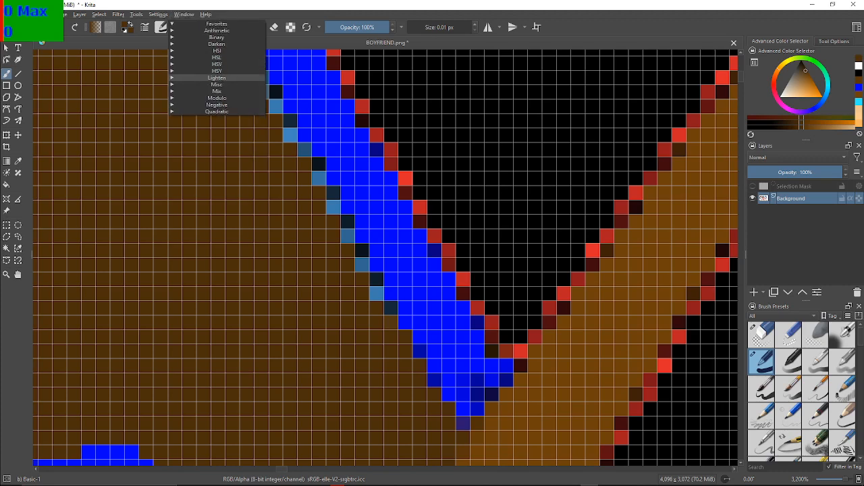
# Look through the Arithmetic, Binary, Darken, HSI and HSL groups of blending modes and close the list
pyautogui.click(217, 30)
pyautogui.click(216, 30)
pyautogui.click(216, 37)
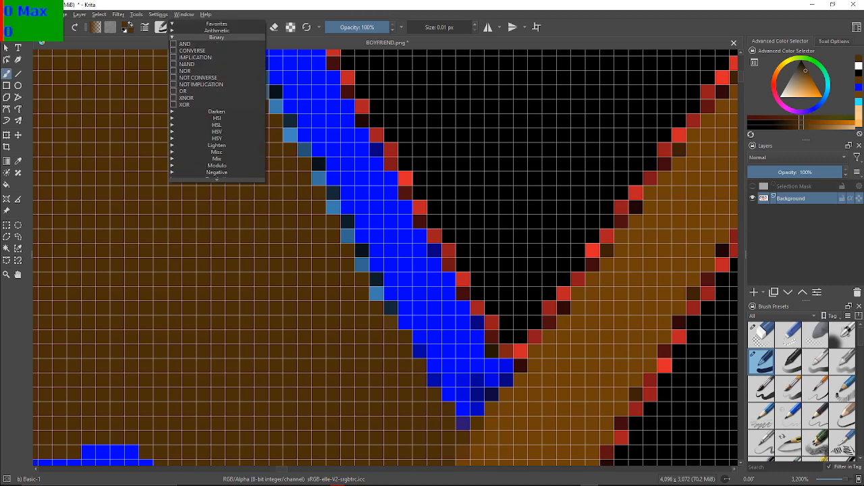
pyautogui.click(217, 37)
pyautogui.click(216, 44)
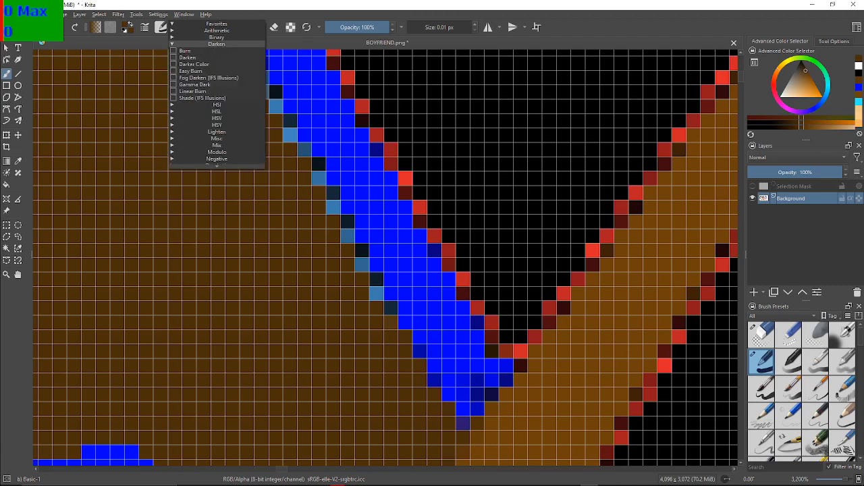
pyautogui.click(216, 44)
pyautogui.click(217, 51)
pyautogui.click(217, 50)
pyautogui.click(217, 58)
pyautogui.click(217, 57)
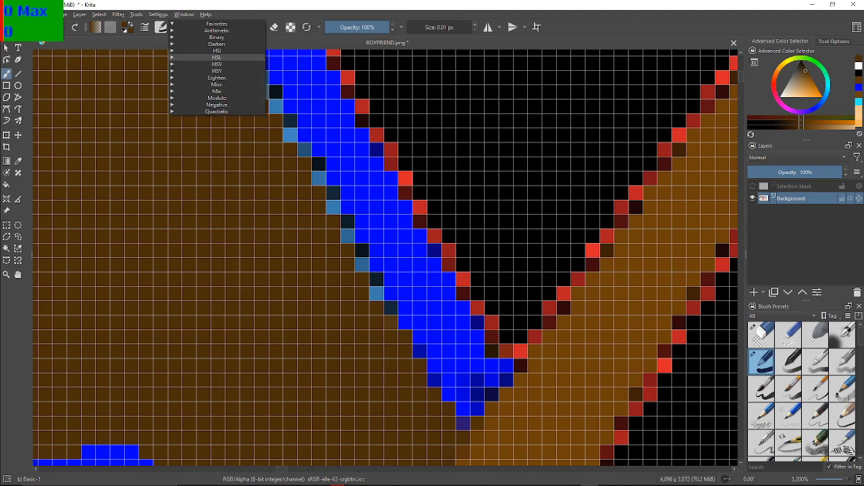
pyautogui.click(217, 71)
pyautogui.press('Escape')
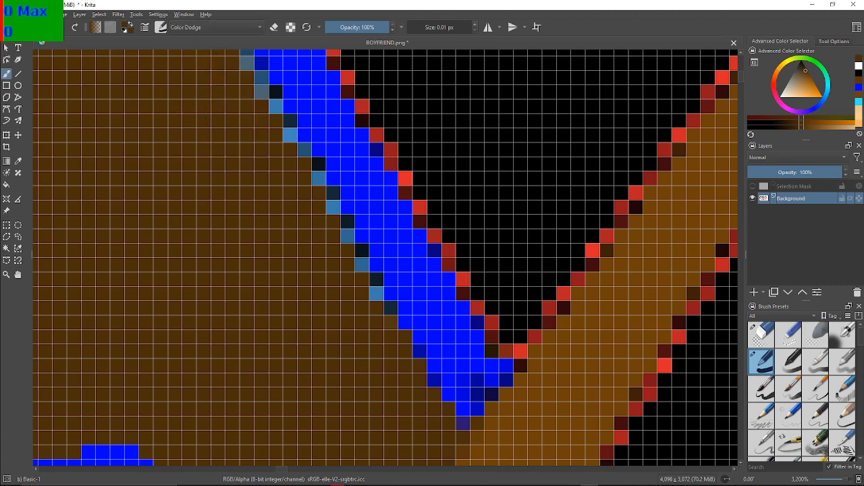
# Reopen the blending mode list and examine the entries of the HSY and HSV groups
pyautogui.click(216, 27)
pyautogui.click(216, 71)
pyautogui.click(217, 71)
pyautogui.click(218, 71)
pyautogui.click(218, 71)
pyautogui.click(220, 71)
pyautogui.click(217, 29)
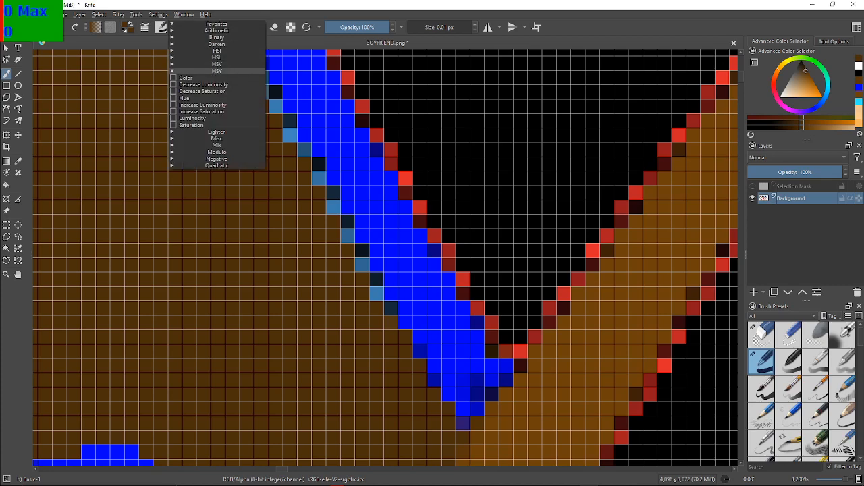
pyautogui.click(216, 71)
pyautogui.click(217, 64)
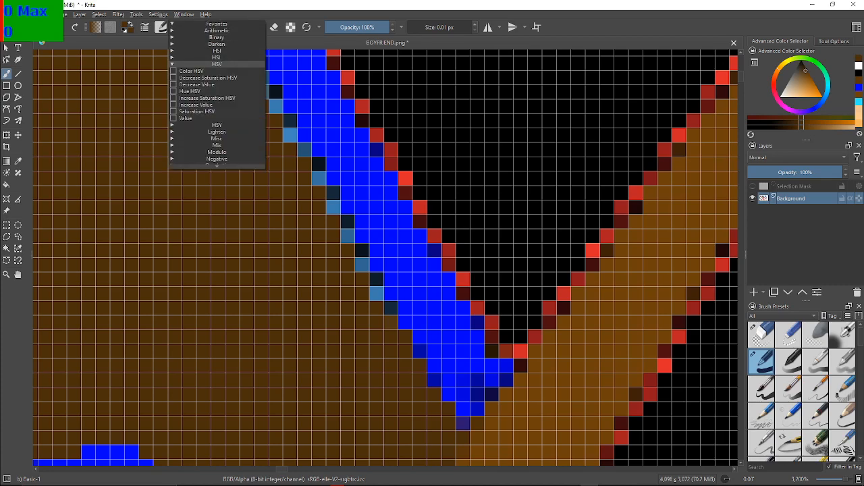
pyautogui.click(217, 64)
pyautogui.click(217, 71)
pyautogui.click(217, 71)
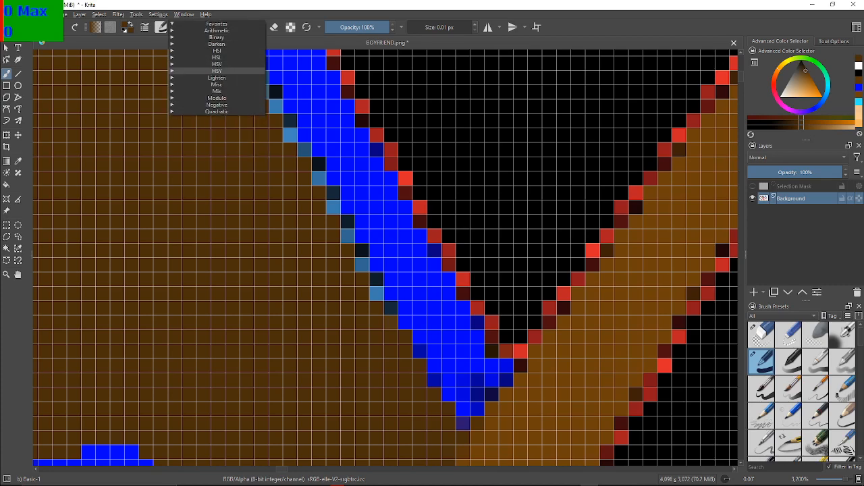
# Examine the Lighten, Misc, Mix, Modulo, Negative and Quadratic groups of blending modes, collapsing each again
pyautogui.click(217, 78)
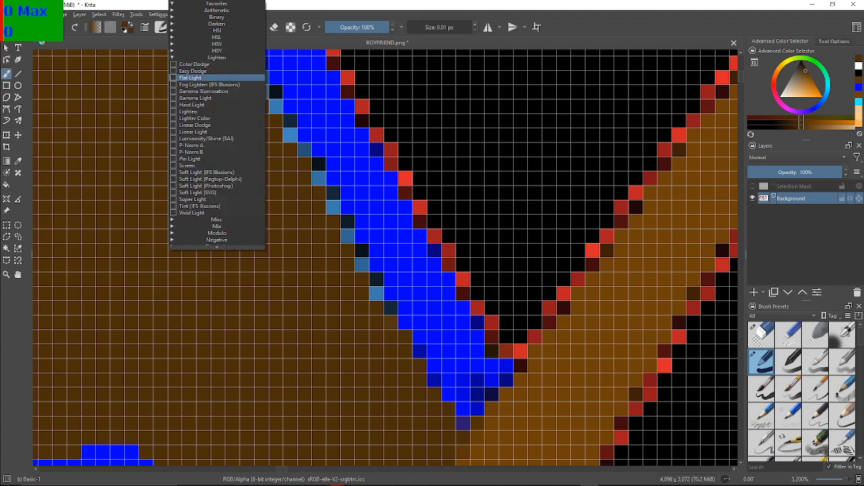
pyautogui.click(217, 58)
pyautogui.click(217, 85)
pyautogui.click(217, 84)
pyautogui.click(217, 91)
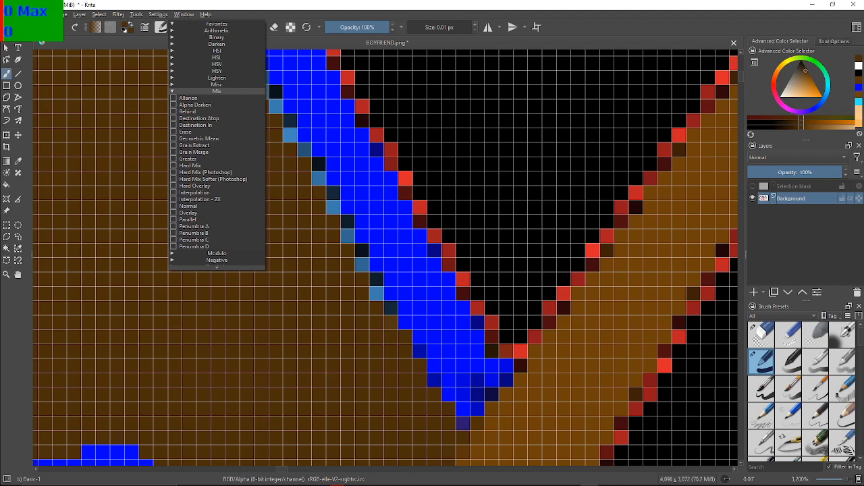
pyautogui.click(217, 91)
pyautogui.click(217, 98)
pyautogui.click(217, 97)
pyautogui.click(217, 105)
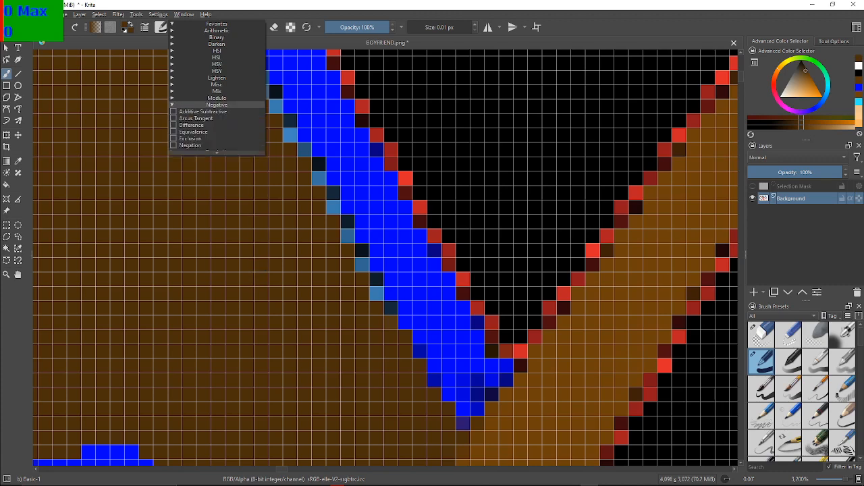
pyautogui.click(217, 105)
pyautogui.click(217, 111)
pyautogui.click(217, 111)
# Examine the Arithmetic, Binary, Darken, HSI, HSL and HSV groups of blending modes, collapsing each again
pyautogui.click(217, 30)
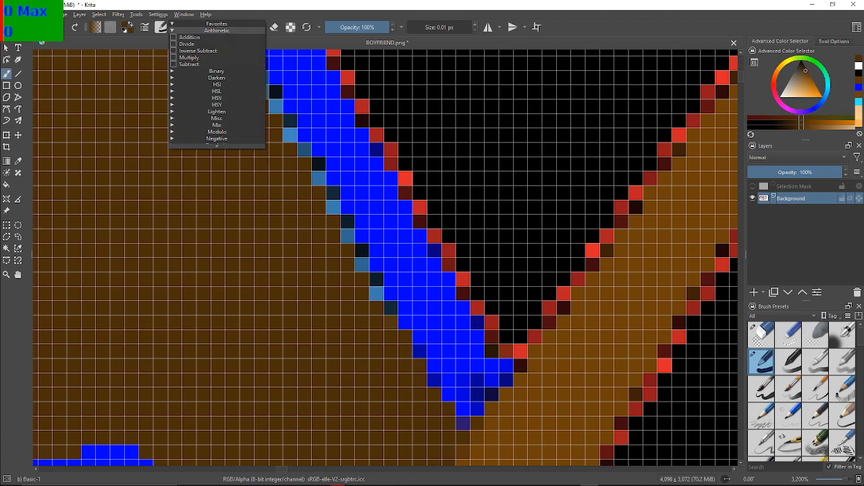
pyautogui.click(216, 31)
pyautogui.click(217, 38)
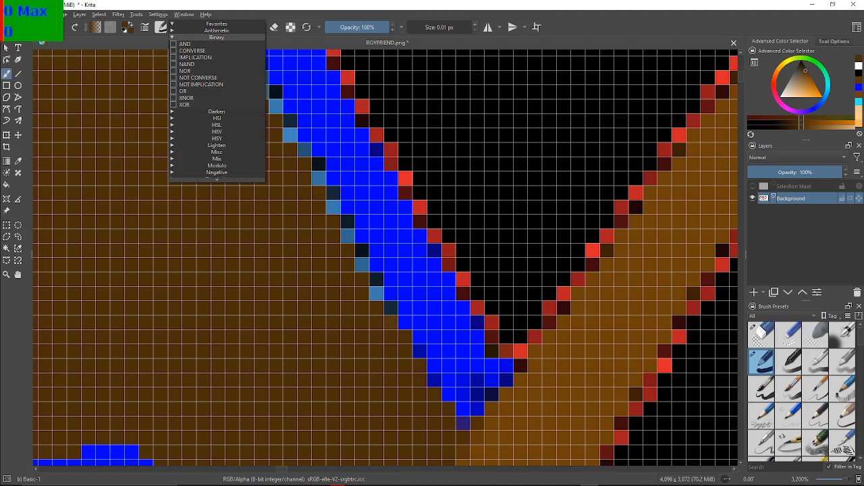
pyautogui.click(217, 37)
pyautogui.click(217, 44)
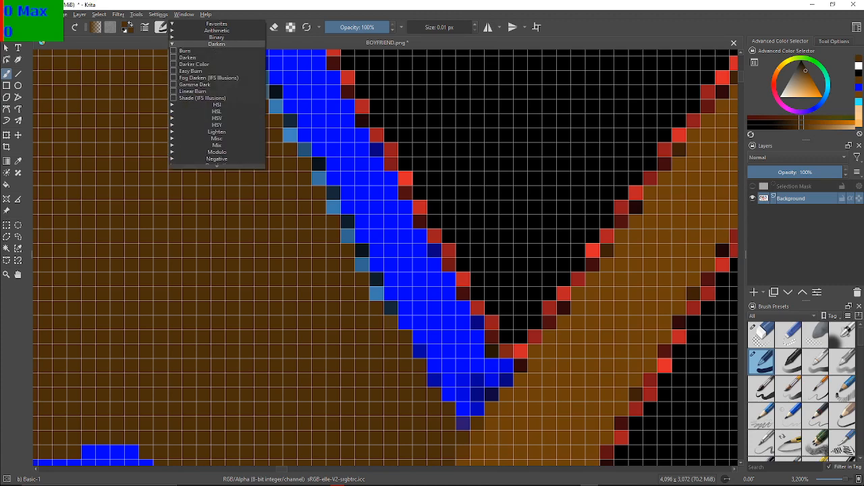
pyautogui.click(217, 43)
pyautogui.click(217, 51)
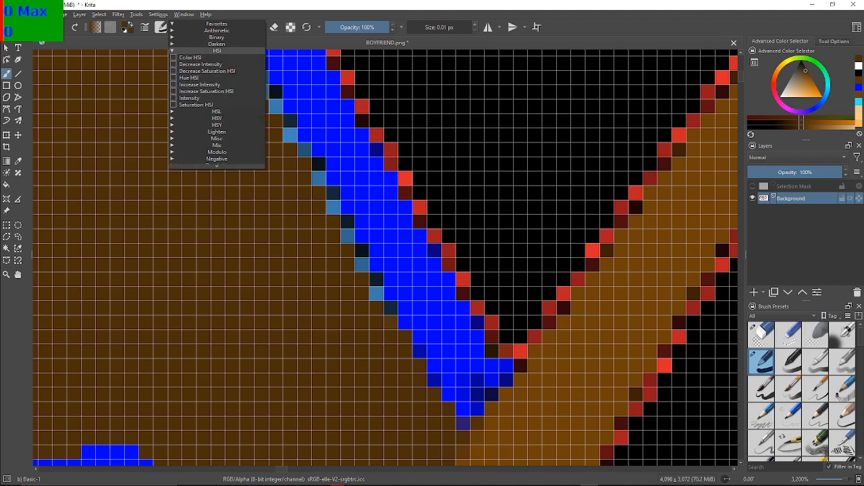
pyautogui.click(216, 50)
pyautogui.click(217, 57)
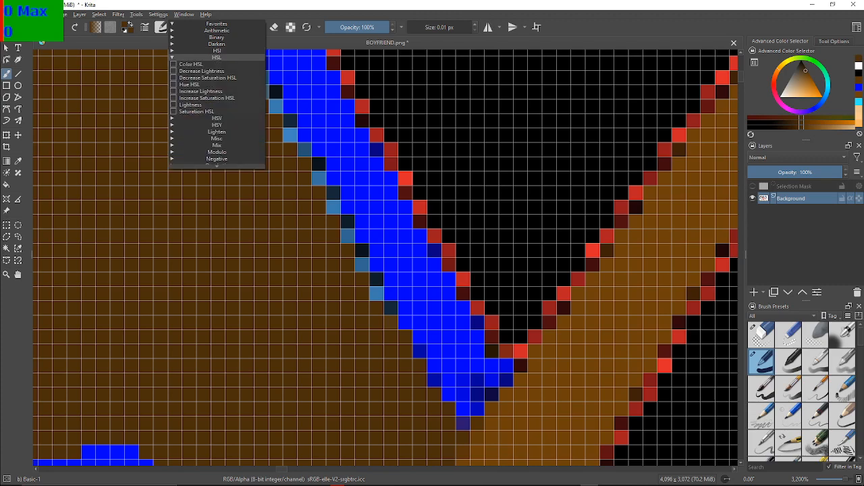
pyautogui.click(217, 57)
pyautogui.click(216, 64)
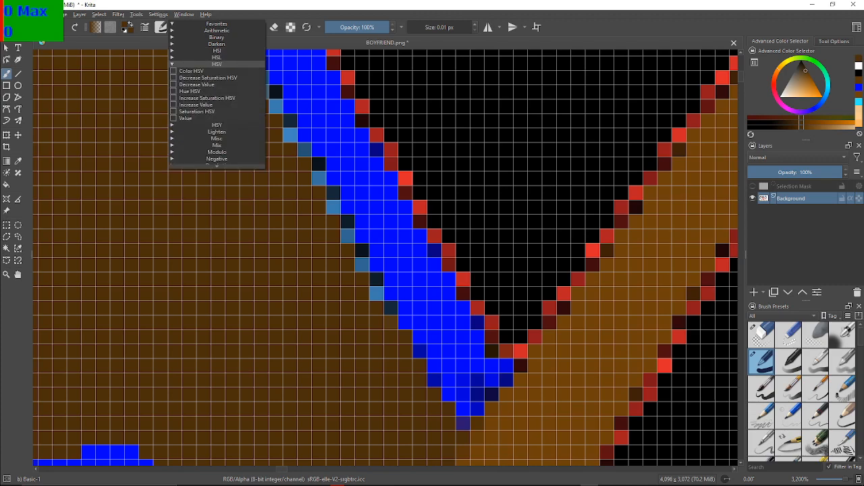
pyautogui.click(217, 64)
# Check the HSY, Lighten and Misc blending mode groups, and choose Normal from the Mix group as the brush's blending mode
pyautogui.click(217, 71)
pyautogui.click(217, 71)
pyautogui.click(217, 78)
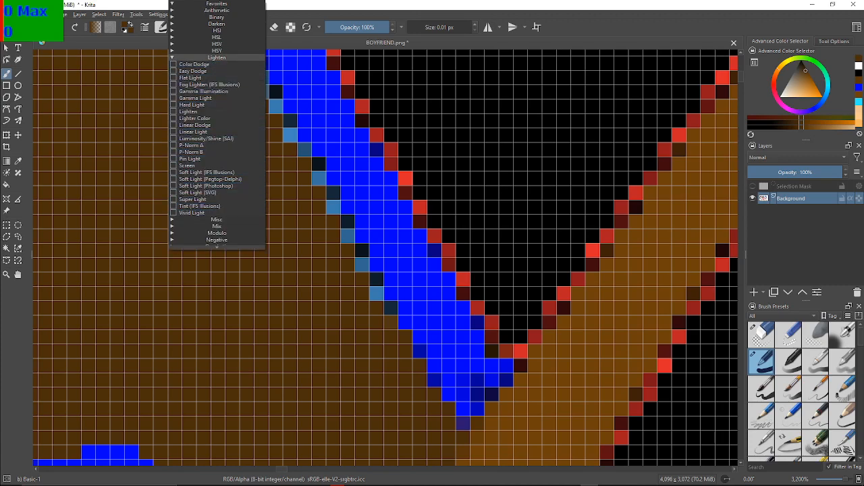
pyautogui.click(217, 58)
pyautogui.click(217, 85)
pyautogui.click(217, 84)
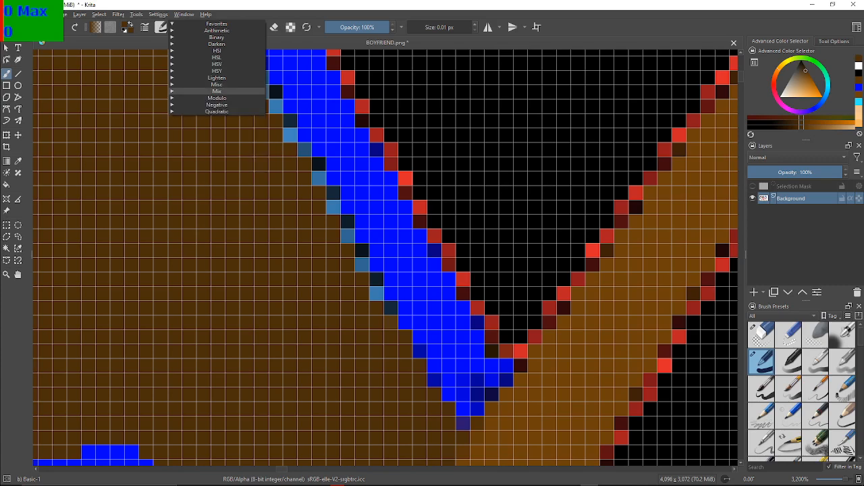
pyautogui.click(217, 91)
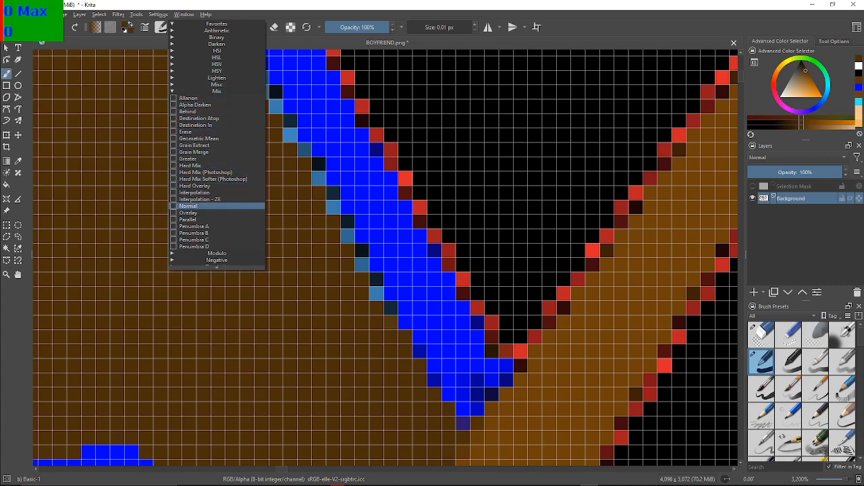
pyautogui.click(196, 206)
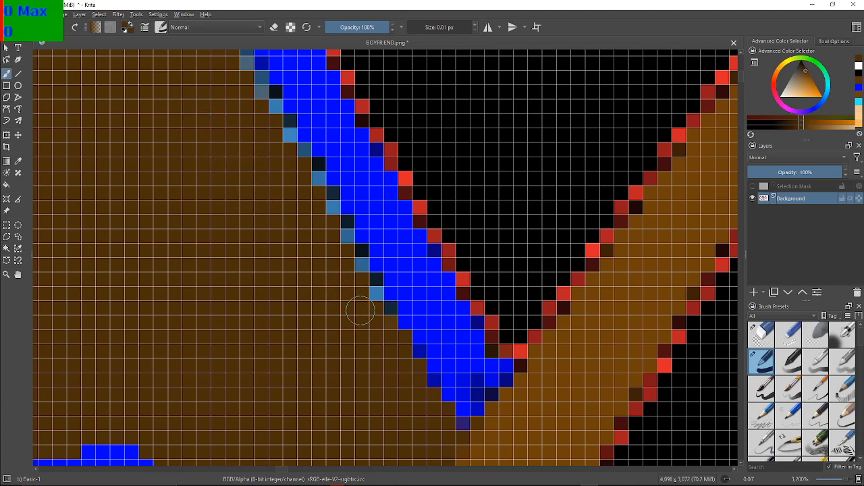
# Paint dark brown over the light blue pixels on the hair side of the blue outline, starting just above its lower V-shaped tip
pyautogui.click(376, 294)
pyautogui.click(390, 308)
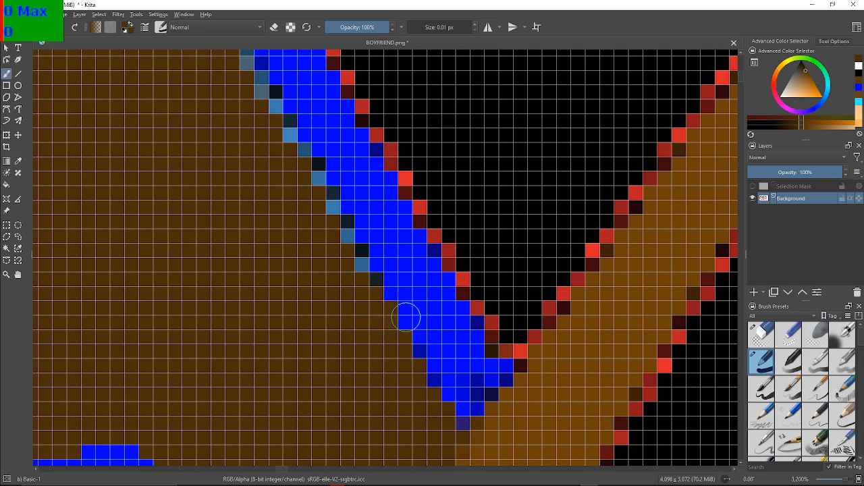
pyautogui.press('F2')
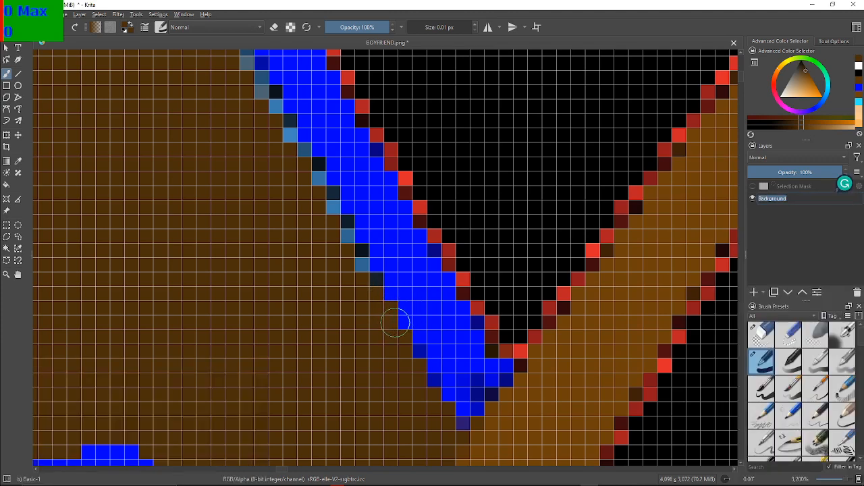
pyautogui.press('Return')
pyautogui.click(360, 263)
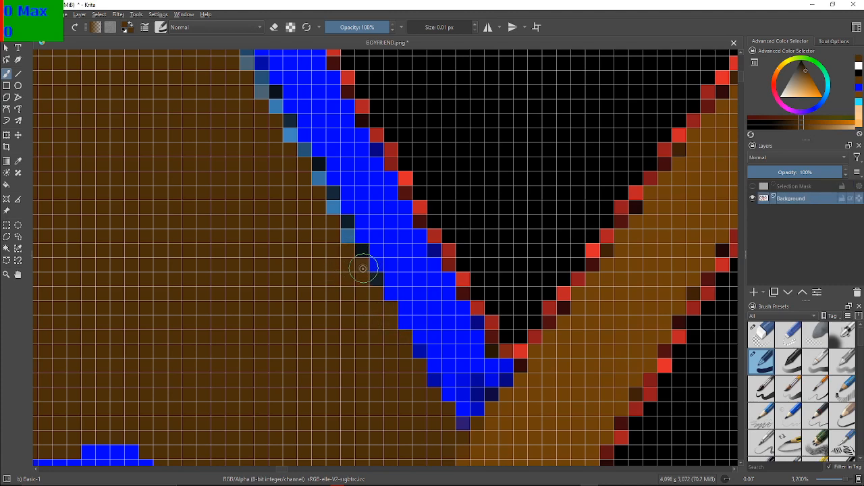
pyautogui.click(347, 236)
pyautogui.click(333, 206)
pyautogui.click(320, 178)
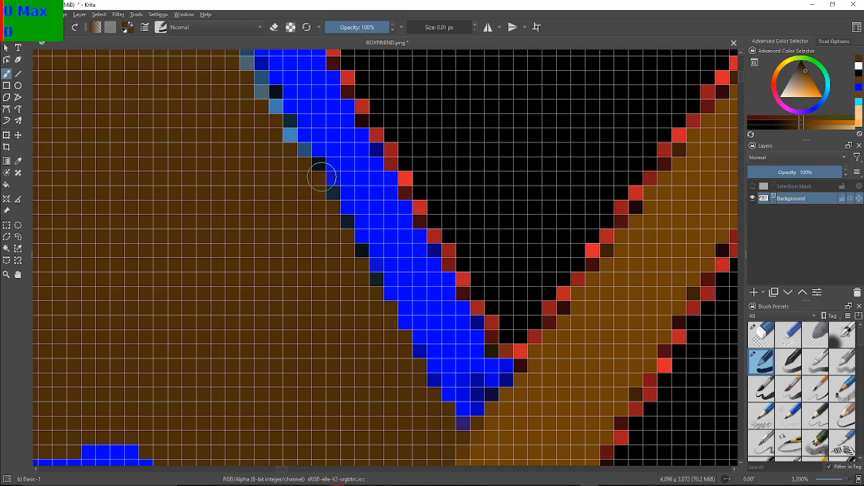
# Cover the next light blue and grey-blue pixels further up the outline's inner edge with dark brown
pyautogui.moveTo(301, 167); pyautogui.dragTo(358, 239)
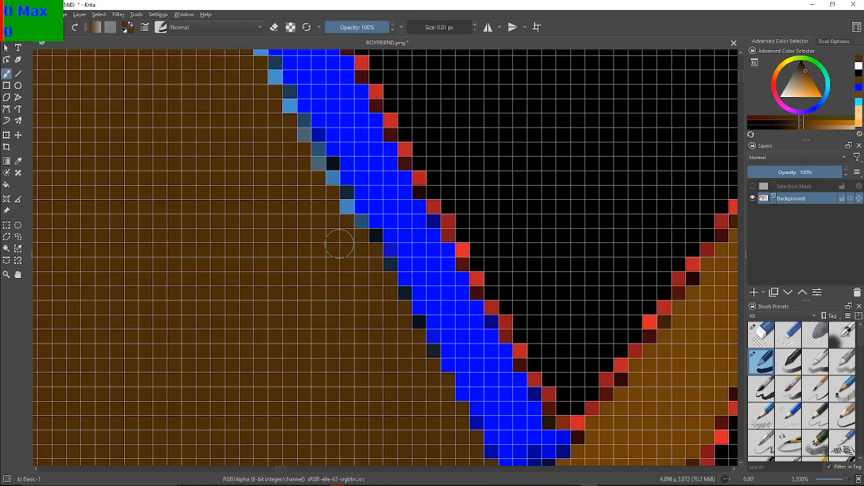
pyautogui.click(360, 223)
pyautogui.click(349, 207)
pyautogui.click(334, 177)
pyautogui.click(317, 161)
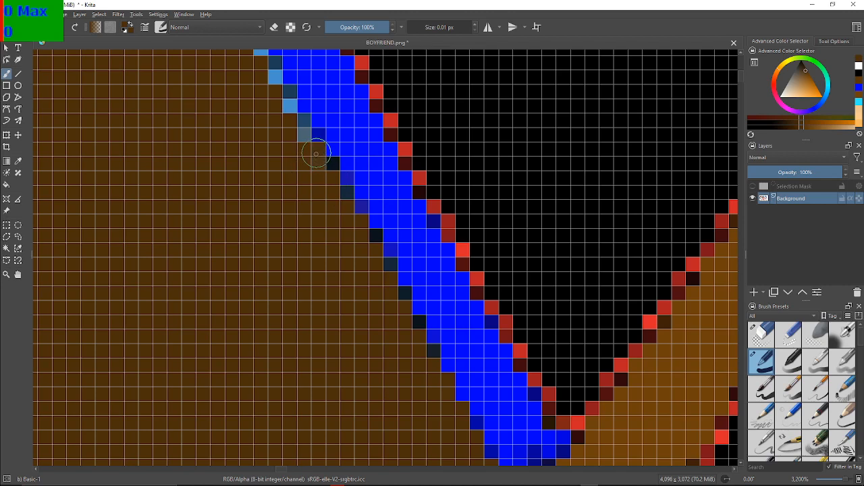
pyautogui.click(303, 134)
pyautogui.click(304, 120)
pyautogui.click(289, 104)
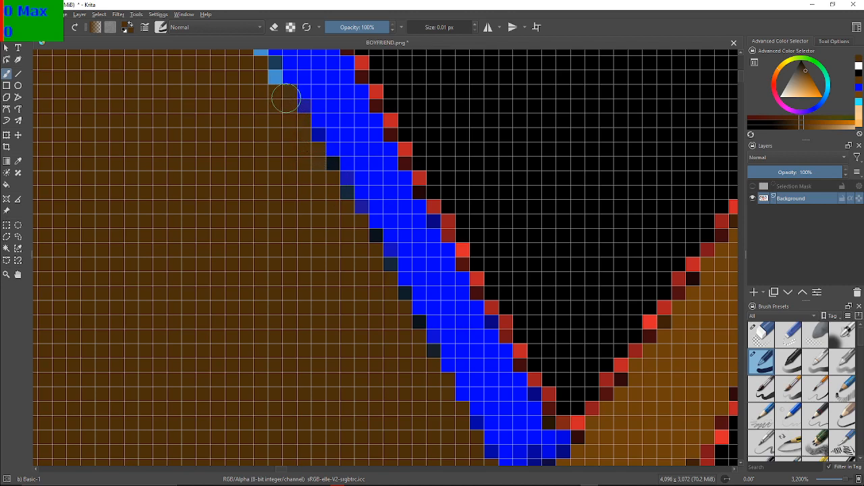
# Continue up the steeper stretch of the blue outline, painting its light blue edge pixels dark brown
pyautogui.moveTo(276, 85)
pyautogui.mouseDown()
pyautogui.moveTo(359, 209)
pyautogui.moveTo(349, 289)
pyautogui.mouseUp()
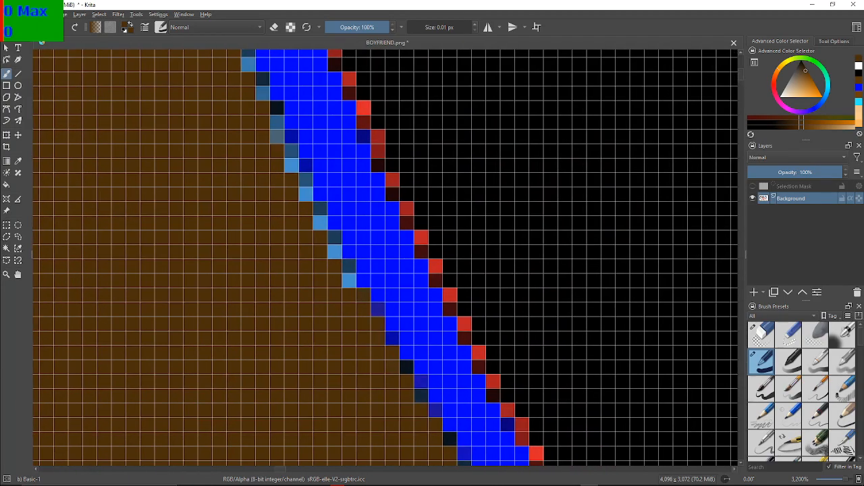
pyautogui.click(345, 270)
pyautogui.click(345, 277)
pyautogui.click(334, 251)
pyautogui.click(320, 223)
pyautogui.click(320, 208)
pyautogui.click(307, 194)
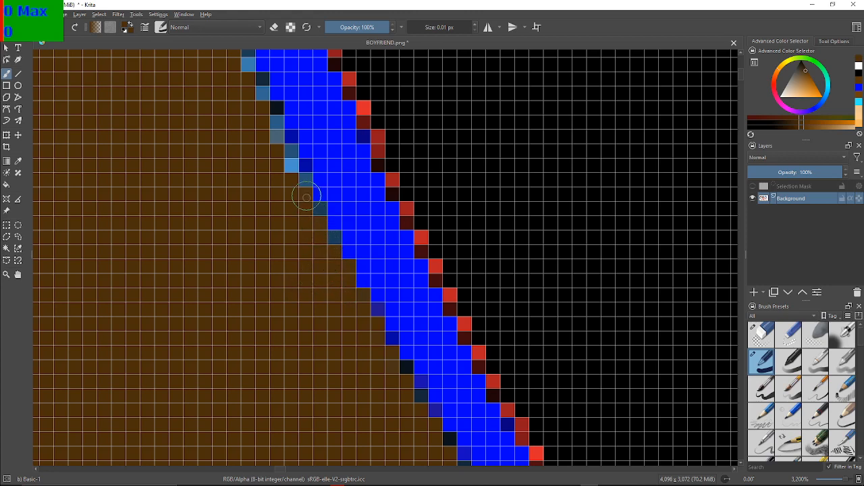
pyautogui.click(291, 166)
pyautogui.click(291, 151)
pyautogui.click(276, 136)
pyautogui.click(275, 124)
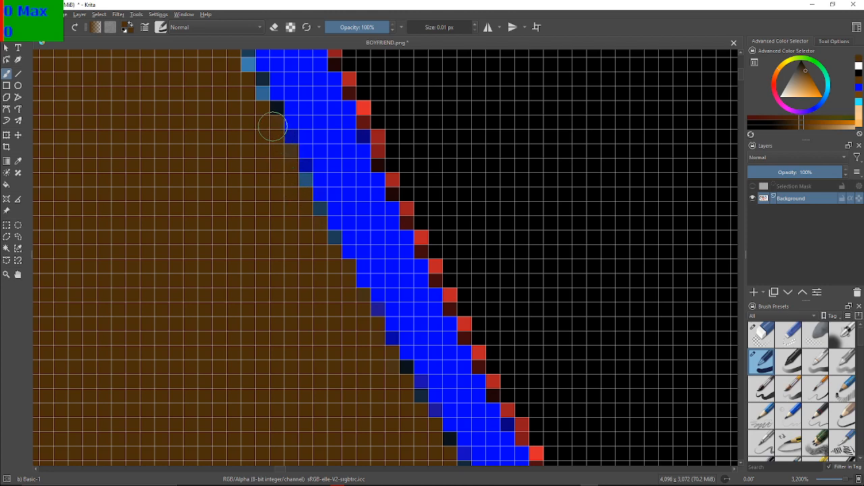
# Paint the light blue edge pixels dark brown along the following stretch, where the lighter brown hair area begins nearby
pyautogui.moveTo(268, 122); pyautogui.dragTo(361, 257)
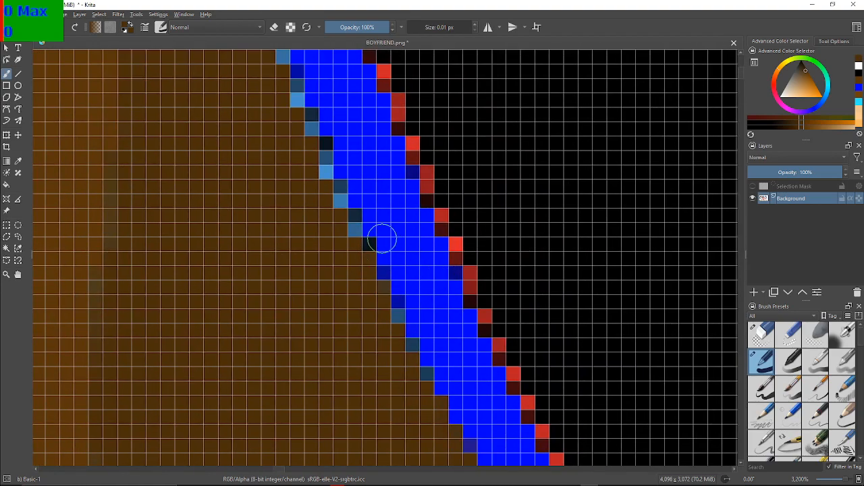
pyautogui.click(352, 229)
pyautogui.click(340, 201)
pyautogui.click(327, 173)
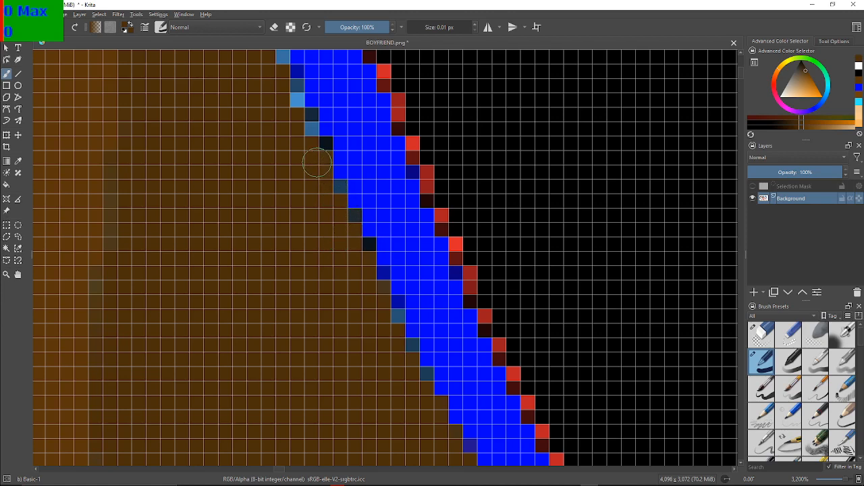
pyautogui.click(308, 133)
pyautogui.click(297, 87)
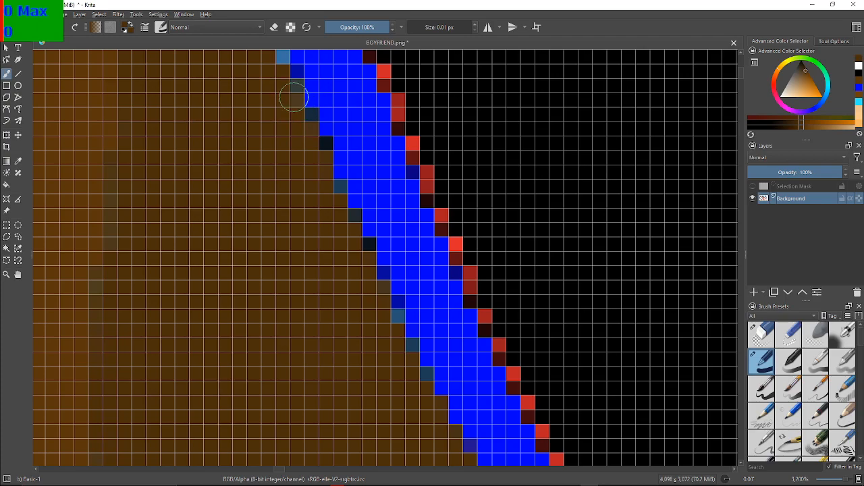
pyautogui.click(298, 99)
# Brush dark brown over the paired light blue pixels on the outline's inner edge just below the hair spike's peak
pyautogui.scroll(2, 294, 94)
pyautogui.moveTo(281, 139); pyautogui.dragTo(343, 289)
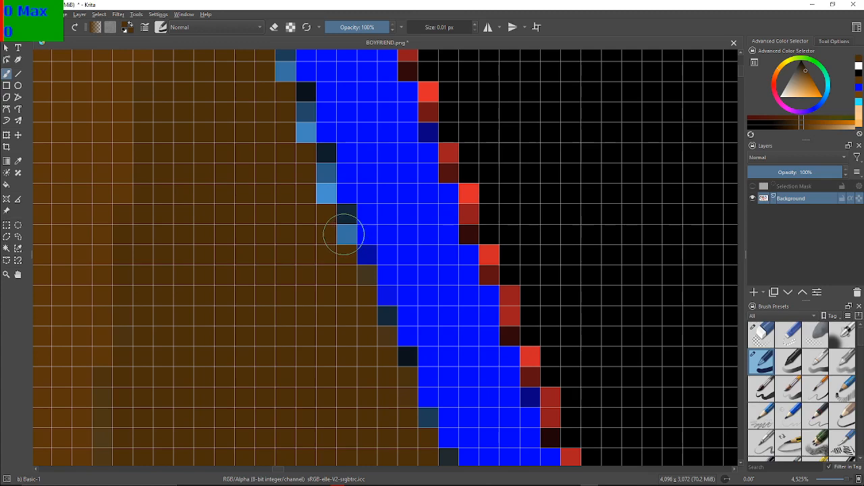
pyautogui.moveTo(332, 212); pyautogui.dragTo(318, 183)
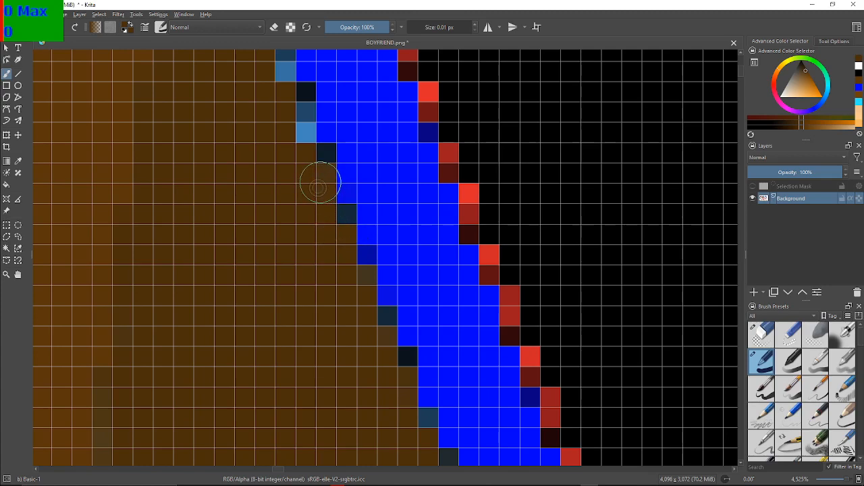
pyautogui.moveTo(303, 137); pyautogui.dragTo(299, 119)
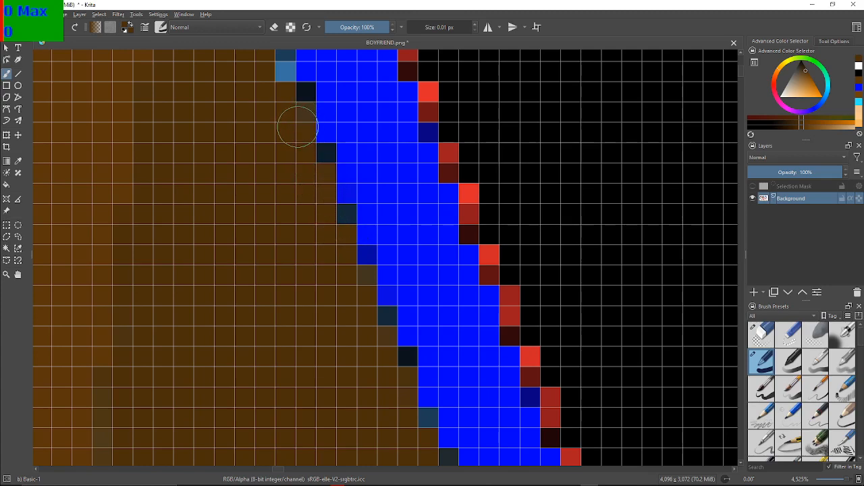
# Paint the right-hand light blue pixels at the hair spike's peak dark brown, undoing the last two strokes and recolouring only the lower pixel
pyautogui.moveTo(257, 77)
pyautogui.mouseDown()
pyautogui.moveTo(257, 244)
pyautogui.moveTo(286, 218)
pyautogui.moveTo(262, 202)
pyautogui.moveTo(239, 100)
pyautogui.moveTo(263, 252)
pyautogui.mouseUp()
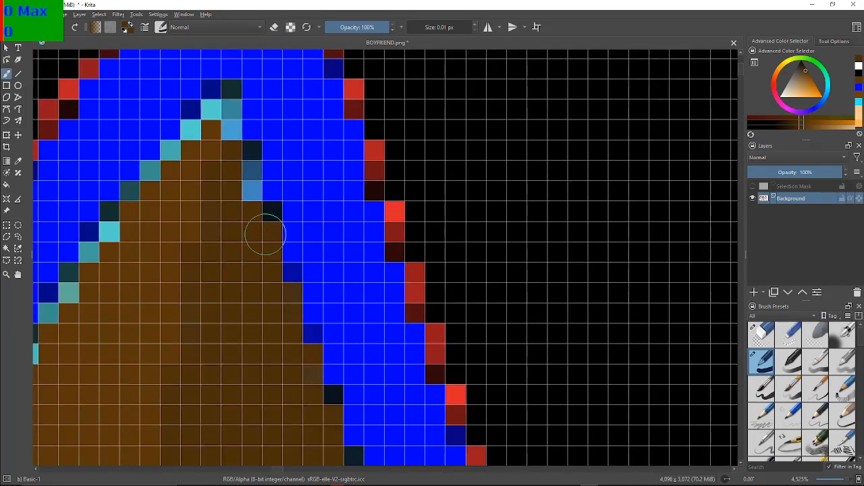
pyautogui.moveTo(245, 178)
pyautogui.mouseDown()
pyautogui.moveTo(232, 100)
pyautogui.moveTo(230, 124)
pyautogui.mouseUp()
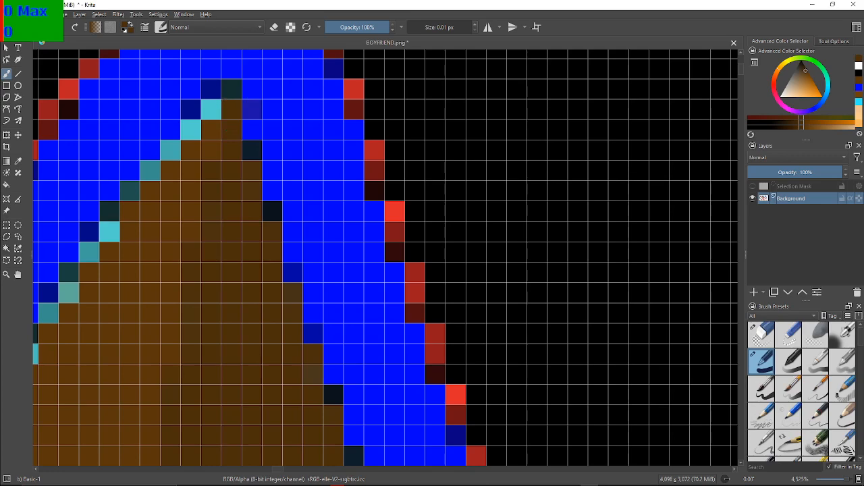
pyautogui.hotkey('ctrl', 'z')
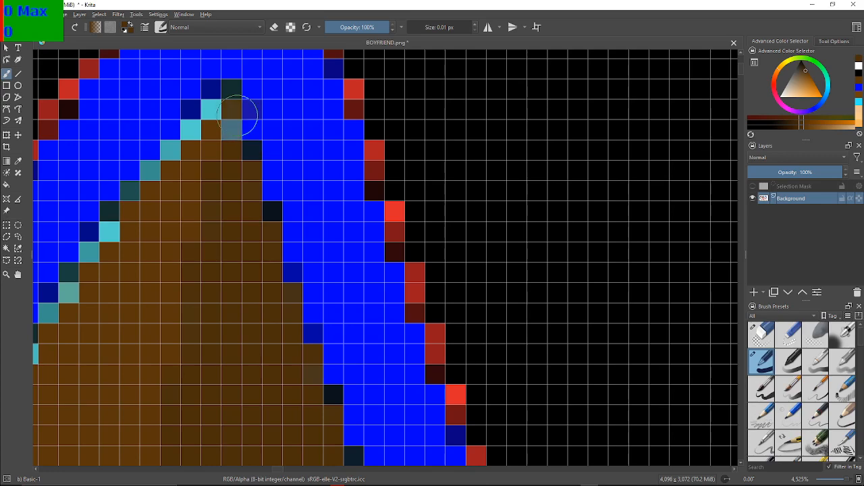
pyautogui.hotkey('ctrl', 'z')
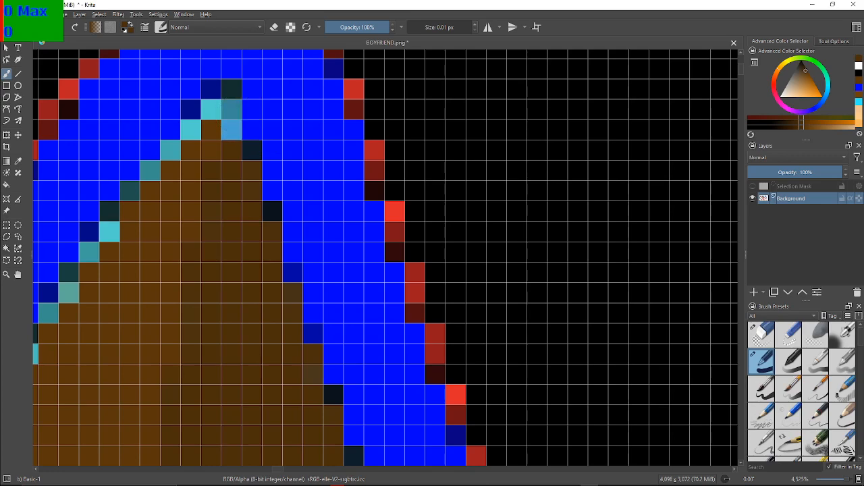
pyautogui.click(233, 134)
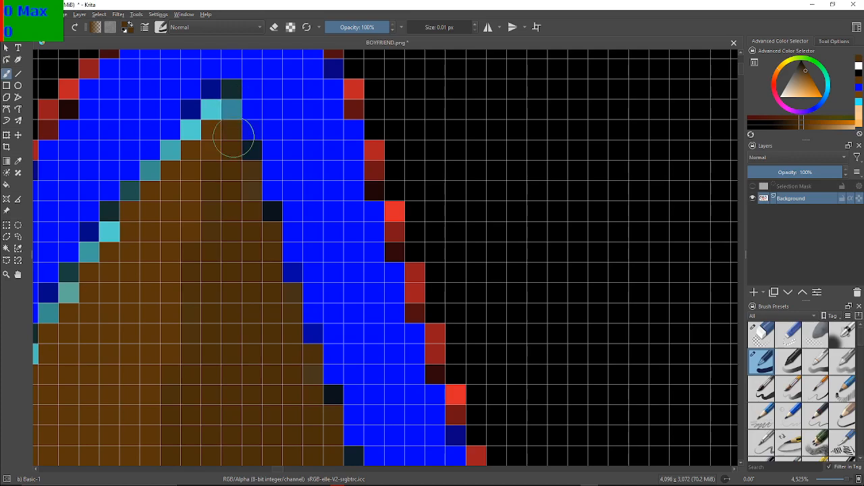
pyautogui.scroll(-5, 228, 293)
pyautogui.scroll(-5, 436, 289)
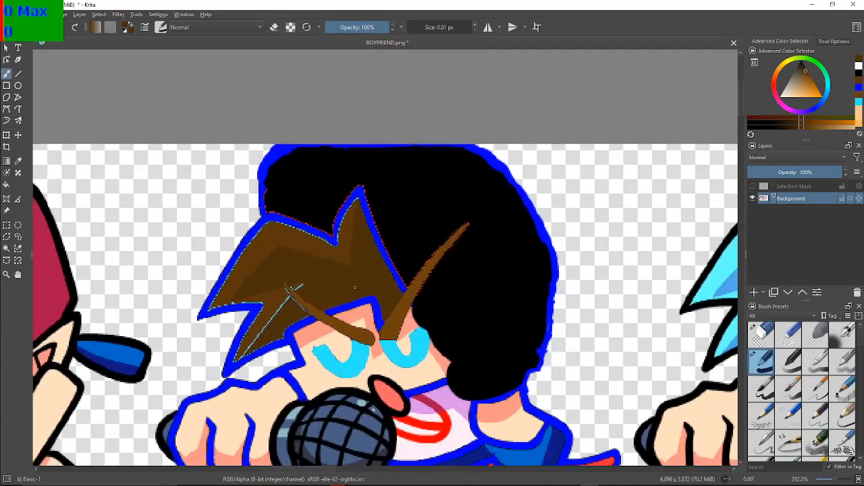
pyautogui.scroll(6, 353, 285)
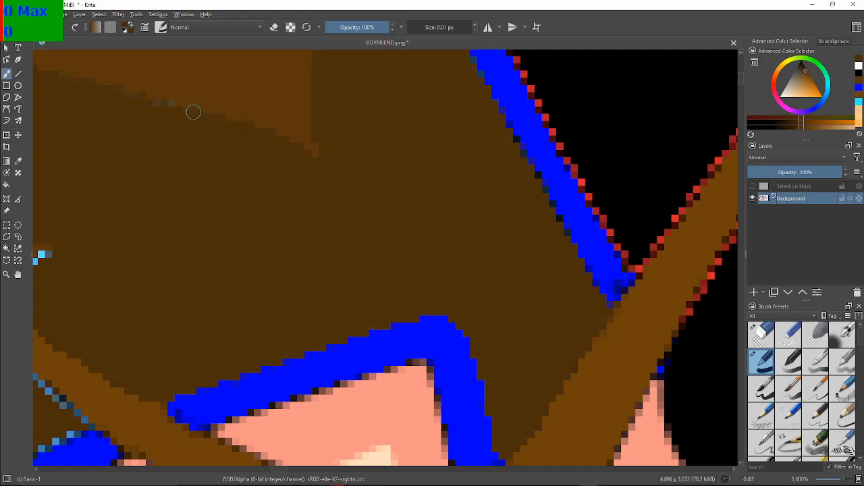
pyautogui.moveTo(180, 129); pyautogui.dragTo(591, 96)
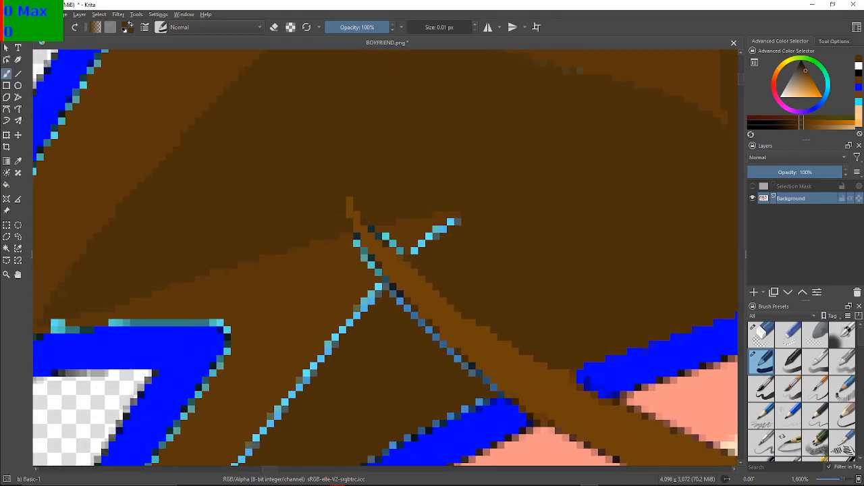
pyautogui.scroll(-3, 386, 150)
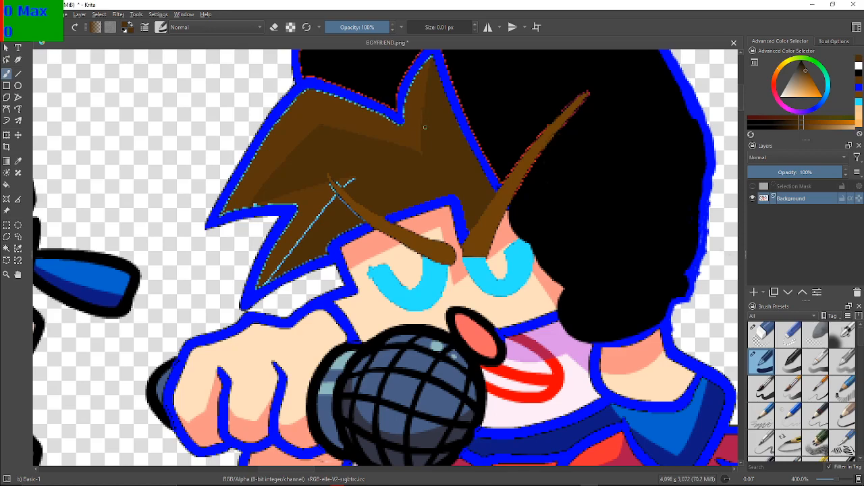
# Examine the hair outline, the front lock and the eyebrow for remaining light blue pixels
pyautogui.moveTo(378, 188); pyautogui.dragTo(500, 199)
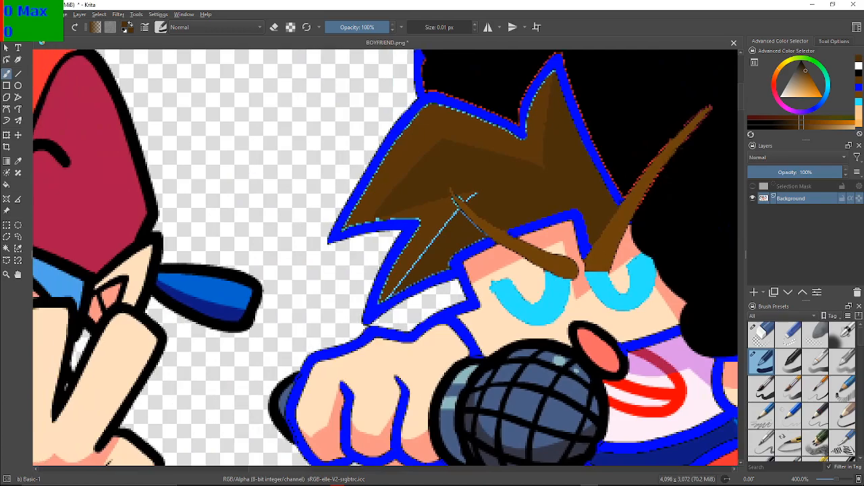
pyautogui.scroll(2, 474, 169)
pyautogui.scroll(2, 471, 173)
pyautogui.scroll(-1, 471, 173)
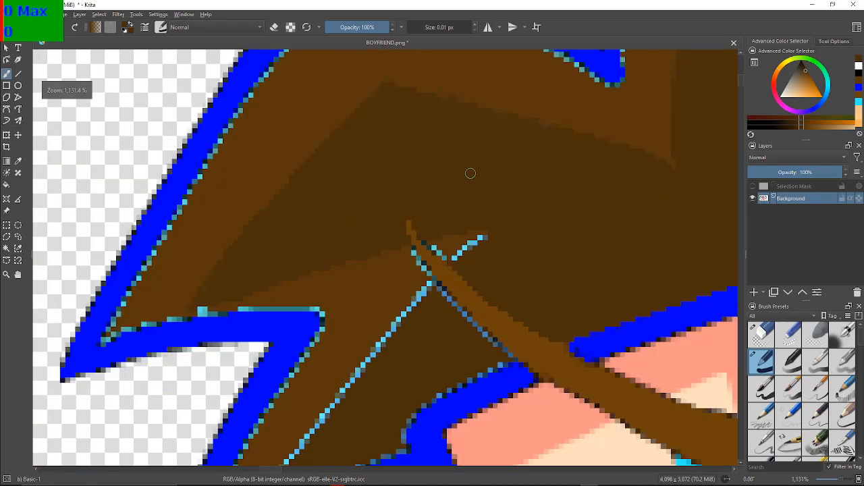
pyautogui.moveTo(482, 212); pyautogui.dragTo(417, 166)
pyautogui.moveTo(253, 348); pyautogui.dragTo(318, 305)
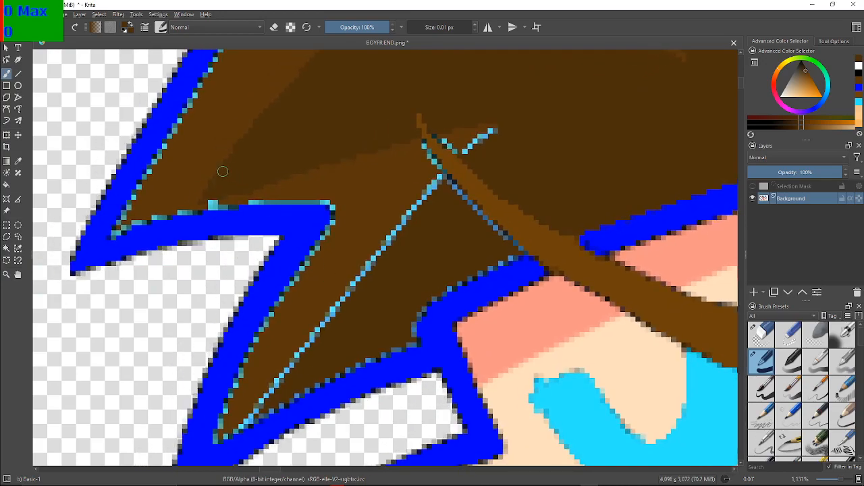
pyautogui.scroll(-3, 378, 221)
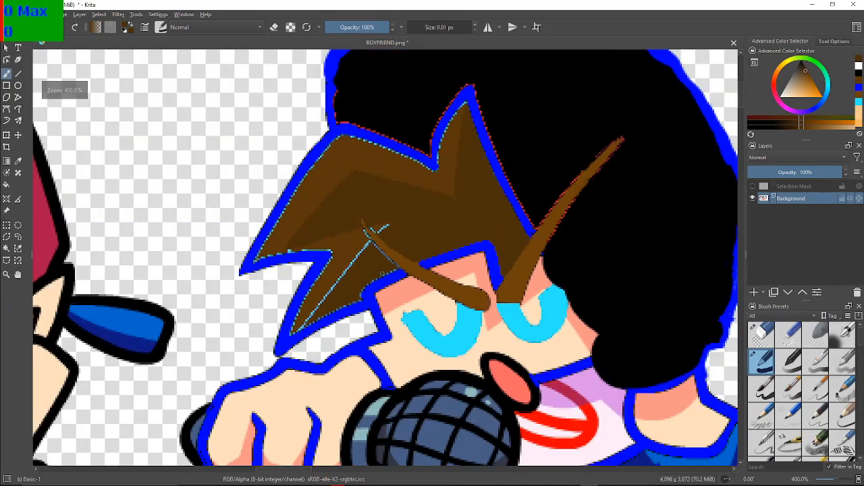
pyautogui.moveTo(381, 273); pyautogui.dragTo(330, 295)
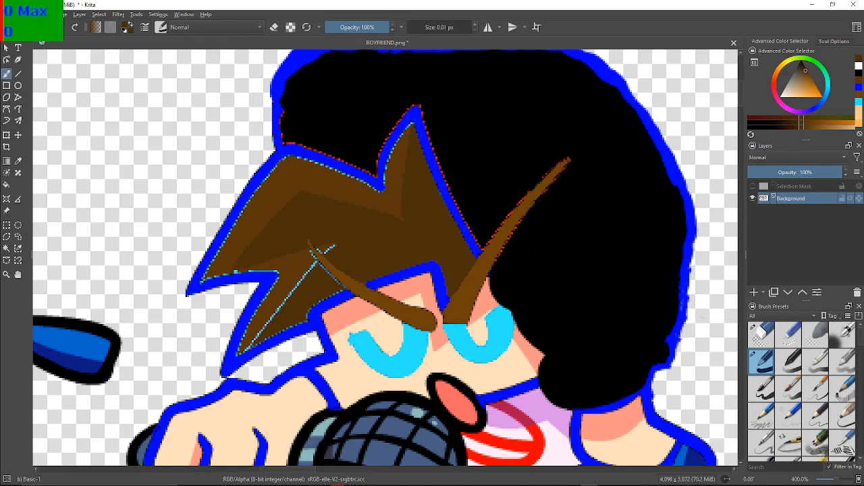
# Paint the short light blue streak beside the eyebrow's upper end with the darker brown of the surrounding hair shadow
pyautogui.click(807, 72)
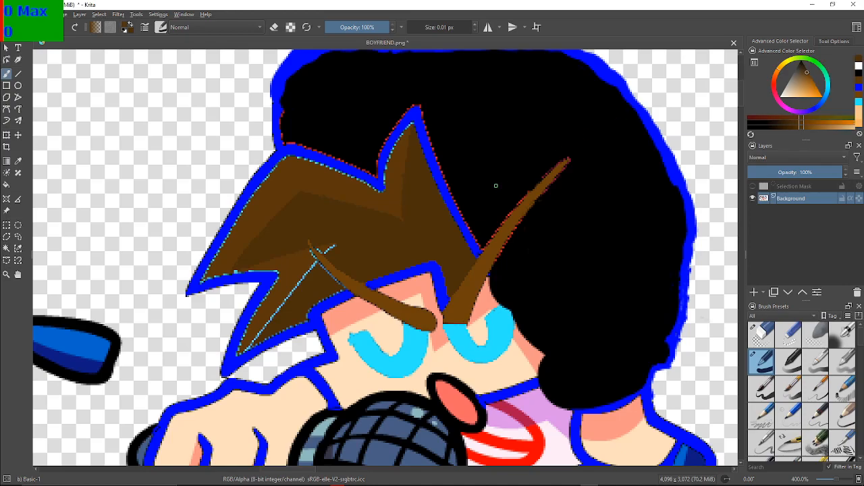
pyautogui.scroll(6, 462, 232)
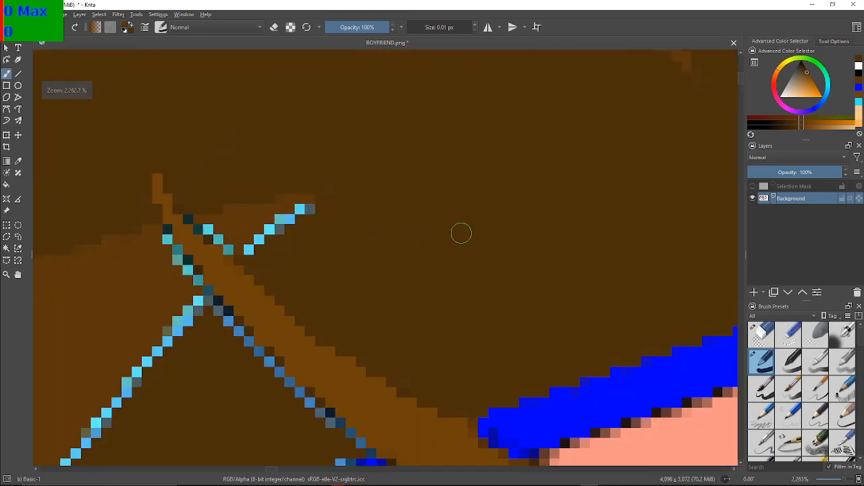
pyautogui.moveTo(397, 234); pyautogui.dragTo(509, 221)
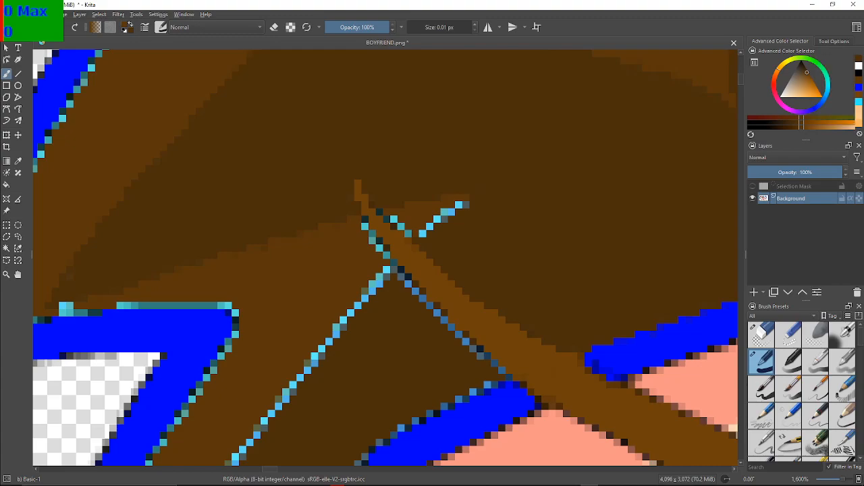
pyautogui.moveTo(467, 208); pyautogui.dragTo(459, 207)
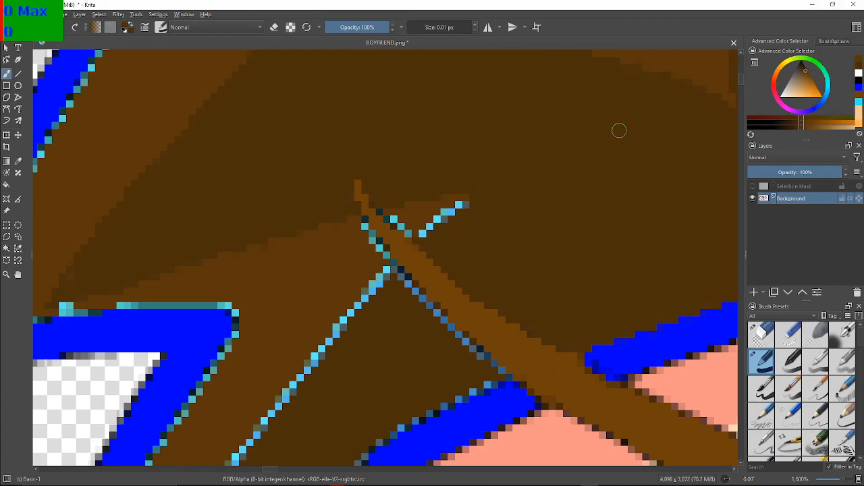
pyautogui.moveTo(480, 355); pyautogui.dragTo(496, 337)
pyautogui.moveTo(464, 206); pyautogui.dragTo(459, 206)
pyautogui.moveTo(448, 212); pyautogui.dragTo(422, 234)
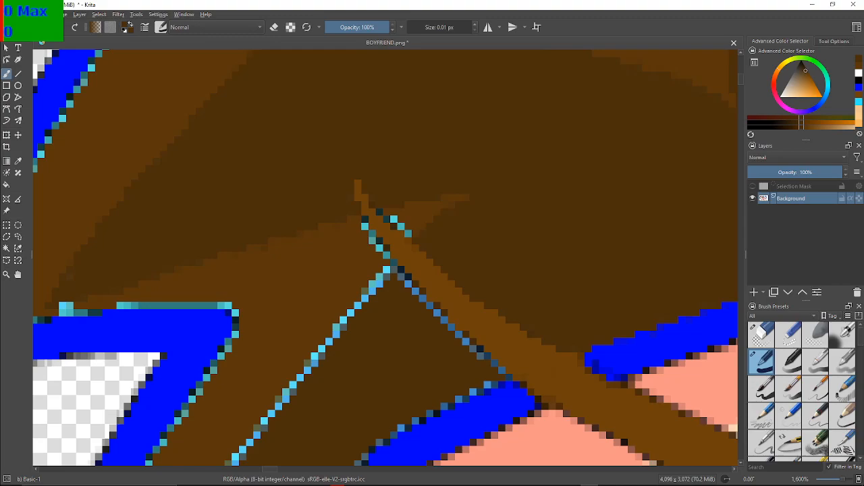
# Switch to the lighter hair brown and paint over the light blue pixels on both sides of the eyebrow's upper tip
pyautogui.click(861, 67)
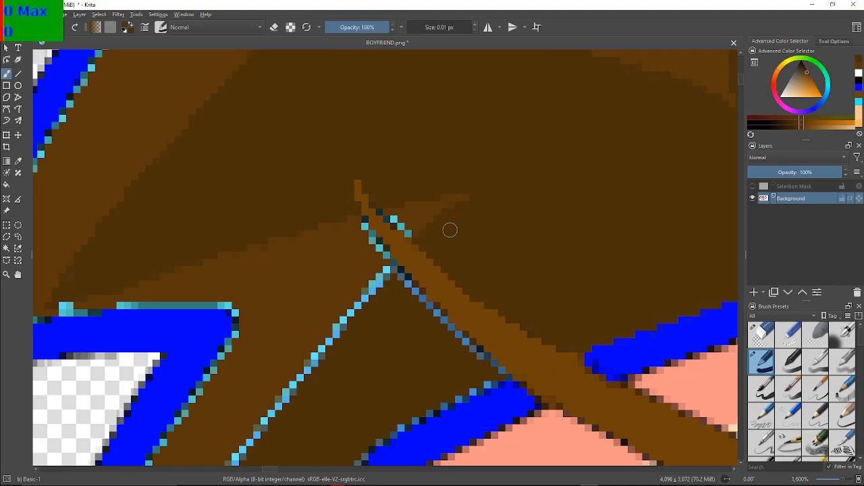
pyautogui.moveTo(408, 233); pyautogui.dragTo(395, 219)
pyautogui.click(396, 219)
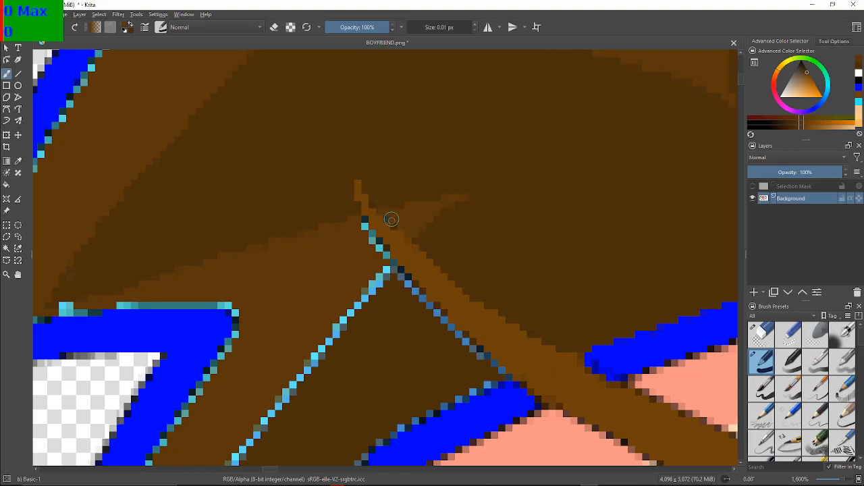
pyautogui.click(365, 224)
pyautogui.moveTo(367, 236); pyautogui.dragTo(393, 265)
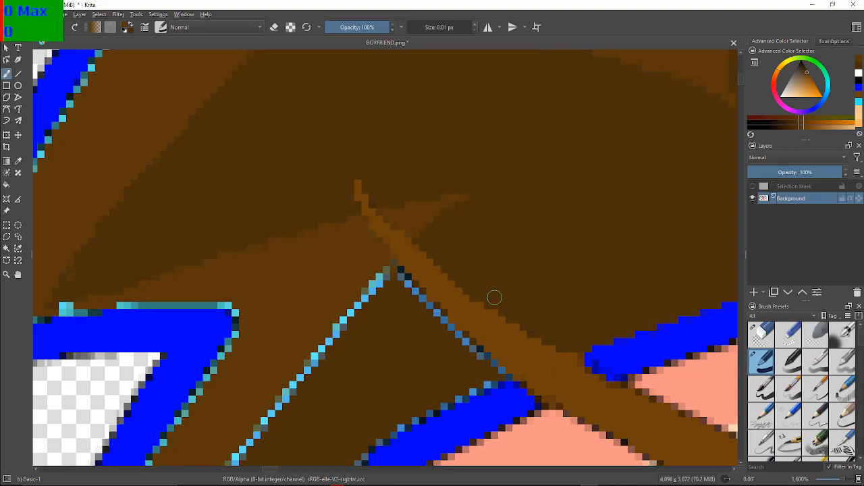
# Pick the darker hair brown and paint over the blue pixels along the eyebrow's lower edge beside the shaded hair
pyautogui.moveTo(488, 304); pyautogui.dragTo(526, 109)
pyautogui.moveTo(444, 200); pyautogui.dragTo(390, 307)
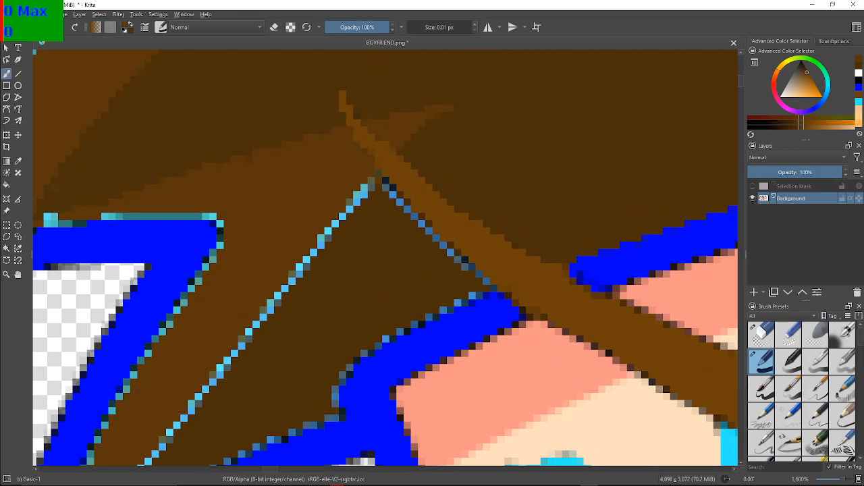
pyautogui.keyDown('ctrl'); pyautogui.click(439, 171); pyautogui.keyUp('ctrl')
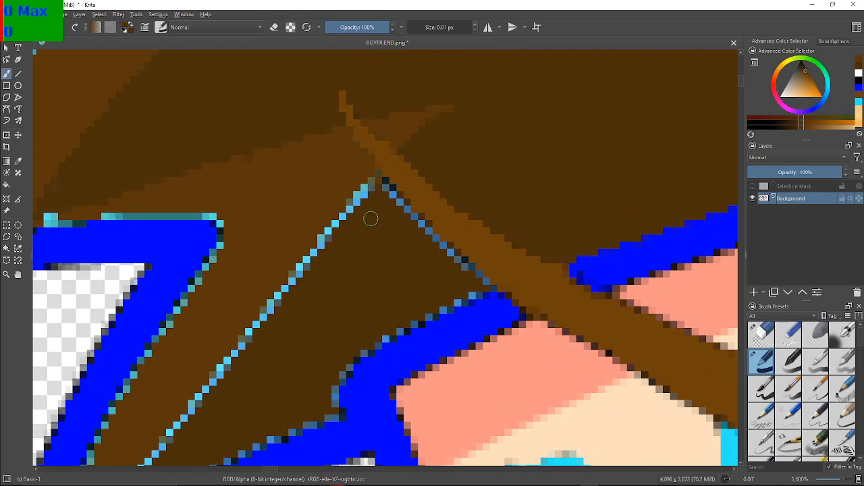
pyautogui.moveTo(382, 180); pyautogui.dragTo(478, 275)
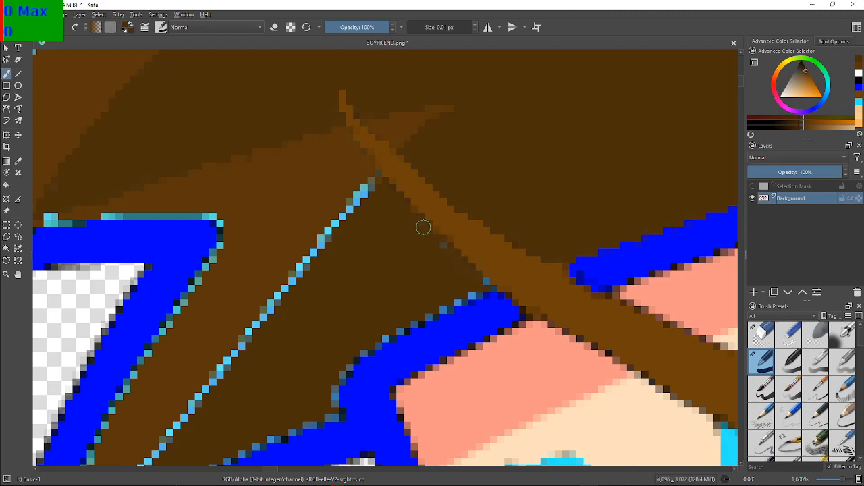
# Paint the light blue pixels on the outline's inner edge darker brown, from the eyebrow down towards the front lock's tip
pyautogui.moveTo(476, 291); pyautogui.dragTo(485, 279)
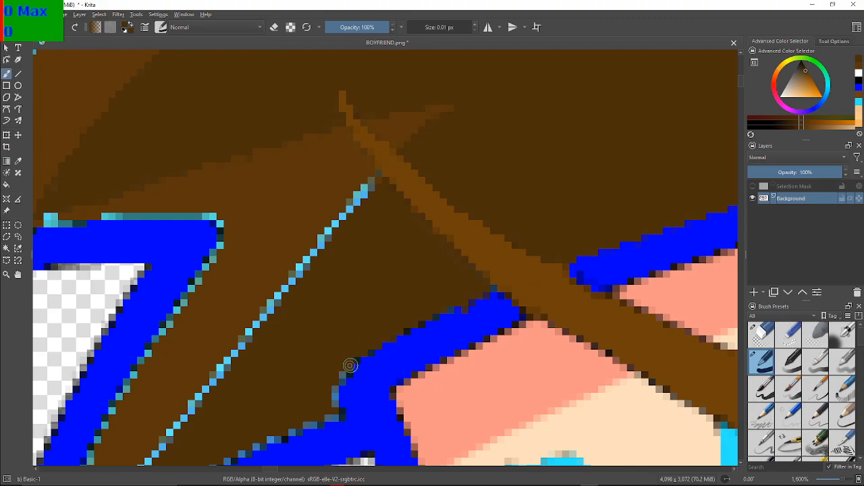
pyautogui.moveTo(336, 382)
pyautogui.mouseDown()
pyautogui.moveTo(334, 415)
pyautogui.moveTo(308, 424)
pyautogui.moveTo(299, 396)
pyautogui.moveTo(410, 175)
pyautogui.moveTo(445, 196)
pyautogui.mouseUp()
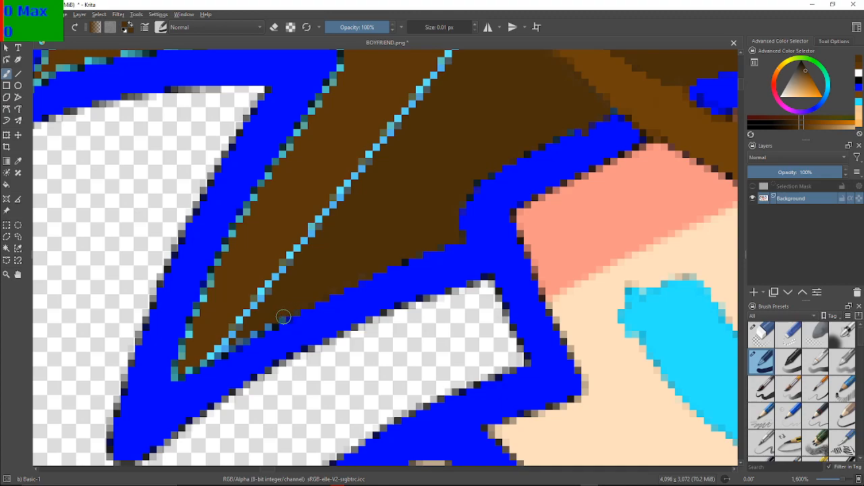
pyautogui.moveTo(257, 333); pyautogui.dragTo(256, 318)
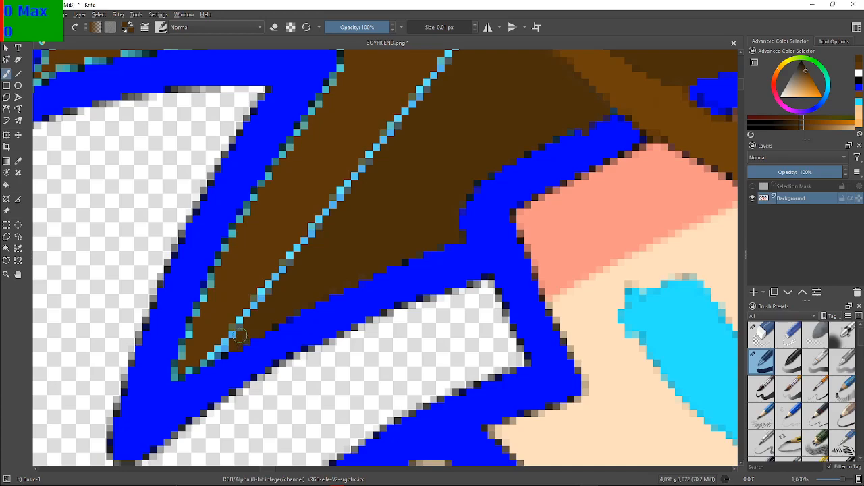
# Pick the lighter hair brown and paint over the diagonal light blue line from the eyebrow down to the front lock's tip
pyautogui.scroll(5, 288, 303)
pyautogui.moveTo(268, 460); pyautogui.dragTo(329, 366)
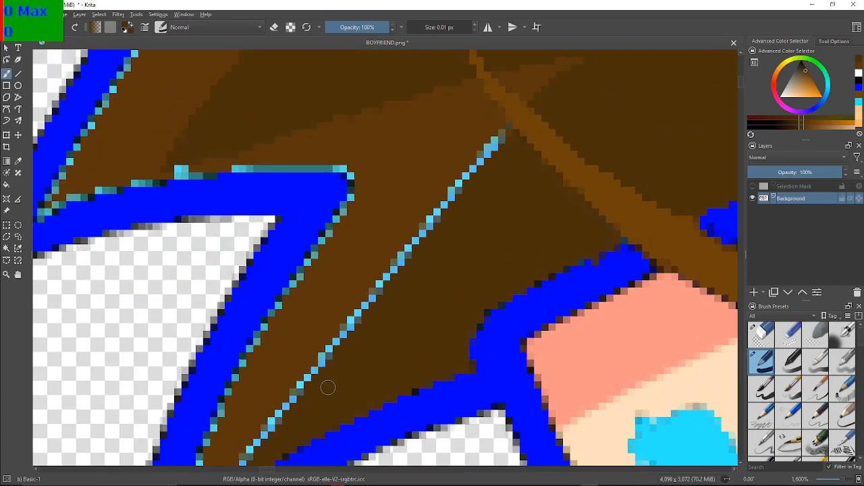
pyautogui.moveTo(392, 254); pyautogui.dragTo(241, 390)
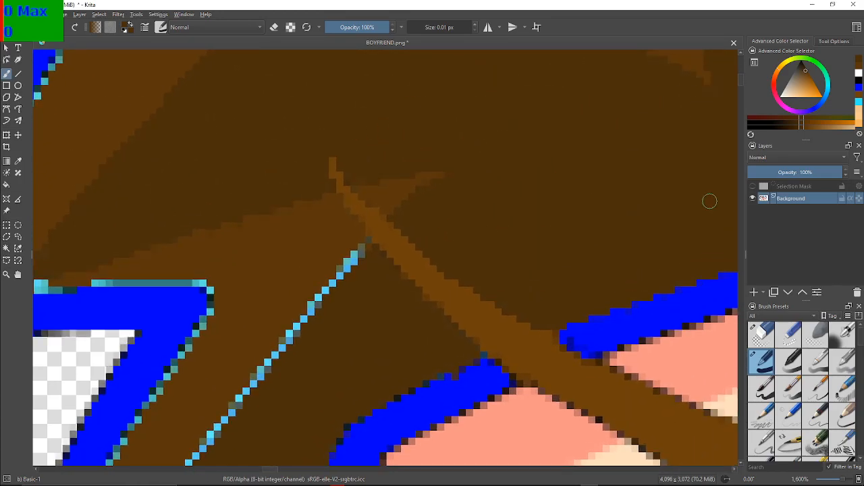
pyautogui.keyDown('ctrl'); pyautogui.click(401, 190); pyautogui.keyUp('ctrl')
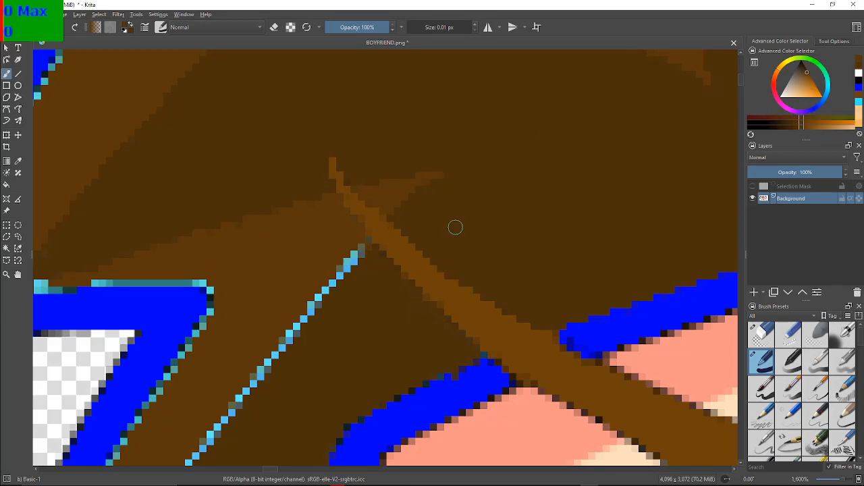
pyautogui.moveTo(365, 242); pyautogui.dragTo(276, 353)
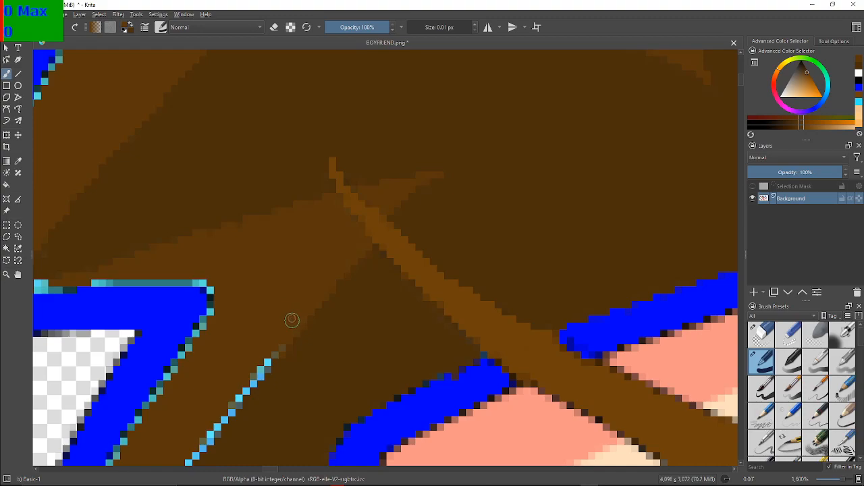
pyautogui.moveTo(285, 337)
pyautogui.mouseDown()
pyautogui.moveTo(204, 445)
pyautogui.moveTo(308, 303)
pyautogui.mouseUp()
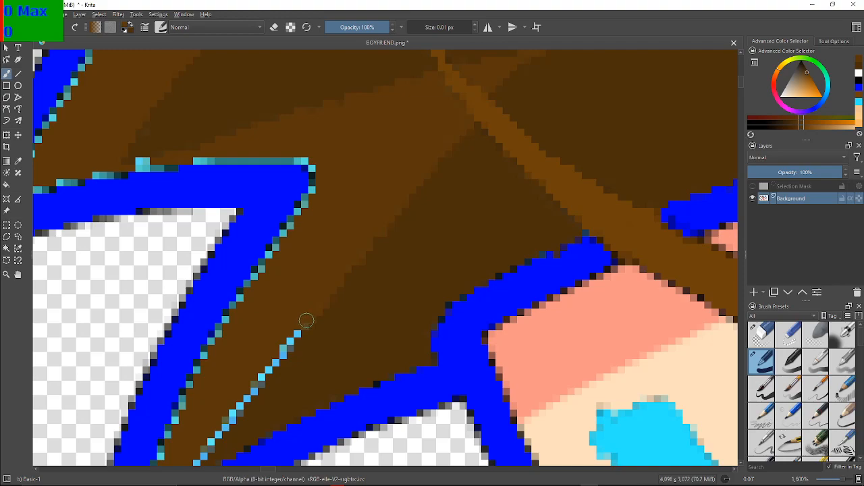
pyautogui.moveTo(278, 309); pyautogui.dragTo(289, 270)
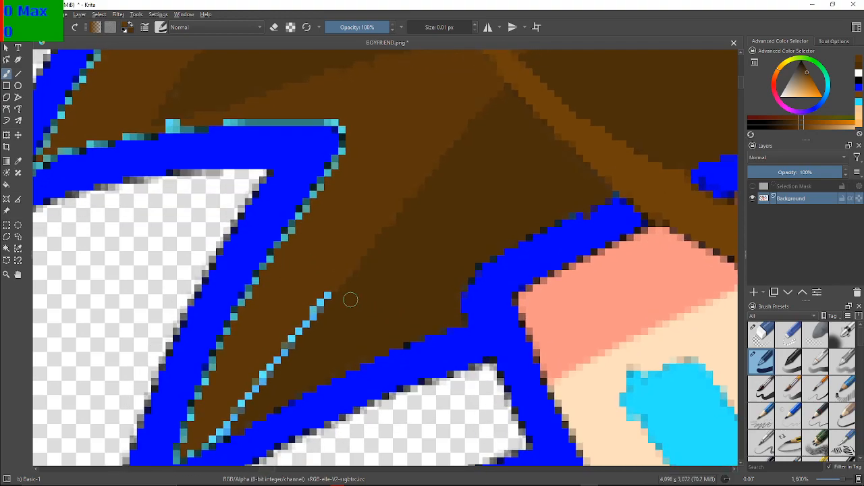
pyautogui.moveTo(326, 295)
pyautogui.mouseDown()
pyautogui.moveTo(302, 318)
pyautogui.moveTo(215, 434)
pyautogui.mouseUp()
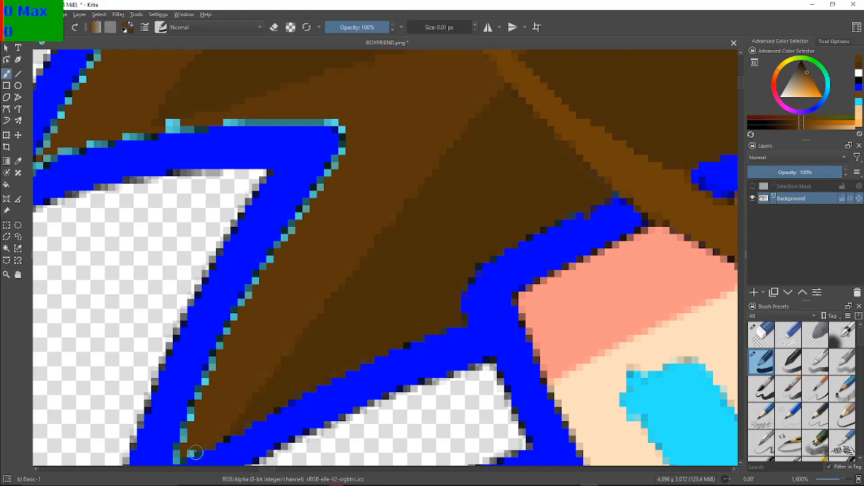
# Paint the light blue pixels along the front lock's left inner edge lighter brown, from its tip up to the outline's corner
pyautogui.moveTo(175, 454)
pyautogui.mouseDown()
pyautogui.moveTo(219, 345)
pyautogui.moveTo(188, 427)
pyautogui.mouseUp()
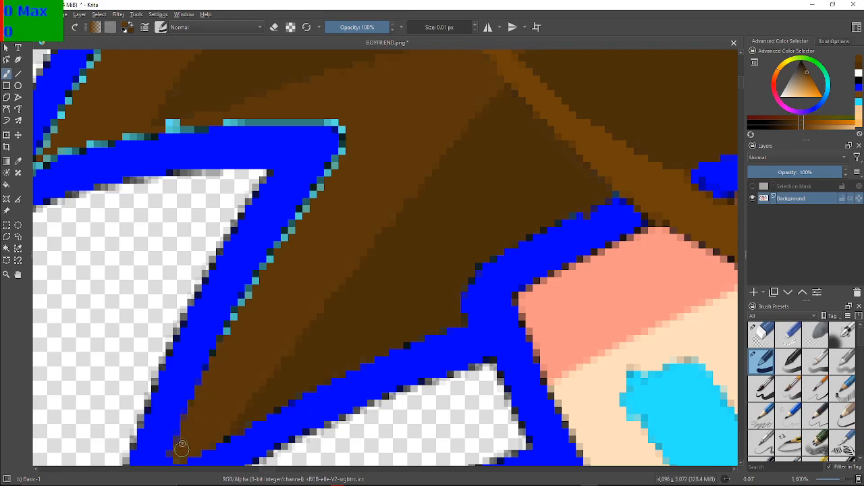
pyautogui.moveTo(179, 459); pyautogui.dragTo(195, 436)
pyautogui.moveTo(219, 357)
pyautogui.mouseDown()
pyautogui.moveTo(256, 275)
pyautogui.moveTo(332, 171)
pyautogui.moveTo(344, 145)
pyautogui.moveTo(336, 121)
pyautogui.moveTo(340, 157)
pyautogui.mouseUp()
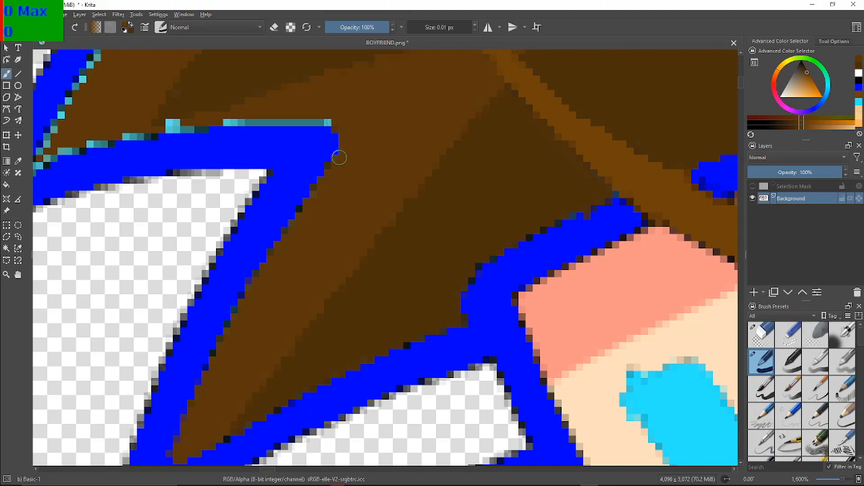
# Paint the light blue pixels above the near-horizontal outline lighter brown, from the corner towards the left hair spike
pyautogui.moveTo(337, 123)
pyautogui.mouseDown()
pyautogui.moveTo(229, 123)
pyautogui.moveTo(252, 121)
pyautogui.mouseUp()
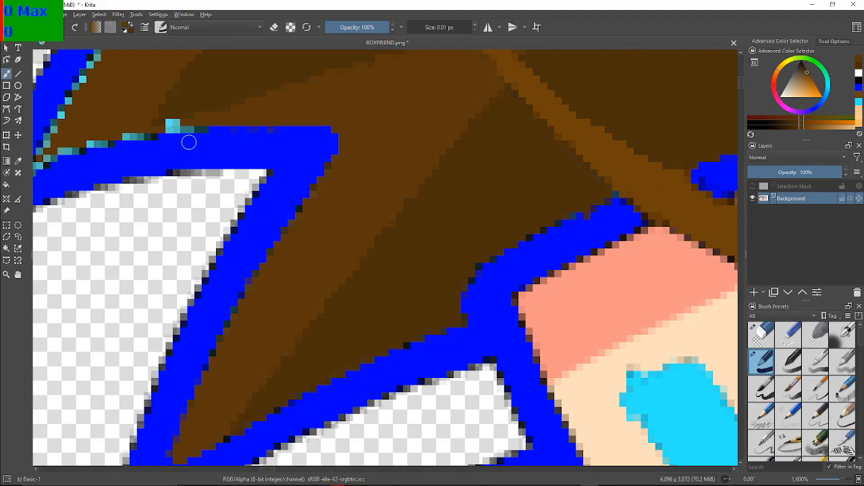
pyautogui.moveTo(205, 122)
pyautogui.mouseDown()
pyautogui.moveTo(201, 130)
pyautogui.moveTo(174, 119)
pyautogui.mouseUp()
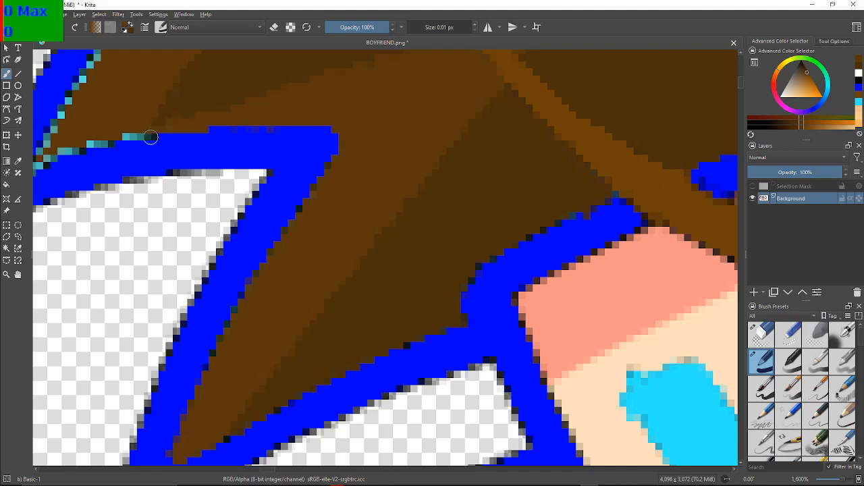
pyautogui.moveTo(155, 133); pyautogui.dragTo(127, 135)
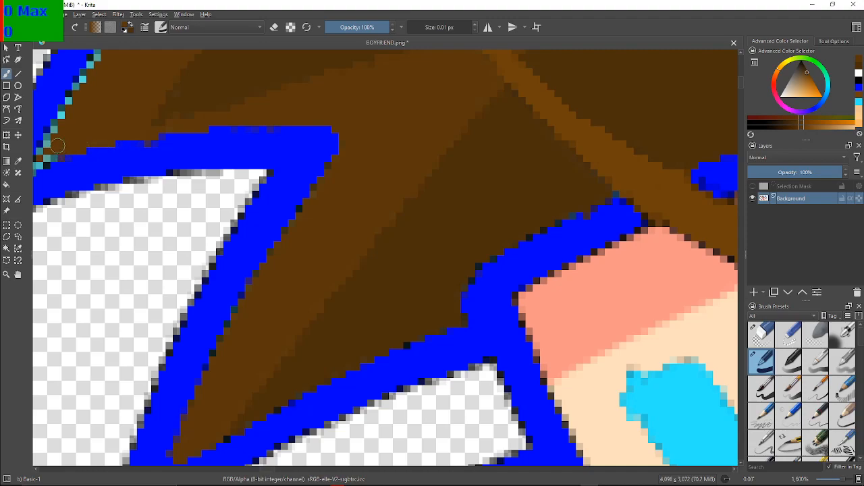
# Paint the light blue pixels along the left hair spike's inner edge lighter brown, from its tip partway up the diagonal outline
pyautogui.moveTo(54, 140); pyautogui.dragTo(297, 183)
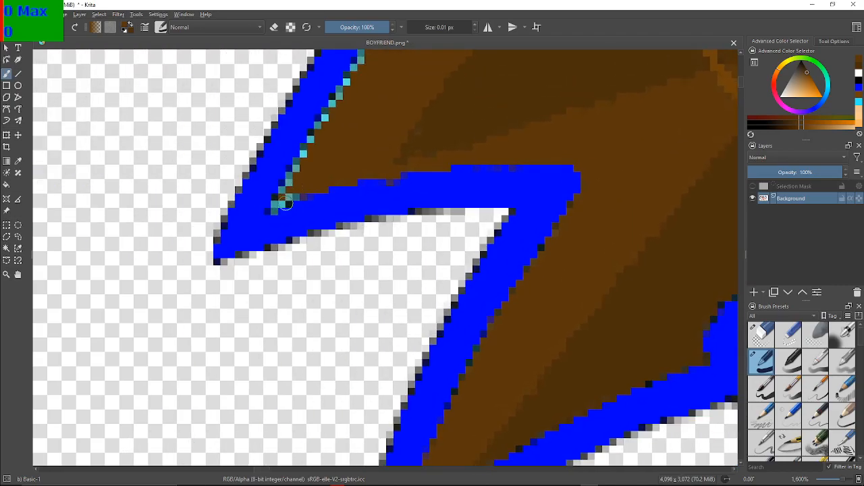
pyautogui.scroll(2, 284, 204)
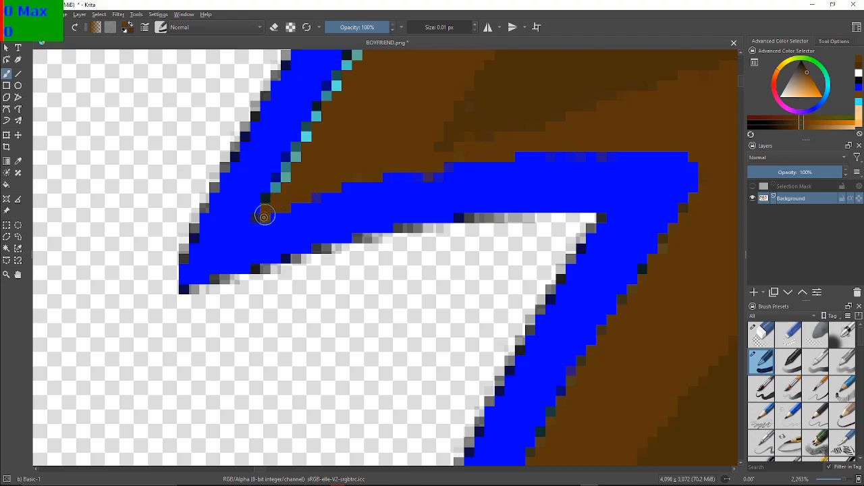
pyautogui.moveTo(283, 177); pyautogui.dragTo(287, 164)
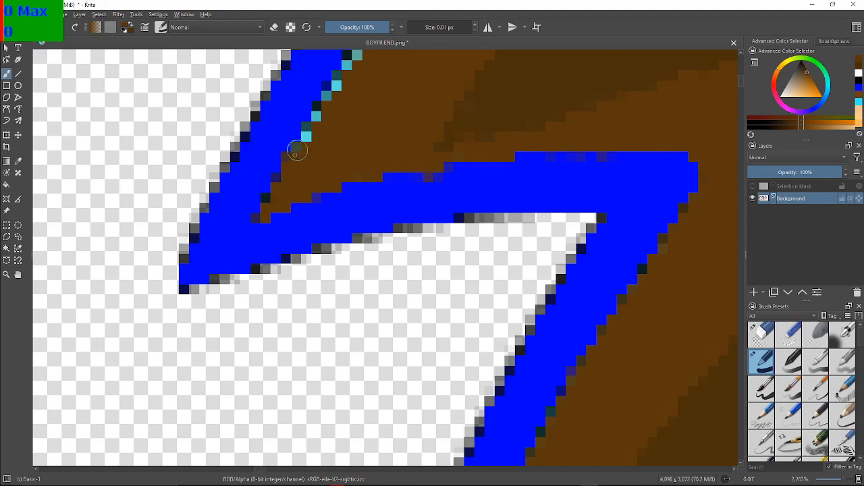
pyautogui.moveTo(324, 106); pyautogui.dragTo(335, 89)
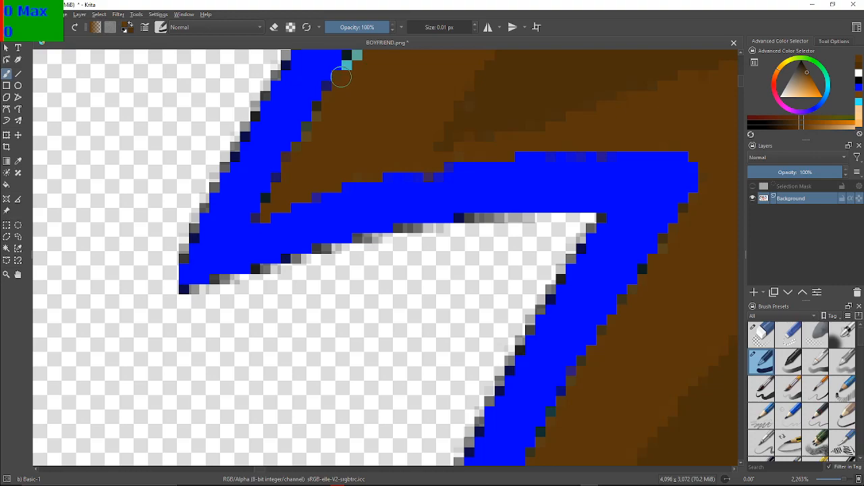
pyautogui.moveTo(317, 129); pyautogui.dragTo(233, 338)
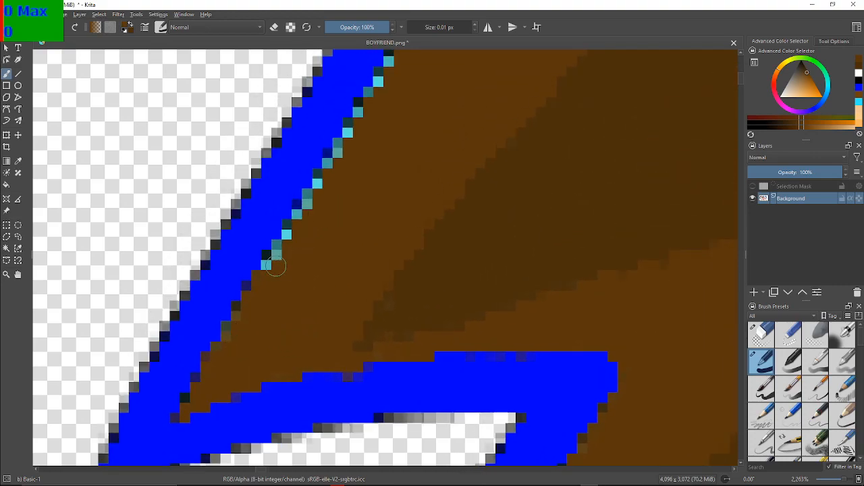
pyautogui.moveTo(275, 260); pyautogui.dragTo(280, 247)
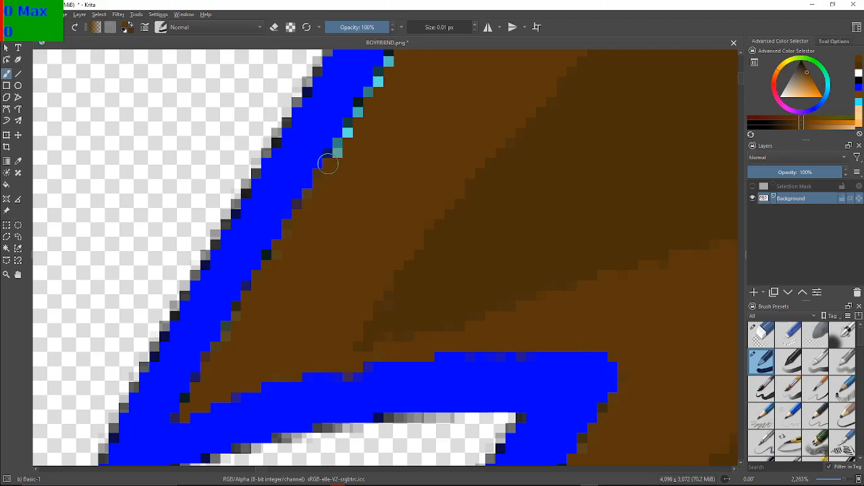
pyautogui.moveTo(500, 485)
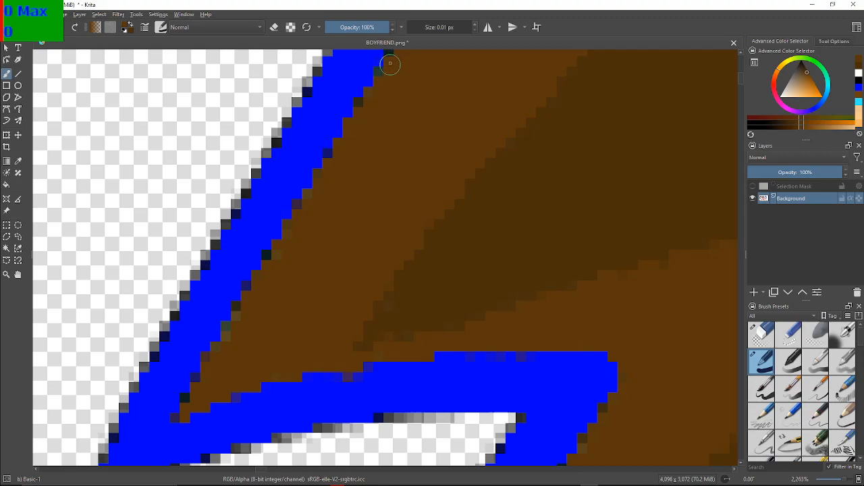
# Paint the light blue pixels along the middle stretch of the left diagonal outline's inner edge lighter brown
pyautogui.moveTo(393, 60); pyautogui.dragTo(213, 307)
pyautogui.moveTo(415, 156); pyautogui.dragTo(370, 328)
pyautogui.scroll(-5, 370, 328)
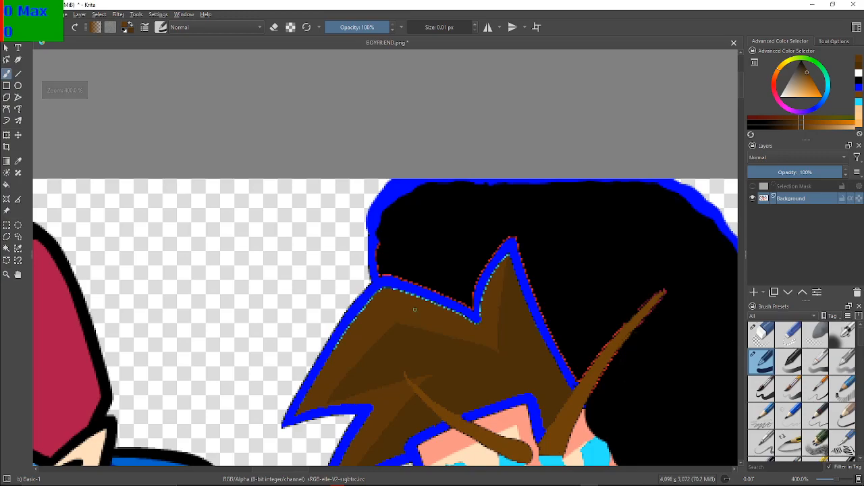
pyautogui.scroll(5, 414, 308)
pyautogui.moveTo(355, 286); pyautogui.dragTo(503, 203)
pyautogui.scroll(-4, 493, 192)
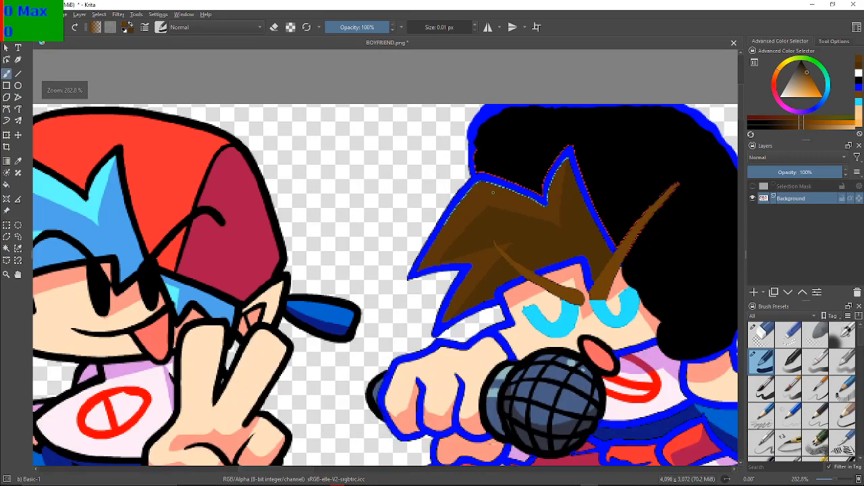
pyautogui.scroll(3, 442, 201)
pyautogui.scroll(2, 407, 231)
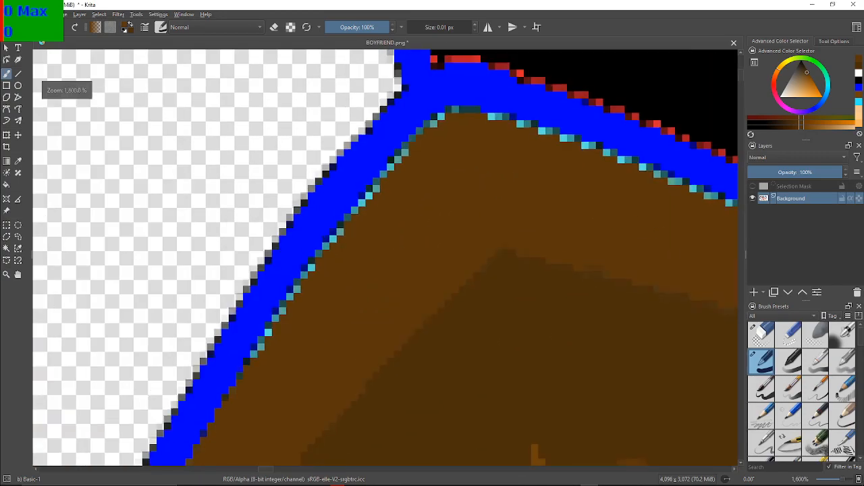
pyautogui.scroll(2, 391, 251)
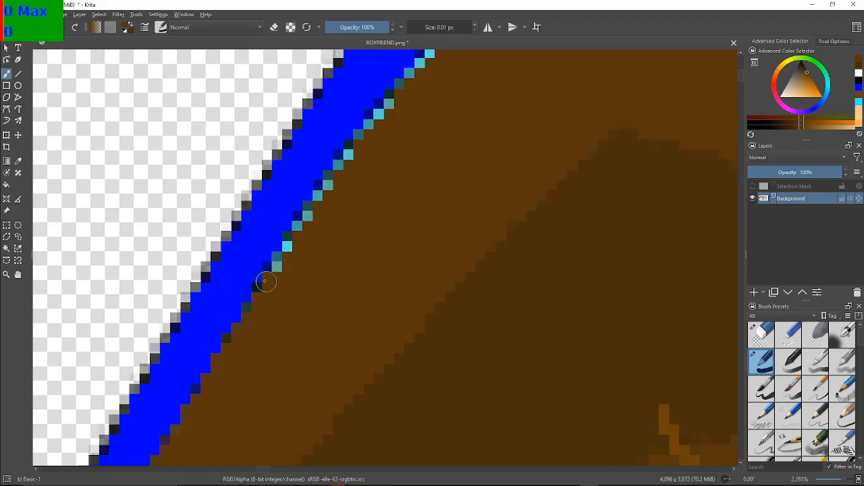
pyautogui.click(288, 245)
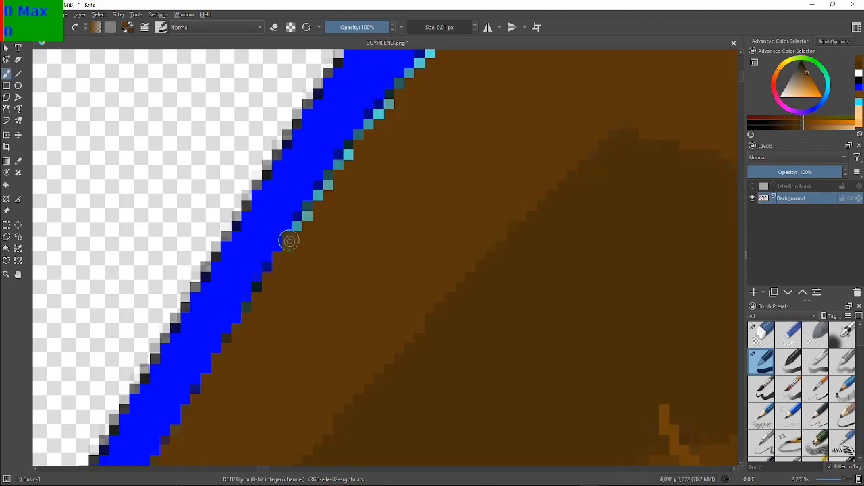
pyautogui.click(301, 221)
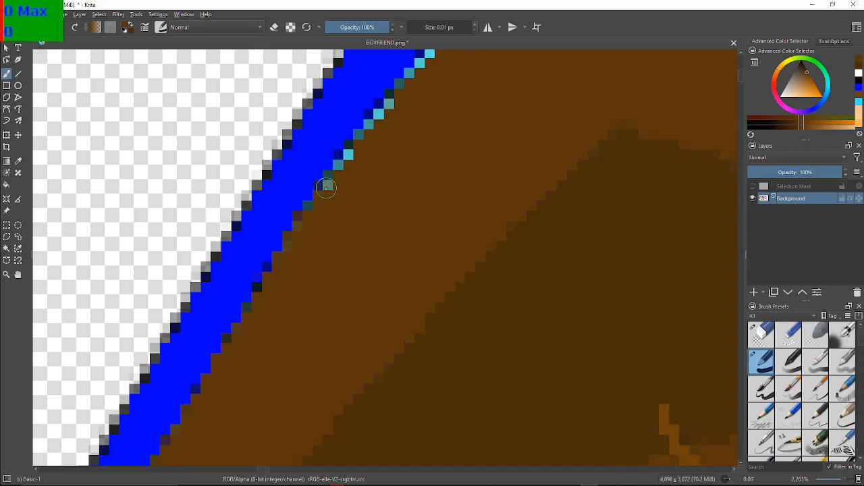
pyautogui.click(348, 156)
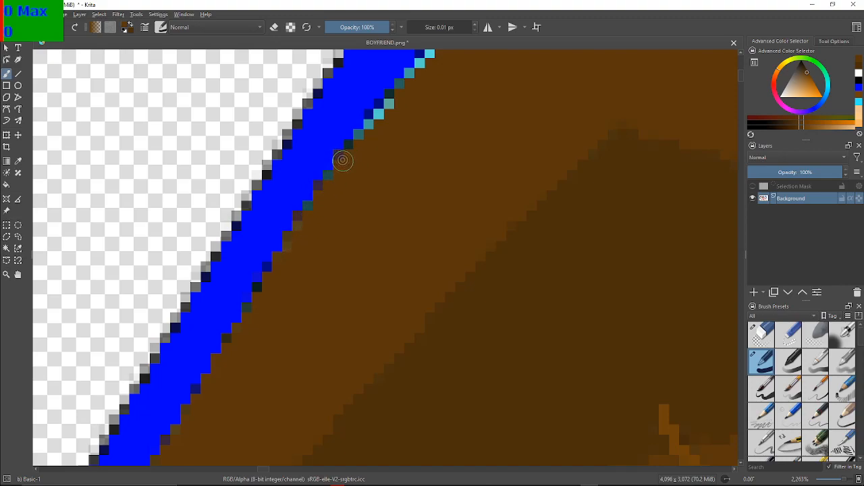
pyautogui.moveTo(373, 128); pyautogui.dragTo(388, 107)
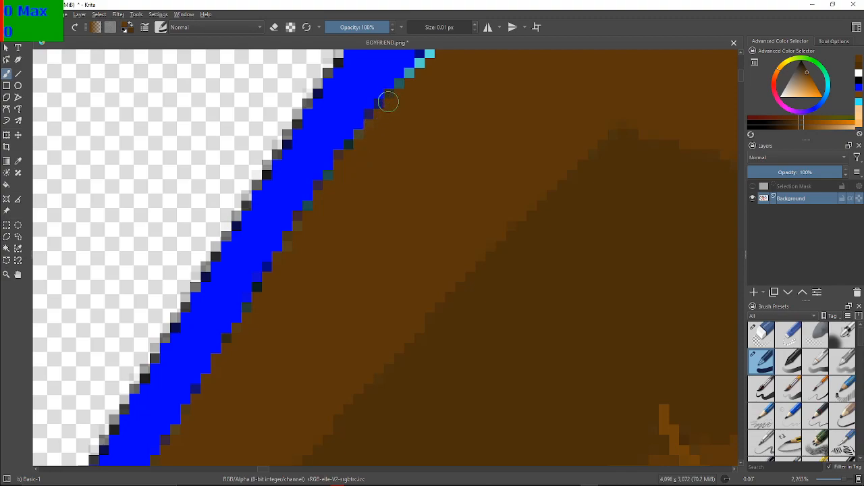
# Paint the remaining light blue pixels up the left diagonal outline and around the hair's rounded upper corner lighter brown
pyautogui.scroll(2, 387, 103)
pyautogui.scroll(-2, 397, 98)
pyautogui.scroll(2, 397, 177)
pyautogui.moveTo(397, 95)
pyautogui.mouseDown()
pyautogui.moveTo(398, 176)
pyautogui.moveTo(383, 128)
pyautogui.mouseUp()
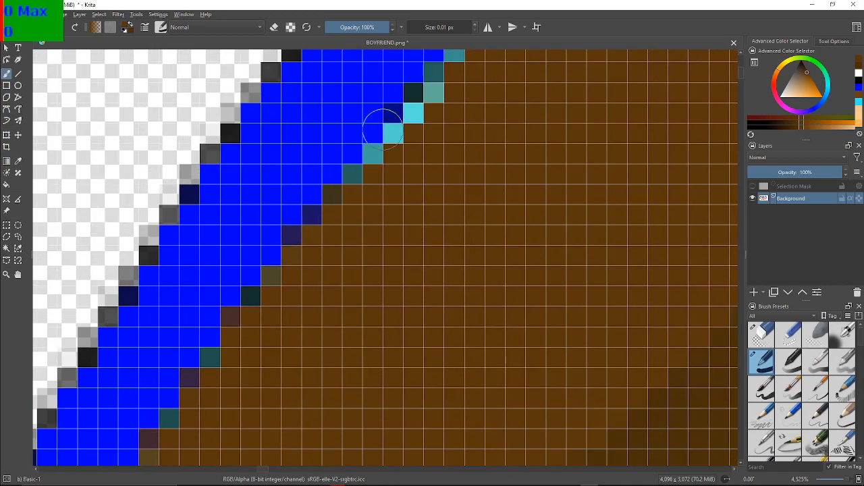
pyautogui.click(366, 177)
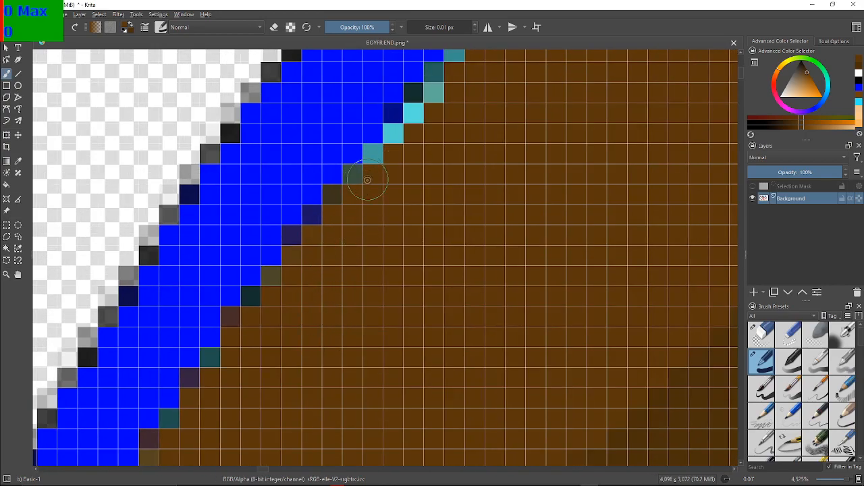
pyautogui.click(378, 159)
pyautogui.click(377, 157)
pyautogui.click(397, 137)
pyautogui.moveTo(405, 124)
pyautogui.mouseDown()
pyautogui.moveTo(403, 115)
pyautogui.moveTo(434, 89)
pyautogui.moveTo(264, 258)
pyautogui.mouseUp()
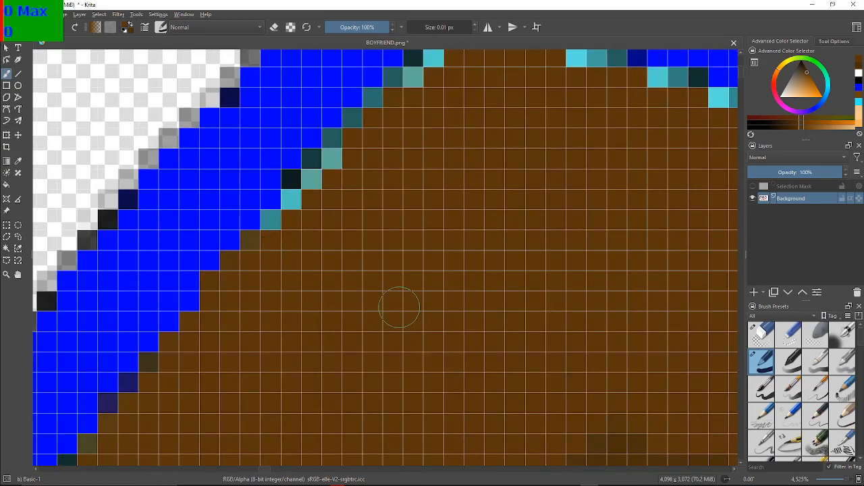
pyautogui.moveTo(283, 226)
pyautogui.mouseDown()
pyautogui.moveTo(270, 227)
pyautogui.moveTo(293, 183)
pyautogui.moveTo(395, 85)
pyautogui.moveTo(415, 94)
pyautogui.mouseUp()
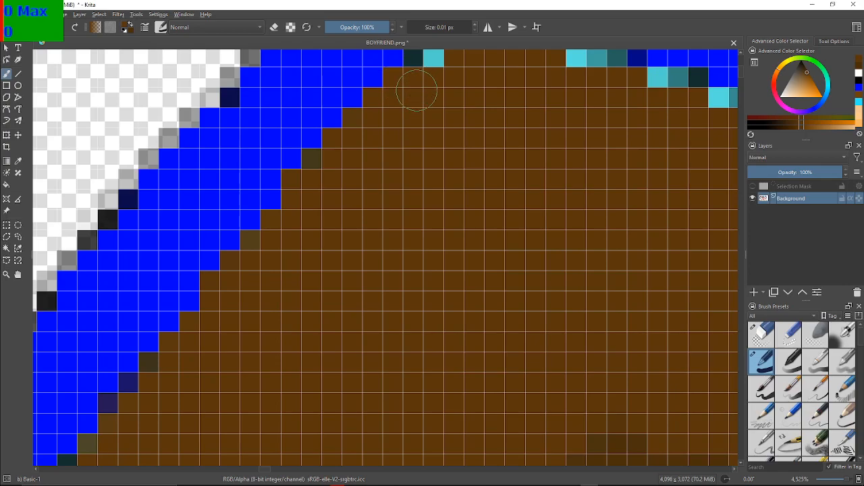
pyautogui.moveTo(484, 163)
pyautogui.mouseDown()
pyautogui.moveTo(365, 249)
pyautogui.moveTo(353, 300)
pyautogui.mouseUp()
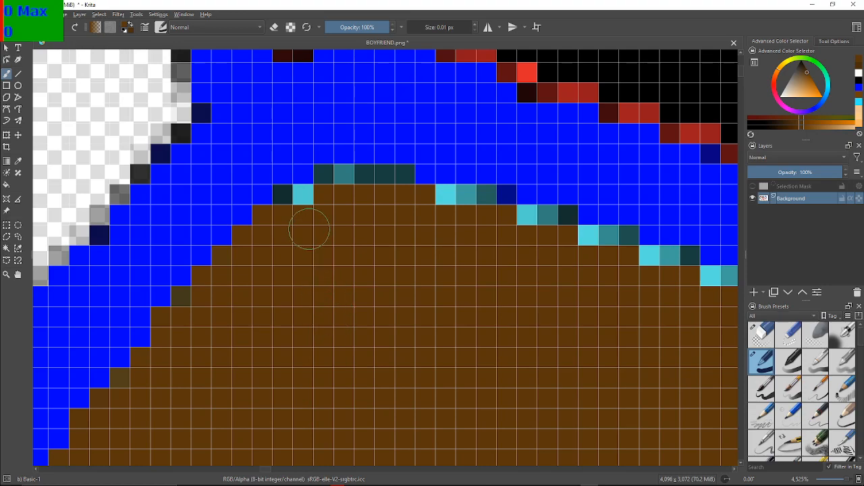
pyautogui.moveTo(292, 209)
pyautogui.mouseDown()
pyautogui.moveTo(329, 185)
pyautogui.moveTo(324, 181)
pyautogui.moveTo(402, 174)
pyautogui.moveTo(314, 172)
pyautogui.mouseUp()
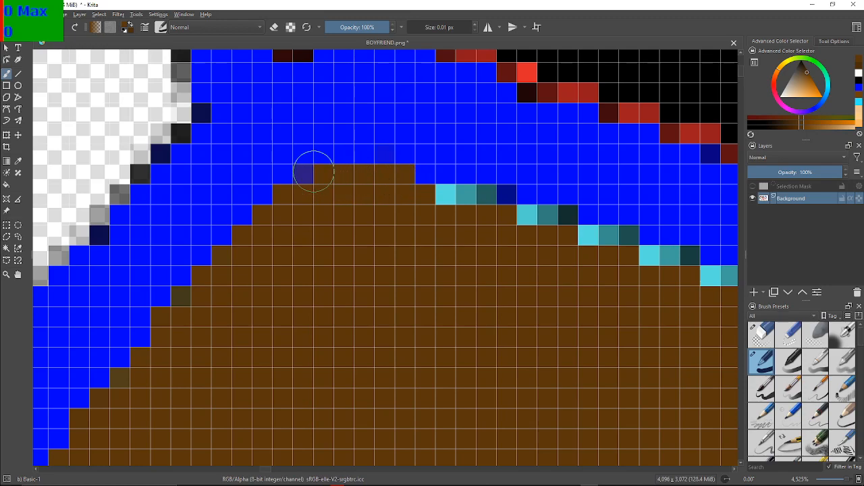
# Paint the light blue pixels beneath the outline sloping down from the upper corner towards the V-shaped notch lighter brown
pyautogui.moveTo(503, 224)
pyautogui.mouseDown()
pyautogui.moveTo(440, 209)
pyautogui.moveTo(505, 202)
pyautogui.moveTo(514, 219)
pyautogui.moveTo(563, 218)
pyautogui.moveTo(578, 239)
pyautogui.moveTo(597, 243)
pyautogui.moveTo(397, 194)
pyautogui.mouseUp()
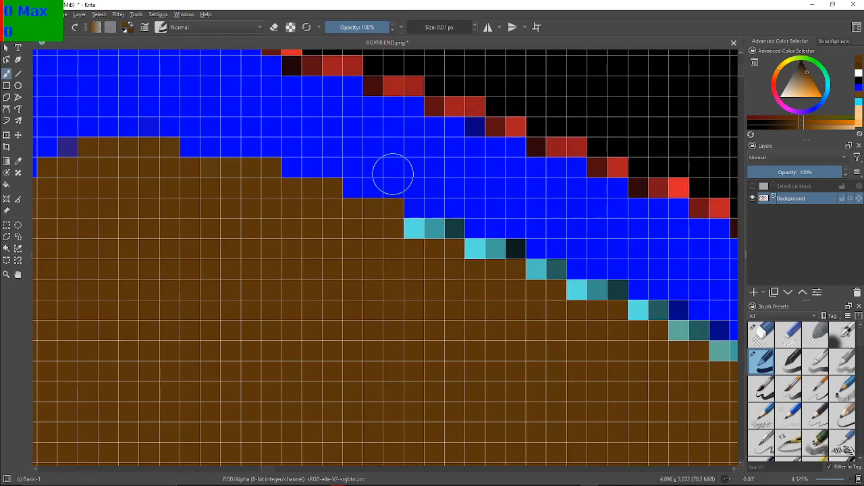
pyautogui.moveTo(409, 255)
pyautogui.mouseDown()
pyautogui.moveTo(450, 233)
pyautogui.moveTo(414, 240)
pyautogui.moveTo(503, 249)
pyautogui.moveTo(495, 253)
pyautogui.moveTo(533, 276)
pyautogui.moveTo(523, 275)
pyautogui.moveTo(554, 275)
pyautogui.moveTo(578, 294)
pyautogui.moveTo(609, 289)
pyautogui.moveTo(224, 202)
pyautogui.moveTo(244, 172)
pyautogui.mouseUp()
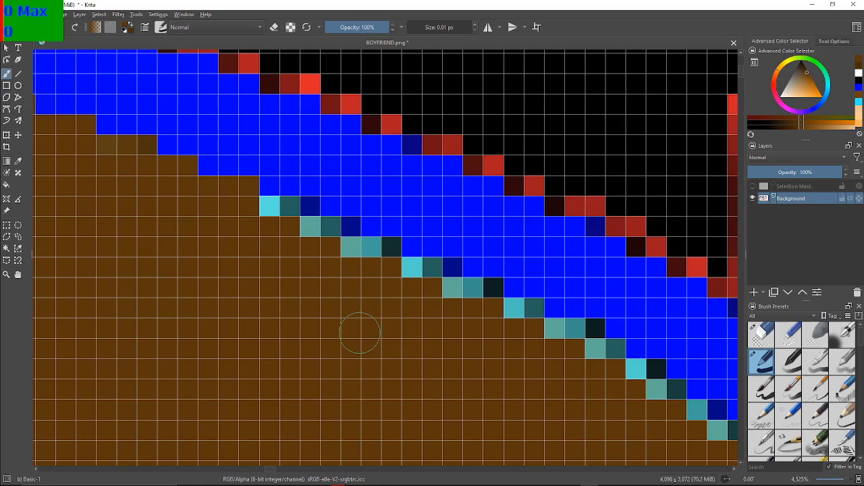
pyautogui.moveTo(275, 212)
pyautogui.mouseDown()
pyautogui.moveTo(320, 238)
pyautogui.moveTo(349, 235)
pyautogui.moveTo(347, 252)
pyautogui.moveTo(383, 249)
pyautogui.moveTo(416, 262)
pyautogui.moveTo(401, 268)
pyautogui.moveTo(445, 275)
pyautogui.moveTo(451, 292)
pyautogui.moveTo(493, 292)
pyautogui.moveTo(481, 285)
pyautogui.moveTo(499, 260)
pyautogui.moveTo(417, 191)
pyautogui.mouseUp()
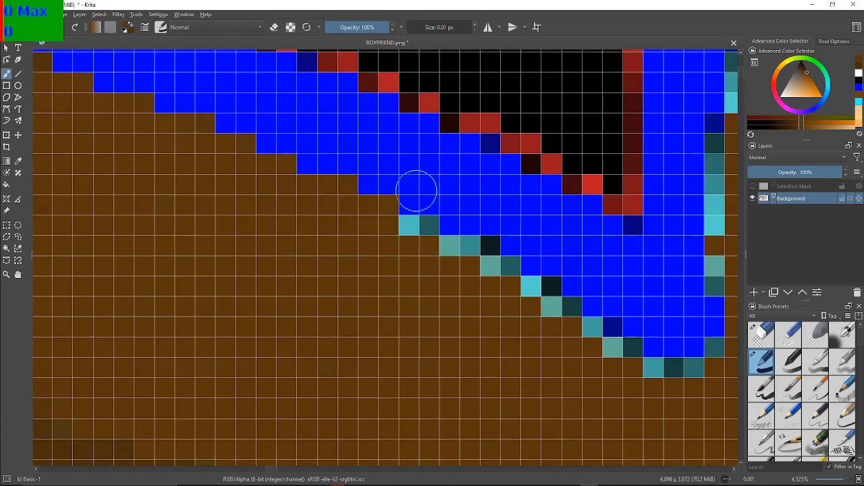
pyautogui.click(416, 233)
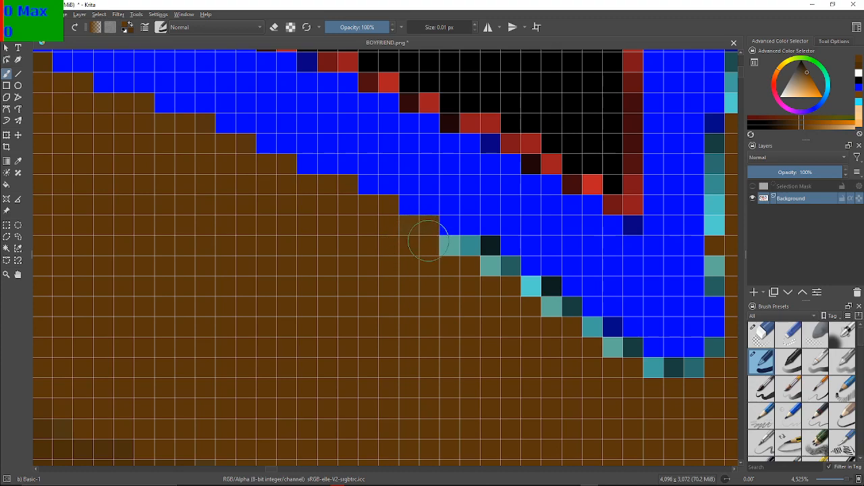
pyautogui.moveTo(446, 250)
pyautogui.mouseDown()
pyautogui.moveTo(485, 254)
pyautogui.moveTo(505, 273)
pyautogui.mouseUp()
pyautogui.moveTo(497, 315)
pyautogui.mouseDown()
pyautogui.moveTo(521, 280)
pyautogui.moveTo(527, 291)
pyautogui.moveTo(545, 285)
pyautogui.moveTo(549, 304)
pyautogui.moveTo(597, 316)
pyautogui.moveTo(605, 329)
pyautogui.mouseUp()
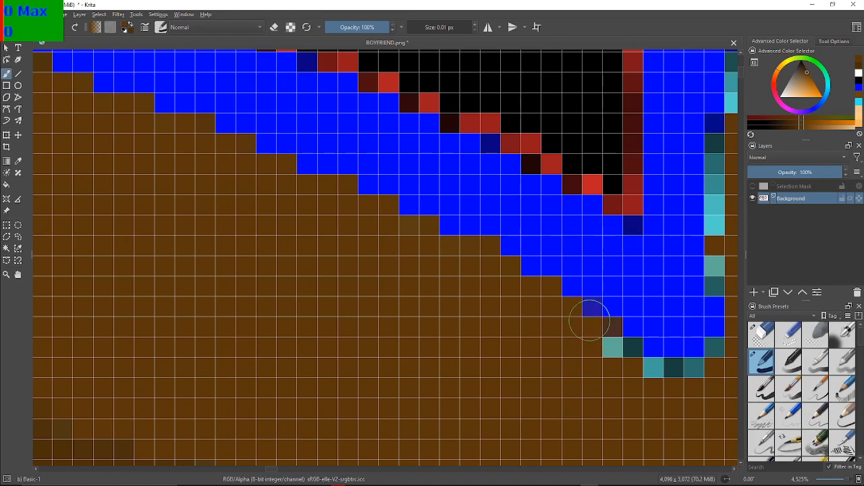
# Paint the light blue and teal pixels around the notch's lower tip lighter brown
pyautogui.moveTo(627, 320); pyautogui.dragTo(428, 194)
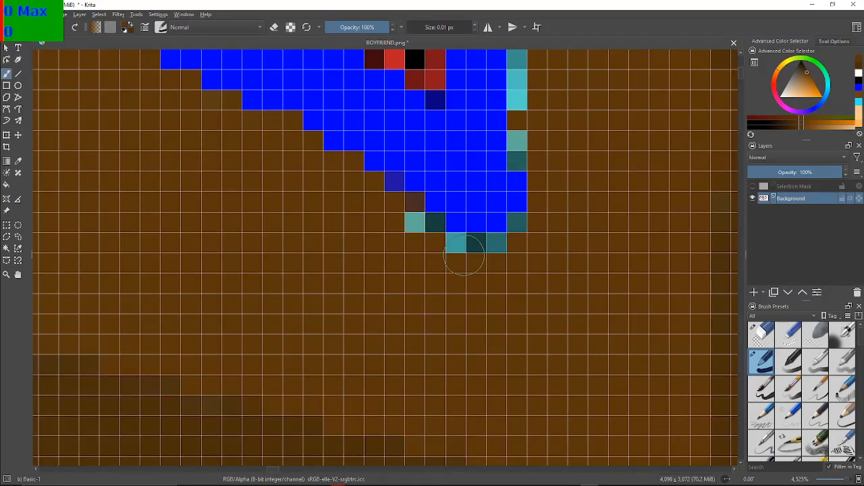
pyautogui.click(414, 226)
pyautogui.click(430, 227)
pyautogui.click(455, 247)
pyautogui.click(472, 249)
pyautogui.click(489, 248)
pyautogui.click(520, 224)
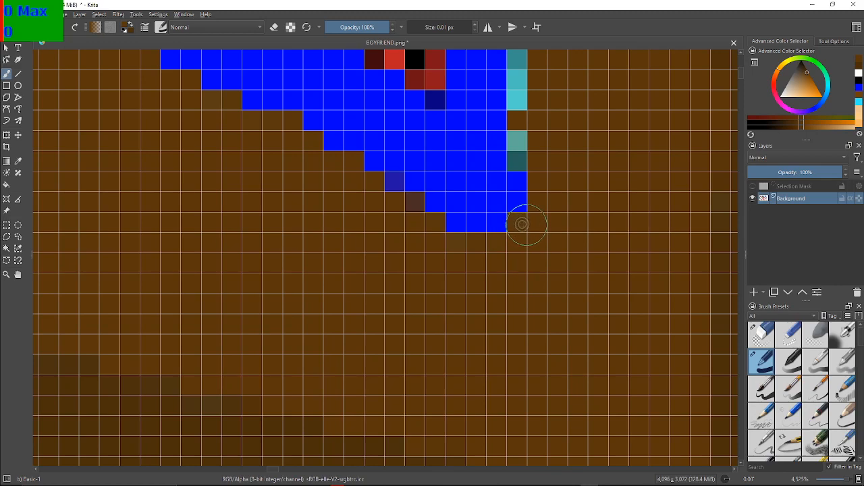
# Paint the light blue pixels on the right side of the outline just above the notch's tip lighter brown
pyautogui.click(518, 161)
pyautogui.click(519, 142)
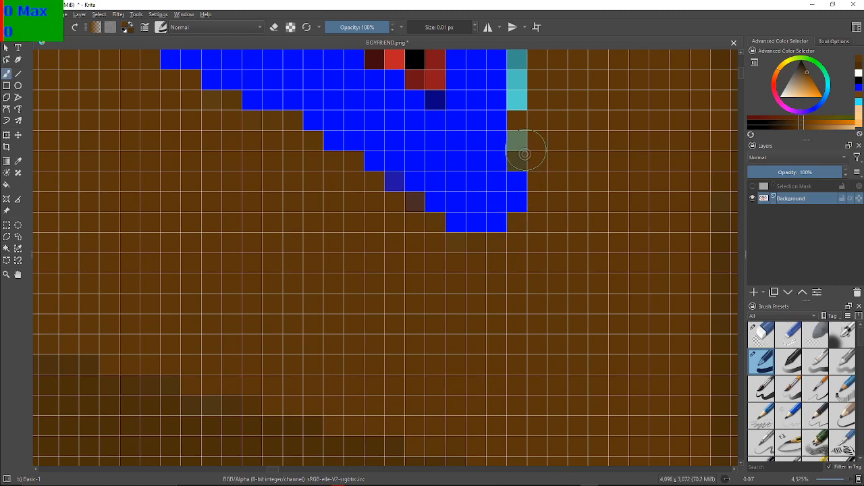
pyautogui.click(519, 101)
pyautogui.click(519, 81)
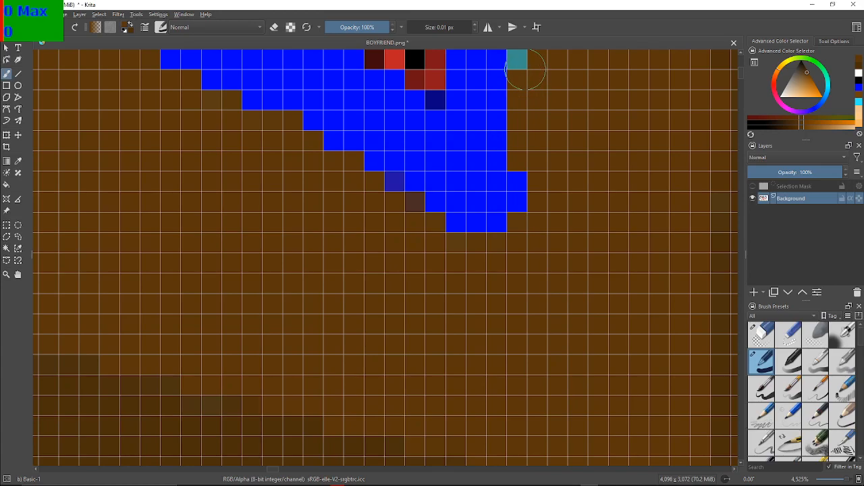
# Trim the notch's tip by painting its protruding right-hand blue pixels and its lowest blue row lighter brown
pyautogui.scroll(-7, 526, 70)
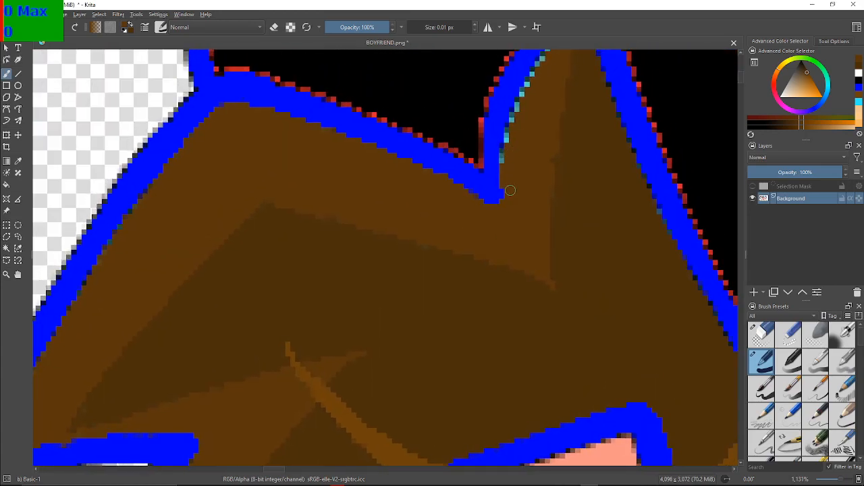
pyautogui.scroll(3, 510, 190)
pyautogui.moveTo(485, 208); pyautogui.dragTo(489, 202)
pyautogui.click(457, 222)
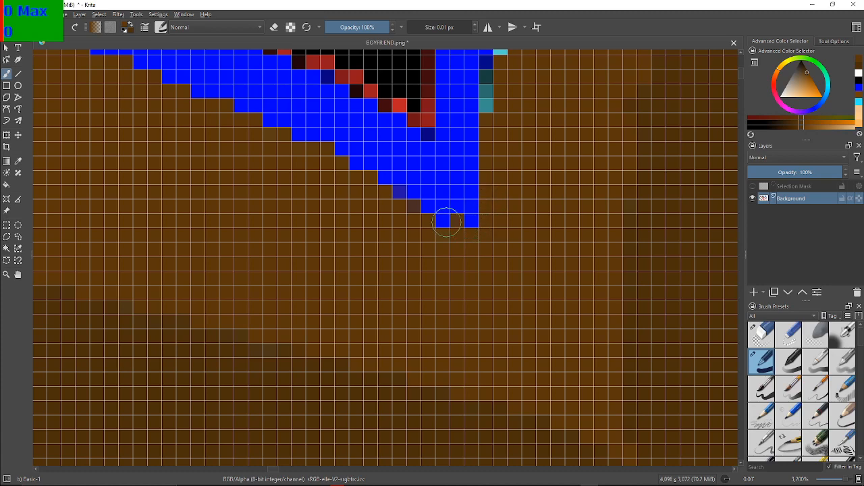
pyautogui.moveTo(442, 224); pyautogui.dragTo(470, 227)
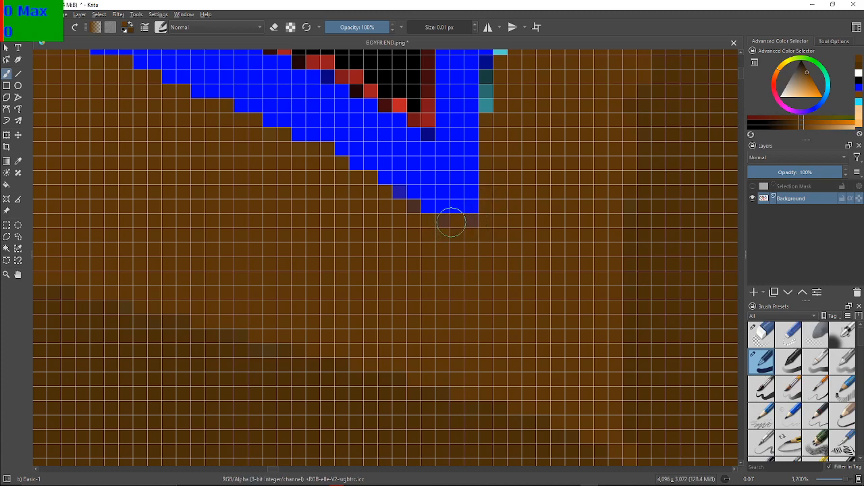
# Paint the three teal pixels on the right side of the outline just above the notch's tip lighter brown
pyautogui.moveTo(578, 200); pyautogui.dragTo(573, 238)
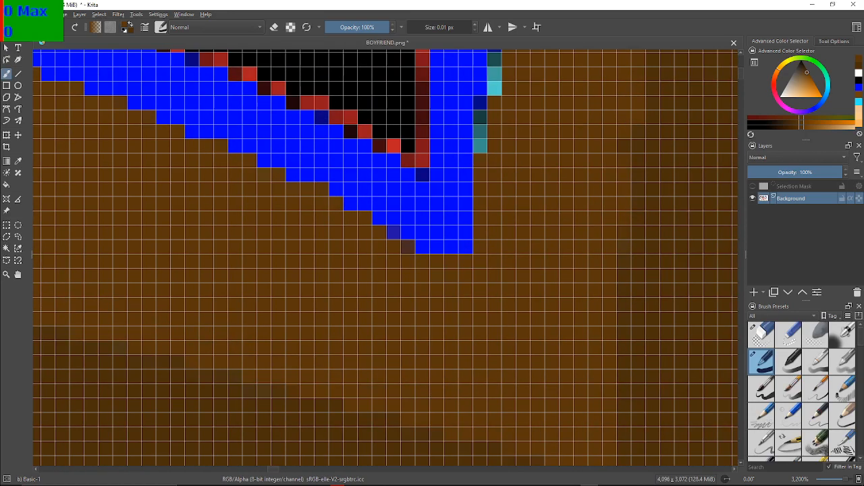
pyautogui.scroll(1, 566, 241)
pyautogui.moveTo(547, 195)
pyautogui.mouseDown()
pyautogui.moveTo(547, 311)
pyautogui.moveTo(552, 303)
pyautogui.mouseUp()
pyautogui.moveTo(592, 132); pyautogui.dragTo(597, 189)
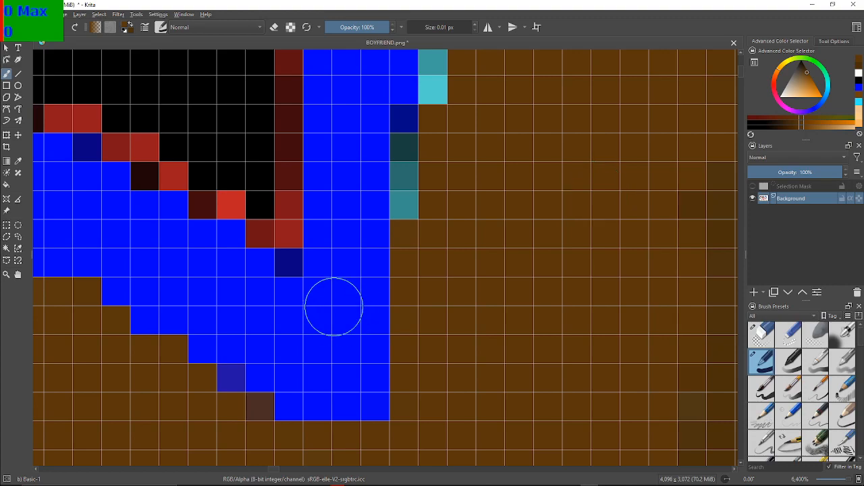
pyautogui.click(407, 209)
pyautogui.click(405, 178)
pyautogui.click(408, 154)
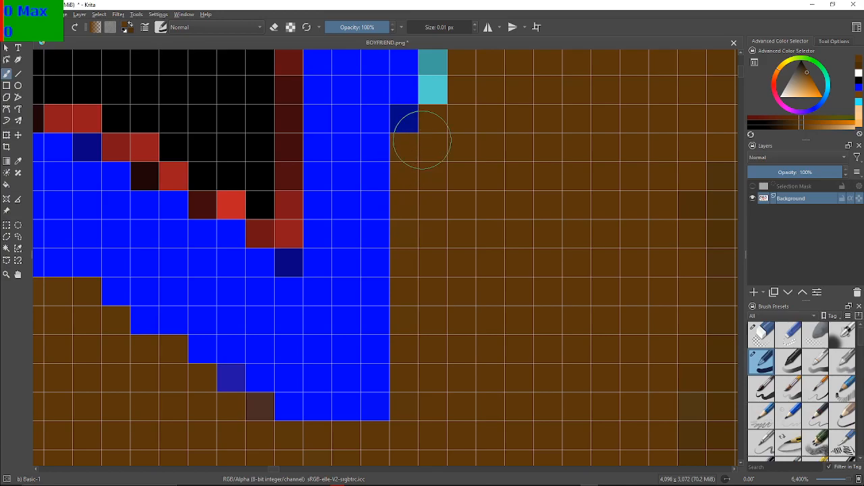
# Paint the light blue and brighter teal pixels along the outline rising from the notch into the hair spike lighter brown
pyautogui.moveTo(458, 308); pyautogui.dragTo(455, 319)
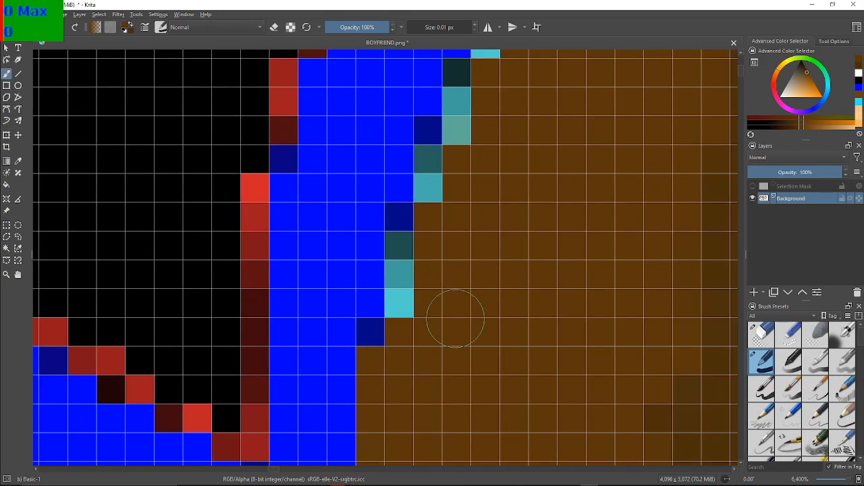
pyautogui.moveTo(398, 290)
pyautogui.mouseDown()
pyautogui.moveTo(411, 290)
pyautogui.moveTo(403, 288)
pyautogui.moveTo(409, 232)
pyautogui.mouseUp()
pyautogui.moveTo(442, 172)
pyautogui.mouseDown()
pyautogui.moveTo(432, 170)
pyautogui.moveTo(442, 135)
pyautogui.moveTo(462, 104)
pyautogui.moveTo(464, 120)
pyautogui.moveTo(468, 102)
pyautogui.moveTo(375, 322)
pyautogui.mouseUp()
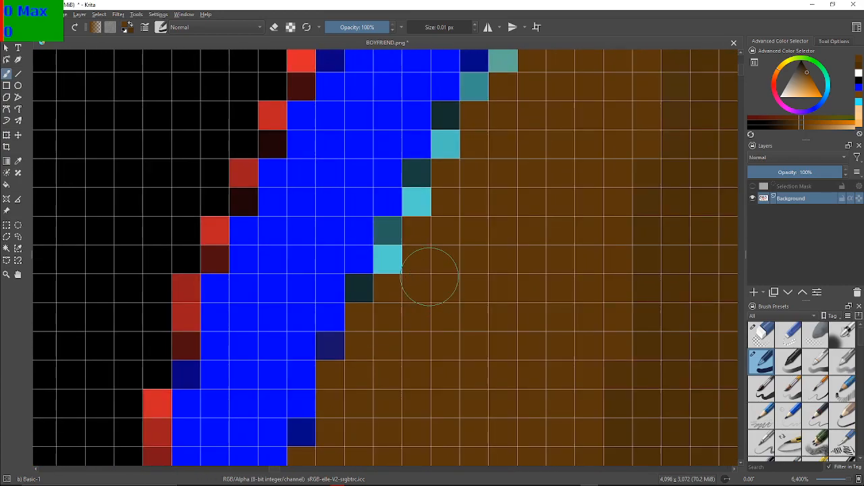
pyautogui.moveTo(396, 274); pyautogui.dragTo(399, 266)
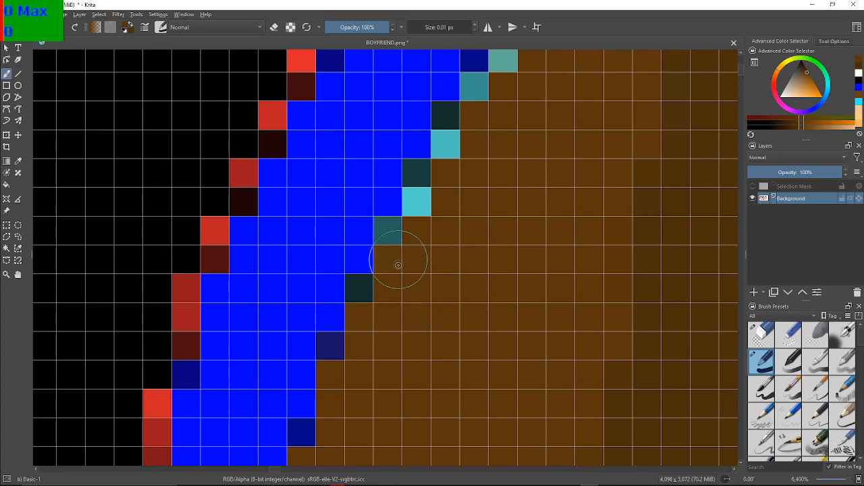
pyautogui.click(418, 202)
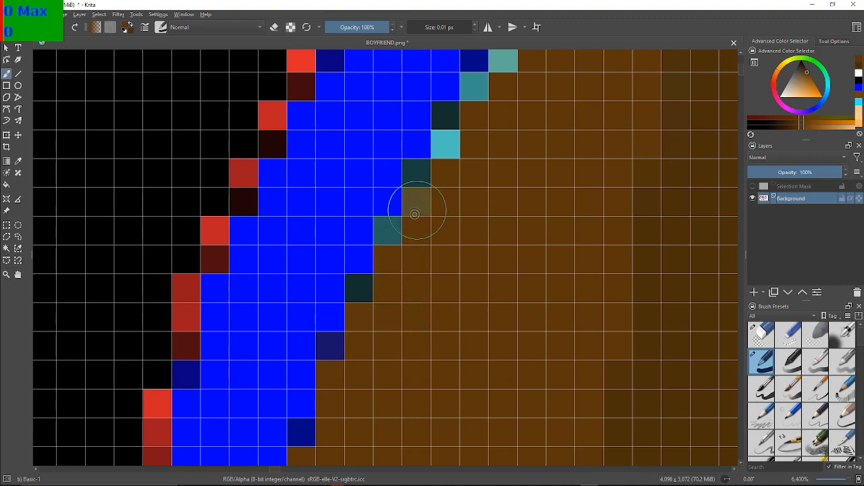
pyautogui.click(450, 156)
# Paint the light blue and teal pixels midway up the inner left edge of the hair spike lighter brown
pyautogui.moveTo(488, 101)
pyautogui.mouseDown()
pyautogui.moveTo(479, 87)
pyautogui.moveTo(364, 258)
pyautogui.mouseUp()
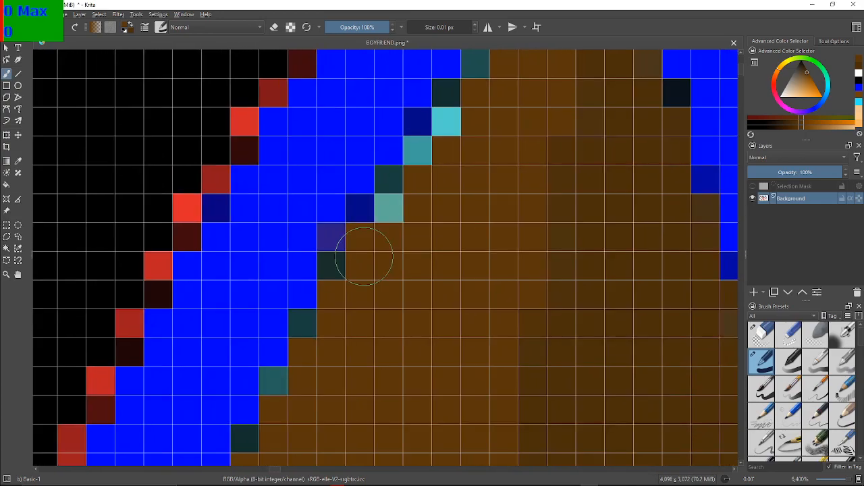
pyautogui.click(396, 208)
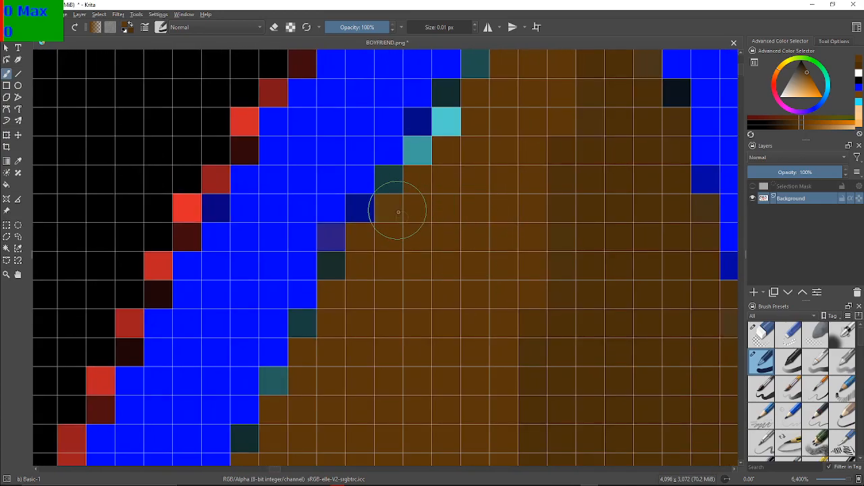
pyautogui.click(426, 159)
pyautogui.click(447, 121)
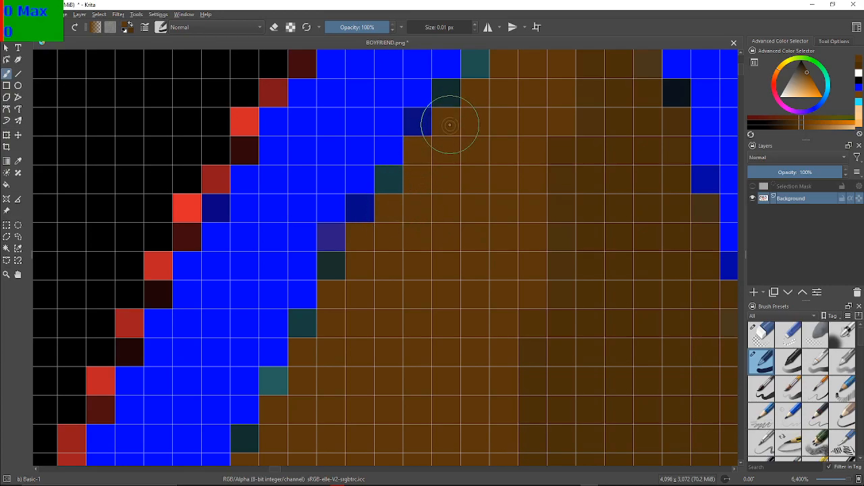
# Paint the remaining light blue and teal pixels up to the hair spike's inner peak lighter brown
pyautogui.moveTo(479, 72)
pyautogui.mouseDown()
pyautogui.moveTo(378, 166)
pyautogui.moveTo(304, 210)
pyautogui.moveTo(299, 260)
pyautogui.mouseUp()
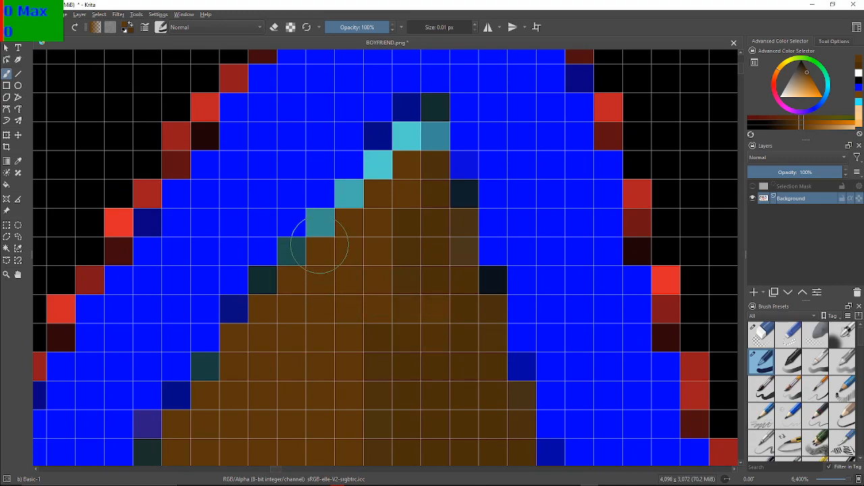
pyautogui.click(298, 257)
pyautogui.click(321, 234)
pyautogui.click(349, 195)
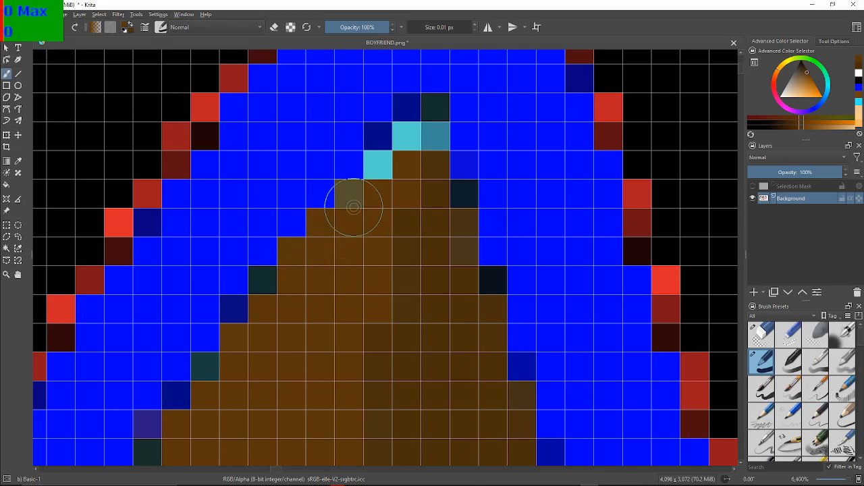
pyautogui.click(378, 170)
pyautogui.click(405, 153)
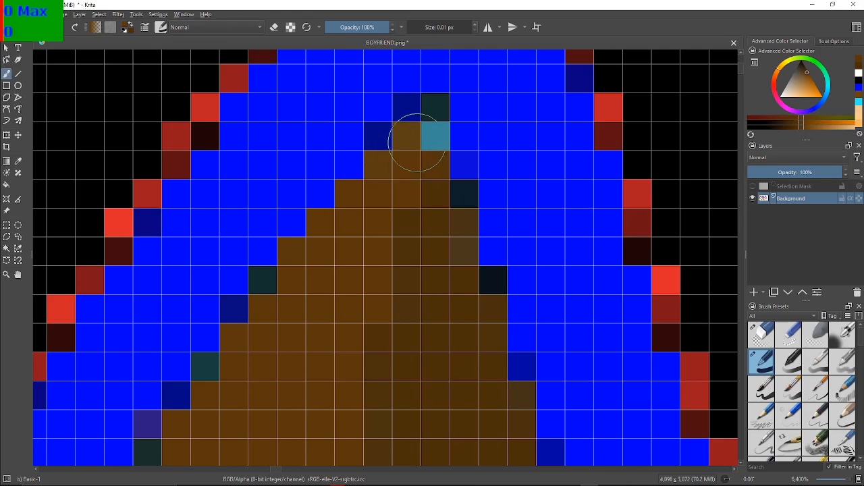
pyautogui.click(424, 137)
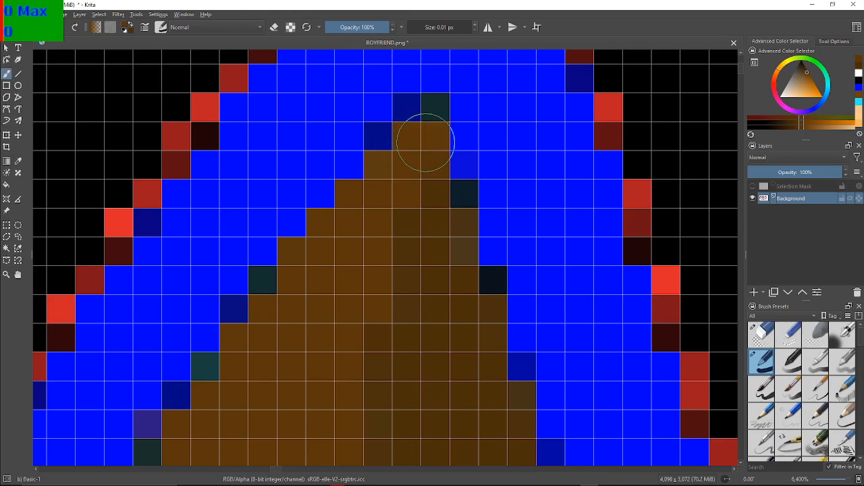
# Switch the brush colour to black and paint over the red pixels beside the black area's left vertical outline and its lower corner
pyautogui.scroll(-9, 425, 142)
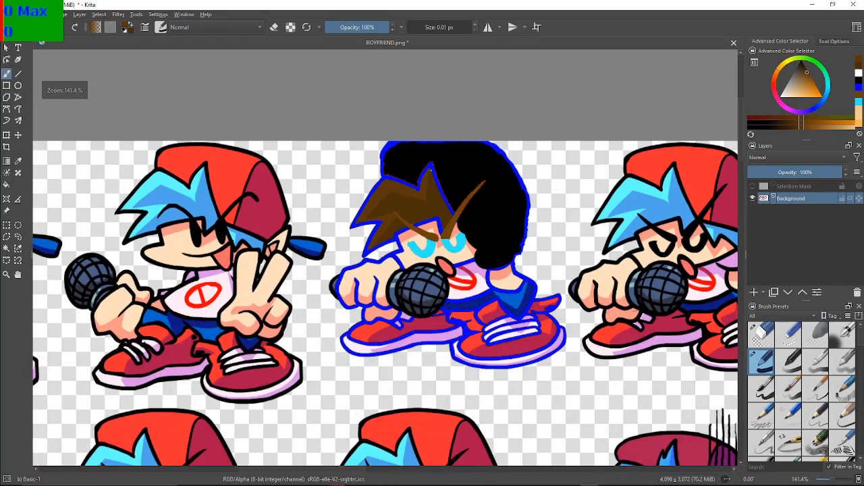
pyautogui.scroll(1, 430, 170)
pyautogui.scroll(1, 335, 139)
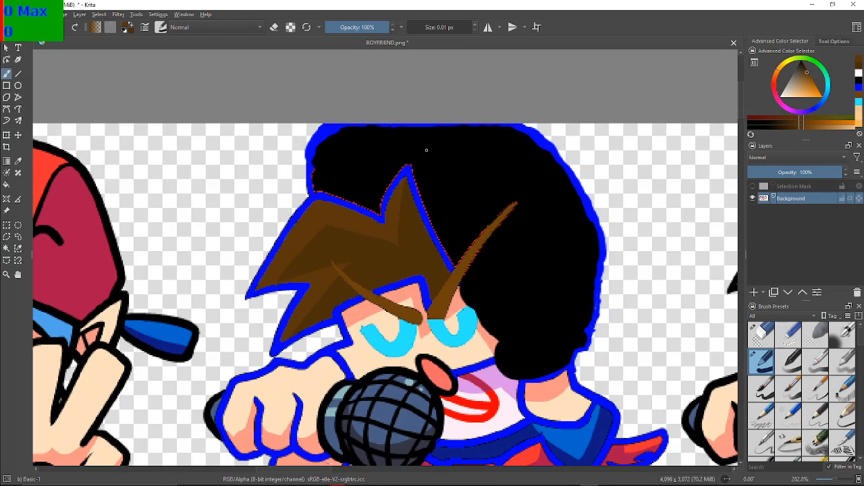
pyautogui.scroll(2, 496, 228)
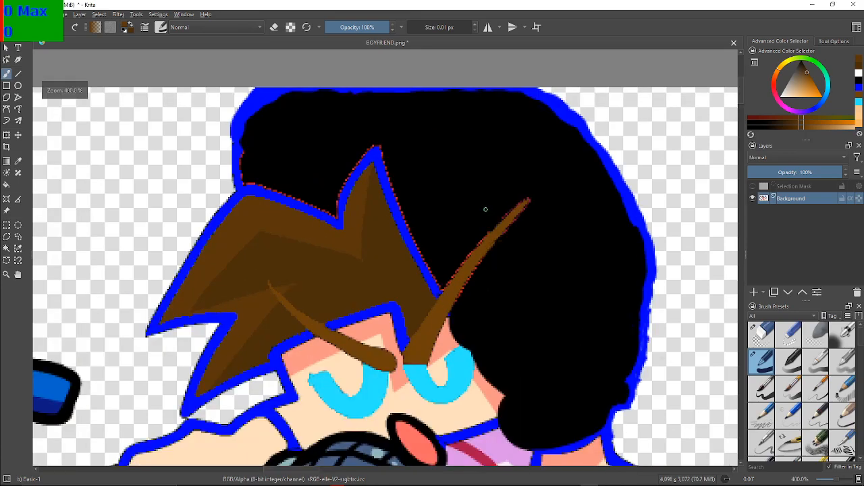
pyautogui.moveTo(458, 210); pyautogui.dragTo(626, 298)
pyautogui.moveTo(428, 116); pyautogui.dragTo(462, 158)
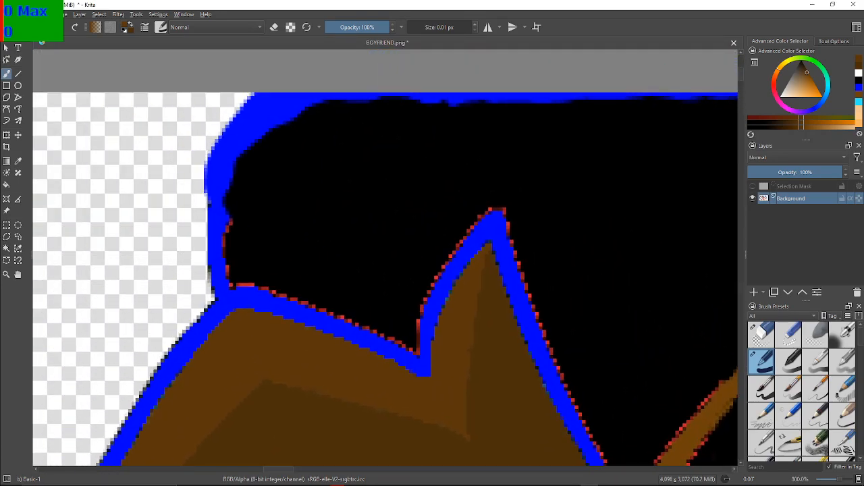
pyautogui.scroll(-1, 449, 157)
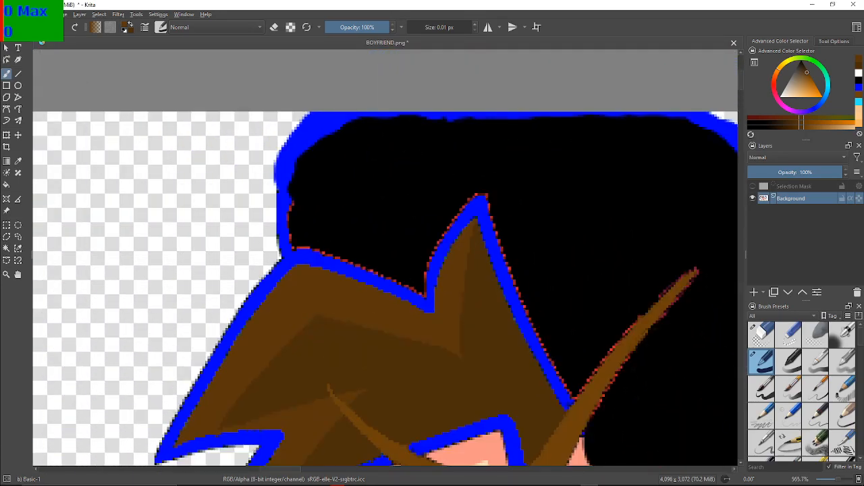
pyautogui.scroll(4, 359, 206)
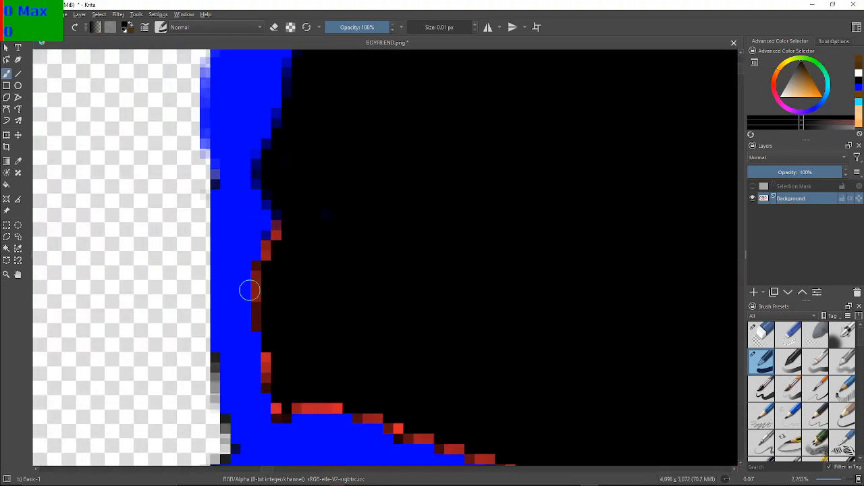
pyautogui.moveTo(325, 218); pyautogui.dragTo(324, 235)
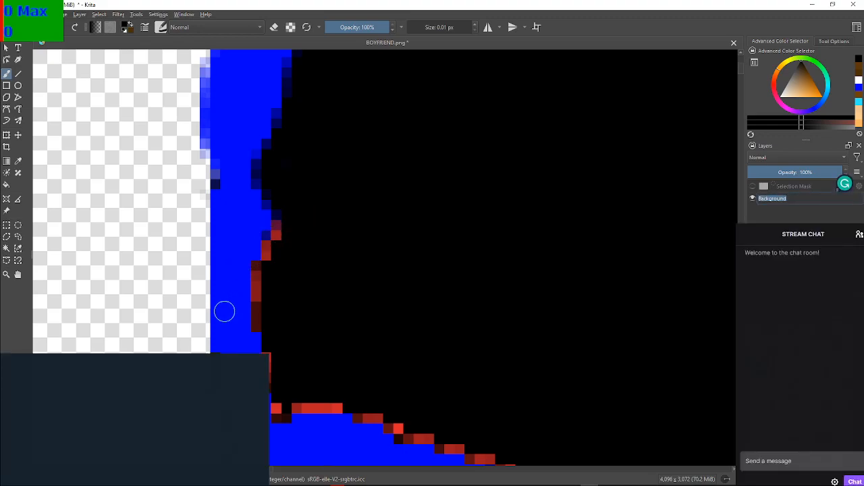
pyautogui.click(329, 244)
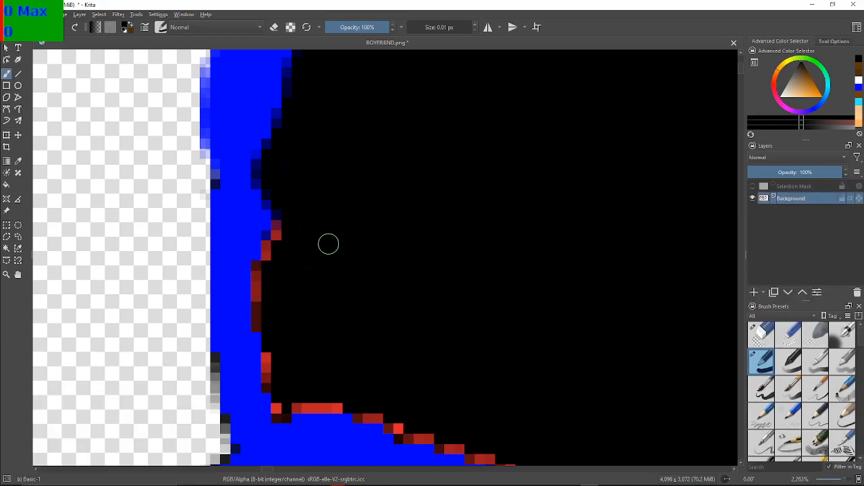
pyautogui.moveTo(284, 227)
pyautogui.mouseDown()
pyautogui.moveTo(257, 271)
pyautogui.moveTo(264, 382)
pyautogui.moveTo(283, 392)
pyautogui.moveTo(277, 412)
pyautogui.moveTo(301, 401)
pyautogui.moveTo(337, 393)
pyautogui.mouseUp()
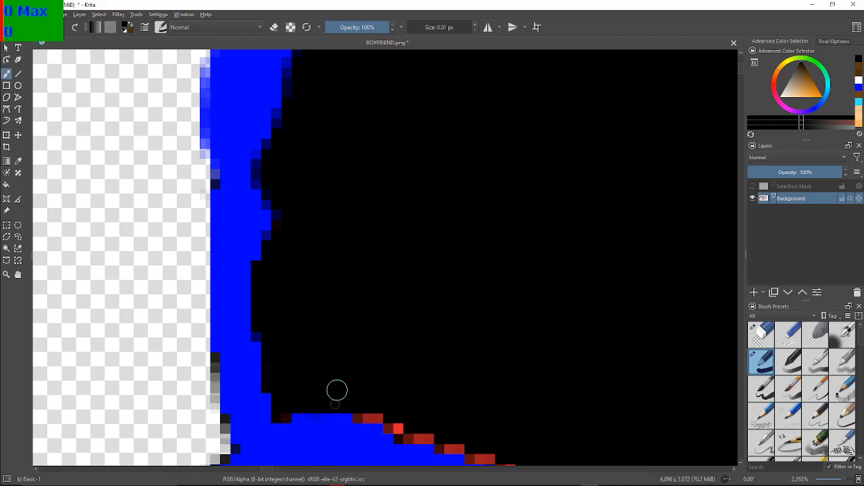
# Paint the red pixels along the top of the outline sloping down to the V-shaped notch black
pyautogui.moveTo(362, 421)
pyautogui.mouseDown()
pyautogui.moveTo(391, 424)
pyautogui.moveTo(405, 438)
pyautogui.moveTo(432, 436)
pyautogui.moveTo(391, 371)
pyautogui.moveTo(281, 291)
pyautogui.mouseUp()
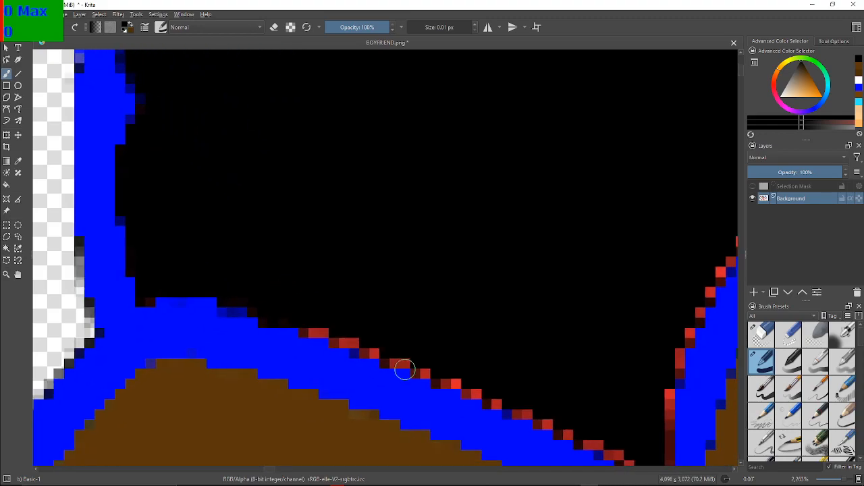
pyautogui.moveTo(310, 329)
pyautogui.mouseDown()
pyautogui.moveTo(406, 362)
pyautogui.moveTo(390, 364)
pyautogui.moveTo(391, 352)
pyautogui.moveTo(426, 361)
pyautogui.moveTo(416, 373)
pyautogui.moveTo(428, 371)
pyautogui.moveTo(437, 383)
pyautogui.moveTo(466, 376)
pyautogui.moveTo(467, 388)
pyautogui.moveTo(495, 404)
pyautogui.mouseUp()
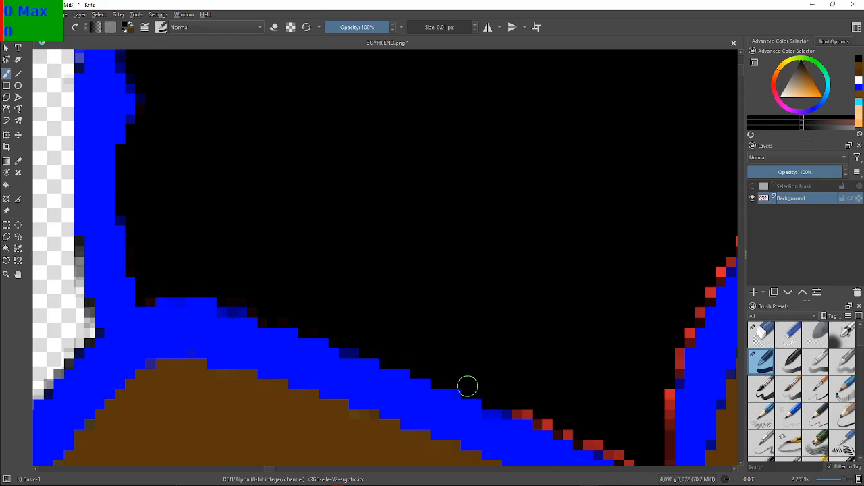
pyautogui.moveTo(463, 376); pyautogui.dragTo(368, 270)
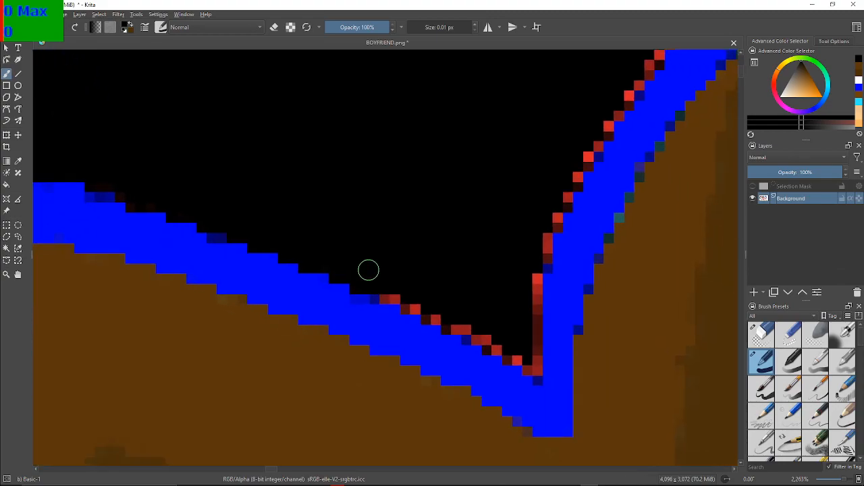
pyautogui.click(389, 297)
pyautogui.click(413, 309)
pyautogui.click(435, 317)
pyautogui.click(463, 328)
pyautogui.click(484, 340)
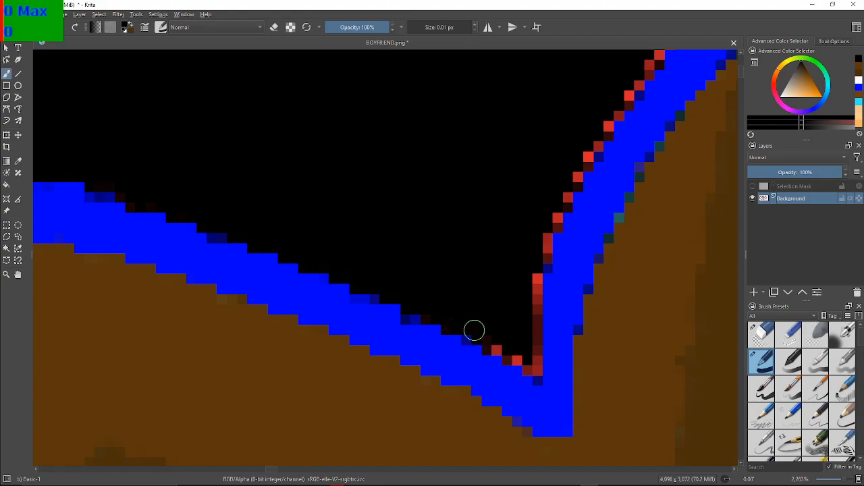
pyautogui.click(515, 357)
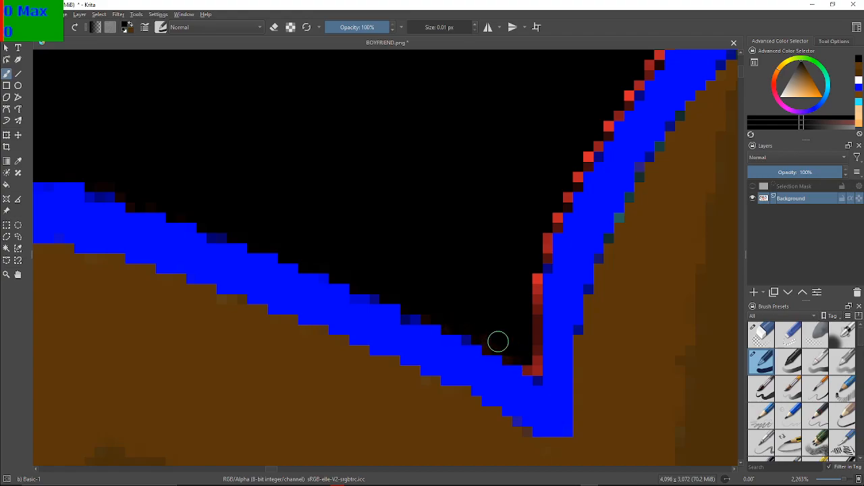
pyautogui.click(530, 366)
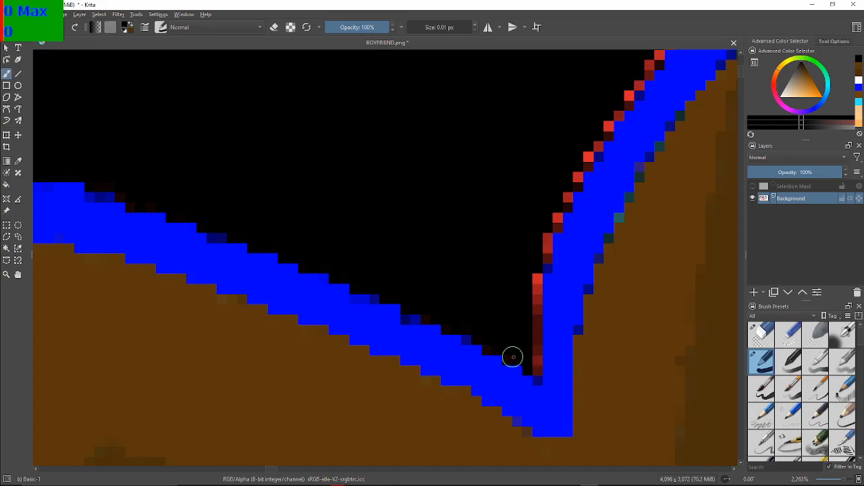
# Paint the red pixels on the notch's vertical side and the lower outer left edge of the hair spike black
pyautogui.moveTo(510, 357)
pyautogui.mouseDown()
pyautogui.moveTo(537, 368)
pyautogui.moveTo(530, 268)
pyautogui.moveTo(537, 250)
pyautogui.moveTo(546, 255)
pyautogui.moveTo(557, 222)
pyautogui.mouseUp()
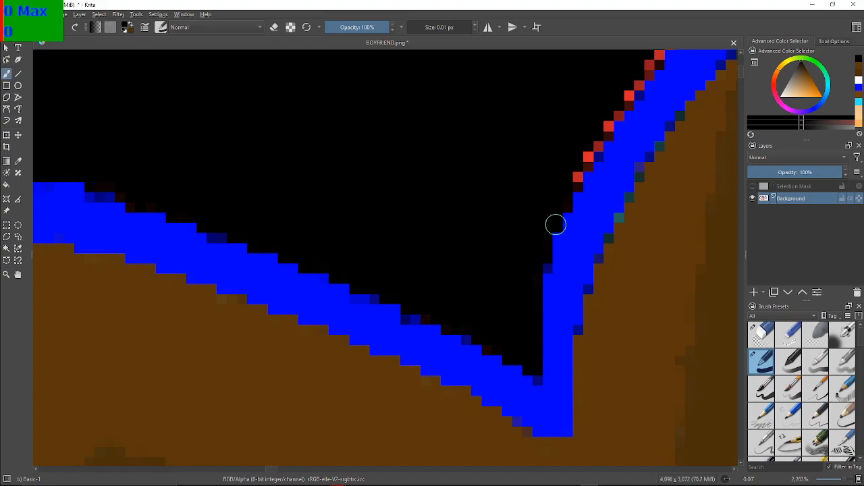
pyautogui.moveTo(619, 212); pyautogui.dragTo(489, 315)
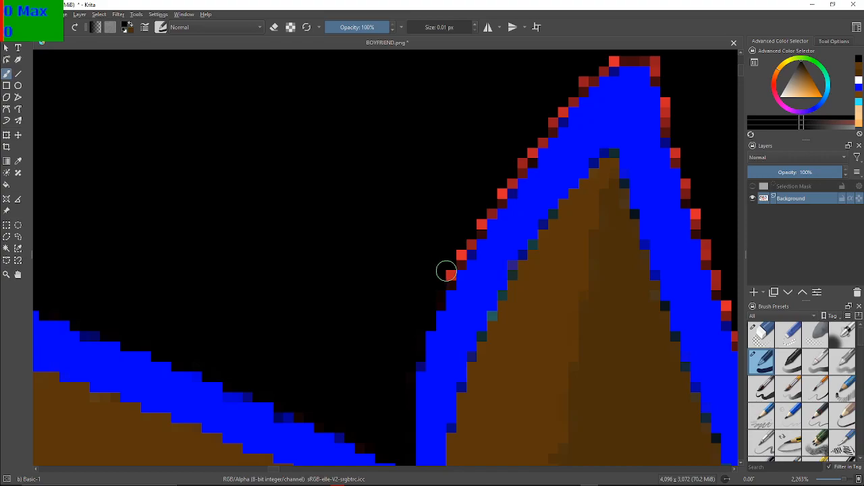
pyautogui.moveTo(448, 277); pyautogui.dragTo(466, 243)
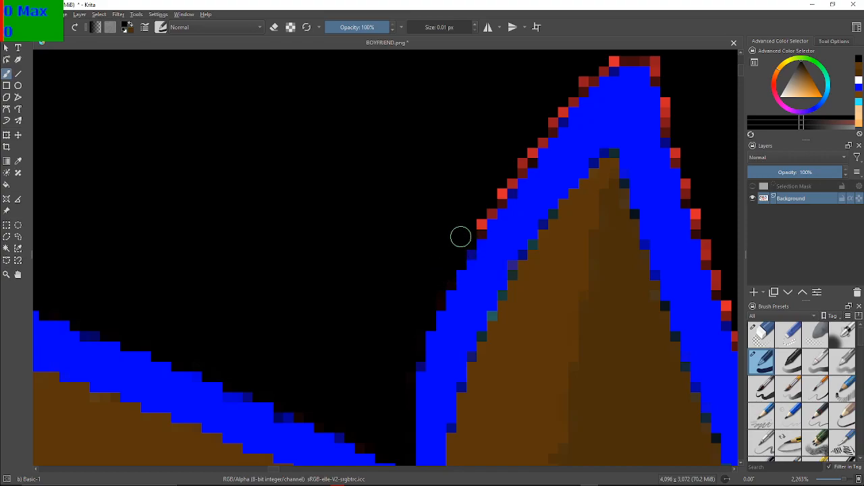
# Paint the red pixels along the lower and middle part of the hair spike's left outer slope black
pyautogui.scroll(3, 461, 235)
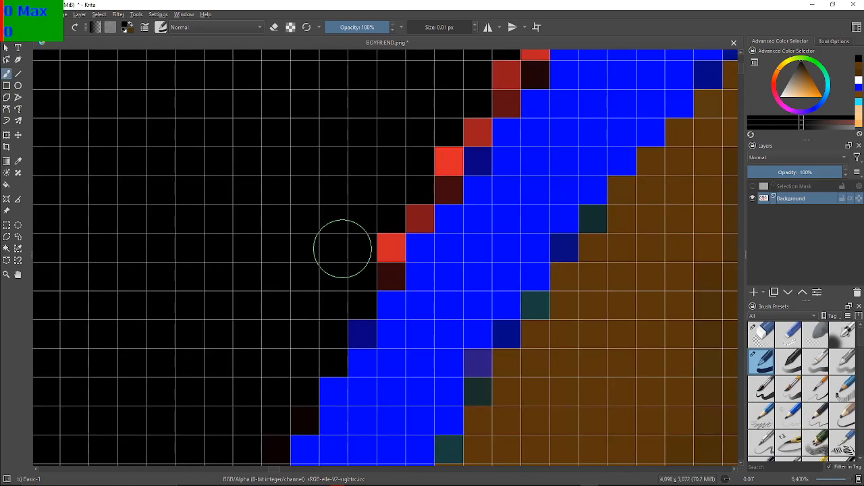
pyautogui.moveTo(380, 251)
pyautogui.mouseDown()
pyautogui.moveTo(378, 259)
pyautogui.moveTo(399, 212)
pyautogui.moveTo(417, 207)
pyautogui.moveTo(471, 133)
pyautogui.moveTo(232, 270)
pyautogui.mouseUp()
pyautogui.moveTo(333, 241); pyautogui.dragTo(342, 274)
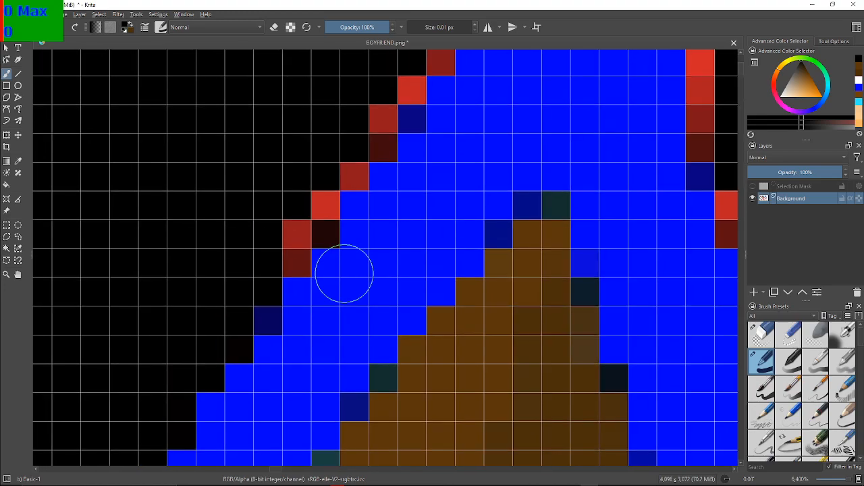
pyautogui.click(291, 251)
pyautogui.click(313, 208)
pyautogui.click(316, 216)
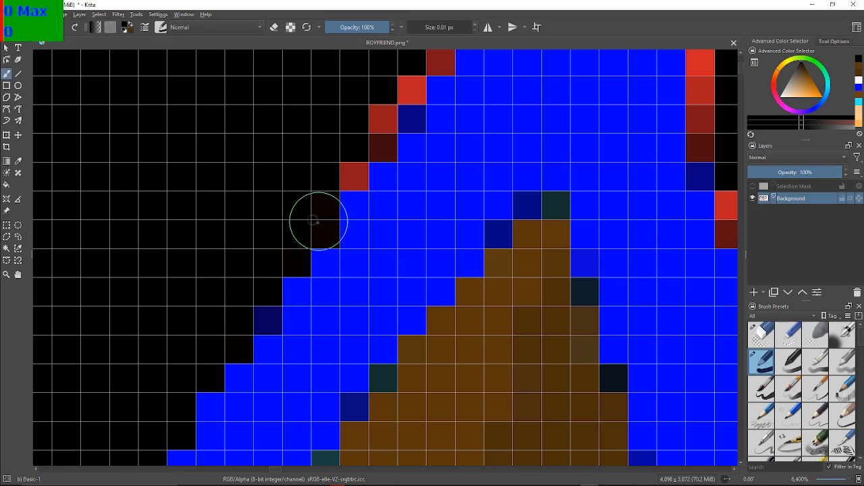
pyautogui.click(351, 177)
pyautogui.click(380, 141)
pyautogui.click(373, 128)
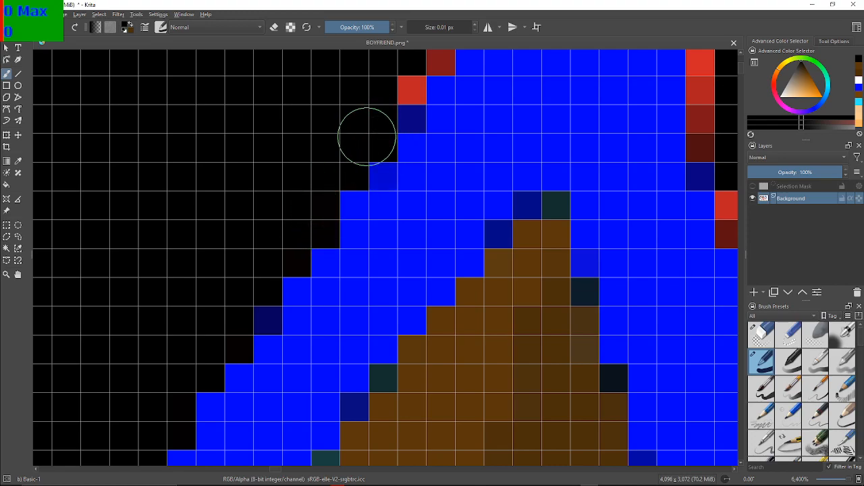
# Paint the red pixels on the upper part of the spike's left outer slope, just below its tip, black
pyautogui.moveTo(368, 137); pyautogui.dragTo(318, 260)
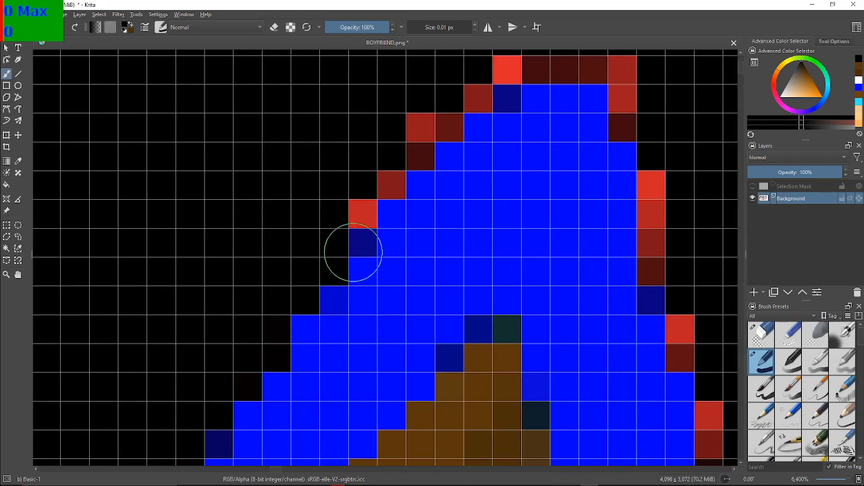
pyautogui.click(359, 216)
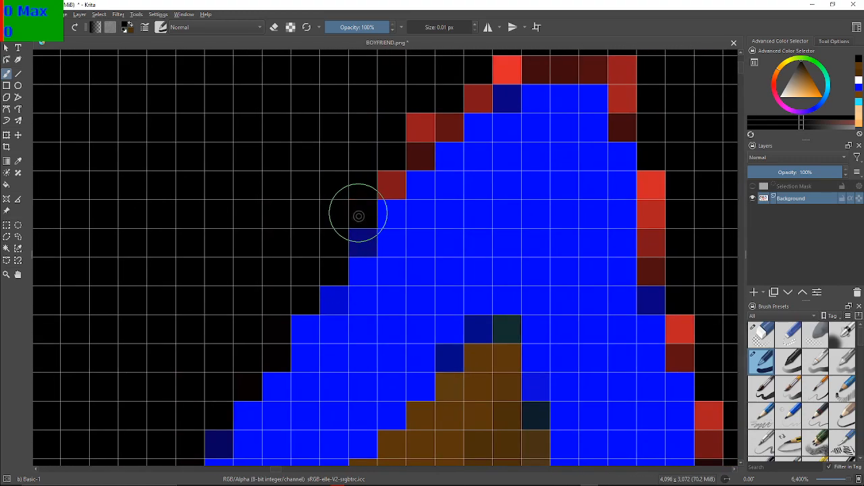
pyautogui.click(386, 183)
pyautogui.click(413, 152)
pyautogui.click(421, 129)
pyautogui.click(441, 130)
# Paint the red pixels across the spike's flat tip and down the first vertical stretch of its right edge black
pyautogui.moveTo(494, 91); pyautogui.dragTo(384, 167)
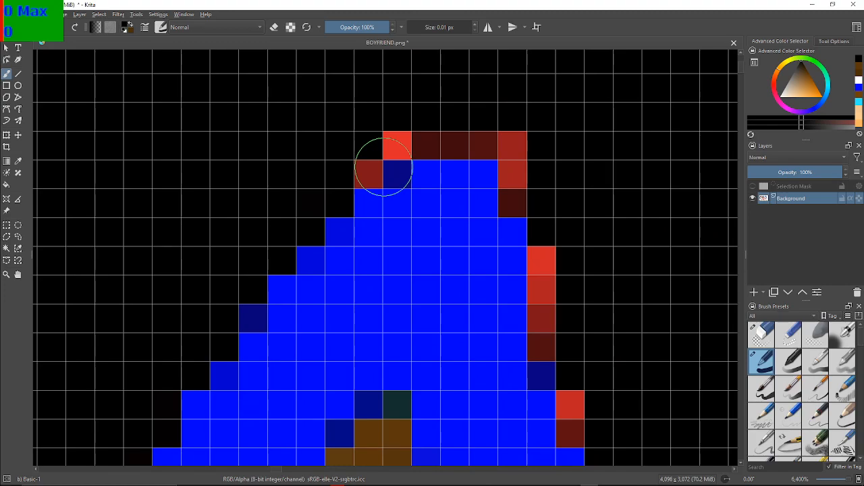
pyautogui.click(358, 166)
pyautogui.click(385, 137)
pyautogui.moveTo(385, 137)
pyautogui.mouseDown()
pyautogui.moveTo(525, 142)
pyautogui.moveTo(521, 209)
pyautogui.mouseUp()
pyautogui.moveTo(555, 248)
pyautogui.mouseDown()
pyautogui.moveTo(543, 338)
pyautogui.moveTo(553, 255)
pyautogui.mouseUp()
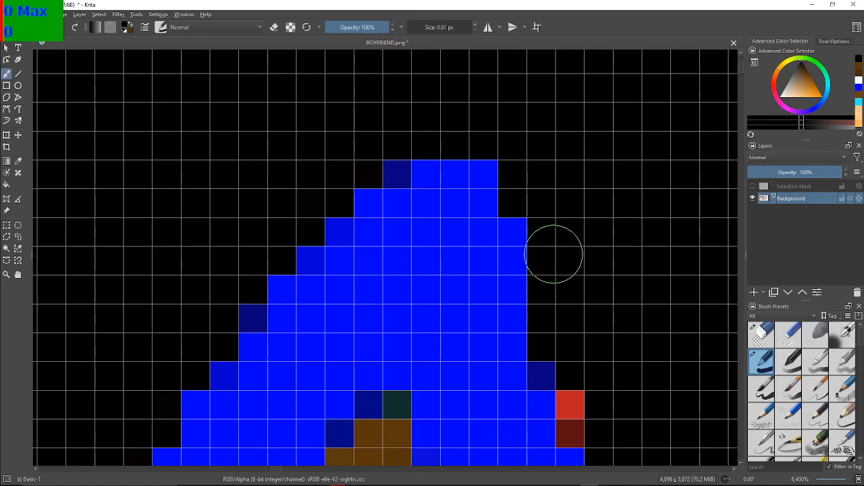
# Paint the red pixels along the upper part of the spike's right outer slope black
pyautogui.moveTo(664, 315); pyautogui.dragTo(552, 216)
pyautogui.moveTo(605, 381)
pyautogui.mouseDown()
pyautogui.moveTo(592, 370)
pyautogui.moveTo(579, 269)
pyautogui.mouseUp()
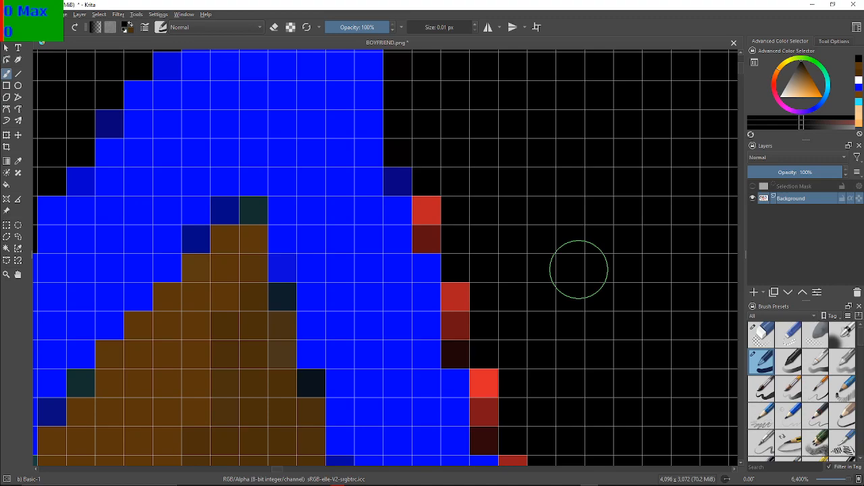
pyautogui.moveTo(424, 236)
pyautogui.mouseDown()
pyautogui.moveTo(438, 214)
pyautogui.moveTo(433, 233)
pyautogui.moveTo(432, 225)
pyautogui.moveTo(451, 239)
pyautogui.moveTo(463, 276)
pyautogui.moveTo(464, 347)
pyautogui.moveTo(490, 372)
pyautogui.moveTo(489, 430)
pyautogui.mouseUp()
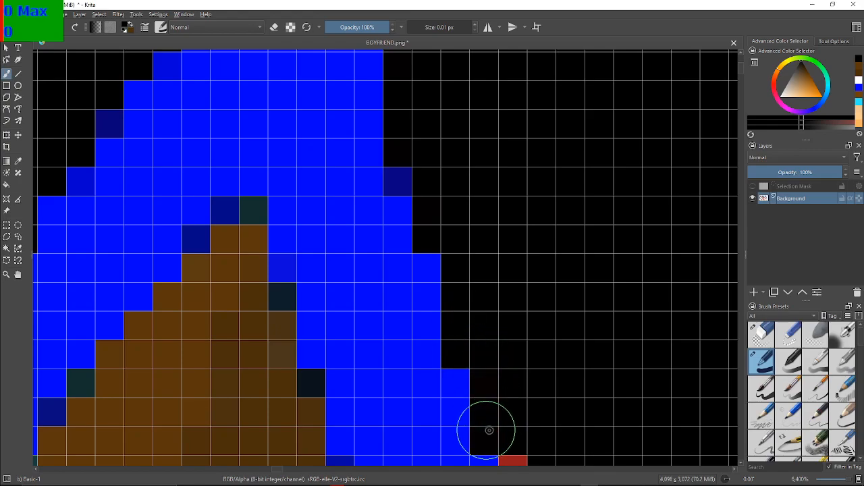
pyautogui.moveTo(517, 397); pyautogui.dragTo(426, 181)
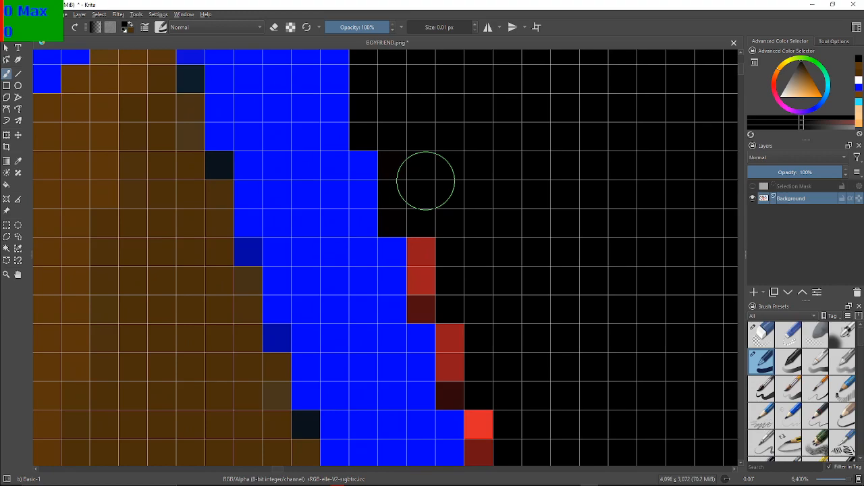
pyautogui.moveTo(430, 271)
pyautogui.mouseDown()
pyautogui.moveTo(431, 248)
pyautogui.moveTo(429, 298)
pyautogui.moveTo(457, 333)
pyautogui.moveTo(457, 375)
pyautogui.mouseUp()
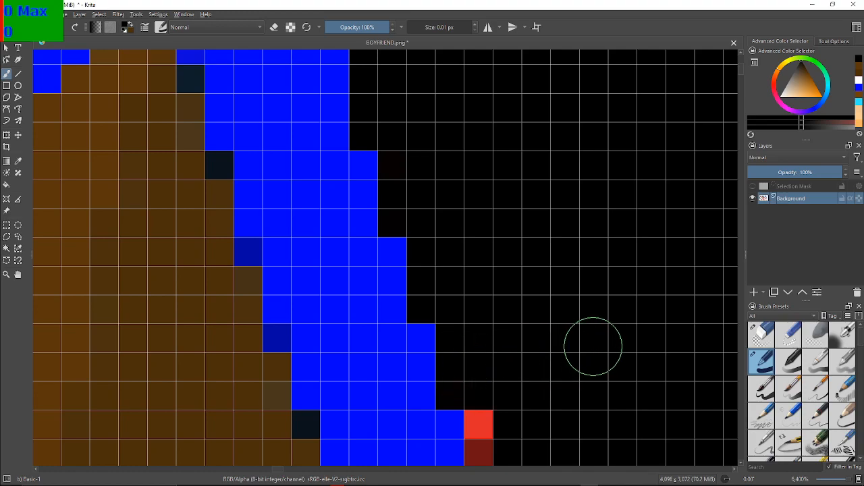
# Continue down the middle of the spike's right outer slope, painting the red pixels beside the blue outline black
pyautogui.moveTo(593, 347); pyautogui.dragTo(508, 136)
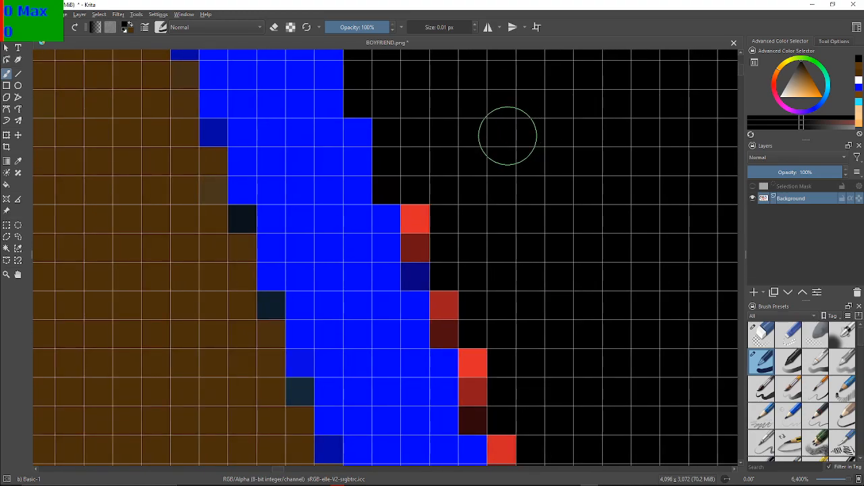
pyautogui.moveTo(440, 216)
pyautogui.mouseDown()
pyautogui.moveTo(428, 218)
pyautogui.moveTo(428, 235)
pyautogui.moveTo(432, 216)
pyautogui.mouseUp()
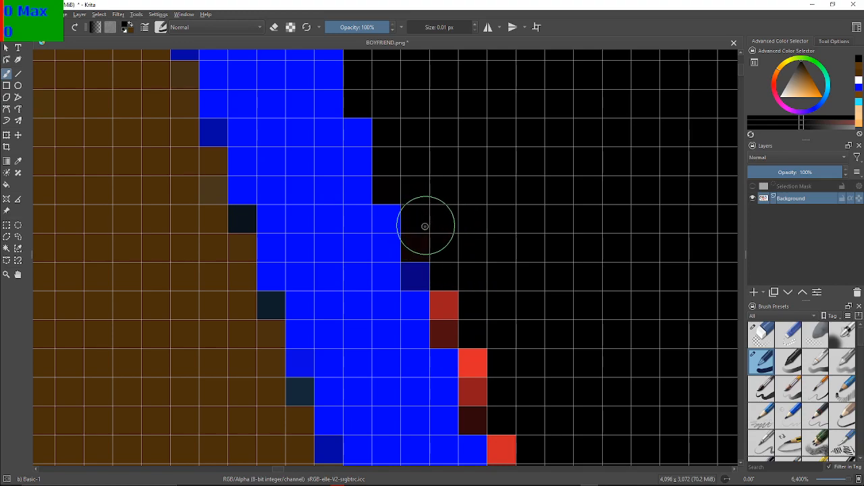
pyautogui.moveTo(442, 273)
pyautogui.mouseDown()
pyautogui.moveTo(452, 335)
pyautogui.moveTo(468, 326)
pyautogui.moveTo(476, 350)
pyautogui.moveTo(476, 408)
pyautogui.moveTo(474, 386)
pyautogui.mouseUp()
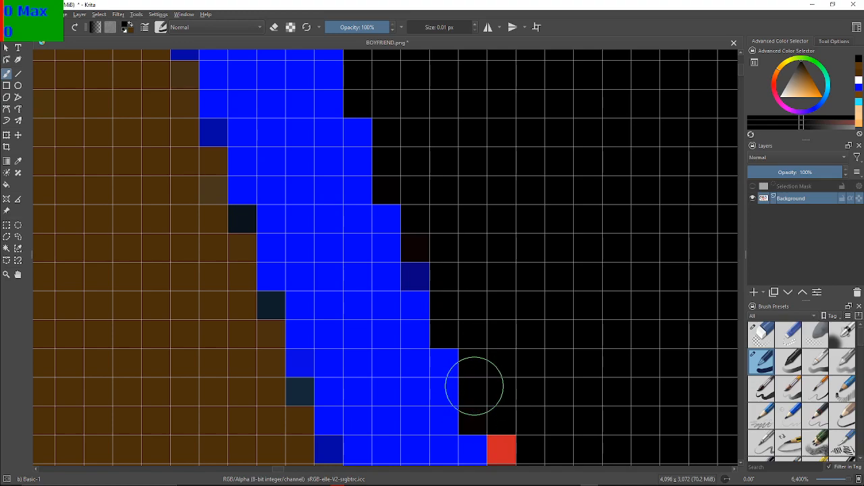
pyautogui.scroll(-3, 525, 367)
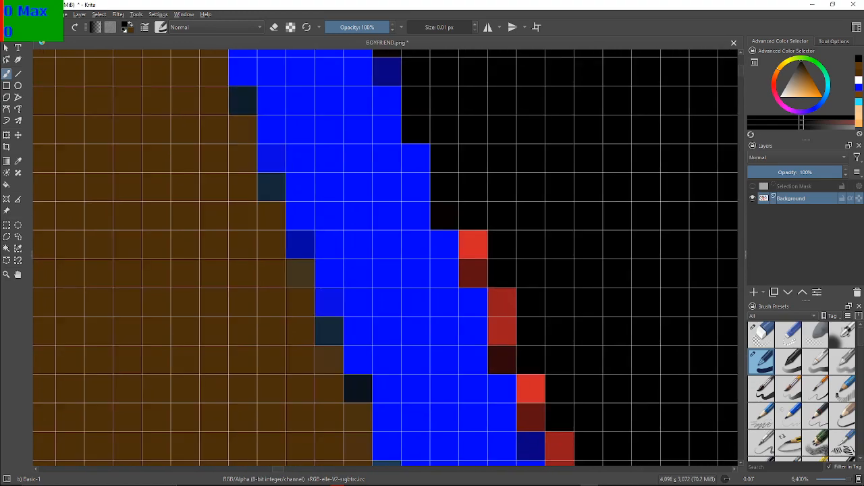
pyautogui.moveTo(481, 257)
pyautogui.mouseDown()
pyautogui.moveTo(473, 248)
pyautogui.moveTo(504, 319)
pyautogui.moveTo(505, 349)
pyautogui.moveTo(503, 336)
pyautogui.mouseUp()
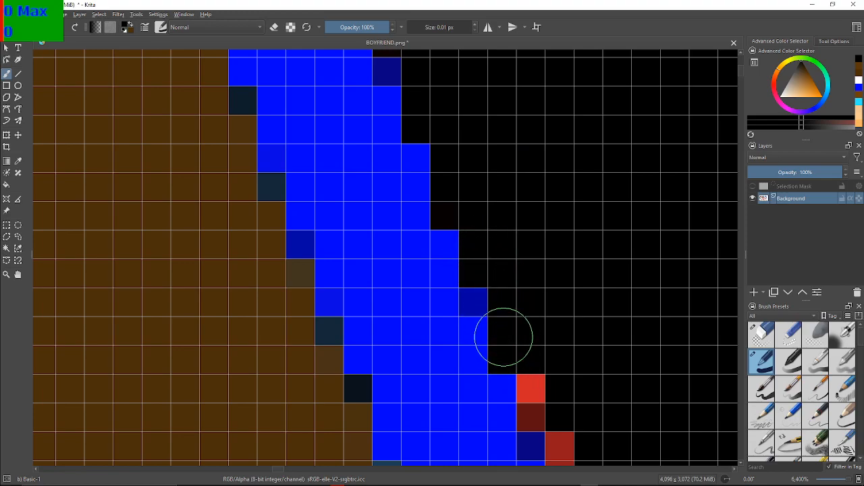
pyautogui.moveTo(593, 293)
pyautogui.mouseDown()
pyautogui.moveTo(522, 205)
pyautogui.moveTo(499, 198)
pyautogui.mouseUp()
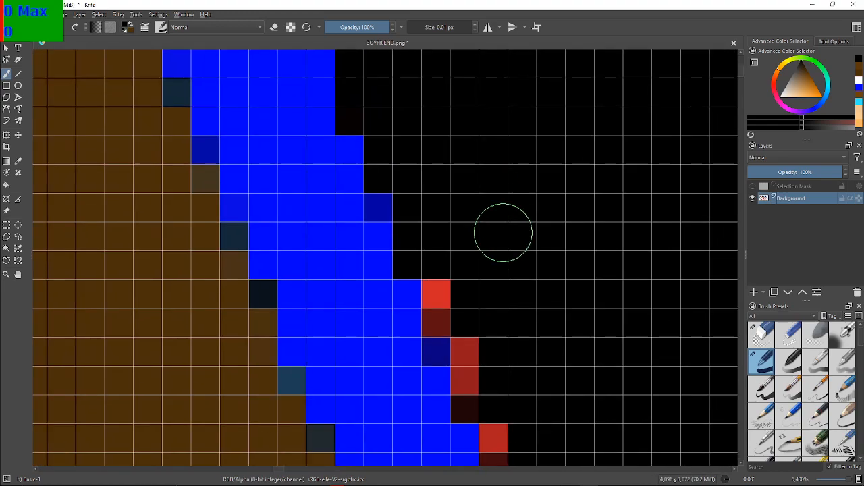
pyautogui.moveTo(440, 285); pyautogui.dragTo(465, 370)
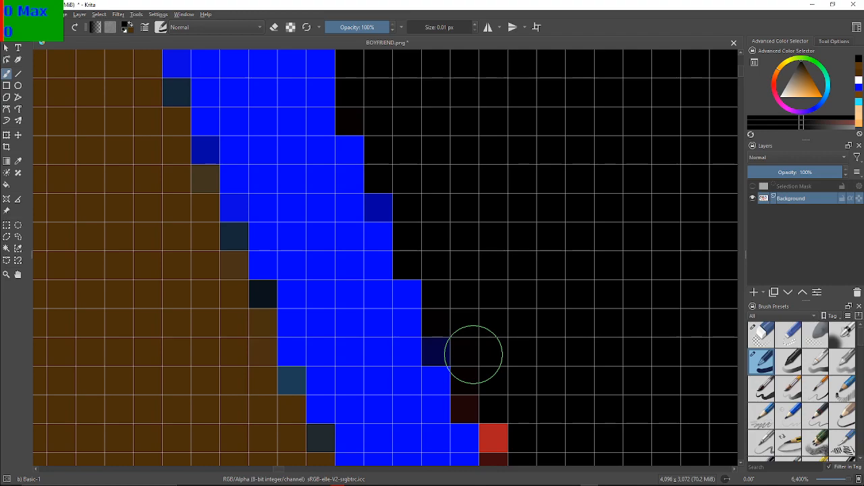
pyautogui.moveTo(512, 341); pyautogui.dragTo(459, 317)
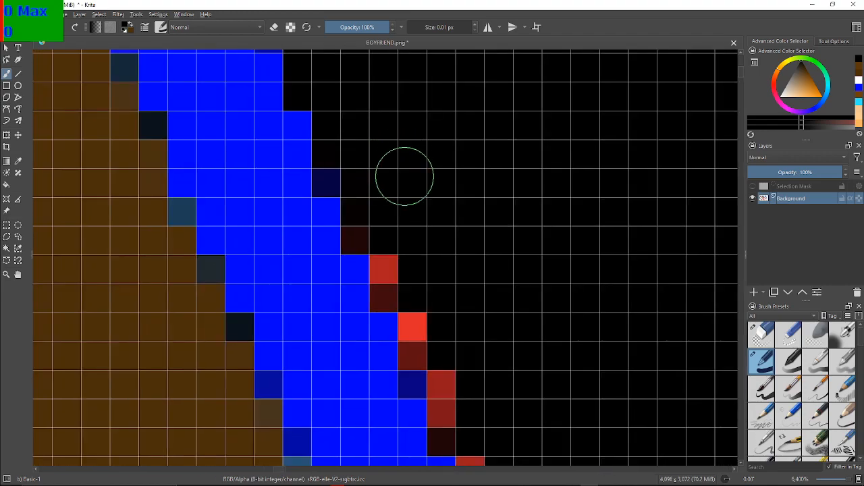
pyautogui.moveTo(407, 279)
pyautogui.mouseDown()
pyautogui.moveTo(378, 283)
pyautogui.moveTo(376, 292)
pyautogui.moveTo(379, 240)
pyautogui.mouseUp()
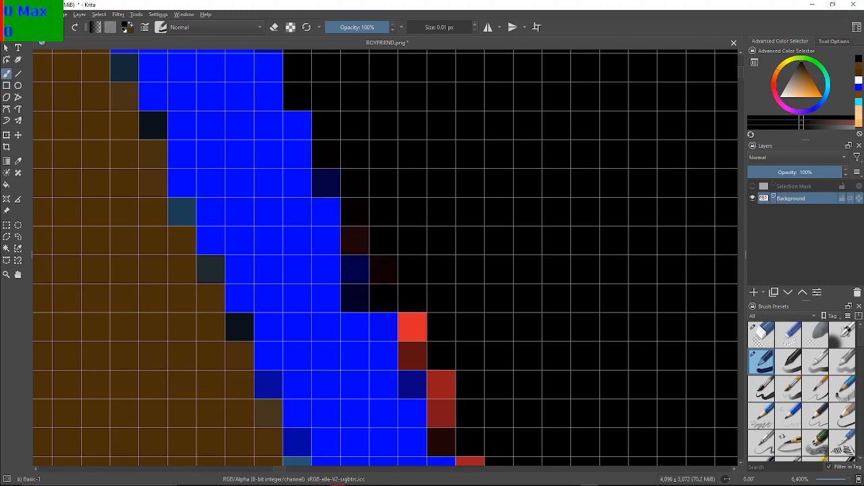
pyautogui.hotkey('ctrl', 'z')
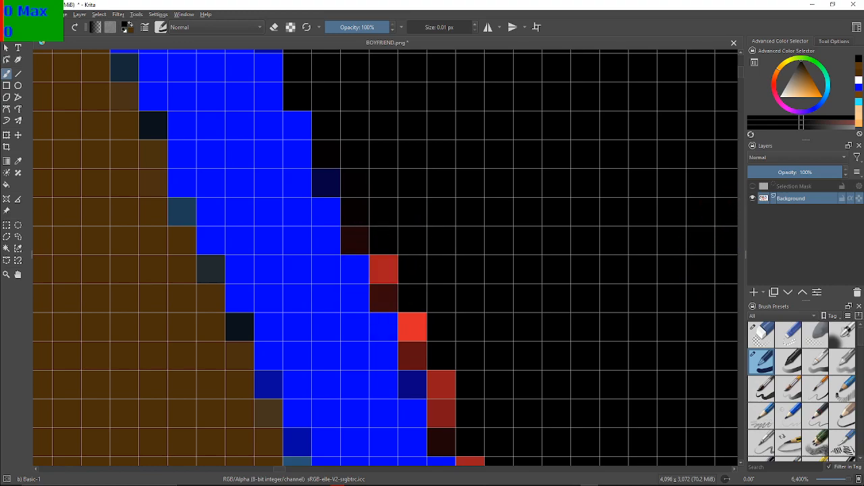
pyautogui.hotkey('ctrl', 'z')
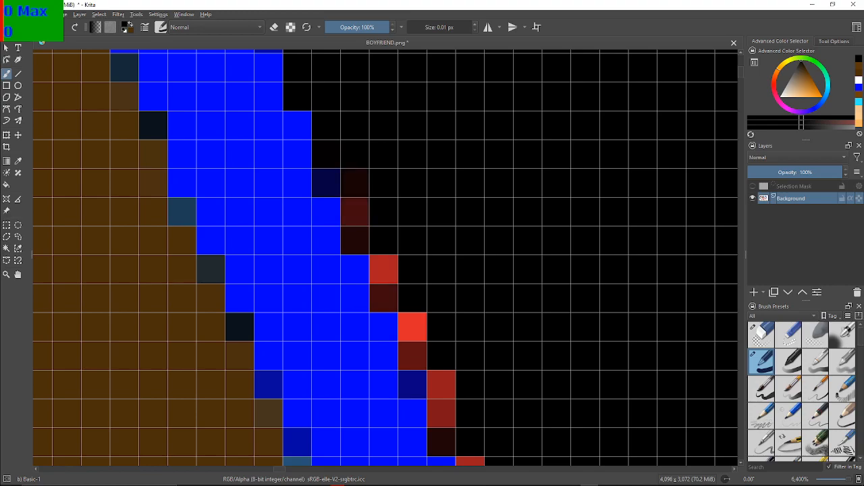
# Repaint the restored dark red pixels black and cover the red pixels on the next steps of the spike's right slope
pyautogui.moveTo(379, 210)
pyautogui.mouseDown()
pyautogui.moveTo(372, 190)
pyautogui.moveTo(366, 235)
pyautogui.moveTo(388, 249)
pyautogui.moveTo(394, 287)
pyautogui.moveTo(435, 244)
pyautogui.mouseUp()
pyautogui.moveTo(426, 275)
pyautogui.mouseDown()
pyautogui.moveTo(418, 348)
pyautogui.moveTo(447, 357)
pyautogui.moveTo(443, 399)
pyautogui.mouseUp()
pyautogui.moveTo(513, 412); pyautogui.dragTo(337, 147)
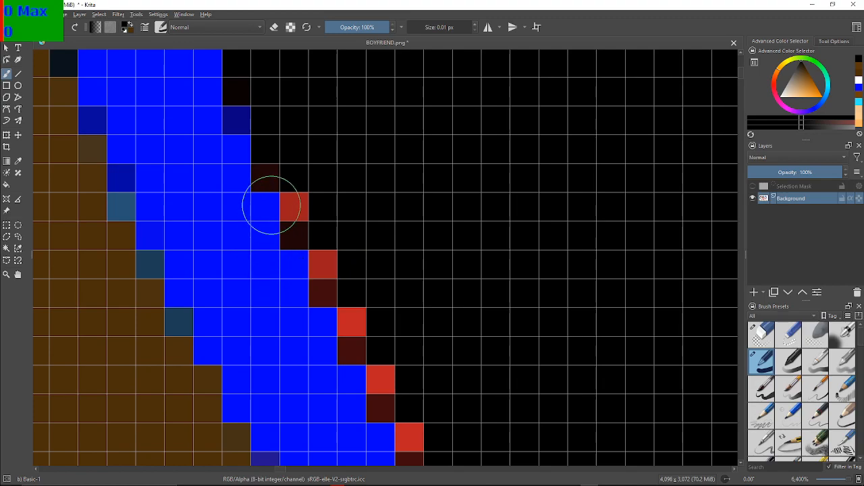
pyautogui.click(291, 162)
pyautogui.click(278, 168)
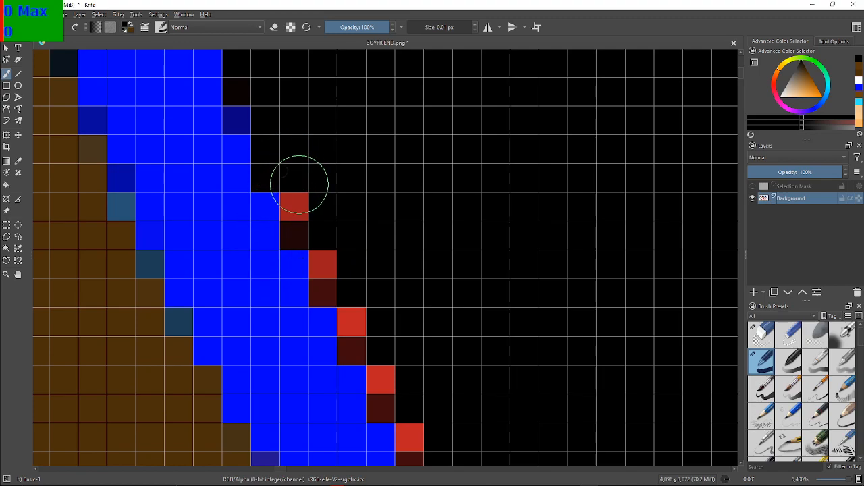
# Paint the evenly stepped pairs of red pixels along the lower part of the spike's right outer slope black
pyautogui.click(301, 208)
pyautogui.click(301, 227)
pyautogui.click(321, 268)
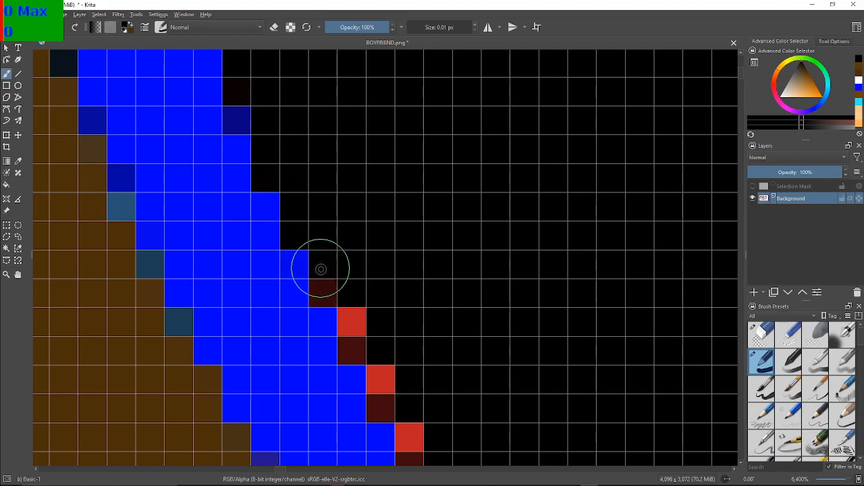
pyautogui.click(327, 281)
pyautogui.click(355, 324)
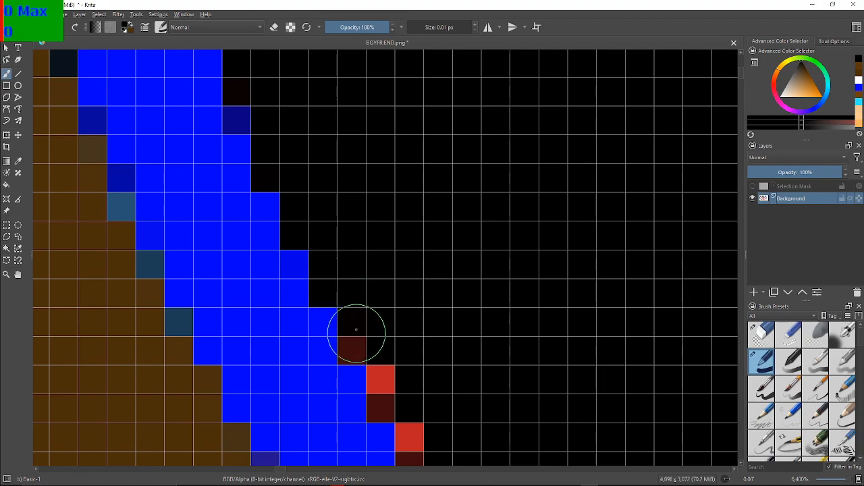
pyautogui.click(364, 340)
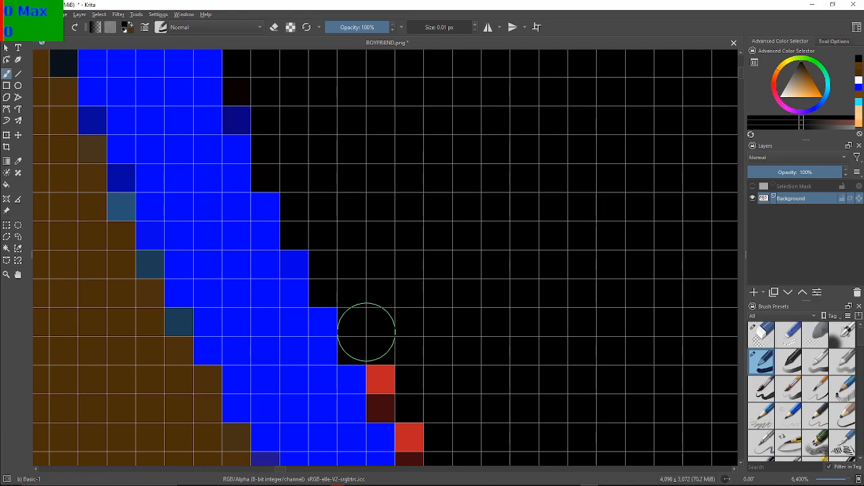
pyautogui.moveTo(573, 303); pyautogui.dragTo(430, 181)
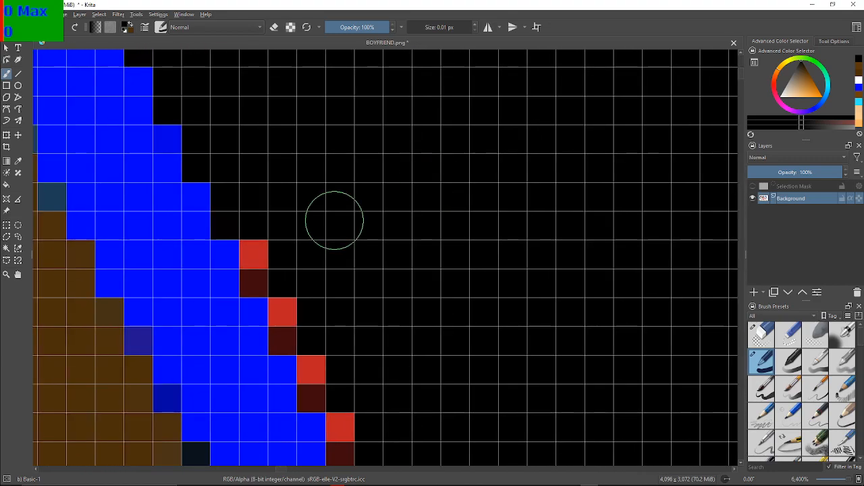
pyautogui.moveTo(274, 262)
pyautogui.mouseDown()
pyautogui.moveTo(266, 266)
pyautogui.moveTo(266, 256)
pyautogui.moveTo(296, 303)
pyautogui.moveTo(295, 332)
pyautogui.moveTo(315, 344)
pyautogui.moveTo(322, 384)
pyautogui.moveTo(344, 419)
pyautogui.mouseUp()
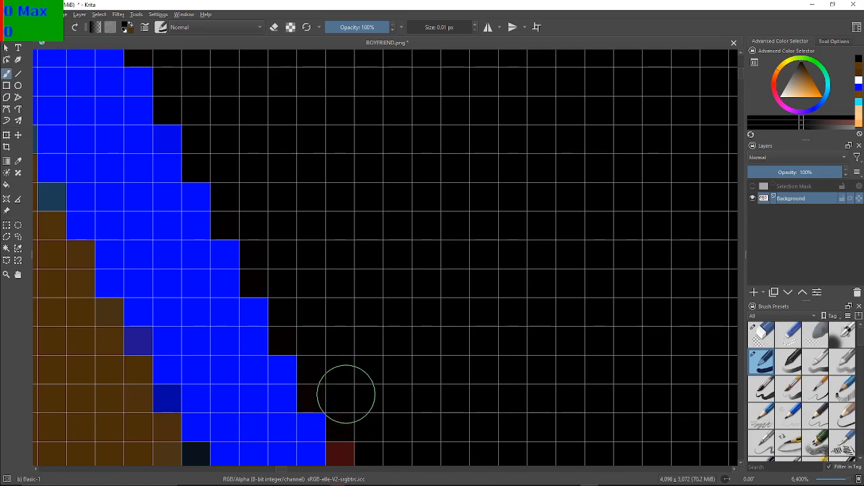
# Paint the red pixels on the lowest stretch of the right slope, down toward the valley beside the lighter brown area, black
pyautogui.scroll(-2, 381, 367)
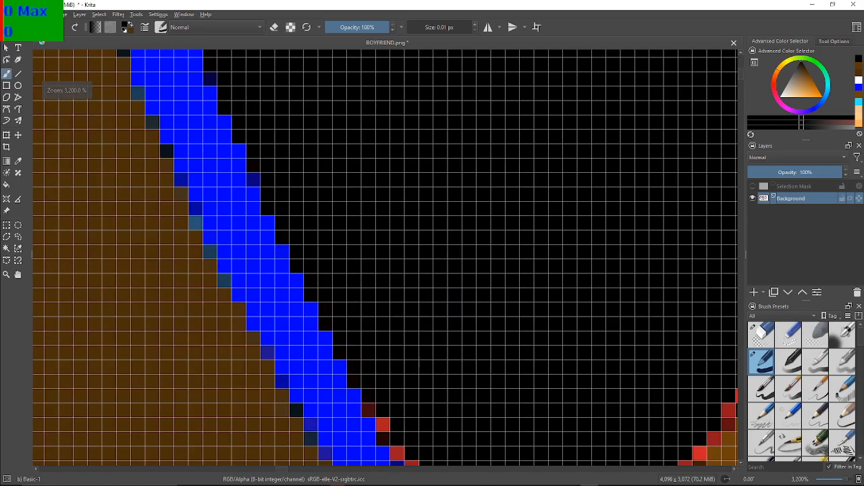
pyautogui.moveTo(399, 363); pyautogui.dragTo(351, 239)
pyautogui.scroll(2, 353, 251)
pyautogui.moveTo(375, 293); pyautogui.dragTo(379, 275)
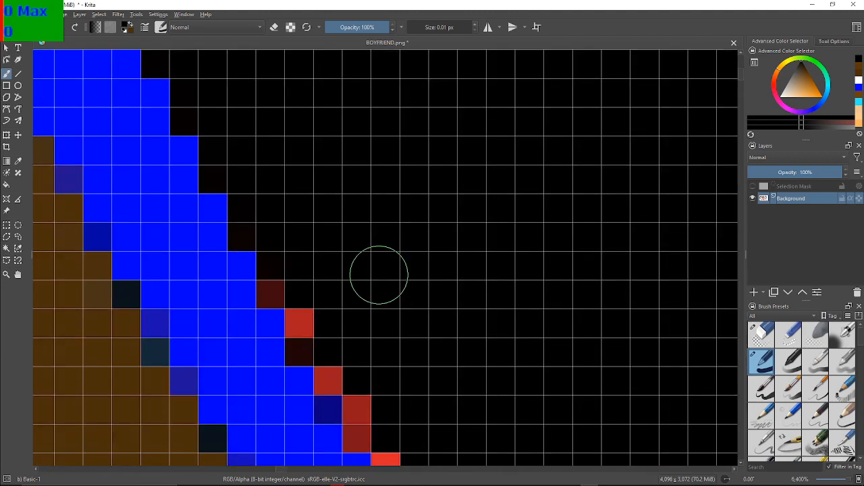
pyautogui.moveTo(276, 279)
pyautogui.mouseDown()
pyautogui.moveTo(307, 307)
pyautogui.moveTo(310, 350)
pyautogui.moveTo(330, 373)
pyautogui.mouseUp()
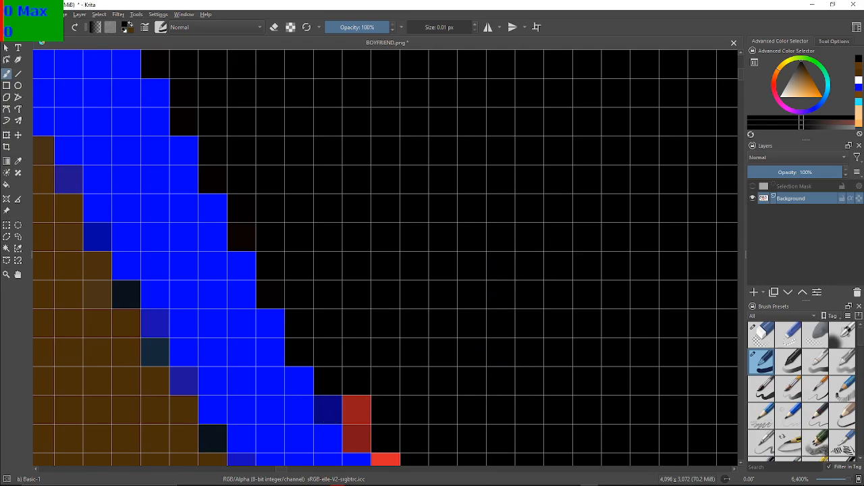
pyautogui.moveTo(343, 255); pyautogui.dragTo(210, 49)
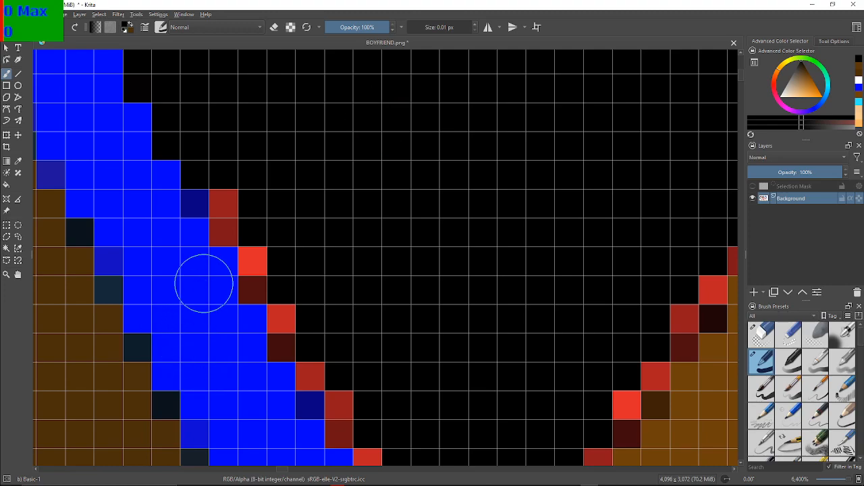
pyautogui.moveTo(231, 204)
pyautogui.mouseDown()
pyautogui.moveTo(292, 321)
pyautogui.moveTo(289, 340)
pyautogui.moveTo(310, 367)
pyautogui.moveTo(330, 368)
pyautogui.moveTo(333, 412)
pyautogui.mouseUp()
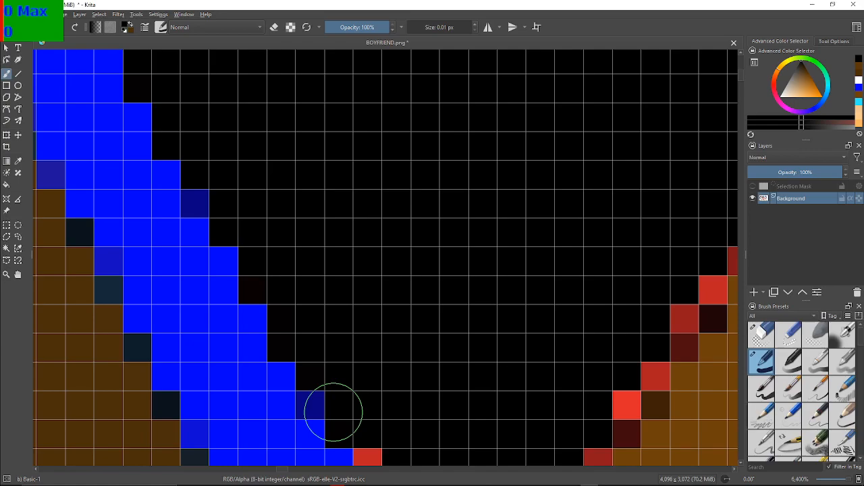
# Paint the red pixels black around the valley between the blue outline and the lighter brown strand, including the start of the strand's left edge
pyautogui.moveTo(386, 411); pyautogui.dragTo(261, 188)
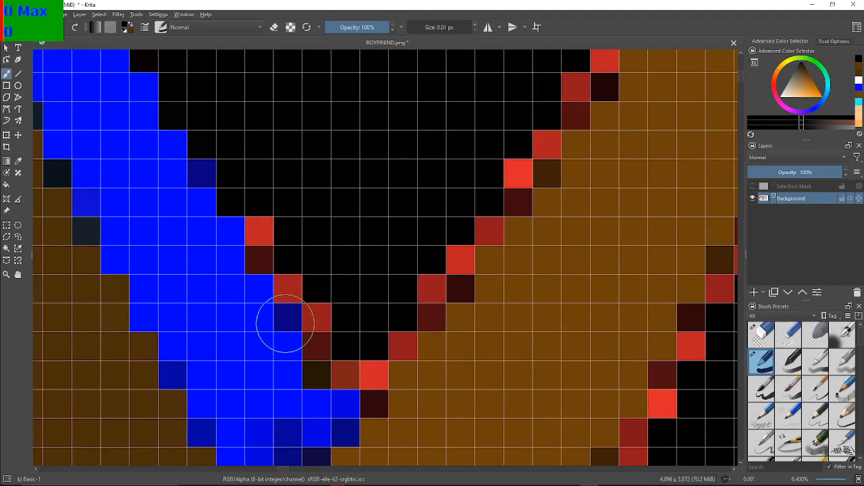
pyautogui.moveTo(267, 248)
pyautogui.mouseDown()
pyautogui.moveTo(287, 282)
pyautogui.moveTo(319, 320)
pyautogui.moveTo(313, 369)
pyautogui.moveTo(367, 365)
pyautogui.moveTo(354, 335)
pyautogui.moveTo(401, 317)
pyautogui.moveTo(403, 341)
pyautogui.moveTo(406, 320)
pyautogui.moveTo(425, 313)
pyautogui.moveTo(427, 289)
pyautogui.moveTo(448, 266)
pyautogui.moveTo(449, 274)
pyautogui.moveTo(442, 249)
pyautogui.moveTo(487, 221)
pyautogui.moveTo(511, 181)
pyautogui.moveTo(510, 162)
pyautogui.moveTo(533, 137)
pyautogui.mouseUp()
pyautogui.scroll(-2, 531, 128)
pyautogui.scroll(3, 318, 305)
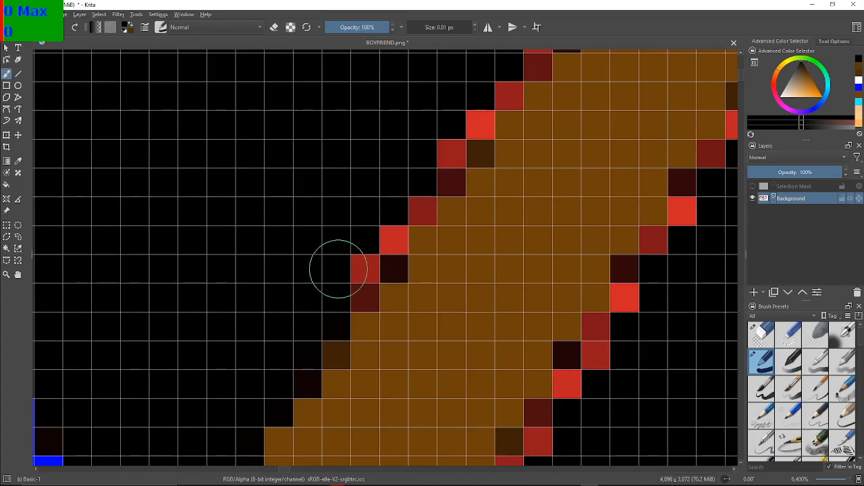
# Paint the red pixels along the lower left edge of the lighter brown strand black, continuing up its diagonal steps
pyautogui.moveTo(351, 262)
pyautogui.mouseDown()
pyautogui.moveTo(354, 288)
pyautogui.moveTo(381, 243)
pyautogui.moveTo(391, 201)
pyautogui.moveTo(407, 204)
pyautogui.moveTo(416, 180)
pyautogui.moveTo(453, 150)
pyautogui.moveTo(445, 166)
pyautogui.moveTo(468, 120)
pyautogui.moveTo(204, 325)
pyautogui.mouseUp()
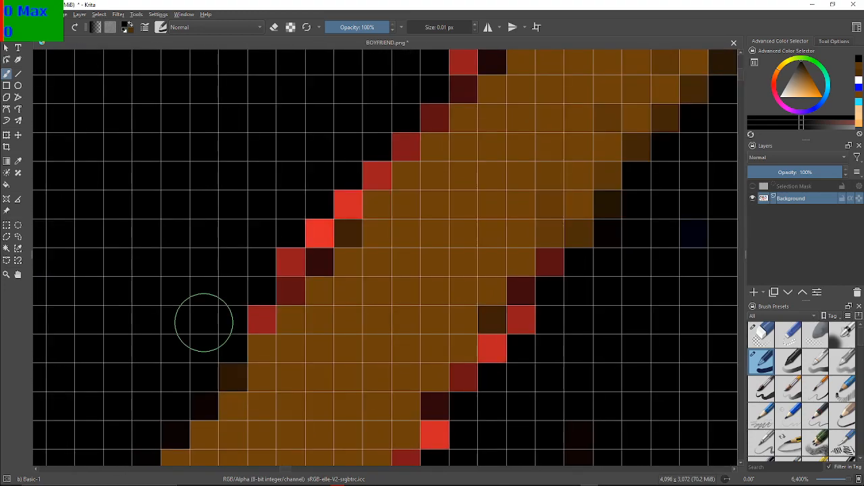
pyautogui.moveTo(253, 312)
pyautogui.mouseDown()
pyautogui.moveTo(276, 270)
pyautogui.moveTo(276, 281)
pyautogui.moveTo(283, 276)
pyautogui.moveTo(307, 227)
pyautogui.moveTo(310, 245)
pyautogui.moveTo(324, 219)
pyautogui.moveTo(378, 174)
pyautogui.mouseUp()
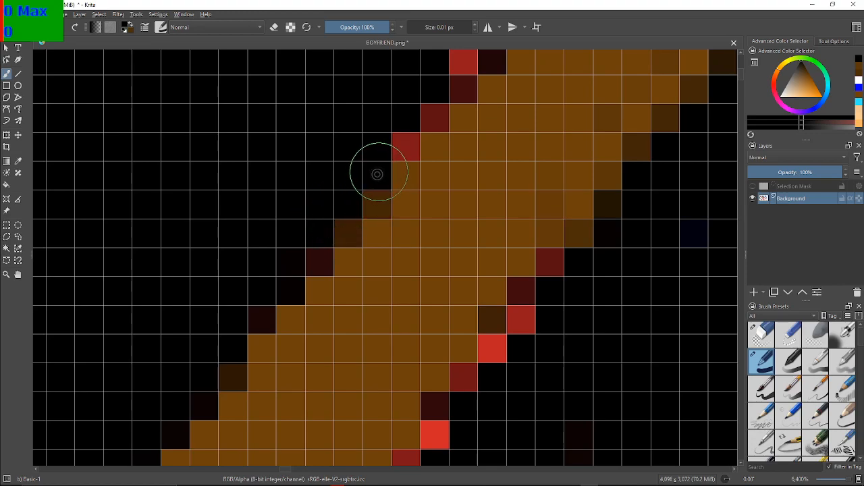
pyautogui.moveTo(401, 134)
pyautogui.mouseDown()
pyautogui.moveTo(457, 89)
pyautogui.moveTo(454, 68)
pyautogui.moveTo(339, 283)
pyautogui.moveTo(313, 309)
pyautogui.mouseUp()
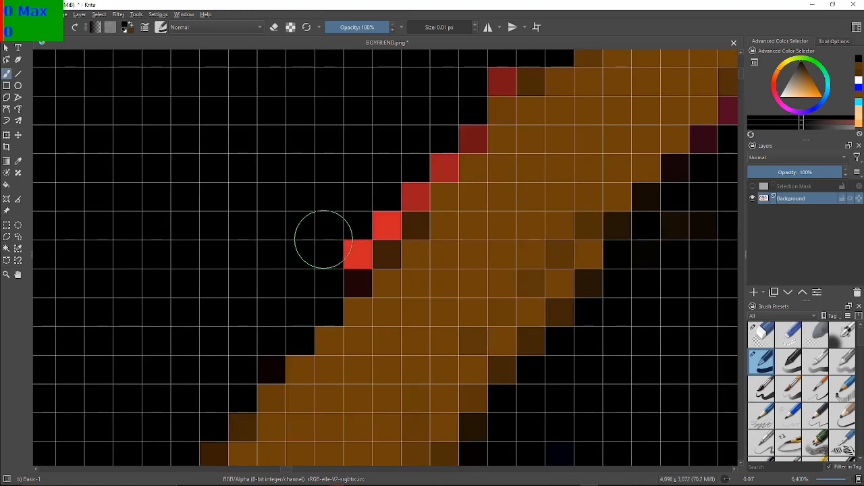
# Paint the diagonal run of red pixels along the middle of the strand's left edge black, undoing and repainting the strokes that darken the brown
pyautogui.moveTo(322, 250); pyautogui.dragTo(343, 255)
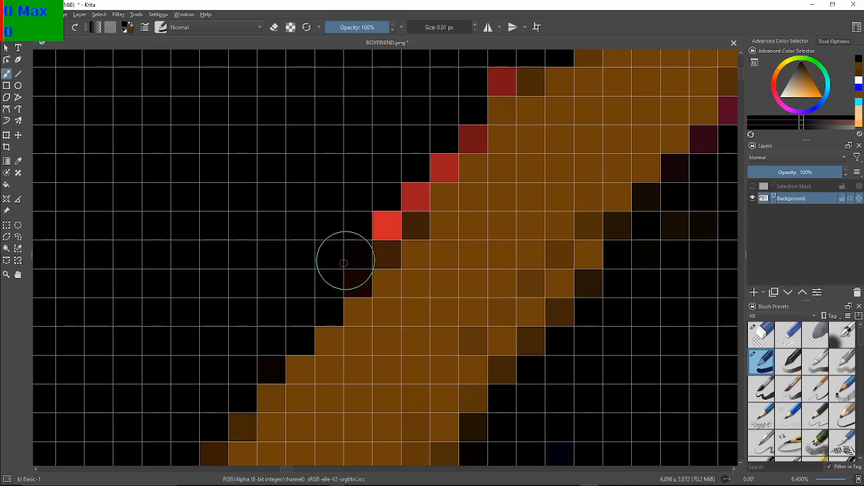
pyautogui.moveTo(374, 223)
pyautogui.mouseDown()
pyautogui.moveTo(422, 169)
pyautogui.moveTo(469, 144)
pyautogui.moveTo(438, 164)
pyautogui.mouseUp()
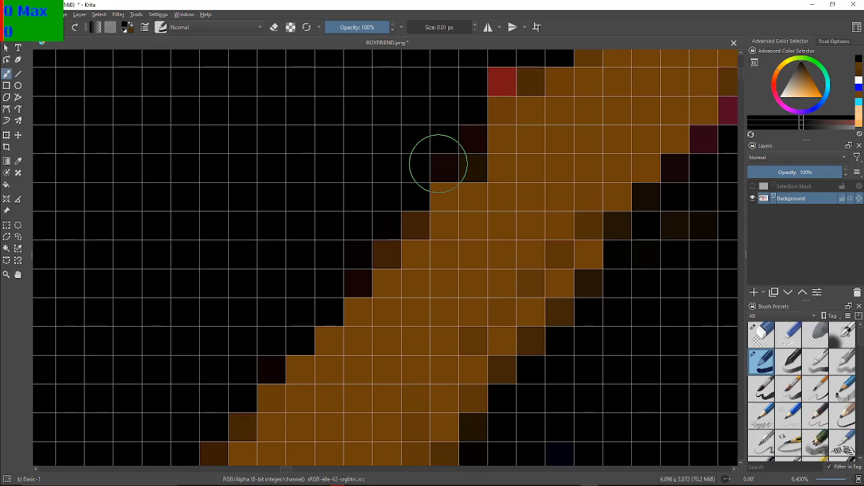
pyautogui.hotkey('ctrl', 'z')
pyautogui.hotkey('ctrl', 'z')
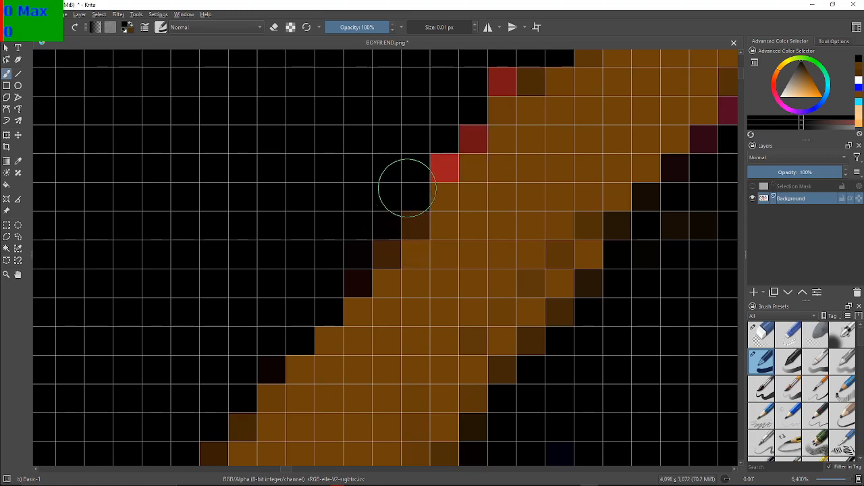
pyautogui.click(438, 168)
pyautogui.click(464, 144)
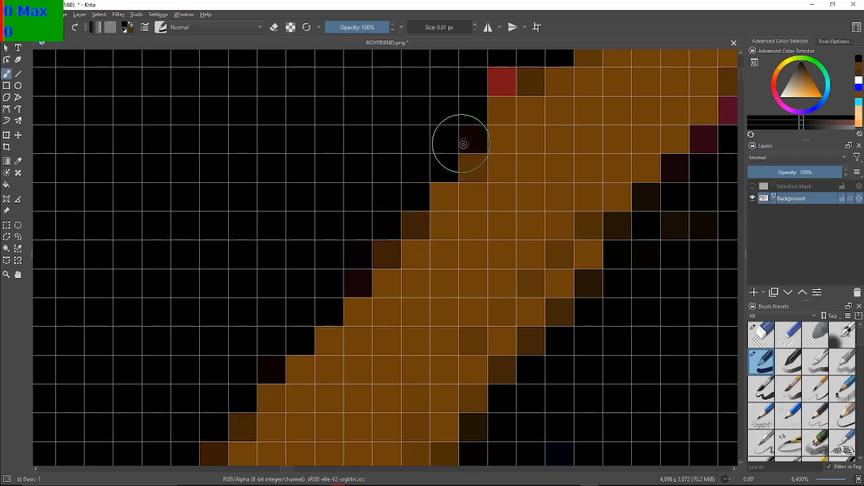
pyautogui.click(502, 82)
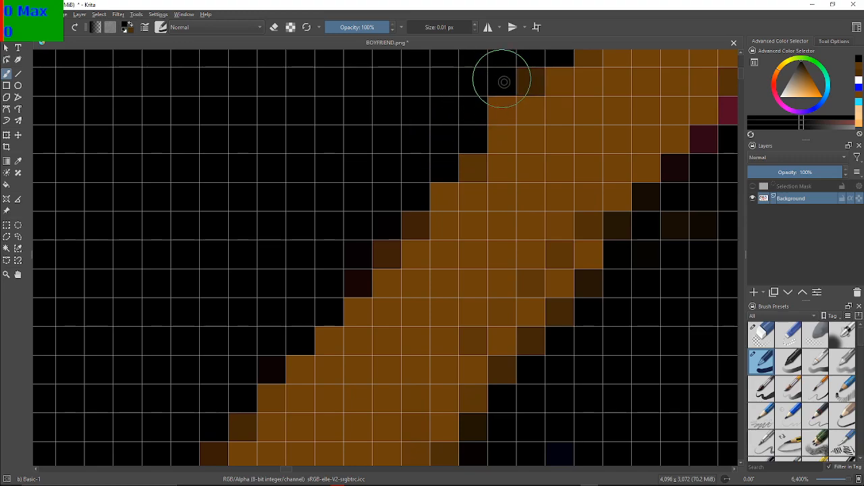
# Paint the outermost crimson pixels on the first steps of the strand's upper left edge black
pyautogui.moveTo(618, 84); pyautogui.dragTo(493, 151)
pyautogui.moveTo(635, 85); pyautogui.dragTo(456, 259)
pyautogui.moveTo(504, 77); pyautogui.dragTo(424, 223)
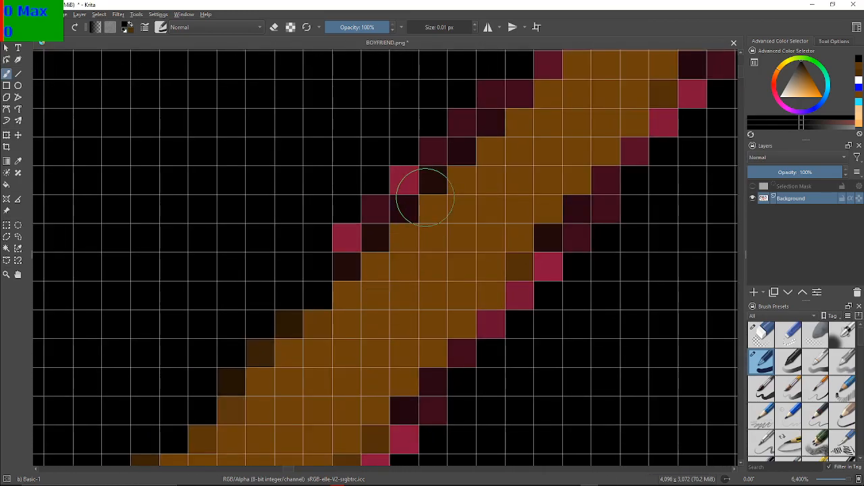
pyautogui.click(341, 236)
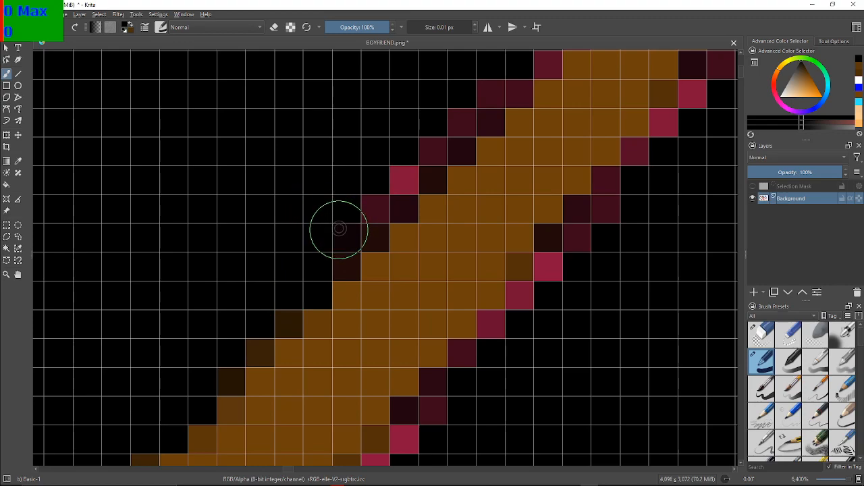
pyautogui.click(374, 201)
pyautogui.click(393, 170)
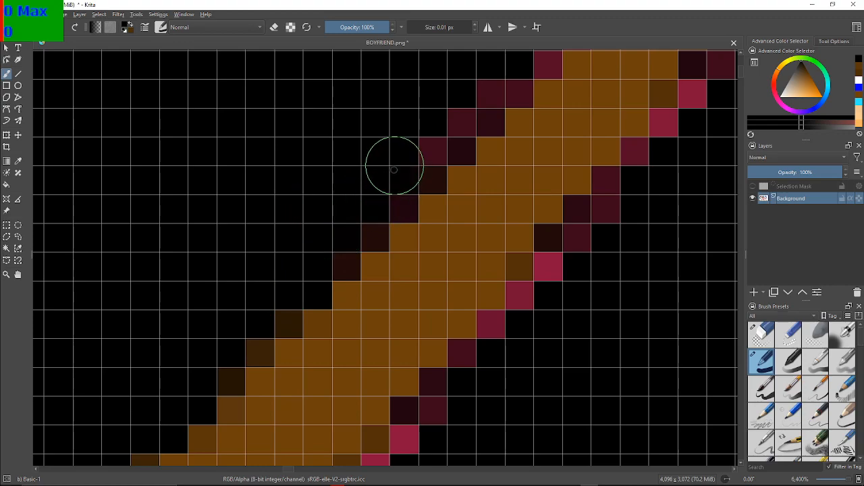
pyautogui.click(433, 144)
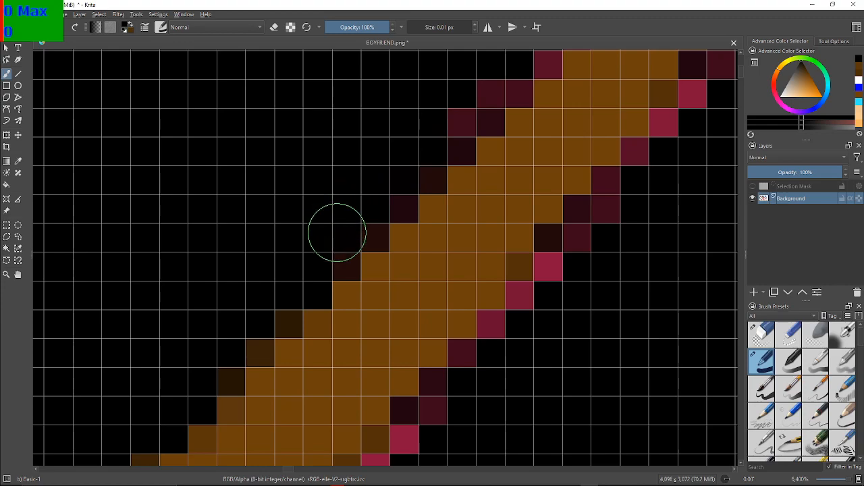
# Paint the remaining dark maroon pixels next to the brown fill on the strand's upper left edge black, continuing up to the horizontal maroon pair
pyautogui.click(367, 227)
pyautogui.click(395, 201)
pyautogui.click(437, 174)
pyautogui.click(451, 147)
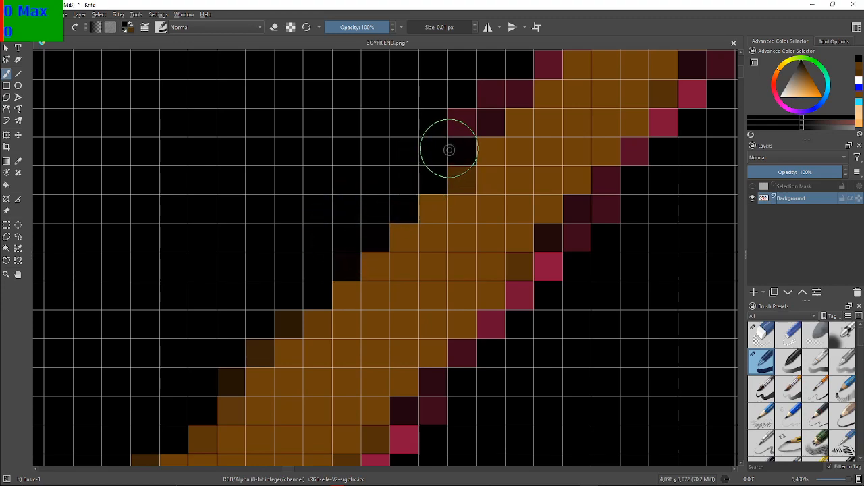
pyautogui.click(463, 123)
pyautogui.click(482, 94)
pyautogui.click(505, 89)
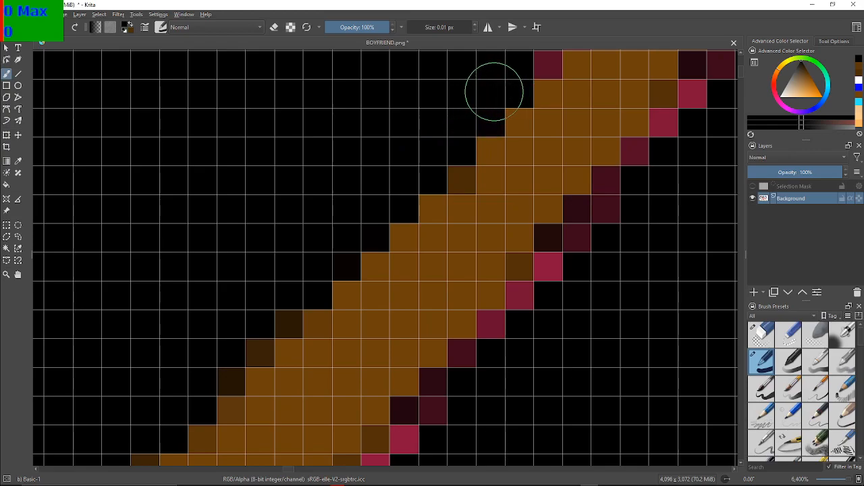
# Paint the crimson pixels on the left edge just below the strand's tip black, undoing the last stroke that darkens the brown
pyautogui.moveTo(492, 86); pyautogui.dragTo(409, 179)
pyautogui.moveTo(432, 151); pyautogui.dragTo(400, 164)
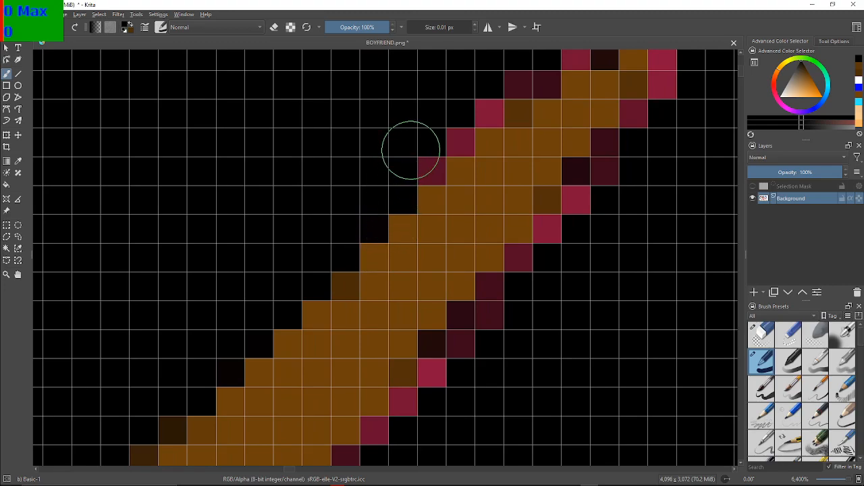
pyautogui.click(424, 163)
pyautogui.click(458, 142)
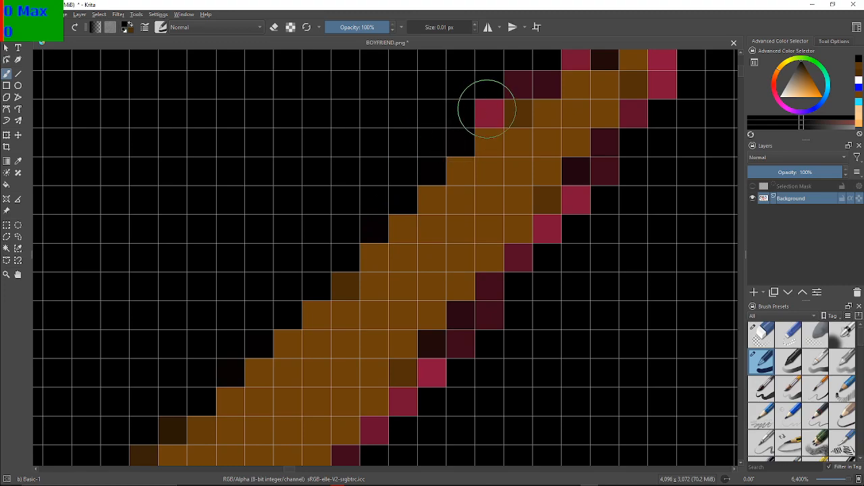
pyautogui.click(486, 112)
pyautogui.click(509, 96)
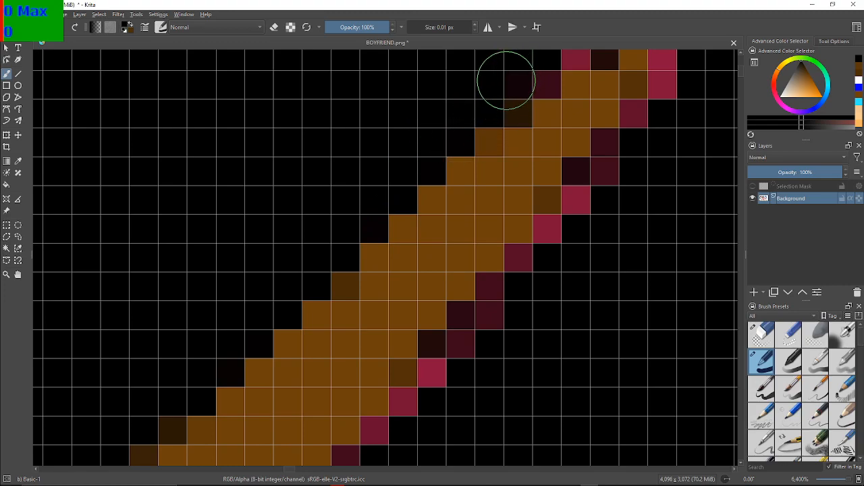
pyautogui.hotkey('ctrl', 'z')
# Paint the crimson pixels around the strand's tip and down the upper part of its right edge black
pyautogui.moveTo(475, 79)
pyautogui.mouseDown()
pyautogui.moveTo(532, 77)
pyautogui.moveTo(371, 190)
pyautogui.mouseUp()
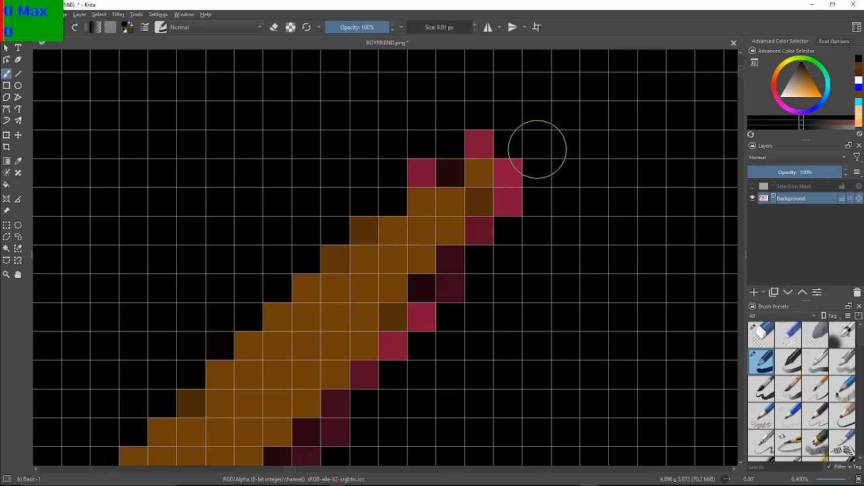
pyautogui.moveTo(406, 164)
pyautogui.mouseDown()
pyautogui.moveTo(447, 147)
pyautogui.moveTo(497, 140)
pyautogui.moveTo(490, 136)
pyautogui.moveTo(517, 159)
pyautogui.moveTo(504, 218)
pyautogui.moveTo(484, 233)
pyautogui.mouseUp()
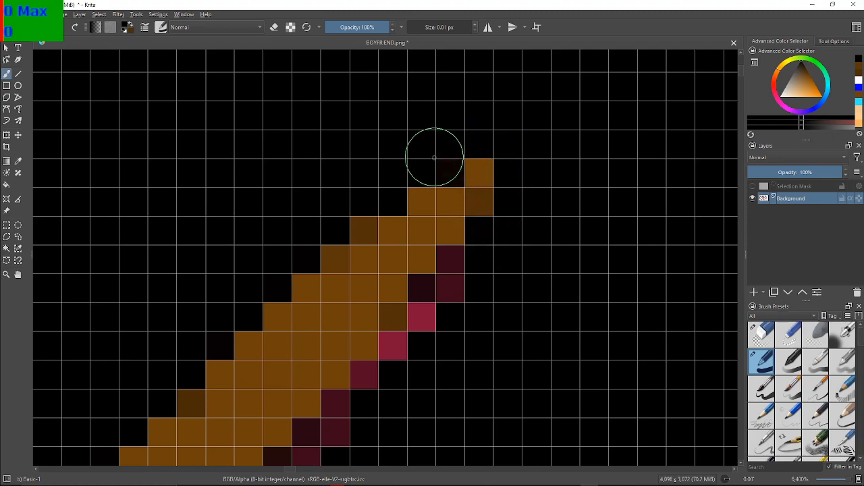
pyautogui.moveTo(468, 271)
pyautogui.mouseDown()
pyautogui.moveTo(459, 264)
pyautogui.moveTo(426, 304)
pyautogui.moveTo(412, 351)
pyautogui.moveTo(339, 417)
pyautogui.moveTo(349, 407)
pyautogui.mouseUp()
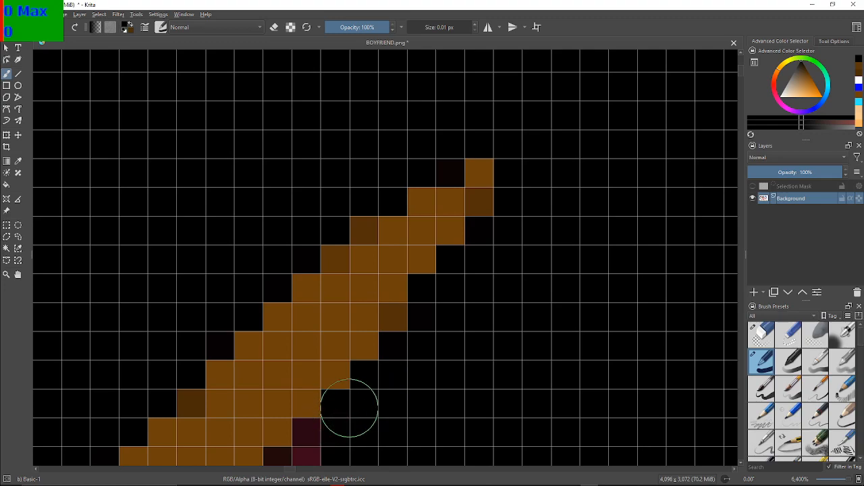
# Paint the maroon and crimson pixels on the next steps down the strand's right edge black
pyautogui.moveTo(378, 371); pyautogui.dragTo(437, 232)
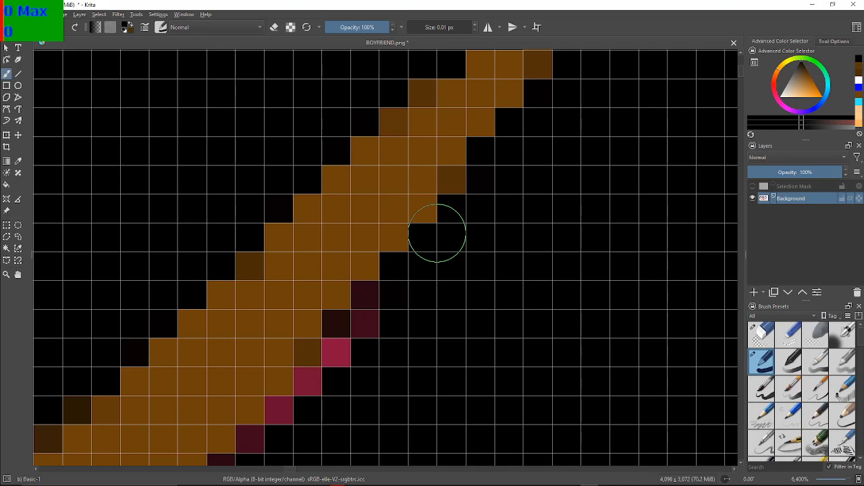
pyautogui.click(372, 305)
pyautogui.click(349, 338)
pyautogui.click(343, 356)
pyautogui.click(318, 388)
pyautogui.click(314, 389)
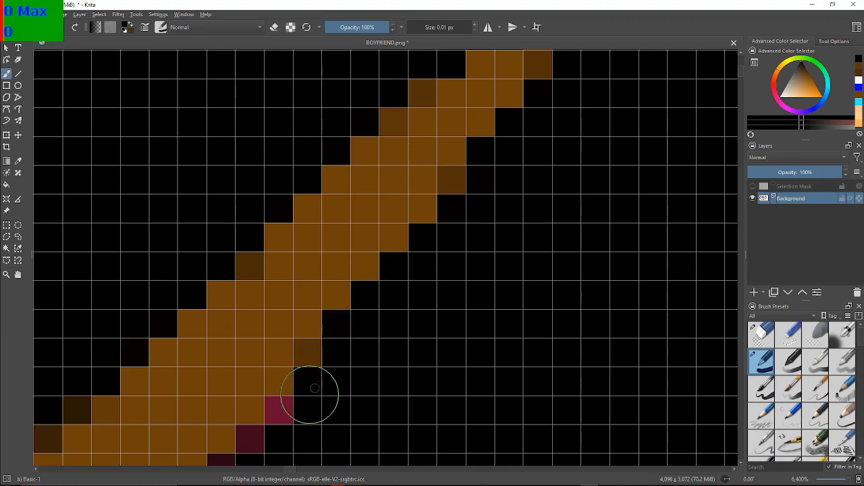
pyautogui.click(281, 411)
pyautogui.click(261, 437)
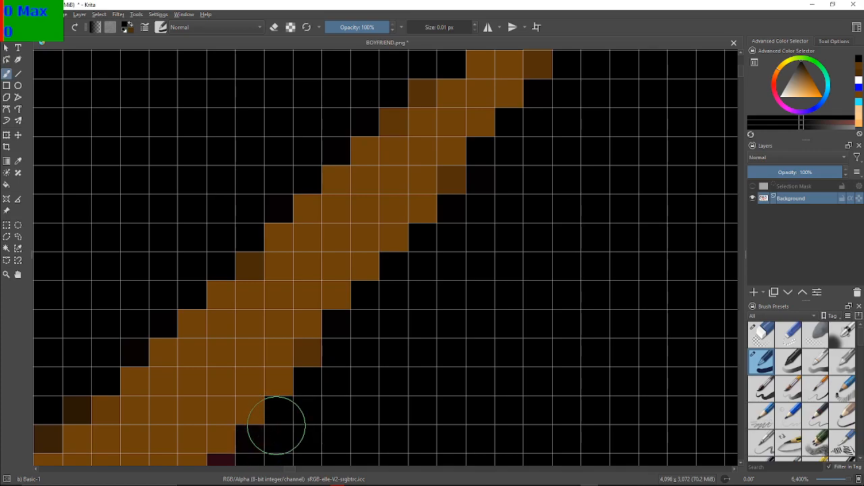
# Paint the last crimson and maroon pixels on the middle of the strand's right edge black, above the darker brown edge pixels
pyautogui.moveTo(374, 276); pyautogui.dragTo(530, 195)
pyautogui.moveTo(483, 375); pyautogui.dragTo(469, 170)
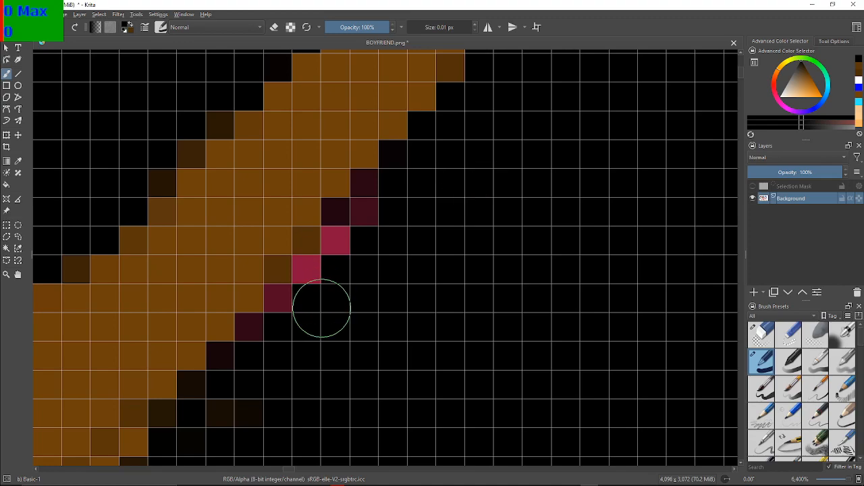
pyautogui.moveTo(374, 206)
pyautogui.mouseDown()
pyautogui.moveTo(345, 217)
pyautogui.moveTo(337, 264)
pyautogui.moveTo(318, 266)
pyautogui.moveTo(256, 330)
pyautogui.moveTo(263, 363)
pyautogui.moveTo(271, 333)
pyautogui.mouseUp()
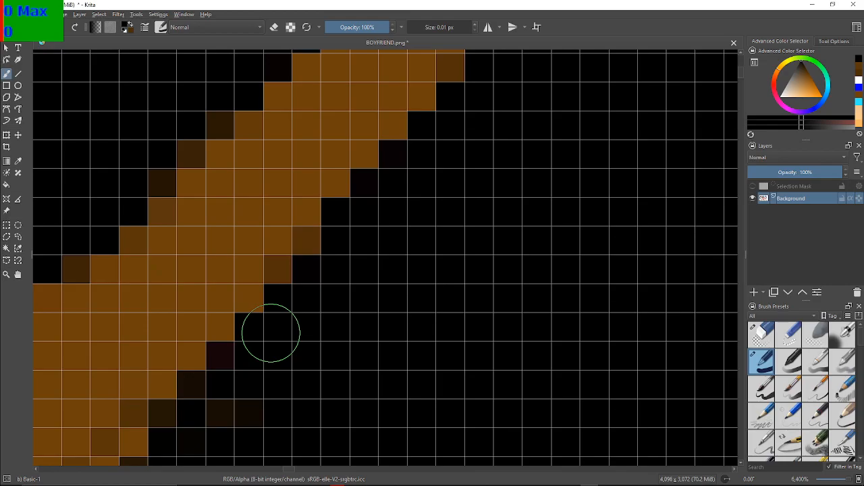
# Paint the topmost red pixels on the lower part of the strand's right edge black, just below the darker brown edge pixels
pyautogui.scroll(-5, 270, 333)
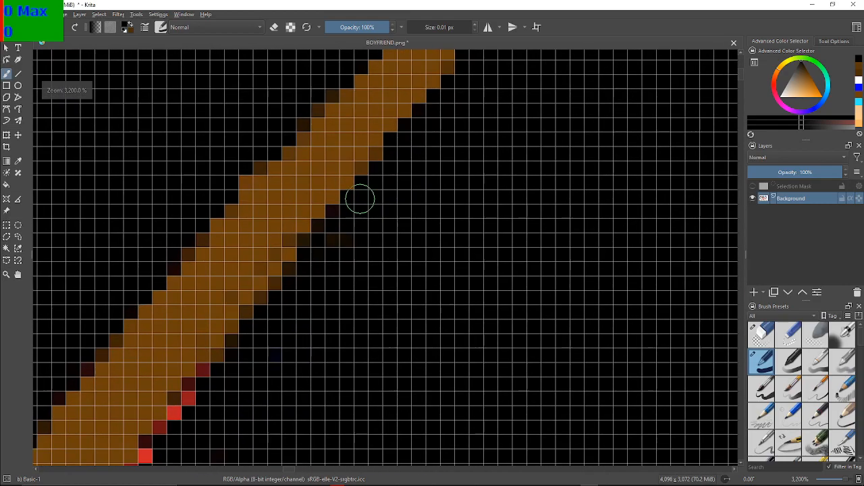
pyautogui.scroll(2, 360, 229)
pyautogui.moveTo(260, 387); pyautogui.dragTo(467, 341)
pyautogui.moveTo(464, 397); pyautogui.dragTo(504, 377)
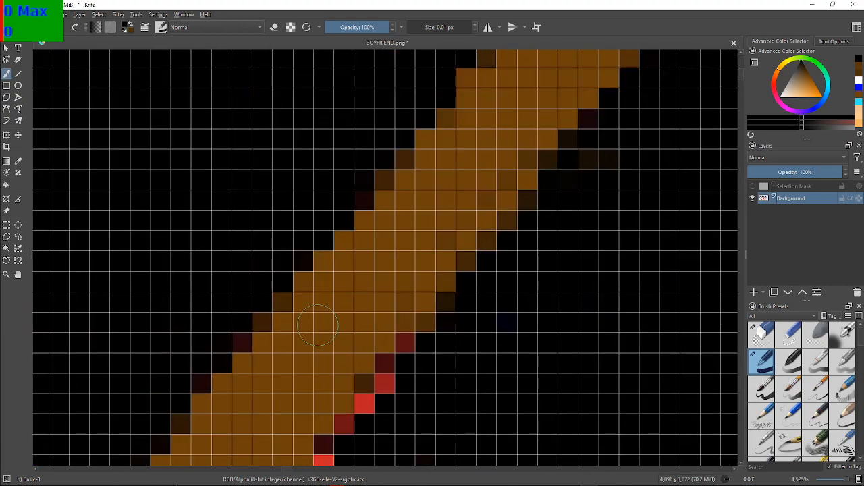
pyautogui.moveTo(470, 403); pyautogui.dragTo(376, 322)
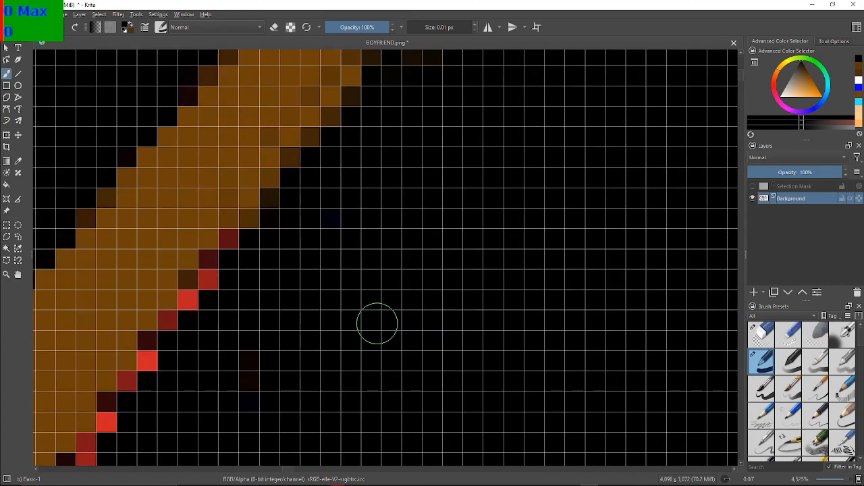
pyautogui.scroll(1, 329, 336)
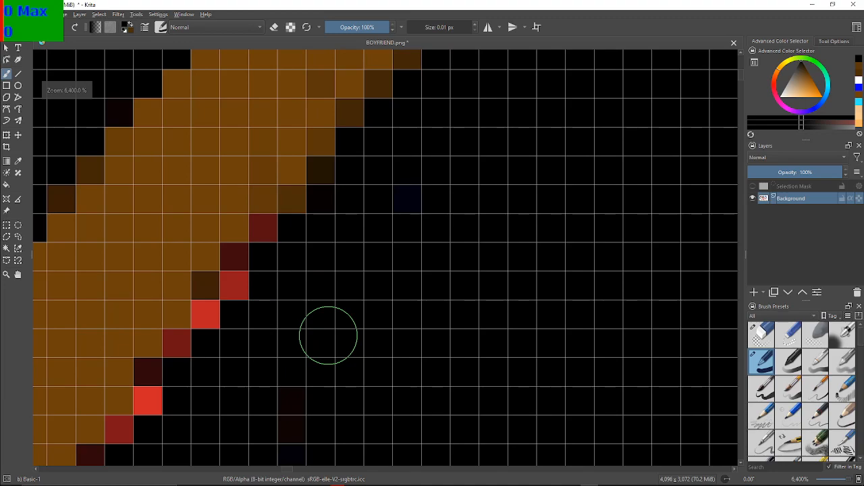
pyautogui.moveTo(328, 337); pyautogui.dragTo(415, 357)
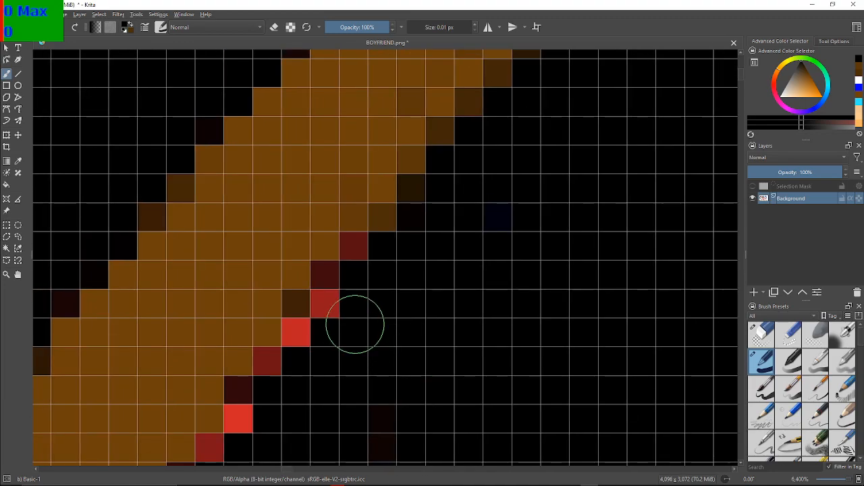
pyautogui.click(363, 254)
pyautogui.click(365, 264)
pyautogui.click(340, 287)
pyautogui.click(335, 296)
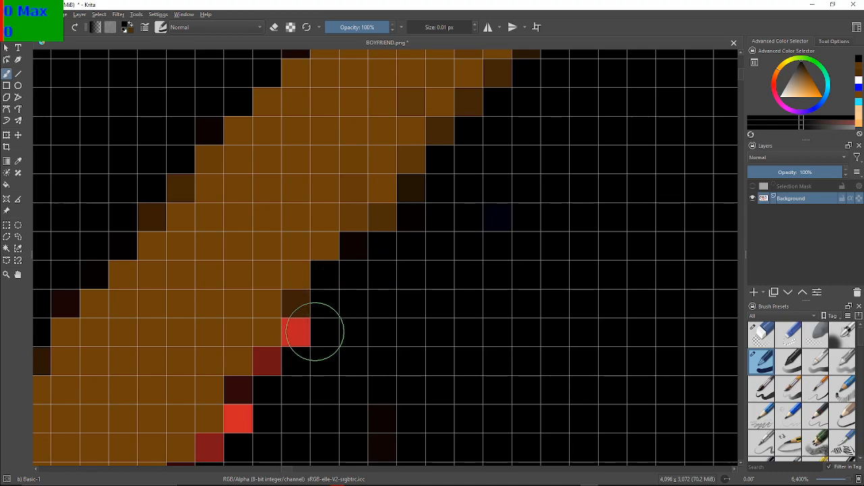
# Paint the following bright and dark red pixels farther down the strand's lower right edge black
pyautogui.click(301, 332)
pyautogui.click(269, 366)
pyautogui.click(246, 394)
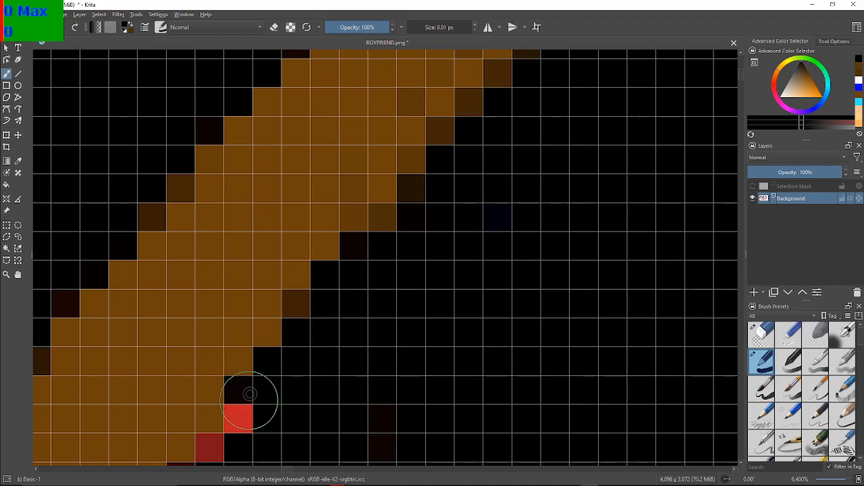
pyautogui.click(247, 419)
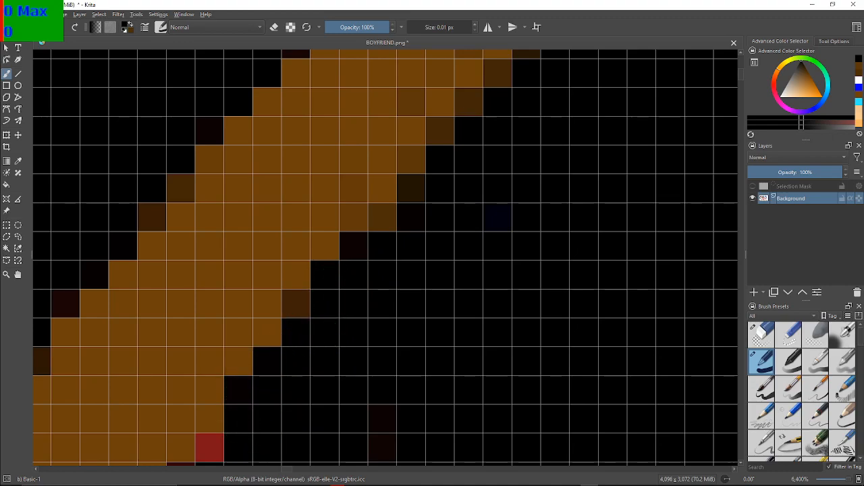
# Paint the next run of bright red, crimson and maroon pixels down the brown strand's lower right edge black, leaving the dark brown edge pixels
pyautogui.scroll(-3, 427, 287)
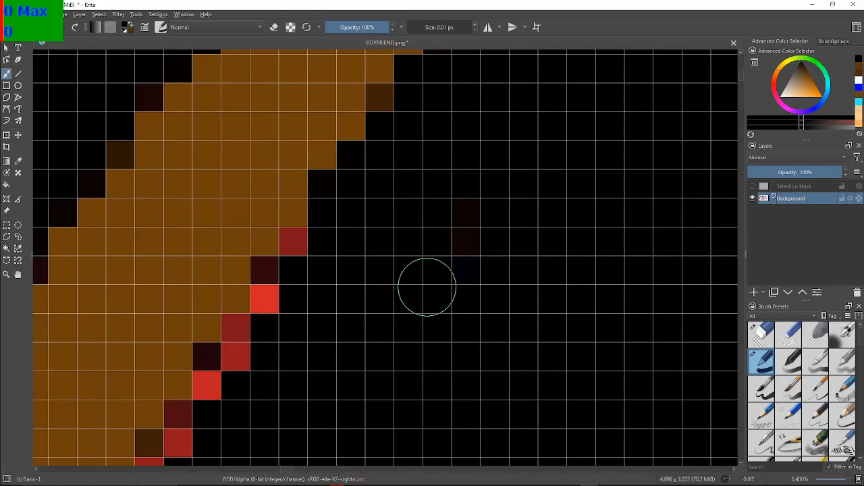
pyautogui.click(295, 244)
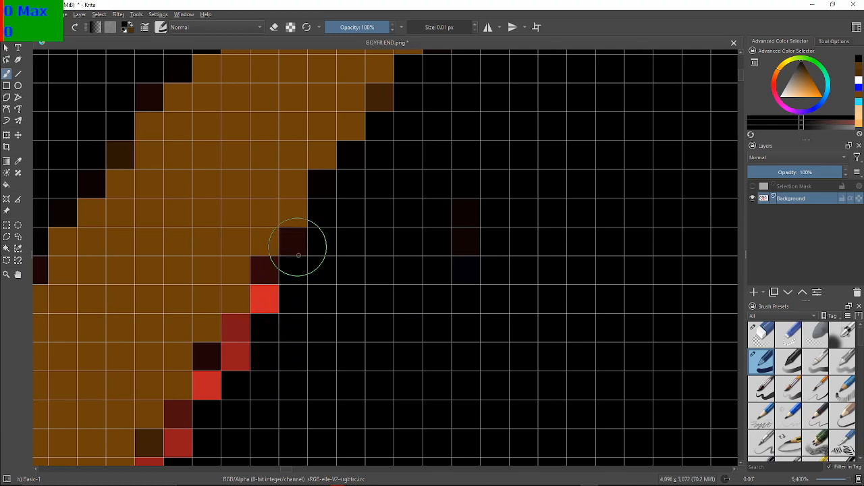
pyautogui.click(270, 295)
pyautogui.moveTo(247, 333)
pyautogui.mouseDown()
pyautogui.moveTo(237, 354)
pyautogui.moveTo(237, 338)
pyautogui.moveTo(218, 367)
pyautogui.mouseUp()
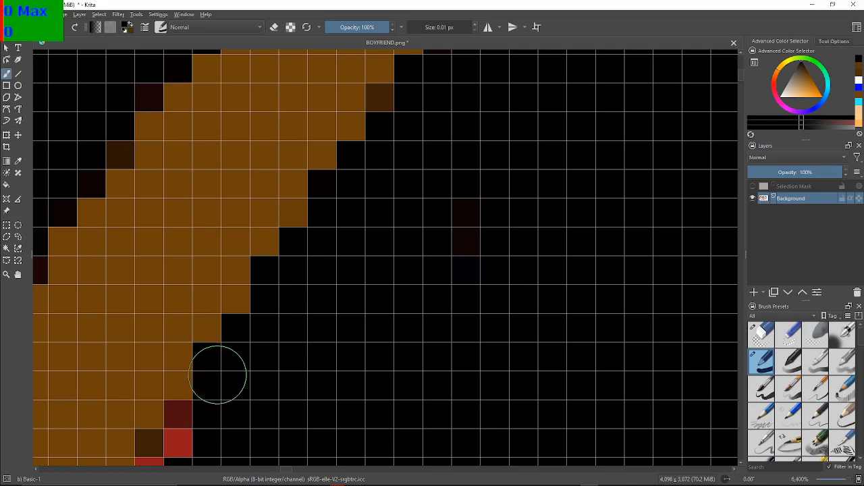
pyautogui.moveTo(150, 410); pyautogui.dragTo(311, 270)
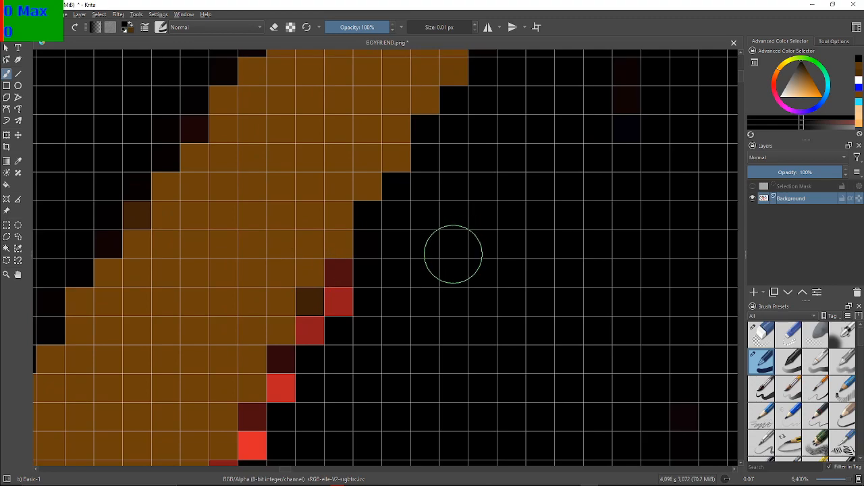
pyautogui.moveTo(358, 294)
pyautogui.mouseDown()
pyautogui.moveTo(337, 285)
pyautogui.moveTo(332, 328)
pyautogui.moveTo(297, 363)
pyautogui.moveTo(293, 390)
pyautogui.mouseUp()
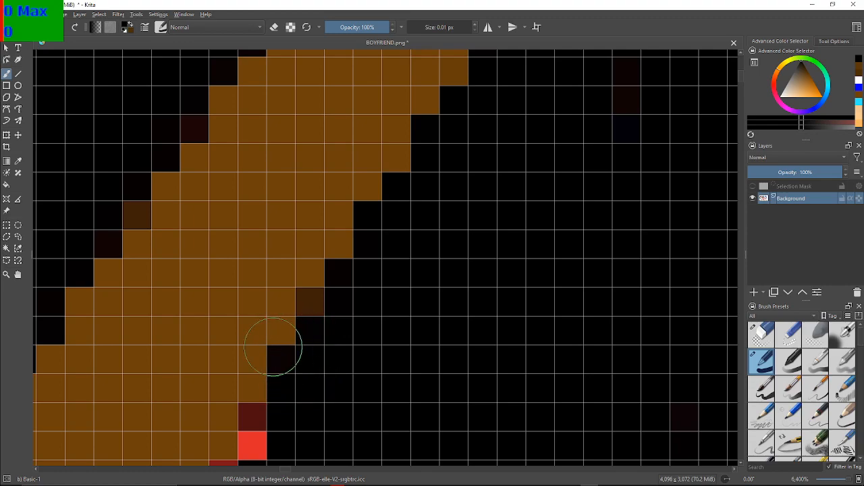
# Paint the maroon, bright red and crimson pixels black on the strand's right edge, level with the tip of the blue outline
pyautogui.moveTo(373, 344); pyautogui.dragTo(466, 206)
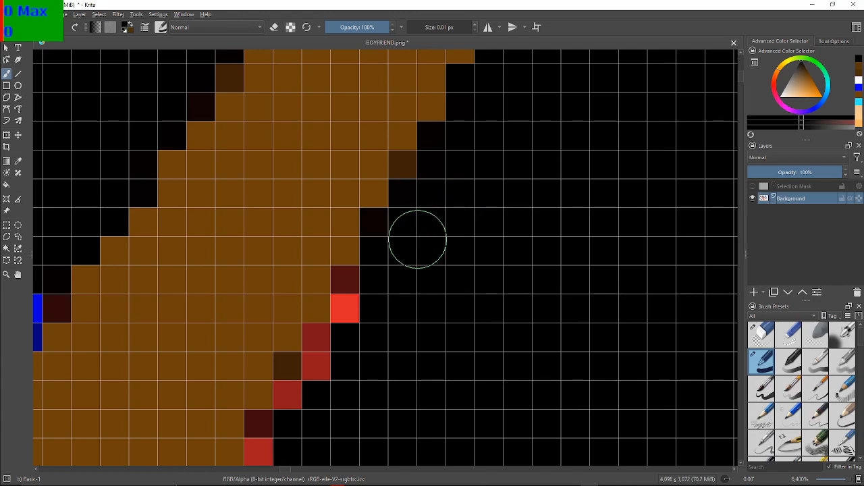
pyautogui.click(344, 289)
pyautogui.click(346, 301)
pyautogui.click(325, 337)
pyautogui.click(319, 358)
pyautogui.click(299, 396)
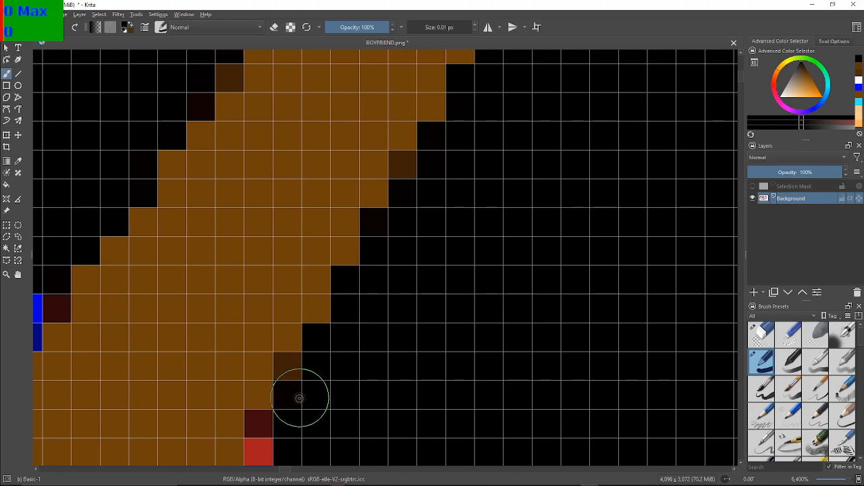
# Paint the remaining maroon and red pixels at the bottom of the strand's right edge black
pyautogui.moveTo(297, 404)
pyautogui.mouseDown()
pyautogui.moveTo(425, 284)
pyautogui.moveTo(429, 262)
pyautogui.mouseUp()
pyautogui.moveTo(399, 287)
pyautogui.mouseDown()
pyautogui.moveTo(397, 303)
pyautogui.moveTo(398, 294)
pyautogui.mouseUp()
pyautogui.moveTo(372, 342); pyautogui.dragTo(368, 343)
pyautogui.moveTo(362, 410)
pyautogui.mouseDown()
pyautogui.moveTo(367, 421)
pyautogui.moveTo(347, 421)
pyautogui.moveTo(358, 437)
pyautogui.mouseUp()
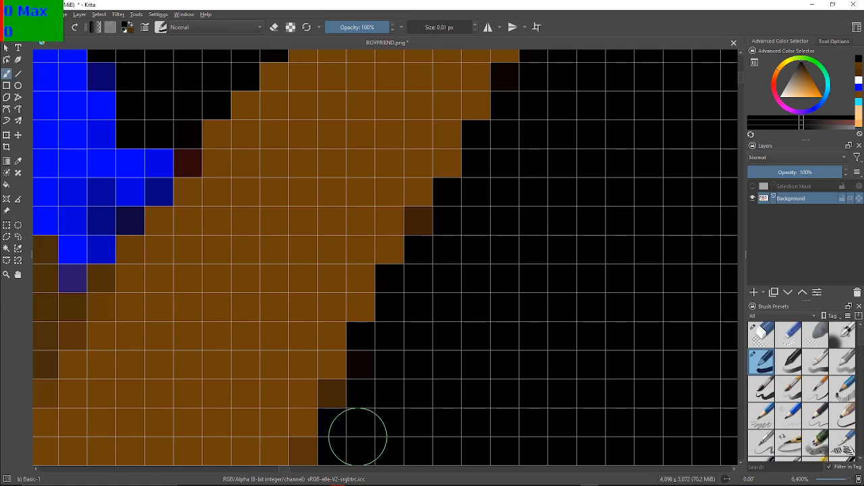
# Examine the whole recolored sprite, from the hair, brows and eyes to the shirt, microphone and shoes, for areas still needing cleanup
pyautogui.scroll(-8, 357, 436)
pyautogui.scroll(-1, 307, 317)
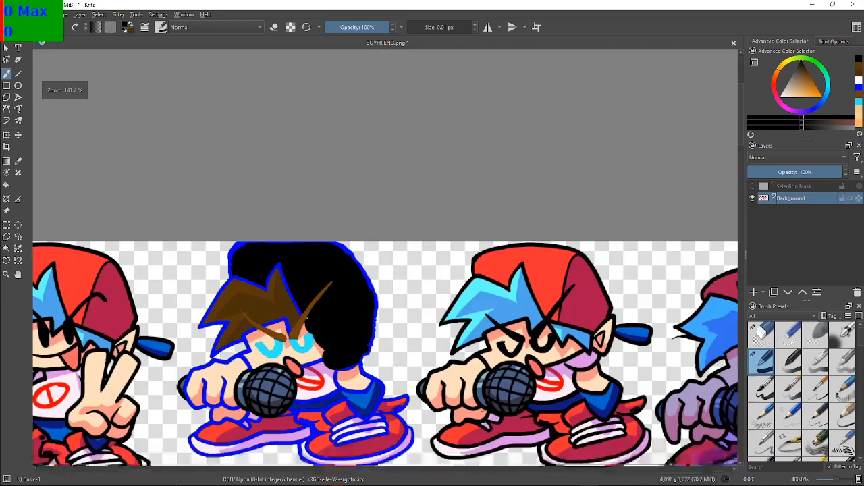
pyautogui.scroll(2, 287, 353)
pyautogui.moveTo(254, 351); pyautogui.dragTo(291, 388)
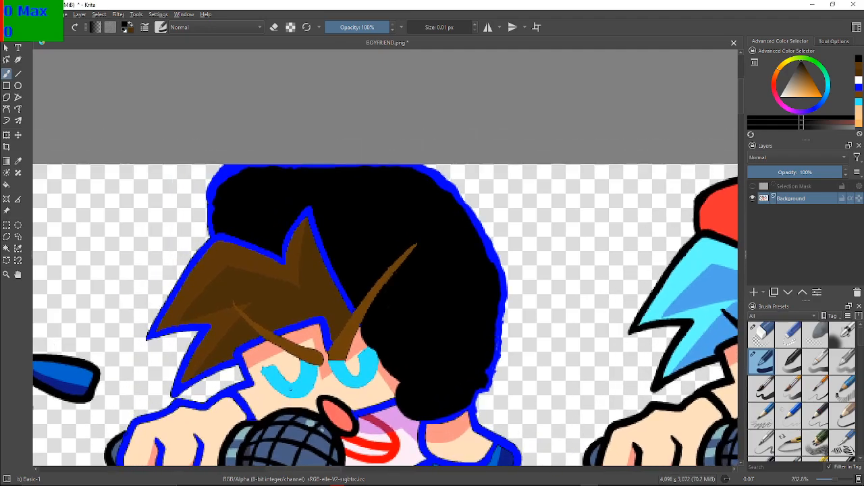
pyautogui.moveTo(423, 380); pyautogui.dragTo(504, 317)
pyautogui.moveTo(502, 349); pyautogui.dragTo(456, 301)
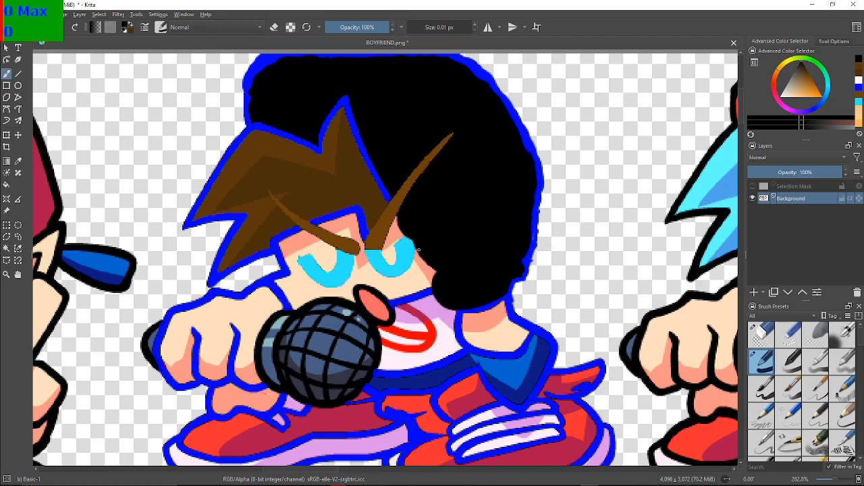
pyautogui.moveTo(471, 302)
pyautogui.mouseDown()
pyautogui.moveTo(432, 364)
pyautogui.moveTo(405, 313)
pyautogui.moveTo(445, 317)
pyautogui.mouseUp()
pyautogui.moveTo(394, 235); pyautogui.dragTo(446, 209)
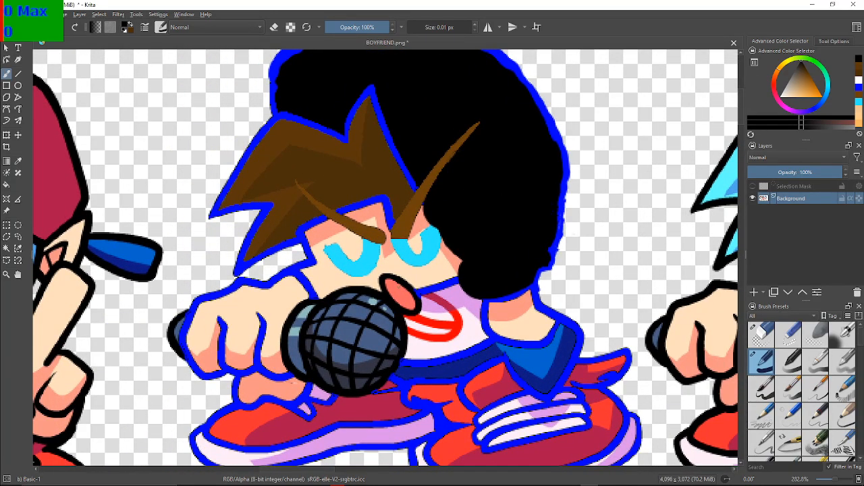
pyautogui.press('F2')
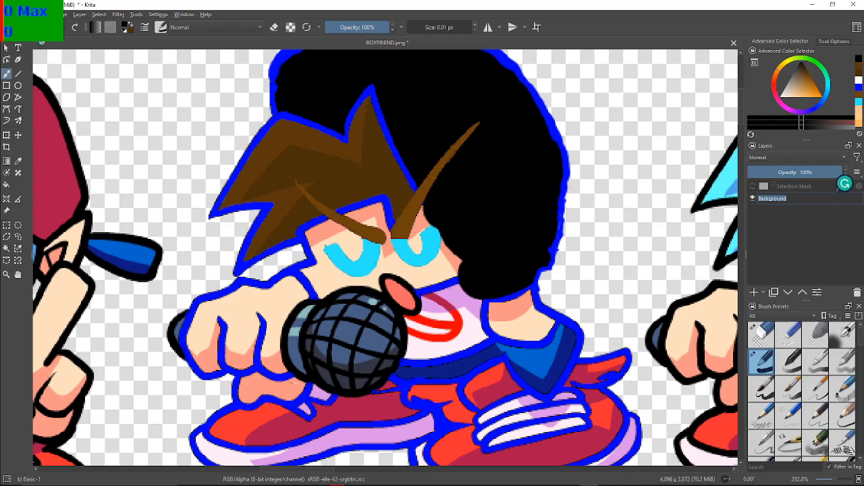
pyautogui.click(662, 246)
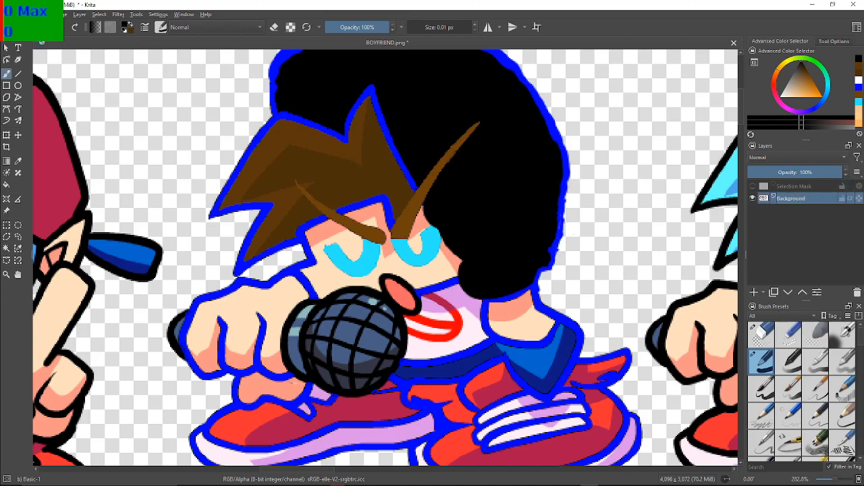
pyautogui.moveTo(449, 354); pyautogui.dragTo(430, 323)
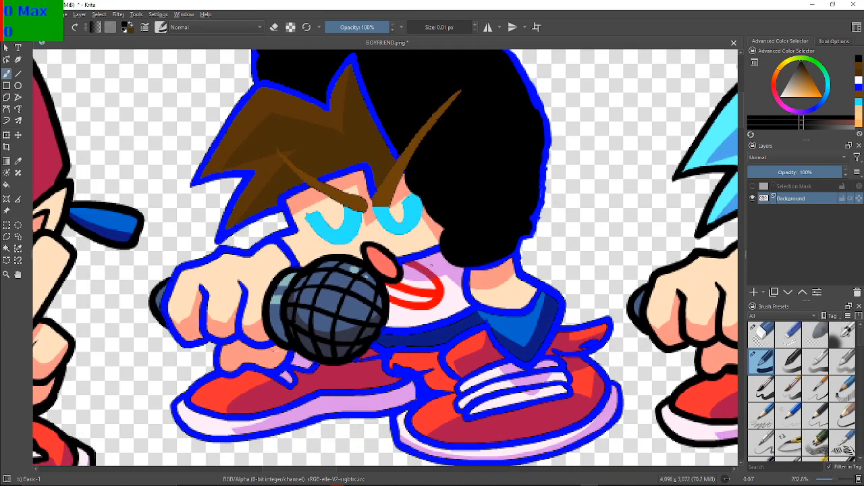
pyautogui.moveTo(433, 266); pyautogui.dragTo(353, 262)
pyautogui.scroll(1, 354, 262)
pyautogui.scroll(1, 354, 262)
pyautogui.scroll(-1, 354, 262)
pyautogui.scroll(1, 353, 262)
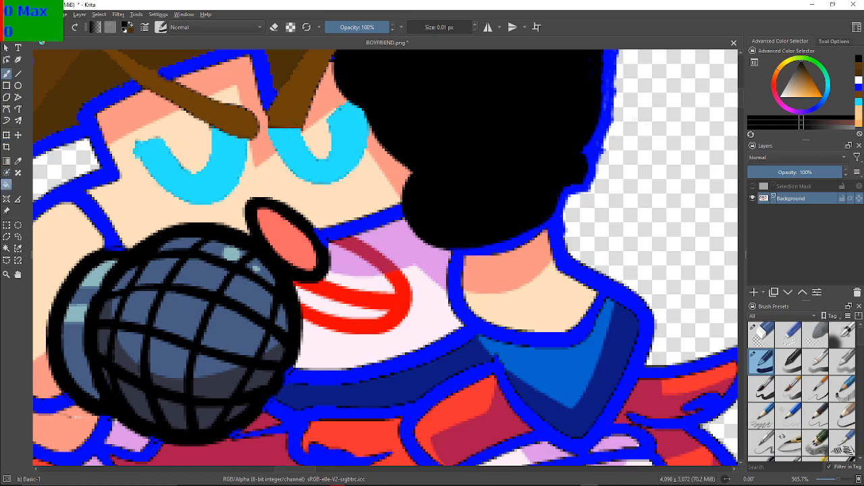
# Fill the white, lilac, red and crimson shirt areas beside the microphone with black
pyautogui.click(426, 310)
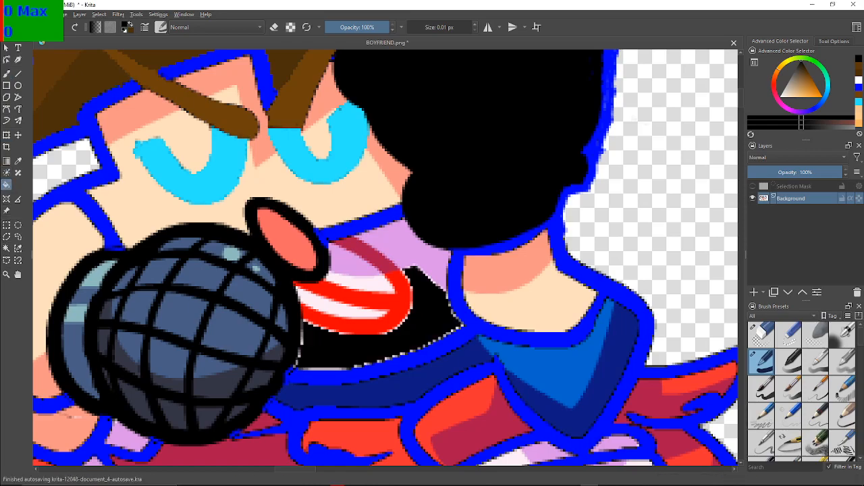
pyautogui.click(420, 250)
pyautogui.click(351, 262)
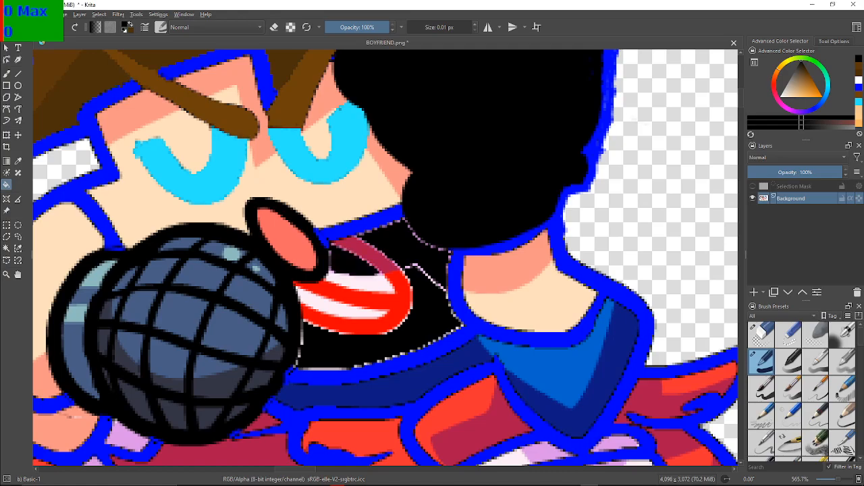
pyautogui.click(357, 282)
pyautogui.click(400, 304)
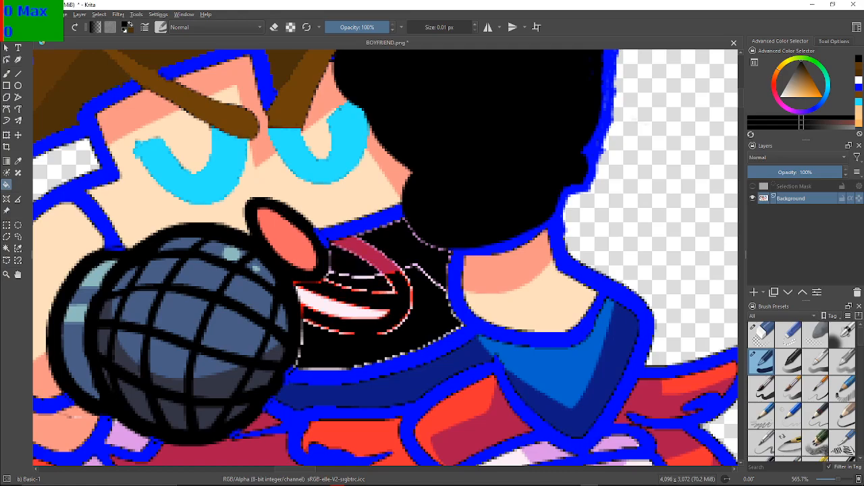
pyautogui.click(358, 254)
# Brush black over the pale divider line and the outer right edge of the red curve inside the shirt, with a 1.69 px brush
pyautogui.scroll(2, 375, 326)
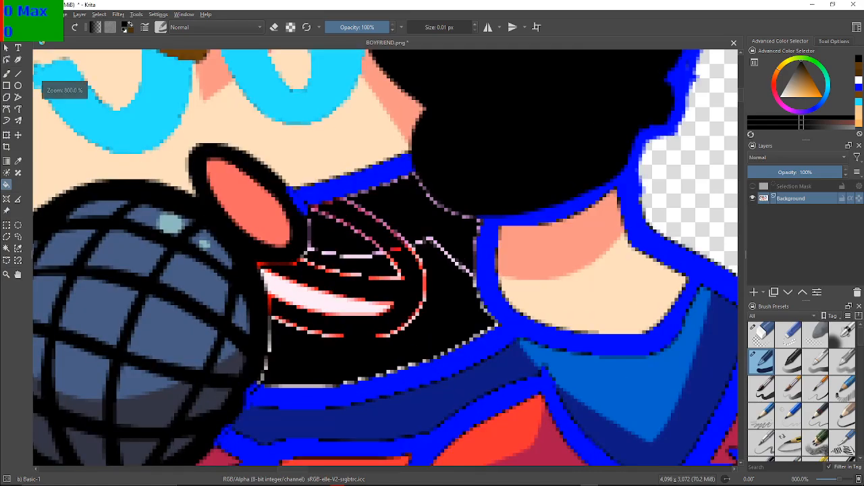
pyautogui.scroll(-1, 378, 325)
pyautogui.scroll(1, 378, 324)
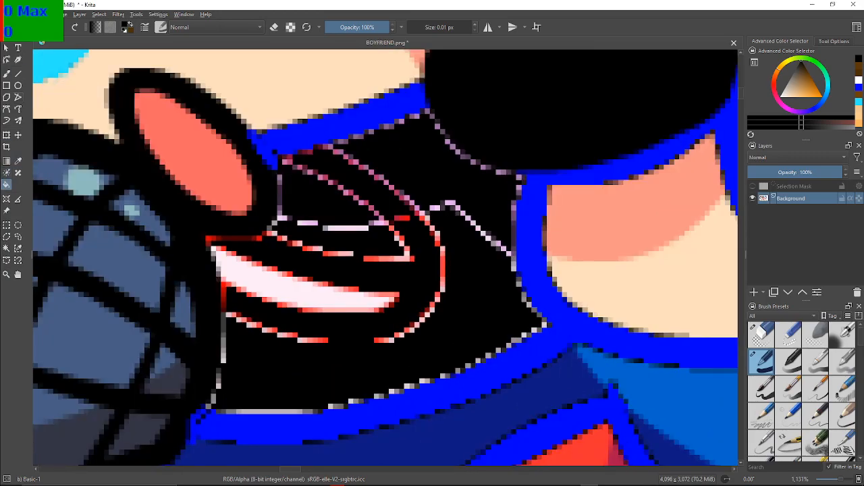
pyautogui.press('b')
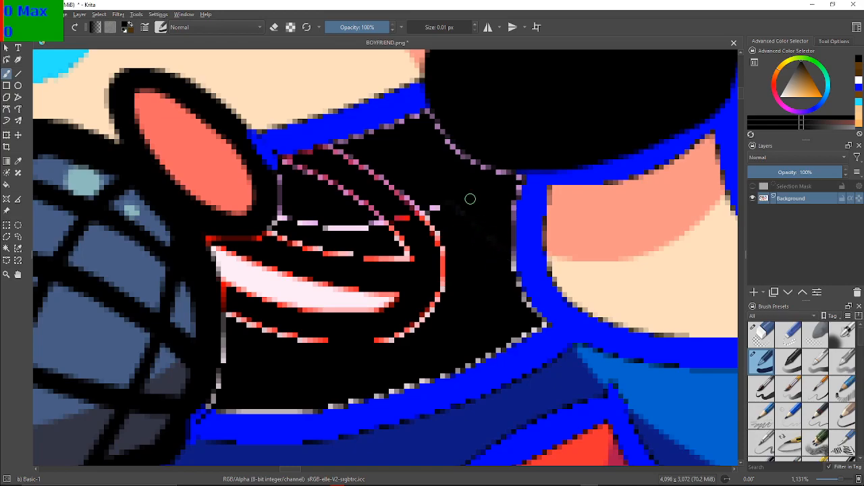
pyautogui.moveTo(471, 239)
pyautogui.mouseDown()
pyautogui.moveTo(429, 251)
pyautogui.moveTo(430, 276)
pyautogui.moveTo(443, 252)
pyautogui.moveTo(430, 315)
pyautogui.moveTo(444, 284)
pyautogui.moveTo(425, 317)
pyautogui.mouseUp()
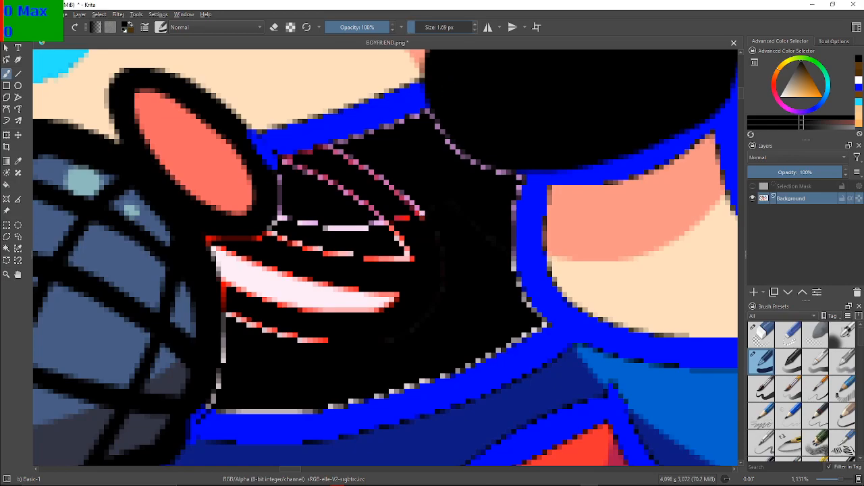
# Paint black over the leftover lilac, pink and red lines at the right end of the shirt's former stripes
pyautogui.hotkey('ctrl', 'z')
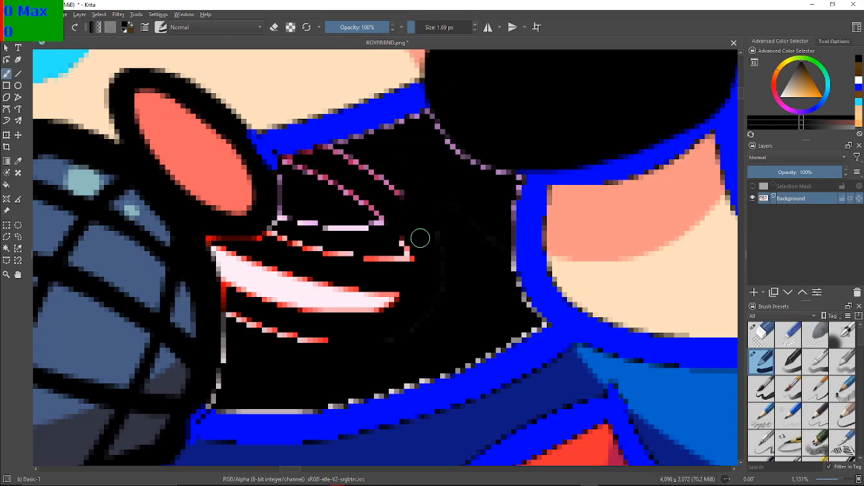
pyautogui.hotkey('ctrl', 'z')
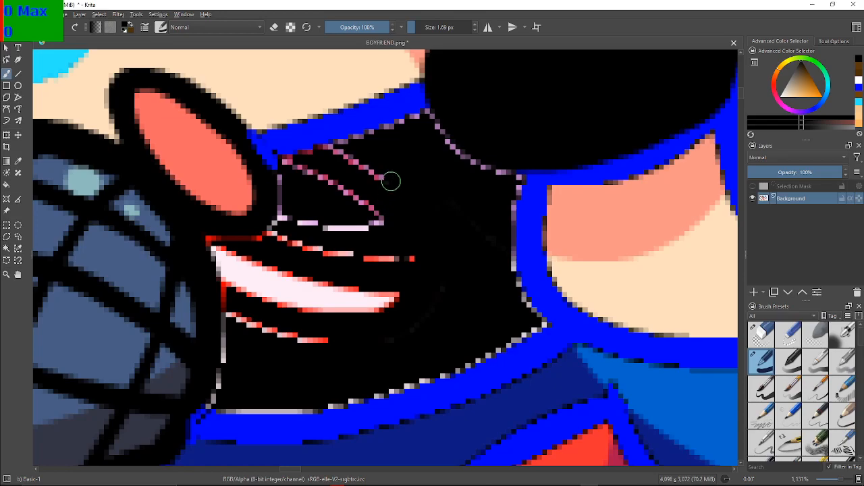
pyautogui.moveTo(350, 193); pyautogui.dragTo(370, 206)
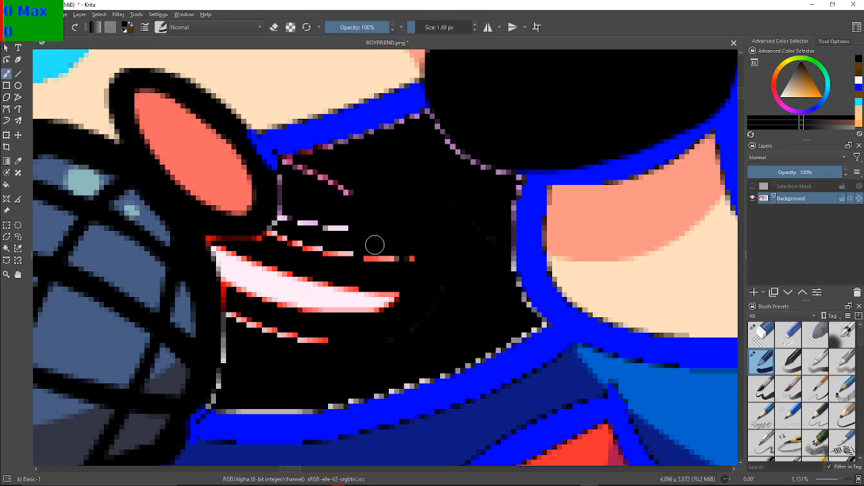
pyautogui.hotkey('ctrl', 'z')
pyautogui.hotkey('ctrl', 'z')
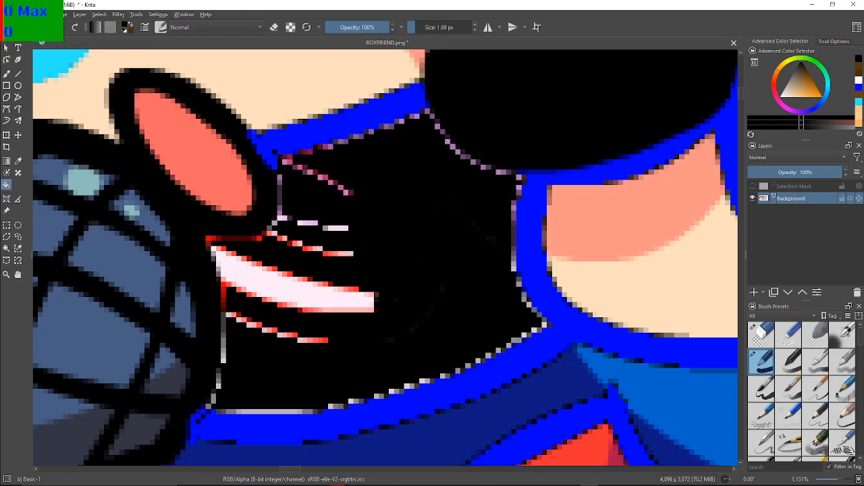
# Fill the remaining white stripe with black and paint over the red and white lines left beside the microphone
pyautogui.click(247, 280)
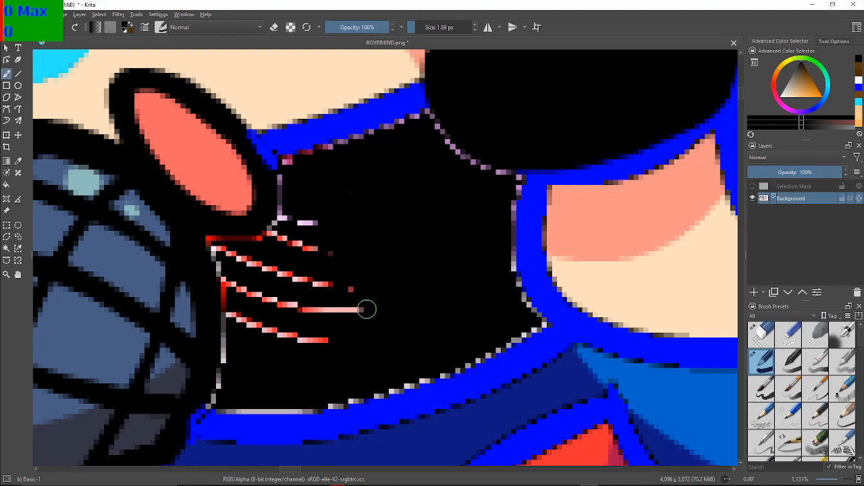
pyautogui.moveTo(322, 317); pyautogui.dragTo(310, 322)
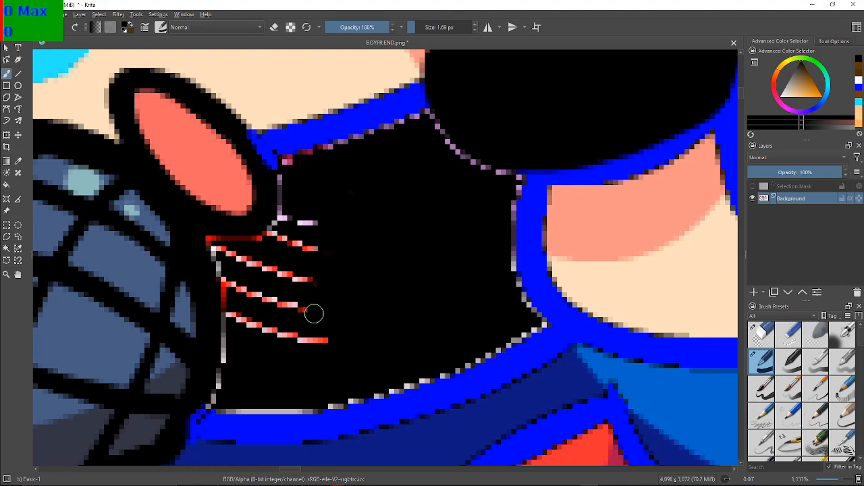
pyautogui.moveTo(298, 286); pyautogui.dragTo(296, 240)
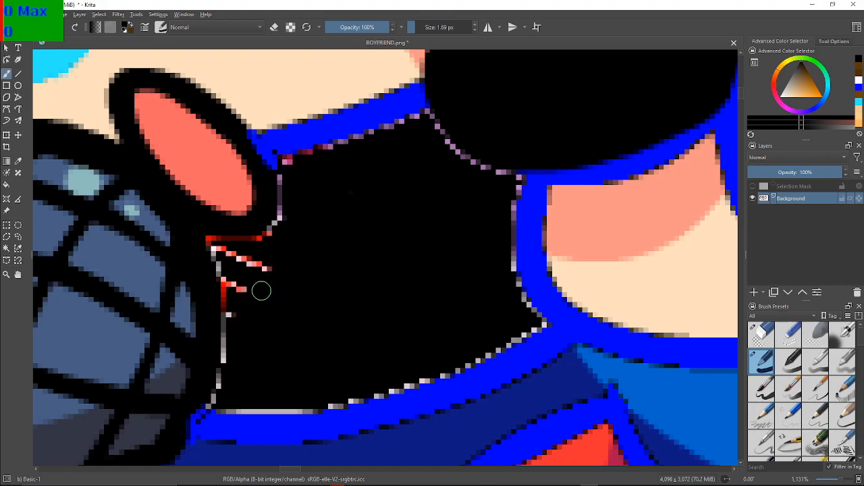
pyautogui.moveTo(225, 273); pyautogui.dragTo(245, 298)
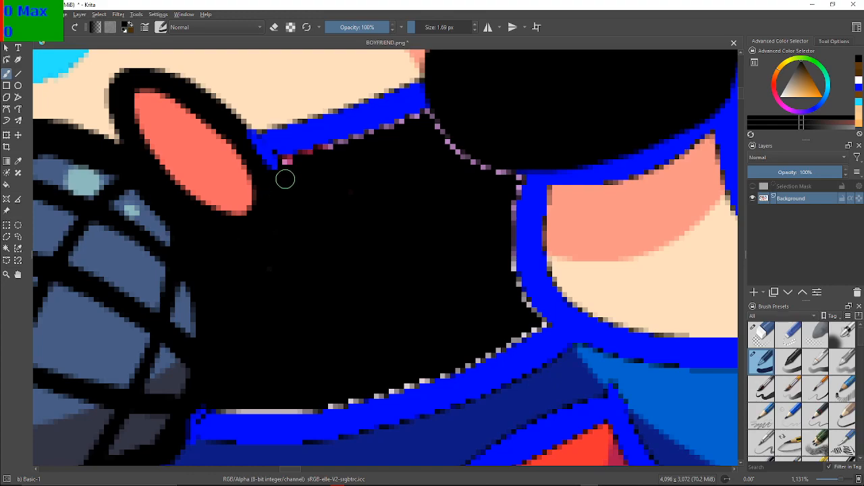
# Set the brush size to 0.01 px and paint the stray black pixel inside the blue jaw outline blue
pyautogui.click(463, 27)
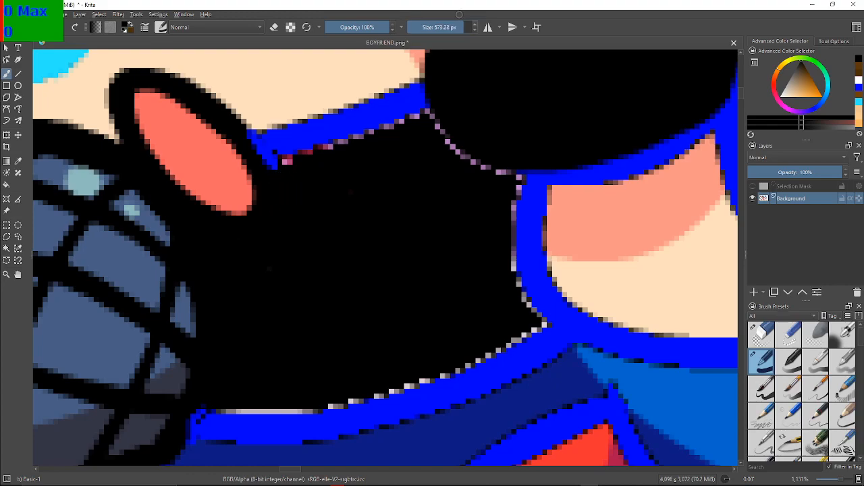
pyautogui.moveTo(464, 27); pyautogui.dragTo(405, 27)
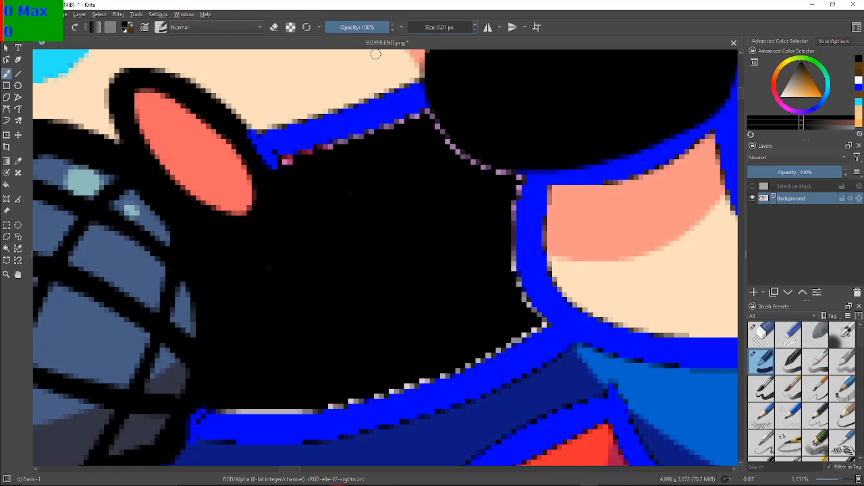
pyautogui.scroll(5, 364, 203)
pyautogui.moveTo(270, 192); pyautogui.dragTo(488, 328)
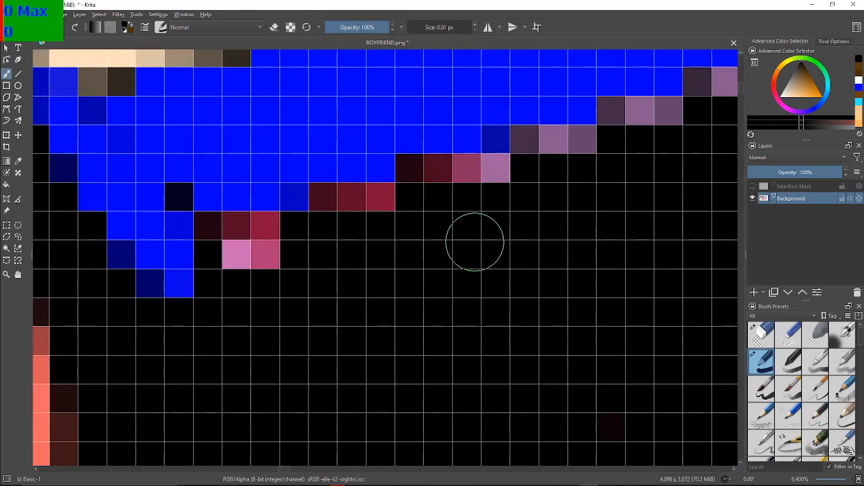
pyautogui.click(859, 87)
pyautogui.moveTo(181, 183); pyautogui.dragTo(176, 190)
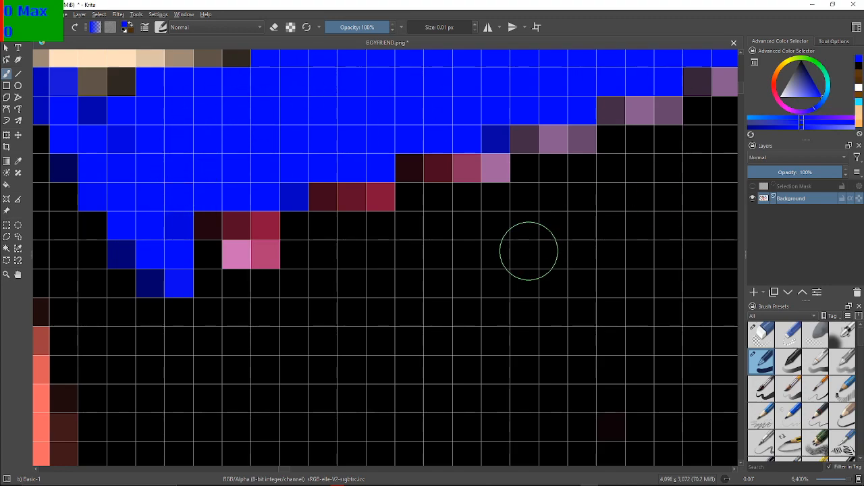
# Paint the pink, crimson and lilac pixels black along the underside of the blue jaw outline and the adjoining black shape's lower curve
pyautogui.moveTo(235, 245); pyautogui.dragTo(258, 237)
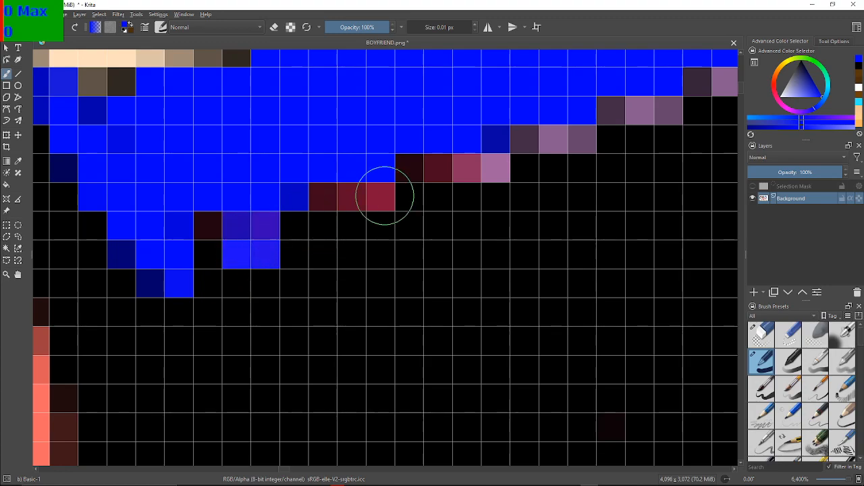
pyautogui.click(859, 66)
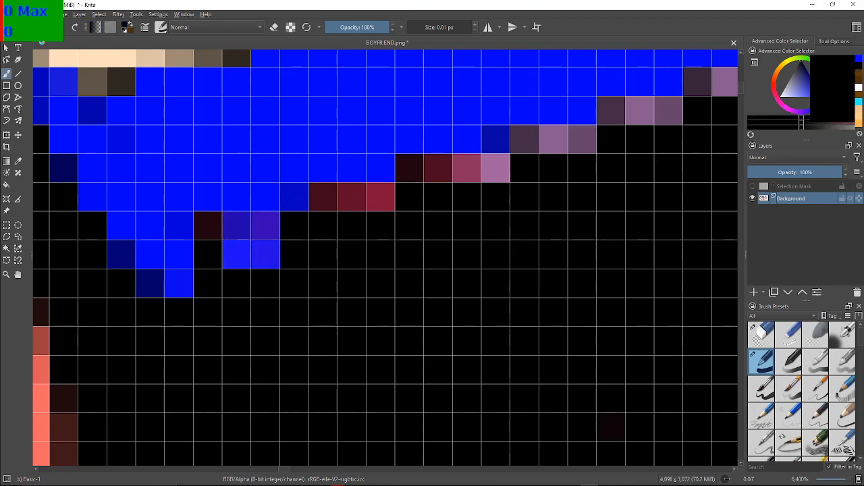
pyautogui.moveTo(247, 255)
pyautogui.mouseDown()
pyautogui.moveTo(243, 239)
pyautogui.moveTo(260, 239)
pyautogui.mouseUp()
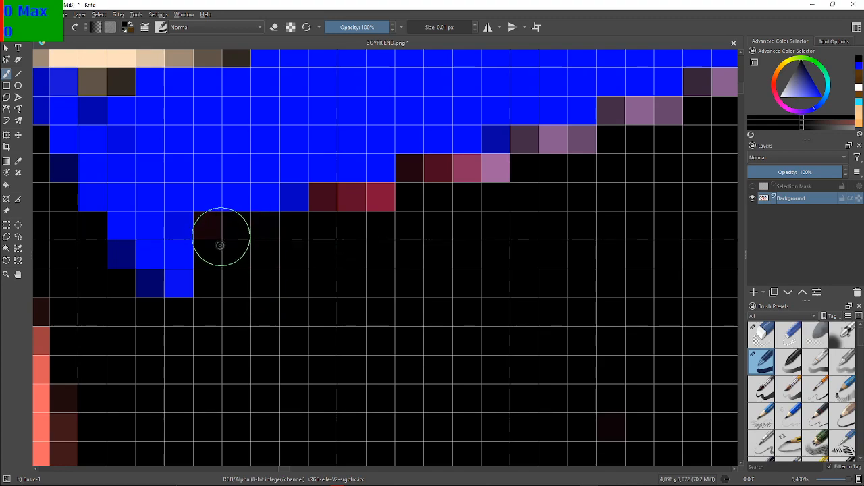
pyautogui.moveTo(318, 206)
pyautogui.mouseDown()
pyautogui.moveTo(451, 177)
pyautogui.moveTo(430, 172)
pyautogui.moveTo(422, 179)
pyautogui.moveTo(531, 159)
pyautogui.moveTo(536, 143)
pyautogui.moveTo(579, 146)
pyautogui.moveTo(130, 270)
pyautogui.moveTo(282, 263)
pyautogui.moveTo(275, 241)
pyautogui.moveTo(204, 248)
pyautogui.moveTo(184, 243)
pyautogui.moveTo(224, 237)
pyautogui.moveTo(195, 242)
pyautogui.moveTo(185, 233)
pyautogui.moveTo(234, 239)
pyautogui.moveTo(268, 198)
pyautogui.moveTo(290, 208)
pyautogui.moveTo(330, 200)
pyautogui.moveTo(351, 176)
pyautogui.moveTo(397, 182)
pyautogui.moveTo(437, 147)
pyautogui.moveTo(522, 122)
pyautogui.moveTo(503, 122)
pyautogui.moveTo(578, 117)
pyautogui.moveTo(586, 89)
pyautogui.moveTo(597, 92)
pyautogui.moveTo(597, 114)
pyautogui.moveTo(639, 119)
pyautogui.moveTo(648, 171)
pyautogui.moveTo(641, 127)
pyautogui.moveTo(662, 155)
pyautogui.moveTo(666, 201)
pyautogui.moveTo(642, 214)
pyautogui.moveTo(586, 200)
pyautogui.moveTo(377, 198)
pyautogui.mouseUp()
pyautogui.scroll(-4, 642, 210)
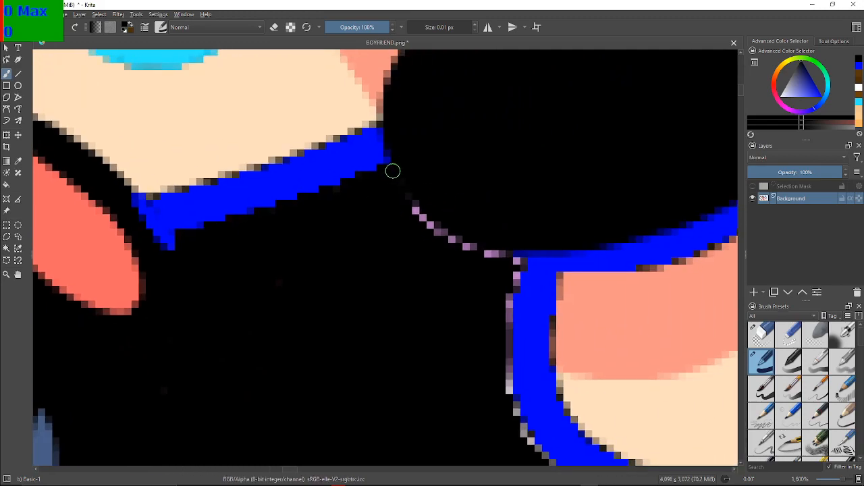
pyautogui.moveTo(409, 173)
pyautogui.mouseDown()
pyautogui.moveTo(414, 207)
pyautogui.moveTo(475, 260)
pyautogui.moveTo(470, 238)
pyautogui.moveTo(467, 260)
pyautogui.mouseUp()
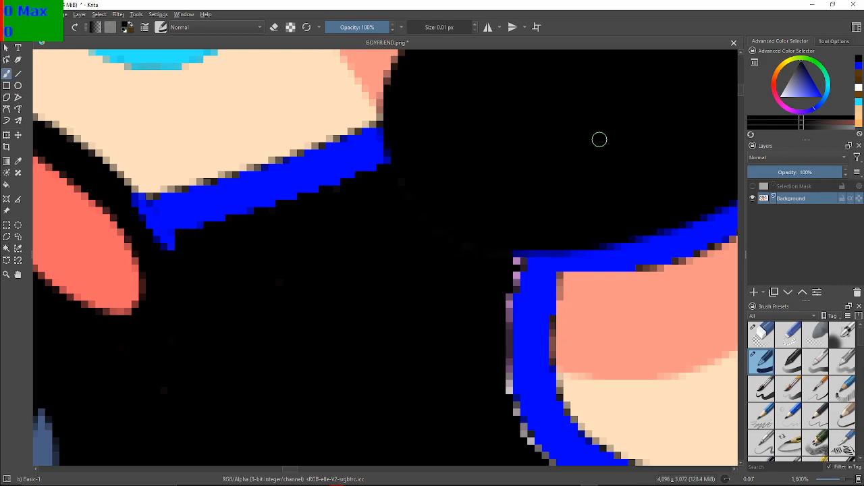
# Paint the lilac and purple pixels down the left edge of the blue neck outline black
pyautogui.scroll(3, 564, 184)
pyautogui.moveTo(425, 306); pyautogui.dragTo(364, 94)
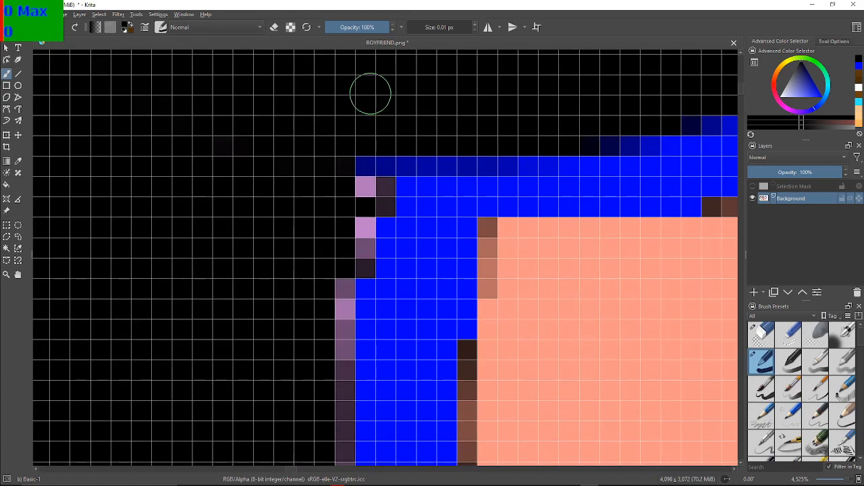
pyautogui.moveTo(360, 203)
pyautogui.mouseDown()
pyautogui.moveTo(365, 191)
pyautogui.moveTo(382, 195)
pyautogui.moveTo(355, 245)
pyautogui.moveTo(356, 236)
pyautogui.moveTo(358, 263)
pyautogui.moveTo(344, 260)
pyautogui.moveTo(345, 360)
pyautogui.moveTo(330, 366)
pyautogui.moveTo(368, 225)
pyautogui.moveTo(380, 237)
pyautogui.moveTo(389, 293)
pyautogui.moveTo(386, 405)
pyautogui.mouseUp()
pyautogui.scroll(-1, 384, 258)
pyautogui.scroll(1, 368, 225)
# Paint the grey and pale pink pixels black along the neck outline's lower left edge and around the shirt's right corner
pyautogui.moveTo(501, 393); pyautogui.dragTo(427, 225)
pyautogui.moveTo(424, 425); pyautogui.dragTo(391, 373)
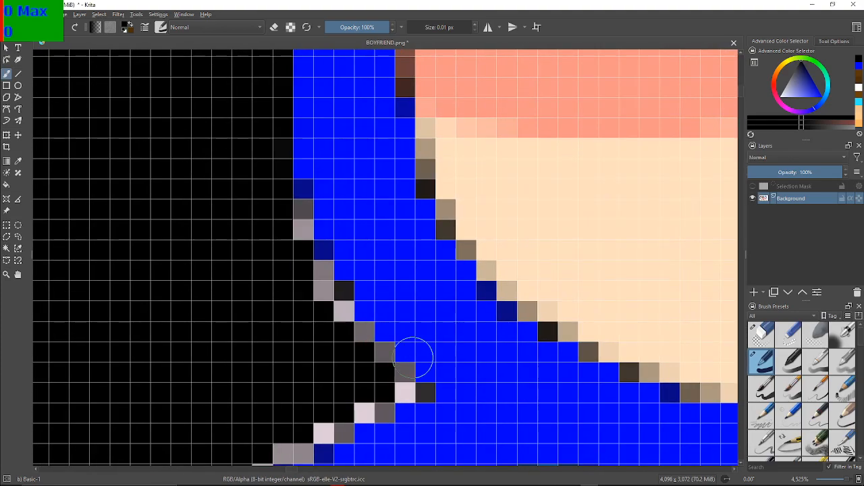
pyautogui.click(295, 217)
pyautogui.moveTo(315, 271)
pyautogui.mouseDown()
pyautogui.moveTo(341, 296)
pyautogui.moveTo(334, 314)
pyautogui.moveTo(354, 349)
pyautogui.moveTo(360, 339)
pyautogui.moveTo(405, 387)
pyautogui.moveTo(392, 387)
pyautogui.moveTo(419, 386)
pyautogui.moveTo(417, 394)
pyautogui.moveTo(384, 391)
pyautogui.moveTo(381, 406)
pyautogui.moveTo(351, 406)
pyautogui.moveTo(347, 421)
pyautogui.mouseUp()
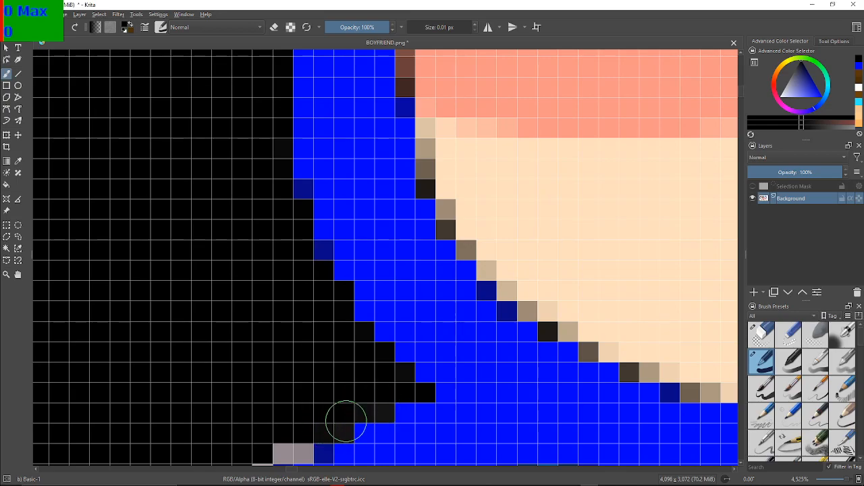
# Paint the grey and pale pink pixels black on the upper stretch of the blue collar outline, leftward from the shirt's corner
pyautogui.moveTo(374, 392); pyautogui.dragTo(477, 258)
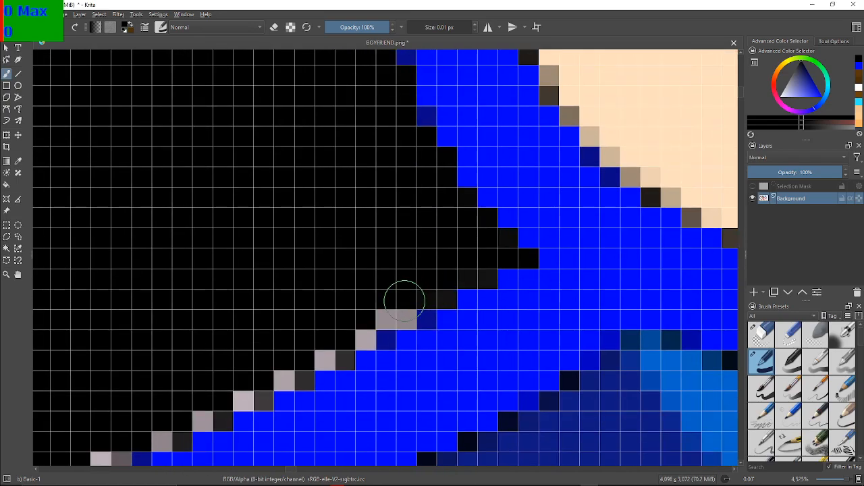
pyautogui.moveTo(369, 313)
pyautogui.mouseDown()
pyautogui.moveTo(403, 319)
pyautogui.moveTo(363, 323)
pyautogui.moveTo(357, 338)
pyautogui.moveTo(319, 352)
pyautogui.moveTo(324, 357)
pyautogui.moveTo(295, 360)
pyautogui.moveTo(289, 376)
pyautogui.moveTo(244, 398)
pyautogui.moveTo(312, 346)
pyautogui.moveTo(336, 340)
pyautogui.mouseUp()
pyautogui.moveTo(312, 274); pyautogui.dragTo(503, 235)
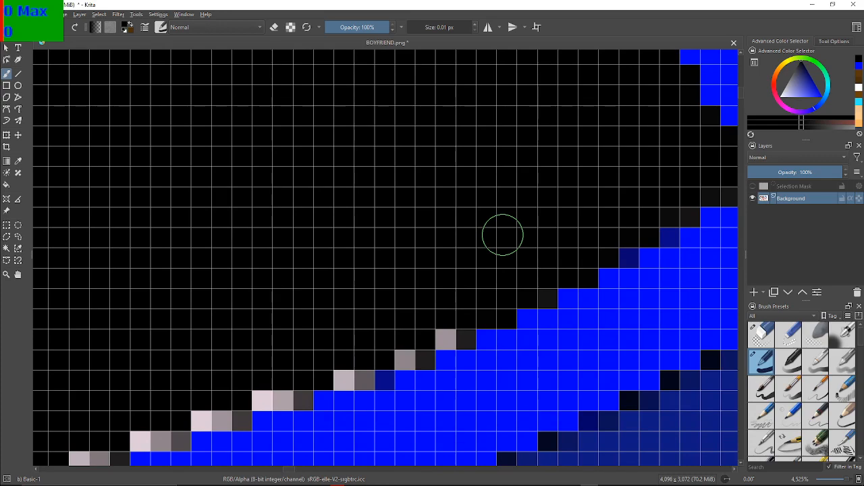
pyautogui.moveTo(455, 329)
pyautogui.mouseDown()
pyautogui.moveTo(413, 350)
pyautogui.moveTo(419, 357)
pyautogui.moveTo(350, 375)
pyautogui.moveTo(357, 380)
pyautogui.moveTo(287, 384)
pyautogui.moveTo(274, 401)
pyautogui.moveTo(242, 395)
pyautogui.moveTo(205, 418)
pyautogui.moveTo(228, 404)
pyautogui.mouseUp()
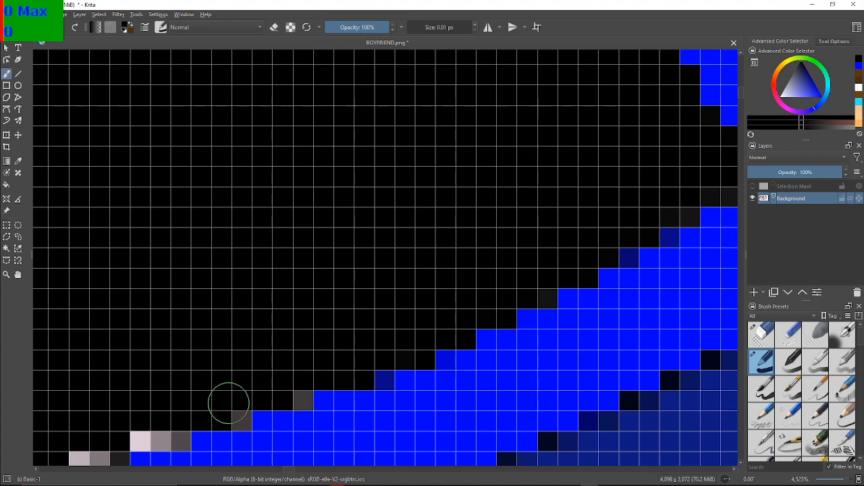
# Paint the next run of grey and pale pink steps along the blue collar outline's upper edge black, toward the microphone
pyautogui.moveTo(105, 456); pyautogui.dragTo(357, 325)
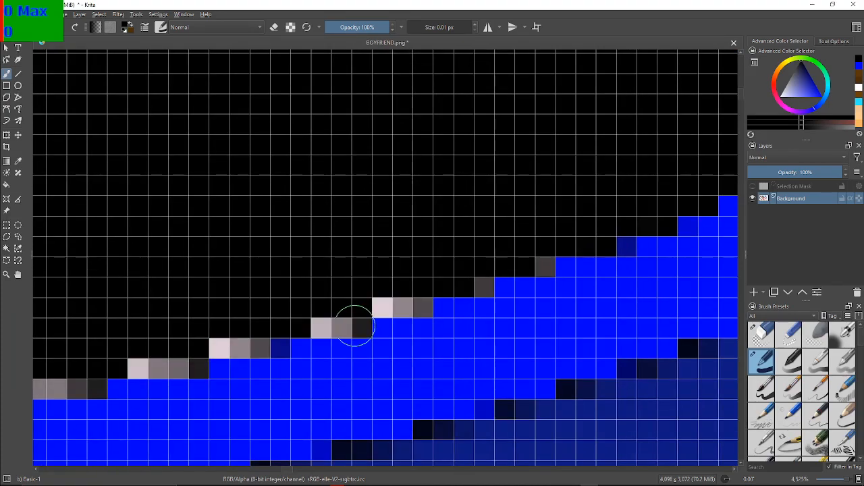
pyautogui.click(543, 265)
pyautogui.moveTo(493, 276)
pyautogui.mouseDown()
pyautogui.moveTo(409, 280)
pyautogui.moveTo(390, 301)
pyautogui.moveTo(415, 305)
pyautogui.mouseUp()
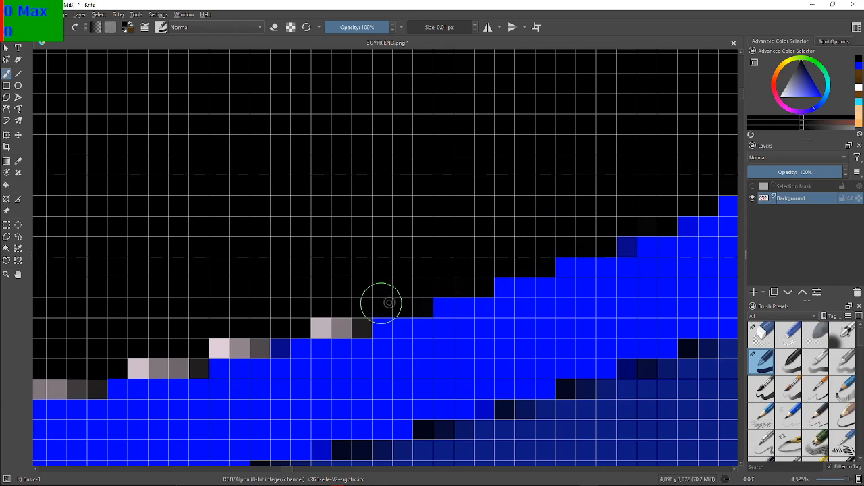
pyautogui.moveTo(324, 325)
pyautogui.mouseDown()
pyautogui.moveTo(351, 318)
pyautogui.moveTo(245, 350)
pyautogui.moveTo(222, 347)
pyautogui.moveTo(251, 340)
pyautogui.mouseUp()
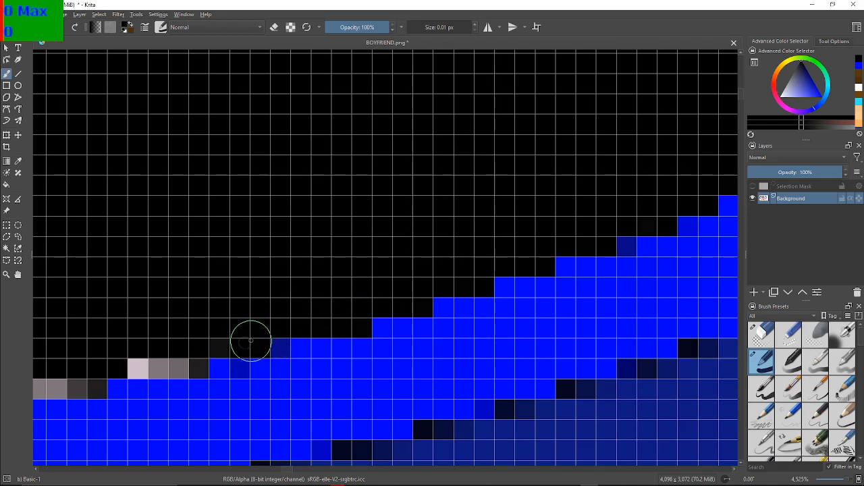
pyautogui.moveTo(183, 352)
pyautogui.mouseDown()
pyautogui.moveTo(142, 366)
pyautogui.moveTo(196, 364)
pyautogui.mouseUp()
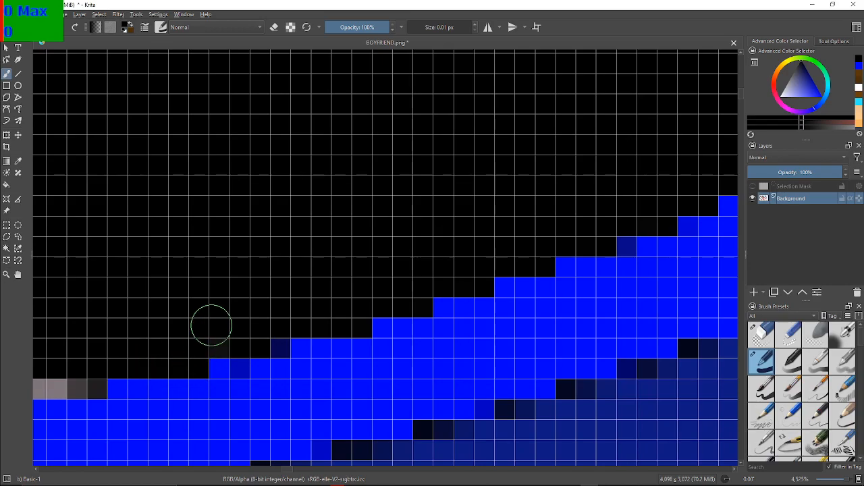
# Paint the remaining row of grey and pale pink pixels on the blue collar outline's upper edge black, toward the microphone
pyautogui.moveTo(209, 323)
pyautogui.mouseDown()
pyautogui.moveTo(474, 294)
pyautogui.moveTo(507, 280)
pyautogui.moveTo(709, 322)
pyautogui.mouseUp()
pyautogui.moveTo(443, 337); pyautogui.dragTo(393, 297)
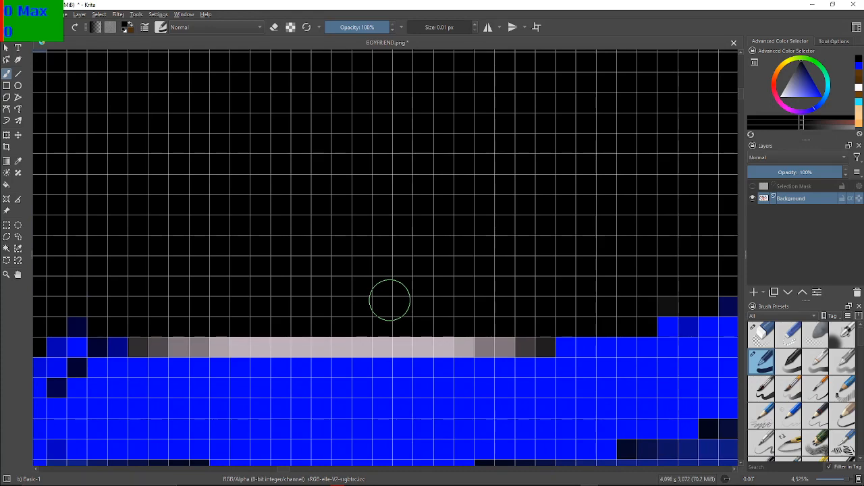
pyautogui.moveTo(547, 349)
pyautogui.mouseDown()
pyautogui.moveTo(531, 341)
pyautogui.moveTo(379, 349)
pyautogui.moveTo(145, 342)
pyautogui.mouseUp()
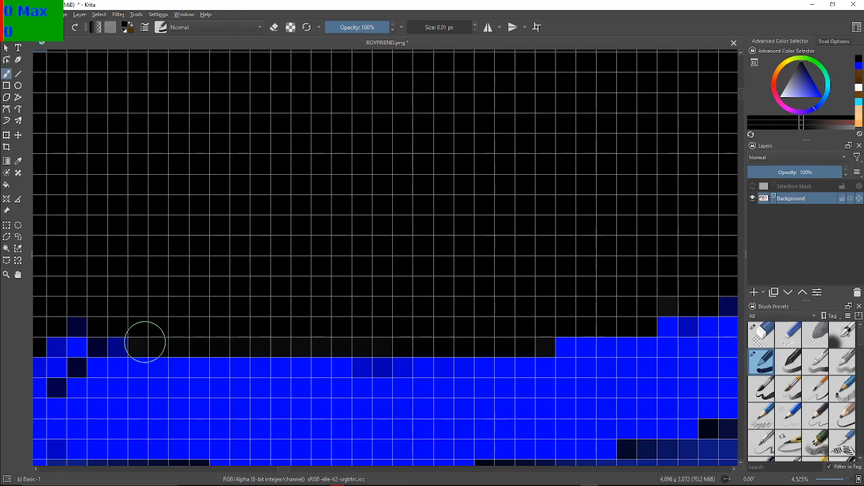
# Paint the stray blue pixels sticking up from the end of the collar outline beside the microphone black
pyautogui.moveTo(233, 281); pyautogui.dragTo(391, 254)
pyautogui.scroll(-4, 462, 289)
pyautogui.scroll(-1, 462, 289)
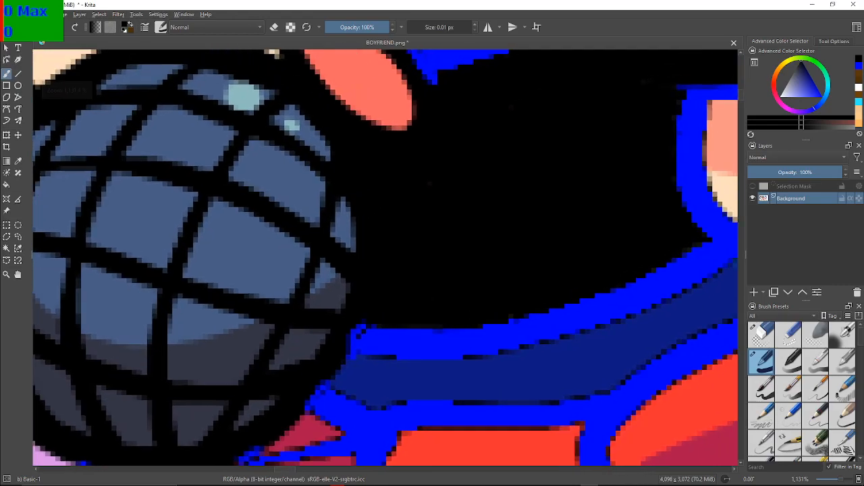
pyautogui.scroll(5, 391, 318)
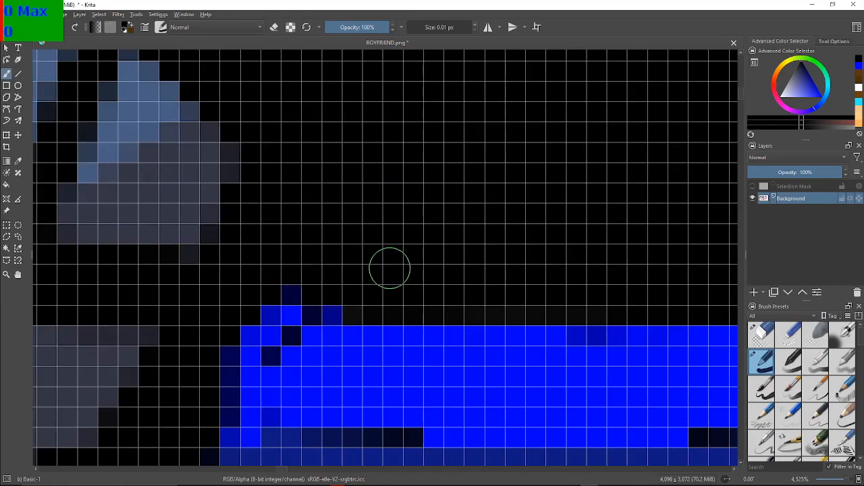
pyautogui.moveTo(280, 286)
pyautogui.mouseDown()
pyautogui.moveTo(338, 311)
pyautogui.moveTo(269, 305)
pyautogui.moveTo(293, 310)
pyautogui.mouseUp()
pyautogui.scroll(-6, 292, 310)
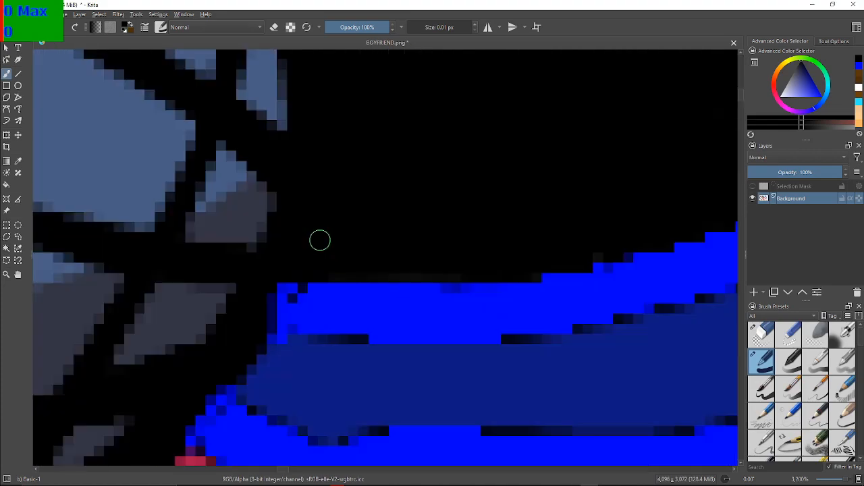
# Examine the blackened shirt, the collar outline and the shoes of the recolored sprite for areas still needing color changes
pyautogui.scroll(2, 191, 314)
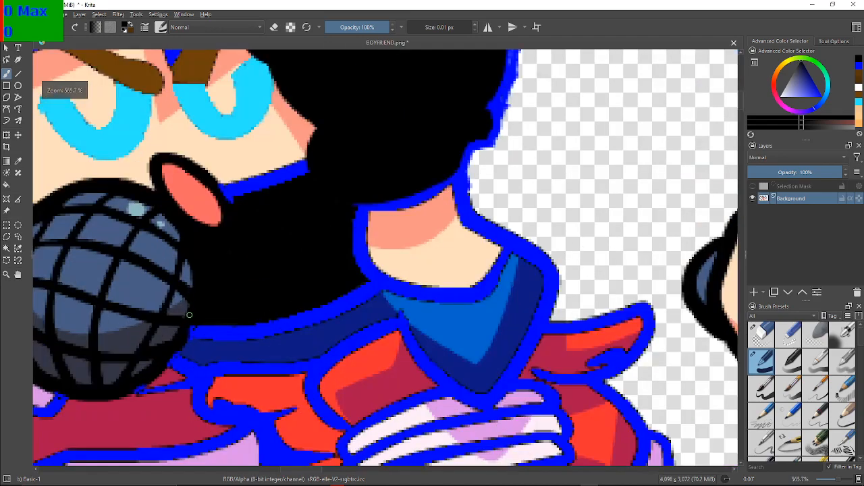
pyautogui.moveTo(272, 271); pyautogui.dragTo(286, 310)
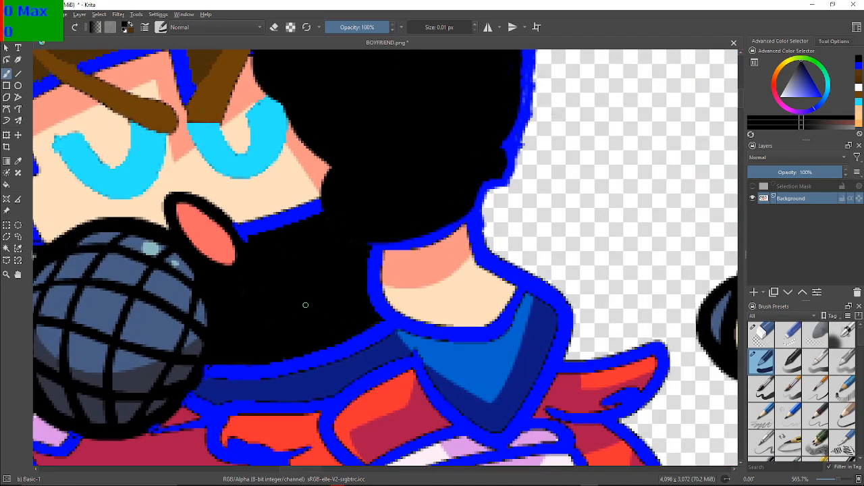
pyautogui.scroll(-3, 305, 304)
pyautogui.scroll(2, 299, 303)
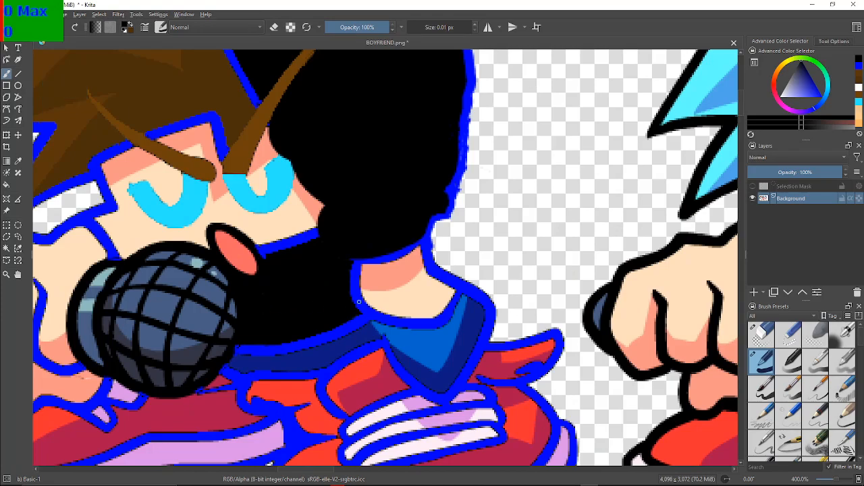
pyautogui.scroll(-3, 359, 301)
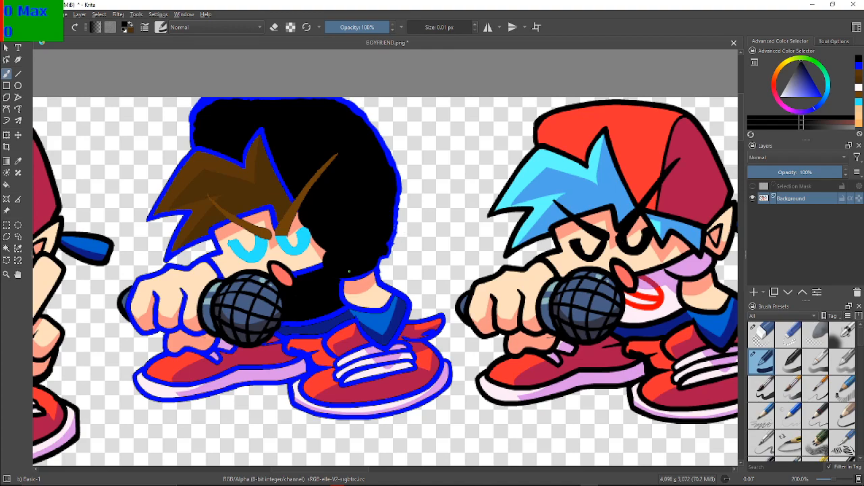
pyautogui.press('F2')
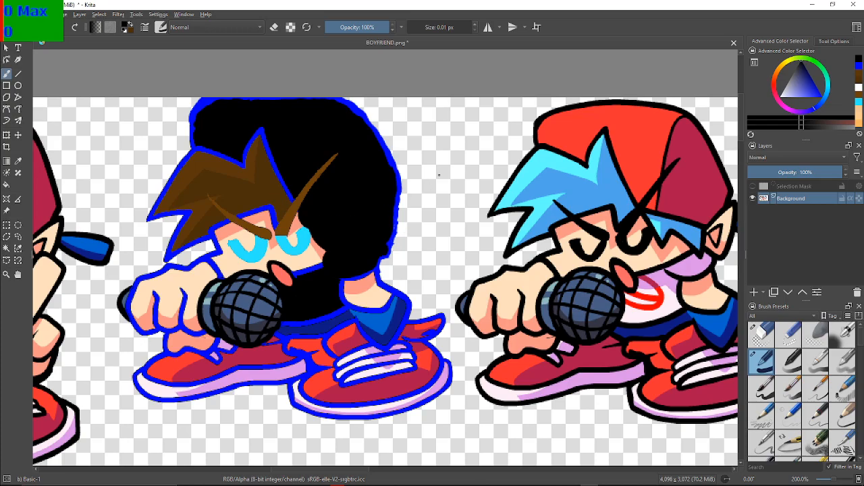
pyautogui.moveTo(439, 175); pyautogui.dragTo(476, 146)
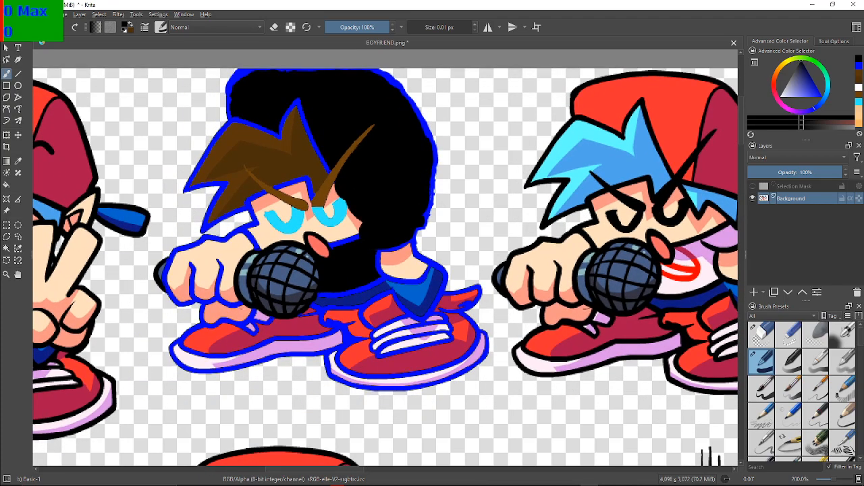
pyautogui.scroll(1, 345, 283)
pyautogui.moveTo(337, 283); pyautogui.dragTo(397, 208)
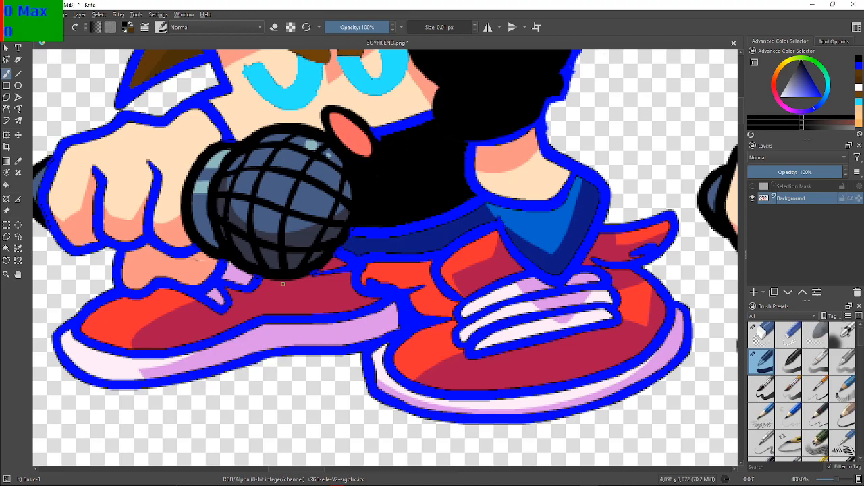
pyautogui.press('F2')
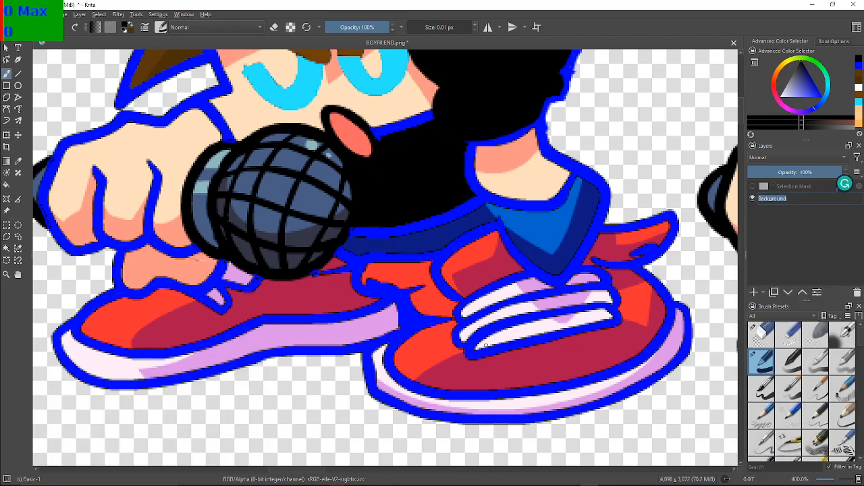
pyautogui.click(593, 203)
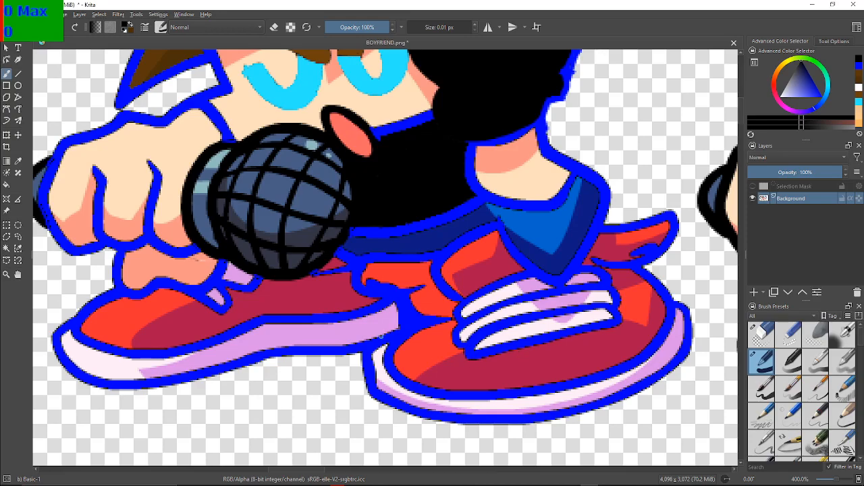
# Fill the small dark red area beside the microphone and the dark red part of the left shoe with black
pyautogui.moveTo(380, 335); pyautogui.dragTo(440, 339)
pyautogui.scroll(5, 453, 344)
pyautogui.scroll(-3, 451, 345)
pyautogui.scroll(-2, 417, 278)
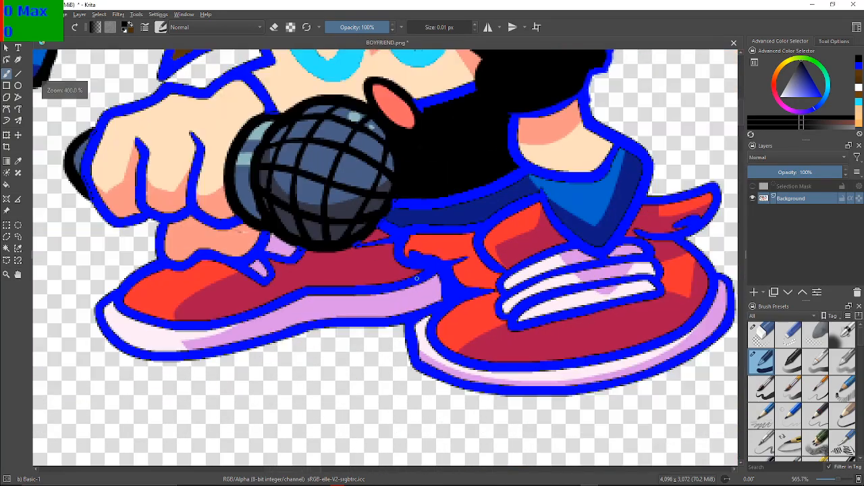
pyautogui.scroll(4, 416, 278)
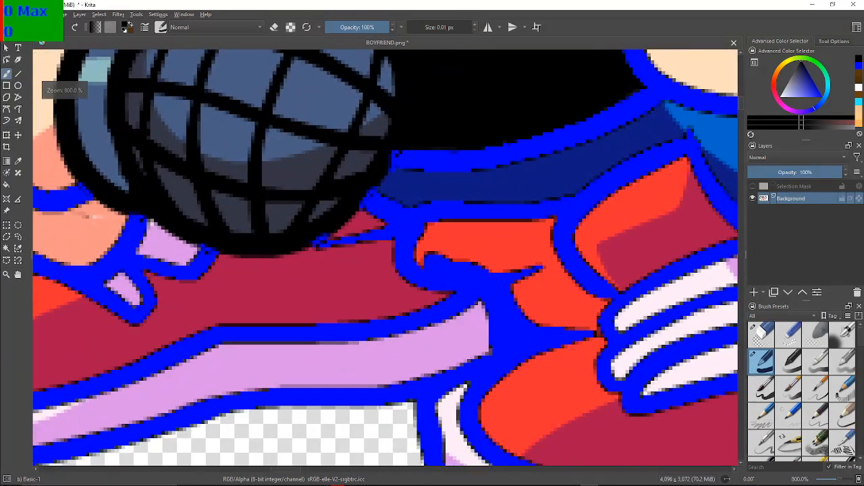
pyautogui.scroll(-3, 397, 276)
pyautogui.scroll(2, 397, 277)
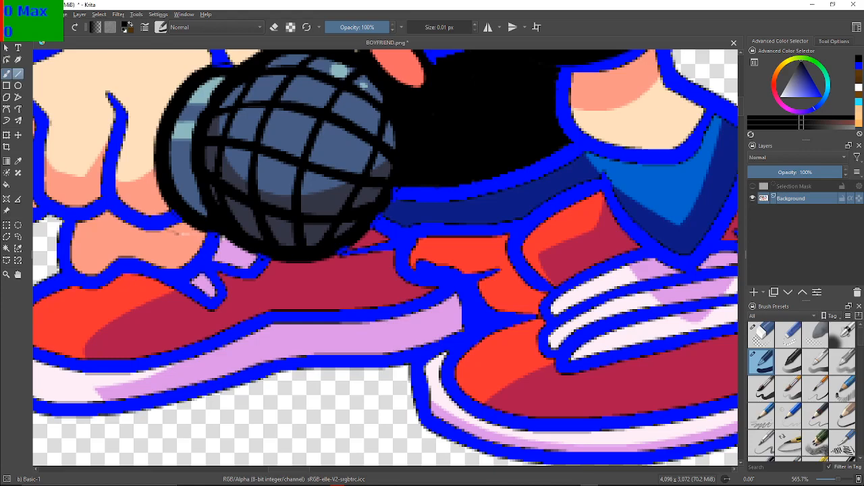
pyautogui.click(6, 172)
pyautogui.click(6, 185)
pyautogui.click(373, 238)
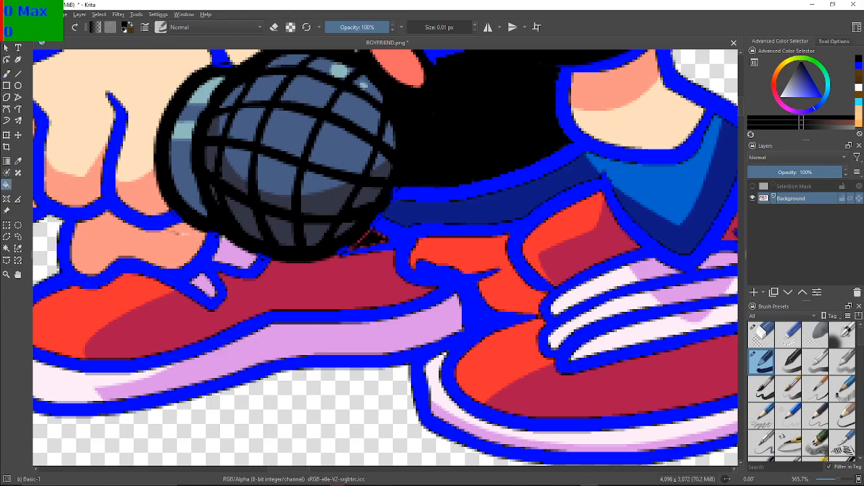
pyautogui.click(350, 278)
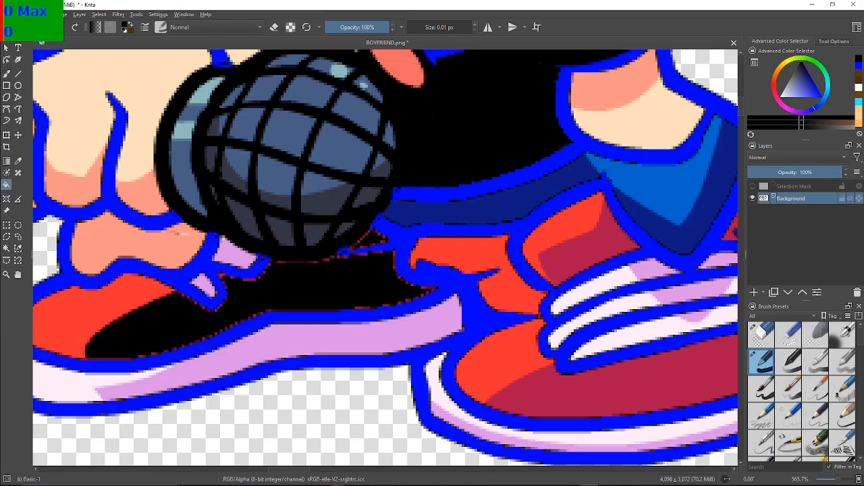
# Fill the left shoe's two lilac lace pieces, bright red toe and pale and lilac sole sections with black
pyautogui.click(233, 251)
pyautogui.click(205, 287)
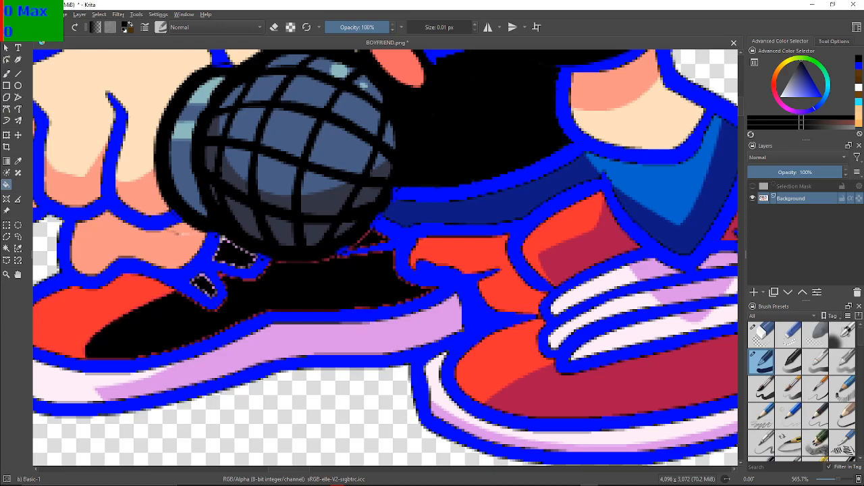
pyautogui.click(108, 304)
pyautogui.moveTo(432, 270); pyautogui.dragTo(459, 212)
pyautogui.click(317, 280)
pyautogui.click(74, 321)
# Fill the bright and dark red upper areas between the two shoes, beside the blue trouser cuff, with black
pyautogui.moveTo(270, 284)
pyautogui.mouseDown()
pyautogui.moveTo(501, 277)
pyautogui.moveTo(317, 277)
pyautogui.moveTo(159, 301)
pyautogui.mouseUp()
pyautogui.click(474, 189)
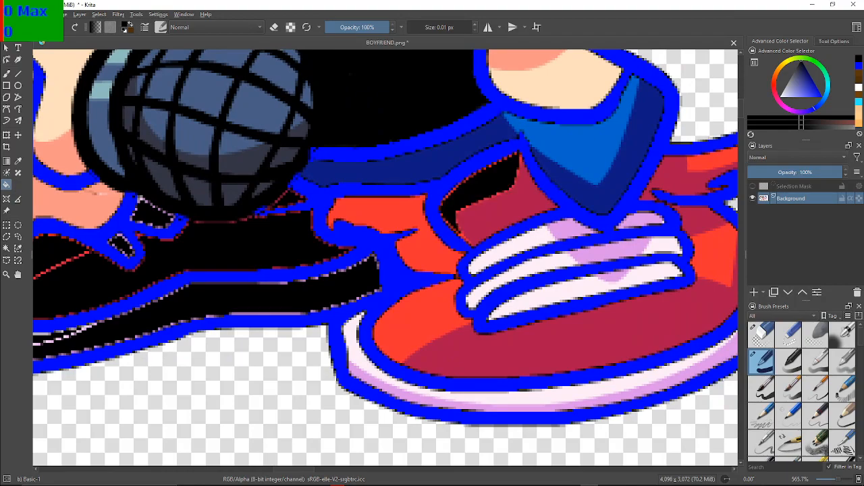
pyautogui.click(505, 209)
pyautogui.click(407, 218)
# Fill the bright and dark red areas of the right shoe's toe, side and rear flap with black
pyautogui.moveTo(263, 211); pyautogui.dragTo(135, 185)
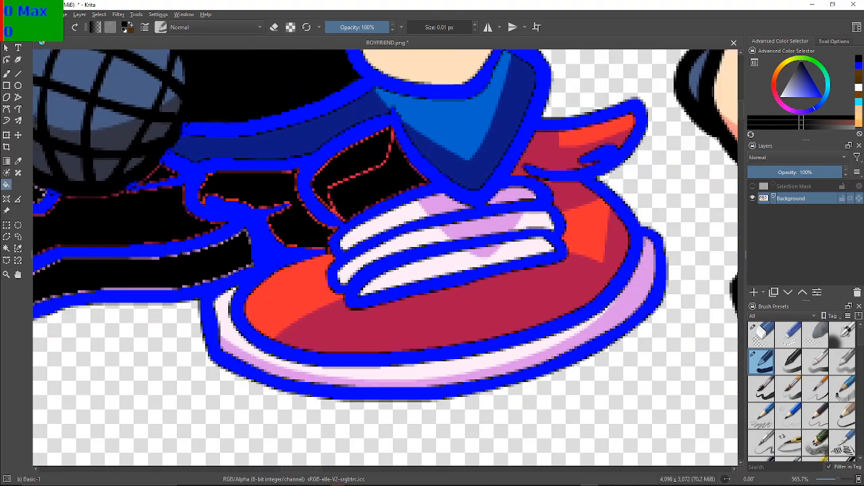
pyautogui.click(295, 294)
pyautogui.click(418, 312)
pyautogui.moveTo(459, 304); pyautogui.dragTo(380, 305)
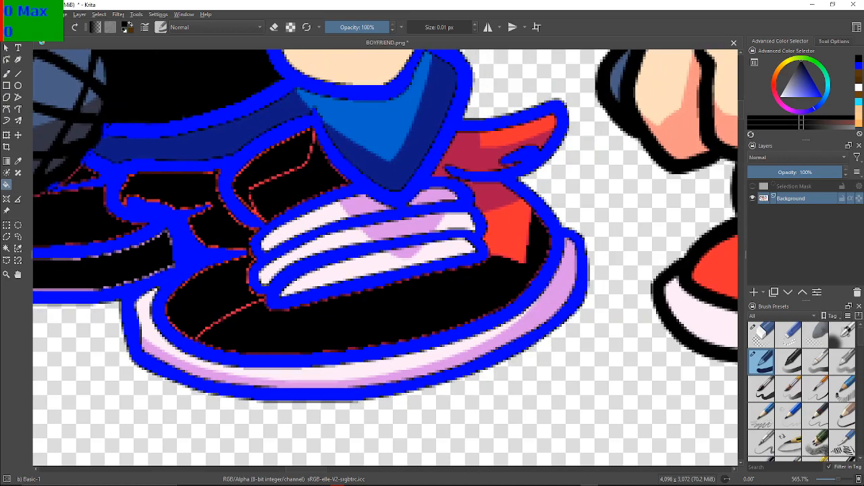
pyautogui.click(506, 233)
pyautogui.click(496, 195)
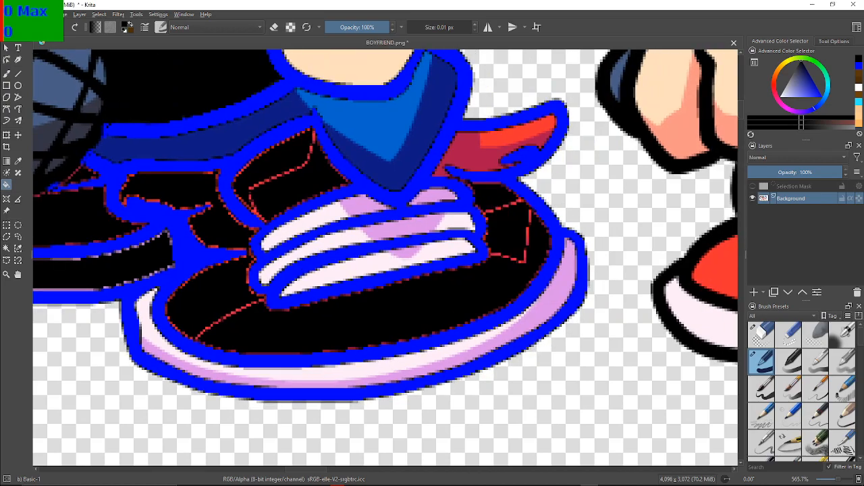
pyautogui.click(474, 156)
pyautogui.click(518, 133)
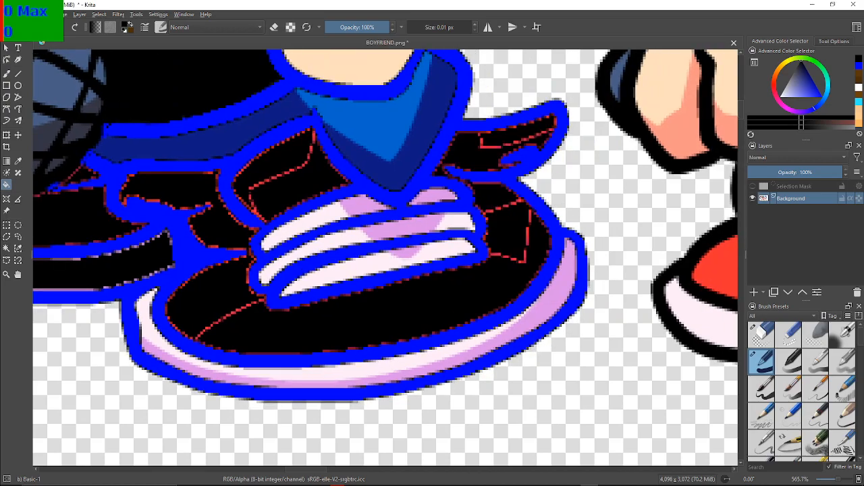
# Fill the white and lilac sections of the right shoe's laces and sole with black
pyautogui.click(308, 217)
pyautogui.click(346, 206)
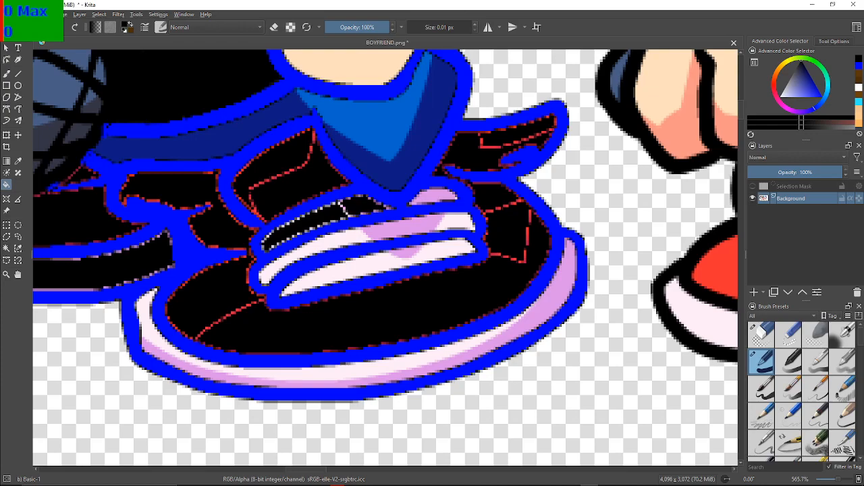
pyautogui.click(435, 197)
pyautogui.click(456, 221)
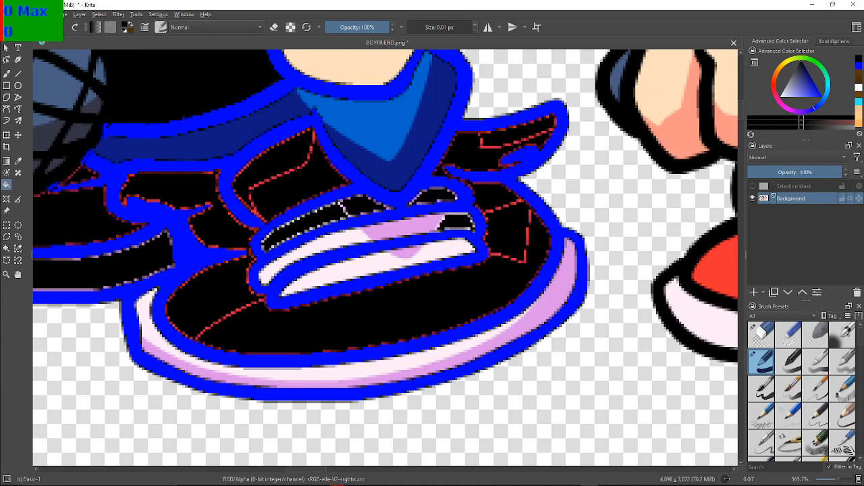
pyautogui.click(405, 230)
pyautogui.click(363, 234)
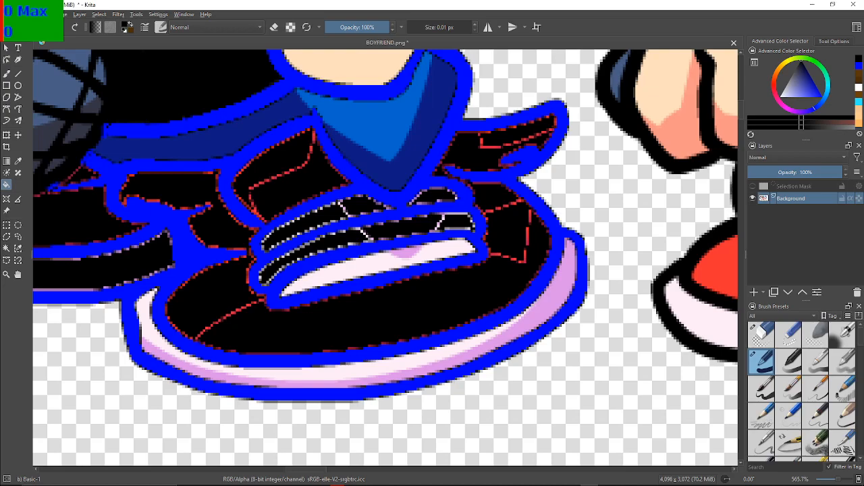
pyautogui.click(378, 273)
pyautogui.click(405, 253)
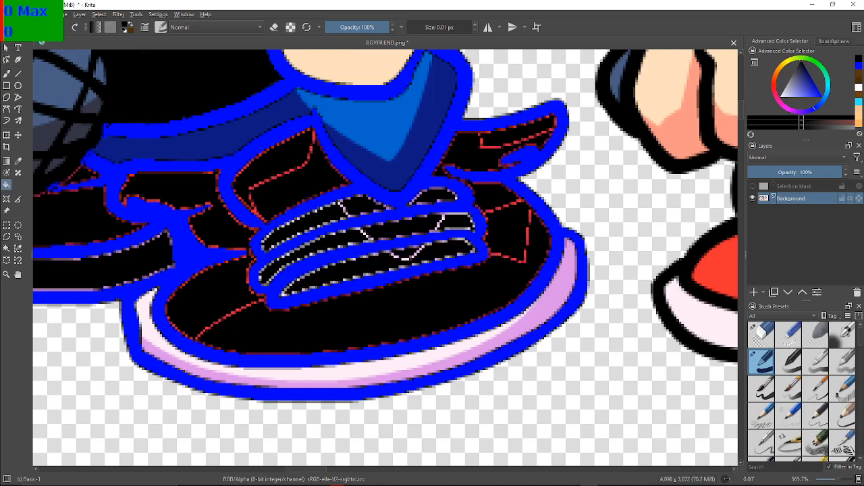
pyautogui.click(283, 358)
pyautogui.click(406, 368)
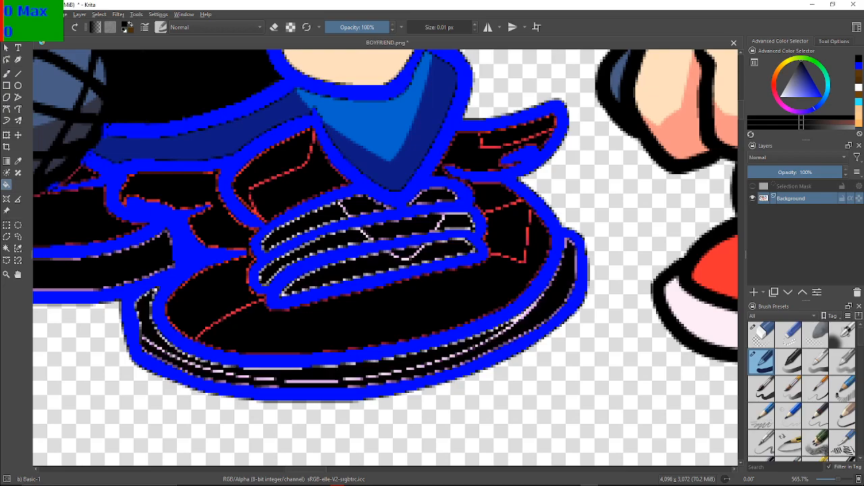
# Set the brush size to 0.08 px and paint the red and lilac shading lines across the left shoe's toe and sole black
pyautogui.moveTo(62, 290); pyautogui.dragTo(644, 338)
pyautogui.scroll(2, 460, 304)
pyautogui.scroll(-1, 483, 307)
pyautogui.scroll(1, 482, 307)
pyautogui.scroll(-1, 483, 307)
pyautogui.scroll(1, 317, 308)
pyautogui.scroll(-1, 317, 307)
pyautogui.scroll(1, 317, 308)
pyautogui.click(6, 73)
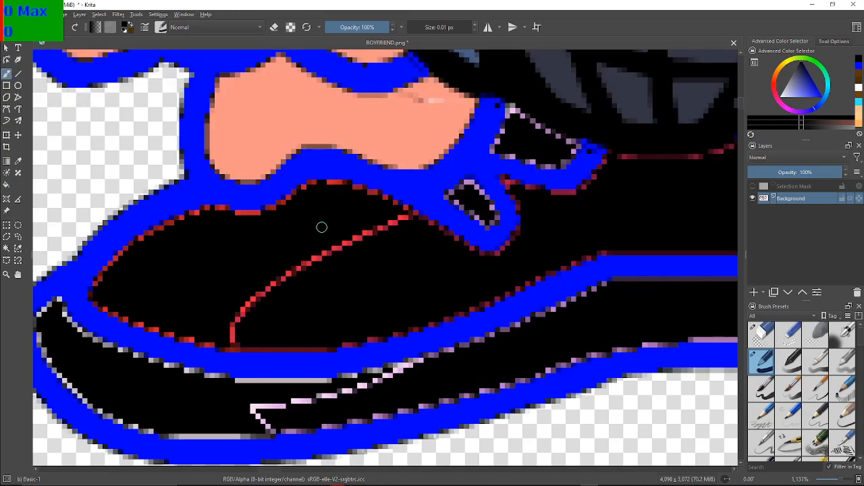
pyautogui.moveTo(408, 27); pyautogui.dragTo(409, 27)
pyautogui.moveTo(390, 236)
pyautogui.mouseDown()
pyautogui.moveTo(407, 221)
pyautogui.moveTo(382, 239)
pyautogui.moveTo(381, 230)
pyautogui.moveTo(356, 242)
pyautogui.moveTo(368, 224)
pyautogui.moveTo(331, 257)
pyautogui.moveTo(340, 236)
pyautogui.moveTo(329, 255)
pyautogui.moveTo(347, 234)
pyautogui.moveTo(312, 270)
pyautogui.moveTo(335, 229)
pyautogui.moveTo(305, 268)
pyautogui.moveTo(332, 246)
pyautogui.moveTo(321, 256)
pyautogui.moveTo(285, 281)
pyautogui.moveTo(296, 259)
pyautogui.moveTo(259, 298)
pyautogui.moveTo(279, 267)
pyautogui.moveTo(233, 334)
pyautogui.mouseUp()
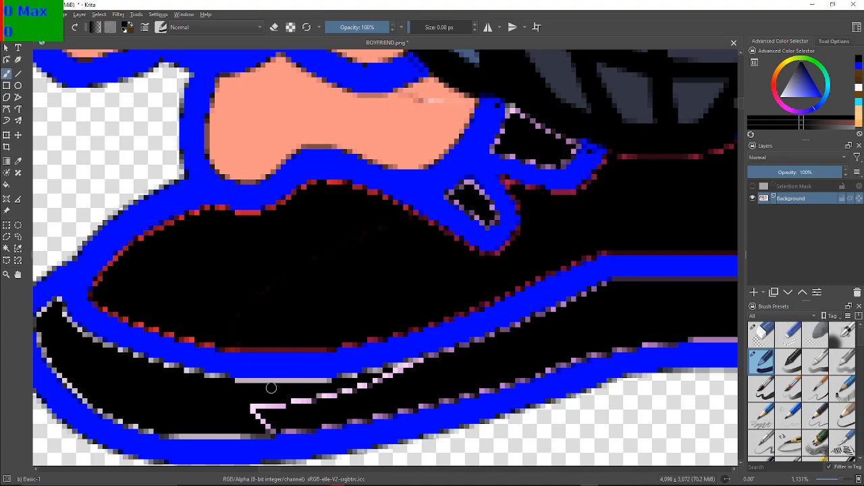
pyautogui.moveTo(250, 401)
pyautogui.mouseDown()
pyautogui.moveTo(270, 425)
pyautogui.moveTo(258, 413)
pyautogui.moveTo(252, 422)
pyautogui.moveTo(263, 401)
pyautogui.moveTo(250, 420)
pyautogui.moveTo(261, 402)
pyautogui.moveTo(269, 412)
pyautogui.moveTo(285, 407)
pyautogui.moveTo(283, 415)
pyautogui.moveTo(303, 394)
pyautogui.moveTo(298, 412)
pyautogui.moveTo(326, 393)
pyautogui.moveTo(295, 409)
pyautogui.moveTo(277, 406)
pyautogui.moveTo(283, 395)
pyautogui.moveTo(298, 403)
pyautogui.moveTo(281, 407)
pyautogui.moveTo(324, 402)
pyautogui.moveTo(213, 418)
pyautogui.moveTo(287, 412)
pyautogui.moveTo(278, 418)
pyautogui.moveTo(287, 398)
pyautogui.moveTo(333, 398)
pyautogui.moveTo(327, 405)
pyautogui.moveTo(333, 392)
pyautogui.moveTo(243, 406)
pyautogui.moveTo(337, 395)
pyautogui.moveTo(372, 384)
pyautogui.moveTo(325, 396)
pyautogui.moveTo(425, 360)
pyautogui.mouseUp()
# Paint the bright red shading line inside the right shoe's upper panel, beside the blue trouser cuff, black
pyautogui.moveTo(591, 240)
pyautogui.mouseDown()
pyautogui.moveTo(550, 268)
pyautogui.moveTo(353, 272)
pyautogui.mouseUp()
pyautogui.moveTo(661, 279); pyautogui.dragTo(488, 293)
pyautogui.moveTo(614, 252); pyautogui.dragTo(459, 189)
pyautogui.moveTo(592, 170); pyautogui.dragTo(491, 200)
pyautogui.moveTo(688, 330); pyautogui.dragTo(536, 426)
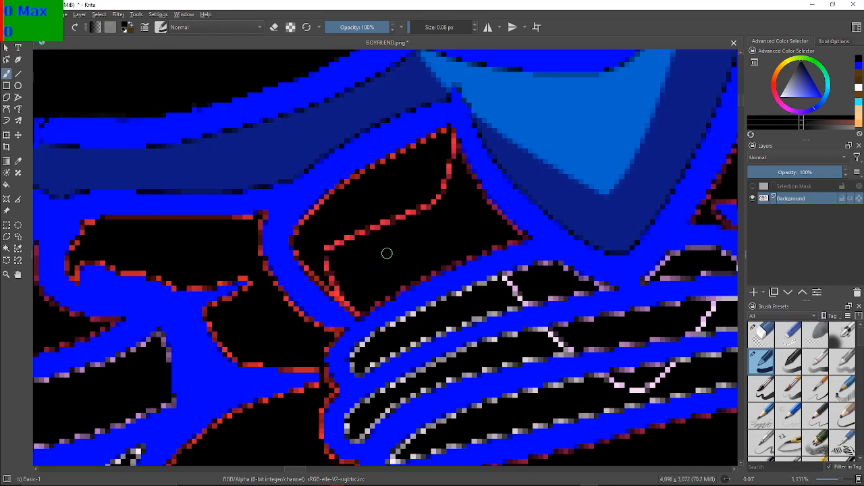
pyautogui.moveTo(443, 179)
pyautogui.mouseDown()
pyautogui.moveTo(426, 202)
pyautogui.moveTo(444, 191)
pyautogui.moveTo(374, 231)
pyautogui.moveTo(401, 210)
pyautogui.moveTo(402, 225)
pyautogui.moveTo(386, 215)
pyautogui.moveTo(339, 237)
pyautogui.moveTo(322, 257)
pyautogui.moveTo(367, 221)
pyautogui.moveTo(328, 258)
pyautogui.moveTo(325, 242)
pyautogui.moveTo(337, 294)
pyautogui.mouseUp()
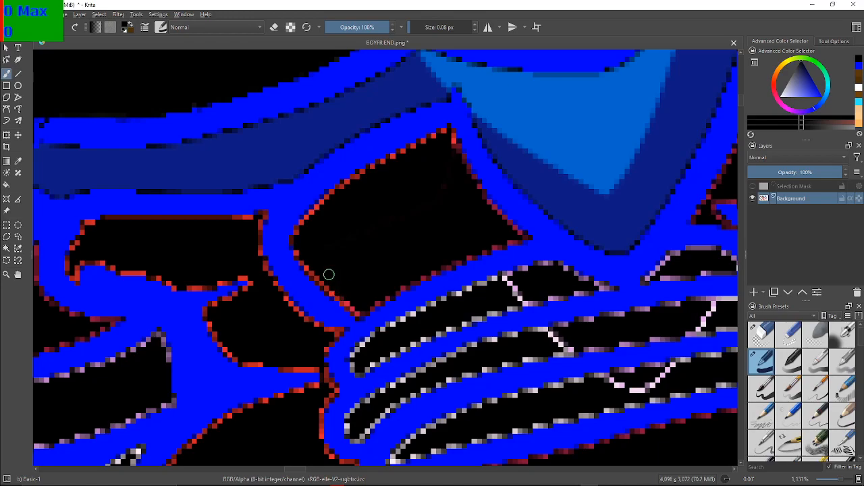
pyautogui.moveTo(592, 324); pyautogui.dragTo(323, 263)
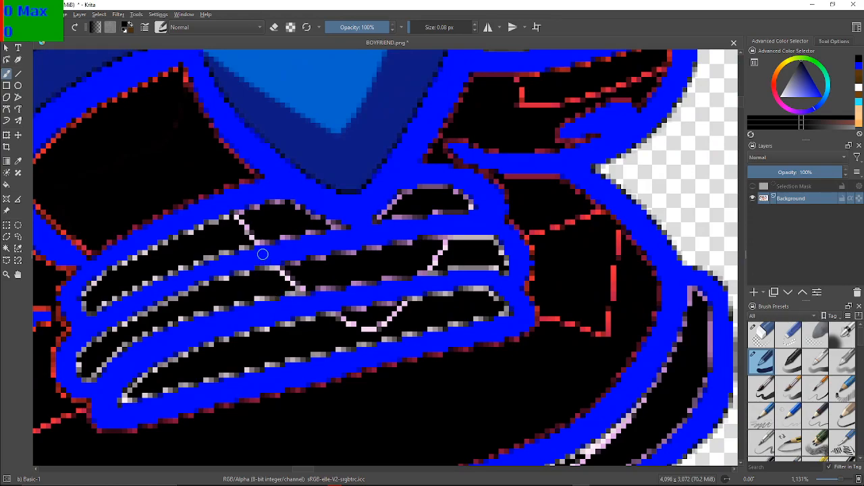
# Paint the lilac shading lines crossing the right shoe's lace bands black
pyautogui.moveTo(252, 230)
pyautogui.mouseDown()
pyautogui.moveTo(239, 220)
pyautogui.moveTo(245, 226)
pyautogui.mouseUp()
pyautogui.moveTo(289, 278)
pyautogui.mouseDown()
pyautogui.moveTo(282, 272)
pyautogui.moveTo(296, 276)
pyautogui.moveTo(287, 286)
pyautogui.moveTo(299, 286)
pyautogui.mouseUp()
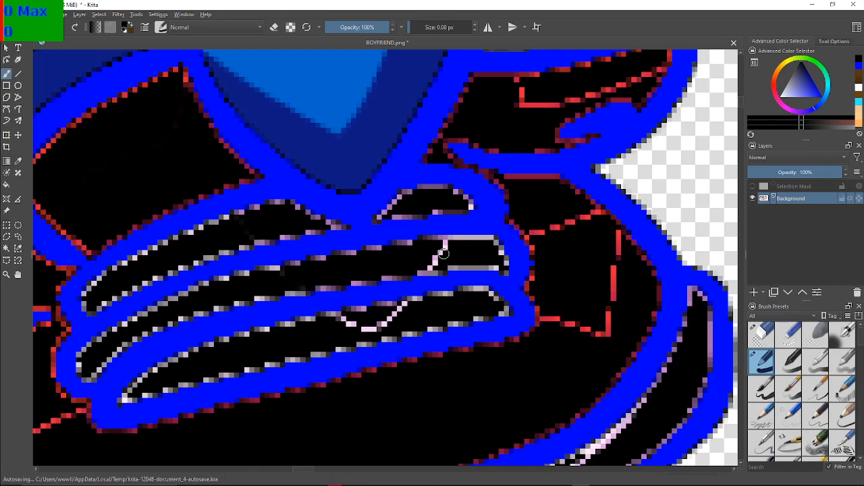
pyautogui.moveTo(443, 244); pyautogui.dragTo(430, 265)
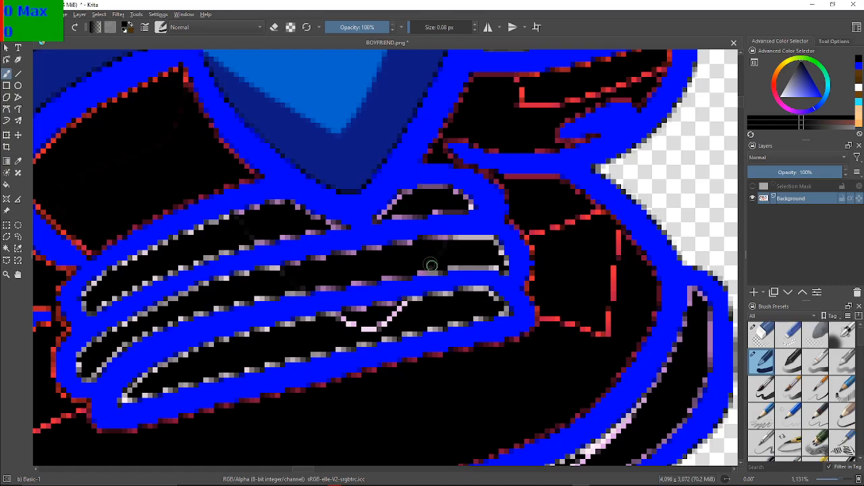
pyautogui.moveTo(407, 307)
pyautogui.mouseDown()
pyautogui.moveTo(368, 327)
pyautogui.moveTo(388, 318)
pyautogui.mouseUp()
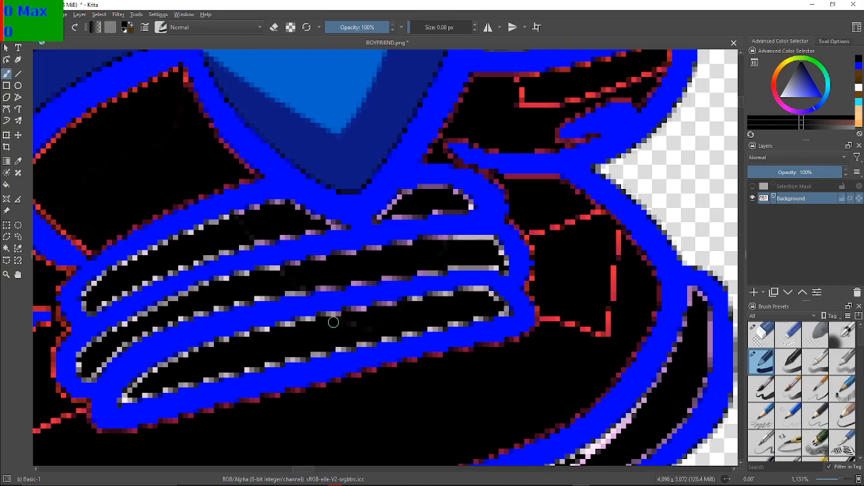
# Paint the bright red shading lines across the right shoe's toe and on its side panel beyond the laces black
pyautogui.moveTo(327, 300); pyautogui.dragTo(600, 199)
pyautogui.moveTo(324, 195); pyautogui.dragTo(392, 194)
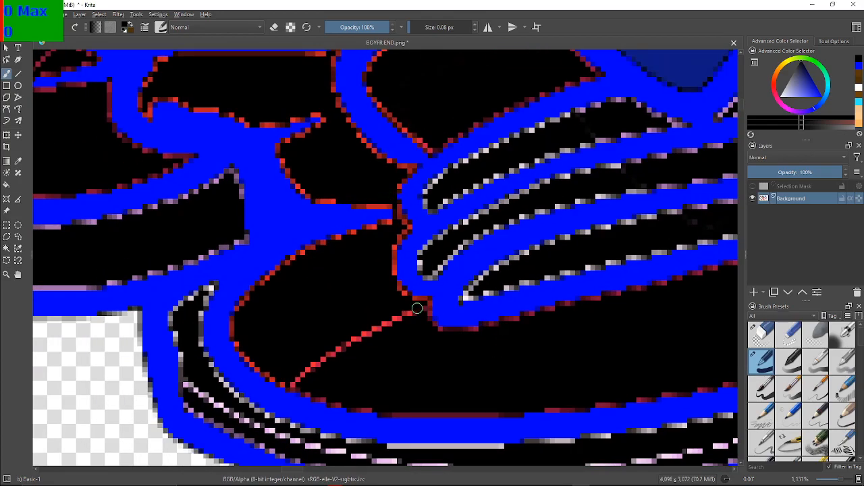
pyautogui.moveTo(407, 314)
pyautogui.mouseDown()
pyautogui.moveTo(385, 325)
pyautogui.moveTo(393, 312)
pyautogui.moveTo(317, 370)
pyautogui.moveTo(307, 370)
pyautogui.moveTo(314, 360)
pyautogui.moveTo(297, 379)
pyautogui.mouseUp()
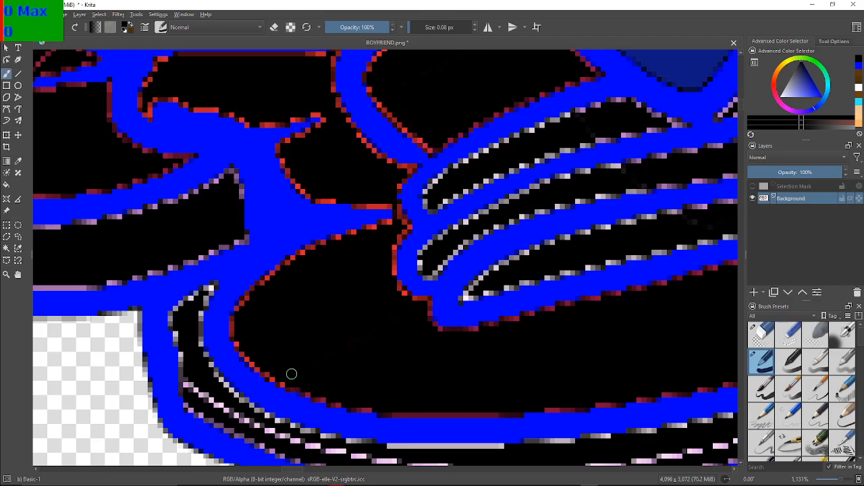
pyautogui.moveTo(559, 331); pyautogui.dragTo(260, 306)
pyautogui.moveTo(602, 184)
pyautogui.mouseDown()
pyautogui.moveTo(312, 268)
pyautogui.moveTo(308, 299)
pyautogui.moveTo(295, 303)
pyautogui.moveTo(295, 295)
pyautogui.moveTo(322, 303)
pyautogui.moveTo(324, 325)
pyautogui.moveTo(352, 320)
pyautogui.mouseUp()
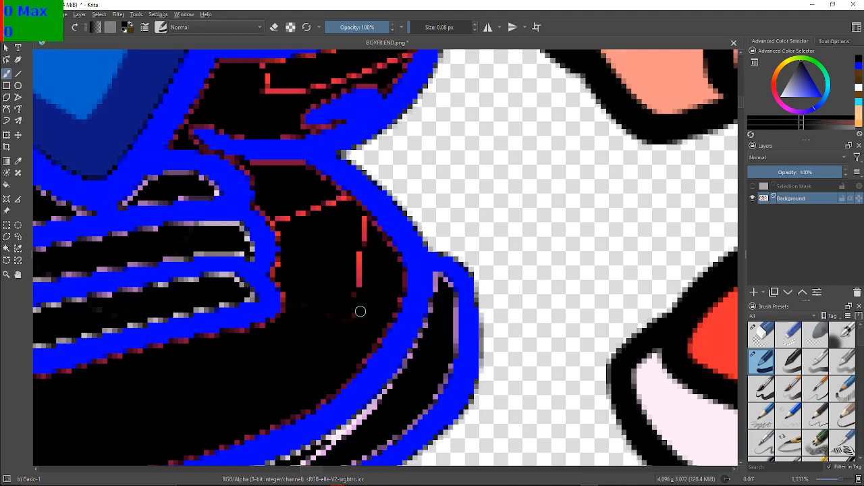
pyautogui.moveTo(359, 287)
pyautogui.mouseDown()
pyautogui.moveTo(359, 288)
pyautogui.moveTo(362, 223)
pyautogui.mouseUp()
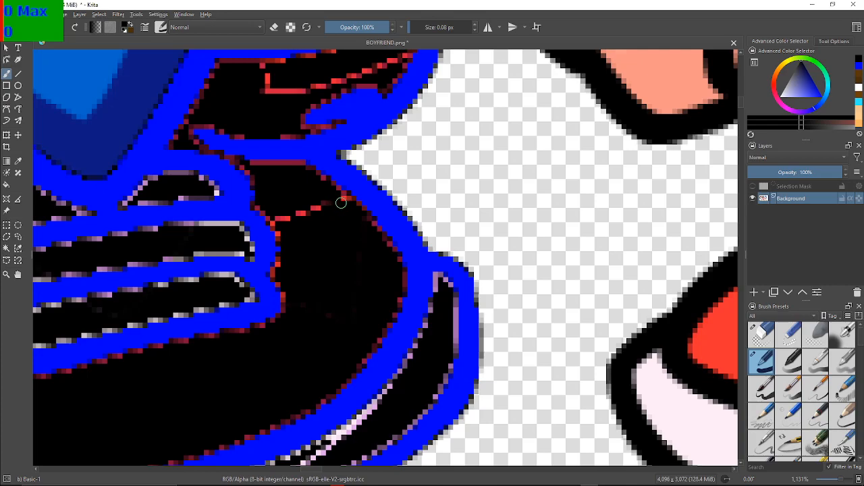
pyautogui.moveTo(317, 202)
pyautogui.mouseDown()
pyautogui.moveTo(287, 222)
pyautogui.moveTo(281, 215)
pyautogui.mouseUp()
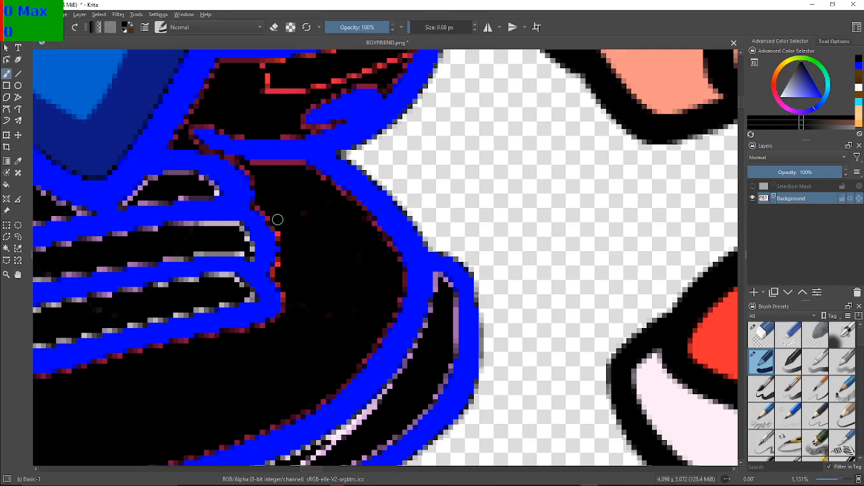
# Paint the lilac shading line black along the right shoe's sole, from the heel-side curve toward the underside
pyautogui.moveTo(276, 320)
pyautogui.mouseDown()
pyautogui.moveTo(305, 196)
pyautogui.moveTo(445, 187)
pyautogui.moveTo(600, 207)
pyautogui.moveTo(404, 188)
pyautogui.mouseUp()
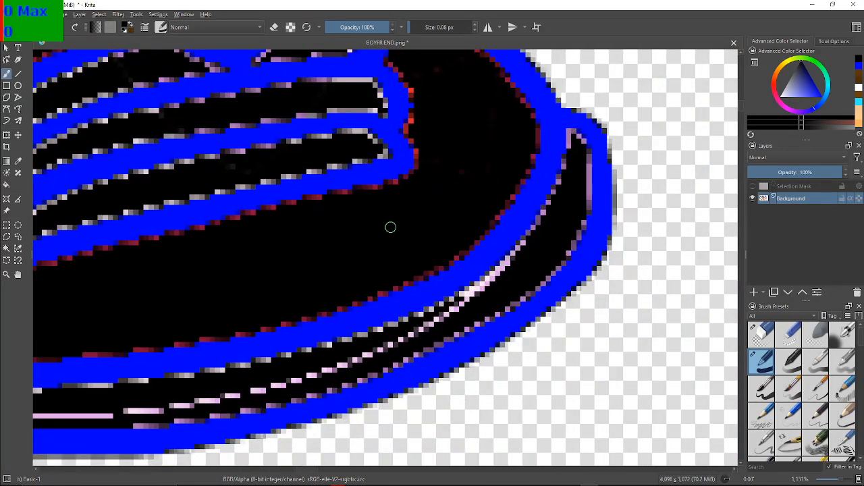
pyautogui.moveTo(533, 254)
pyautogui.mouseDown()
pyautogui.moveTo(458, 308)
pyautogui.moveTo(417, 327)
pyautogui.moveTo(428, 329)
pyautogui.moveTo(433, 325)
pyautogui.moveTo(343, 365)
pyautogui.moveTo(294, 373)
pyautogui.moveTo(352, 366)
pyautogui.moveTo(284, 380)
pyautogui.moveTo(341, 365)
pyautogui.mouseUp()
pyautogui.moveTo(282, 380)
pyautogui.mouseDown()
pyautogui.moveTo(318, 378)
pyautogui.moveTo(239, 389)
pyautogui.mouseUp()
pyautogui.moveTo(315, 382); pyautogui.dragTo(201, 407)
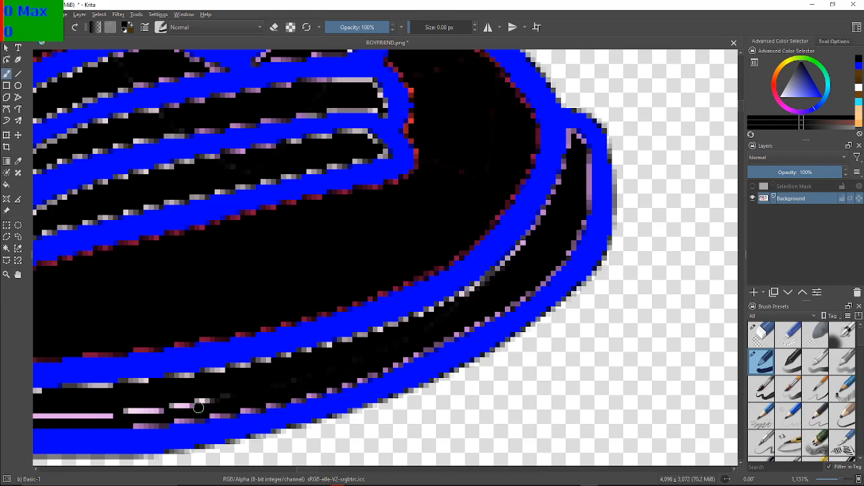
pyautogui.moveTo(258, 392)
pyautogui.mouseDown()
pyautogui.moveTo(145, 410)
pyautogui.moveTo(162, 411)
pyautogui.moveTo(128, 408)
pyautogui.mouseUp()
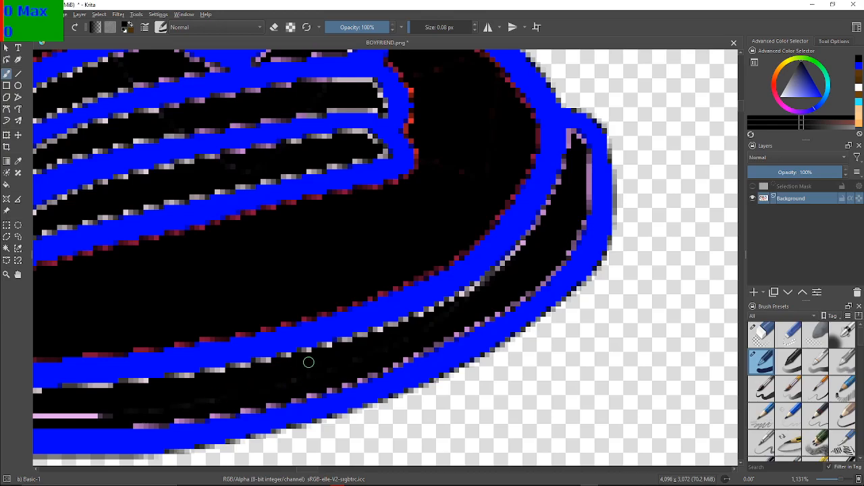
# Paint the remaining lilac shading line black along the right shoe's sole, across the underside and up around the toe end
pyautogui.scroll(1, 159, 356)
pyautogui.moveTo(159, 356); pyautogui.dragTo(510, 289)
pyautogui.scroll(-1, 568, 305)
pyautogui.scroll(1, 528, 306)
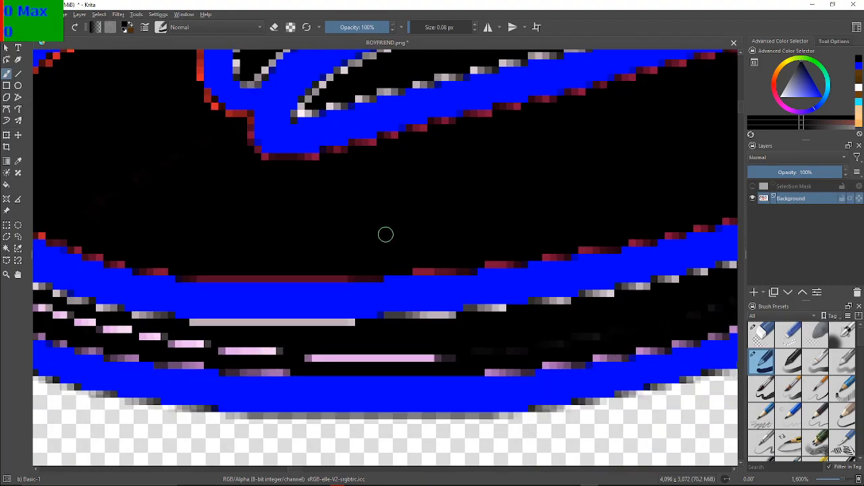
pyautogui.moveTo(464, 358)
pyautogui.mouseDown()
pyautogui.moveTo(344, 360)
pyautogui.moveTo(358, 366)
pyautogui.moveTo(337, 352)
pyautogui.moveTo(317, 357)
pyautogui.moveTo(412, 366)
pyautogui.moveTo(435, 356)
pyautogui.moveTo(209, 343)
pyautogui.moveTo(433, 358)
pyautogui.mouseUp()
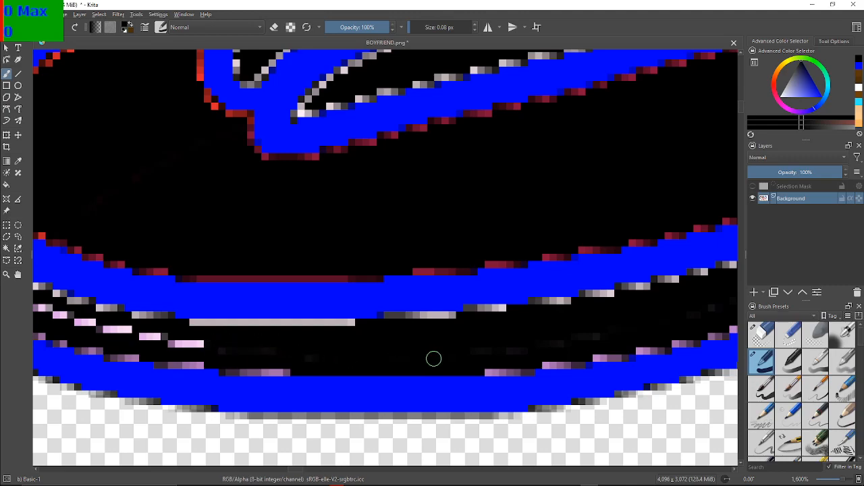
pyautogui.moveTo(216, 350); pyautogui.dragTo(244, 339)
pyautogui.moveTo(162, 345)
pyautogui.mouseDown()
pyautogui.moveTo(212, 343)
pyautogui.moveTo(189, 342)
pyautogui.moveTo(186, 353)
pyautogui.moveTo(141, 332)
pyautogui.moveTo(174, 338)
pyautogui.moveTo(102, 333)
pyautogui.moveTo(140, 329)
pyautogui.moveTo(54, 317)
pyautogui.moveTo(84, 319)
pyautogui.moveTo(78, 337)
pyautogui.moveTo(261, 362)
pyautogui.mouseUp()
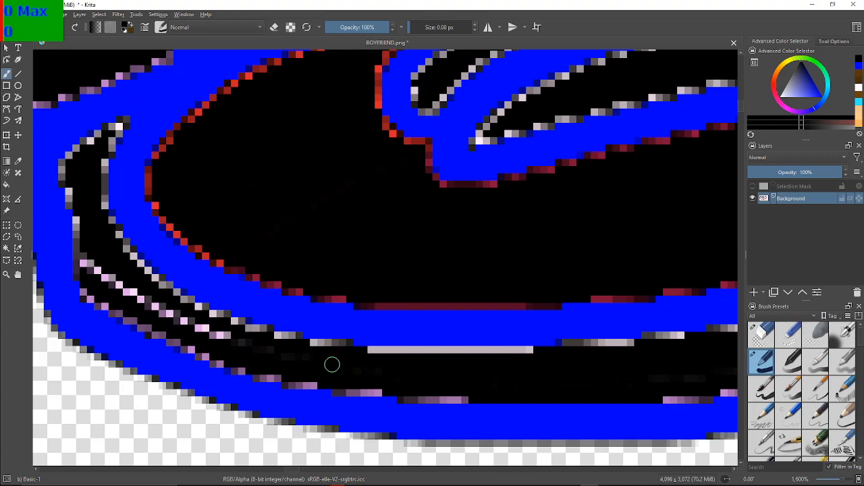
pyautogui.moveTo(217, 335)
pyautogui.mouseDown()
pyautogui.moveTo(189, 321)
pyautogui.moveTo(220, 324)
pyautogui.moveTo(197, 329)
pyautogui.moveTo(214, 331)
pyautogui.moveTo(160, 306)
pyautogui.moveTo(168, 318)
pyautogui.moveTo(180, 320)
pyautogui.moveTo(83, 272)
pyautogui.mouseUp()
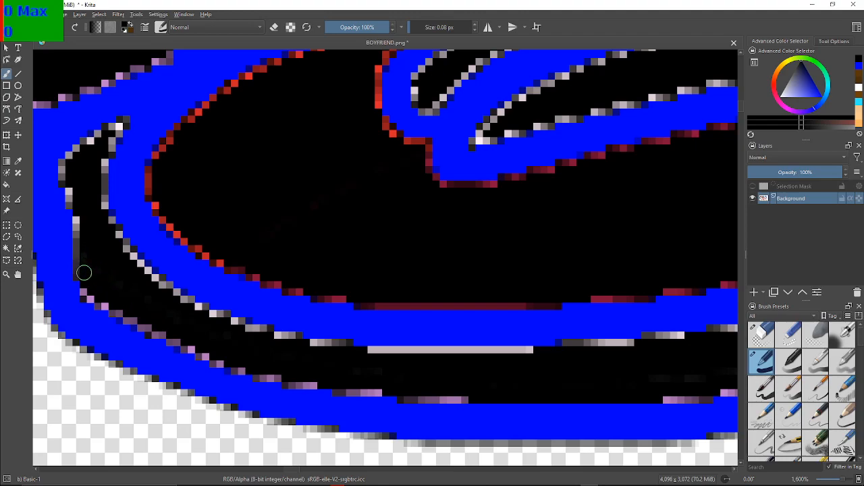
# Paint the red shading lines and the blue spur inside the right shoe's rear flap black
pyautogui.scroll(-5, 83, 272)
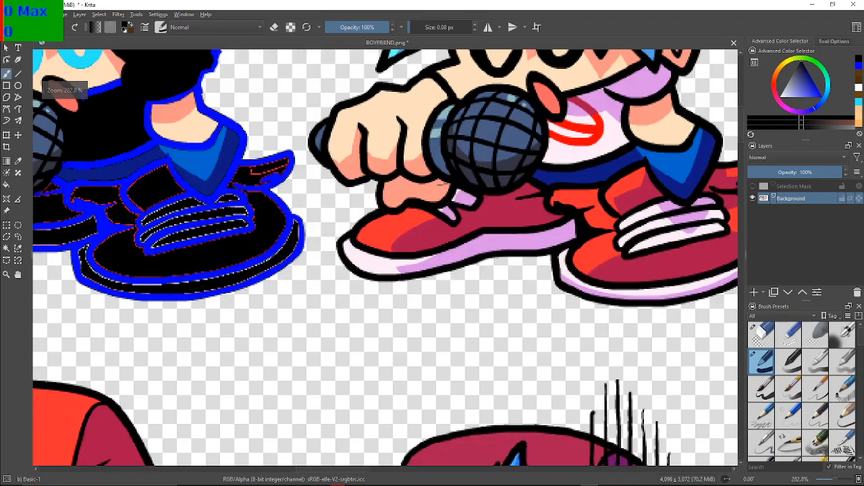
pyautogui.moveTo(82, 272); pyautogui.dragTo(337, 372)
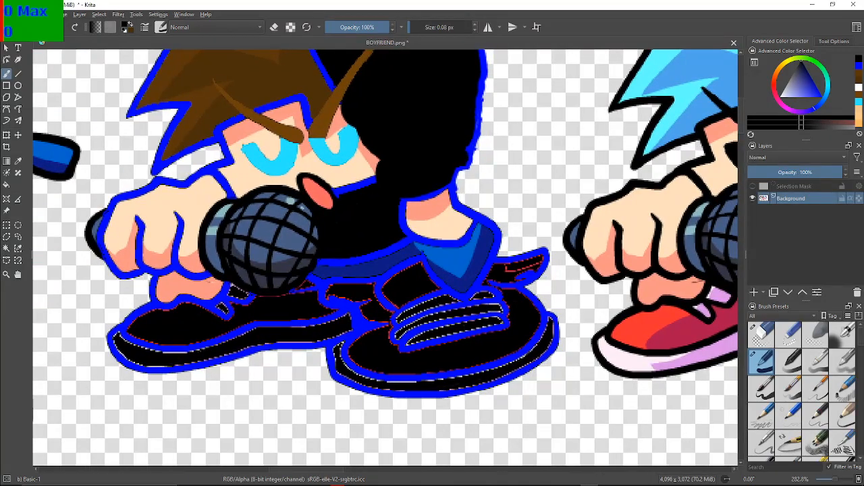
pyautogui.scroll(2, 429, 360)
pyautogui.moveTo(602, 231); pyautogui.dragTo(220, 355)
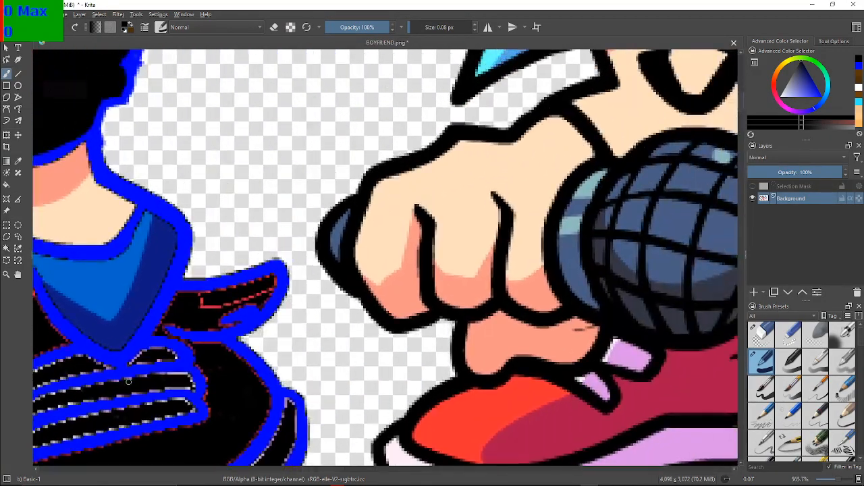
pyautogui.scroll(2, 221, 354)
pyautogui.scroll(-1, 220, 354)
pyautogui.scroll(1, 220, 354)
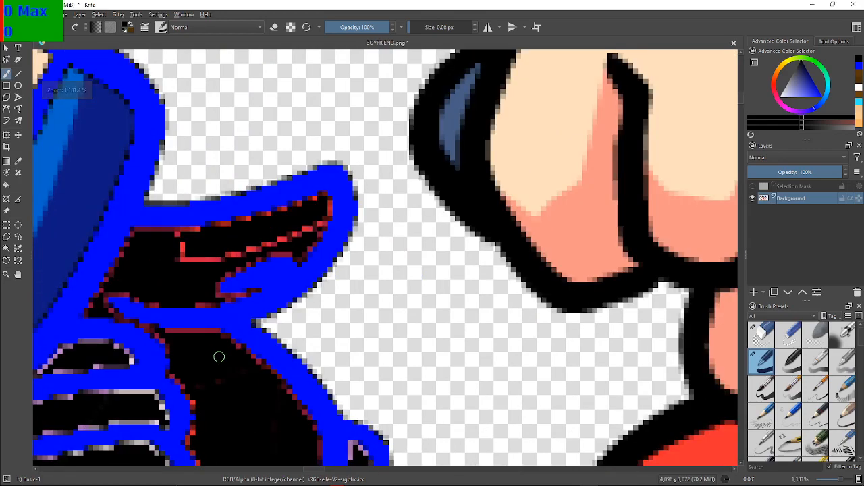
pyautogui.moveTo(205, 260)
pyautogui.mouseDown()
pyautogui.moveTo(174, 257)
pyautogui.moveTo(174, 239)
pyautogui.moveTo(170, 249)
pyautogui.moveTo(191, 241)
pyautogui.moveTo(193, 276)
pyautogui.moveTo(225, 244)
pyautogui.moveTo(213, 267)
pyautogui.moveTo(220, 248)
pyautogui.moveTo(221, 268)
pyautogui.moveTo(243, 247)
pyautogui.moveTo(254, 247)
pyautogui.moveTo(250, 257)
pyautogui.moveTo(283, 229)
pyautogui.moveTo(281, 243)
pyautogui.moveTo(319, 222)
pyautogui.mouseUp()
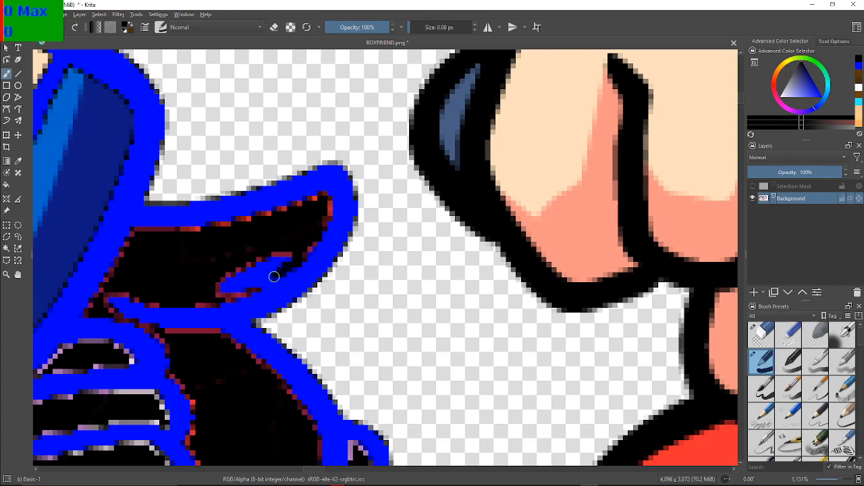
pyautogui.moveTo(264, 281)
pyautogui.mouseDown()
pyautogui.moveTo(289, 249)
pyautogui.moveTo(268, 268)
pyautogui.moveTo(264, 254)
pyautogui.moveTo(247, 282)
pyautogui.moveTo(246, 265)
pyautogui.moveTo(225, 282)
pyautogui.moveTo(253, 276)
pyautogui.moveTo(252, 289)
pyautogui.moveTo(267, 252)
pyautogui.moveTo(266, 273)
pyautogui.moveTo(255, 265)
pyautogui.moveTo(223, 290)
pyautogui.mouseUp()
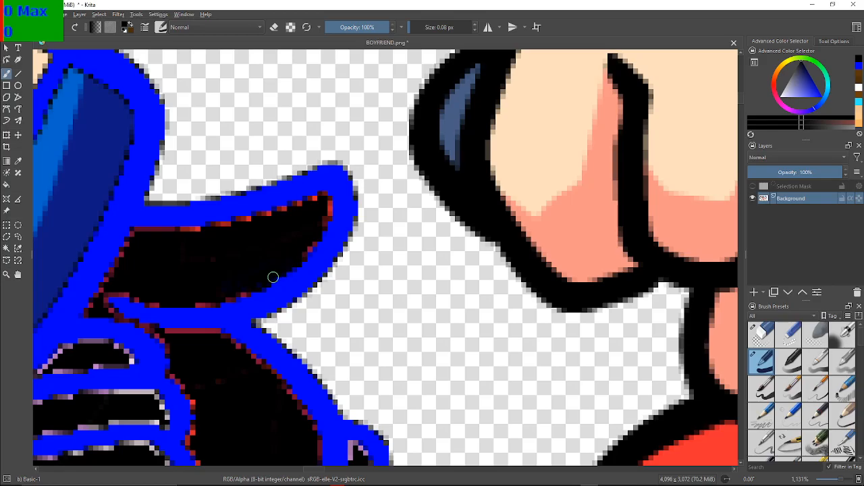
# Reduce the brush size to 0.01 px and paint the lilac edge pixels of the left shoe's small lace tip black
pyautogui.scroll(-1, 234, 292)
pyautogui.moveTo(234, 292); pyautogui.dragTo(448, 216)
pyautogui.moveTo(257, 229)
pyautogui.mouseDown()
pyautogui.moveTo(587, 230)
pyautogui.moveTo(303, 231)
pyautogui.moveTo(560, 266)
pyautogui.mouseUp()
pyautogui.moveTo(247, 323)
pyautogui.mouseDown()
pyautogui.moveTo(302, 276)
pyautogui.moveTo(302, 261)
pyautogui.moveTo(223, 242)
pyautogui.mouseUp()
pyautogui.scroll(-3, 223, 242)
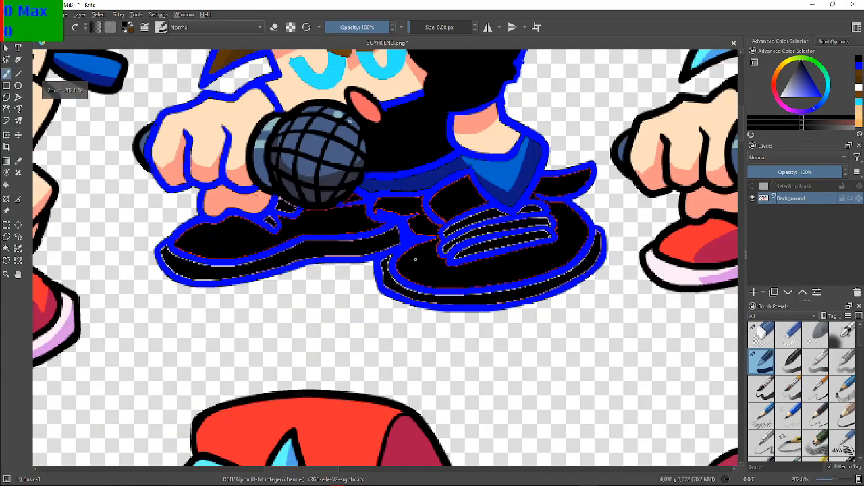
pyautogui.moveTo(415, 259); pyautogui.dragTo(354, 268)
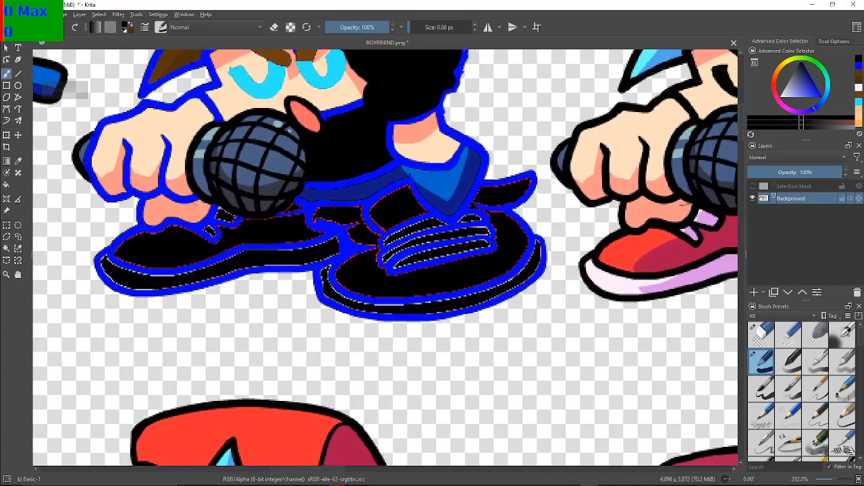
pyautogui.scroll(4, 115, 162)
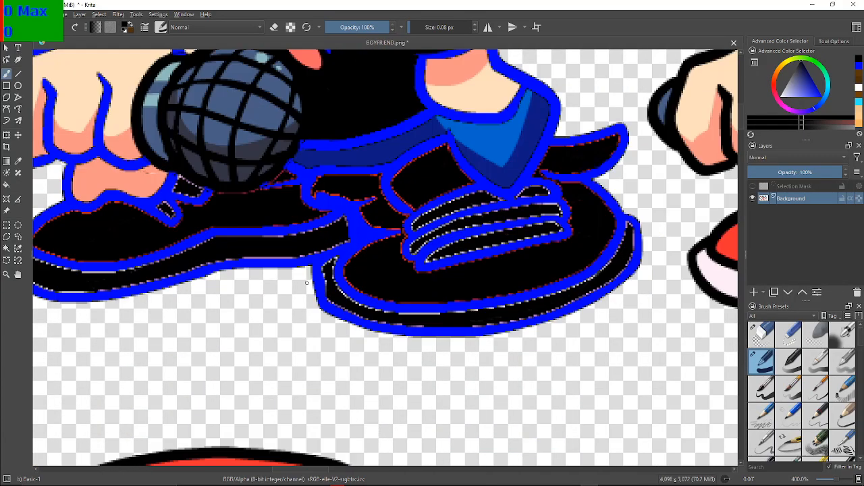
pyautogui.scroll(8, 365, 358)
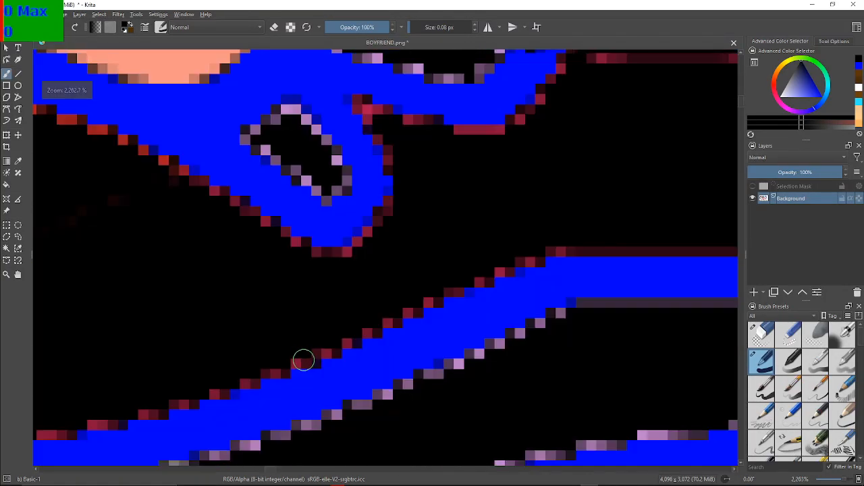
pyautogui.press('[')
pyautogui.scroll(1, 253, 150)
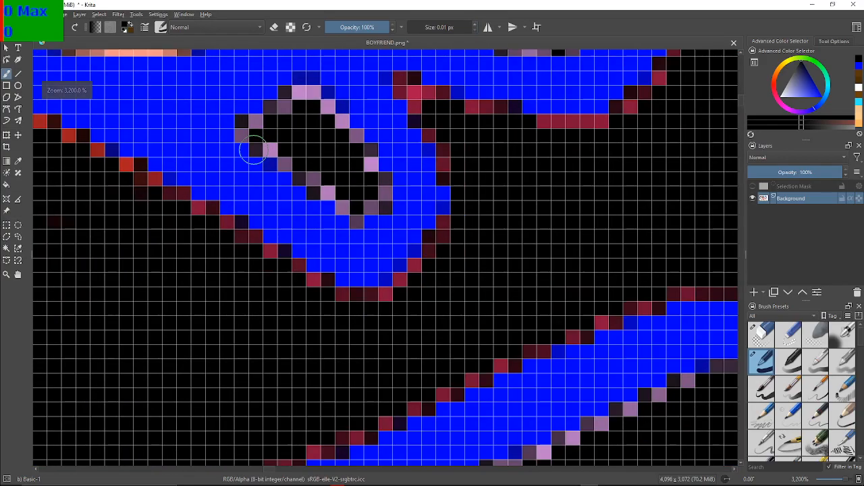
pyautogui.moveTo(290, 154); pyautogui.dragTo(276, 235)
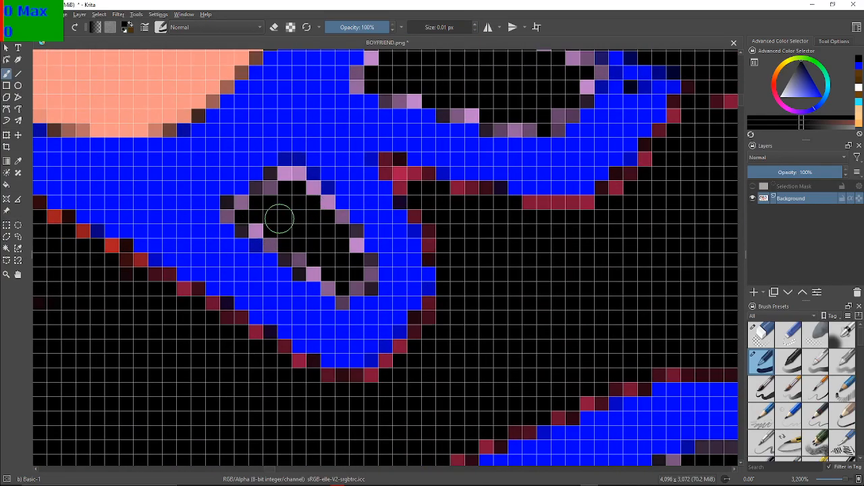
pyautogui.click(289, 178)
pyautogui.click(296, 178)
pyautogui.moveTo(296, 178)
pyautogui.mouseDown()
pyautogui.moveTo(229, 209)
pyautogui.moveTo(275, 244)
pyautogui.moveTo(290, 238)
pyautogui.moveTo(292, 258)
pyautogui.moveTo(308, 273)
pyautogui.moveTo(327, 272)
pyautogui.moveTo(341, 301)
pyautogui.moveTo(367, 277)
pyautogui.moveTo(367, 264)
pyautogui.moveTo(308, 192)
pyautogui.mouseUp()
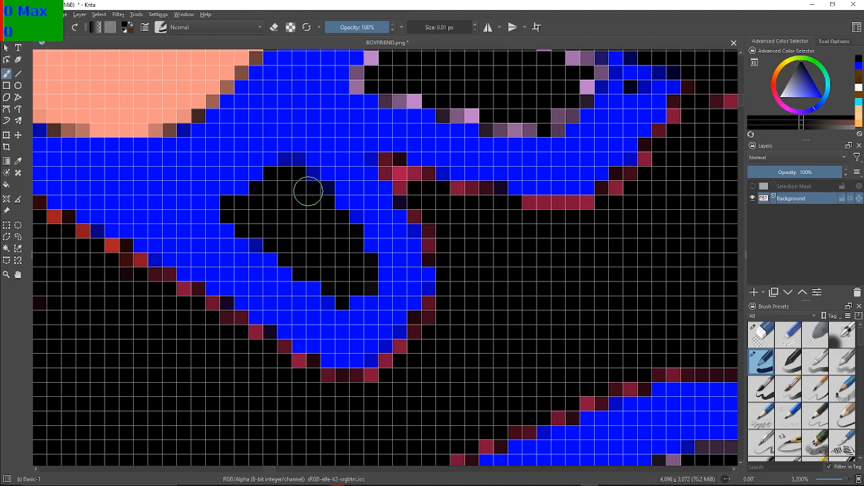
# Paint the lilac edge pixels around the left shoe's larger lace piece beneath the microphone black
pyautogui.scroll(-4, 455, 274)
pyautogui.scroll(3, 378, 324)
pyautogui.moveTo(385, 281); pyautogui.dragTo(333, 336)
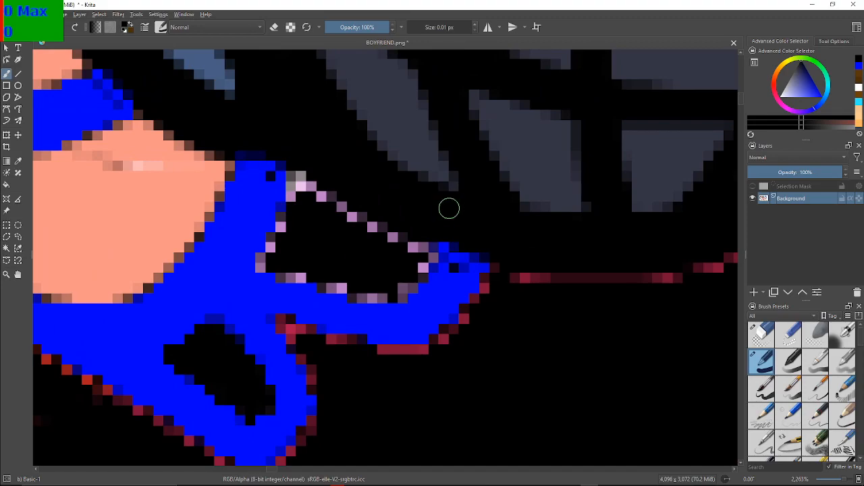
pyautogui.moveTo(411, 285)
pyautogui.mouseDown()
pyautogui.moveTo(399, 297)
pyautogui.moveTo(353, 295)
pyautogui.moveTo(326, 286)
pyautogui.moveTo(318, 266)
pyautogui.moveTo(295, 277)
pyautogui.moveTo(270, 257)
pyautogui.moveTo(261, 264)
pyautogui.moveTo(285, 215)
pyautogui.moveTo(310, 196)
pyautogui.moveTo(289, 185)
pyautogui.moveTo(295, 177)
pyautogui.moveTo(317, 195)
pyautogui.mouseUp()
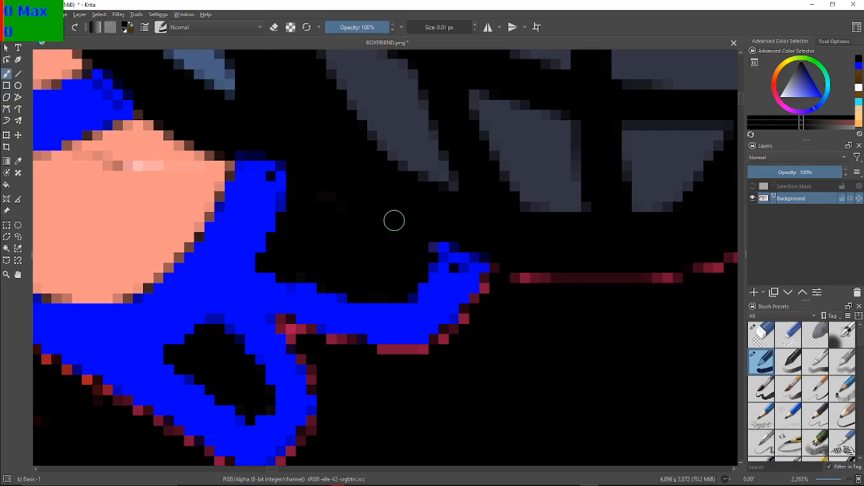
# Paint the dark red lines in the small wedge between the microphone and the blue trouser hem black
pyautogui.scroll(-1, 427, 284)
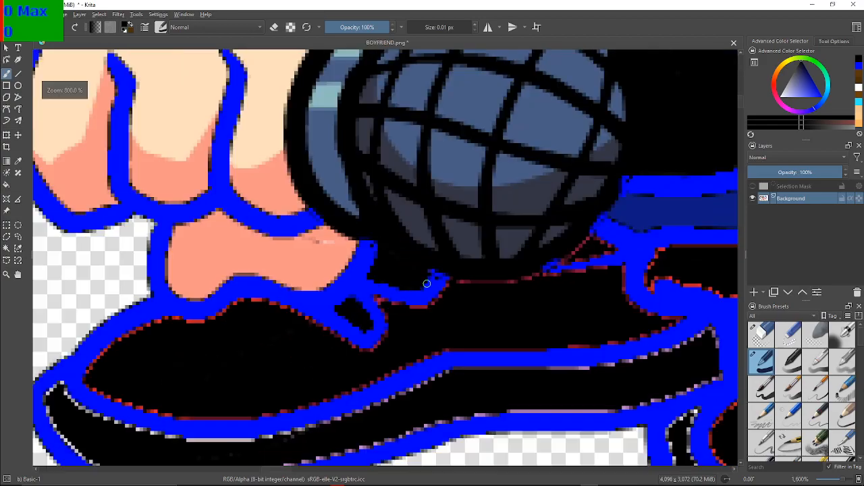
pyautogui.moveTo(427, 350); pyautogui.dragTo(237, 336)
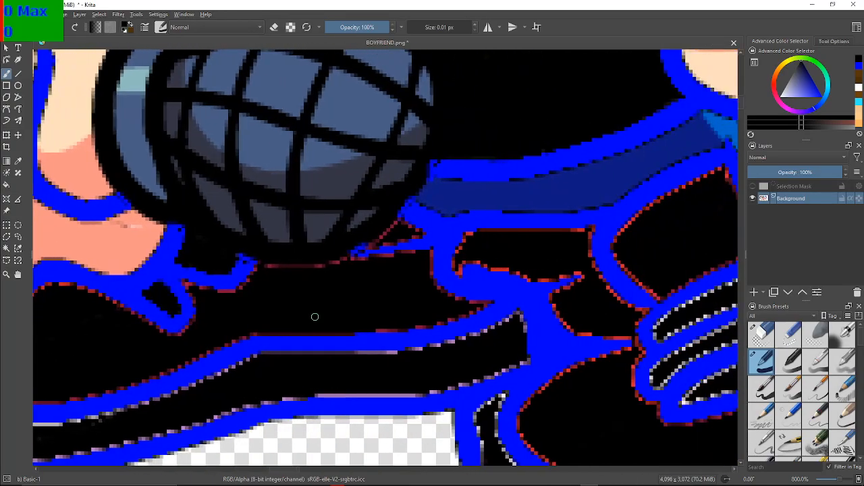
pyautogui.moveTo(324, 320); pyautogui.dragTo(310, 331)
pyautogui.scroll(2, 309, 332)
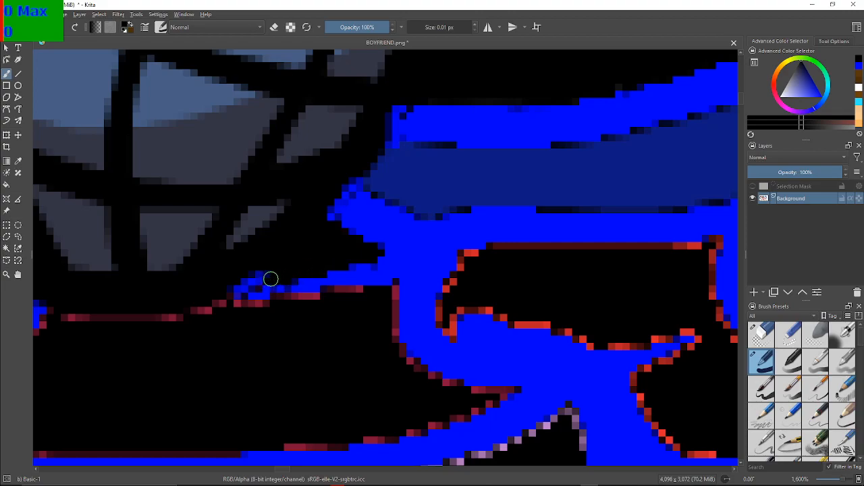
# Paint the lilac edge pixels at the pointed right tip of the right shoe's uppermost long lace stripe black
pyautogui.scroll(-5, 630, 327)
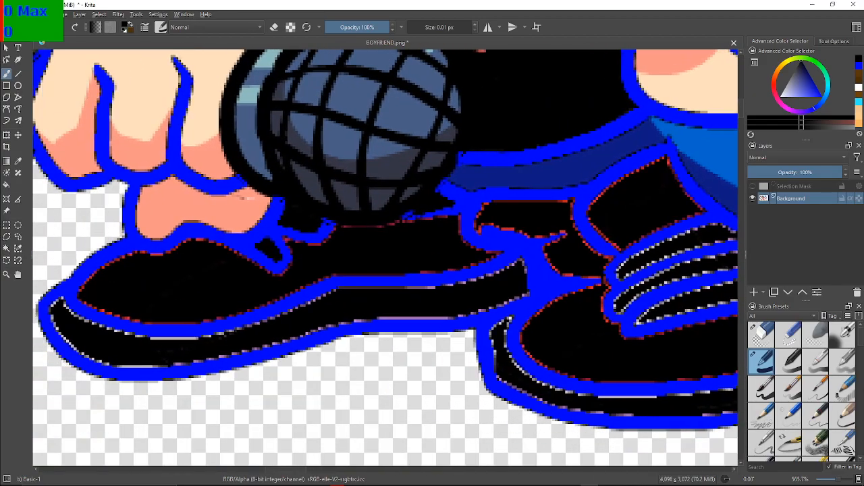
pyautogui.moveTo(433, 256); pyautogui.dragTo(314, 249)
pyautogui.moveTo(572, 245); pyautogui.dragTo(425, 262)
pyautogui.scroll(1, 407, 266)
pyautogui.scroll(1, 407, 266)
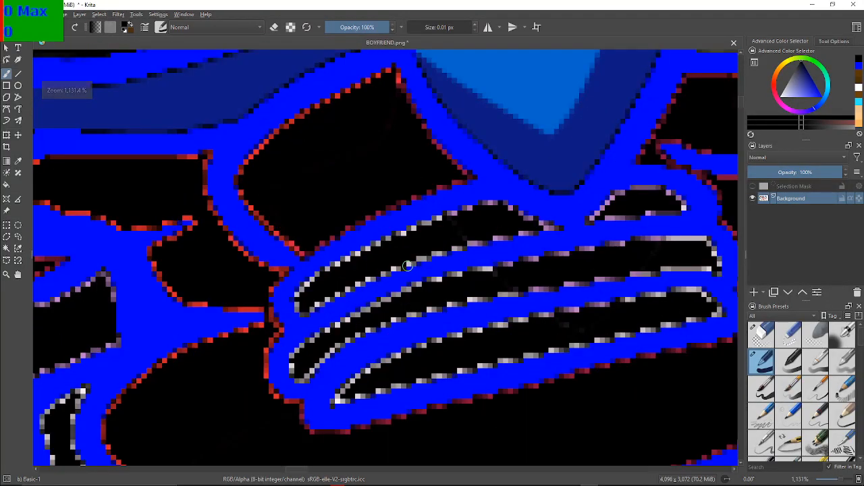
pyautogui.scroll(2, 397, 255)
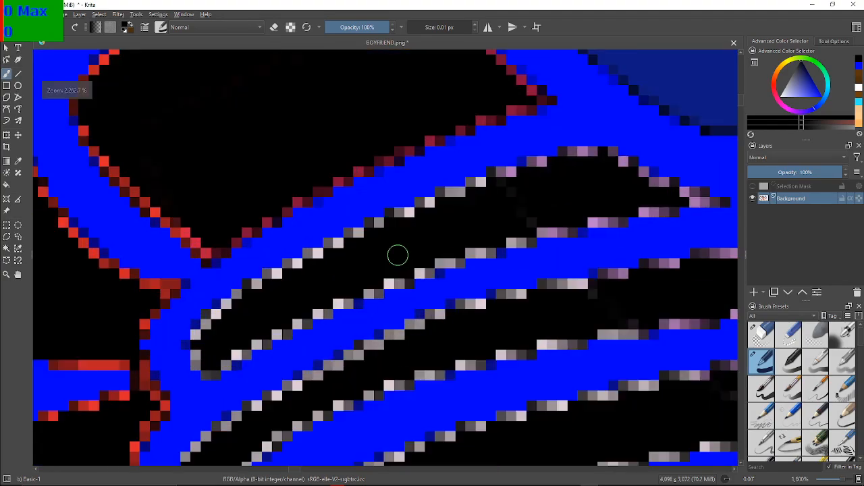
pyautogui.scroll(-1, 398, 254)
pyautogui.moveTo(449, 229); pyautogui.dragTo(375, 273)
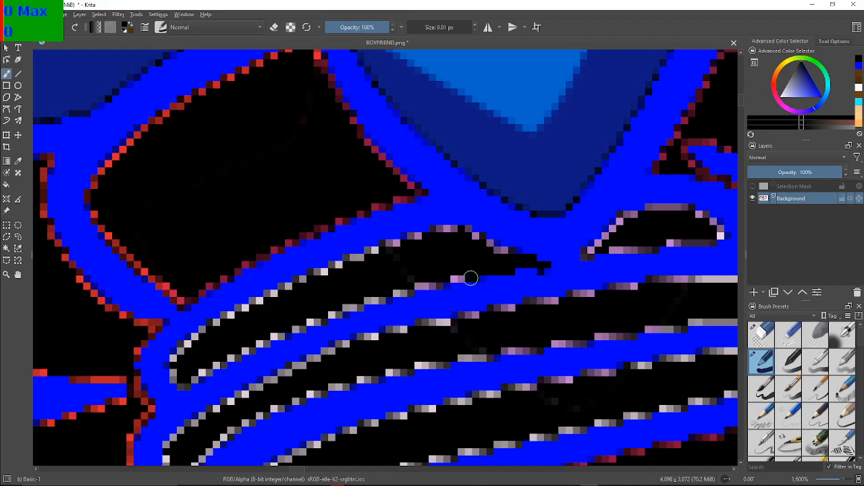
# Paint the lilac and pale pixels along the lower edge of the right shoe's uppermost long lace stripe black
pyautogui.scroll(4, 471, 278)
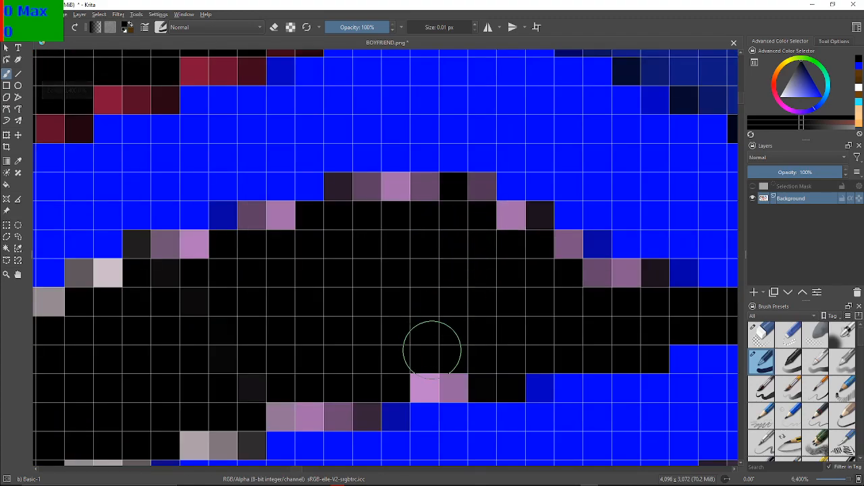
pyautogui.moveTo(472, 352)
pyautogui.mouseDown()
pyautogui.moveTo(447, 378)
pyautogui.moveTo(376, 385)
pyautogui.moveTo(358, 405)
pyautogui.moveTo(326, 398)
pyautogui.moveTo(282, 407)
pyautogui.moveTo(262, 386)
pyautogui.moveTo(237, 437)
pyautogui.moveTo(195, 433)
pyautogui.mouseUp()
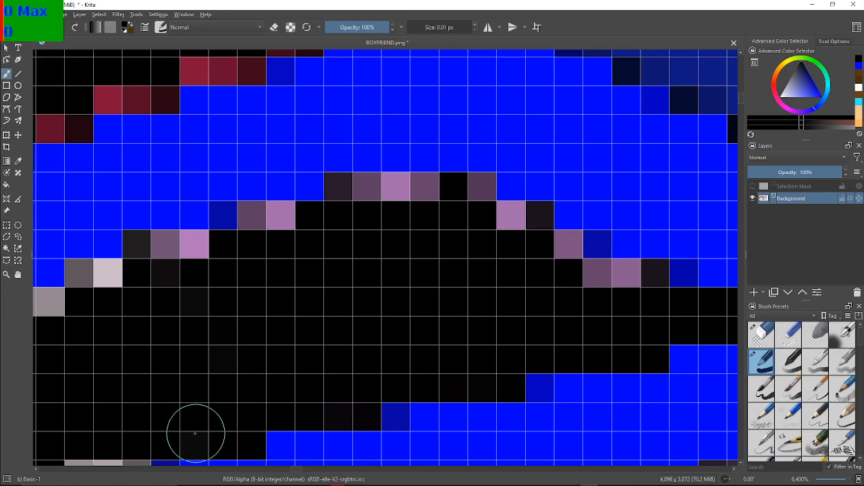
pyautogui.moveTo(225, 332)
pyautogui.mouseDown()
pyautogui.moveTo(537, 258)
pyautogui.moveTo(528, 202)
pyautogui.mouseUp()
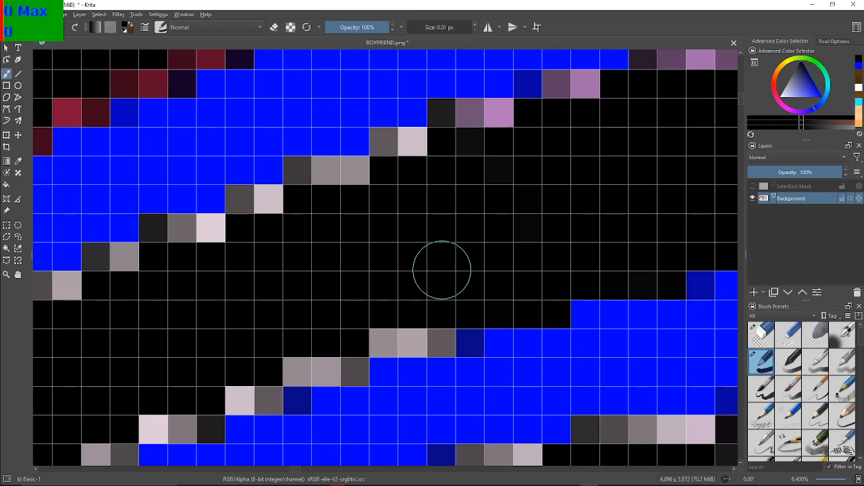
pyautogui.moveTo(439, 360)
pyautogui.mouseDown()
pyautogui.moveTo(398, 336)
pyautogui.moveTo(377, 342)
pyautogui.moveTo(442, 341)
pyautogui.moveTo(339, 350)
pyautogui.moveTo(346, 370)
pyautogui.moveTo(296, 366)
pyautogui.moveTo(266, 376)
pyautogui.moveTo(244, 392)
pyautogui.mouseUp()
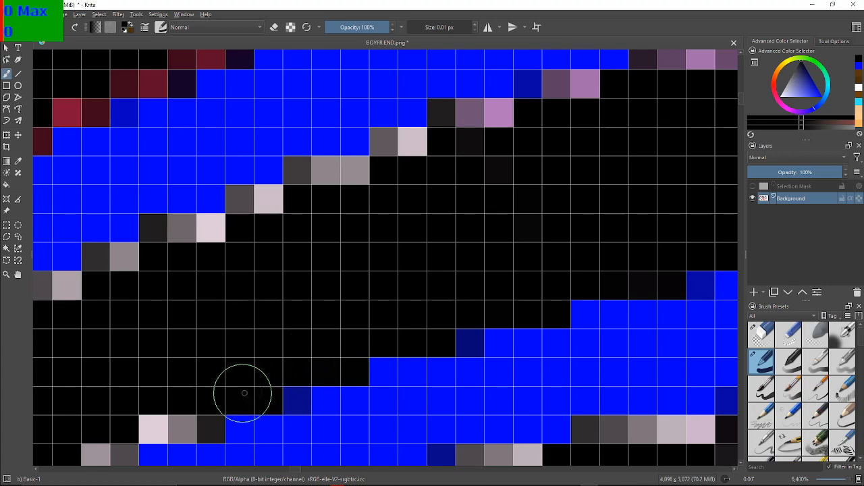
pyautogui.moveTo(222, 360); pyautogui.dragTo(393, 265)
pyautogui.moveTo(366, 332)
pyautogui.mouseDown()
pyautogui.moveTo(376, 328)
pyautogui.moveTo(338, 328)
pyautogui.moveTo(273, 365)
pyautogui.moveTo(410, 338)
pyautogui.mouseUp()
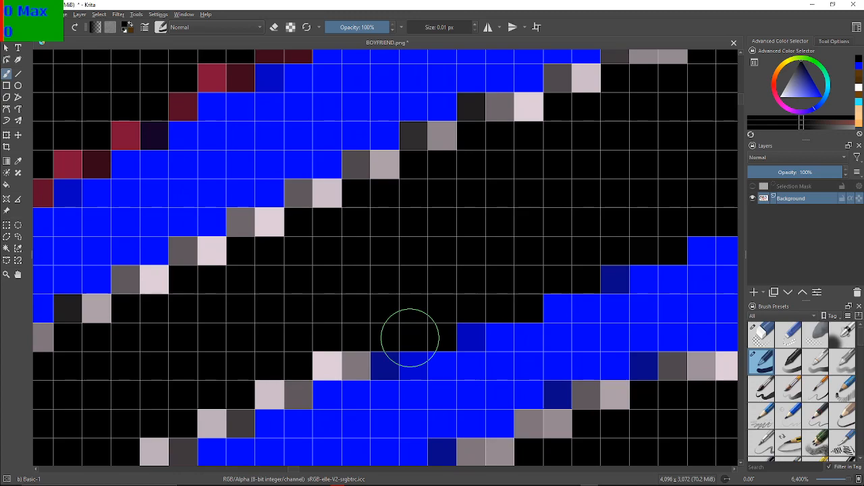
pyautogui.moveTo(299, 313)
pyautogui.mouseDown()
pyautogui.moveTo(329, 353)
pyautogui.moveTo(349, 357)
pyautogui.moveTo(304, 361)
pyautogui.moveTo(293, 389)
pyautogui.moveTo(272, 387)
pyautogui.moveTo(276, 394)
pyautogui.moveTo(214, 421)
pyautogui.moveTo(449, 247)
pyautogui.mouseUp()
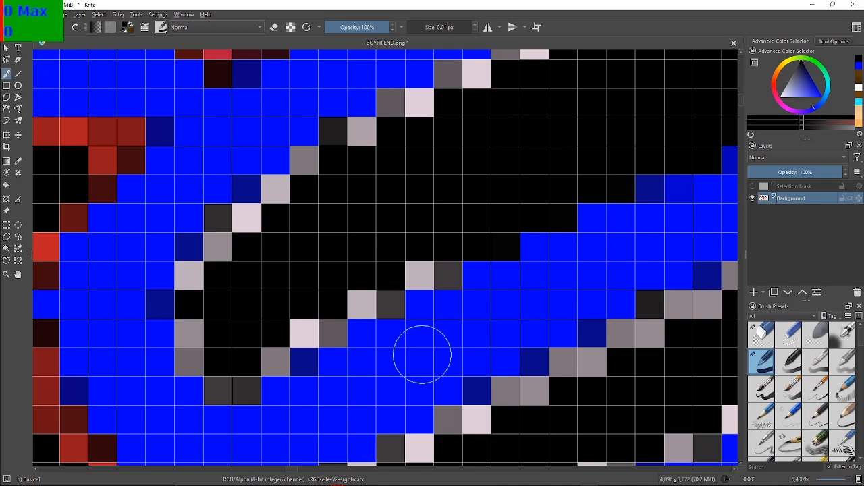
pyautogui.moveTo(431, 276)
pyautogui.mouseDown()
pyautogui.moveTo(377, 286)
pyautogui.moveTo(375, 297)
pyautogui.moveTo(335, 303)
pyautogui.moveTo(311, 318)
pyautogui.mouseUp()
# Paint the pale and lilac pixels around the uppermost long lace stripe's rounded left end and along its upper edge black
pyautogui.moveTo(270, 345)
pyautogui.mouseDown()
pyautogui.moveTo(227, 381)
pyautogui.moveTo(189, 334)
pyautogui.moveTo(191, 348)
pyautogui.moveTo(195, 289)
pyautogui.moveTo(236, 222)
pyautogui.moveTo(276, 199)
pyautogui.moveTo(312, 158)
pyautogui.moveTo(362, 143)
pyautogui.moveTo(345, 132)
pyautogui.moveTo(422, 105)
pyautogui.moveTo(424, 116)
pyautogui.moveTo(486, 81)
pyautogui.mouseUp()
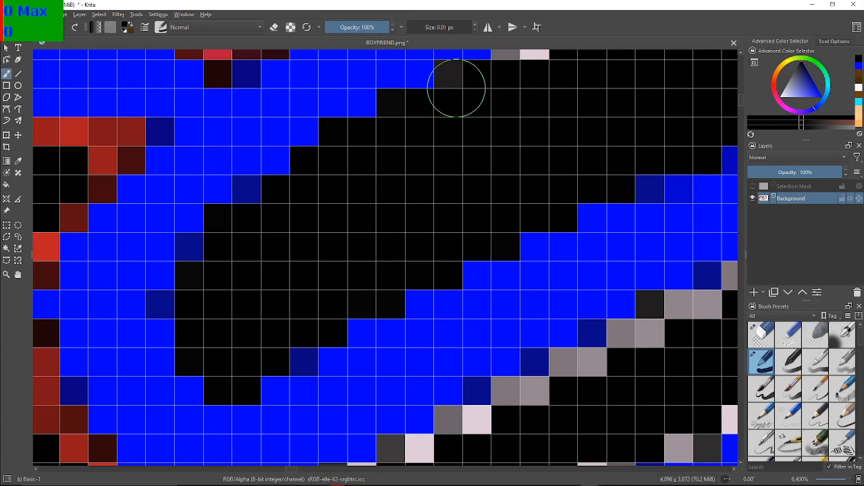
pyautogui.click(457, 82)
pyautogui.moveTo(534, 83)
pyautogui.mouseDown()
pyautogui.moveTo(249, 246)
pyautogui.moveTo(265, 276)
pyautogui.moveTo(248, 241)
pyautogui.mouseUp()
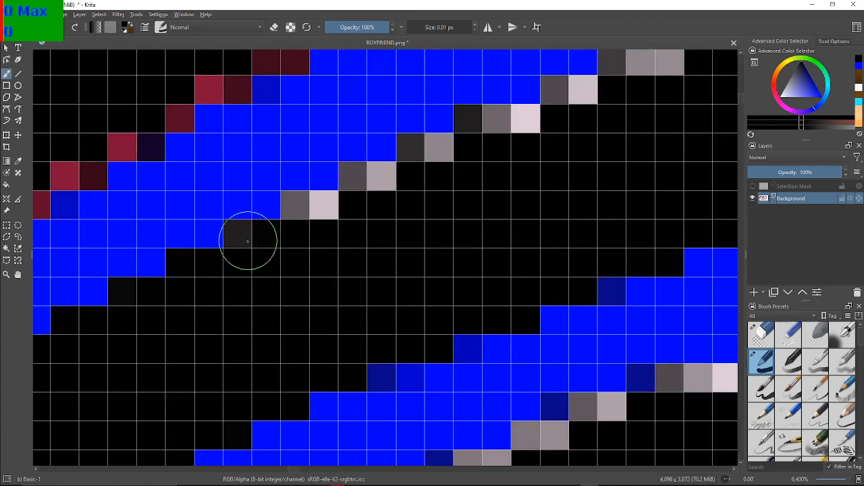
pyautogui.moveTo(324, 215)
pyautogui.mouseDown()
pyautogui.moveTo(348, 183)
pyautogui.moveTo(376, 181)
pyautogui.moveTo(361, 183)
pyautogui.moveTo(444, 146)
pyautogui.moveTo(428, 142)
pyautogui.moveTo(527, 119)
pyautogui.moveTo(474, 133)
pyautogui.mouseUp()
pyautogui.moveTo(583, 80); pyautogui.dragTo(373, 213)
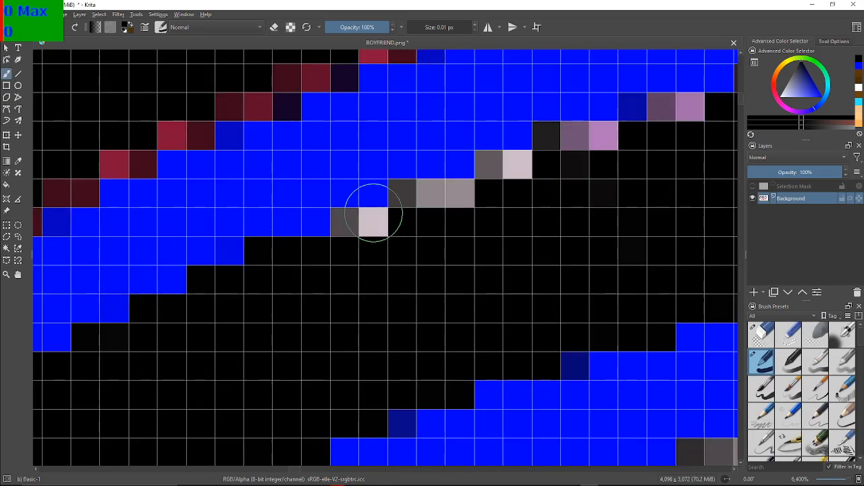
pyautogui.moveTo(309, 257)
pyautogui.mouseDown()
pyautogui.moveTo(370, 236)
pyautogui.moveTo(359, 242)
pyautogui.moveTo(351, 235)
pyautogui.moveTo(357, 228)
pyautogui.moveTo(430, 201)
pyautogui.moveTo(419, 201)
pyautogui.moveTo(453, 200)
pyautogui.moveTo(503, 182)
pyautogui.moveTo(500, 172)
pyautogui.moveTo(525, 174)
pyautogui.moveTo(518, 177)
pyautogui.moveTo(561, 164)
pyautogui.moveTo(553, 151)
pyautogui.moveTo(610, 142)
pyautogui.mouseUp()
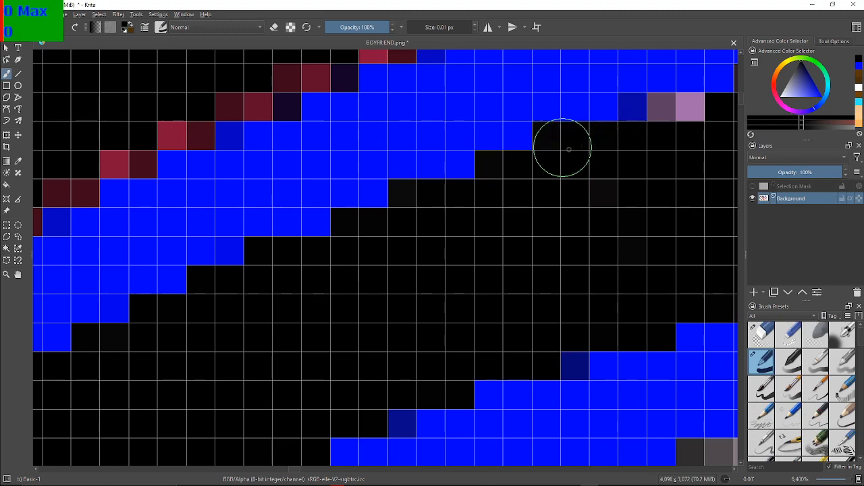
pyautogui.moveTo(581, 177); pyautogui.dragTo(287, 225)
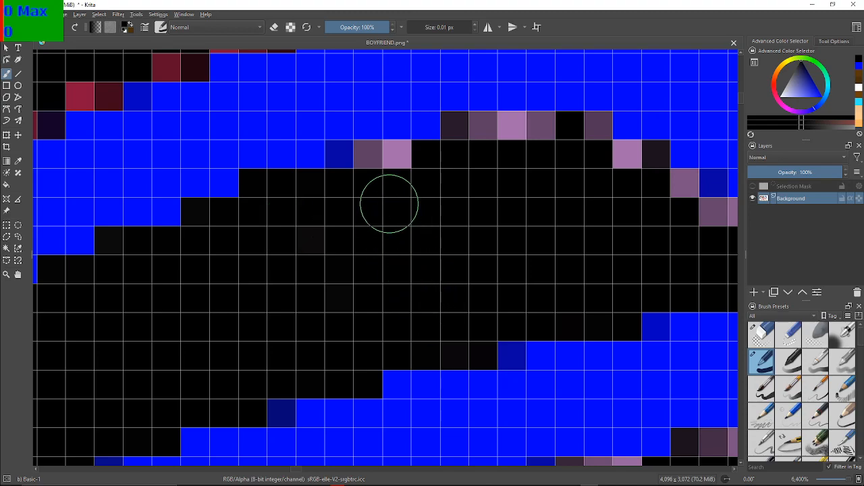
pyautogui.moveTo(394, 174)
pyautogui.mouseDown()
pyautogui.moveTo(386, 151)
pyautogui.moveTo(374, 160)
pyautogui.mouseUp()
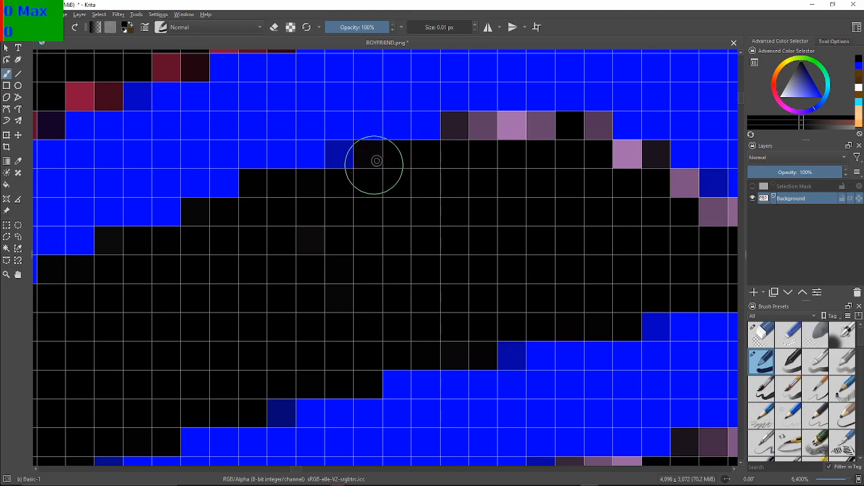
pyautogui.moveTo(472, 148)
pyautogui.mouseDown()
pyautogui.moveTo(469, 129)
pyautogui.moveTo(478, 145)
pyautogui.moveTo(505, 135)
pyautogui.moveTo(596, 142)
pyautogui.moveTo(590, 139)
pyautogui.moveTo(593, 168)
pyautogui.moveTo(648, 166)
pyautogui.moveTo(639, 154)
pyautogui.mouseUp()
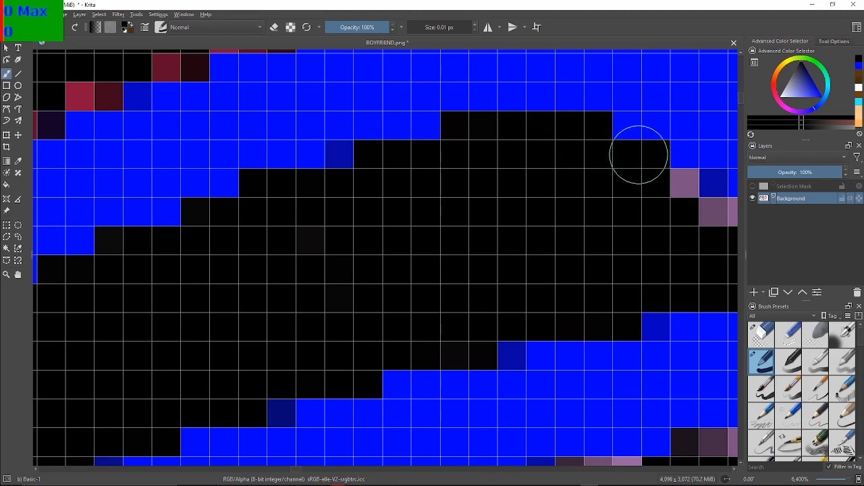
pyautogui.moveTo(691, 189)
pyautogui.mouseDown()
pyautogui.moveTo(507, 193)
pyautogui.moveTo(499, 182)
pyautogui.moveTo(507, 186)
pyautogui.moveTo(504, 195)
pyautogui.moveTo(565, 211)
pyautogui.mouseUp()
# Paint the lilac edge pixels all around the small lace piece beneath the right shoe's blue trouser cuff black, undoing the stray stroke on the outline
pyautogui.scroll(-3, 693, 189)
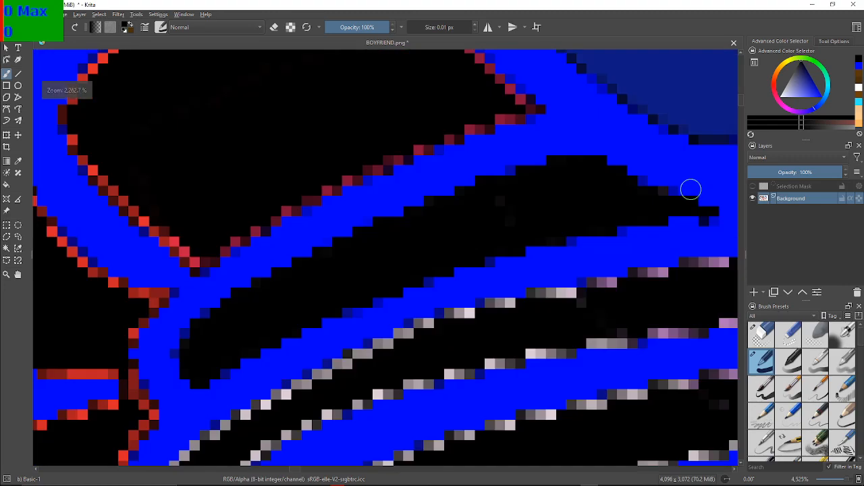
pyautogui.moveTo(654, 213); pyautogui.dragTo(448, 228)
pyautogui.scroll(3, 502, 232)
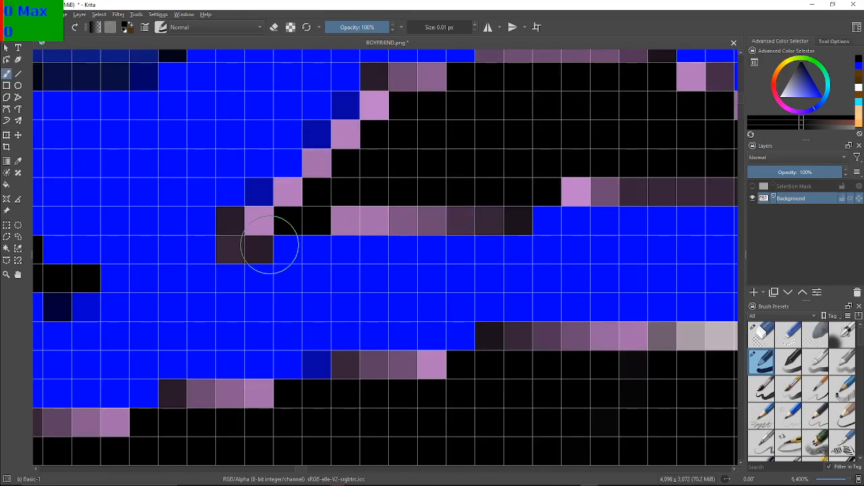
pyautogui.moveTo(252, 237); pyautogui.dragTo(295, 212)
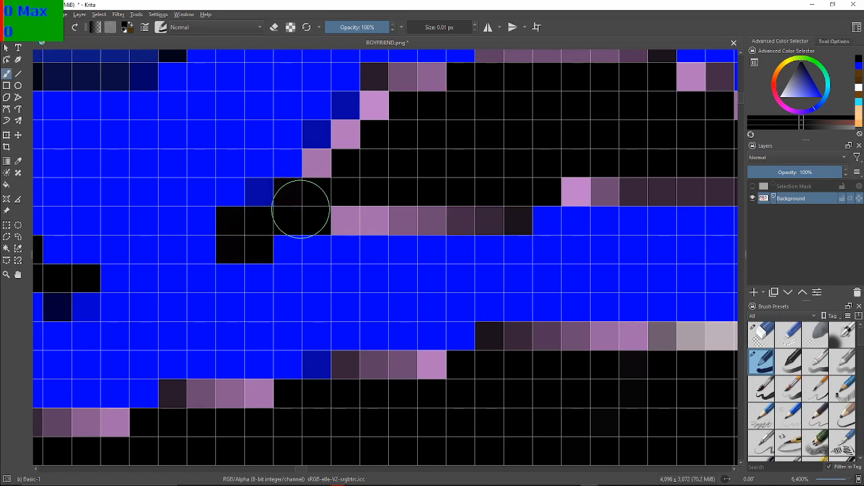
pyautogui.moveTo(416, 256); pyautogui.dragTo(406, 242)
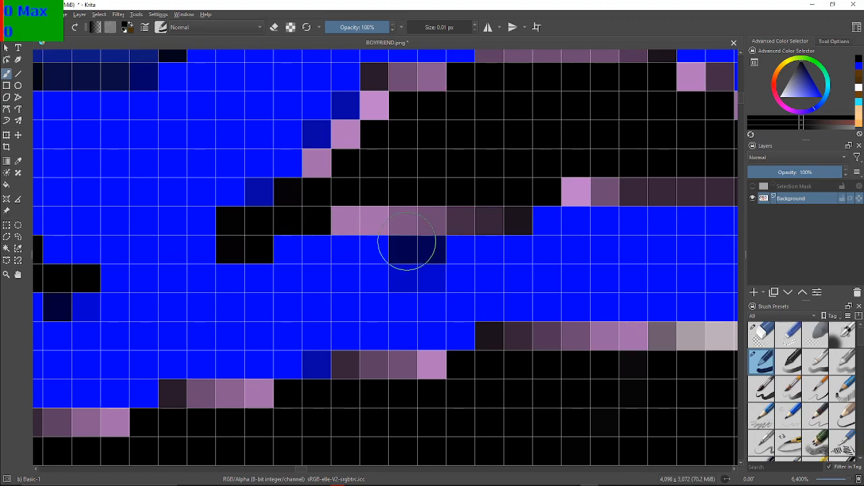
pyautogui.hotkey('ctrl', 'z')
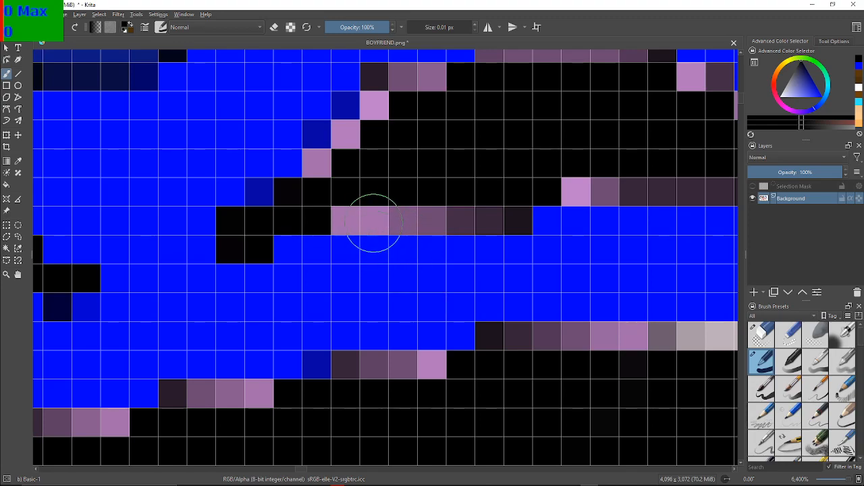
pyautogui.moveTo(323, 184)
pyautogui.mouseDown()
pyautogui.moveTo(380, 118)
pyautogui.moveTo(386, 84)
pyautogui.moveTo(439, 89)
pyautogui.mouseUp()
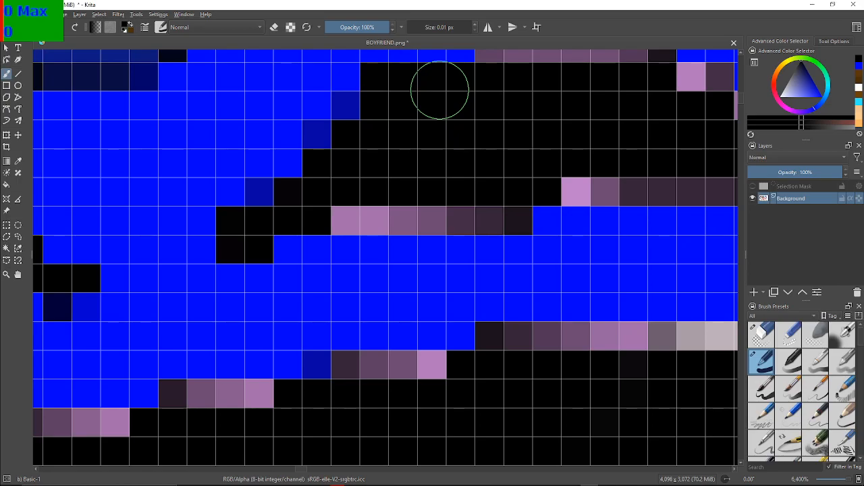
pyautogui.moveTo(576, 67); pyautogui.dragTo(494, 134)
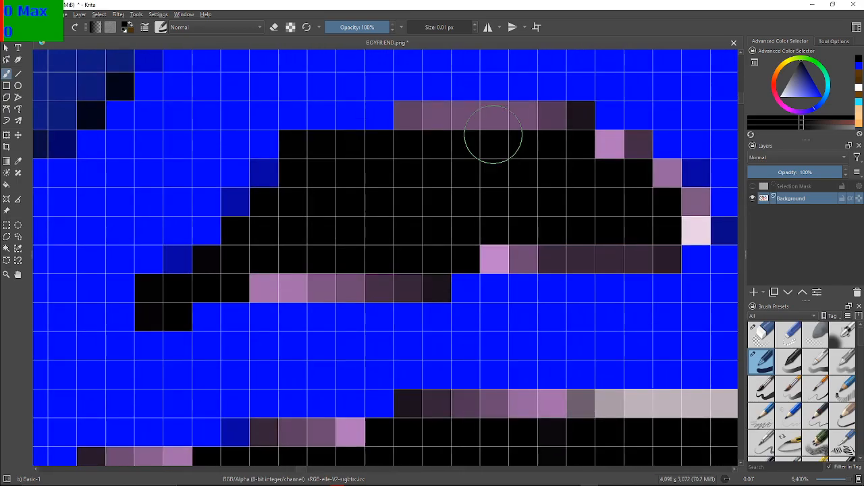
pyautogui.click(417, 123)
pyautogui.moveTo(418, 130)
pyautogui.mouseDown()
pyautogui.moveTo(574, 123)
pyautogui.moveTo(590, 167)
pyautogui.moveTo(631, 155)
pyautogui.moveTo(619, 166)
pyautogui.moveTo(642, 188)
pyautogui.moveTo(659, 177)
pyautogui.moveTo(661, 198)
pyautogui.moveTo(681, 206)
pyautogui.moveTo(688, 224)
pyautogui.moveTo(692, 212)
pyautogui.moveTo(681, 210)
pyautogui.moveTo(658, 251)
pyautogui.moveTo(639, 260)
pyautogui.moveTo(517, 257)
pyautogui.moveTo(511, 242)
pyautogui.moveTo(496, 254)
pyautogui.moveTo(510, 255)
pyautogui.moveTo(512, 246)
pyautogui.moveTo(427, 257)
pyautogui.moveTo(428, 276)
pyautogui.moveTo(414, 284)
pyautogui.moveTo(386, 277)
pyautogui.moveTo(339, 291)
pyautogui.moveTo(258, 284)
pyautogui.mouseUp()
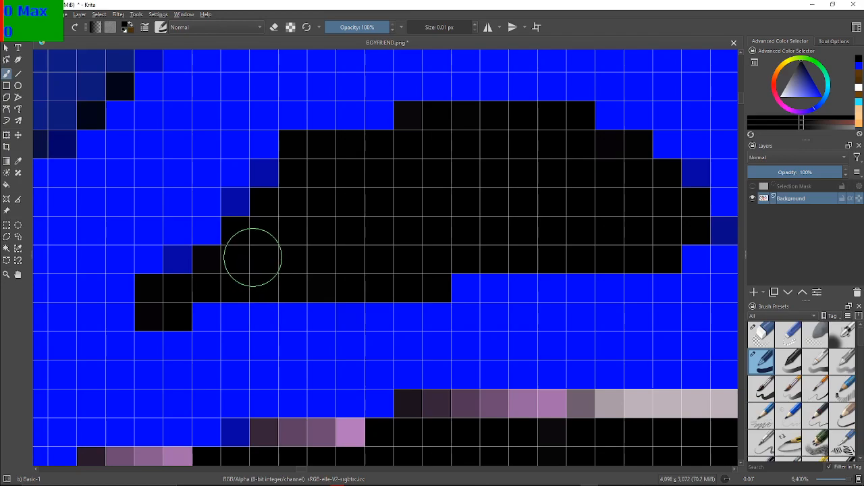
# Paint the pale and lilac pixels at the lower right corner and adjoining bottom edge of the right shoe's second long lace stripe black
pyautogui.scroll(-4, 224, 171)
pyautogui.scroll(-4, 351, 196)
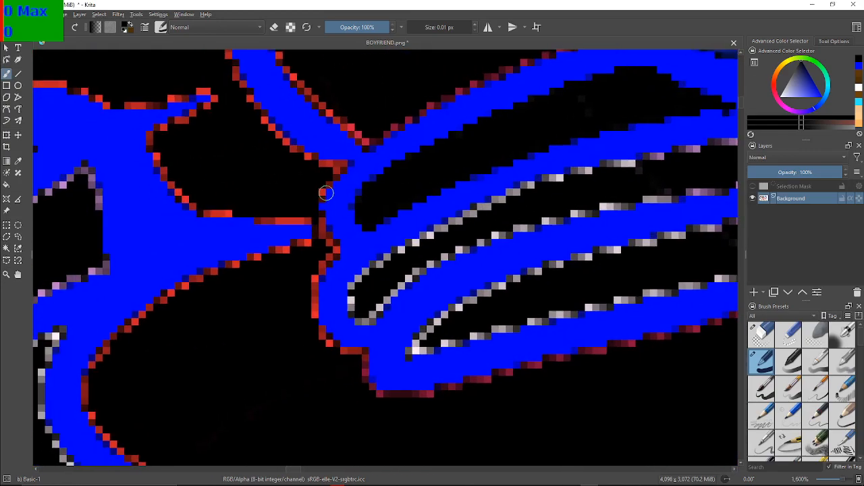
pyautogui.scroll(4, 478, 195)
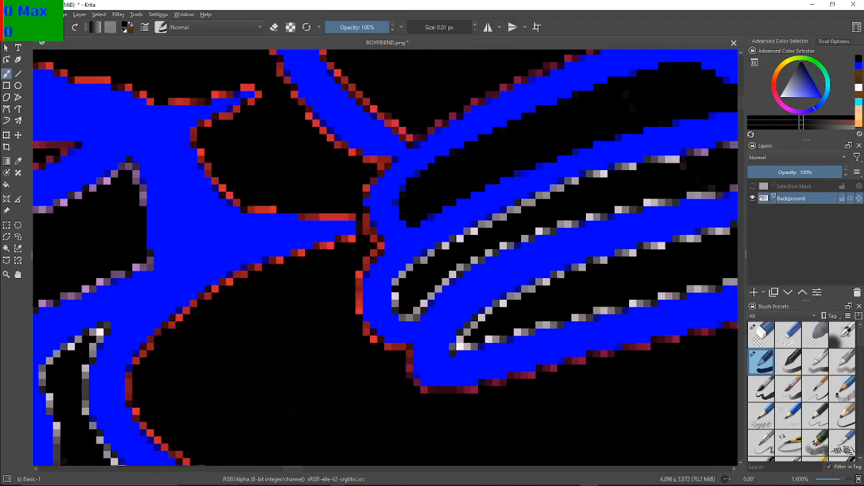
pyautogui.moveTo(681, 199); pyautogui.dragTo(349, 239)
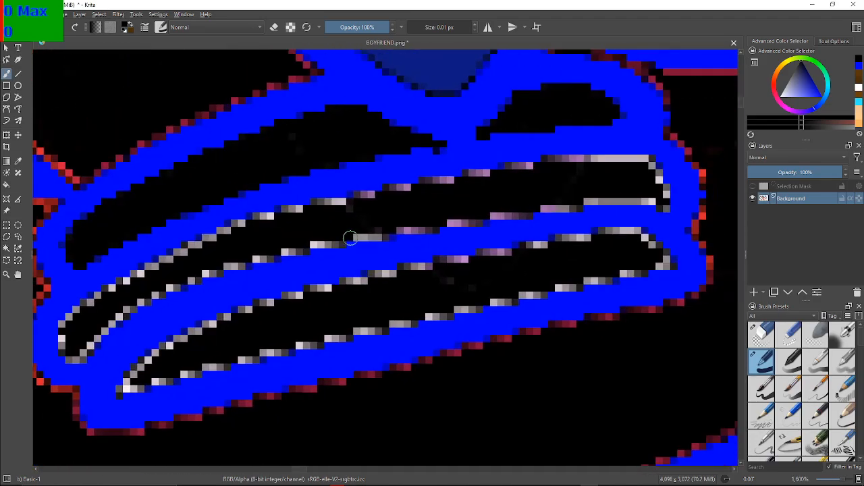
pyautogui.scroll(2, 346, 236)
pyautogui.moveTo(439, 210); pyautogui.dragTo(81, 228)
pyautogui.scroll(2, 390, 175)
pyautogui.scroll(-1, 390, 175)
pyautogui.moveTo(523, 156); pyautogui.dragTo(322, 206)
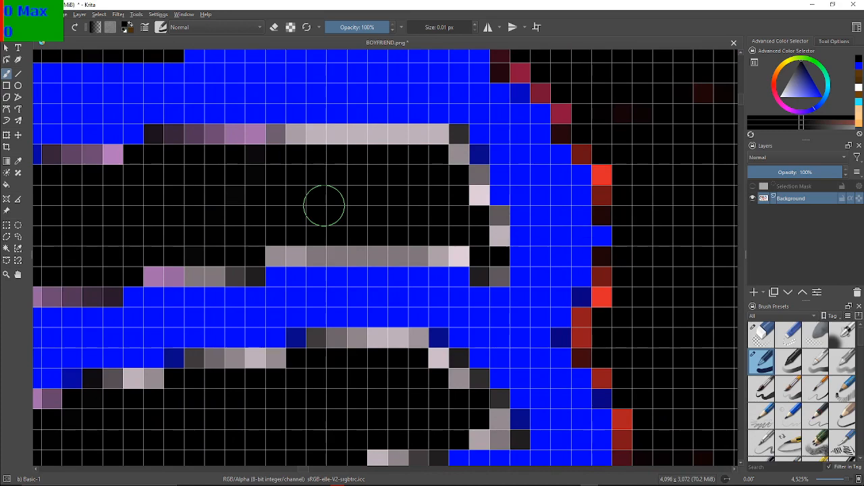
pyautogui.moveTo(498, 277)
pyautogui.mouseDown()
pyautogui.moveTo(488, 270)
pyautogui.moveTo(496, 247)
pyautogui.moveTo(441, 247)
pyautogui.moveTo(451, 255)
pyautogui.moveTo(493, 226)
pyautogui.moveTo(367, 255)
pyautogui.moveTo(349, 247)
pyautogui.moveTo(295, 254)
pyautogui.moveTo(256, 241)
pyautogui.mouseUp()
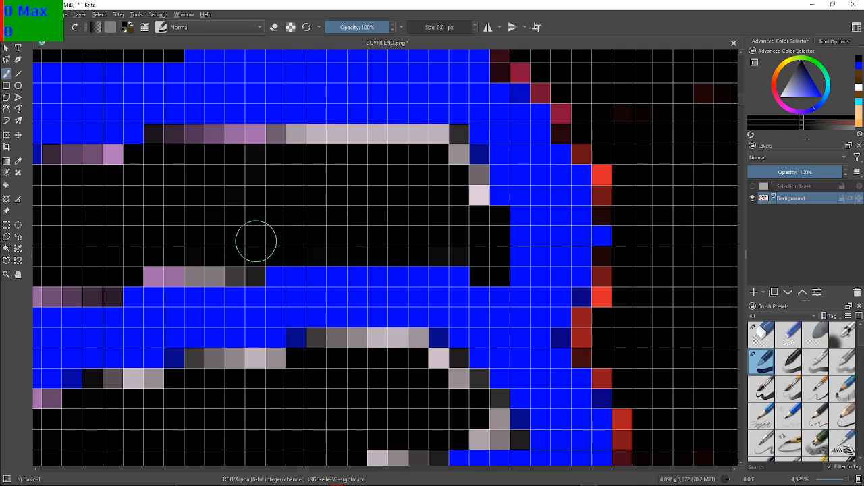
pyautogui.moveTo(247, 277)
pyautogui.mouseDown()
pyautogui.moveTo(231, 268)
pyautogui.moveTo(154, 266)
pyautogui.moveTo(191, 263)
pyautogui.mouseUp()
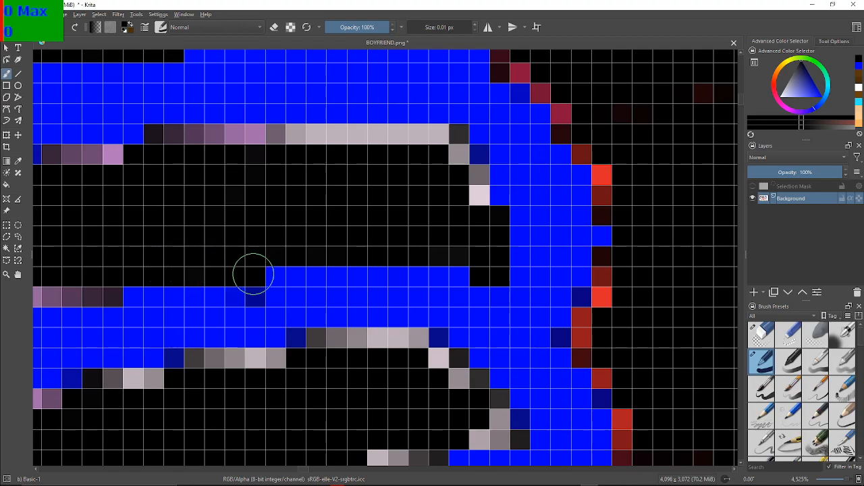
# Paint the lilac and neighbouring pale pixels along the middle of the second long lace stripe's lower edge black
pyautogui.moveTo(58, 256); pyautogui.dragTo(237, 235)
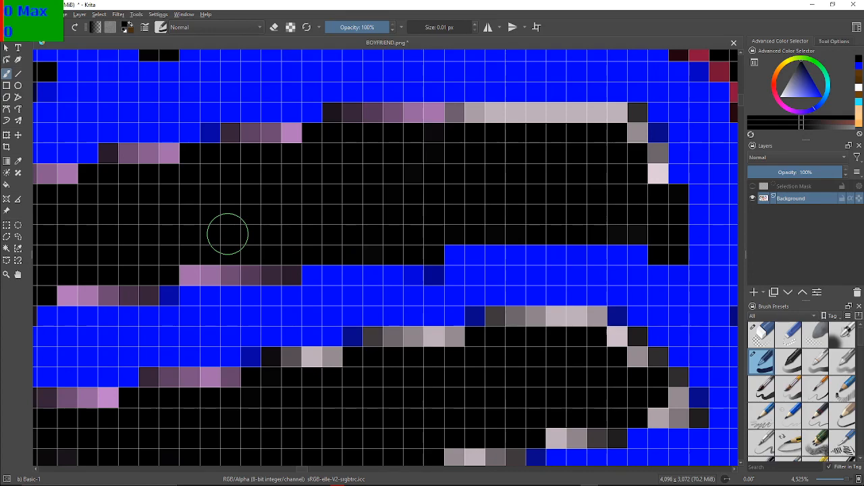
pyautogui.moveTo(287, 265)
pyautogui.mouseDown()
pyautogui.moveTo(289, 272)
pyautogui.moveTo(212, 258)
pyautogui.moveTo(190, 264)
pyautogui.mouseUp()
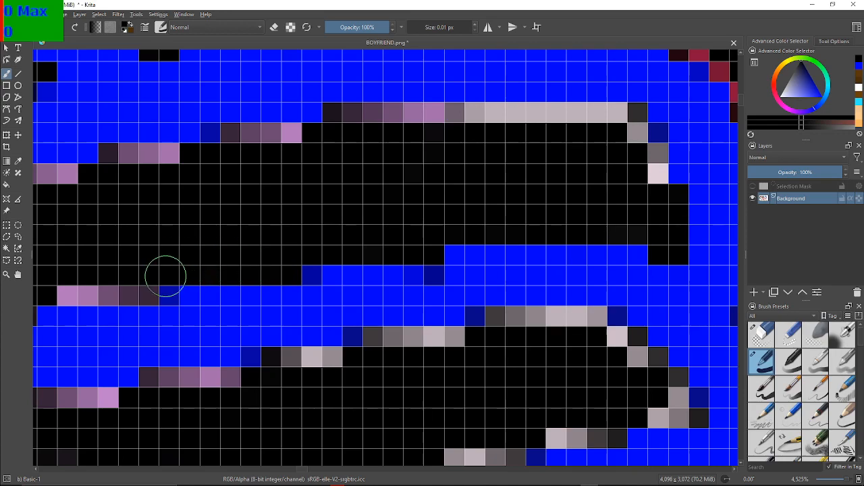
pyautogui.moveTo(120, 267); pyautogui.dragTo(292, 218)
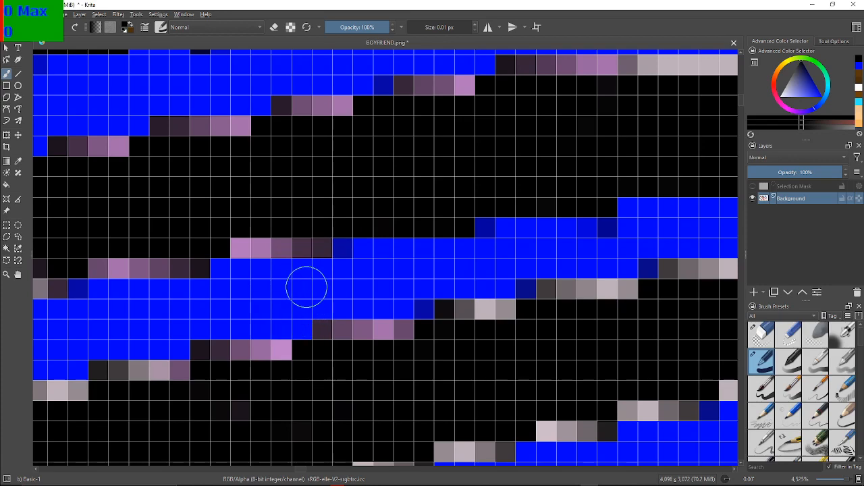
pyautogui.moveTo(314, 243)
pyautogui.mouseDown()
pyautogui.moveTo(239, 247)
pyautogui.moveTo(260, 253)
pyautogui.mouseUp()
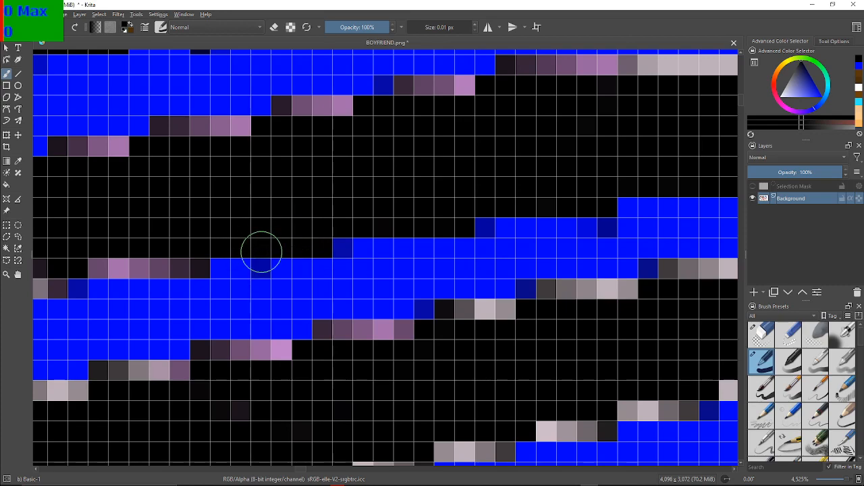
pyautogui.moveTo(231, 253); pyautogui.dragTo(407, 250)
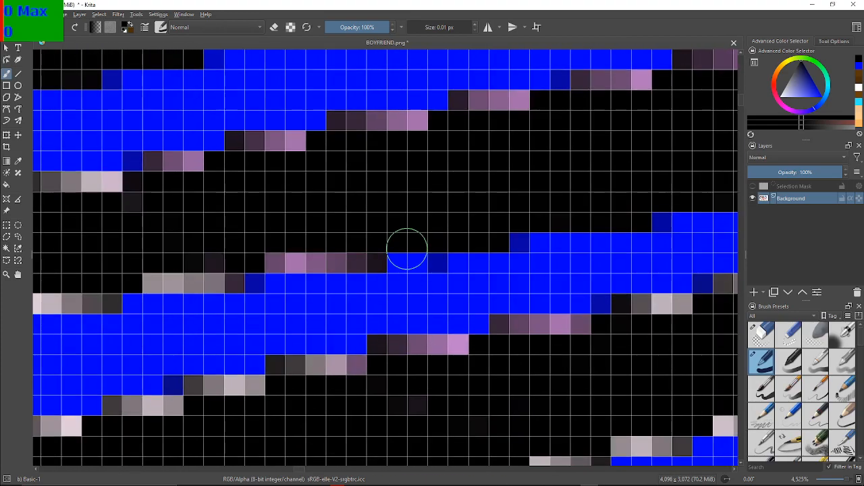
pyautogui.moveTo(357, 263)
pyautogui.mouseDown()
pyautogui.moveTo(369, 252)
pyautogui.moveTo(331, 245)
pyautogui.moveTo(313, 258)
pyautogui.moveTo(277, 258)
pyautogui.mouseUp()
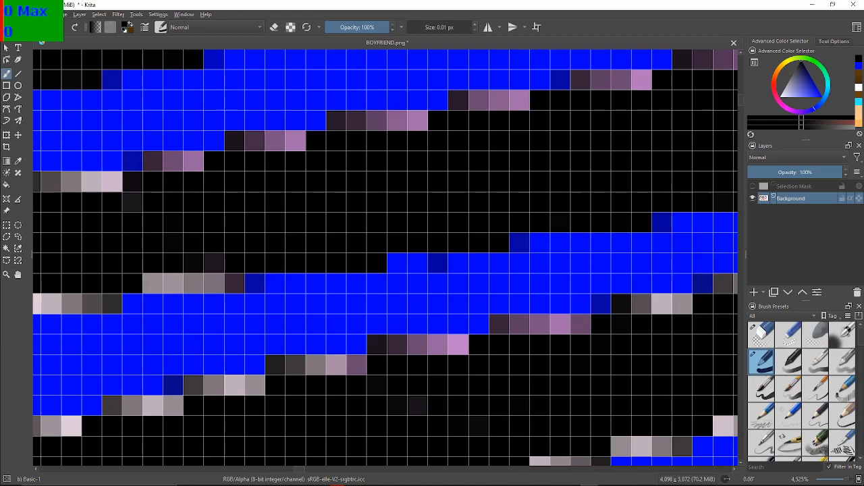
pyautogui.moveTo(247, 230); pyautogui.dragTo(351, 209)
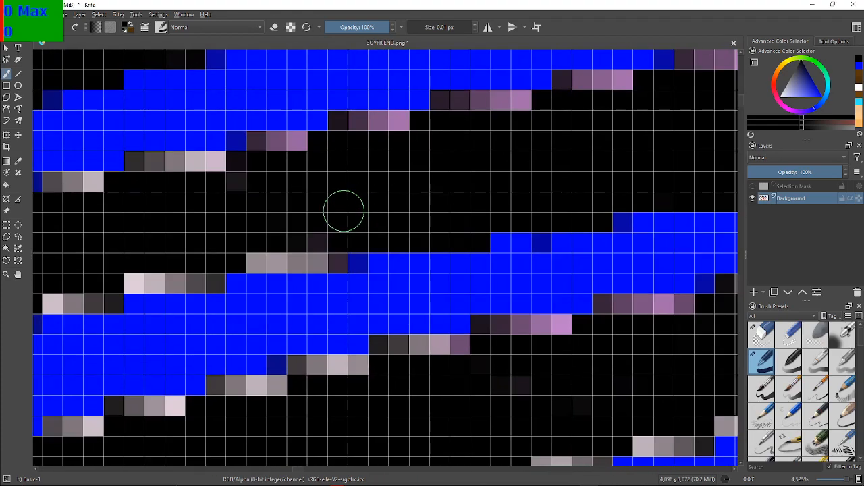
pyautogui.moveTo(325, 223)
pyautogui.mouseDown()
pyautogui.moveTo(322, 236)
pyautogui.moveTo(336, 251)
pyautogui.moveTo(296, 259)
pyautogui.moveTo(260, 251)
pyautogui.mouseUp()
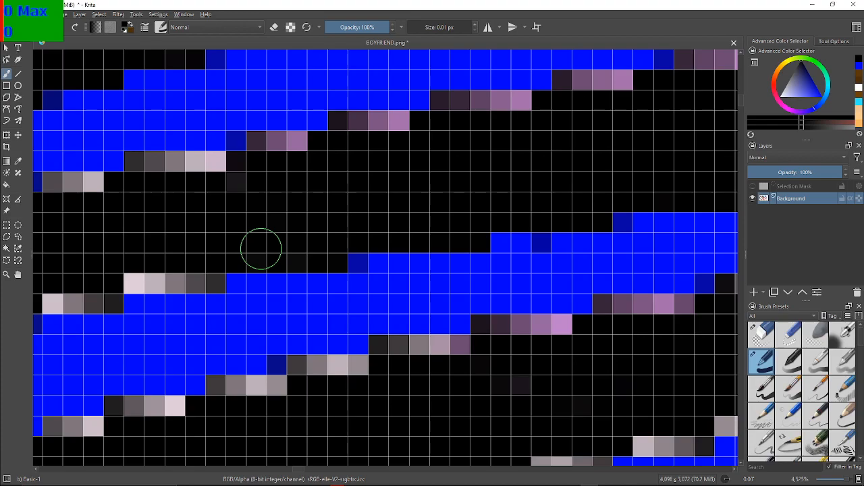
# Paint the pale stair-step pixels along the left part of the second long lace stripe's lower edge black
pyautogui.moveTo(131, 264); pyautogui.dragTo(401, 225)
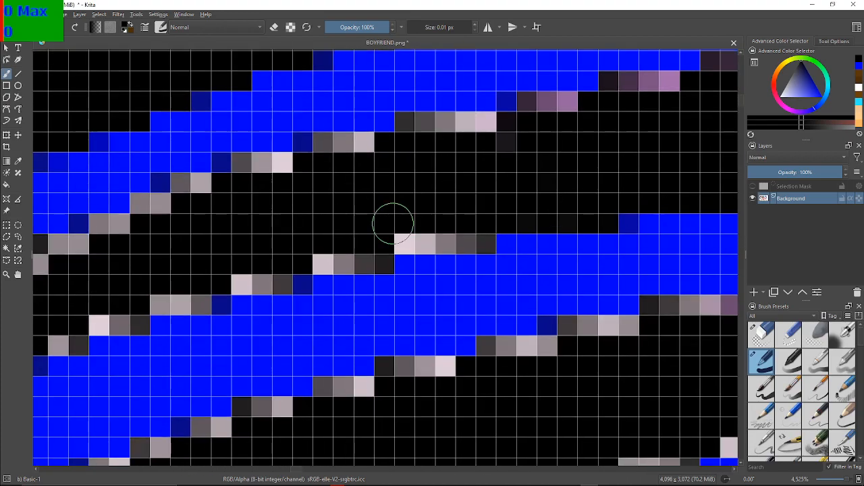
pyautogui.moveTo(480, 241)
pyautogui.mouseDown()
pyautogui.moveTo(402, 237)
pyautogui.moveTo(374, 263)
pyautogui.moveTo(363, 253)
pyautogui.moveTo(321, 244)
pyautogui.mouseUp()
pyautogui.moveTo(260, 283)
pyautogui.mouseDown()
pyautogui.moveTo(268, 276)
pyautogui.moveTo(243, 288)
pyautogui.moveTo(315, 240)
pyautogui.mouseUp()
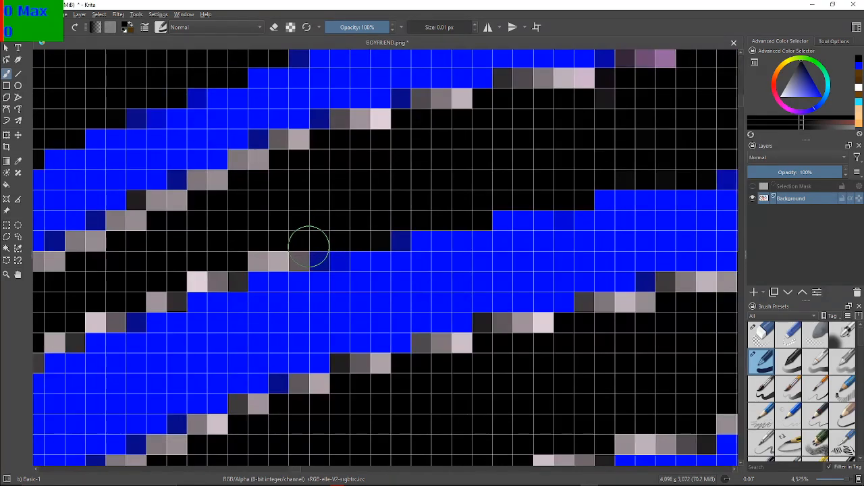
pyautogui.moveTo(312, 239)
pyautogui.mouseDown()
pyautogui.moveTo(227, 276)
pyautogui.moveTo(197, 279)
pyautogui.moveTo(197, 256)
pyautogui.mouseUp()
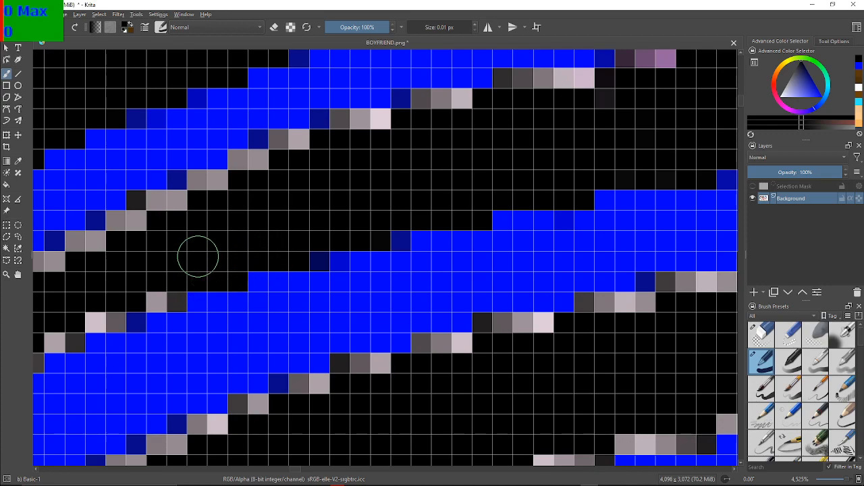
pyautogui.moveTo(138, 277)
pyautogui.mouseDown()
pyautogui.moveTo(226, 252)
pyautogui.moveTo(244, 238)
pyautogui.mouseUp()
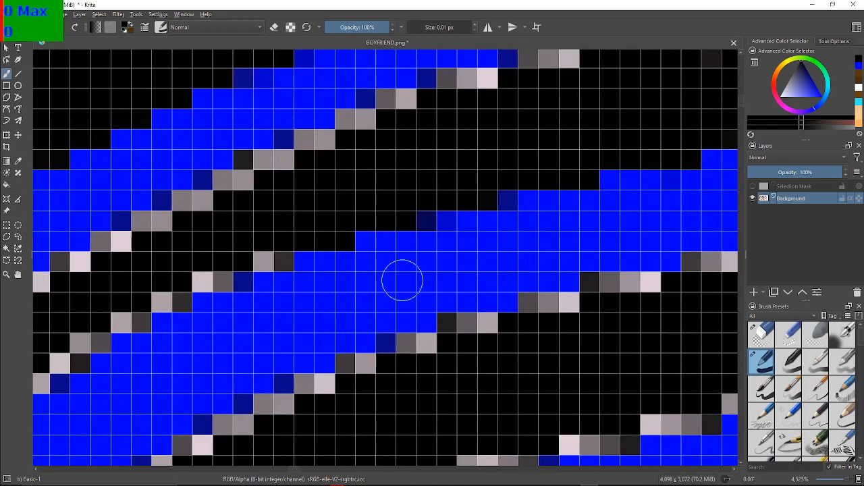
pyautogui.moveTo(287, 256); pyautogui.dragTo(258, 265)
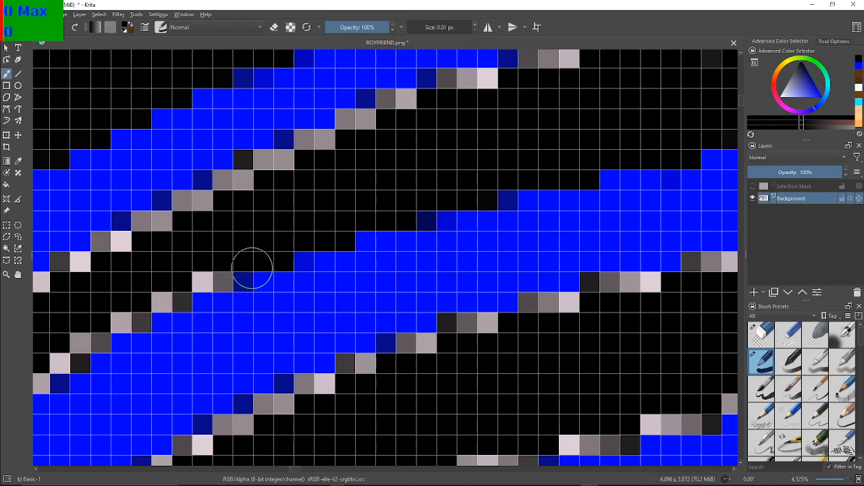
pyautogui.moveTo(235, 257); pyautogui.dragTo(305, 241)
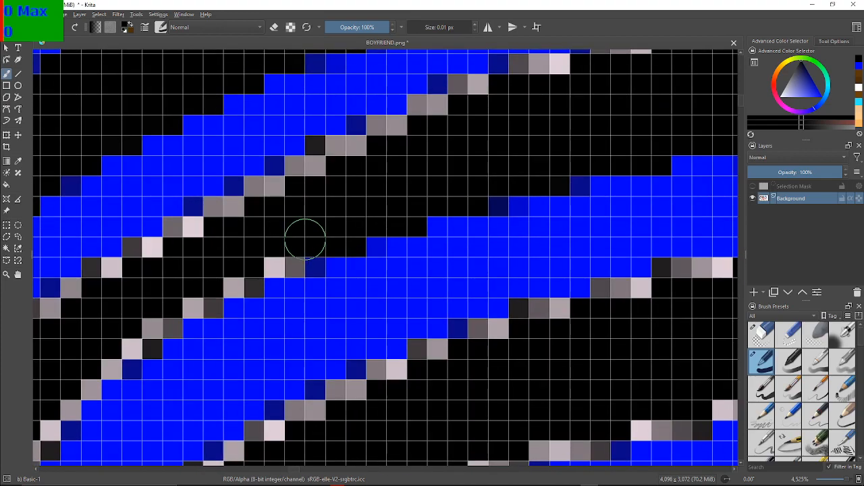
pyautogui.moveTo(284, 268)
pyautogui.mouseDown()
pyautogui.moveTo(289, 250)
pyautogui.moveTo(237, 279)
pyautogui.moveTo(245, 288)
pyautogui.mouseUp()
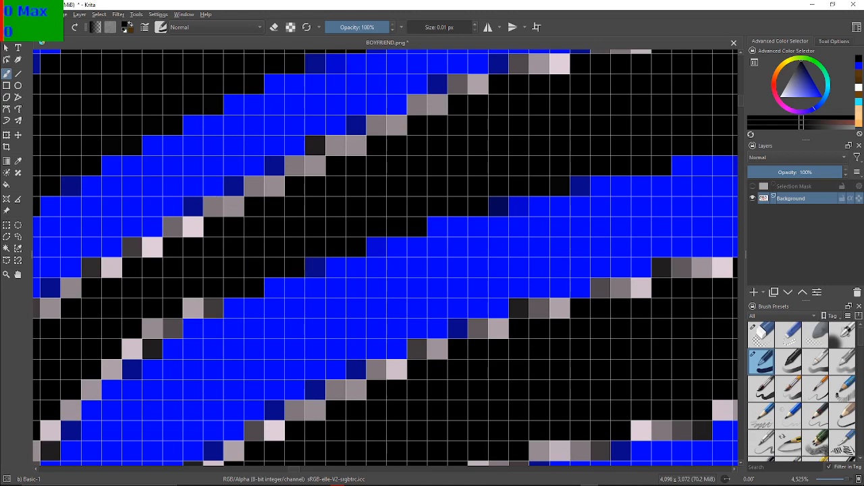
# Paint the pale pixels around the second long lace stripe's rounded left end and the adjoining lower and upper edges black
pyautogui.moveTo(173, 284); pyautogui.dragTo(337, 229)
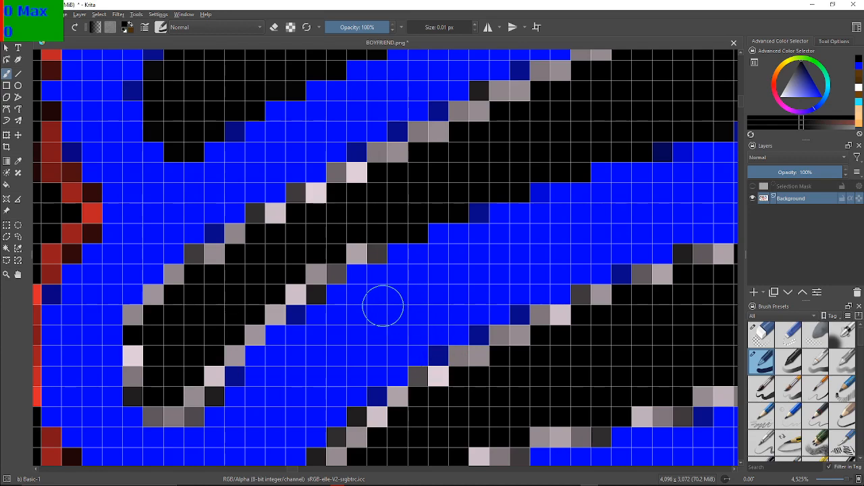
pyautogui.moveTo(360, 244)
pyautogui.mouseDown()
pyautogui.moveTo(367, 247)
pyautogui.moveTo(353, 245)
pyautogui.moveTo(268, 312)
pyautogui.moveTo(269, 297)
pyautogui.moveTo(255, 331)
pyautogui.moveTo(230, 344)
pyautogui.moveTo(188, 407)
pyautogui.moveTo(166, 399)
pyautogui.moveTo(159, 410)
pyautogui.moveTo(164, 383)
pyautogui.moveTo(135, 390)
pyautogui.moveTo(135, 322)
pyautogui.moveTo(153, 302)
pyautogui.moveTo(135, 318)
pyautogui.moveTo(207, 250)
pyautogui.moveTo(313, 193)
pyautogui.moveTo(301, 193)
pyautogui.moveTo(384, 171)
pyautogui.moveTo(398, 154)
pyautogui.moveTo(380, 158)
pyautogui.moveTo(424, 148)
pyautogui.moveTo(423, 135)
pyautogui.moveTo(448, 137)
pyautogui.moveTo(420, 133)
pyautogui.moveTo(485, 117)
pyautogui.moveTo(498, 90)
pyautogui.moveTo(486, 92)
pyautogui.moveTo(471, 129)
pyautogui.mouseUp()
pyautogui.moveTo(560, 80)
pyautogui.mouseDown()
pyautogui.moveTo(555, 71)
pyautogui.moveTo(535, 80)
pyautogui.mouseUp()
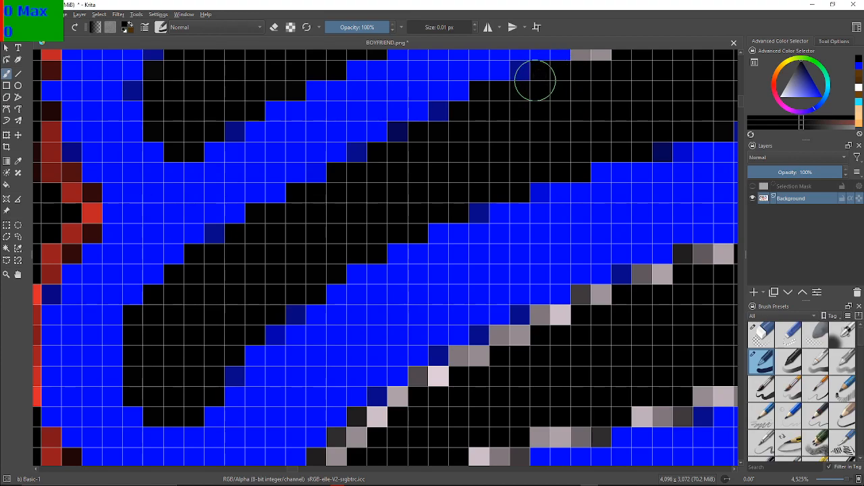
# Paint the remaining pale pixels on the left half of the second long lace stripe's upper edge black
pyautogui.moveTo(592, 159); pyautogui.dragTo(378, 303)
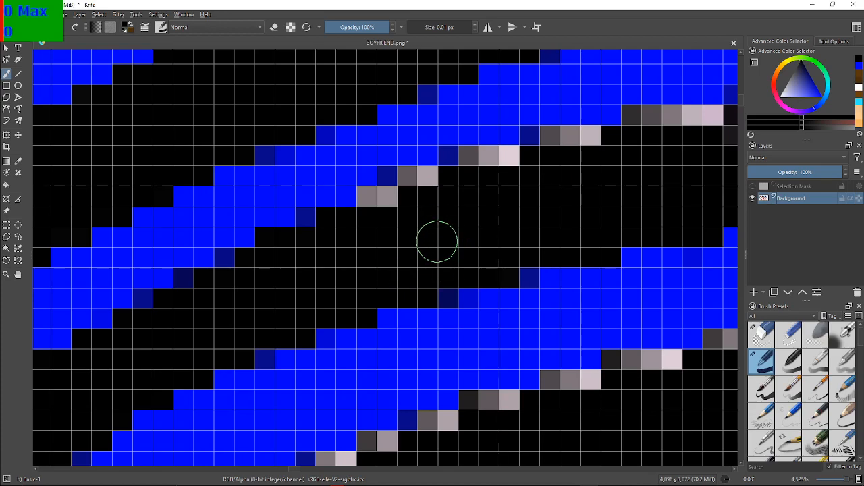
pyautogui.moveTo(377, 228)
pyautogui.mouseDown()
pyautogui.moveTo(386, 205)
pyautogui.moveTo(372, 196)
pyautogui.moveTo(482, 150)
pyautogui.moveTo(493, 155)
pyautogui.moveTo(459, 164)
pyautogui.mouseUp()
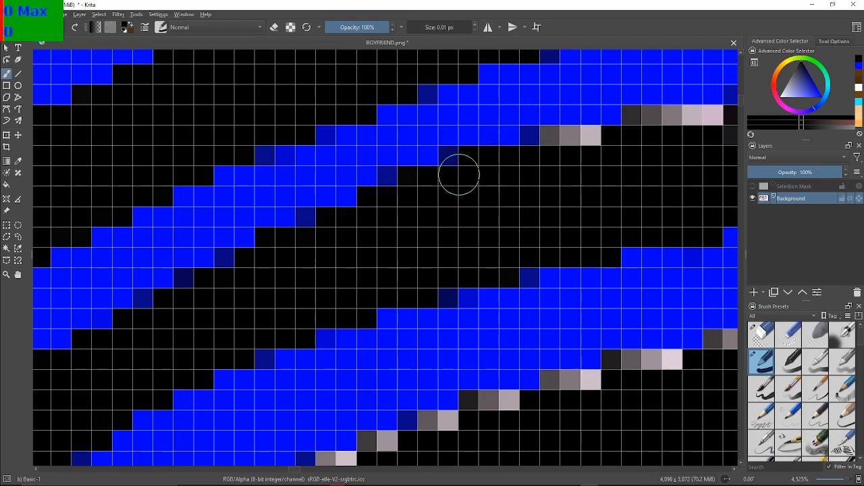
pyautogui.scroll(-1, 483, 125)
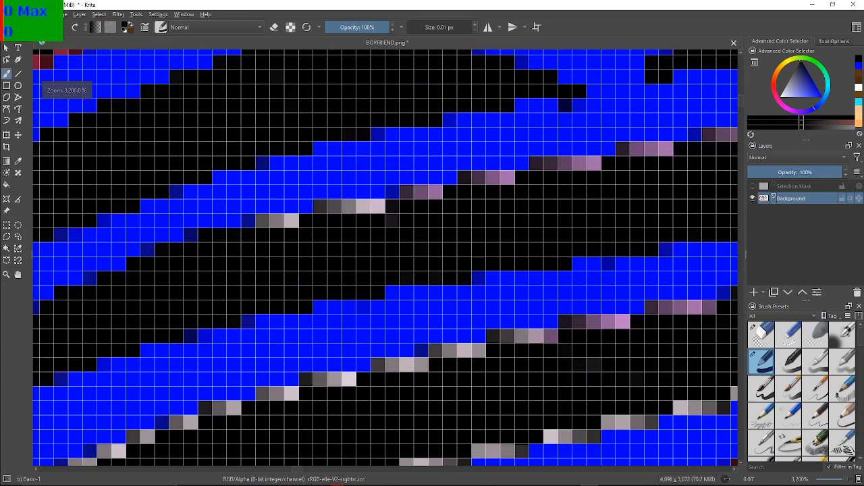
pyautogui.scroll(2, 231, 209)
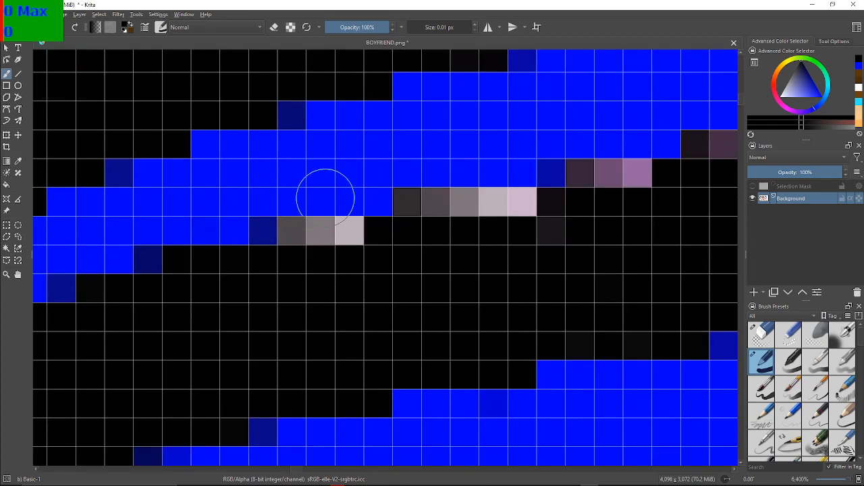
pyautogui.moveTo(331, 265)
pyautogui.mouseDown()
pyautogui.moveTo(309, 266)
pyautogui.moveTo(299, 243)
pyautogui.moveTo(348, 240)
pyautogui.moveTo(321, 245)
pyautogui.mouseUp()
pyautogui.moveTo(401, 229)
pyautogui.mouseDown()
pyautogui.moveTo(419, 207)
pyautogui.moveTo(506, 209)
pyautogui.moveTo(511, 201)
pyautogui.mouseUp()
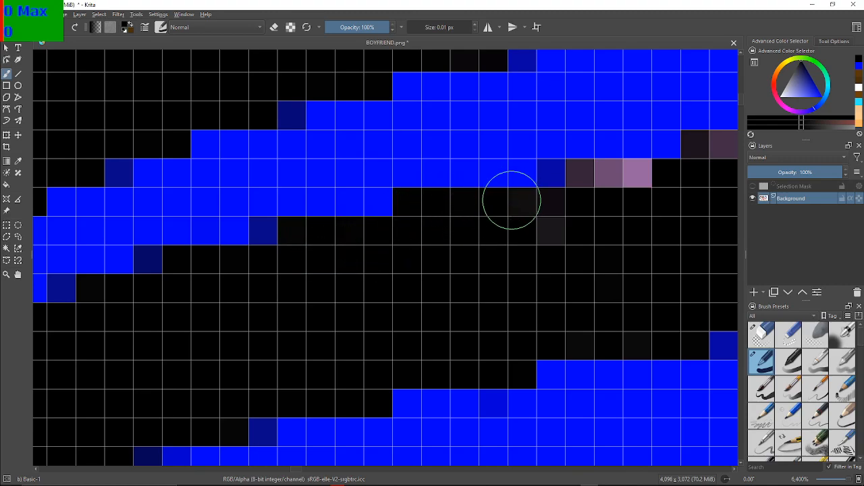
# Paint the lilac pixel runs along the middle of the second long lace stripe's upper edge black
pyautogui.moveTo(560, 233)
pyautogui.mouseDown()
pyautogui.moveTo(559, 207)
pyautogui.moveTo(592, 179)
pyautogui.moveTo(637, 171)
pyautogui.moveTo(623, 184)
pyautogui.mouseUp()
pyautogui.scroll(-2, 671, 213)
pyautogui.moveTo(671, 213)
pyautogui.mouseDown()
pyautogui.moveTo(405, 222)
pyautogui.moveTo(336, 245)
pyautogui.moveTo(338, 284)
pyautogui.mouseUp()
pyautogui.scroll(2, 335, 247)
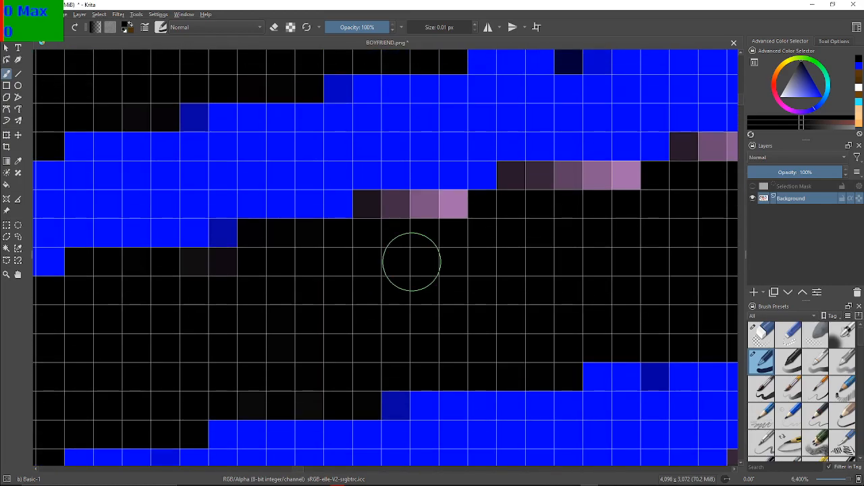
pyautogui.moveTo(395, 217)
pyautogui.mouseDown()
pyautogui.moveTo(373, 214)
pyautogui.moveTo(450, 218)
pyautogui.mouseUp()
pyautogui.moveTo(525, 186)
pyautogui.mouseDown()
pyautogui.moveTo(640, 178)
pyautogui.moveTo(631, 191)
pyautogui.moveTo(264, 216)
pyautogui.mouseUp()
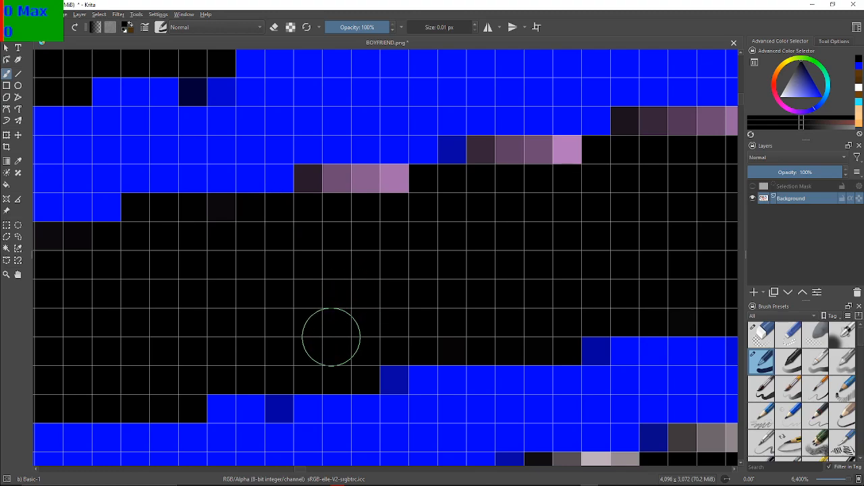
pyautogui.moveTo(321, 199)
pyautogui.mouseDown()
pyautogui.moveTo(343, 193)
pyautogui.moveTo(321, 193)
pyautogui.moveTo(372, 183)
pyautogui.mouseUp()
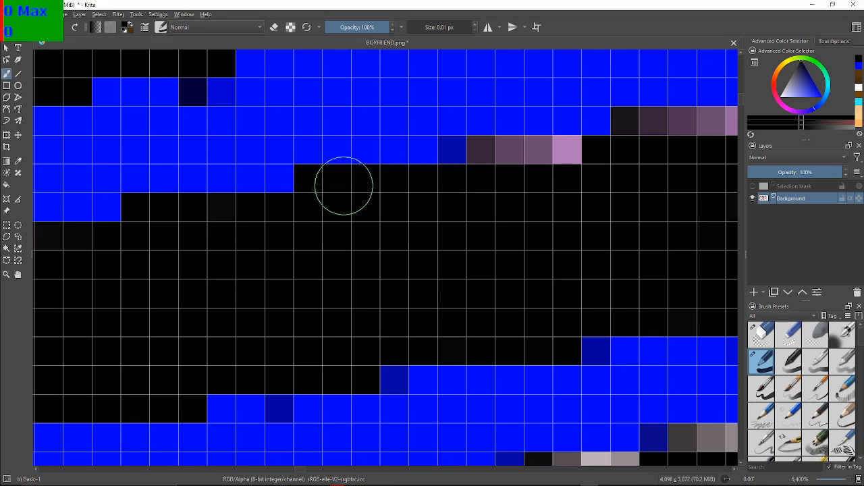
pyautogui.moveTo(532, 159)
pyautogui.mouseDown()
pyautogui.moveTo(491, 158)
pyautogui.moveTo(560, 157)
pyautogui.mouseUp()
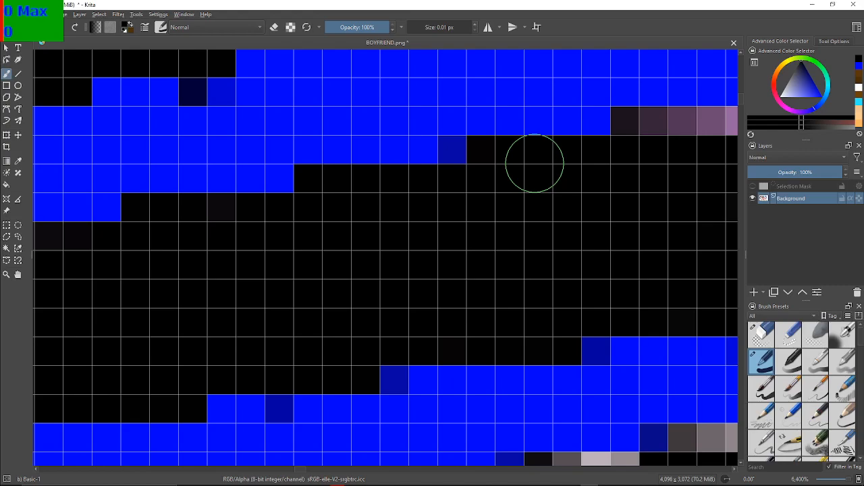
# Paint the lilac and pale row at the right of the second long lace stripe's upper edge and its upper right corner black
pyautogui.moveTo(625, 134); pyautogui.dragTo(208, 146)
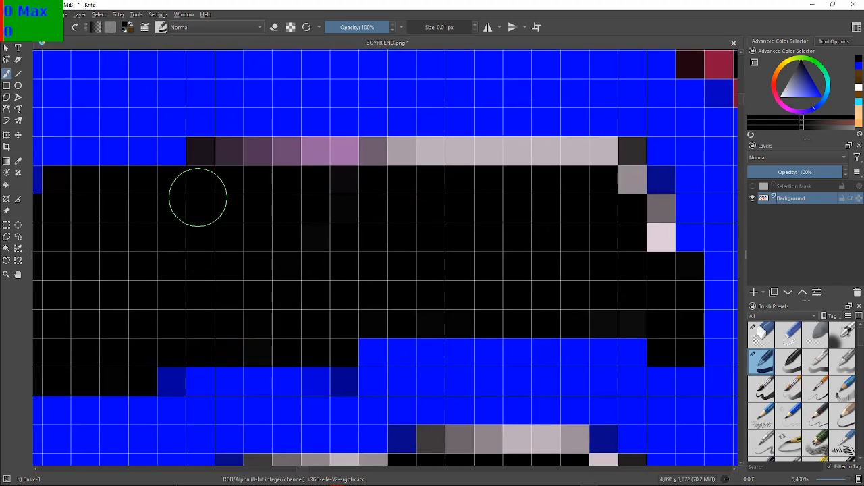
pyautogui.moveTo(205, 156)
pyautogui.mouseDown()
pyautogui.moveTo(397, 156)
pyautogui.moveTo(356, 165)
pyautogui.moveTo(207, 154)
pyautogui.moveTo(613, 153)
pyautogui.moveTo(526, 149)
pyautogui.mouseUp()
pyautogui.moveTo(624, 154)
pyautogui.mouseDown()
pyautogui.moveTo(617, 183)
pyautogui.moveTo(655, 227)
pyautogui.moveTo(634, 182)
pyautogui.mouseUp()
# Paint the pale pixels around the right end of the right shoe's lowest long lace stripe and its adjoining lower edge black
pyautogui.scroll(-4, 668, 210)
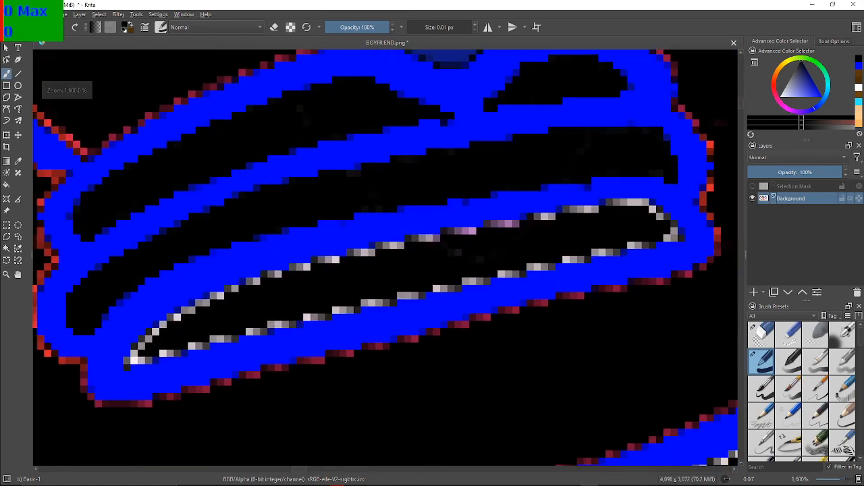
pyautogui.scroll(3, 611, 193)
pyautogui.scroll(-2, 610, 193)
pyautogui.scroll(-4, 609, 204)
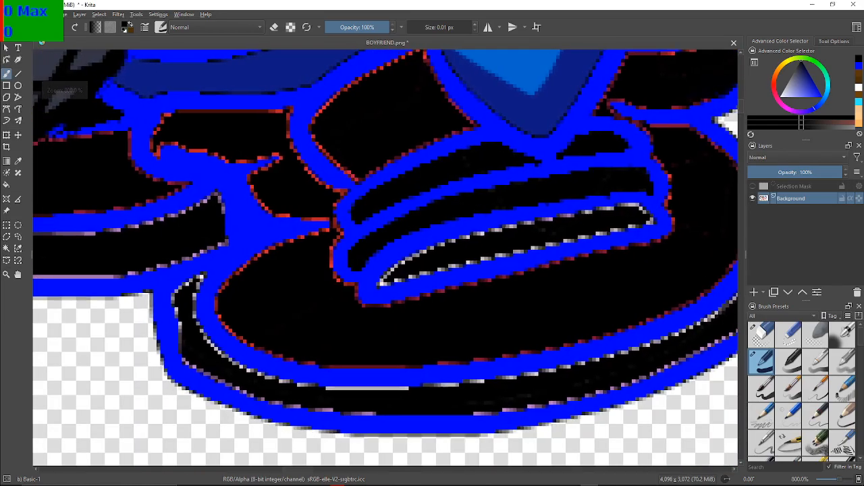
pyautogui.scroll(5, 488, 245)
pyautogui.moveTo(639, 268); pyautogui.dragTo(432, 270)
pyautogui.scroll(1, 544, 270)
pyautogui.moveTo(732, 233); pyautogui.dragTo(506, 244)
pyautogui.moveTo(554, 181)
pyautogui.mouseDown()
pyautogui.moveTo(387, 237)
pyautogui.moveTo(331, 243)
pyautogui.mouseUp()
pyautogui.scroll(1, 405, 242)
pyautogui.moveTo(547, 252); pyautogui.dragTo(315, 309)
pyautogui.moveTo(682, 249); pyautogui.dragTo(523, 268)
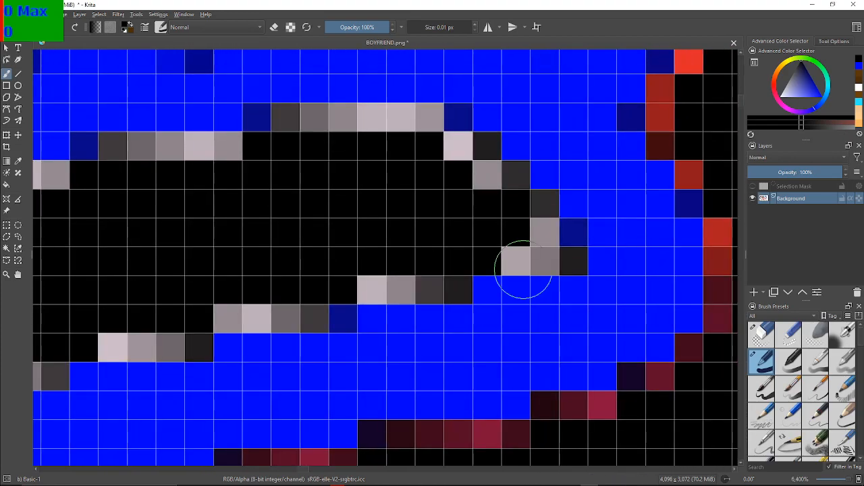
pyautogui.moveTo(283, 145)
pyautogui.mouseDown()
pyautogui.moveTo(422, 126)
pyautogui.moveTo(427, 161)
pyautogui.moveTo(454, 152)
pyautogui.moveTo(482, 160)
pyautogui.moveTo(487, 183)
pyautogui.moveTo(505, 199)
pyautogui.moveTo(501, 185)
pyautogui.moveTo(522, 194)
pyautogui.moveTo(538, 222)
pyautogui.mouseUp()
pyautogui.moveTo(533, 256)
pyautogui.mouseDown()
pyautogui.moveTo(560, 259)
pyautogui.moveTo(541, 250)
pyautogui.moveTo(512, 259)
pyautogui.moveTo(473, 241)
pyautogui.moveTo(443, 274)
pyautogui.moveTo(401, 276)
pyautogui.moveTo(385, 268)
pyautogui.moveTo(373, 275)
pyautogui.moveTo(345, 254)
pyautogui.moveTo(373, 273)
pyautogui.moveTo(356, 269)
pyautogui.moveTo(317, 292)
pyautogui.moveTo(321, 303)
pyautogui.moveTo(294, 311)
pyautogui.moveTo(241, 305)
pyautogui.moveTo(227, 320)
pyautogui.moveTo(179, 338)
pyautogui.moveTo(115, 333)
pyautogui.mouseUp()
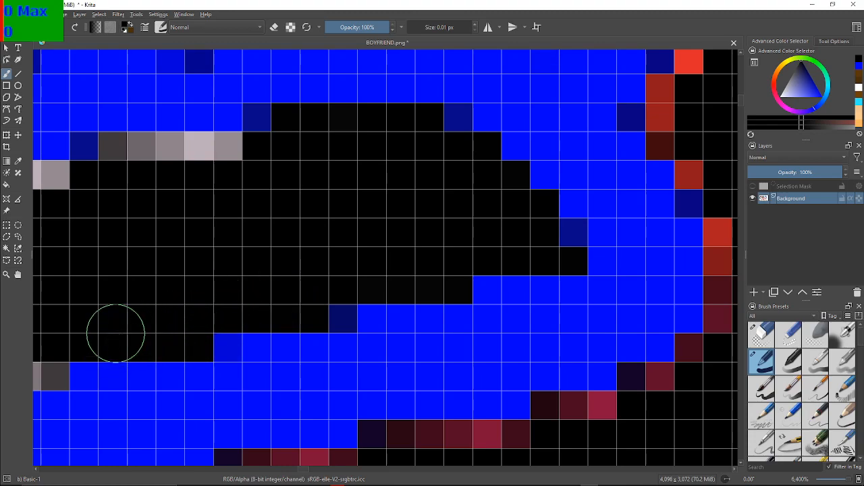
# Paint the pale pixel runs along the right and middle parts of the right shoe's lowest lace stripe's lower edge black
pyautogui.moveTo(48, 322); pyautogui.dragTo(388, 207)
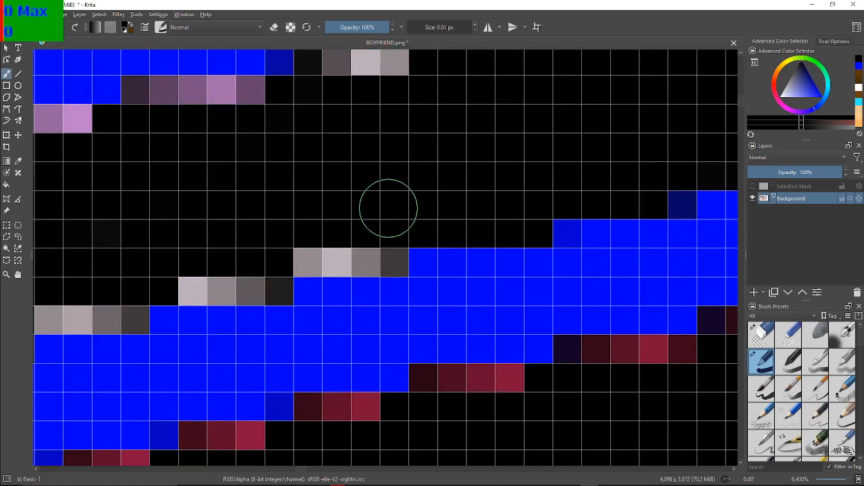
pyautogui.moveTo(378, 250)
pyautogui.mouseDown()
pyautogui.moveTo(353, 240)
pyautogui.moveTo(334, 251)
pyautogui.moveTo(317, 245)
pyautogui.moveTo(265, 289)
pyautogui.moveTo(194, 288)
pyautogui.mouseUp()
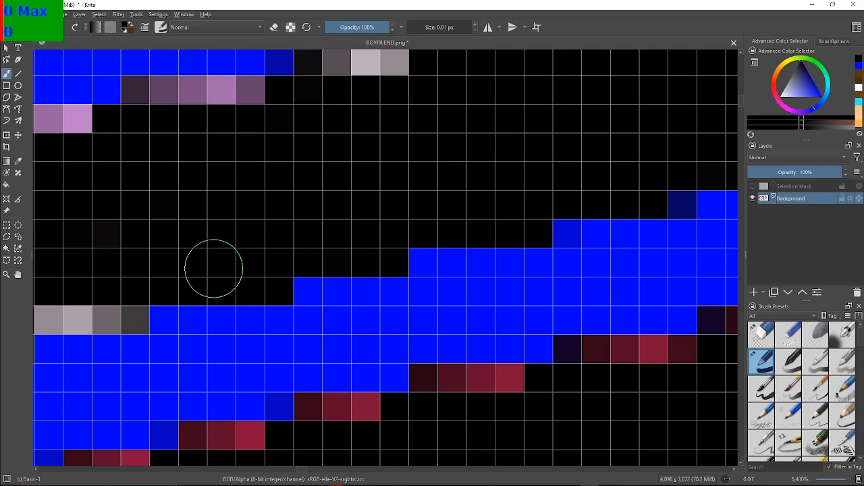
pyautogui.moveTo(157, 227); pyautogui.dragTo(377, 206)
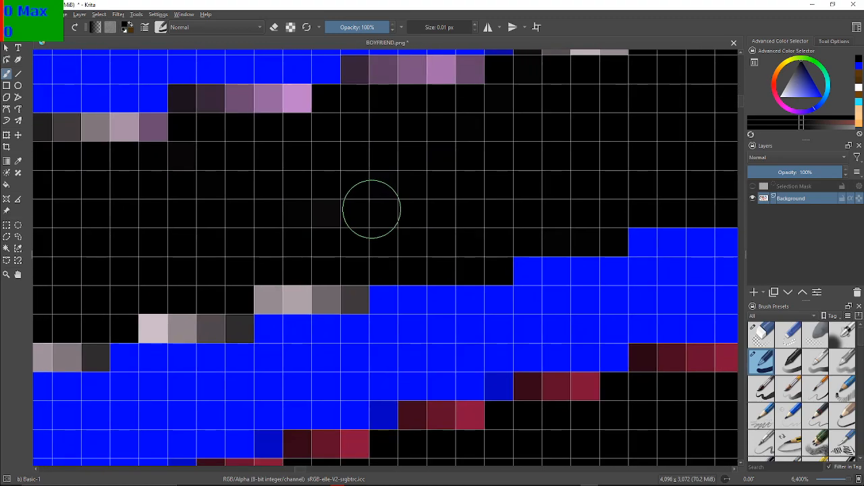
pyautogui.moveTo(344, 289)
pyautogui.mouseDown()
pyautogui.moveTo(306, 284)
pyautogui.moveTo(285, 286)
pyautogui.moveTo(269, 297)
pyautogui.moveTo(277, 297)
pyautogui.moveTo(234, 305)
pyautogui.moveTo(229, 324)
pyautogui.moveTo(152, 325)
pyautogui.moveTo(149, 335)
pyautogui.moveTo(400, 305)
pyautogui.mouseUp()
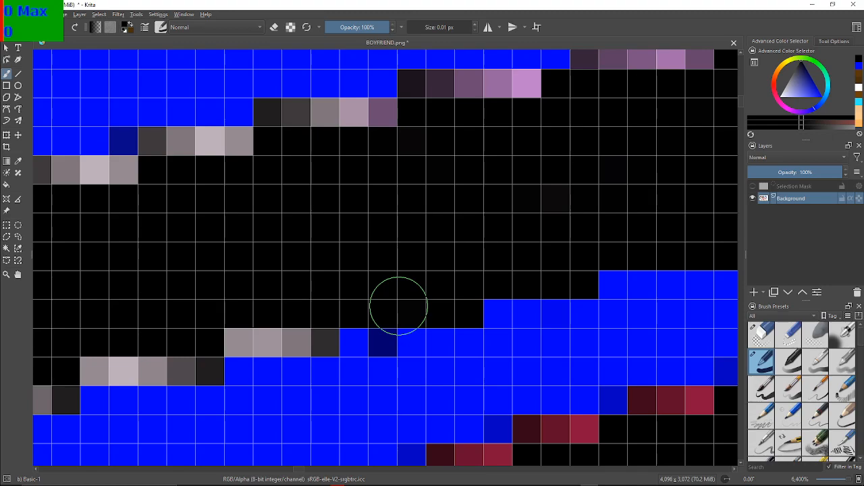
pyautogui.moveTo(280, 329)
pyautogui.mouseDown()
pyautogui.moveTo(319, 329)
pyautogui.moveTo(316, 339)
pyautogui.moveTo(269, 346)
pyautogui.moveTo(245, 334)
pyautogui.moveTo(230, 337)
pyautogui.moveTo(204, 366)
pyautogui.moveTo(203, 353)
pyautogui.moveTo(189, 366)
pyautogui.moveTo(128, 355)
pyautogui.moveTo(93, 362)
pyautogui.moveTo(96, 350)
pyautogui.moveTo(335, 278)
pyautogui.mouseUp()
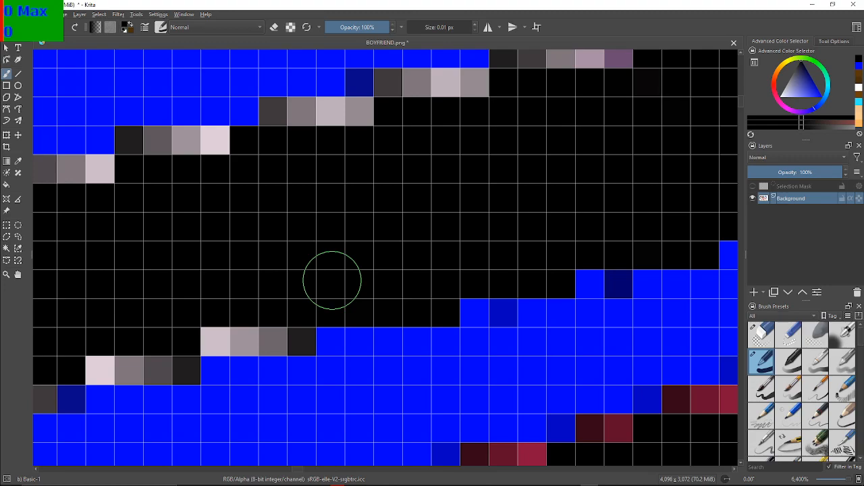
pyautogui.moveTo(282, 311)
pyautogui.mouseDown()
pyautogui.moveTo(295, 331)
pyautogui.moveTo(270, 324)
pyautogui.moveTo(216, 340)
pyautogui.mouseUp()
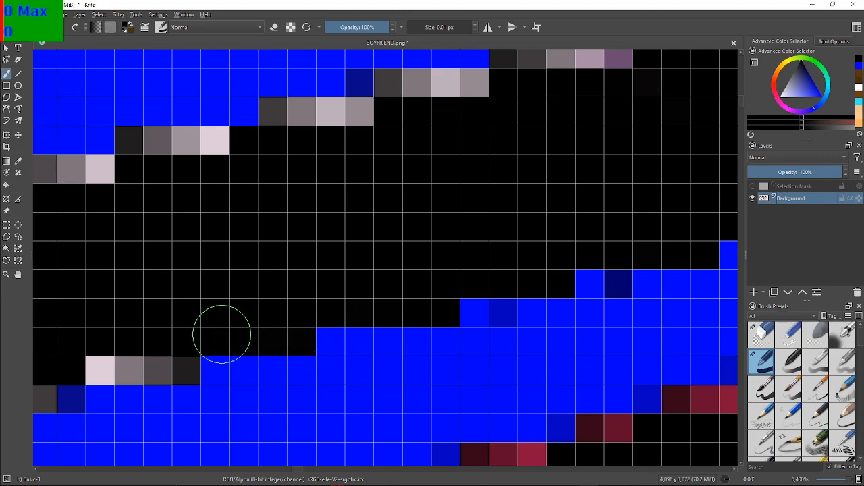
pyautogui.moveTo(127, 332)
pyautogui.mouseDown()
pyautogui.moveTo(339, 218)
pyautogui.moveTo(369, 226)
pyautogui.mouseUp()
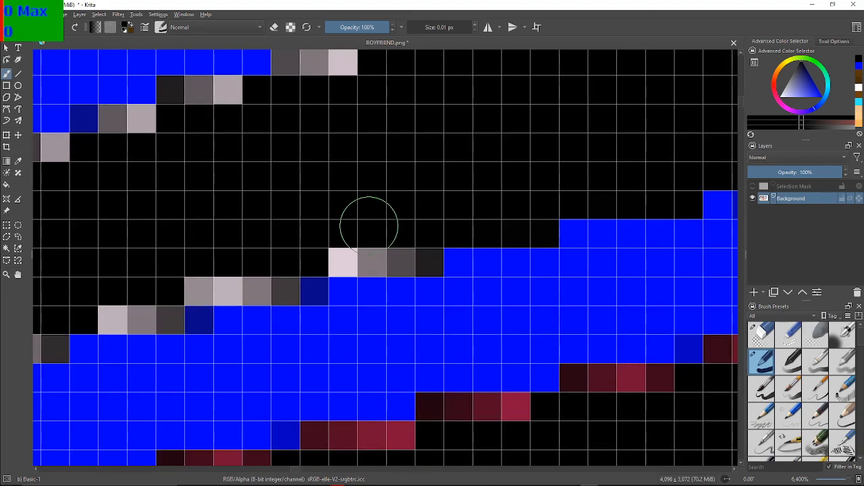
pyautogui.moveTo(415, 267)
pyautogui.mouseDown()
pyautogui.moveTo(381, 262)
pyautogui.moveTo(323, 250)
pyautogui.moveTo(286, 267)
pyautogui.moveTo(274, 285)
pyautogui.moveTo(210, 288)
pyautogui.moveTo(208, 278)
pyautogui.moveTo(218, 283)
pyautogui.moveTo(108, 312)
pyautogui.moveTo(129, 296)
pyautogui.moveTo(168, 320)
pyautogui.moveTo(116, 318)
pyautogui.moveTo(169, 301)
pyautogui.mouseUp()
# Paint the pale pixels at the left end of the lowest lace stripe's lower edge and around its left tip black
pyautogui.moveTo(123, 108)
pyautogui.mouseDown()
pyautogui.moveTo(368, 122)
pyautogui.moveTo(433, 102)
pyautogui.mouseUp()
pyautogui.moveTo(185, 193); pyautogui.dragTo(311, 102)
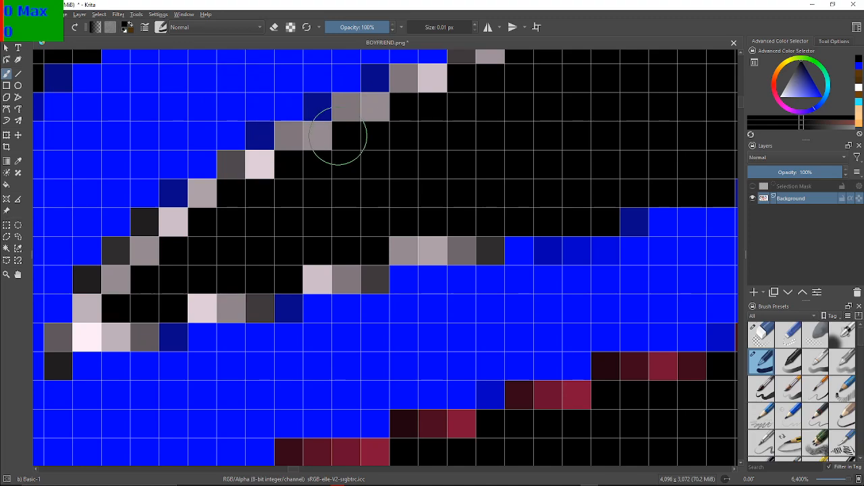
pyautogui.moveTo(338, 137); pyautogui.dragTo(301, 145)
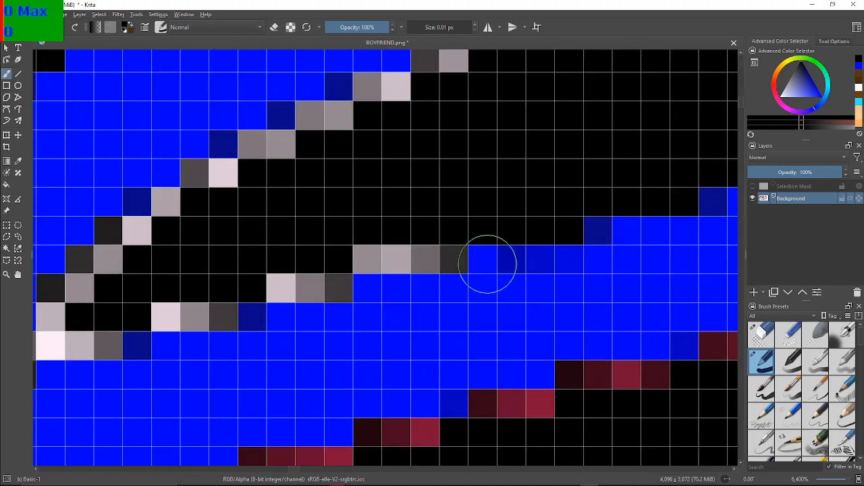
pyautogui.moveTo(416, 243)
pyautogui.mouseDown()
pyautogui.moveTo(445, 230)
pyautogui.moveTo(436, 253)
pyautogui.moveTo(442, 244)
pyautogui.moveTo(394, 259)
pyautogui.moveTo(394, 249)
pyautogui.moveTo(361, 237)
pyautogui.moveTo(320, 274)
pyautogui.moveTo(324, 258)
pyautogui.moveTo(322, 282)
pyautogui.moveTo(290, 279)
pyautogui.moveTo(287, 266)
pyautogui.moveTo(282, 287)
pyautogui.mouseUp()
pyautogui.moveTo(218, 291)
pyautogui.mouseDown()
pyautogui.moveTo(206, 314)
pyautogui.moveTo(169, 307)
pyautogui.mouseUp()
pyautogui.moveTo(120, 338)
pyautogui.mouseDown()
pyautogui.moveTo(80, 348)
pyautogui.moveTo(64, 340)
pyautogui.moveTo(63, 325)
pyautogui.moveTo(226, 272)
pyautogui.mouseUp()
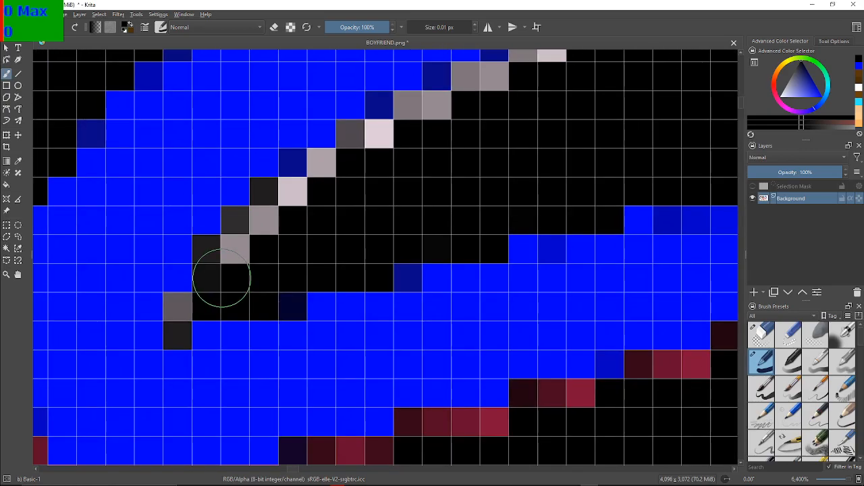
pyautogui.moveTo(182, 312)
pyautogui.mouseDown()
pyautogui.moveTo(178, 324)
pyautogui.moveTo(226, 247)
pyautogui.moveTo(238, 245)
pyautogui.moveTo(212, 250)
pyautogui.moveTo(287, 187)
pyautogui.moveTo(268, 193)
pyautogui.moveTo(358, 158)
pyautogui.moveTo(331, 166)
pyautogui.moveTo(373, 140)
pyautogui.moveTo(361, 139)
pyautogui.moveTo(426, 111)
pyautogui.moveTo(434, 119)
pyautogui.moveTo(150, 234)
pyautogui.moveTo(203, 246)
pyautogui.mouseUp()
pyautogui.click(438, 112)
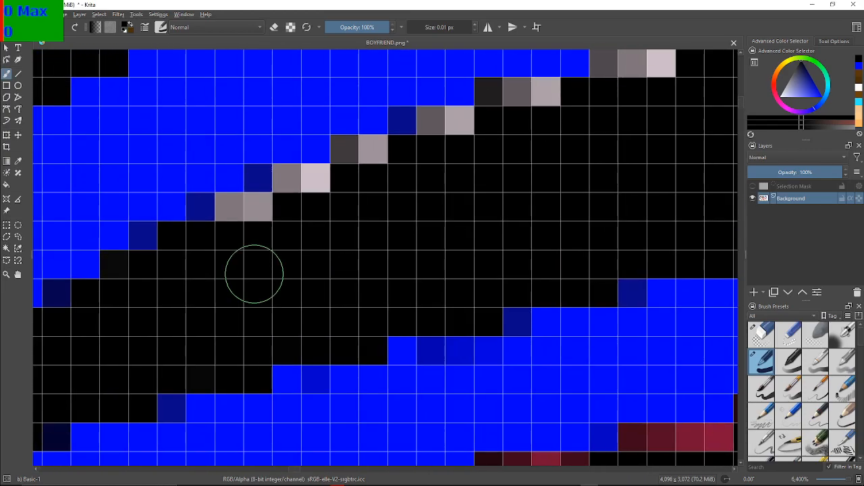
# Paint the pale pixels stepping up the left part of the lowest lace stripe's upper edge black
pyautogui.moveTo(270, 250)
pyautogui.mouseDown()
pyautogui.moveTo(256, 223)
pyautogui.moveTo(237, 222)
pyautogui.moveTo(235, 214)
pyautogui.mouseUp()
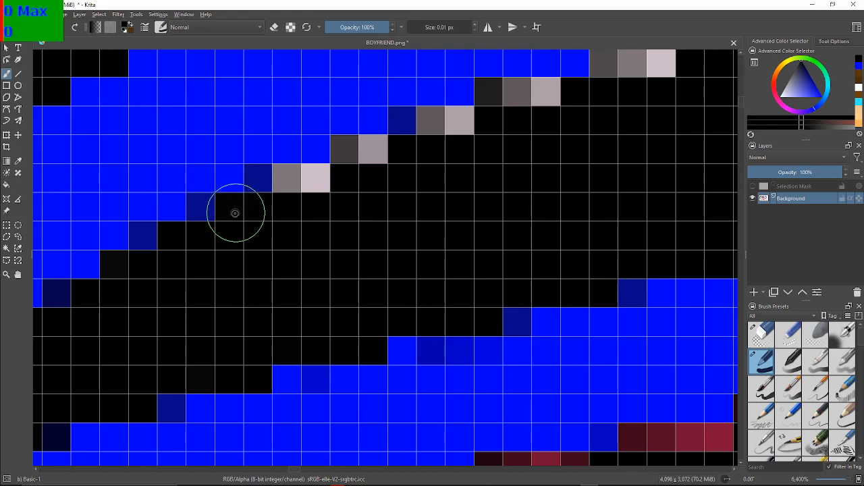
pyautogui.moveTo(289, 187)
pyautogui.mouseDown()
pyautogui.moveTo(313, 177)
pyautogui.moveTo(290, 178)
pyautogui.moveTo(349, 166)
pyautogui.moveTo(350, 158)
pyautogui.mouseUp()
pyautogui.click(376, 157)
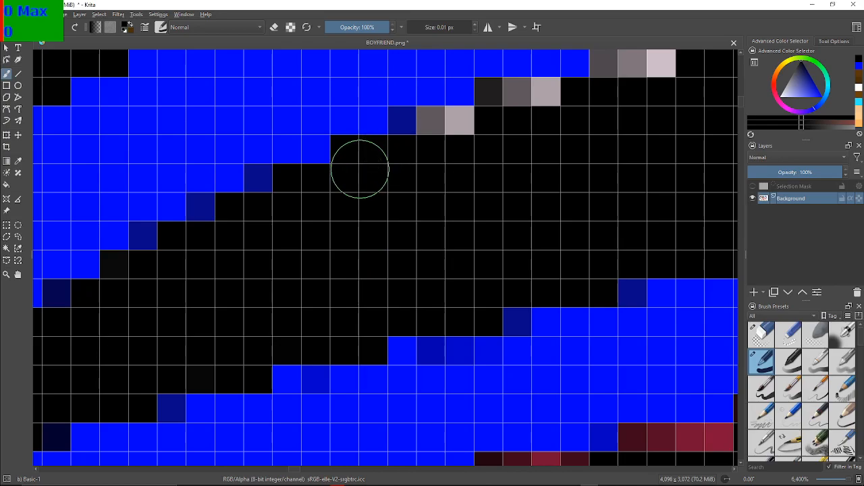
pyautogui.moveTo(431, 181); pyautogui.dragTo(238, 284)
pyautogui.moveTo(343, 275); pyautogui.dragTo(442, 258)
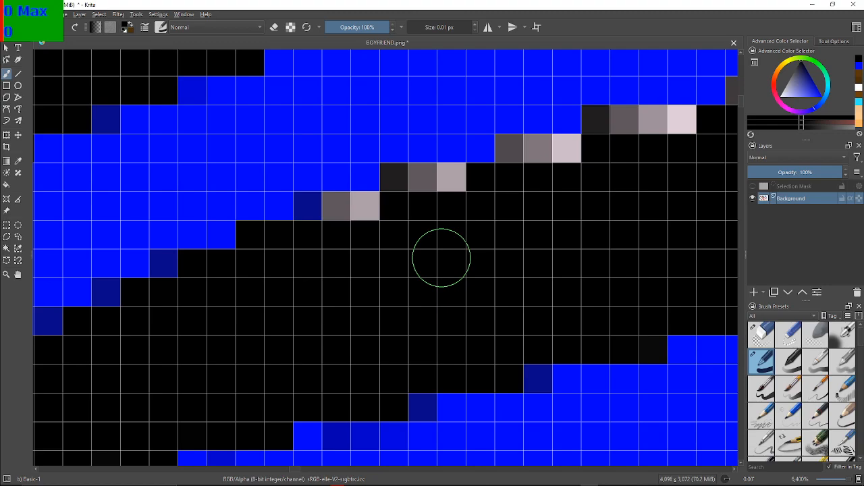
pyautogui.moveTo(367, 216); pyautogui.dragTo(344, 214)
pyautogui.click(442, 186)
pyautogui.click(441, 187)
pyautogui.moveTo(442, 187); pyautogui.dragTo(313, 233)
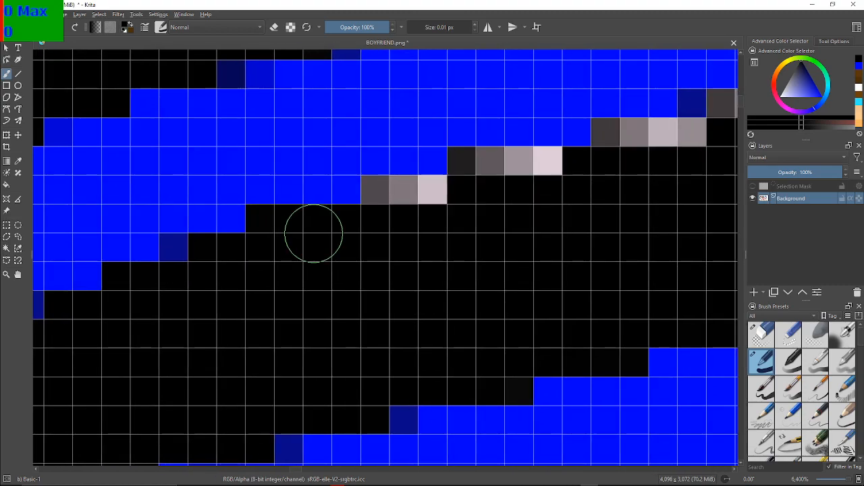
# Paint the pale pixel runs along the middle of the lowest lace stripe's upper edge black
pyautogui.click(387, 205)
pyautogui.moveTo(387, 206)
pyautogui.mouseDown()
pyautogui.moveTo(437, 200)
pyautogui.moveTo(463, 181)
pyautogui.moveTo(460, 171)
pyautogui.moveTo(547, 162)
pyautogui.mouseUp()
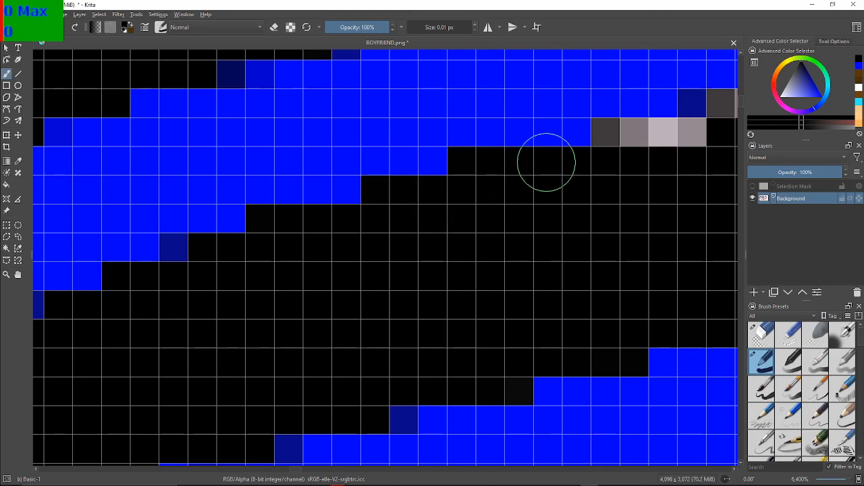
pyautogui.moveTo(662, 175); pyautogui.dragTo(383, 258)
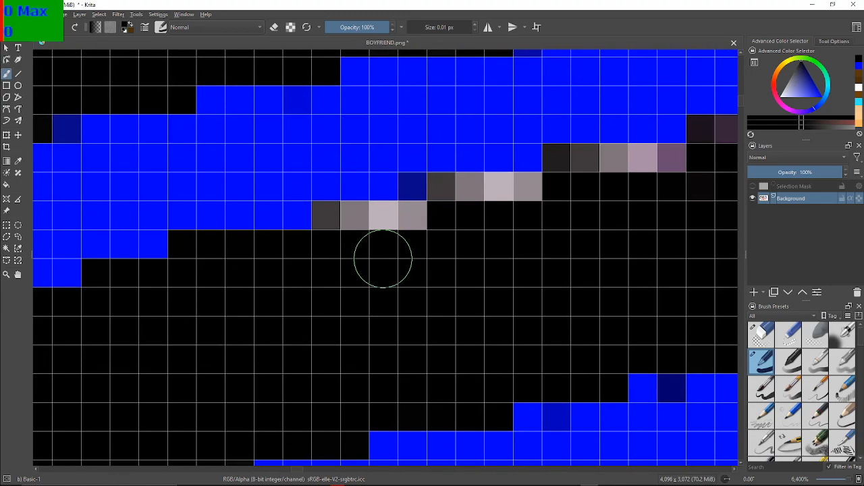
pyautogui.moveTo(337, 231)
pyautogui.mouseDown()
pyautogui.moveTo(426, 212)
pyautogui.moveTo(456, 189)
pyautogui.moveTo(520, 186)
pyautogui.moveTo(295, 247)
pyautogui.moveTo(378, 307)
pyautogui.moveTo(331, 240)
pyautogui.moveTo(337, 212)
pyautogui.moveTo(378, 202)
pyautogui.moveTo(444, 204)
pyautogui.mouseUp()
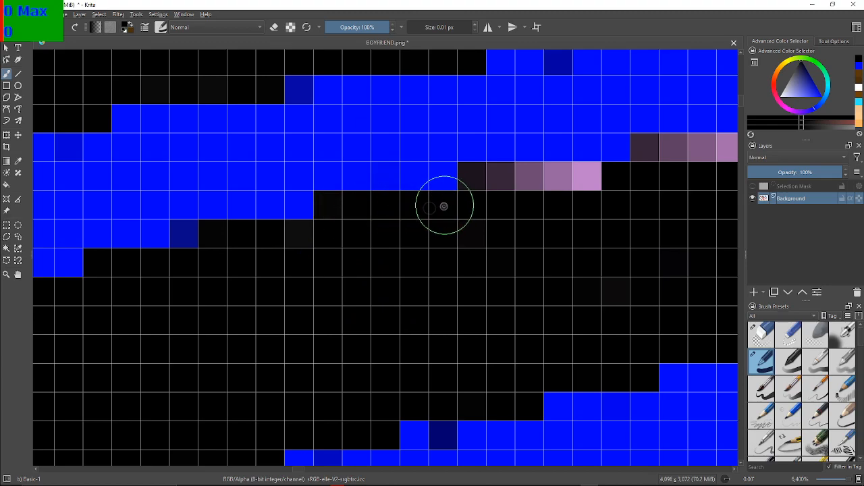
# Paint the lilac runs and the remaining pale runs on the right part of the lowest lace stripe's upper edge black
pyautogui.moveTo(492, 173)
pyautogui.mouseDown()
pyautogui.moveTo(515, 188)
pyautogui.moveTo(582, 175)
pyautogui.moveTo(329, 185)
pyautogui.mouseUp()
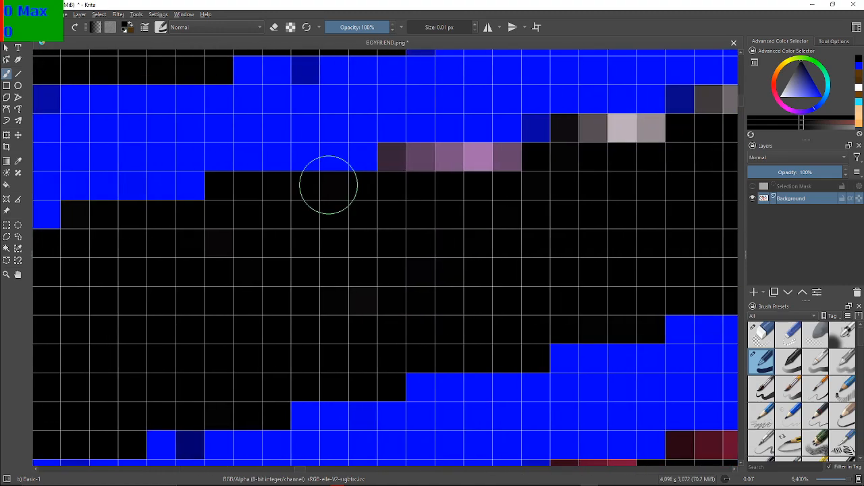
pyautogui.moveTo(434, 225)
pyautogui.mouseDown()
pyautogui.moveTo(416, 175)
pyautogui.moveTo(398, 174)
pyautogui.moveTo(507, 160)
pyautogui.mouseUp()
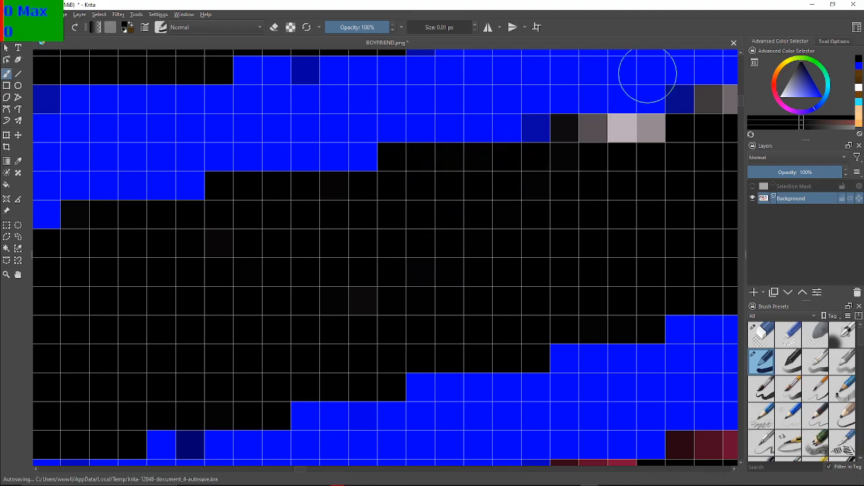
pyautogui.moveTo(631, 72); pyautogui.dragTo(428, 118)
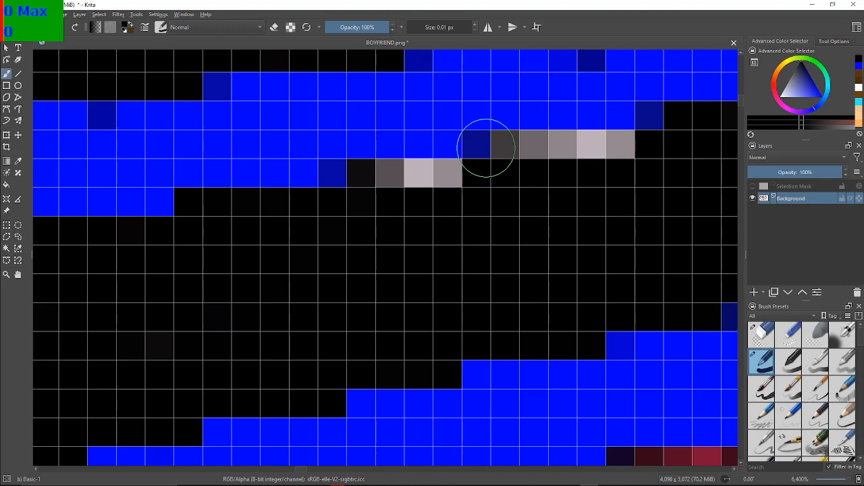
pyautogui.moveTo(372, 187)
pyautogui.mouseDown()
pyautogui.moveTo(441, 173)
pyautogui.moveTo(442, 183)
pyautogui.mouseUp()
pyautogui.moveTo(507, 154)
pyautogui.mouseDown()
pyautogui.moveTo(590, 139)
pyautogui.moveTo(621, 151)
pyautogui.mouseUp()
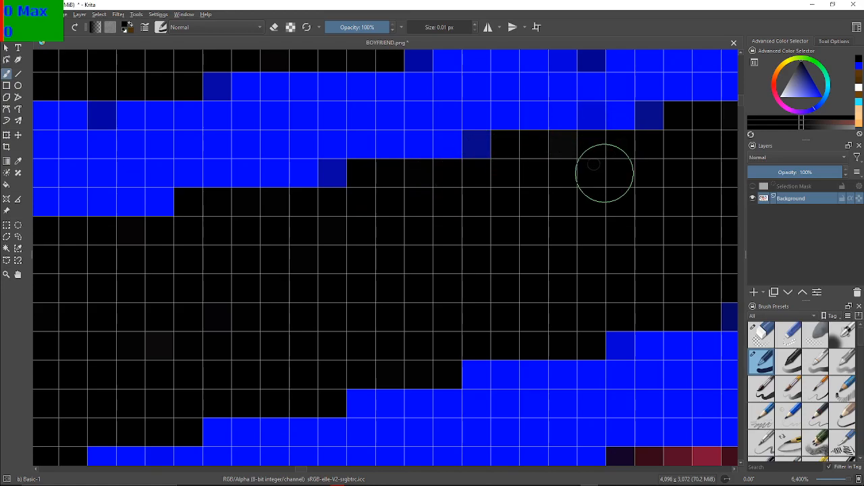
# Examine both shoes and their soles for remaining red, lilac and pale edge pixels
pyautogui.scroll(-8, 604, 172)
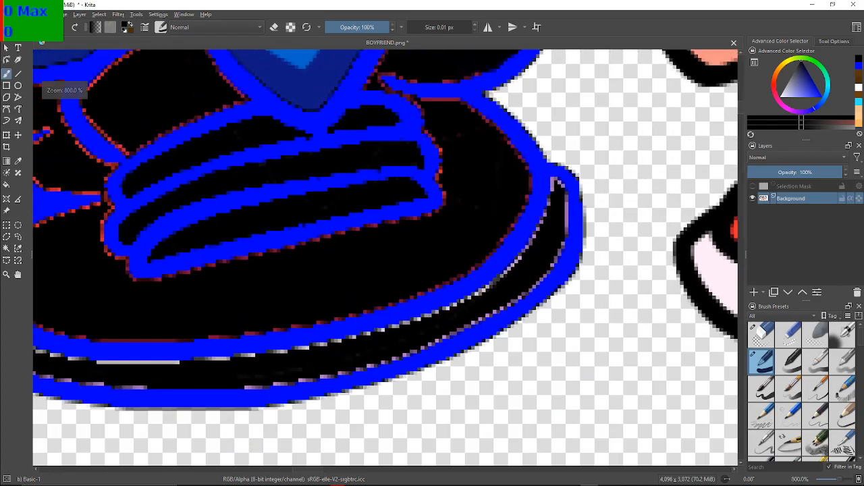
pyautogui.moveTo(176, 165); pyautogui.dragTo(443, 226)
pyautogui.moveTo(333, 230); pyautogui.dragTo(410, 222)
pyautogui.moveTo(219, 223); pyautogui.dragTo(425, 227)
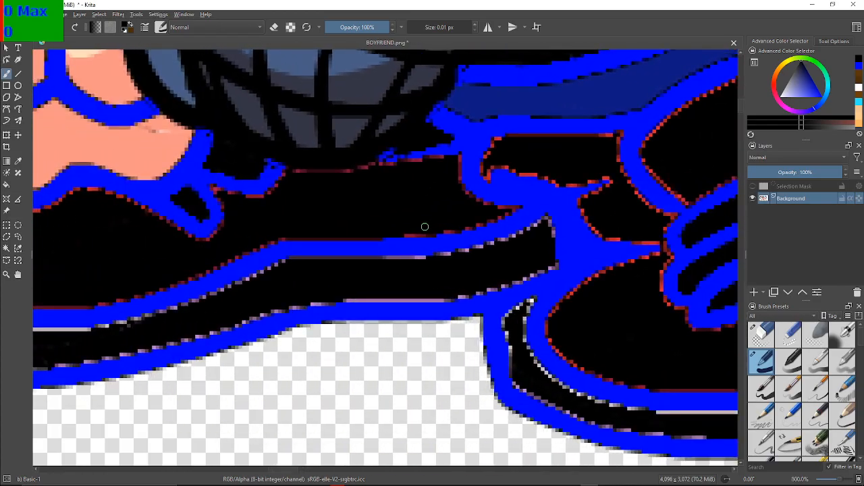
pyautogui.moveTo(227, 246); pyautogui.dragTo(430, 237)
pyautogui.scroll(-4, 430, 237)
pyautogui.scroll(2, 319, 227)
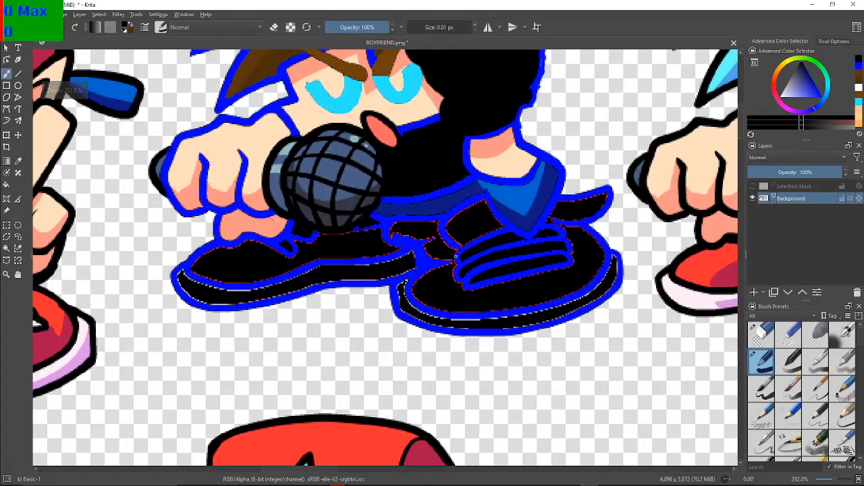
pyautogui.moveTo(203, 218); pyautogui.dragTo(322, 236)
pyautogui.scroll(2, 321, 236)
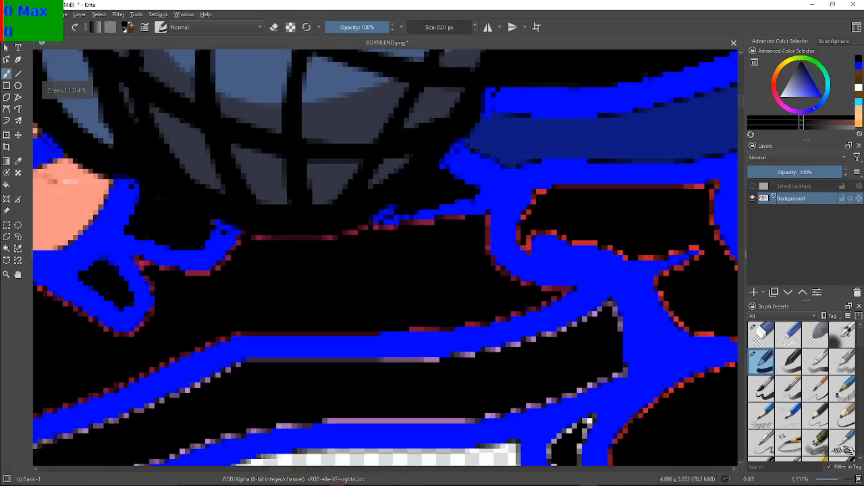
pyautogui.moveTo(76, 316); pyautogui.dragTo(404, 200)
pyautogui.scroll(-2, 404, 200)
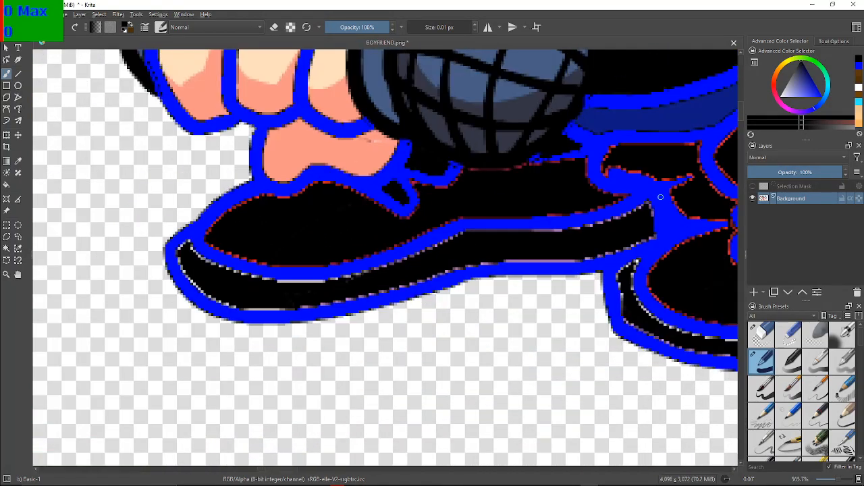
pyautogui.moveTo(594, 236); pyautogui.dragTo(363, 248)
# Paint the lilac pixels around the pointed upper corner at the right end of the left shoe's sole black
pyautogui.scroll(3, 363, 248)
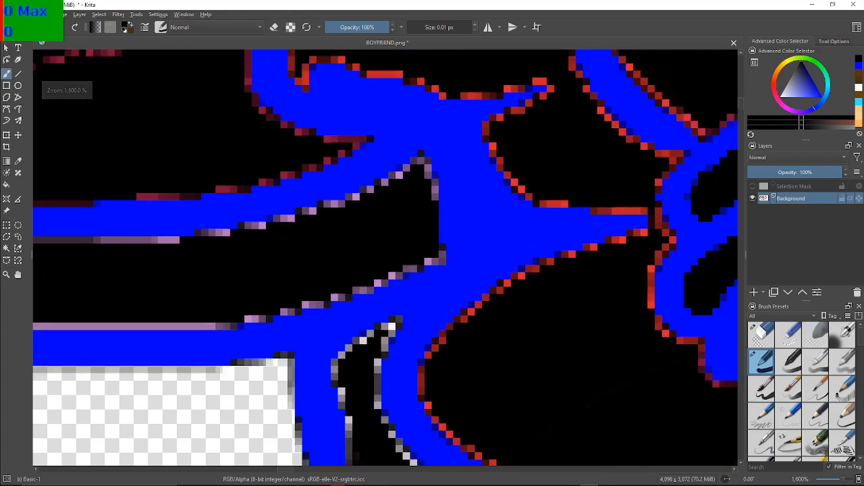
pyautogui.scroll(3, 346, 246)
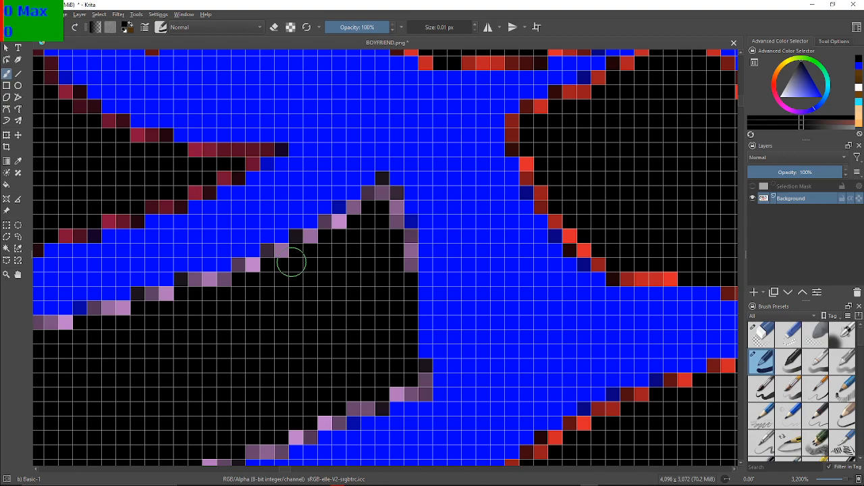
pyautogui.scroll(2, 293, 159)
pyautogui.moveTo(398, 126); pyautogui.dragTo(223, 128)
pyautogui.scroll(-1, 224, 128)
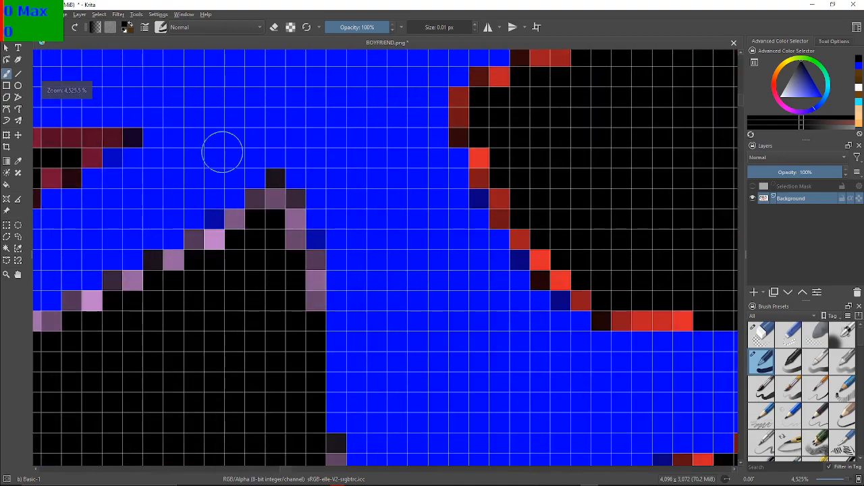
pyautogui.scroll(-1, 229, 144)
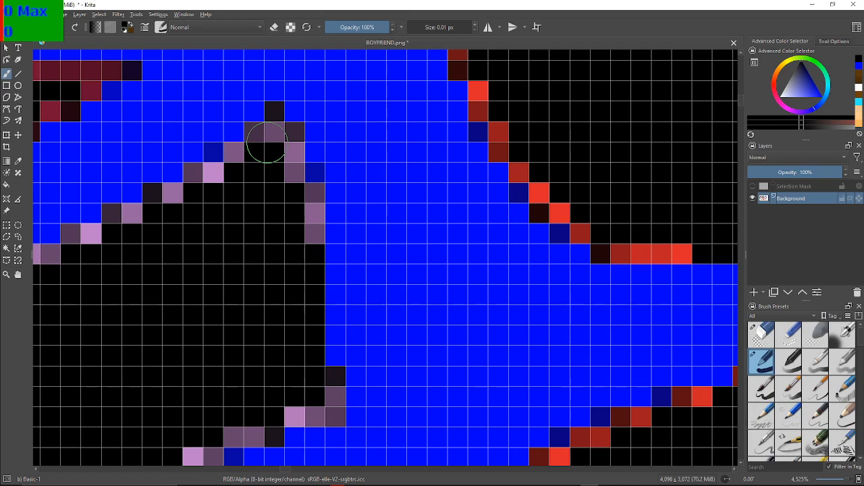
pyautogui.moveTo(316, 237)
pyautogui.mouseDown()
pyautogui.moveTo(310, 198)
pyautogui.moveTo(287, 170)
pyautogui.moveTo(284, 113)
pyautogui.moveTo(264, 122)
pyautogui.moveTo(272, 112)
pyautogui.moveTo(218, 174)
pyautogui.moveTo(120, 222)
pyautogui.moveTo(118, 211)
pyautogui.moveTo(304, 192)
pyautogui.mouseUp()
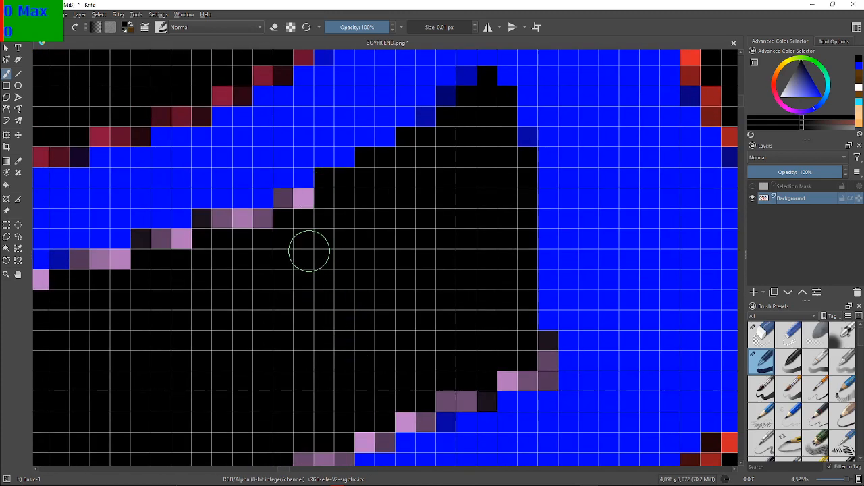
# Paint the lilac stair-step pixels along the sloping upper edge of the left shoe's sole, left of its pointed corner, black
pyautogui.moveTo(311, 220)
pyautogui.mouseDown()
pyautogui.moveTo(216, 222)
pyautogui.moveTo(233, 240)
pyautogui.moveTo(210, 228)
pyautogui.moveTo(180, 246)
pyautogui.moveTo(148, 241)
pyautogui.moveTo(126, 262)
pyautogui.moveTo(80, 268)
pyautogui.mouseUp()
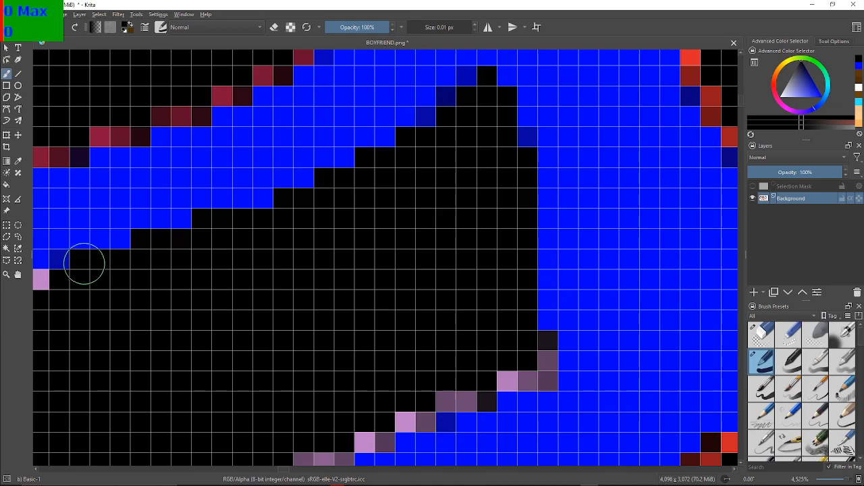
pyautogui.moveTo(61, 238); pyautogui.dragTo(322, 158)
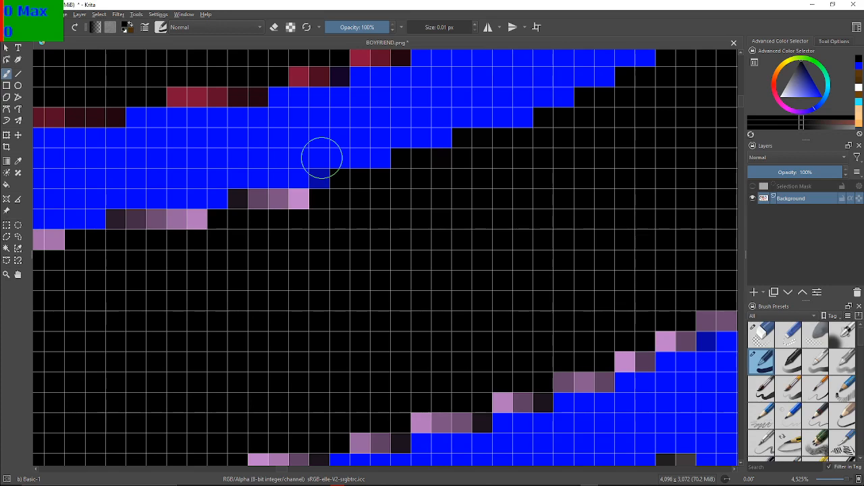
pyautogui.moveTo(314, 213)
pyautogui.mouseDown()
pyautogui.moveTo(299, 197)
pyautogui.moveTo(241, 202)
pyautogui.mouseUp()
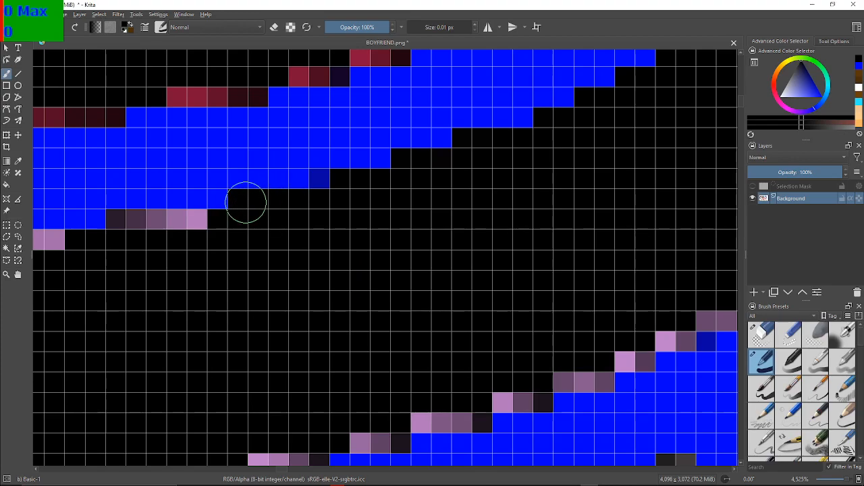
pyautogui.moveTo(218, 229)
pyautogui.mouseDown()
pyautogui.moveTo(413, 234)
pyautogui.moveTo(415, 245)
pyautogui.mouseUp()
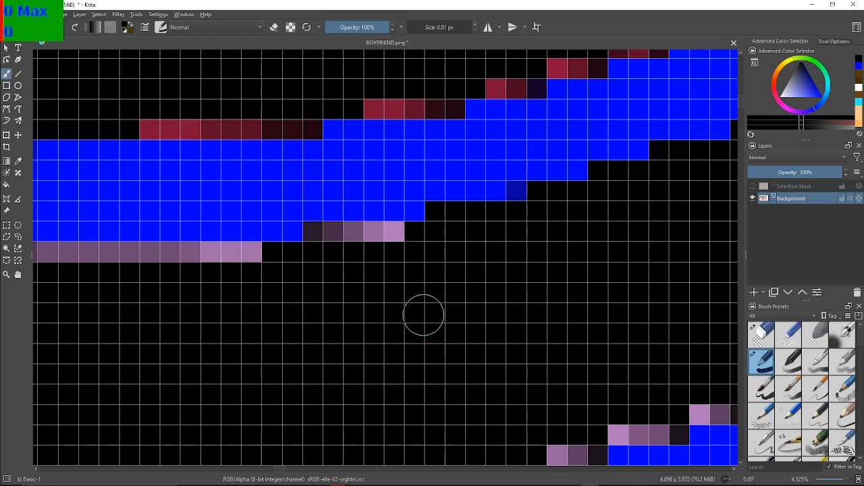
pyautogui.moveTo(411, 268)
pyautogui.mouseDown()
pyautogui.moveTo(396, 237)
pyautogui.moveTo(342, 245)
pyautogui.moveTo(315, 245)
pyautogui.mouseUp()
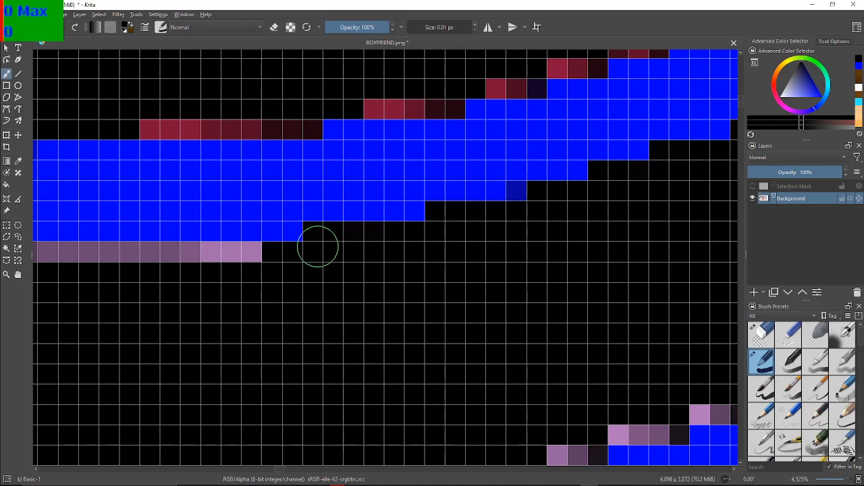
# Paint the long horizontal lilac pixel run along the flat middle part of the sole's upper edge black
pyautogui.moveTo(241, 289)
pyautogui.mouseDown()
pyautogui.moveTo(389, 288)
pyautogui.moveTo(483, 274)
pyautogui.moveTo(611, 279)
pyautogui.moveTo(504, 299)
pyautogui.mouseUp()
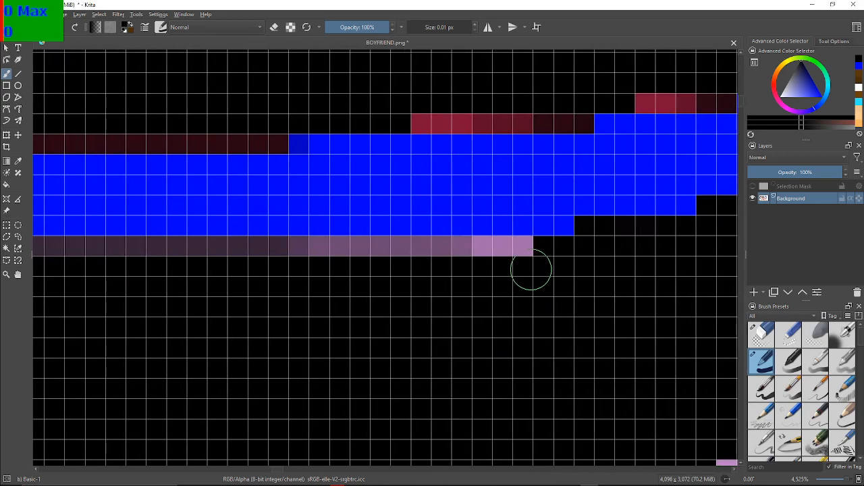
pyautogui.moveTo(534, 255)
pyautogui.mouseDown()
pyautogui.moveTo(488, 258)
pyautogui.moveTo(411, 247)
pyautogui.moveTo(362, 260)
pyautogui.moveTo(340, 245)
pyautogui.moveTo(322, 256)
pyautogui.moveTo(287, 255)
pyautogui.moveTo(282, 245)
pyautogui.moveTo(210, 255)
pyautogui.moveTo(35, 251)
pyautogui.mouseUp()
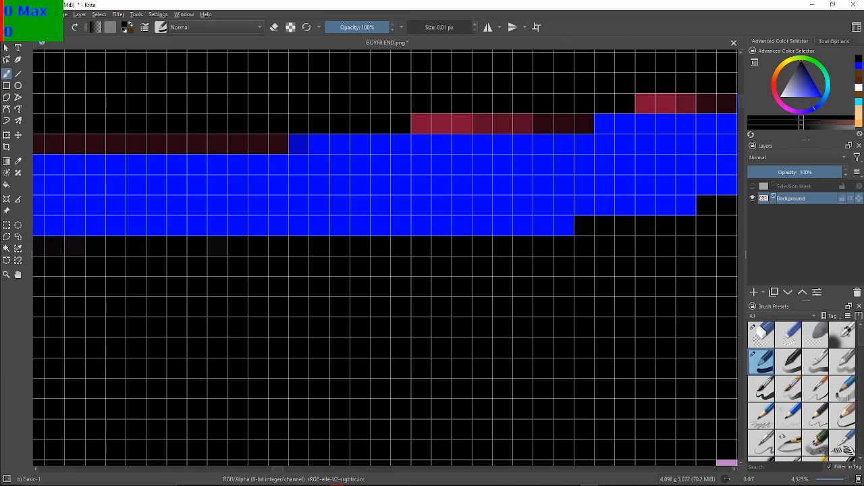
pyautogui.moveTo(54, 203); pyautogui.dragTo(242, 168)
pyautogui.moveTo(102, 181); pyautogui.dragTo(310, 201)
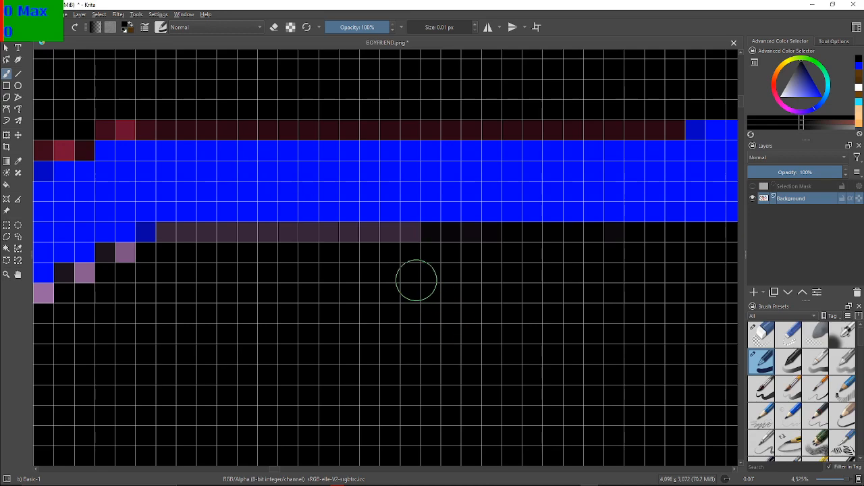
pyautogui.moveTo(446, 260)
pyautogui.mouseDown()
pyautogui.moveTo(401, 247)
pyautogui.moveTo(419, 239)
pyautogui.moveTo(392, 234)
pyautogui.moveTo(172, 239)
pyautogui.mouseUp()
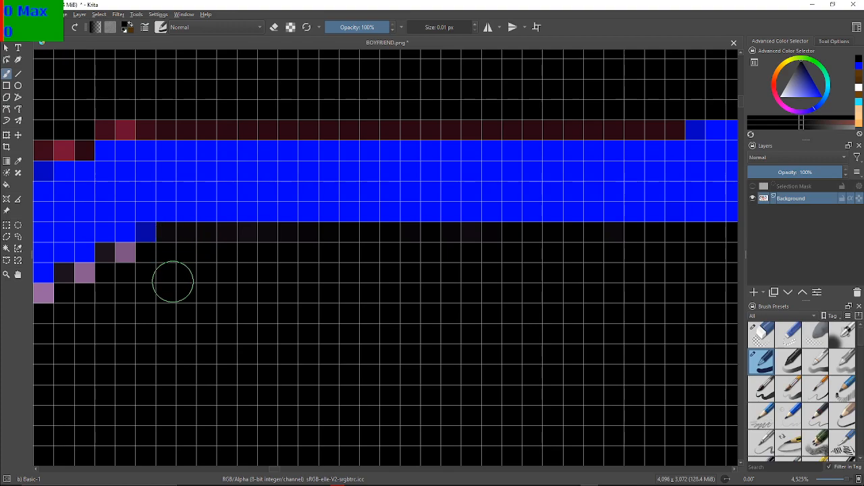
# Paint the lilac pixels on the downward slope just left of the flat part of the sole's upper edge black
pyautogui.moveTo(173, 281); pyautogui.dragTo(402, 273)
pyautogui.moveTo(357, 298); pyautogui.dragTo(340, 251)
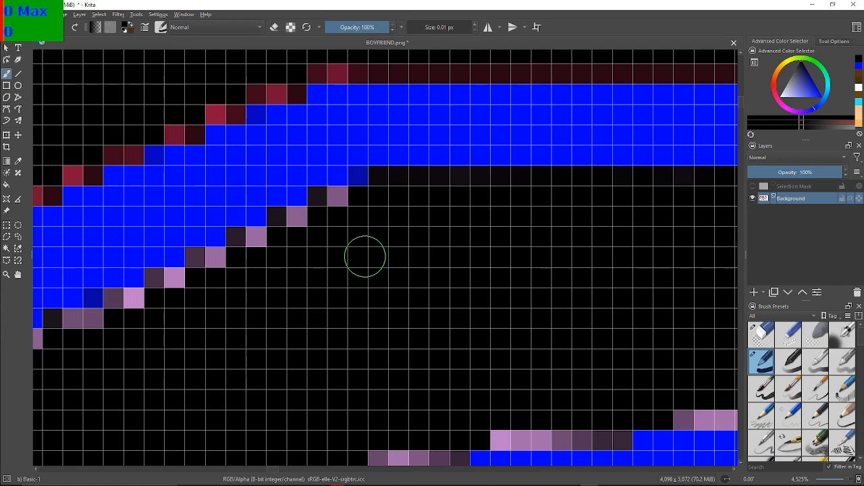
pyautogui.moveTo(328, 215)
pyautogui.mouseDown()
pyautogui.moveTo(326, 198)
pyautogui.moveTo(316, 212)
pyautogui.moveTo(224, 245)
pyautogui.moveTo(175, 284)
pyautogui.moveTo(159, 281)
pyautogui.moveTo(374, 183)
pyautogui.mouseUp()
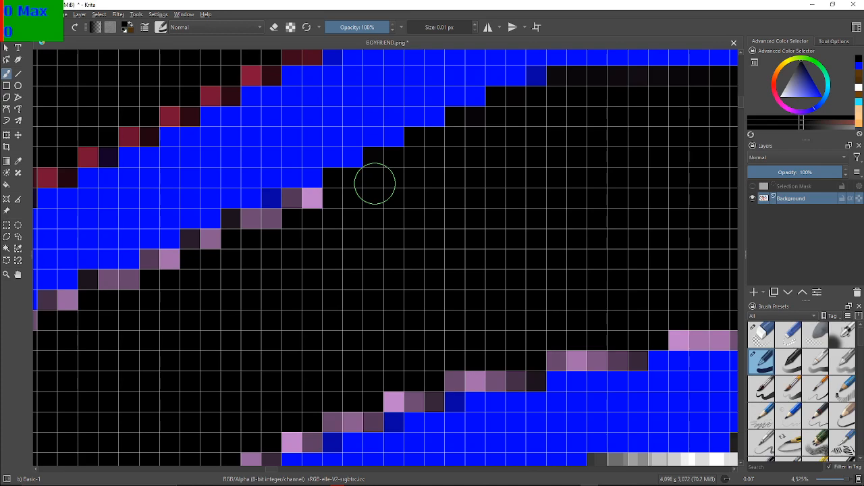
pyautogui.moveTo(312, 226)
pyautogui.mouseDown()
pyautogui.moveTo(309, 209)
pyautogui.moveTo(293, 200)
pyautogui.moveTo(155, 265)
pyautogui.mouseUp()
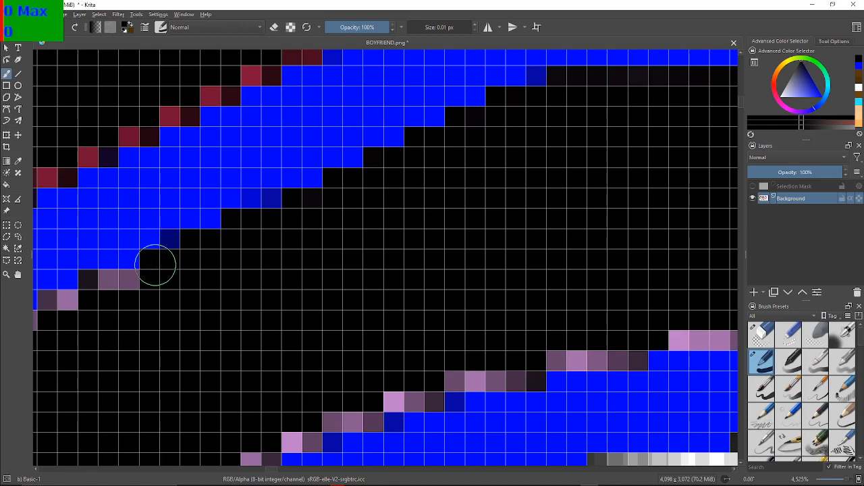
# Paint the lilac pixel runs farther down the left slope of the sole's upper edge black, working toward the grey pixels
pyautogui.moveTo(104, 299); pyautogui.dragTo(309, 298)
pyautogui.scroll(1, 271, 288)
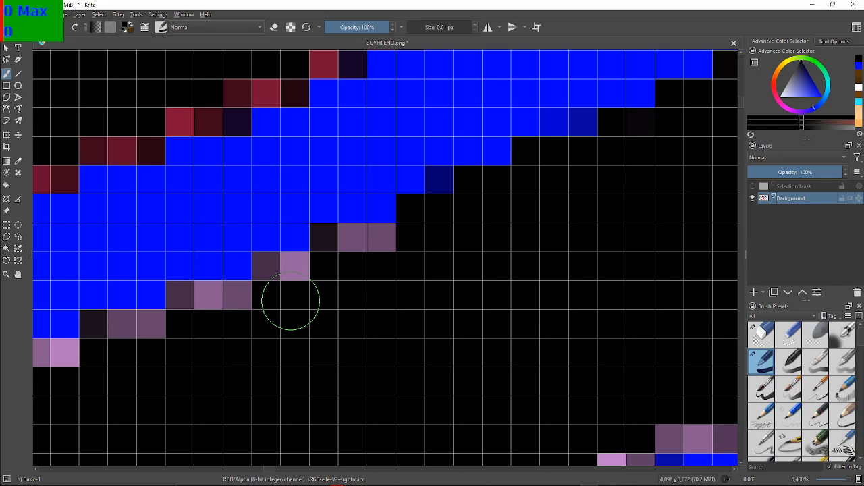
pyautogui.moveTo(425, 253)
pyautogui.mouseDown()
pyautogui.moveTo(347, 246)
pyautogui.moveTo(223, 303)
pyautogui.moveTo(132, 331)
pyautogui.mouseUp()
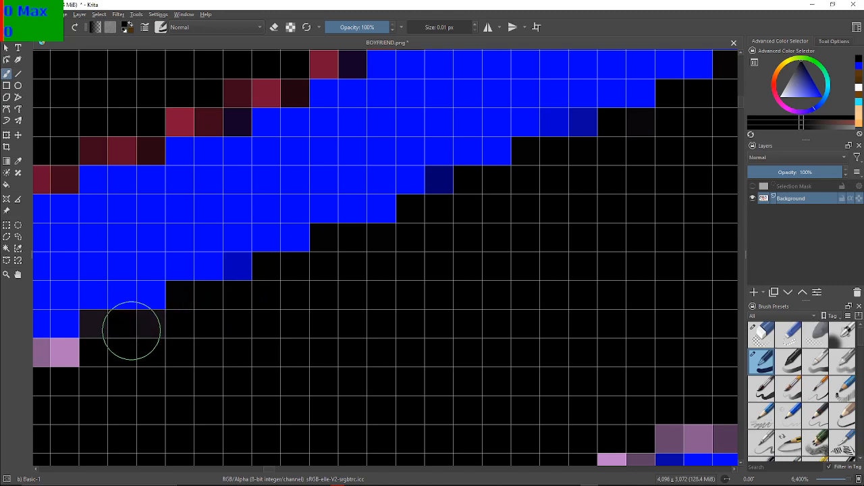
pyautogui.click(153, 333)
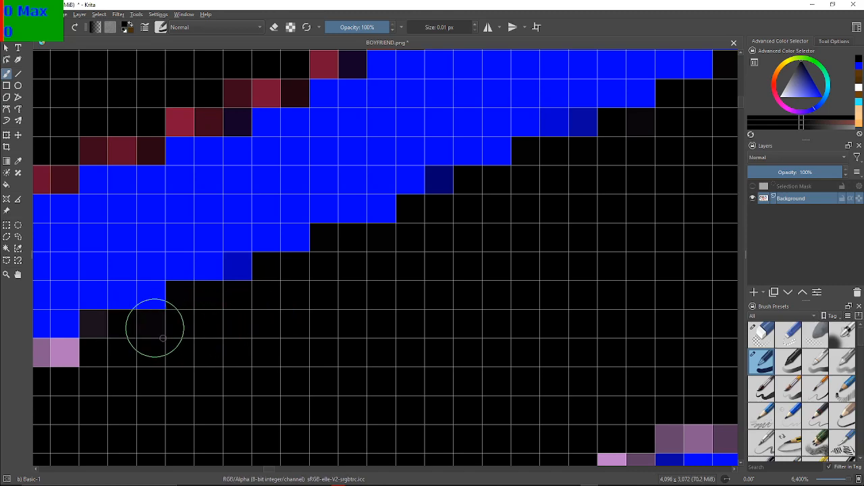
pyautogui.moveTo(45, 390)
pyautogui.mouseDown()
pyautogui.moveTo(83, 366)
pyautogui.moveTo(388, 307)
pyautogui.moveTo(442, 253)
pyautogui.moveTo(344, 279)
pyautogui.mouseUp()
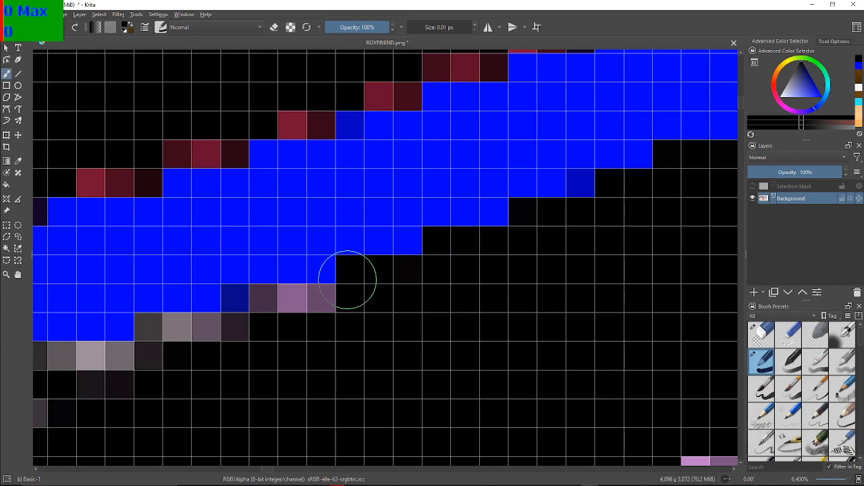
pyautogui.moveTo(277, 327)
pyautogui.mouseDown()
pyautogui.moveTo(342, 301)
pyautogui.moveTo(324, 237)
pyautogui.mouseUp()
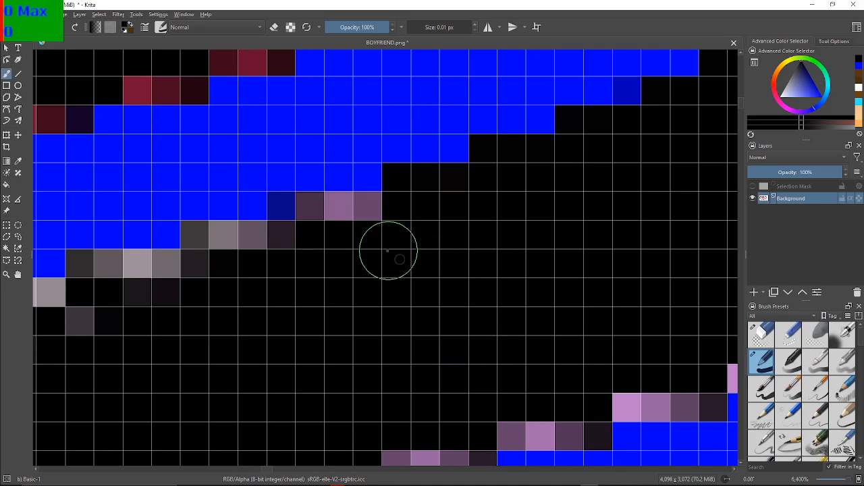
# Paint the purple and grey fringe pixels black along the lower edge of the blue band's sloping section
pyautogui.click(346, 216)
pyautogui.moveTo(346, 216); pyautogui.dragTo(318, 212)
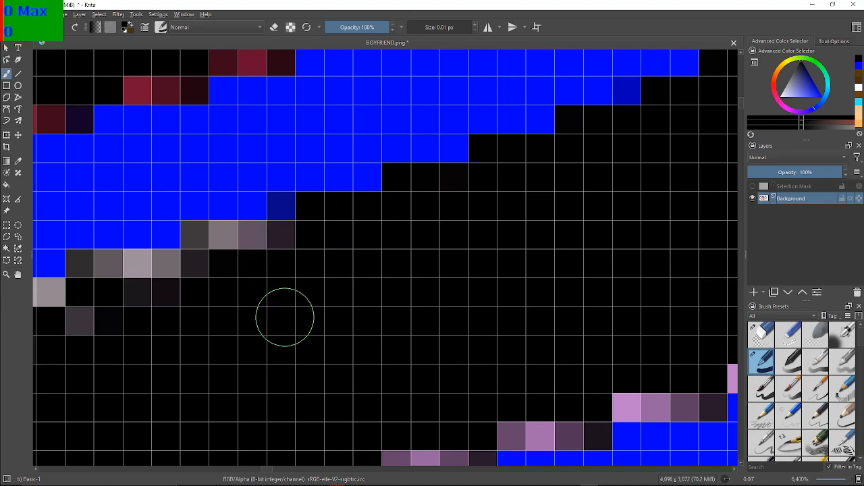
pyautogui.moveTo(275, 276)
pyautogui.mouseDown()
pyautogui.moveTo(274, 242)
pyautogui.moveTo(235, 235)
pyautogui.moveTo(192, 237)
pyautogui.moveTo(192, 265)
pyautogui.moveTo(88, 277)
pyautogui.moveTo(96, 270)
pyautogui.moveTo(87, 335)
pyautogui.moveTo(132, 319)
pyautogui.moveTo(167, 286)
pyautogui.moveTo(245, 297)
pyautogui.mouseUp()
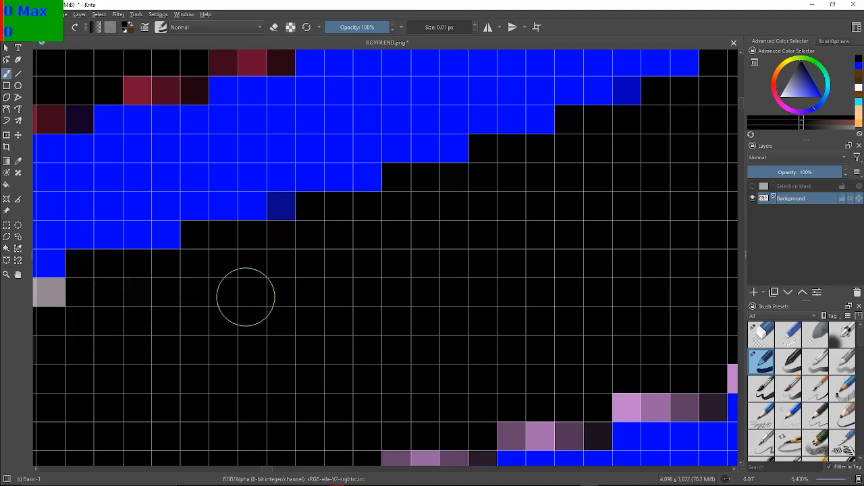
pyautogui.moveTo(46, 359); pyautogui.dragTo(302, 312)
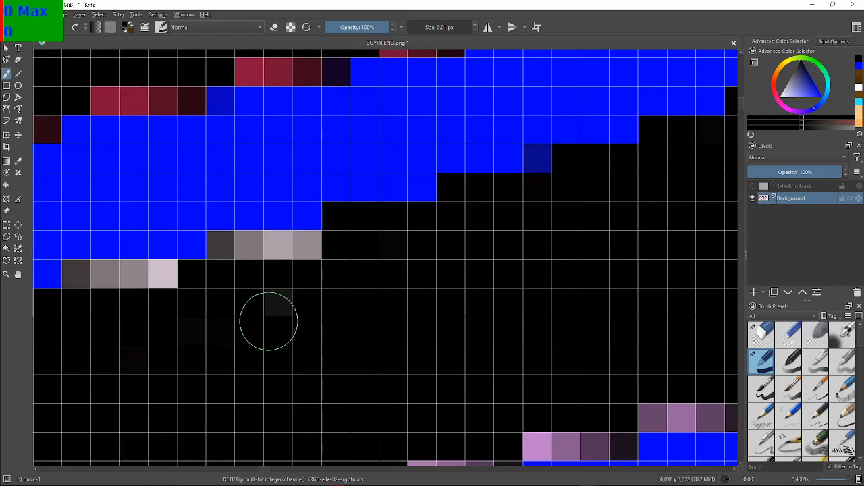
pyautogui.moveTo(342, 283)
pyautogui.mouseDown()
pyautogui.moveTo(299, 271)
pyautogui.moveTo(280, 299)
pyautogui.moveTo(309, 260)
pyautogui.moveTo(279, 250)
pyautogui.moveTo(220, 260)
pyautogui.moveTo(325, 273)
pyautogui.mouseUp()
pyautogui.moveTo(85, 327); pyautogui.dragTo(131, 300)
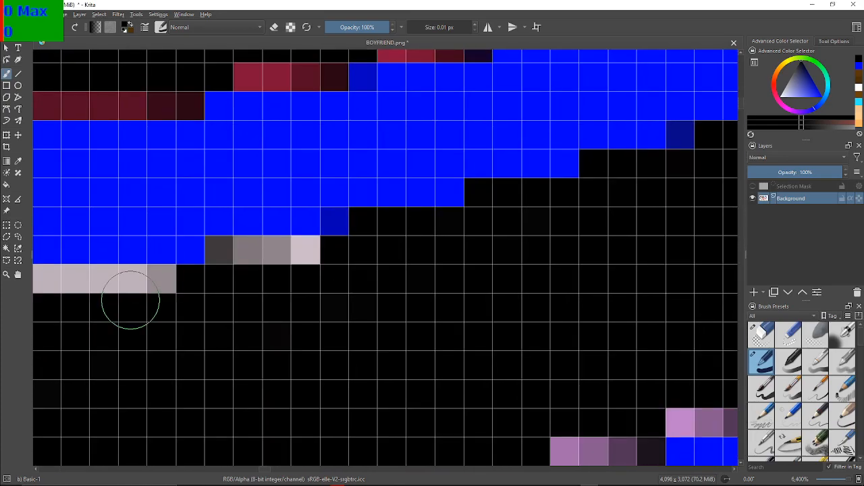
pyautogui.moveTo(363, 270)
pyautogui.mouseDown()
pyautogui.moveTo(312, 254)
pyautogui.moveTo(222, 262)
pyautogui.mouseUp()
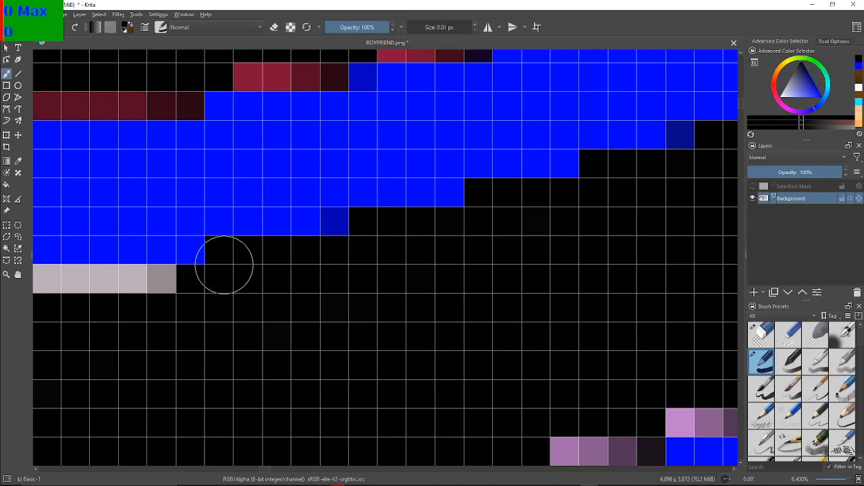
# Paint the pale strip under the flat section of the blue band black, including the grey pixels just left of it
pyautogui.moveTo(102, 316)
pyautogui.mouseDown()
pyautogui.moveTo(276, 303)
pyautogui.moveTo(635, 298)
pyautogui.moveTo(565, 291)
pyautogui.mouseUp()
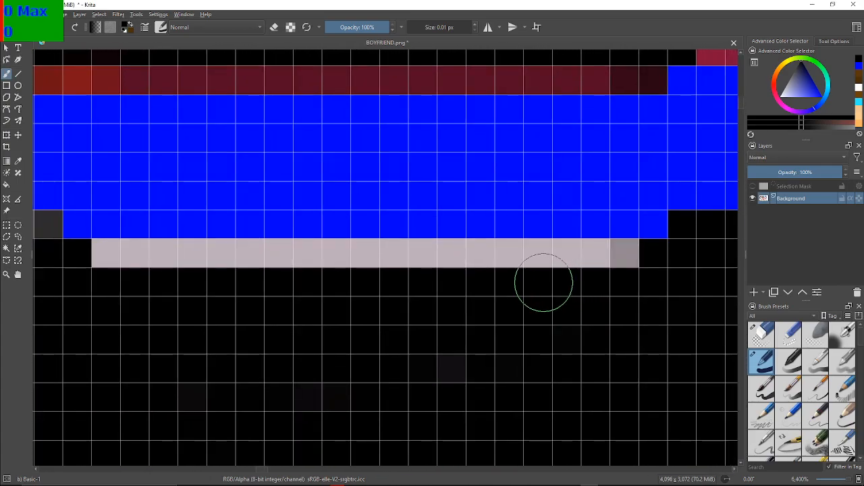
pyautogui.moveTo(617, 299)
pyautogui.mouseDown()
pyautogui.moveTo(630, 263)
pyautogui.moveTo(591, 252)
pyautogui.moveTo(263, 263)
pyautogui.moveTo(215, 258)
pyautogui.moveTo(312, 258)
pyautogui.moveTo(119, 266)
pyautogui.mouseUp()
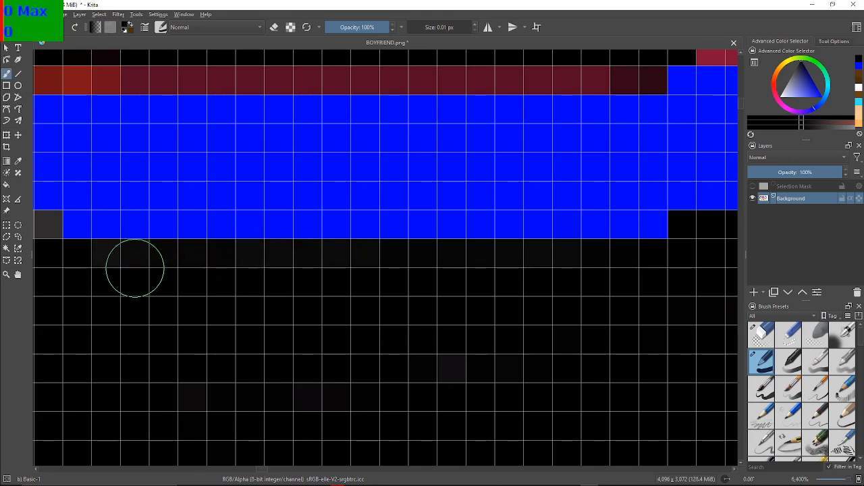
pyautogui.moveTo(56, 268); pyautogui.dragTo(269, 306)
pyautogui.moveTo(46, 222); pyautogui.dragTo(82, 221)
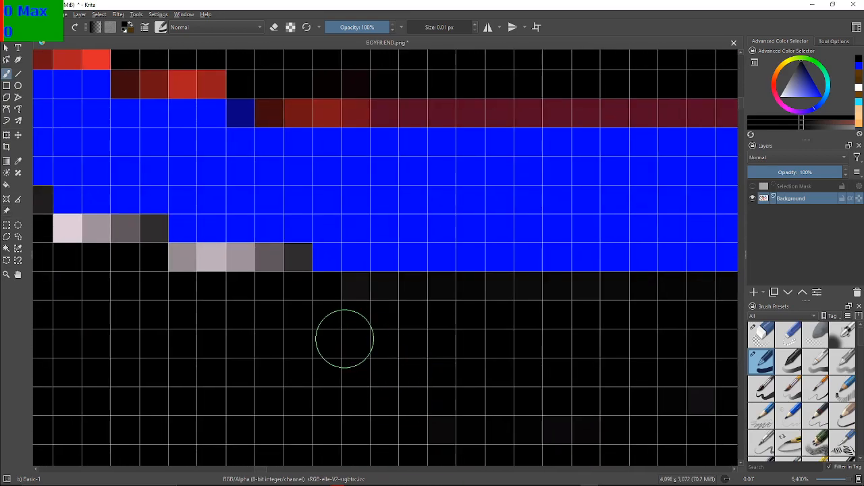
pyautogui.moveTo(345, 297)
pyautogui.mouseDown()
pyautogui.moveTo(292, 302)
pyautogui.moveTo(287, 259)
pyautogui.moveTo(198, 260)
pyautogui.moveTo(270, 258)
pyautogui.moveTo(260, 264)
pyautogui.moveTo(342, 359)
pyautogui.mouseUp()
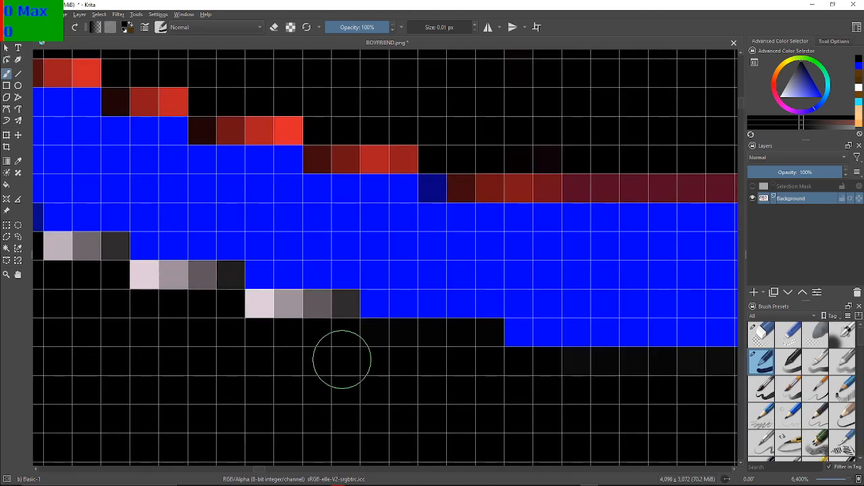
# Cover the grey and white fringe pixels with black along the stepped lower edge climbing left to the black area's peak
pyautogui.moveTo(341, 305)
pyautogui.mouseDown()
pyautogui.moveTo(249, 313)
pyautogui.moveTo(324, 309)
pyautogui.mouseUp()
pyautogui.moveTo(229, 308)
pyautogui.mouseDown()
pyautogui.moveTo(211, 282)
pyautogui.moveTo(220, 277)
pyautogui.moveTo(204, 281)
pyautogui.moveTo(220, 274)
pyautogui.moveTo(153, 281)
pyautogui.mouseUp()
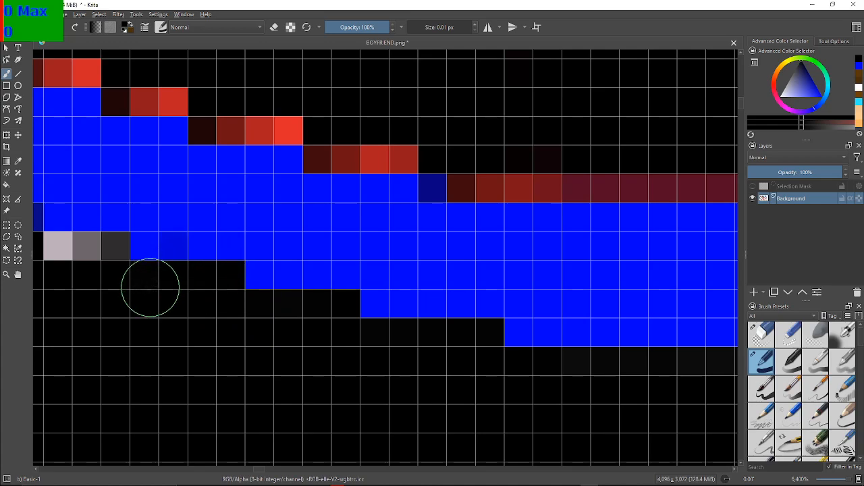
pyautogui.moveTo(80, 277); pyautogui.dragTo(290, 323)
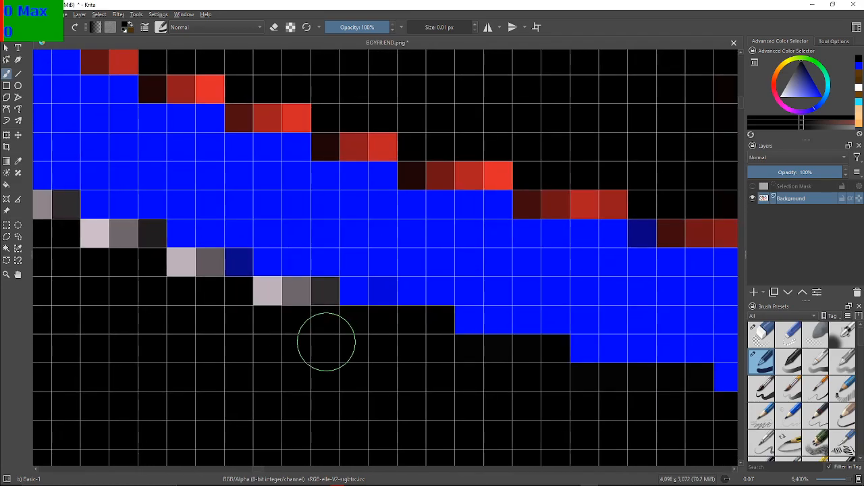
pyautogui.moveTo(307, 318)
pyautogui.mouseDown()
pyautogui.moveTo(320, 295)
pyautogui.moveTo(270, 287)
pyautogui.moveTo(269, 301)
pyautogui.moveTo(251, 302)
pyautogui.moveTo(201, 266)
pyautogui.moveTo(167, 271)
pyautogui.moveTo(109, 236)
pyautogui.moveTo(136, 247)
pyautogui.moveTo(134, 239)
pyautogui.moveTo(100, 257)
pyautogui.moveTo(99, 248)
pyautogui.moveTo(319, 317)
pyautogui.moveTo(324, 305)
pyautogui.moveTo(418, 328)
pyautogui.mouseUp()
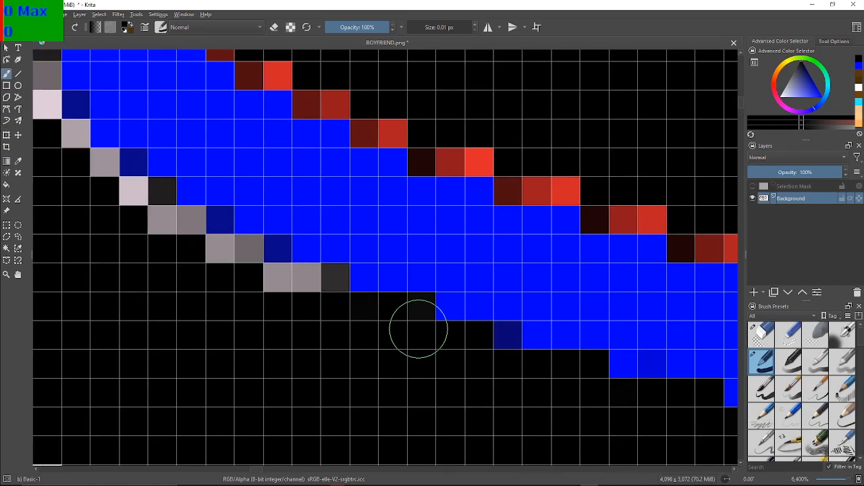
pyautogui.moveTo(316, 326)
pyautogui.mouseDown()
pyautogui.moveTo(322, 296)
pyautogui.moveTo(273, 291)
pyautogui.mouseUp()
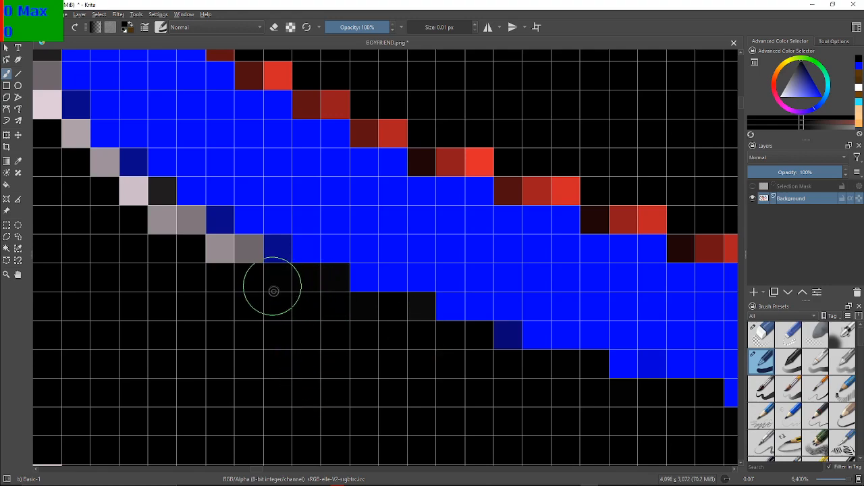
pyautogui.moveTo(227, 260)
pyautogui.mouseDown()
pyautogui.moveTo(209, 270)
pyautogui.moveTo(167, 235)
pyautogui.moveTo(188, 234)
pyautogui.moveTo(182, 229)
pyautogui.moveTo(162, 249)
pyautogui.mouseUp()
pyautogui.moveTo(122, 219)
pyautogui.mouseDown()
pyautogui.moveTo(141, 199)
pyautogui.moveTo(120, 212)
pyautogui.mouseUp()
# Blacken the pale and grey pixels around the pointed peak of the black area inside the blue outline
pyautogui.moveTo(93, 179)
pyautogui.mouseDown()
pyautogui.moveTo(62, 143)
pyautogui.moveTo(44, 184)
pyautogui.moveTo(54, 180)
pyautogui.moveTo(61, 137)
pyautogui.moveTo(75, 139)
pyautogui.moveTo(158, 290)
pyautogui.moveTo(153, 283)
pyautogui.moveTo(190, 295)
pyautogui.mouseUp()
pyautogui.scroll(-1, 68, 164)
pyautogui.scroll(1, 158, 289)
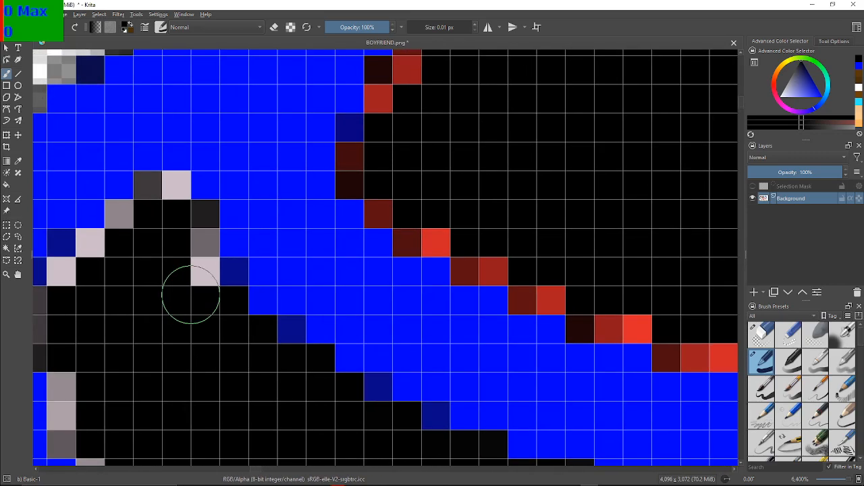
pyautogui.moveTo(196, 241)
pyautogui.mouseDown()
pyautogui.moveTo(196, 257)
pyautogui.moveTo(204, 224)
pyautogui.mouseUp()
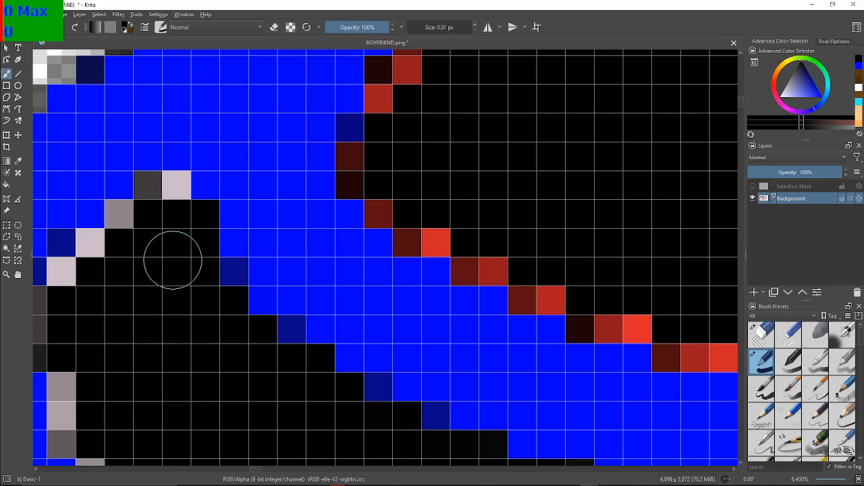
pyautogui.moveTo(172, 223)
pyautogui.mouseDown()
pyautogui.moveTo(162, 190)
pyautogui.moveTo(148, 193)
pyautogui.moveTo(126, 220)
pyautogui.mouseUp()
pyautogui.moveTo(94, 262)
pyautogui.mouseDown()
pyautogui.moveTo(96, 245)
pyautogui.moveTo(69, 277)
pyautogui.mouseUp()
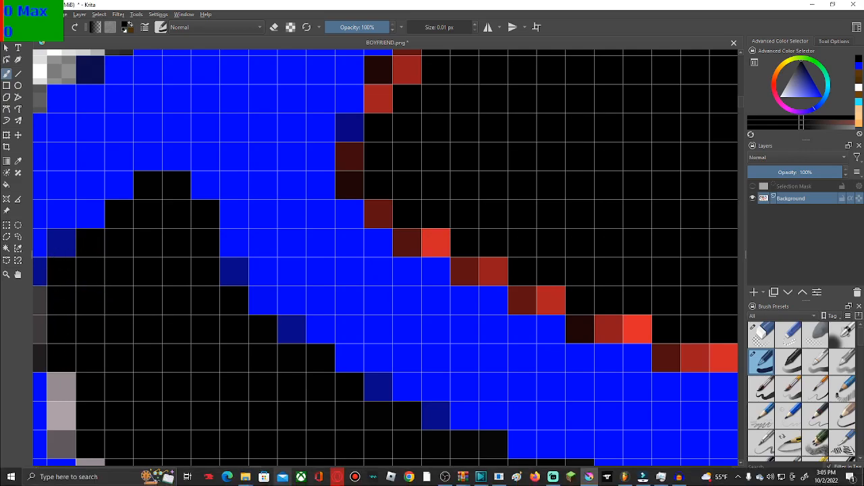
# Paint the grey and pale pixels black down the left inner edge of the blue outline, below the peak
pyautogui.moveTo(287, 326); pyautogui.dragTo(457, 194)
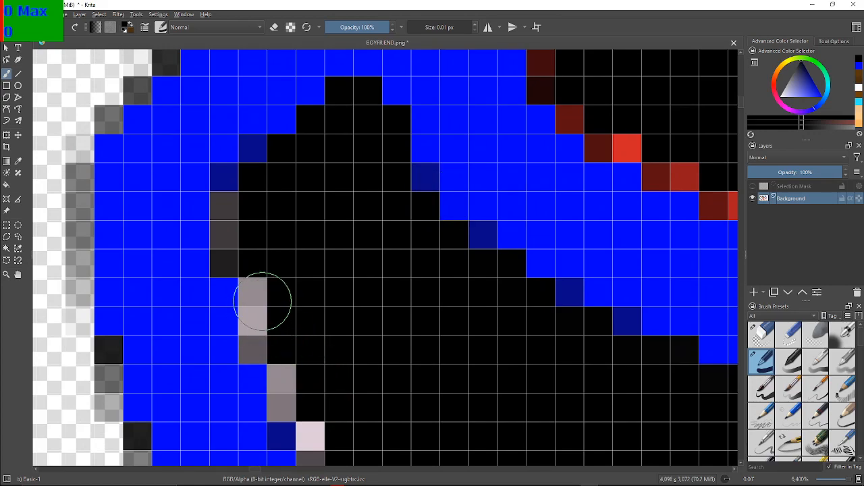
pyautogui.moveTo(240, 221)
pyautogui.mouseDown()
pyautogui.moveTo(241, 200)
pyautogui.moveTo(228, 232)
pyautogui.moveTo(233, 255)
pyautogui.mouseUp()
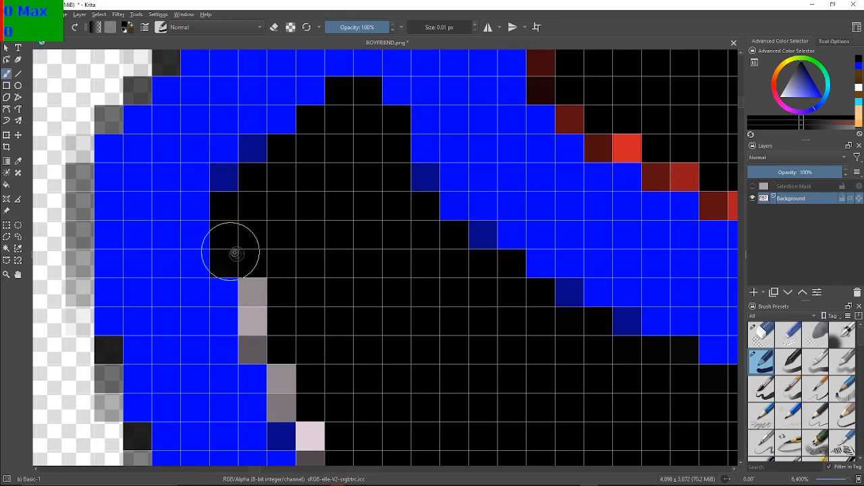
pyautogui.moveTo(257, 285)
pyautogui.mouseDown()
pyautogui.moveTo(254, 345)
pyautogui.moveTo(268, 351)
pyautogui.moveTo(286, 394)
pyautogui.moveTo(329, 411)
pyautogui.moveTo(318, 453)
pyautogui.mouseUp()
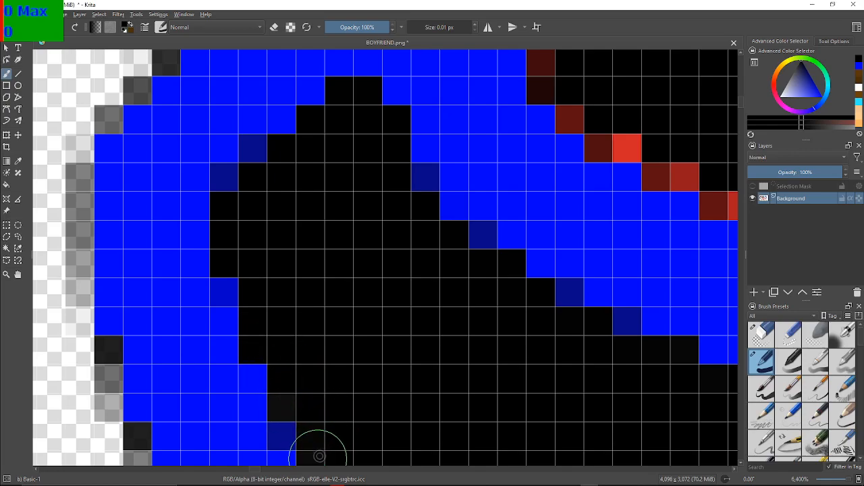
pyautogui.moveTo(326, 385); pyautogui.dragTo(208, 153)
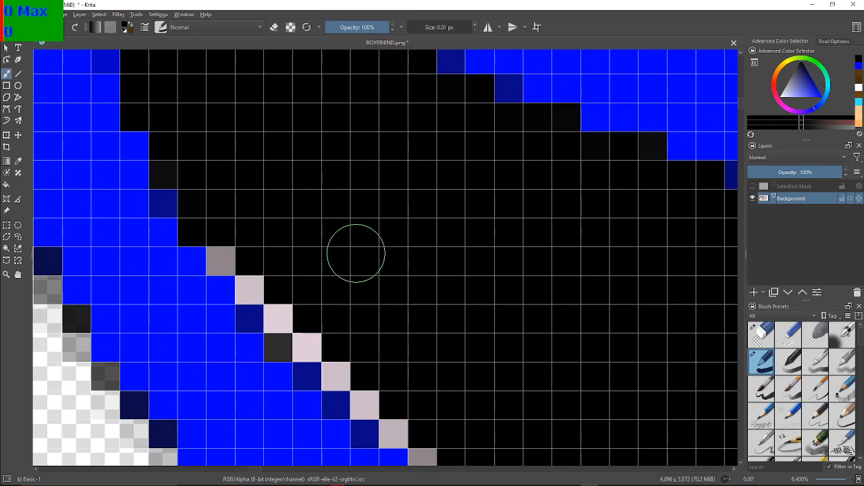
pyautogui.moveTo(224, 255)
pyautogui.mouseDown()
pyautogui.moveTo(283, 315)
pyautogui.moveTo(284, 342)
pyautogui.moveTo(316, 343)
pyautogui.moveTo(349, 358)
pyautogui.moveTo(341, 361)
pyautogui.moveTo(355, 381)
pyautogui.moveTo(399, 416)
pyautogui.mouseUp()
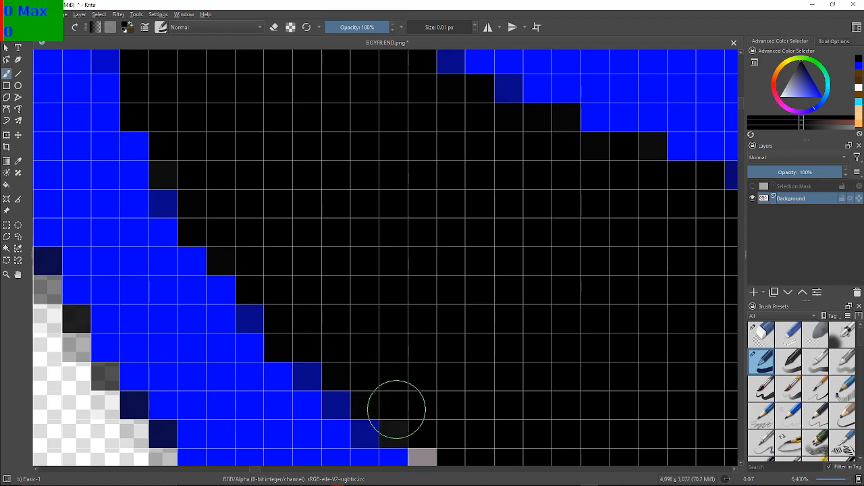
# Blacken the grey and pale stair-step pixels where the lower blue outline curves down towards its flat bottom
pyautogui.moveTo(486, 291); pyautogui.dragTo(270, 89)
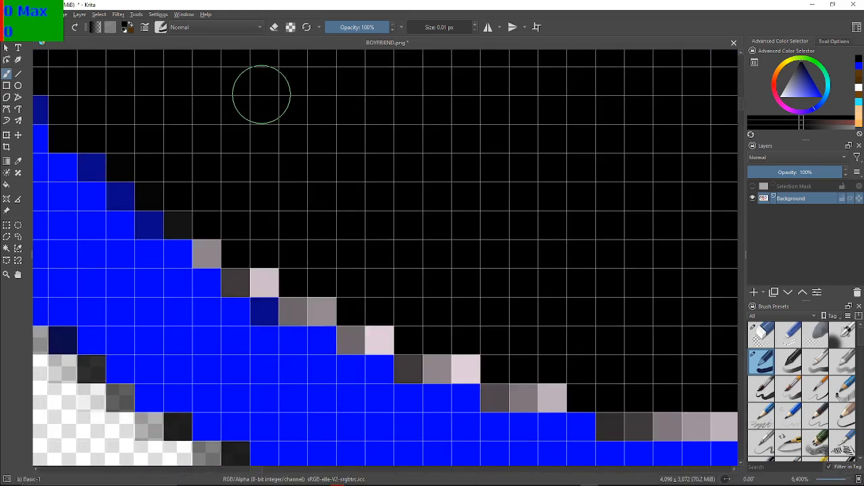
pyautogui.moveTo(189, 239)
pyautogui.mouseDown()
pyautogui.moveTo(193, 218)
pyautogui.moveTo(213, 251)
pyautogui.moveTo(245, 277)
pyautogui.mouseUp()
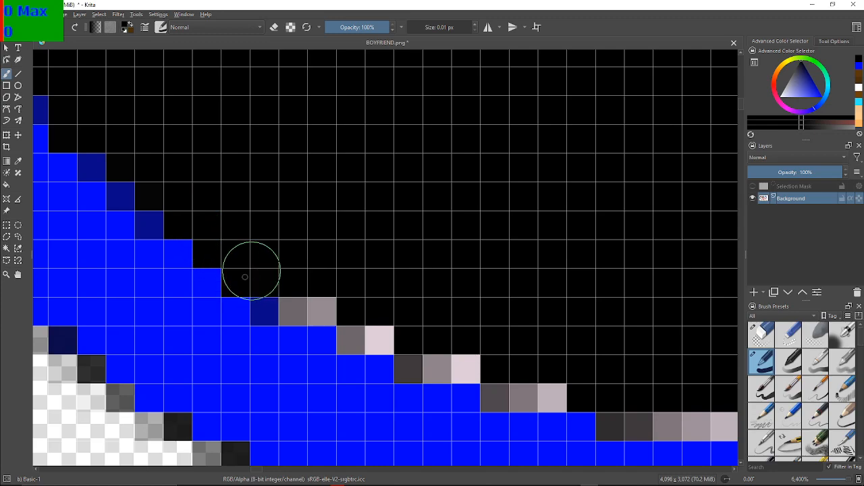
pyautogui.moveTo(300, 289); pyautogui.dragTo(308, 305)
pyautogui.moveTo(353, 337)
pyautogui.mouseDown()
pyautogui.moveTo(377, 330)
pyautogui.moveTo(356, 333)
pyautogui.moveTo(383, 328)
pyautogui.moveTo(410, 347)
pyautogui.moveTo(408, 365)
pyautogui.moveTo(450, 363)
pyautogui.mouseUp()
pyautogui.moveTo(510, 375)
pyautogui.mouseDown()
pyautogui.moveTo(515, 390)
pyautogui.moveTo(548, 389)
pyautogui.moveTo(519, 386)
pyautogui.mouseUp()
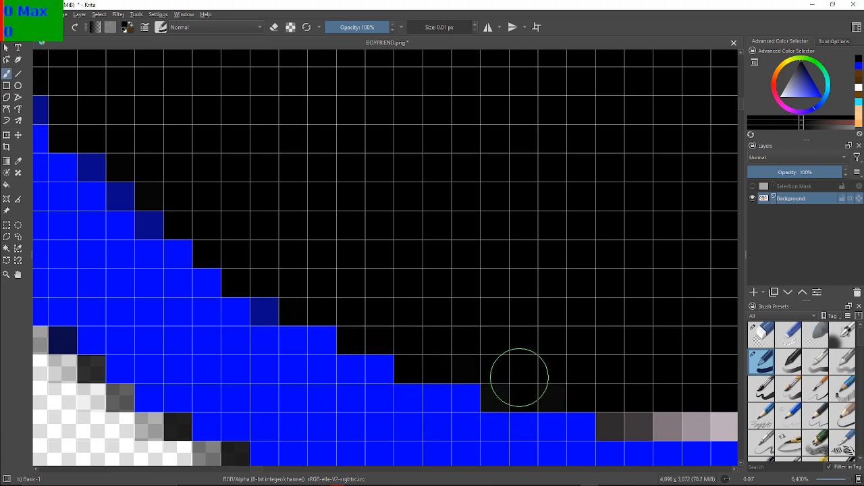
# Paint the pale strip above the flat bottom of the blue outline black, plus the first purple pixels to its right
pyautogui.moveTo(560, 339); pyautogui.dragTo(1, 210)
pyautogui.moveTo(73, 210); pyautogui.dragTo(187, 195)
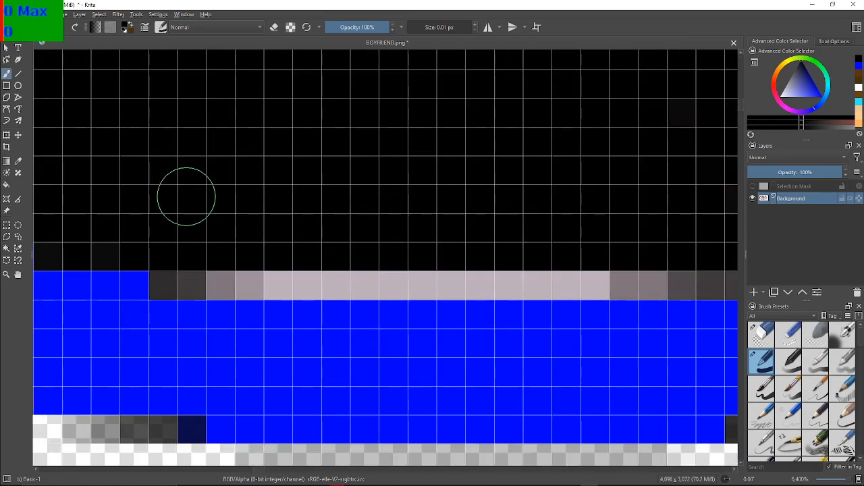
pyautogui.moveTo(180, 278)
pyautogui.mouseDown()
pyautogui.moveTo(384, 286)
pyautogui.moveTo(723, 279)
pyautogui.mouseUp()
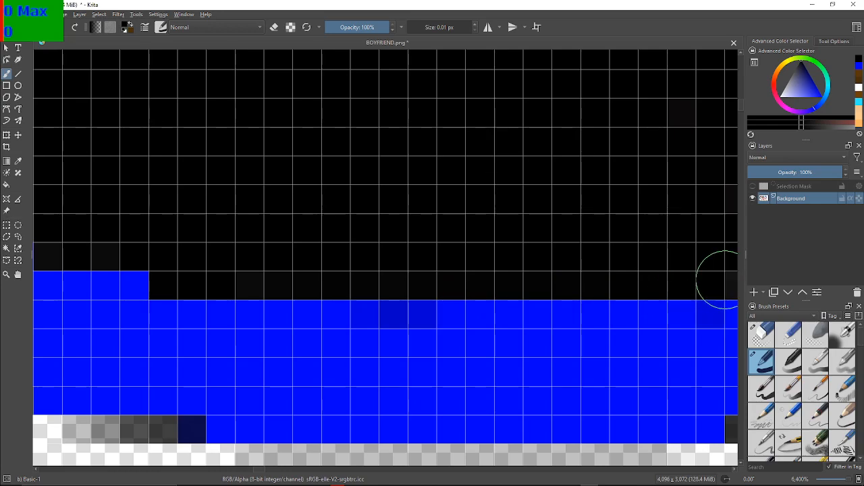
pyautogui.moveTo(716, 222); pyautogui.dragTo(345, 241)
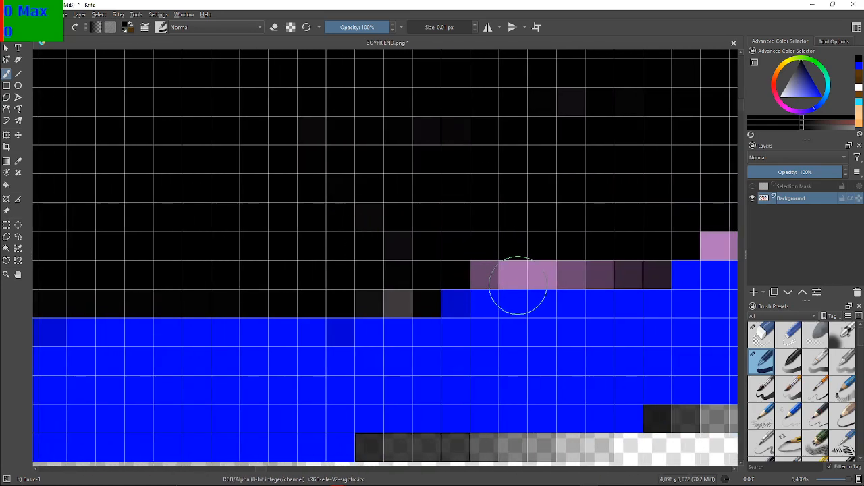
pyautogui.moveTo(391, 254)
pyautogui.mouseDown()
pyautogui.moveTo(396, 286)
pyautogui.moveTo(365, 291)
pyautogui.moveTo(380, 210)
pyautogui.moveTo(443, 245)
pyautogui.moveTo(496, 256)
pyautogui.moveTo(488, 264)
pyautogui.moveTo(590, 248)
pyautogui.moveTo(536, 259)
pyautogui.moveTo(563, 272)
pyautogui.moveTo(648, 262)
pyautogui.moveTo(484, 279)
pyautogui.mouseUp()
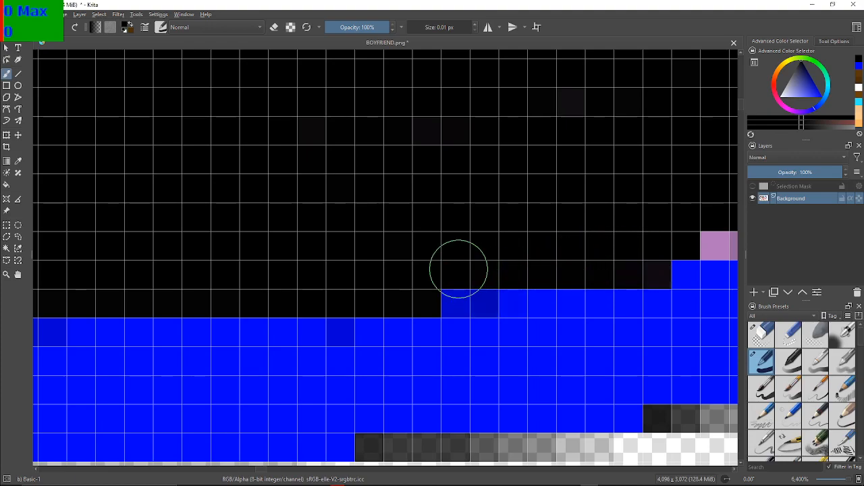
# Blacken the purple stair-step pixels where the shoe's lower blue outline starts rising from its flat bottom
pyautogui.moveTo(672, 215)
pyautogui.mouseDown()
pyautogui.moveTo(307, 301)
pyautogui.moveTo(243, 278)
pyautogui.mouseUp()
pyautogui.moveTo(386, 249); pyautogui.dragTo(405, 226)
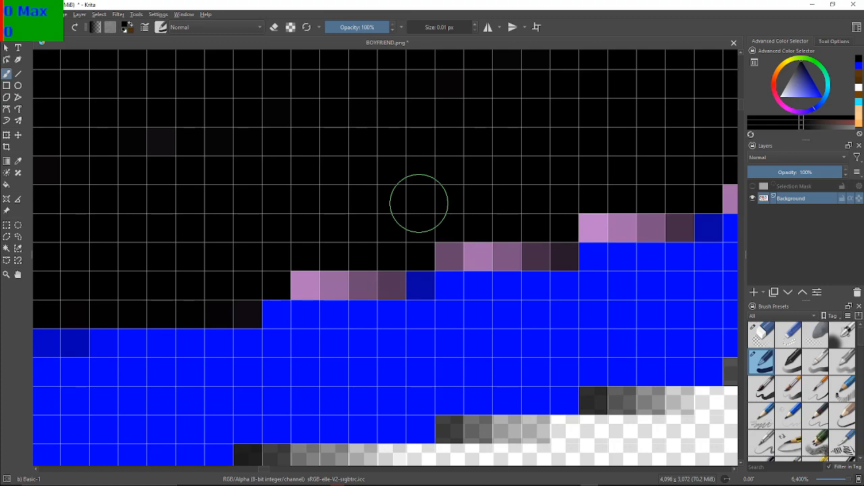
pyautogui.moveTo(305, 265)
pyautogui.mouseDown()
pyautogui.moveTo(305, 276)
pyautogui.moveTo(380, 280)
pyautogui.moveTo(464, 241)
pyautogui.moveTo(533, 254)
pyautogui.moveTo(600, 214)
pyautogui.moveTo(638, 224)
pyautogui.moveTo(661, 214)
pyautogui.moveTo(635, 223)
pyautogui.mouseUp()
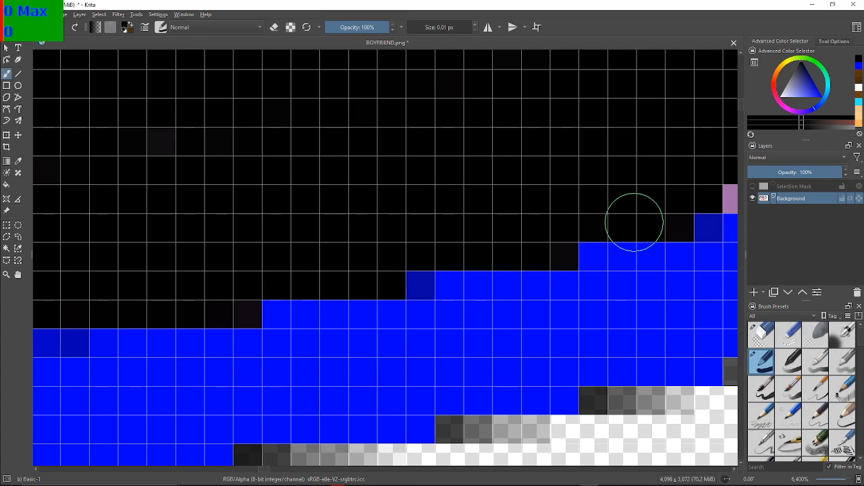
pyautogui.moveTo(694, 204); pyautogui.dragTo(228, 230)
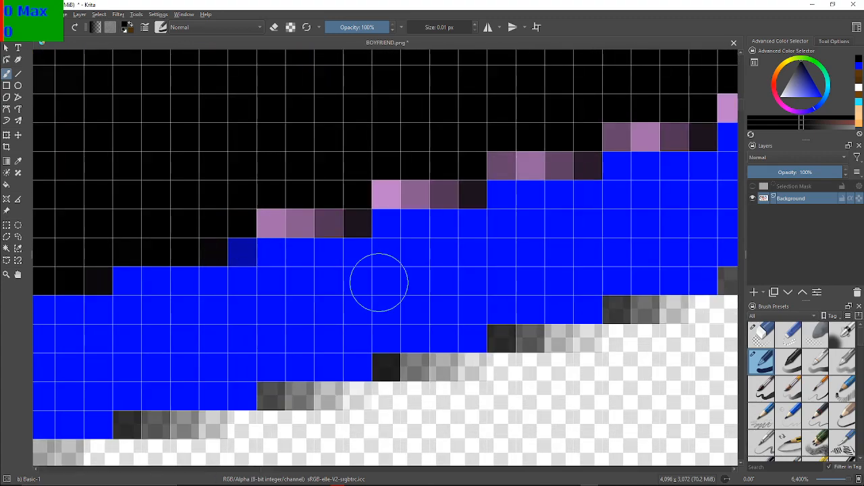
pyautogui.moveTo(267, 220)
pyautogui.mouseDown()
pyautogui.moveTo(344, 204)
pyautogui.moveTo(353, 216)
pyautogui.moveTo(399, 167)
pyautogui.moveTo(388, 197)
pyautogui.moveTo(458, 172)
pyautogui.moveTo(470, 184)
pyautogui.moveTo(456, 191)
pyautogui.moveTo(486, 149)
pyautogui.moveTo(522, 138)
pyautogui.moveTo(502, 154)
pyautogui.moveTo(505, 165)
pyautogui.moveTo(580, 154)
pyautogui.moveTo(620, 126)
pyautogui.moveTo(674, 124)
pyautogui.moveTo(343, 236)
pyautogui.mouseUp()
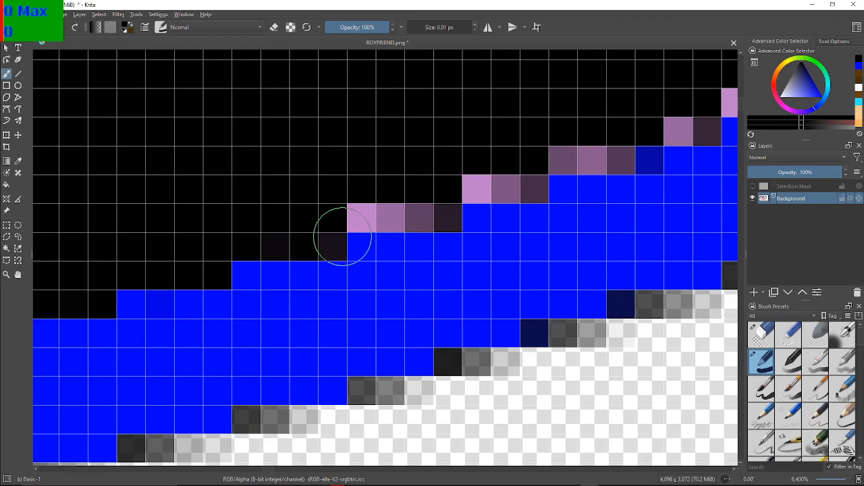
pyautogui.moveTo(439, 194)
pyautogui.mouseDown()
pyautogui.moveTo(362, 211)
pyautogui.moveTo(419, 204)
pyautogui.moveTo(441, 214)
pyautogui.moveTo(326, 232)
pyautogui.moveTo(339, 251)
pyautogui.mouseUp()
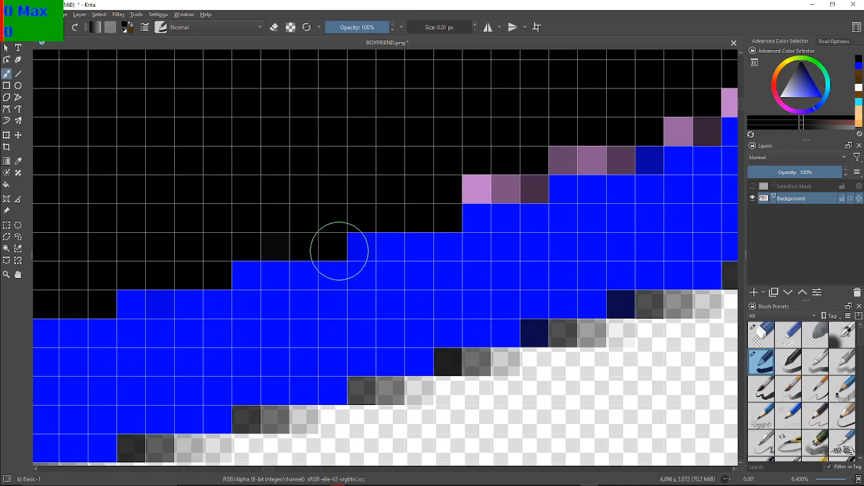
pyautogui.moveTo(515, 150)
pyautogui.mouseDown()
pyautogui.moveTo(481, 172)
pyautogui.moveTo(526, 174)
pyautogui.moveTo(514, 173)
pyautogui.moveTo(559, 144)
pyautogui.moveTo(592, 153)
pyautogui.moveTo(639, 107)
pyautogui.moveTo(665, 98)
pyautogui.moveTo(702, 116)
pyautogui.moveTo(670, 128)
pyautogui.mouseUp()
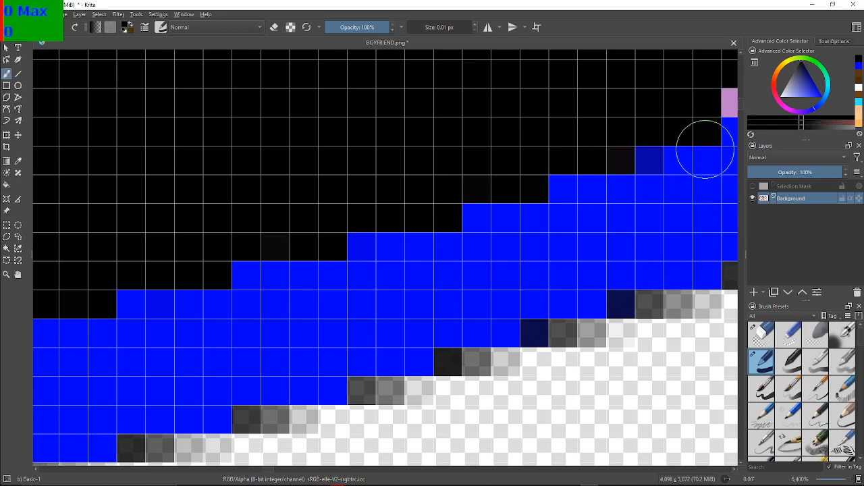
# Paint the next purple stair-steps black up to where the blue outline's steps lengthen and level off, including the leftover dark pixel
pyautogui.moveTo(719, 160); pyautogui.dragTo(390, 219)
pyautogui.moveTo(312, 178); pyautogui.dragTo(276, 199)
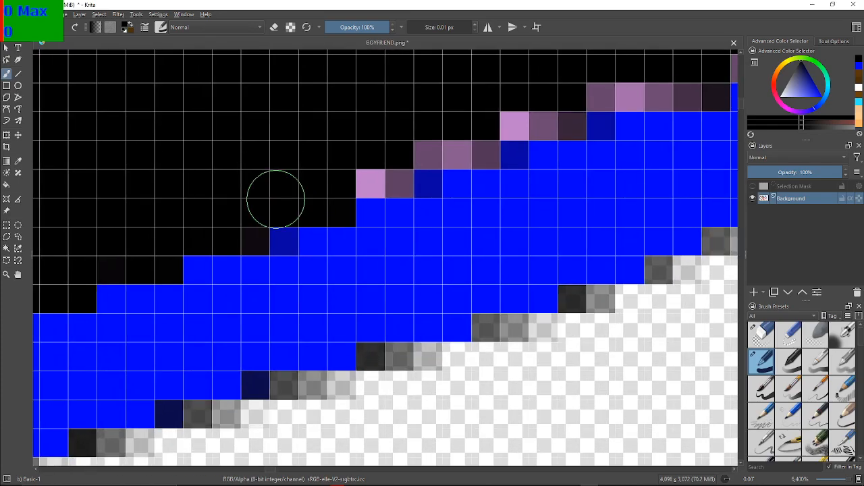
pyautogui.moveTo(382, 204)
pyautogui.mouseDown()
pyautogui.moveTo(382, 170)
pyautogui.moveTo(389, 177)
pyautogui.moveTo(448, 139)
pyautogui.moveTo(431, 146)
pyautogui.moveTo(487, 140)
pyautogui.moveTo(526, 117)
pyautogui.moveTo(575, 114)
pyautogui.moveTo(386, 177)
pyautogui.mouseUp()
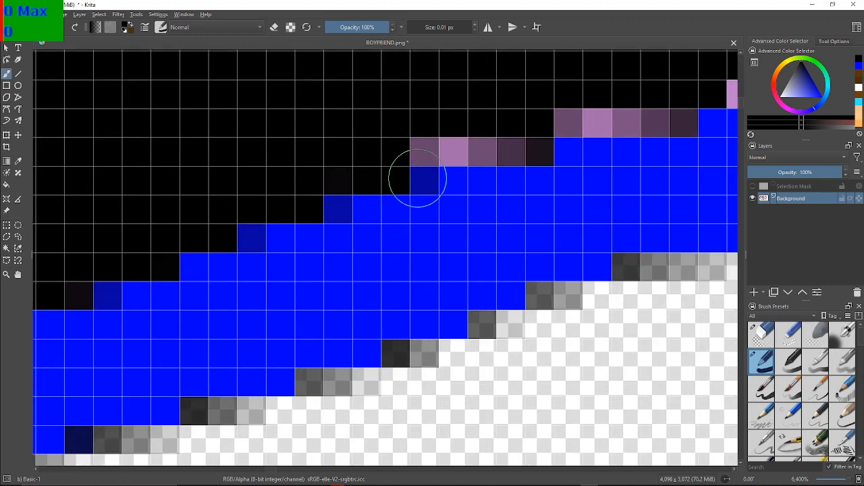
pyautogui.moveTo(438, 132)
pyautogui.mouseDown()
pyautogui.moveTo(508, 137)
pyautogui.moveTo(505, 149)
pyautogui.moveTo(516, 131)
pyautogui.moveTo(307, 177)
pyautogui.mouseUp()
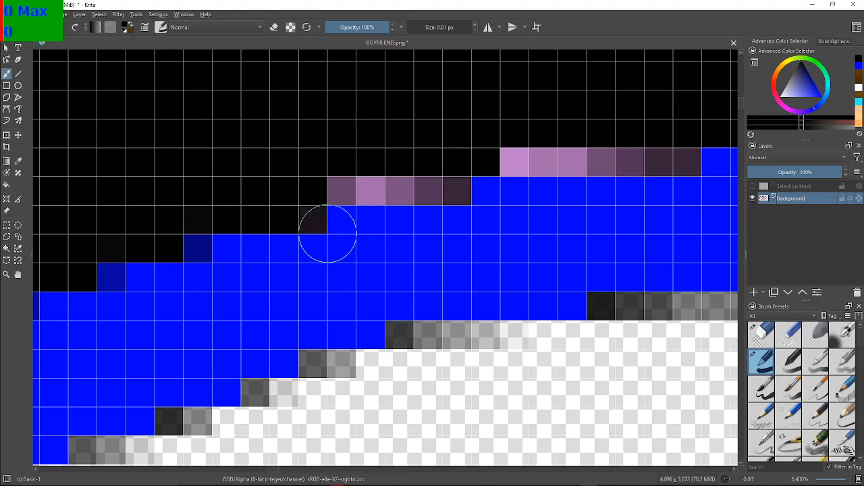
pyautogui.moveTo(295, 199)
pyautogui.mouseDown()
pyautogui.moveTo(291, 214)
pyautogui.moveTo(339, 187)
pyautogui.moveTo(432, 185)
pyautogui.moveTo(517, 148)
pyautogui.moveTo(617, 155)
pyautogui.moveTo(700, 146)
pyautogui.mouseUp()
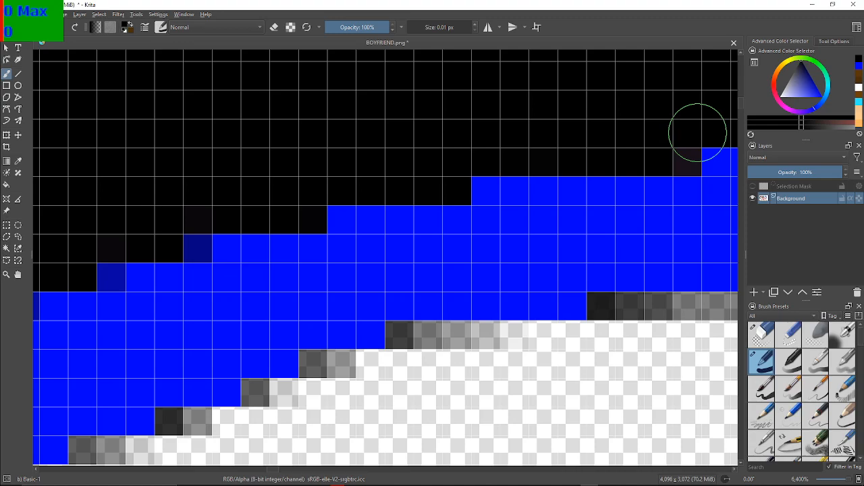
pyautogui.moveTo(697, 114); pyautogui.dragTo(581, 139)
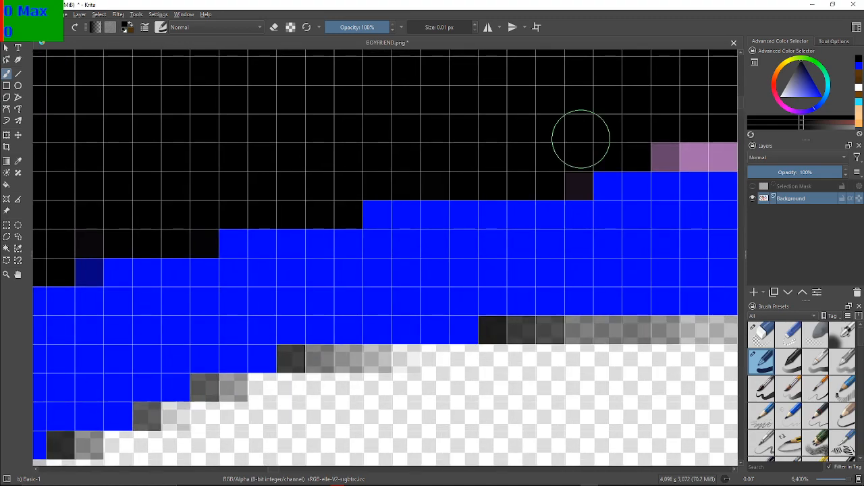
pyautogui.moveTo(536, 174)
pyautogui.mouseDown()
pyautogui.moveTo(564, 171)
pyautogui.moveTo(567, 182)
pyautogui.mouseUp()
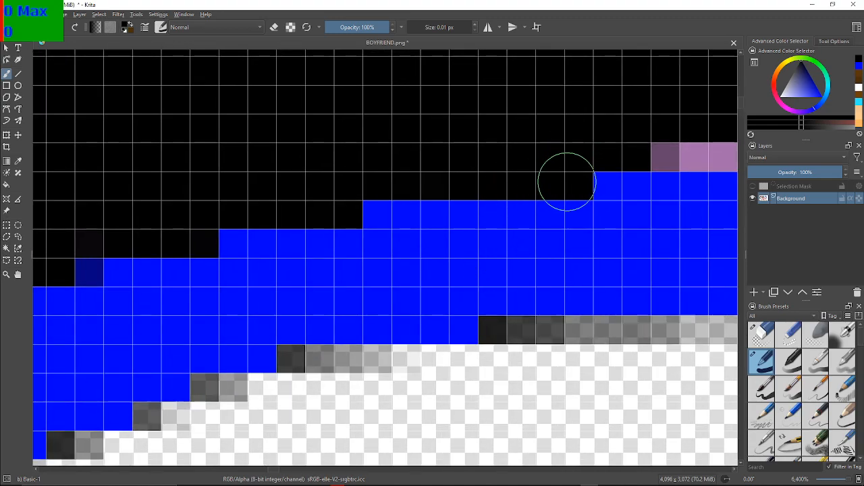
# Paint the long flat purple strip above the level stretch of the blue outline black, including its darker end pixels
pyautogui.moveTo(602, 77); pyautogui.dragTo(297, 141)
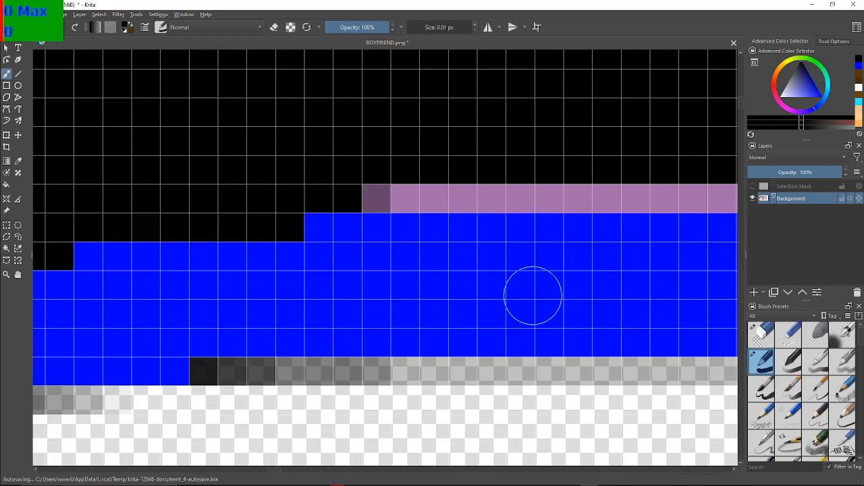
pyautogui.moveTo(332, 200)
pyautogui.mouseDown()
pyautogui.moveTo(449, 183)
pyautogui.moveTo(644, 191)
pyautogui.moveTo(581, 181)
pyautogui.moveTo(398, 189)
pyautogui.moveTo(512, 190)
pyautogui.moveTo(431, 201)
pyautogui.moveTo(414, 190)
pyautogui.moveTo(466, 183)
pyautogui.mouseUp()
pyautogui.moveTo(636, 177)
pyautogui.mouseDown()
pyautogui.moveTo(578, 196)
pyautogui.moveTo(553, 184)
pyautogui.moveTo(611, 182)
pyautogui.moveTo(708, 196)
pyautogui.moveTo(710, 188)
pyautogui.moveTo(482, 179)
pyautogui.mouseUp()
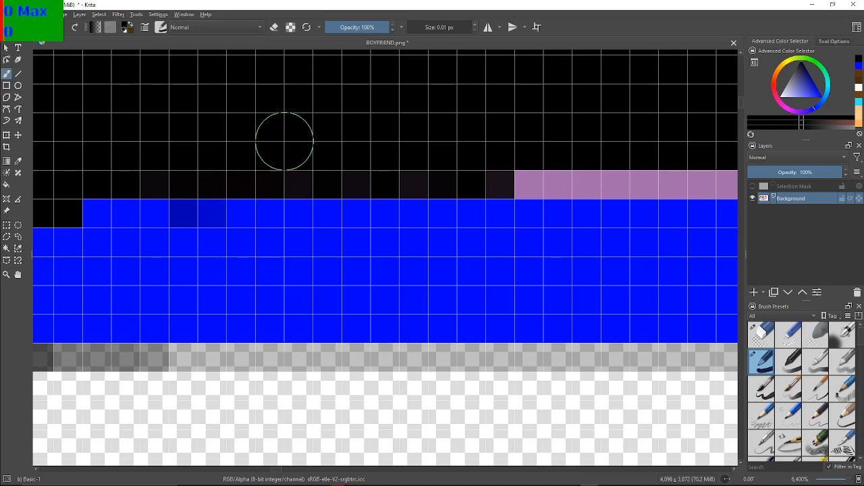
pyautogui.moveTo(366, 170)
pyautogui.mouseDown()
pyautogui.moveTo(504, 171)
pyautogui.moveTo(513, 181)
pyautogui.moveTo(612, 165)
pyautogui.moveTo(618, 177)
pyautogui.moveTo(653, 171)
pyautogui.moveTo(664, 179)
pyautogui.moveTo(716, 175)
pyautogui.mouseUp()
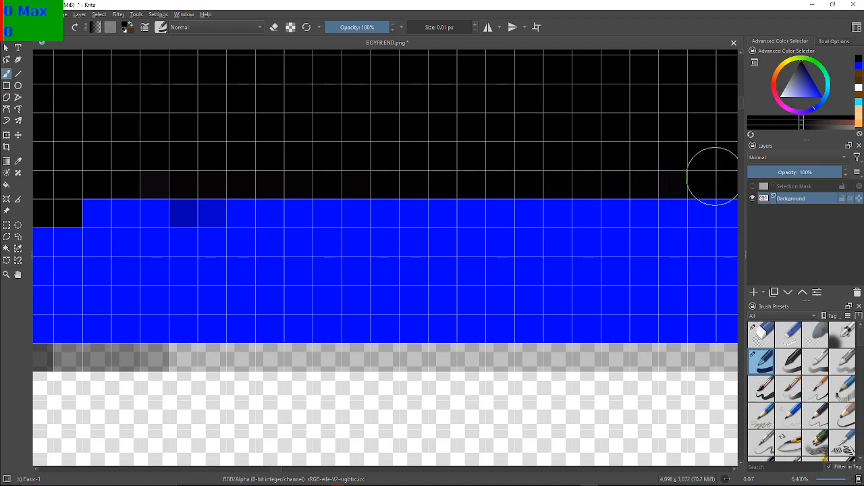
pyautogui.moveTo(698, 164); pyautogui.dragTo(215, 190)
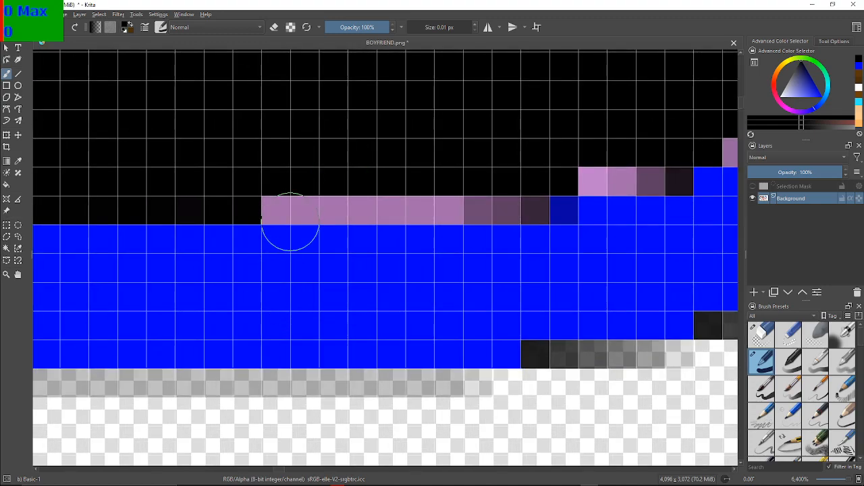
pyautogui.moveTo(293, 199)
pyautogui.mouseDown()
pyautogui.moveTo(280, 202)
pyautogui.moveTo(496, 201)
pyautogui.moveTo(524, 195)
pyautogui.moveTo(519, 191)
pyautogui.mouseUp()
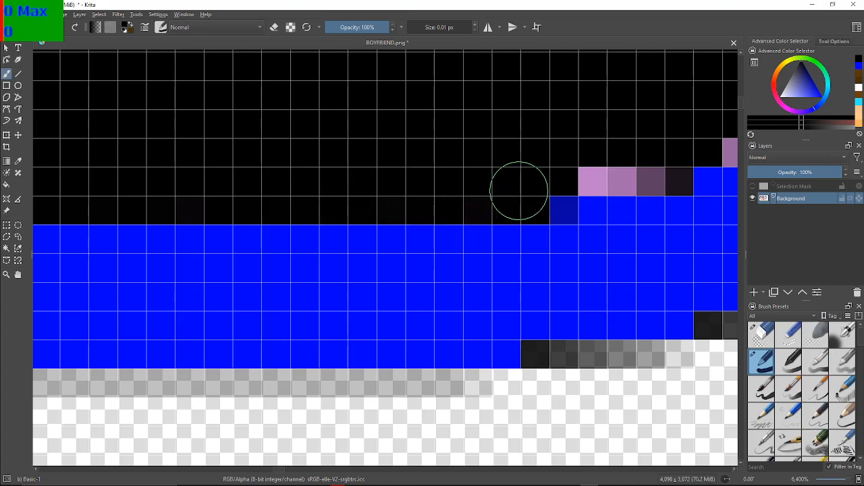
# Blacken the remaining purple stair-steps past the flat strip, up to the corner where the black area meets the vertical blue edge
pyautogui.moveTo(526, 143); pyautogui.dragTo(246, 150)
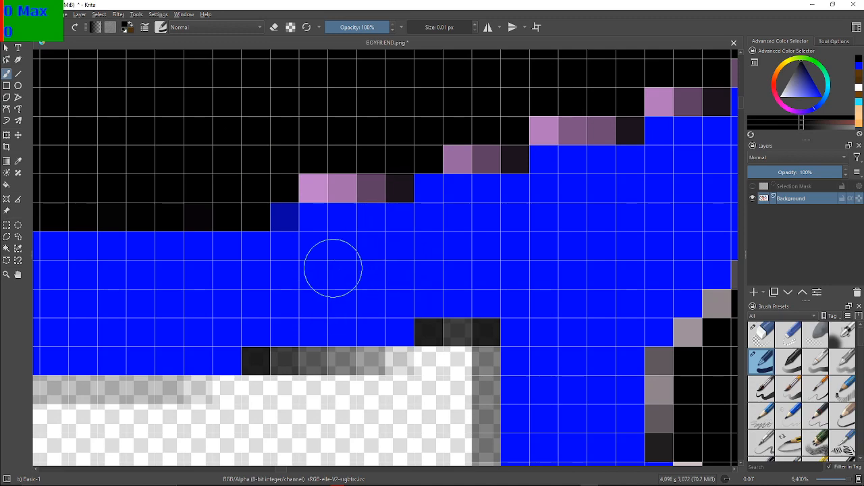
pyautogui.moveTo(320, 177)
pyautogui.mouseDown()
pyautogui.moveTo(372, 187)
pyautogui.moveTo(404, 158)
pyautogui.moveTo(487, 148)
pyautogui.moveTo(488, 158)
pyautogui.moveTo(465, 166)
pyautogui.moveTo(455, 152)
pyautogui.moveTo(208, 220)
pyautogui.mouseUp()
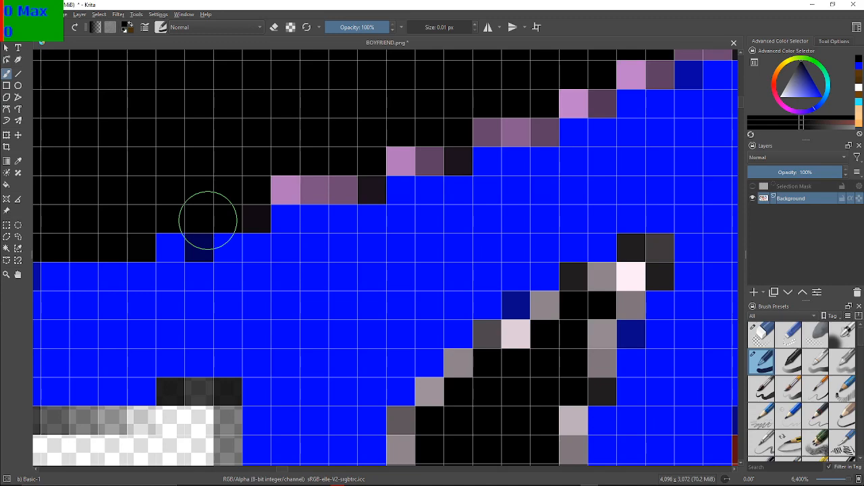
pyautogui.moveTo(307, 174)
pyautogui.mouseDown()
pyautogui.moveTo(348, 183)
pyautogui.moveTo(314, 181)
pyautogui.moveTo(250, 206)
pyautogui.moveTo(253, 227)
pyautogui.moveTo(268, 185)
pyautogui.moveTo(386, 128)
pyautogui.moveTo(401, 134)
pyautogui.moveTo(402, 149)
pyautogui.moveTo(363, 175)
pyautogui.moveTo(396, 158)
pyautogui.moveTo(433, 161)
pyautogui.moveTo(473, 133)
pyautogui.moveTo(545, 104)
pyautogui.mouseUp()
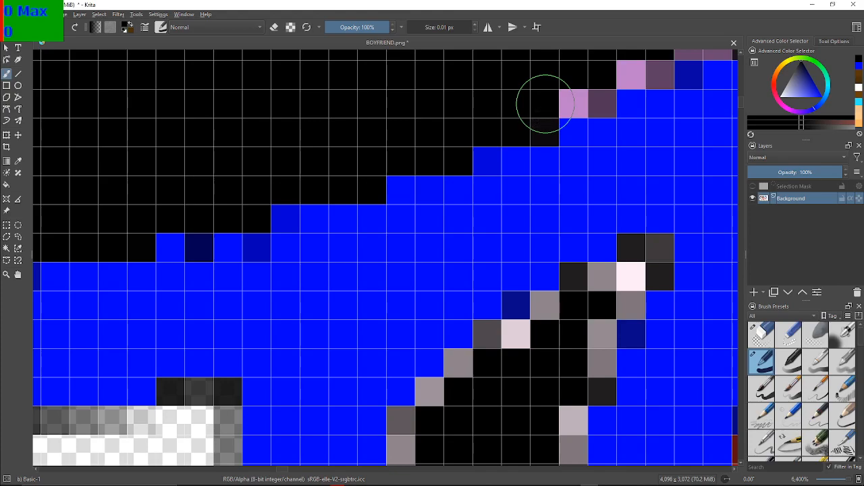
pyautogui.moveTo(557, 68); pyautogui.dragTo(323, 180)
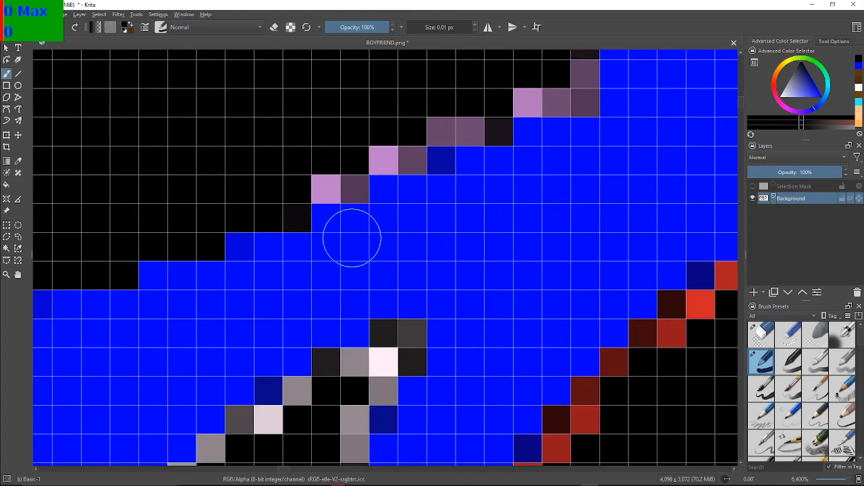
pyautogui.moveTo(340, 164)
pyautogui.mouseDown()
pyautogui.moveTo(369, 145)
pyautogui.moveTo(405, 133)
pyautogui.moveTo(401, 149)
pyautogui.moveTo(449, 118)
pyautogui.moveTo(462, 124)
pyautogui.moveTo(290, 223)
pyautogui.mouseUp()
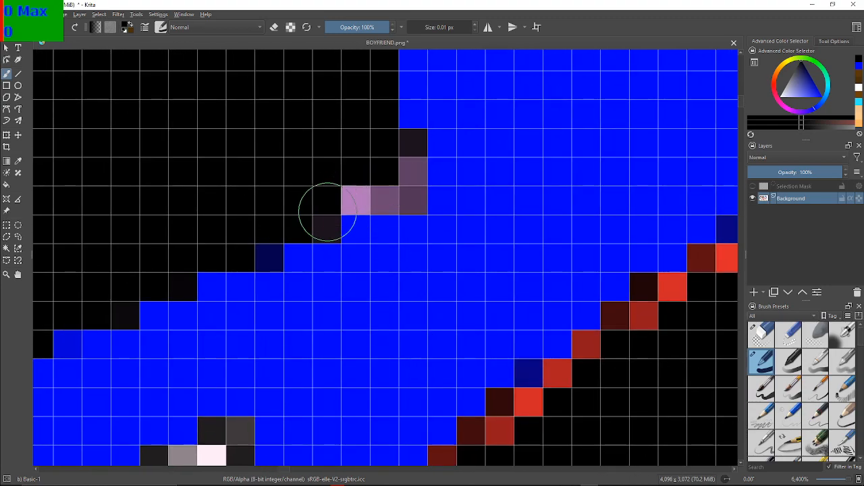
pyautogui.moveTo(316, 198)
pyautogui.mouseDown()
pyautogui.moveTo(363, 188)
pyautogui.moveTo(376, 194)
pyautogui.moveTo(364, 199)
pyautogui.moveTo(411, 192)
pyautogui.moveTo(406, 164)
pyautogui.mouseUp()
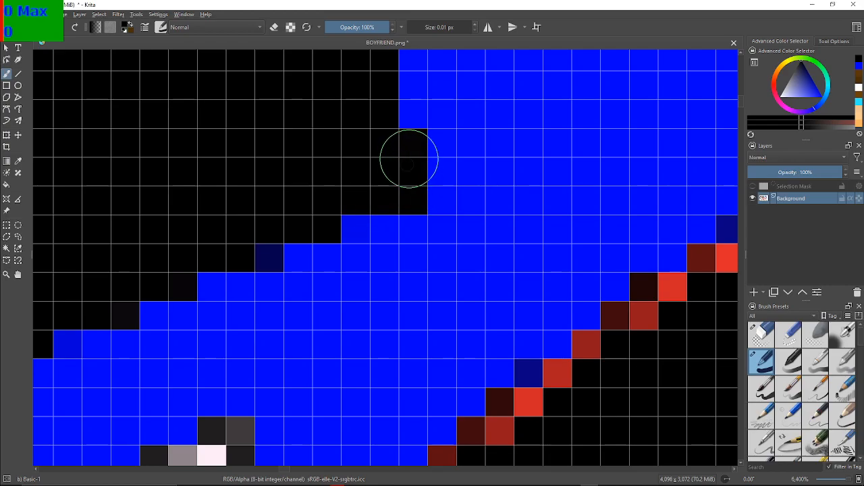
# Paint the grey and pale pixels black at the tip and upper left edge of the neighbouring shoe's sole strip
pyautogui.scroll(-8, 450, 164)
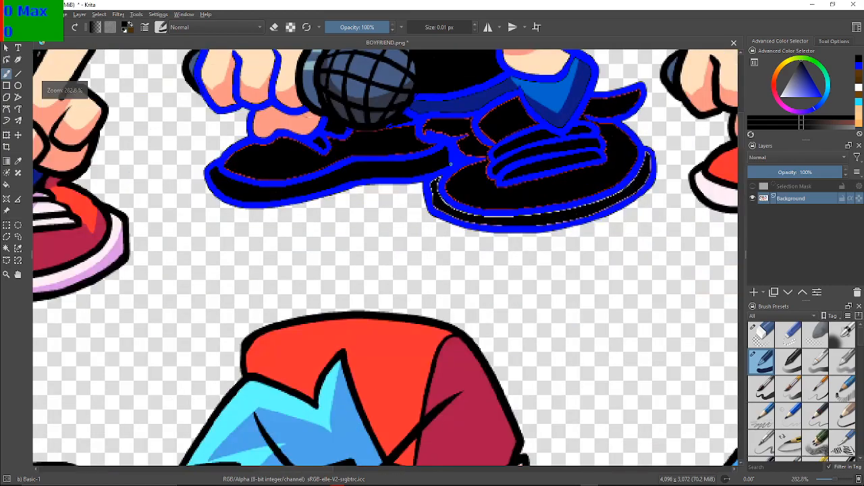
pyautogui.scroll(8, 455, 168)
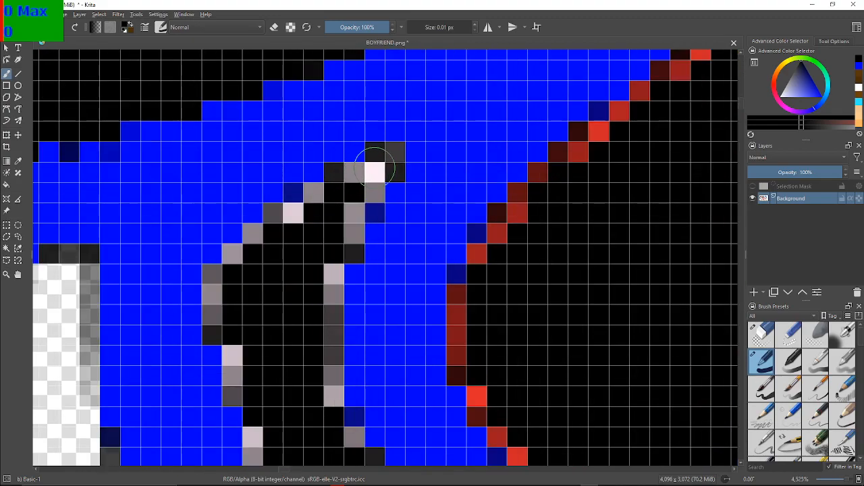
pyautogui.moveTo(385, 163)
pyautogui.mouseDown()
pyautogui.moveTo(335, 181)
pyautogui.moveTo(311, 208)
pyautogui.moveTo(275, 226)
pyautogui.moveTo(281, 216)
pyautogui.moveTo(227, 260)
pyautogui.moveTo(209, 325)
pyautogui.moveTo(218, 336)
pyautogui.moveTo(229, 329)
pyautogui.moveTo(239, 385)
pyautogui.mouseUp()
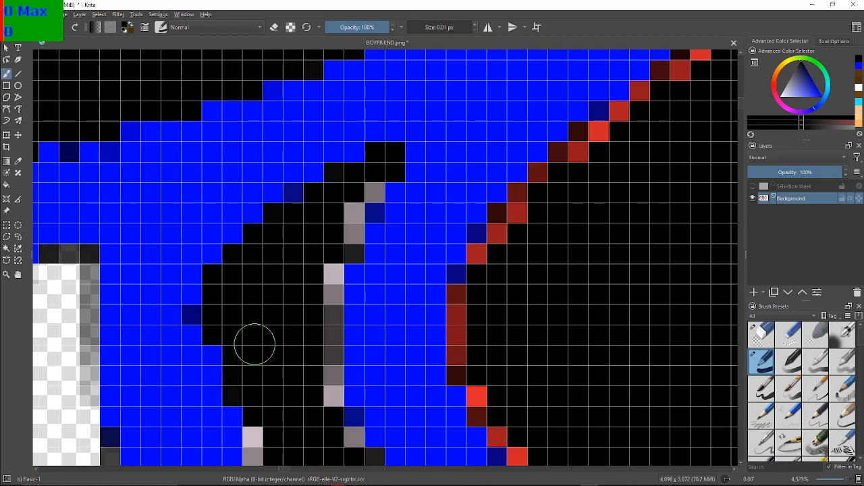
# Blacken the column of pale, grey and dark purple pixels down the straight left inner edge of the neighbouring shoe's sole
pyautogui.moveTo(429, 305); pyautogui.dragTo(403, 127)
pyautogui.scroll(1, 303, 200)
pyautogui.moveTo(280, 199)
pyautogui.mouseDown()
pyautogui.moveTo(316, 112)
pyautogui.moveTo(289, 109)
pyautogui.mouseUp()
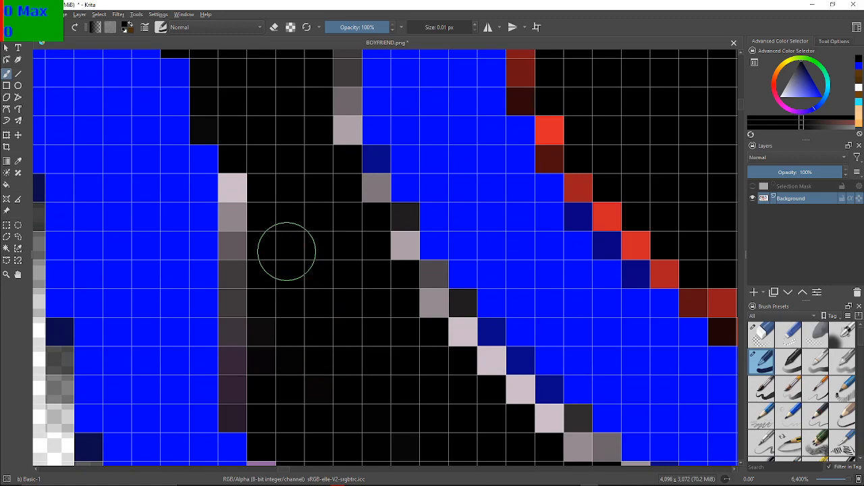
pyautogui.click(254, 196)
pyautogui.click(249, 208)
pyautogui.click(247, 191)
pyautogui.click(254, 194)
pyautogui.click(245, 217)
pyautogui.click(242, 241)
pyautogui.click(240, 267)
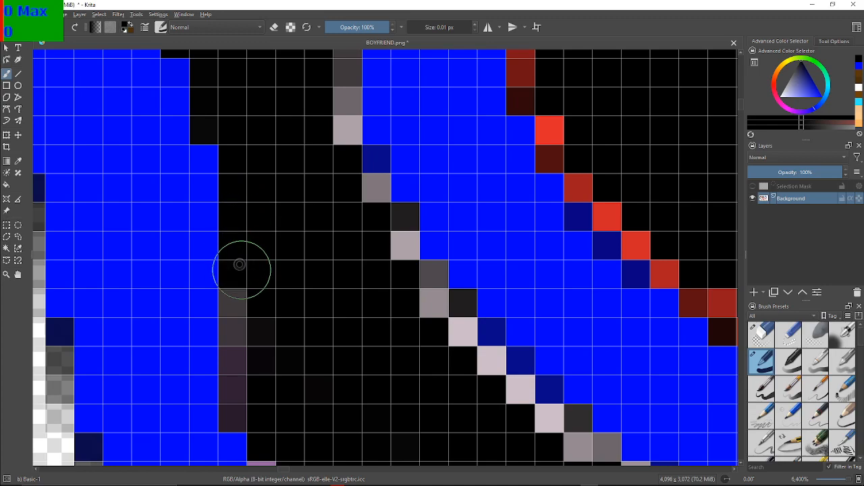
pyautogui.click(241, 310)
pyautogui.click(239, 322)
pyautogui.click(237, 353)
pyautogui.click(236, 380)
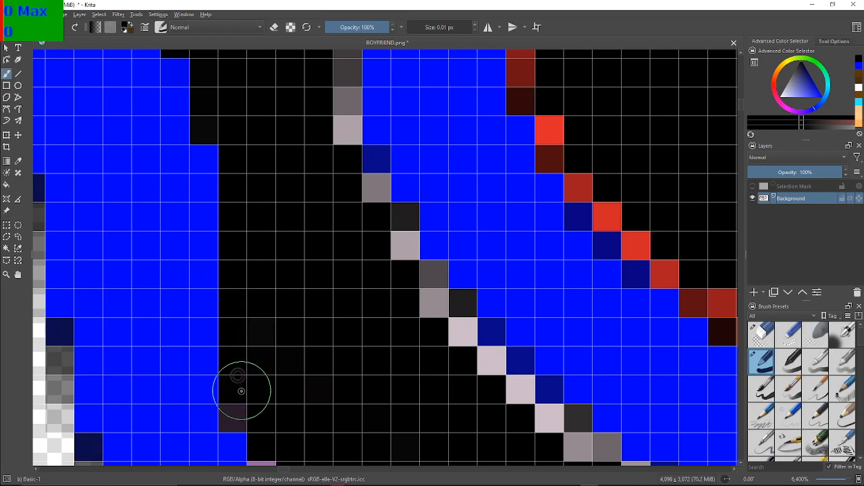
pyautogui.click(243, 407)
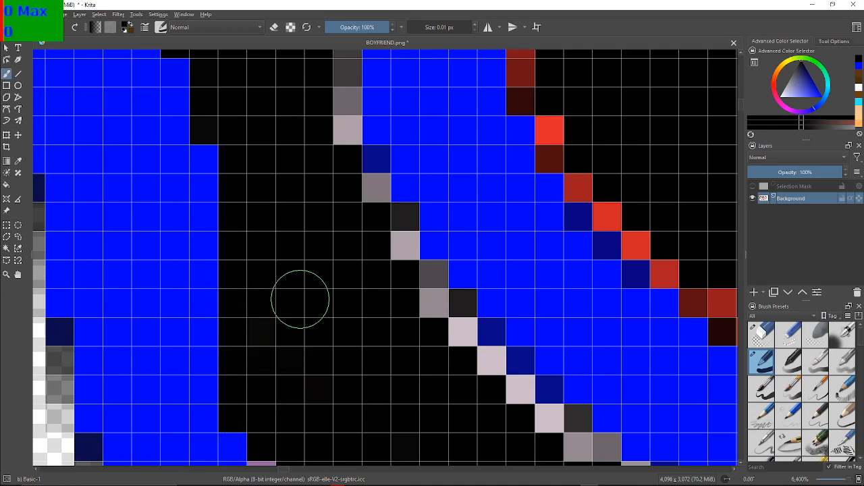
# Paint the first purple stair-step pixels black where the sole's vertical blue edge turns into the descending lower edge
pyautogui.moveTo(391, 363)
pyautogui.mouseDown()
pyautogui.moveTo(326, 233)
pyautogui.moveTo(322, 171)
pyautogui.mouseUp()
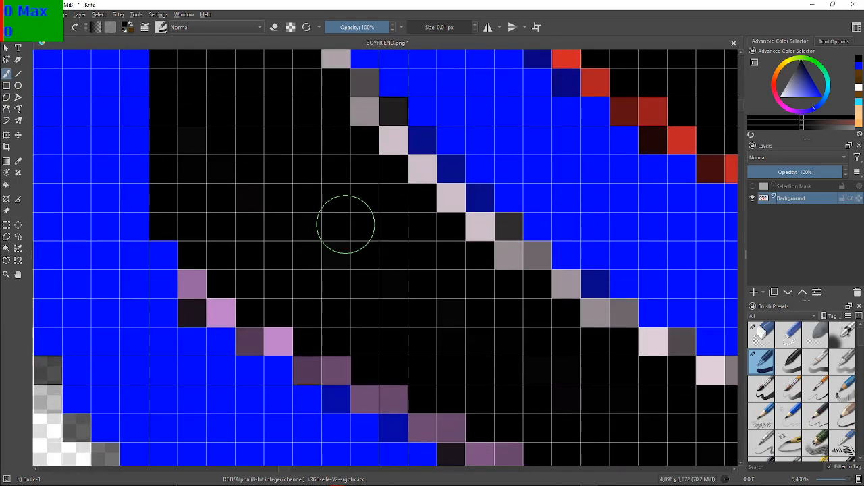
pyautogui.click(220, 312)
pyautogui.click(196, 287)
pyautogui.click(193, 312)
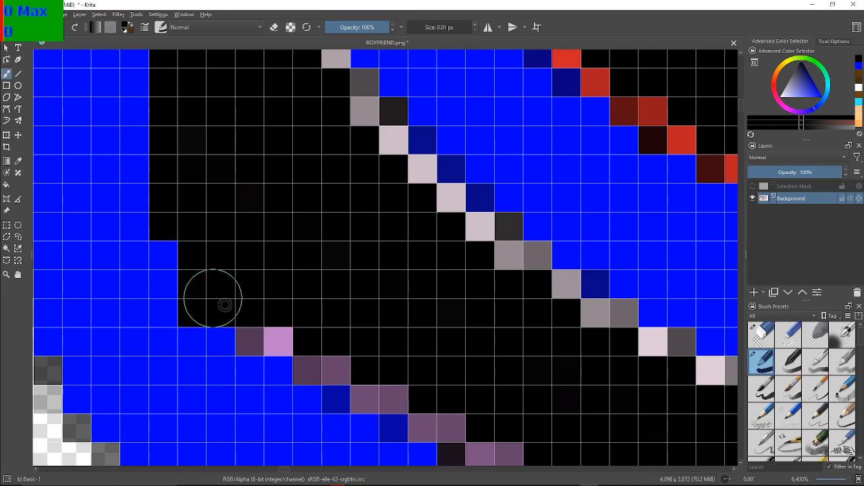
pyautogui.click(250, 341)
pyautogui.click(276, 338)
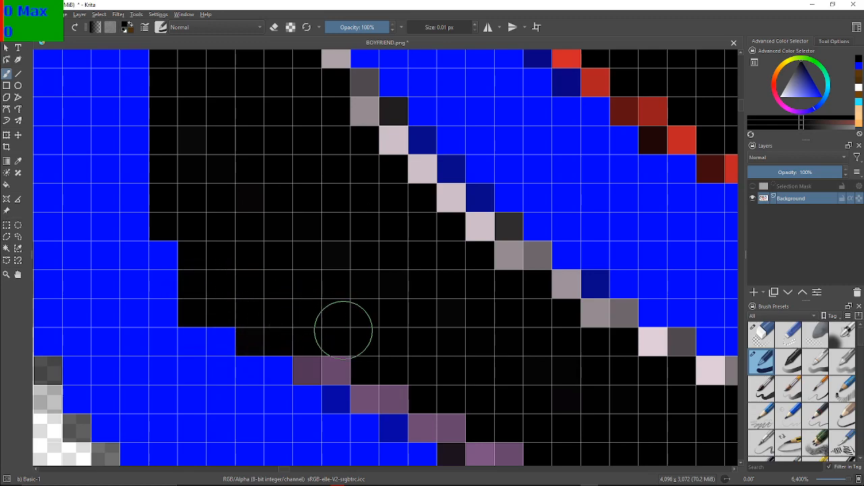
pyautogui.click(333, 363)
pyautogui.click(315, 362)
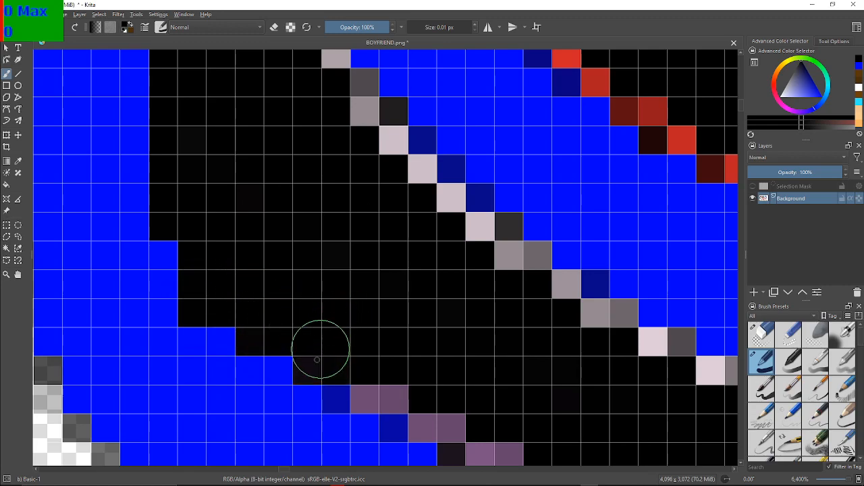
# Blacken the next two-pixel purple steps down the lower edge, including the dark pixels beside them
pyautogui.click(371, 391)
pyautogui.click(387, 391)
pyautogui.click(422, 425)
pyautogui.click(451, 425)
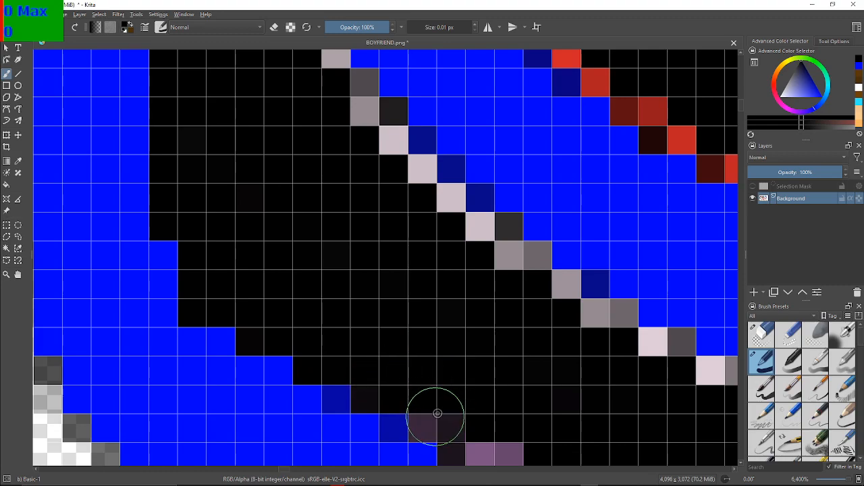
pyautogui.moveTo(605, 414); pyautogui.dragTo(425, 268)
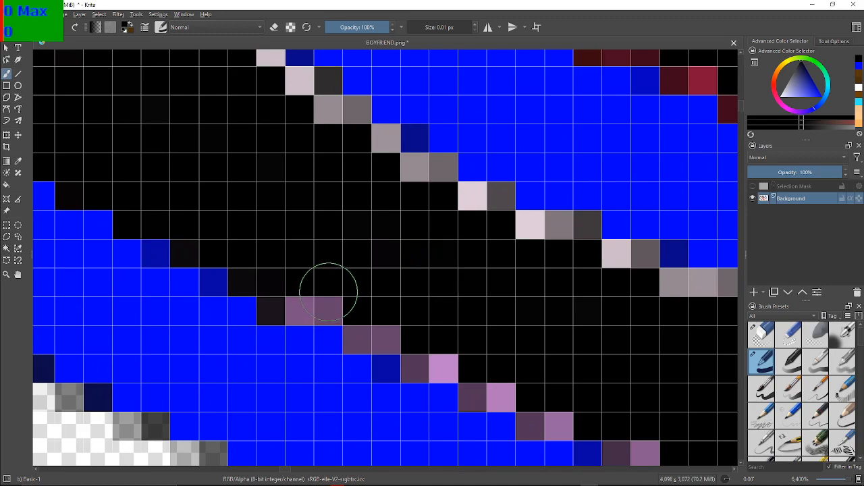
pyautogui.moveTo(306, 304); pyautogui.dragTo(329, 301)
pyautogui.click(279, 306)
pyautogui.click(243, 283)
pyautogui.click(358, 329)
pyautogui.click(386, 328)
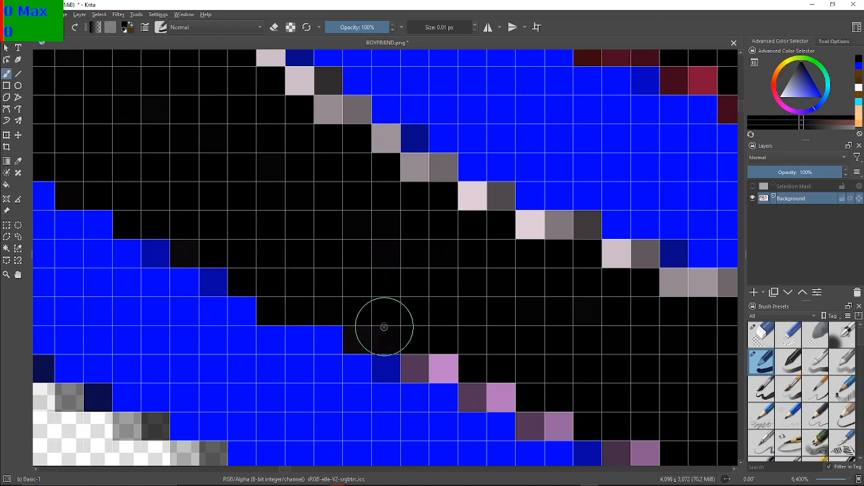
# Paint the three light-and-dark purple pixel pairs farther down the descending edge black
pyautogui.click(440, 359)
pyautogui.click(421, 359)
pyautogui.click(494, 386)
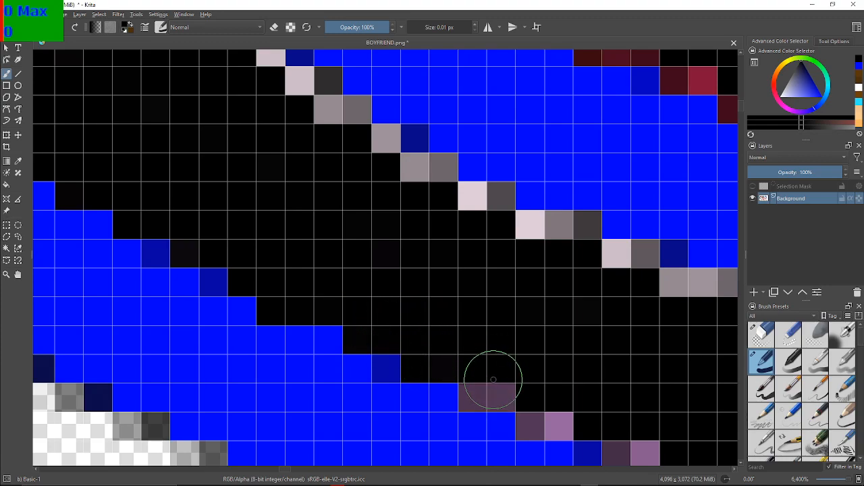
pyautogui.click(480, 393)
pyautogui.click(533, 418)
pyautogui.click(555, 418)
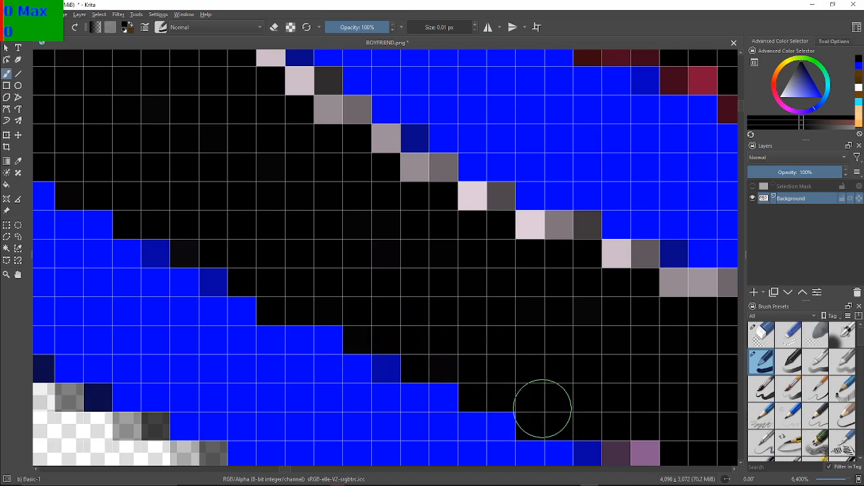
# Blacken the two-, four- and five-pixel purple strips where the lower edge begins to flatten
pyautogui.moveTo(685, 309); pyautogui.dragTo(307, 113)
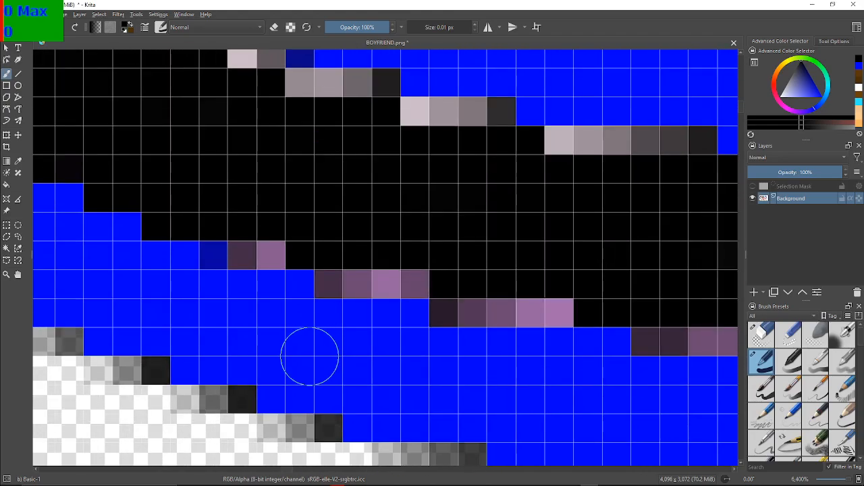
pyautogui.click(241, 261)
pyautogui.click(270, 255)
pyautogui.click(328, 282)
pyautogui.click(346, 281)
pyautogui.click(382, 274)
pyautogui.moveTo(414, 273)
pyautogui.mouseDown()
pyautogui.moveTo(457, 295)
pyautogui.moveTo(454, 304)
pyautogui.moveTo(570, 293)
pyautogui.mouseUp()
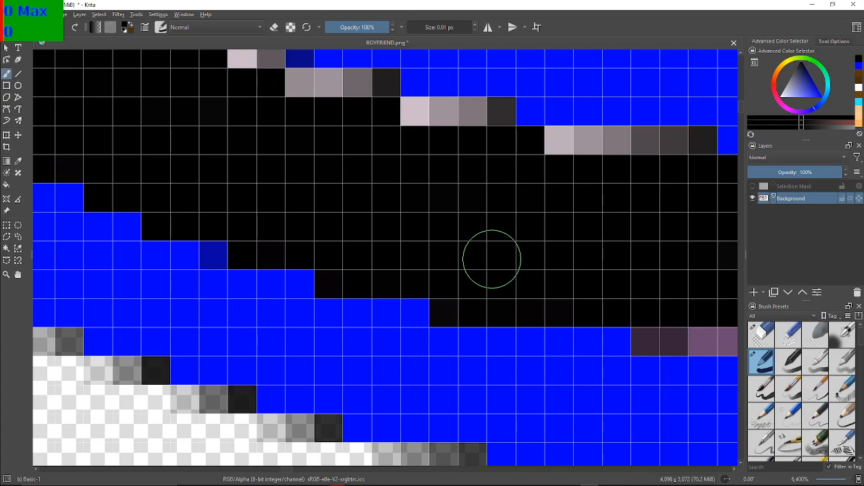
# Paint the long purple strips leading into the flat bottom of the sole black, including their last few pixels
pyautogui.moveTo(670, 275); pyautogui.dragTo(292, 197)
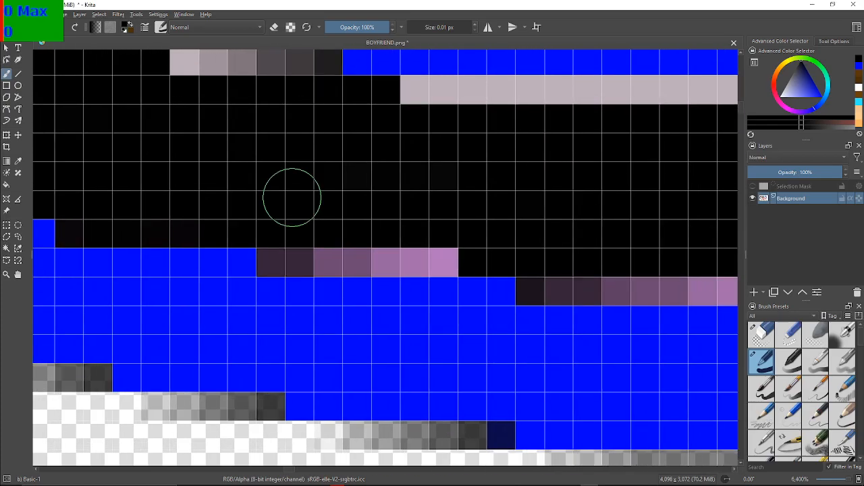
pyautogui.moveTo(291, 243)
pyautogui.mouseDown()
pyautogui.moveTo(362, 260)
pyautogui.moveTo(497, 247)
pyautogui.moveTo(543, 265)
pyautogui.moveTo(535, 271)
pyautogui.moveTo(553, 284)
pyautogui.moveTo(725, 288)
pyautogui.moveTo(453, 255)
pyautogui.mouseUp()
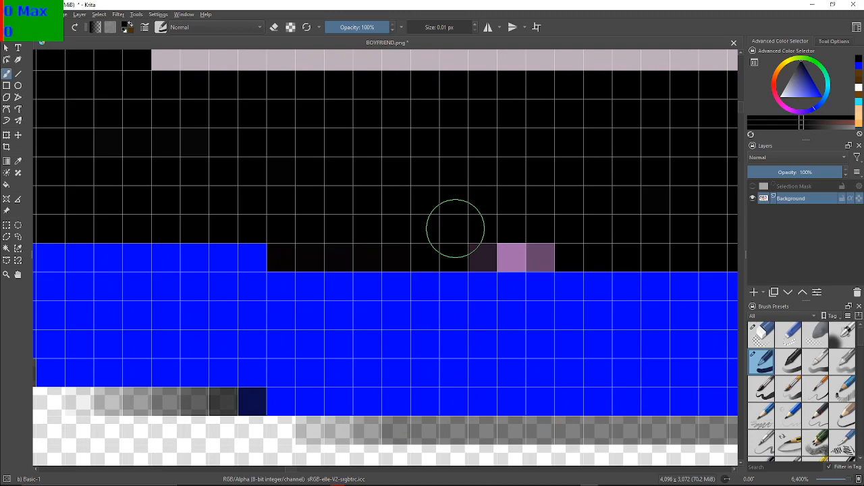
pyautogui.moveTo(447, 237)
pyautogui.mouseDown()
pyautogui.moveTo(513, 233)
pyautogui.moveTo(532, 249)
pyautogui.moveTo(516, 247)
pyautogui.moveTo(475, 272)
pyautogui.mouseUp()
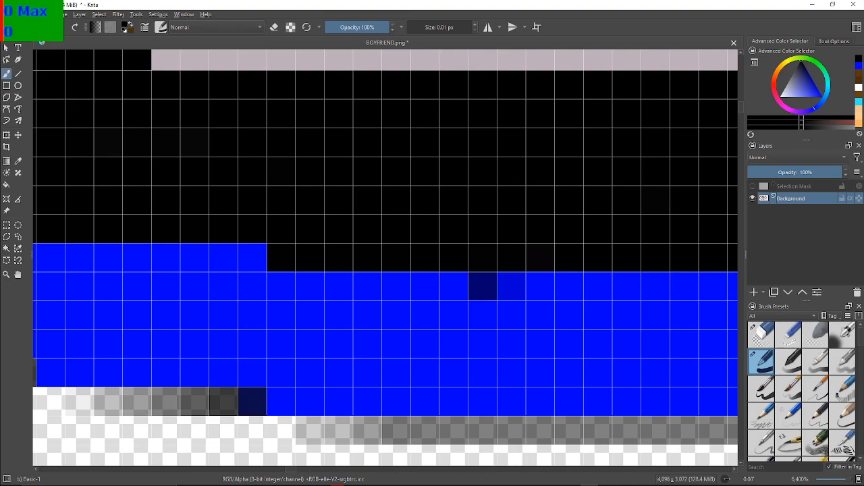
# Blacken the seven-pixel purple strip at the far end of the flat bottom, where the edge starts rising
pyautogui.moveTo(725, 214); pyautogui.dragTo(288, 169)
pyautogui.moveTo(386, 164); pyautogui.dragTo(323, 271)
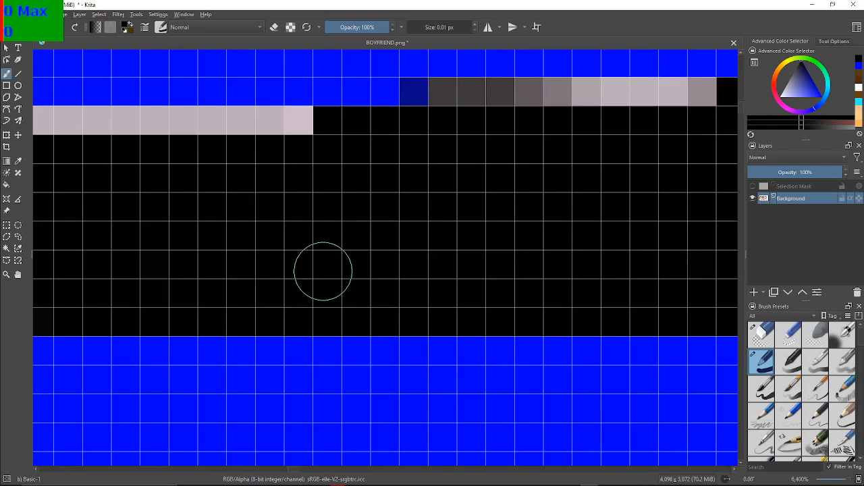
pyautogui.scroll(-3, 323, 271)
pyautogui.scroll(4, 323, 270)
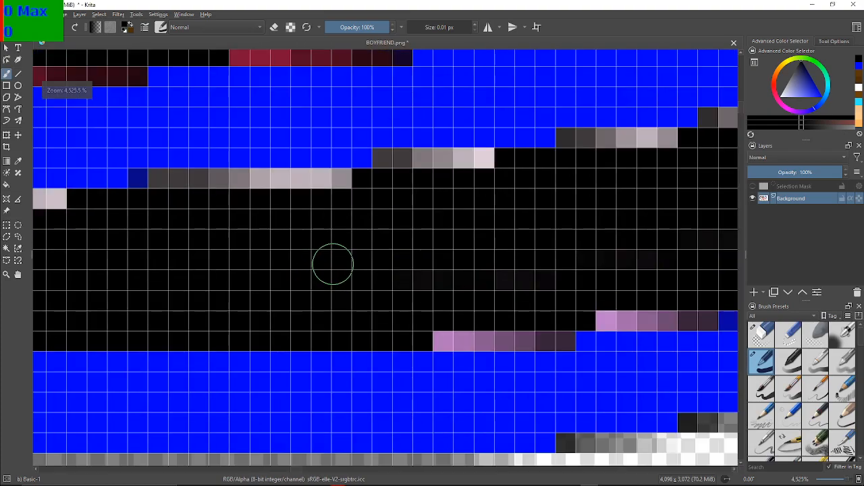
pyautogui.moveTo(408, 263); pyautogui.dragTo(264, 193)
pyautogui.scroll(1, 313, 259)
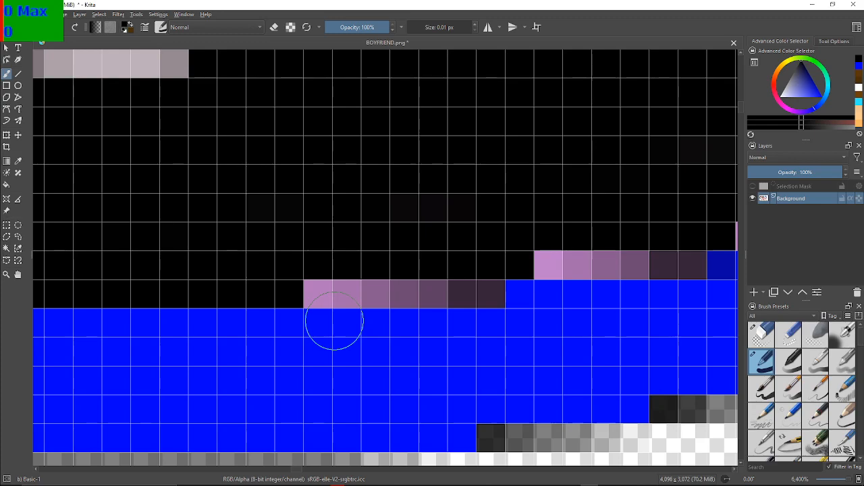
pyautogui.moveTo(321, 256)
pyautogui.mouseDown()
pyautogui.moveTo(320, 274)
pyautogui.moveTo(397, 289)
pyautogui.moveTo(474, 289)
pyautogui.moveTo(492, 270)
pyautogui.mouseUp()
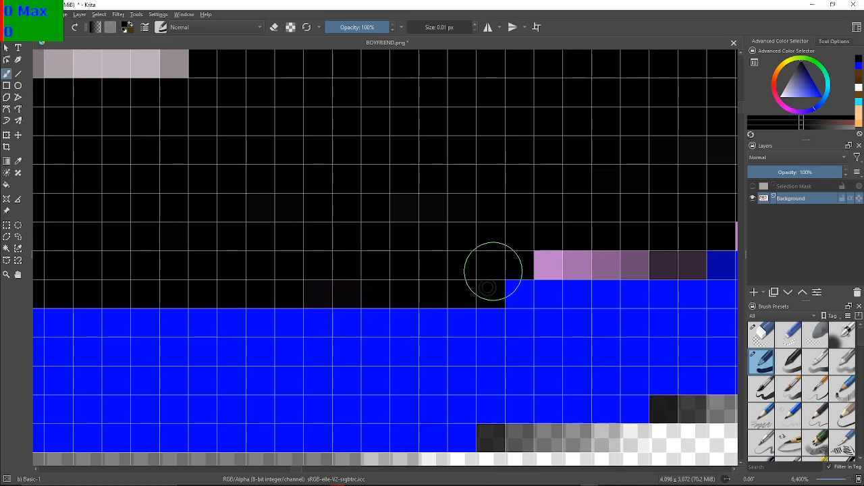
# Paint the next three long purple strips along the gently rising lower edge black
pyautogui.moveTo(568, 244)
pyautogui.mouseDown()
pyautogui.moveTo(550, 250)
pyautogui.moveTo(648, 261)
pyautogui.moveTo(681, 255)
pyautogui.moveTo(270, 168)
pyautogui.mouseUp()
pyautogui.moveTo(369, 138); pyautogui.dragTo(358, 193)
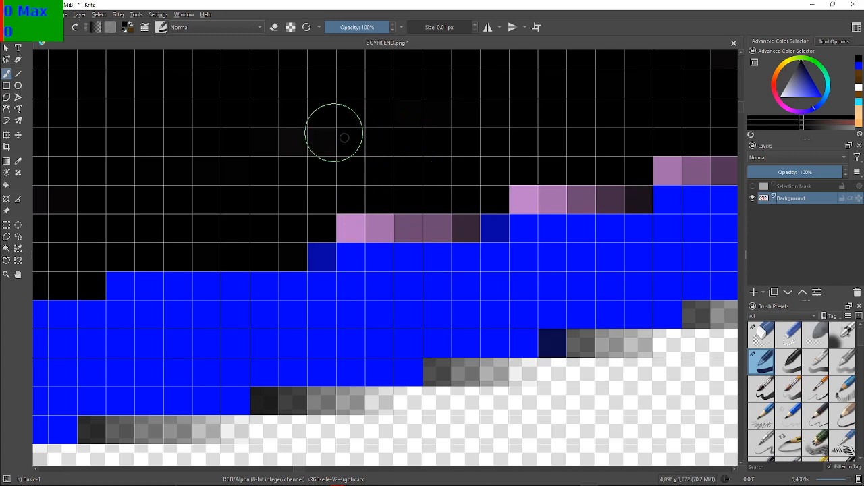
pyautogui.moveTo(331, 247)
pyautogui.mouseDown()
pyautogui.moveTo(345, 224)
pyautogui.moveTo(460, 218)
pyautogui.moveTo(523, 193)
pyautogui.moveTo(534, 201)
pyautogui.moveTo(521, 196)
pyautogui.moveTo(622, 191)
pyautogui.mouseUp()
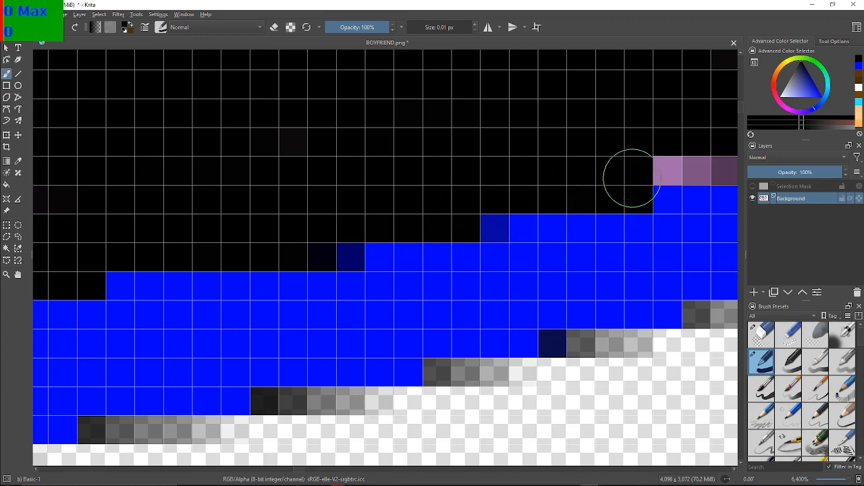
# Blacken the shorter three- and four-pixel purple strips farther up the rising edge
pyautogui.moveTo(666, 170); pyautogui.dragTo(376, 201)
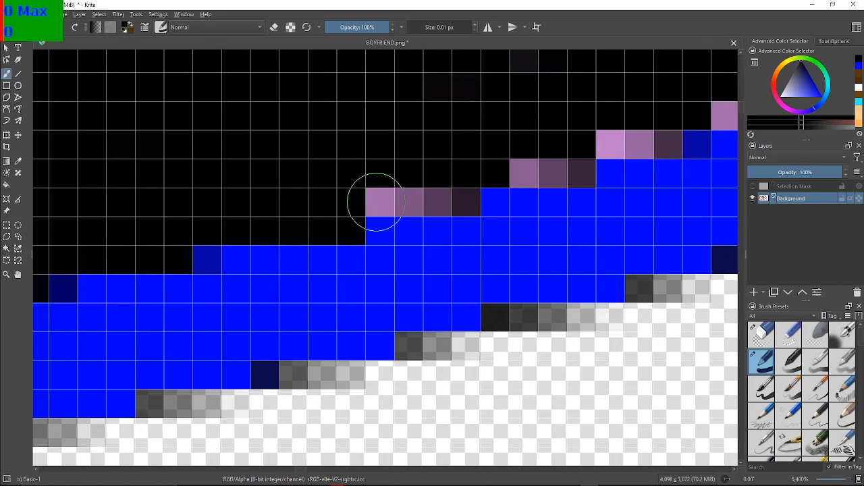
pyautogui.moveTo(383, 193)
pyautogui.mouseDown()
pyautogui.moveTo(455, 197)
pyautogui.moveTo(544, 162)
pyautogui.moveTo(580, 176)
pyautogui.mouseUp()
pyautogui.moveTo(616, 149)
pyautogui.mouseDown()
pyautogui.moveTo(619, 135)
pyautogui.moveTo(657, 129)
pyautogui.mouseUp()
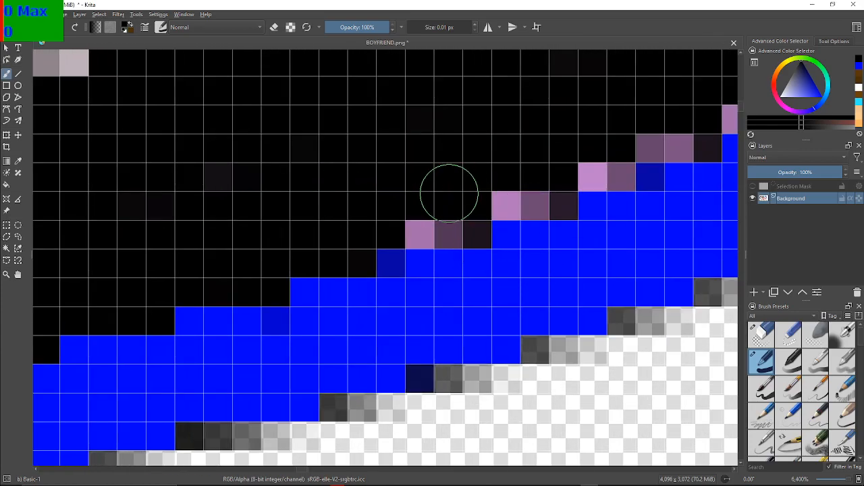
# Paint the two- and three-pixel purple stair-steps black where the rising edge becomes steeper
pyautogui.moveTo(427, 210)
pyautogui.mouseDown()
pyautogui.moveTo(435, 230)
pyautogui.moveTo(451, 233)
pyautogui.moveTo(512, 194)
pyautogui.moveTo(559, 206)
pyautogui.moveTo(587, 175)
pyautogui.moveTo(613, 178)
pyautogui.moveTo(676, 147)
pyautogui.moveTo(670, 140)
pyautogui.moveTo(694, 121)
pyautogui.moveTo(376, 139)
pyautogui.moveTo(359, 165)
pyautogui.moveTo(430, 269)
pyautogui.moveTo(392, 221)
pyautogui.moveTo(371, 217)
pyautogui.moveTo(376, 190)
pyautogui.mouseUp()
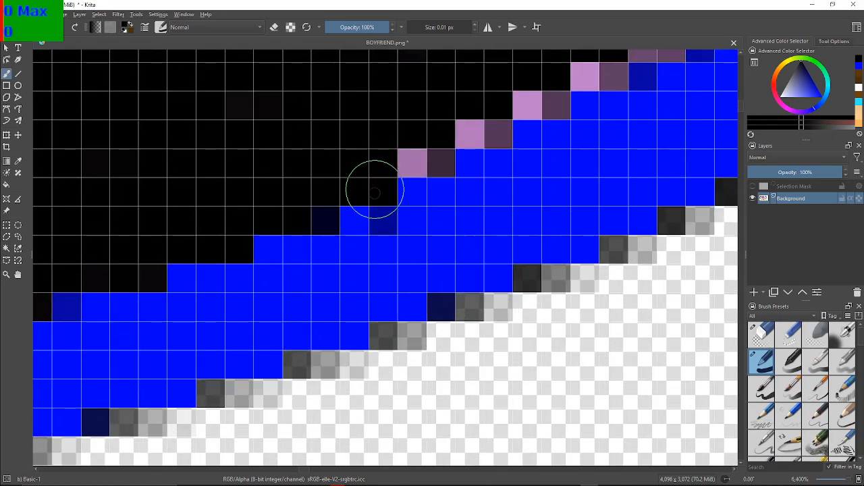
pyautogui.moveTo(414, 150)
pyautogui.mouseDown()
pyautogui.moveTo(575, 90)
pyautogui.moveTo(357, 187)
pyautogui.moveTo(369, 168)
pyautogui.moveTo(383, 170)
pyautogui.moveTo(435, 138)
pyautogui.moveTo(426, 149)
pyautogui.moveTo(439, 129)
pyautogui.moveTo(493, 114)
pyautogui.mouseUp()
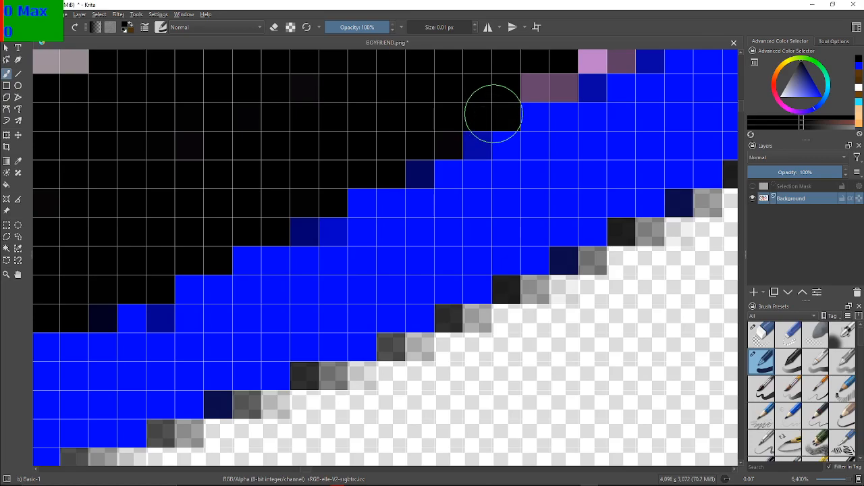
pyautogui.moveTo(562, 115); pyautogui.dragTo(403, 231)
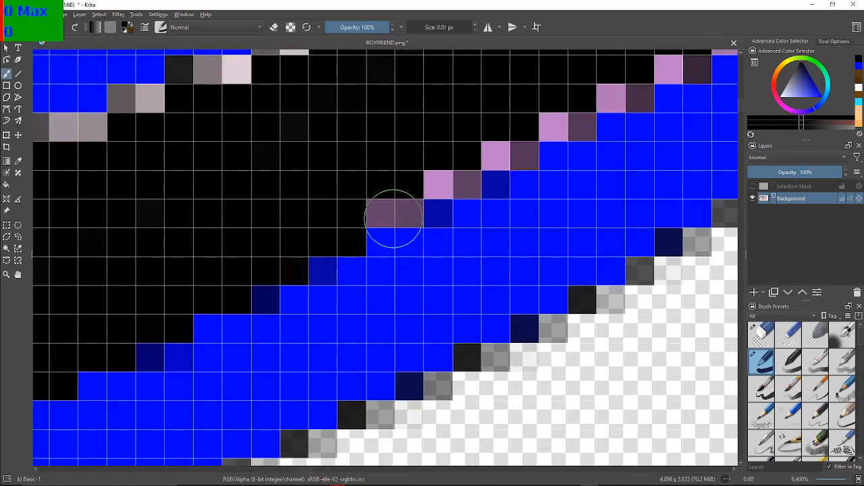
pyautogui.moveTo(396, 193)
pyautogui.mouseDown()
pyautogui.moveTo(436, 176)
pyautogui.moveTo(455, 179)
pyautogui.moveTo(575, 124)
pyautogui.mouseUp()
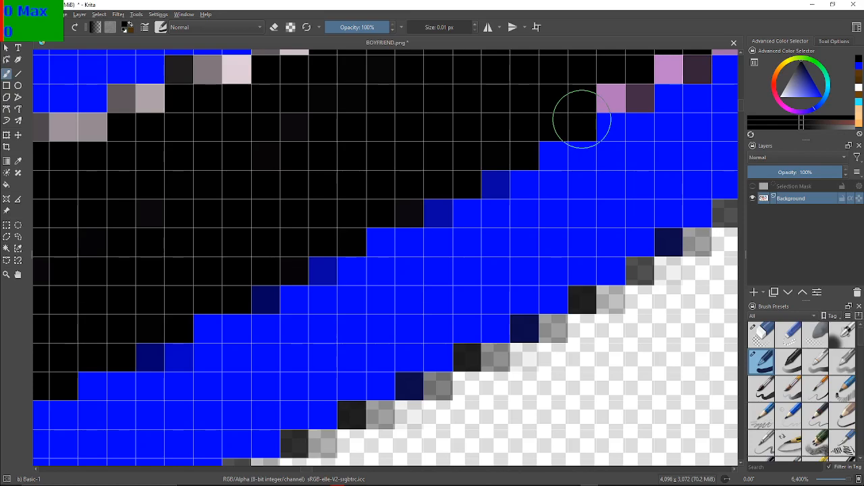
# Blacken the remaining purple pixels along the steep diagonal stretch of the sole's outer edge
pyautogui.moveTo(638, 90)
pyautogui.mouseDown()
pyautogui.moveTo(425, 188)
pyautogui.moveTo(447, 173)
pyautogui.moveTo(452, 189)
pyautogui.moveTo(587, 112)
pyautogui.moveTo(446, 173)
pyautogui.moveTo(468, 206)
pyautogui.moveTo(461, 183)
pyautogui.mouseUp()
pyautogui.moveTo(492, 152)
pyautogui.mouseDown()
pyautogui.moveTo(548, 120)
pyautogui.moveTo(567, 87)
pyautogui.moveTo(568, 95)
pyautogui.mouseUp()
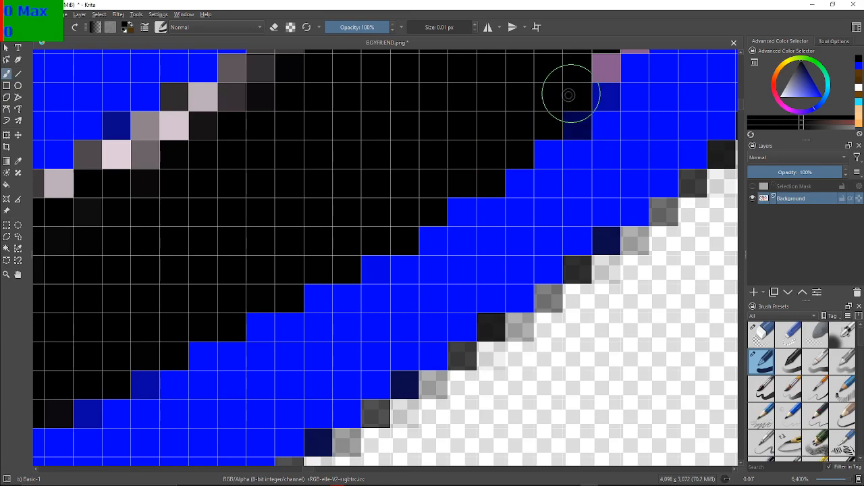
pyautogui.moveTo(613, 67)
pyautogui.mouseDown()
pyautogui.moveTo(495, 179)
pyautogui.moveTo(501, 156)
pyautogui.moveTo(478, 185)
pyautogui.moveTo(445, 181)
pyautogui.moveTo(447, 242)
pyautogui.moveTo(437, 157)
pyautogui.moveTo(465, 169)
pyautogui.mouseUp()
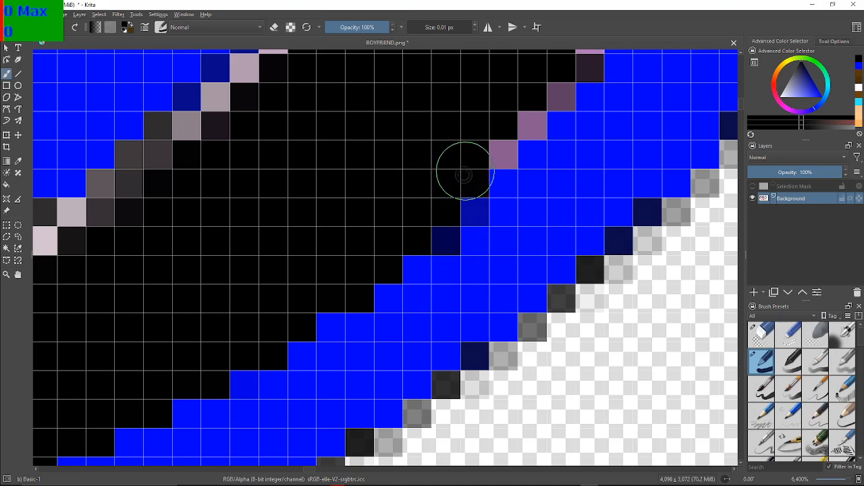
pyautogui.moveTo(491, 133)
pyautogui.mouseDown()
pyautogui.moveTo(488, 140)
pyautogui.moveTo(559, 88)
pyautogui.moveTo(550, 98)
pyautogui.moveTo(521, 415)
pyautogui.mouseUp()
# Paint the stacked purple pixels black where the outer edge turns from diagonal to nearly vertical
pyautogui.moveTo(486, 324); pyautogui.dragTo(406, 280)
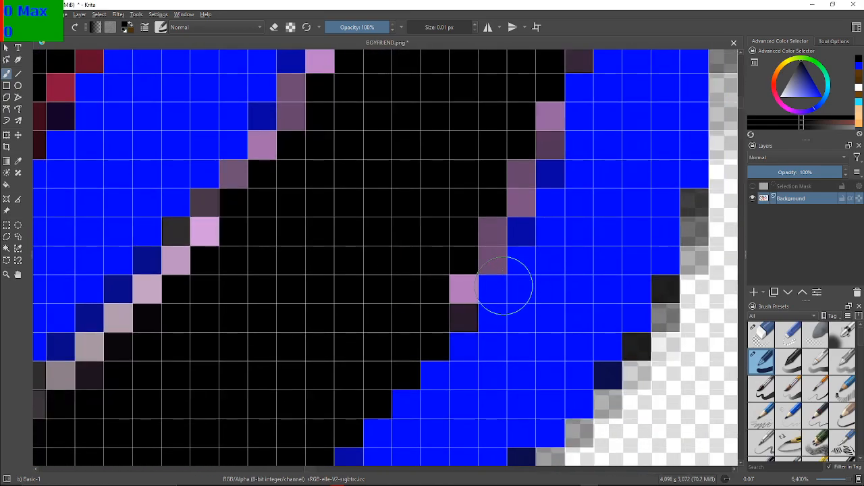
pyautogui.moveTo(463, 299)
pyautogui.mouseDown()
pyautogui.moveTo(507, 182)
pyautogui.moveTo(530, 173)
pyautogui.mouseUp()
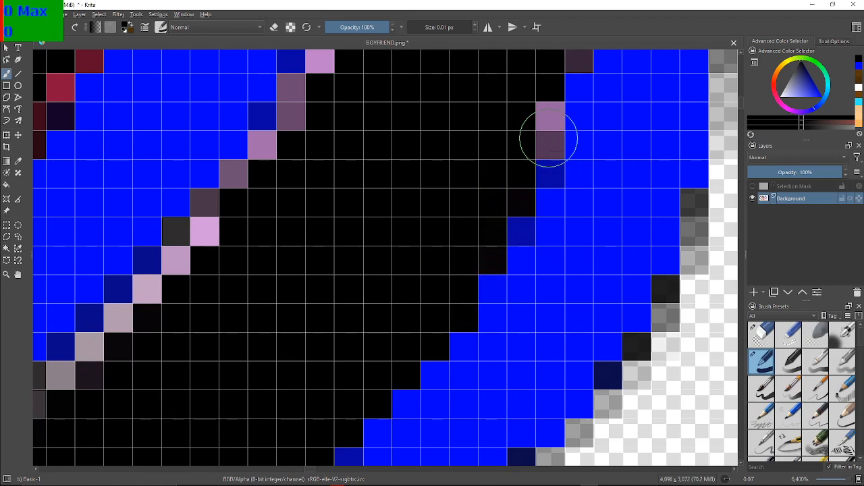
pyautogui.moveTo(538, 141)
pyautogui.mouseDown()
pyautogui.moveTo(544, 131)
pyautogui.moveTo(530, 125)
pyautogui.mouseUp()
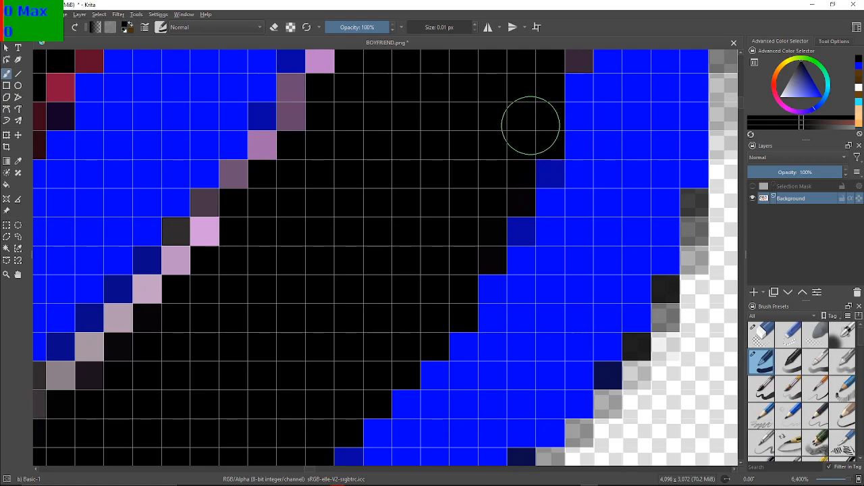
# Blacken the tall purple column along the sole's vertical outer edge, up to the dark pixels just below the tip
pyautogui.moveTo(536, 164); pyautogui.dragTo(309, 307)
pyautogui.moveTo(387, 230); pyautogui.dragTo(388, 368)
pyautogui.moveTo(450, 124); pyautogui.dragTo(446, 162)
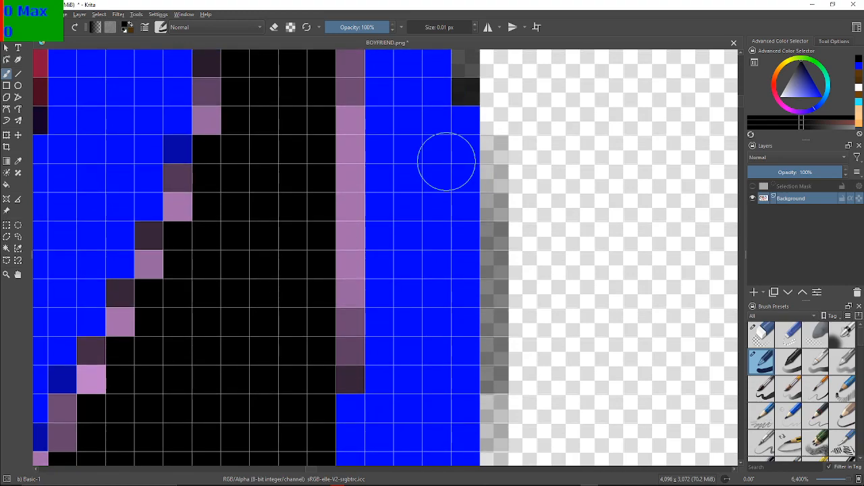
pyautogui.moveTo(360, 337)
pyautogui.mouseDown()
pyautogui.moveTo(349, 368)
pyautogui.moveTo(334, 301)
pyautogui.moveTo(345, 170)
pyautogui.moveTo(341, 77)
pyautogui.mouseUp()
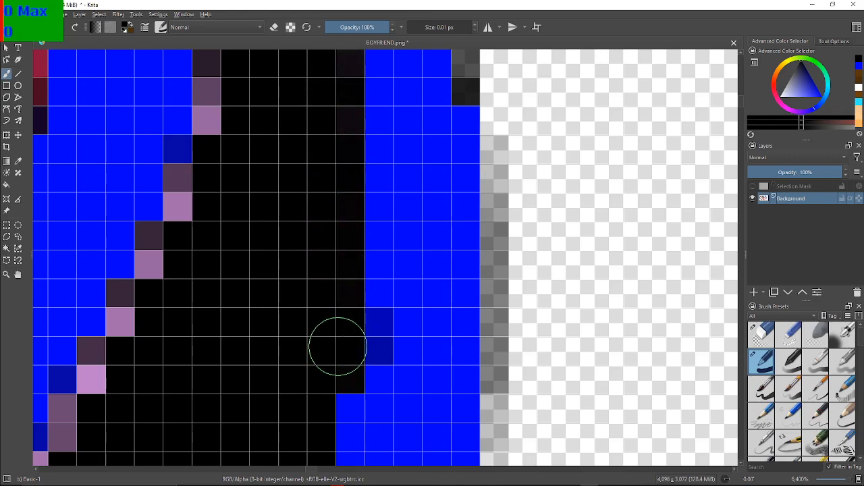
pyautogui.moveTo(358, 261); pyautogui.dragTo(321, 485)
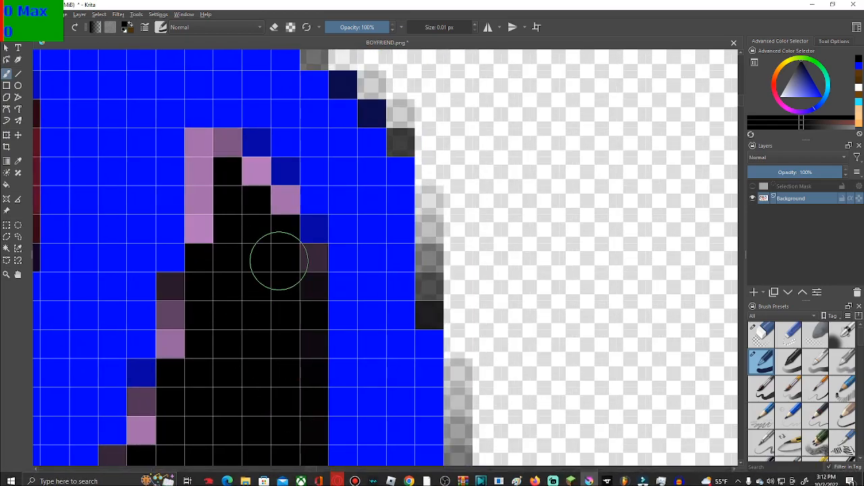
pyautogui.moveTo(283, 260); pyautogui.dragTo(355, 267)
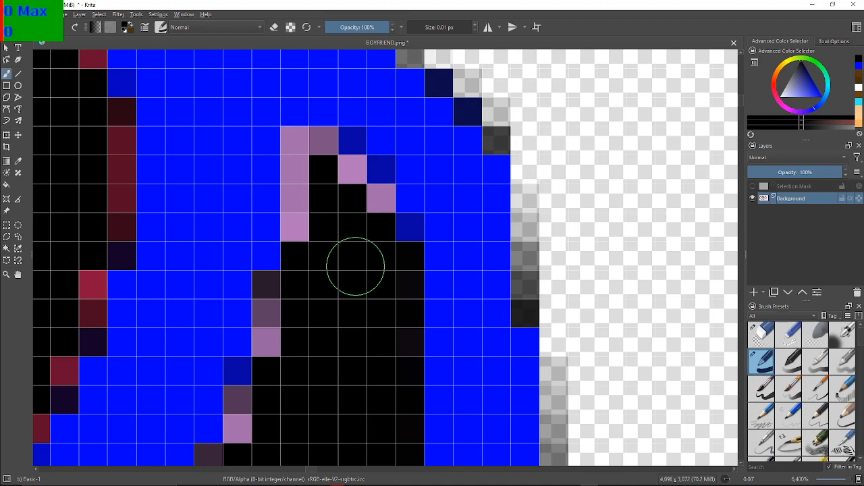
# Blacken the purple pixels around the tip of the black area and down its steep edge against the blue outline
pyautogui.moveTo(368, 222)
pyautogui.mouseDown()
pyautogui.moveTo(347, 193)
pyautogui.moveTo(362, 201)
pyautogui.moveTo(342, 189)
pyautogui.moveTo(329, 151)
pyautogui.moveTo(299, 151)
pyautogui.moveTo(303, 212)
pyautogui.moveTo(314, 215)
pyautogui.mouseUp()
pyautogui.moveTo(279, 304)
pyautogui.mouseDown()
pyautogui.moveTo(268, 372)
pyautogui.moveTo(245, 421)
pyautogui.moveTo(247, 399)
pyautogui.moveTo(337, 318)
pyautogui.moveTo(412, 199)
pyautogui.mouseUp()
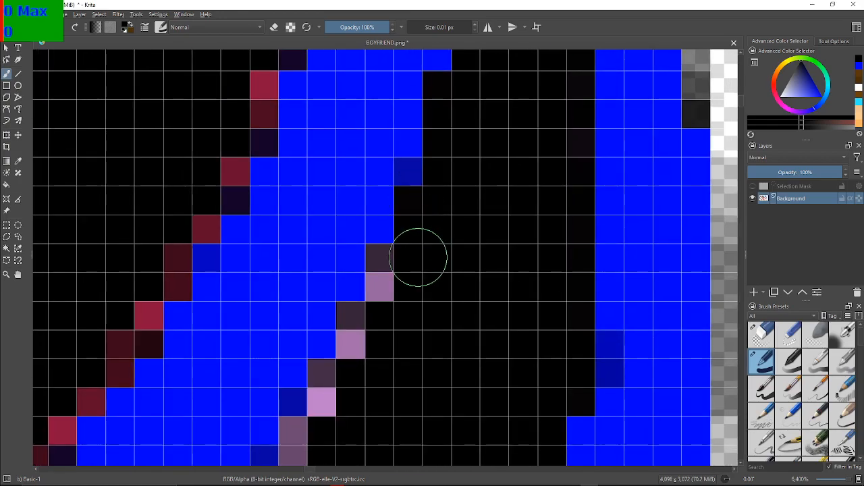
pyautogui.moveTo(391, 280)
pyautogui.mouseDown()
pyautogui.moveTo(382, 268)
pyautogui.moveTo(355, 339)
pyautogui.moveTo(349, 332)
pyautogui.moveTo(326, 374)
pyautogui.moveTo(326, 395)
pyautogui.moveTo(412, 241)
pyautogui.mouseUp()
pyautogui.moveTo(389, 332)
pyautogui.mouseDown()
pyautogui.moveTo(367, 286)
pyautogui.moveTo(337, 332)
pyautogui.mouseUp()
pyautogui.moveTo(308, 356)
pyautogui.mouseDown()
pyautogui.moveTo(276, 376)
pyautogui.moveTo(276, 399)
pyautogui.moveTo(252, 418)
pyautogui.moveTo(251, 434)
pyautogui.moveTo(375, 233)
pyautogui.mouseUp()
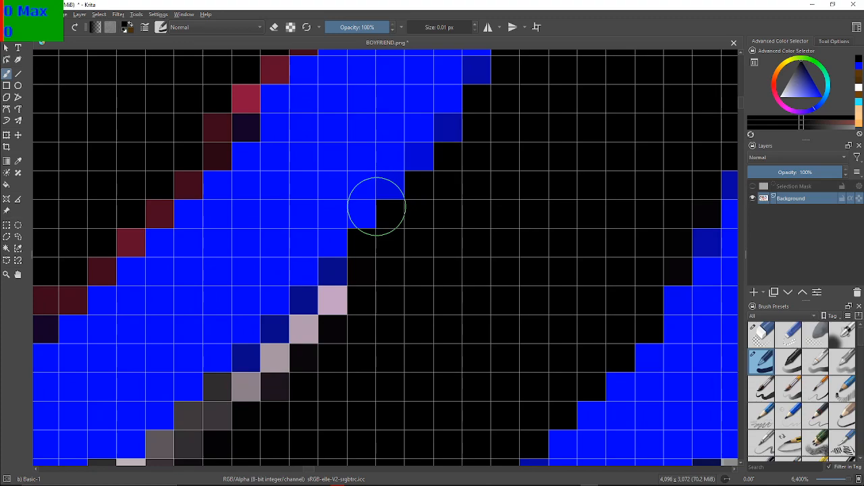
# Paint the pale and grey stair-step pixels black along the diagonal stretch below the steep edge
pyautogui.moveTo(344, 315)
pyautogui.mouseDown()
pyautogui.moveTo(339, 309)
pyautogui.moveTo(279, 357)
pyautogui.moveTo(278, 371)
pyautogui.moveTo(237, 403)
pyautogui.moveTo(222, 399)
pyautogui.moveTo(197, 430)
pyautogui.mouseUp()
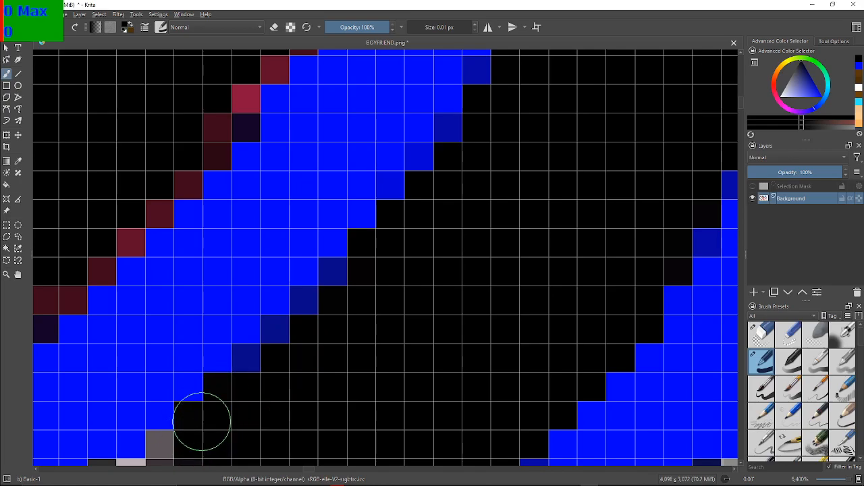
pyautogui.moveTo(189, 371); pyautogui.dragTo(363, 208)
pyautogui.scroll(-1, 354, 212)
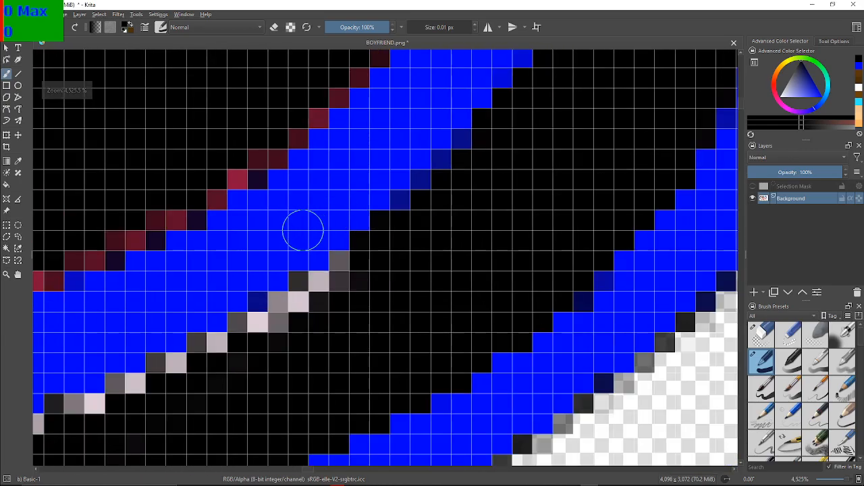
pyautogui.scroll(1, 293, 229)
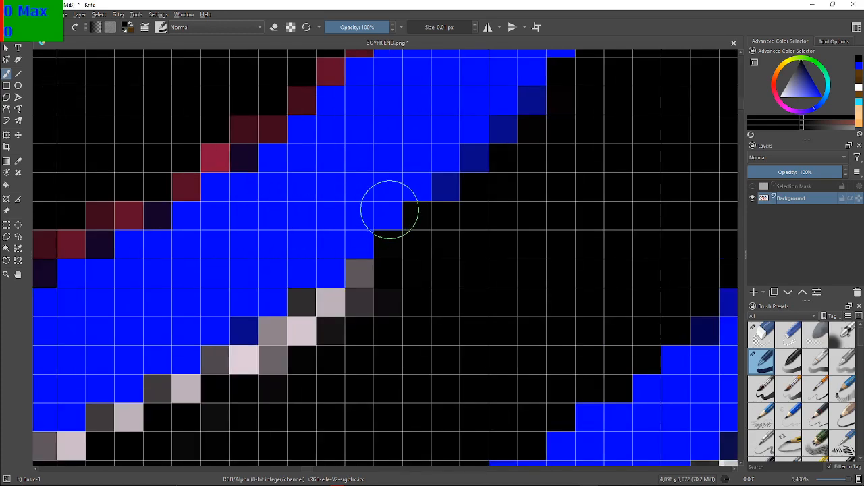
pyautogui.moveTo(366, 291)
pyautogui.mouseDown()
pyautogui.moveTo(336, 311)
pyautogui.moveTo(306, 309)
pyautogui.moveTo(301, 329)
pyautogui.moveTo(272, 354)
pyautogui.moveTo(274, 341)
pyautogui.moveTo(249, 366)
pyautogui.moveTo(220, 361)
pyautogui.moveTo(169, 390)
pyautogui.mouseUp()
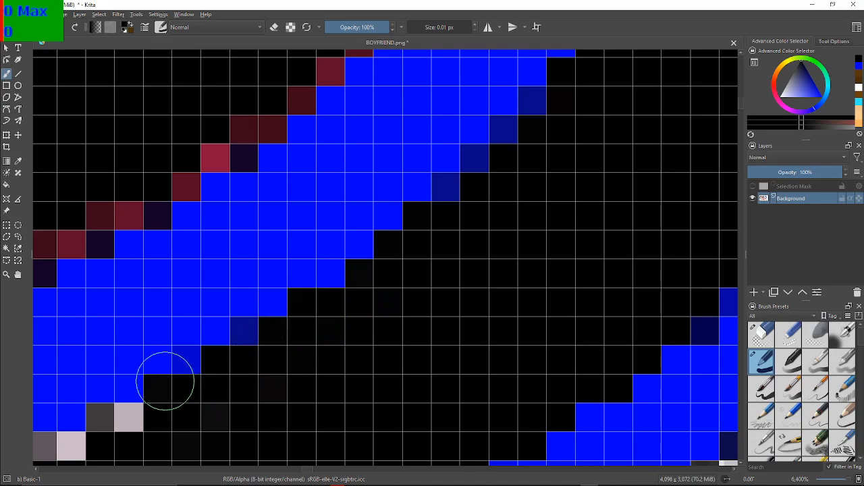
pyautogui.moveTo(130, 337)
pyautogui.mouseDown()
pyautogui.moveTo(262, 247)
pyautogui.moveTo(361, 208)
pyautogui.mouseUp()
pyautogui.moveTo(318, 297)
pyautogui.mouseDown()
pyautogui.moveTo(416, 237)
pyautogui.moveTo(347, 258)
pyautogui.moveTo(325, 246)
pyautogui.moveTo(319, 277)
pyautogui.moveTo(306, 285)
pyautogui.moveTo(242, 285)
pyautogui.moveTo(225, 314)
pyautogui.moveTo(210, 310)
pyautogui.moveTo(148, 355)
pyautogui.moveTo(150, 343)
pyautogui.moveTo(159, 348)
pyautogui.moveTo(108, 345)
pyautogui.mouseUp()
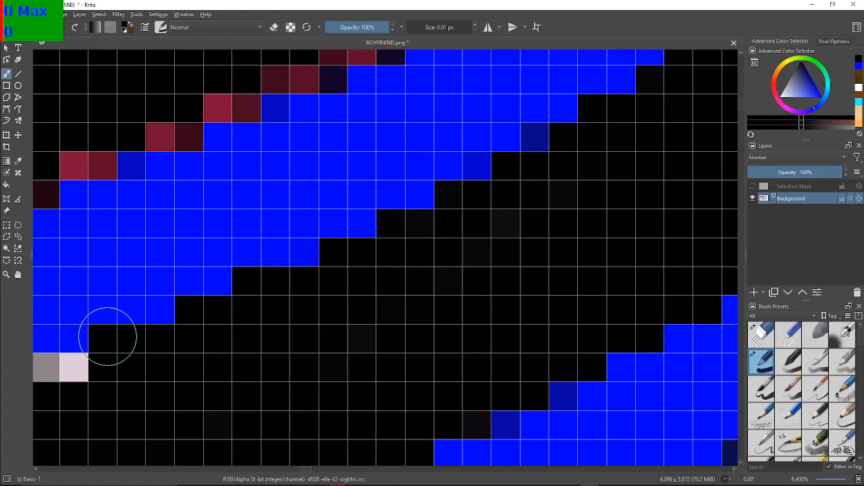
# Blacken the two- to four-pixel grey and pale runs where the diagonal edge becomes shallower
pyautogui.moveTo(42, 372)
pyautogui.mouseDown()
pyautogui.moveTo(241, 282)
pyautogui.moveTo(318, 266)
pyautogui.mouseUp()
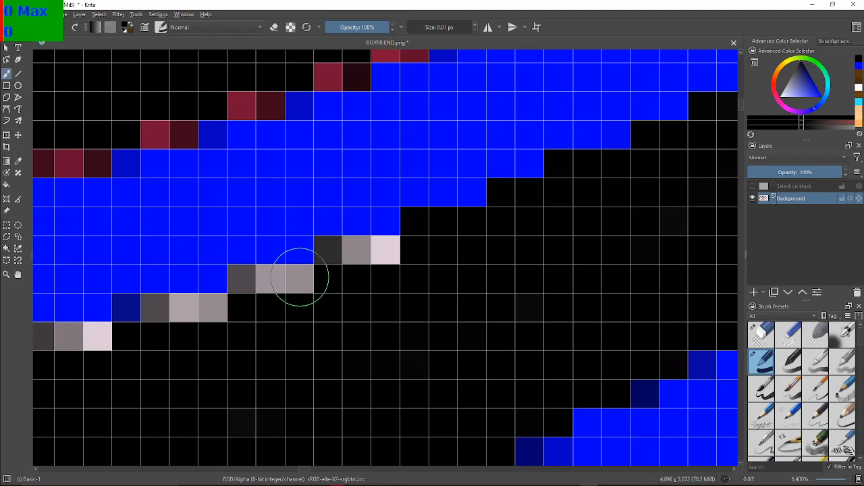
pyautogui.moveTo(409, 269)
pyautogui.mouseDown()
pyautogui.moveTo(390, 255)
pyautogui.moveTo(334, 255)
pyautogui.moveTo(290, 283)
pyautogui.moveTo(250, 281)
pyautogui.moveTo(214, 319)
pyautogui.moveTo(178, 309)
pyautogui.moveTo(164, 318)
pyautogui.mouseUp()
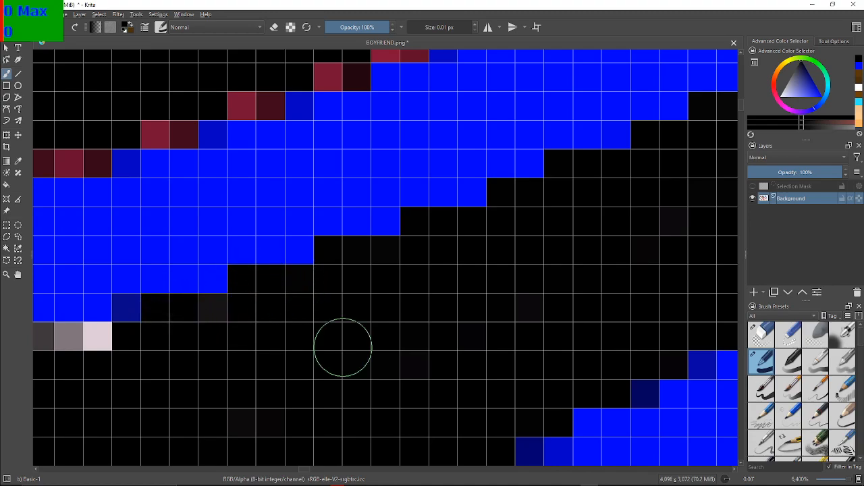
pyautogui.moveTo(225, 335)
pyautogui.mouseDown()
pyautogui.moveTo(218, 315)
pyautogui.moveTo(346, 281)
pyautogui.mouseUp()
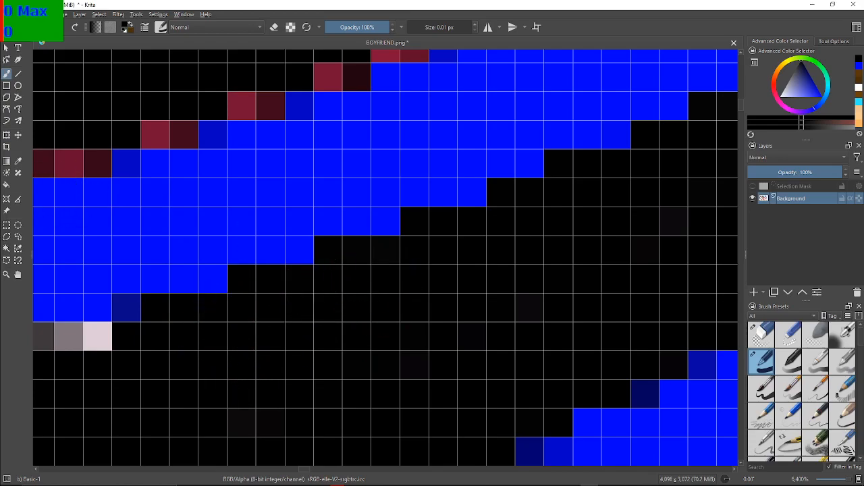
pyautogui.moveTo(120, 172); pyautogui.dragTo(446, 82)
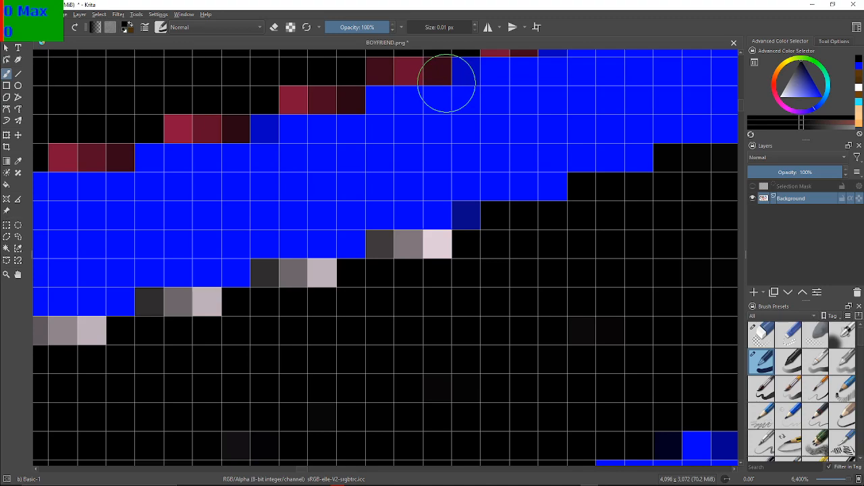
pyautogui.moveTo(432, 256)
pyautogui.mouseDown()
pyautogui.moveTo(389, 253)
pyautogui.moveTo(428, 248)
pyautogui.moveTo(381, 255)
pyautogui.mouseUp()
pyautogui.moveTo(324, 277)
pyautogui.mouseDown()
pyautogui.moveTo(288, 288)
pyautogui.moveTo(289, 278)
pyautogui.moveTo(257, 274)
pyautogui.mouseUp()
pyautogui.moveTo(201, 308)
pyautogui.mouseDown()
pyautogui.moveTo(193, 299)
pyautogui.moveTo(160, 305)
pyautogui.moveTo(397, 302)
pyautogui.moveTo(397, 246)
pyautogui.mouseUp()
# Paint the longer grey-to-pale pixel runs black along the nearly horizontal stretch leading to the flat edge
pyautogui.moveTo(332, 303)
pyautogui.mouseDown()
pyautogui.moveTo(337, 278)
pyautogui.moveTo(253, 270)
pyautogui.moveTo(250, 290)
pyautogui.moveTo(181, 305)
pyautogui.moveTo(116, 302)
pyautogui.moveTo(81, 317)
pyautogui.moveTo(91, 327)
pyautogui.moveTo(446, 246)
pyautogui.moveTo(454, 222)
pyautogui.mouseUp()
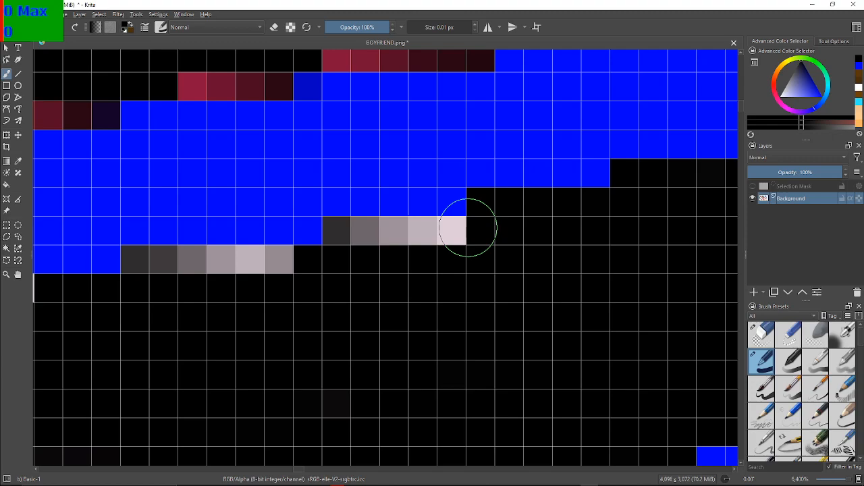
pyautogui.moveTo(439, 228)
pyautogui.mouseDown()
pyautogui.moveTo(418, 229)
pyautogui.moveTo(411, 243)
pyautogui.moveTo(334, 237)
pyautogui.moveTo(286, 276)
pyautogui.moveTo(298, 272)
pyautogui.moveTo(272, 273)
pyautogui.moveTo(315, 270)
pyautogui.moveTo(266, 277)
pyautogui.moveTo(252, 272)
pyautogui.moveTo(268, 262)
pyautogui.moveTo(250, 270)
pyautogui.moveTo(218, 263)
pyautogui.mouseUp()
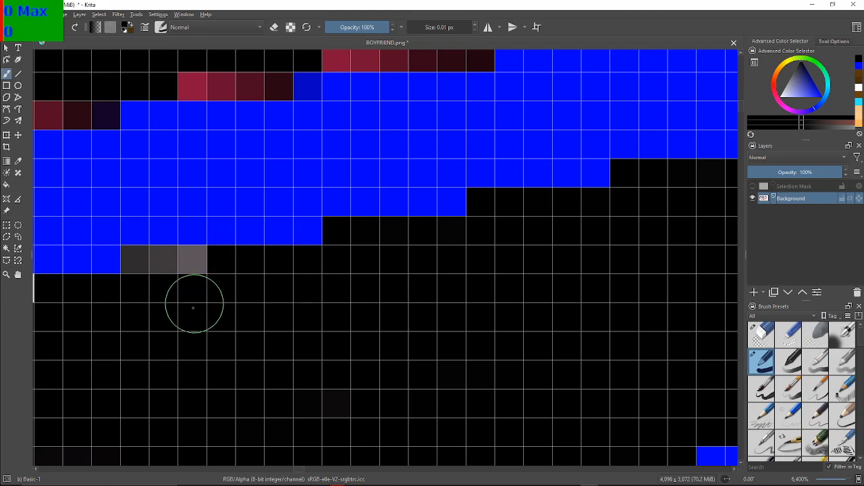
pyautogui.moveTo(173, 279)
pyautogui.mouseDown()
pyautogui.moveTo(177, 260)
pyautogui.moveTo(132, 261)
pyautogui.mouseUp()
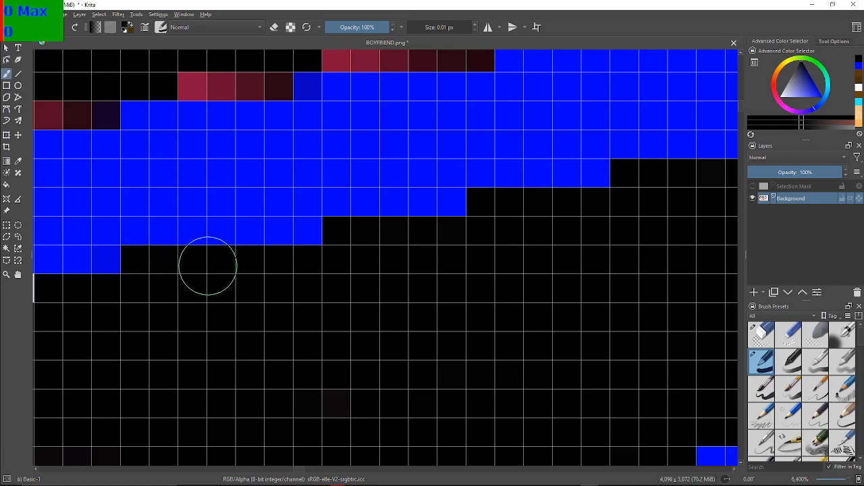
pyautogui.moveTo(264, 313); pyautogui.dragTo(474, 292)
pyautogui.moveTo(99, 376)
pyautogui.mouseDown()
pyautogui.moveTo(385, 326)
pyautogui.moveTo(295, 362)
pyautogui.mouseUp()
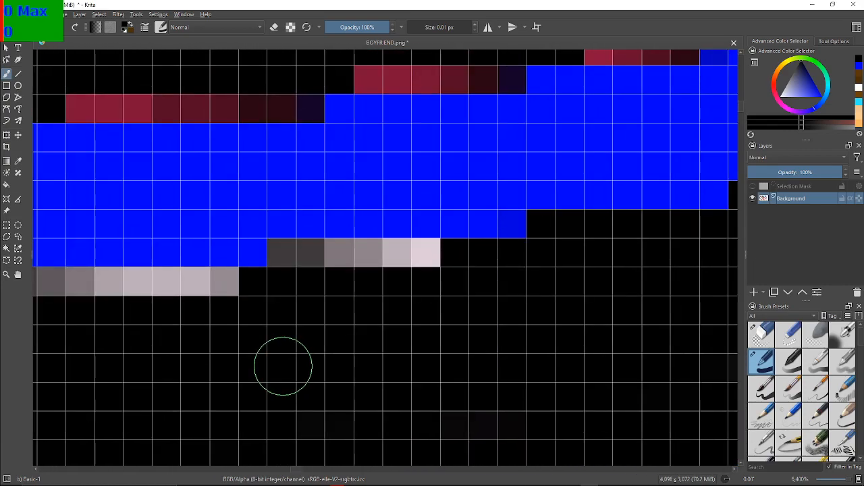
pyautogui.moveTo(391, 279)
pyautogui.mouseDown()
pyautogui.moveTo(418, 266)
pyautogui.moveTo(306, 251)
pyautogui.moveTo(275, 263)
pyautogui.moveTo(284, 257)
pyautogui.mouseUp()
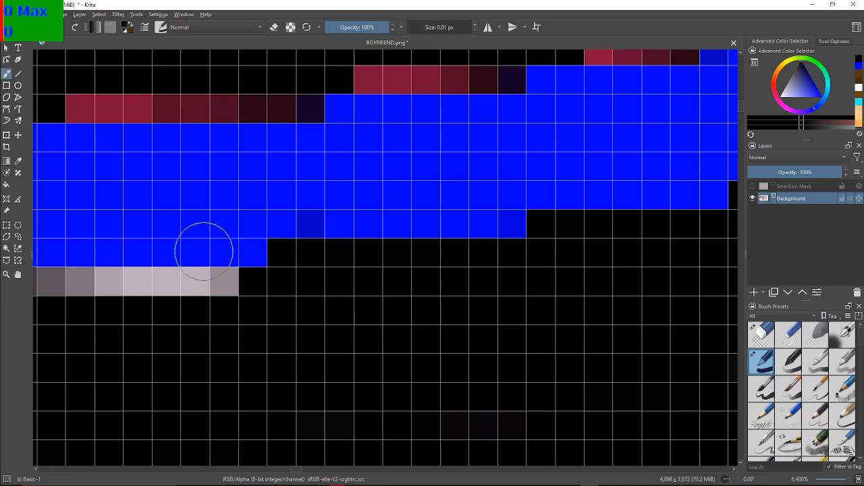
pyautogui.moveTo(208, 252); pyautogui.dragTo(421, 243)
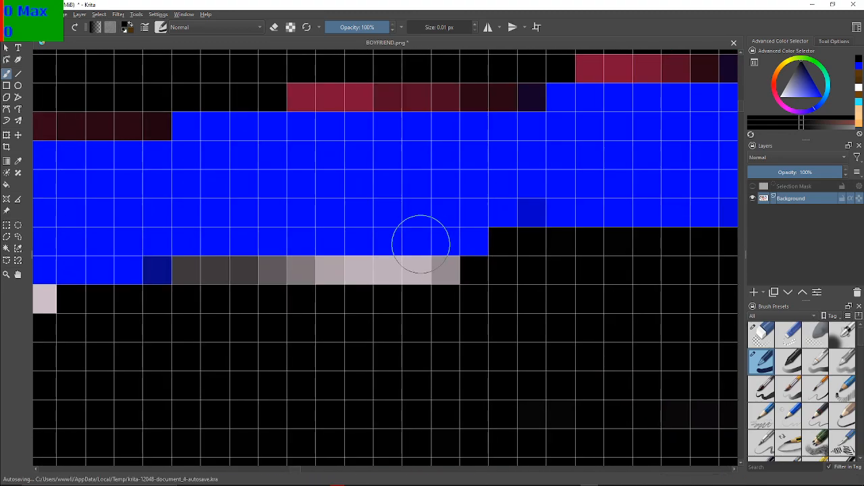
pyautogui.moveTo(429, 295)
pyautogui.mouseDown()
pyautogui.moveTo(434, 284)
pyautogui.moveTo(415, 290)
pyautogui.moveTo(332, 265)
pyautogui.moveTo(340, 276)
pyautogui.moveTo(289, 266)
pyautogui.moveTo(267, 278)
pyautogui.moveTo(228, 273)
pyautogui.moveTo(218, 256)
pyautogui.moveTo(192, 276)
pyautogui.moveTo(399, 276)
pyautogui.moveTo(431, 265)
pyautogui.mouseUp()
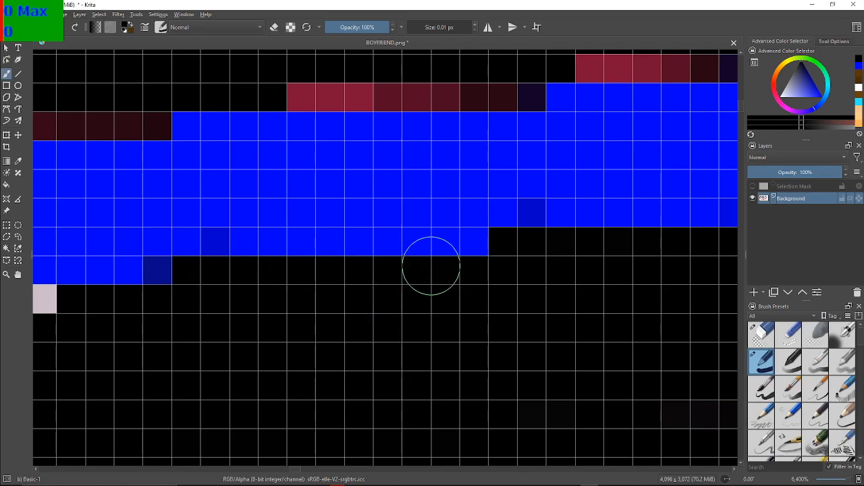
# Blacken the long pale pixel row beneath the blue outline on the flat stretch of the edge
pyautogui.moveTo(235, 262); pyautogui.dragTo(647, 257)
pyautogui.moveTo(378, 299)
pyautogui.mouseDown()
pyautogui.moveTo(638, 243)
pyautogui.moveTo(487, 237)
pyautogui.moveTo(593, 225)
pyautogui.moveTo(642, 240)
pyautogui.moveTo(631, 247)
pyautogui.mouseUp()
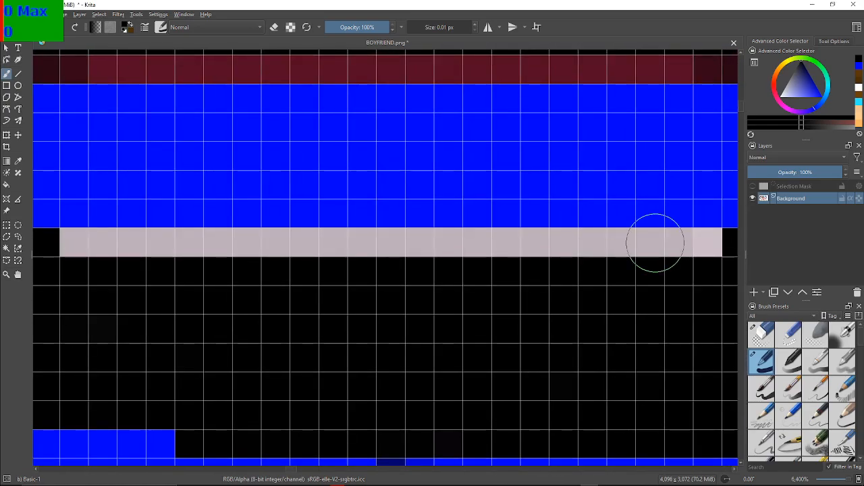
pyautogui.moveTo(665, 280)
pyautogui.mouseDown()
pyautogui.moveTo(704, 250)
pyautogui.moveTo(511, 260)
pyautogui.moveTo(441, 246)
pyautogui.moveTo(448, 251)
pyautogui.moveTo(384, 249)
pyautogui.moveTo(382, 239)
pyautogui.moveTo(364, 251)
pyautogui.moveTo(307, 250)
pyautogui.moveTo(290, 267)
pyautogui.moveTo(301, 263)
pyautogui.moveTo(296, 253)
pyautogui.moveTo(261, 262)
pyautogui.moveTo(200, 250)
pyautogui.moveTo(261, 245)
pyautogui.moveTo(298, 258)
pyautogui.moveTo(151, 233)
pyautogui.moveTo(124, 236)
pyautogui.moveTo(162, 248)
pyautogui.moveTo(117, 253)
pyautogui.moveTo(102, 237)
pyautogui.moveTo(84, 271)
pyautogui.moveTo(69, 245)
pyautogui.mouseUp()
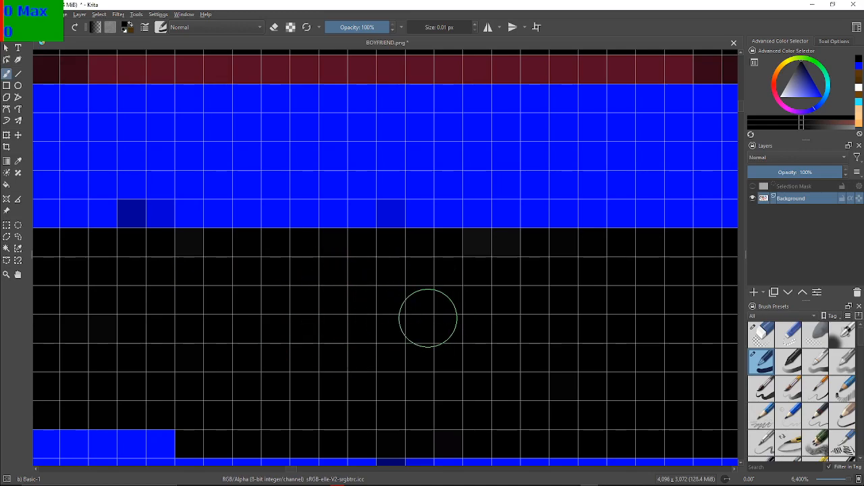
# Paint the grey-to-pale pixel runs black where the edge starts rising to the left of the flat stretch
pyautogui.moveTo(209, 227); pyautogui.dragTo(472, 273)
pyautogui.moveTo(187, 214)
pyautogui.mouseDown()
pyautogui.moveTo(425, 247)
pyautogui.moveTo(349, 181)
pyautogui.mouseUp()
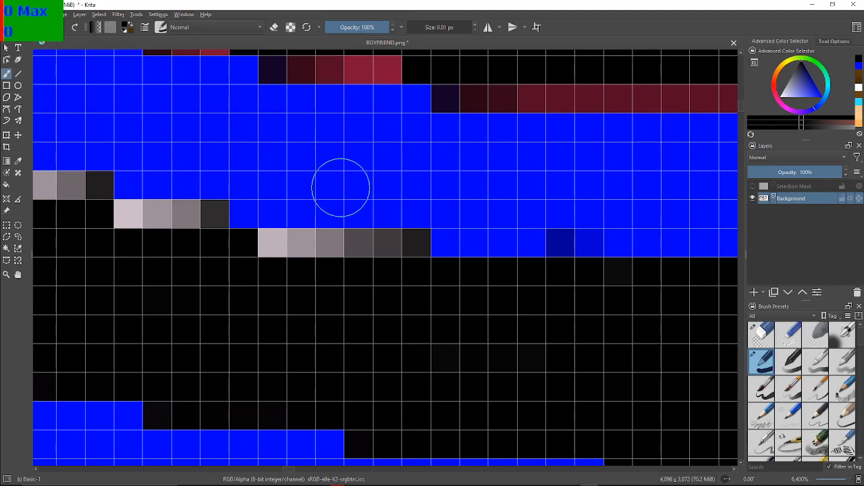
pyautogui.moveTo(401, 263)
pyautogui.mouseDown()
pyautogui.moveTo(348, 264)
pyautogui.moveTo(334, 251)
pyautogui.moveTo(266, 247)
pyautogui.mouseUp()
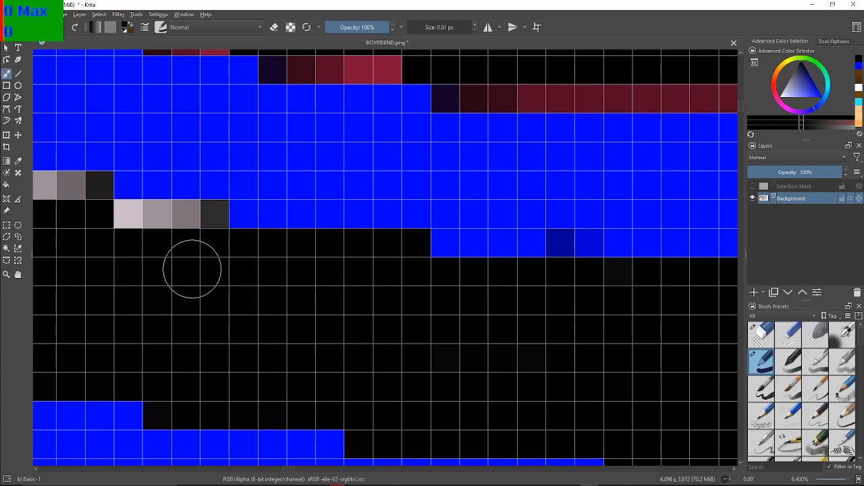
pyautogui.moveTo(207, 226)
pyautogui.mouseDown()
pyautogui.moveTo(154, 224)
pyautogui.moveTo(131, 224)
pyautogui.mouseUp()
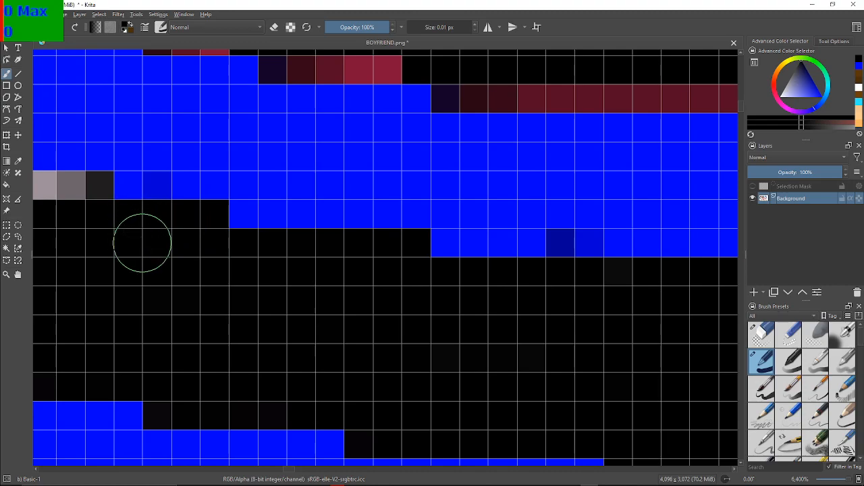
pyautogui.moveTo(36, 266); pyautogui.dragTo(258, 317)
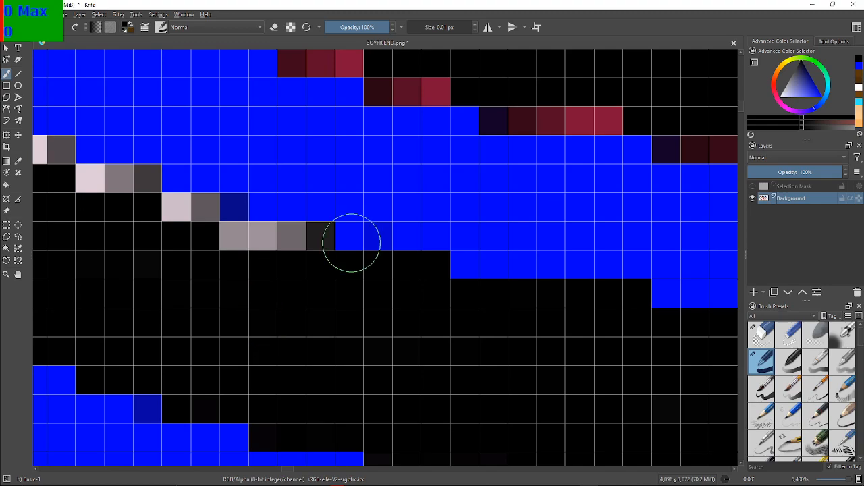
pyautogui.moveTo(314, 259)
pyautogui.mouseDown()
pyautogui.moveTo(308, 251)
pyautogui.moveTo(239, 251)
pyautogui.moveTo(278, 239)
pyautogui.moveTo(281, 229)
pyautogui.mouseUp()
pyautogui.moveTo(210, 239)
pyautogui.mouseDown()
pyautogui.moveTo(186, 231)
pyautogui.moveTo(193, 214)
pyautogui.moveTo(173, 218)
pyautogui.moveTo(200, 219)
pyautogui.mouseUp()
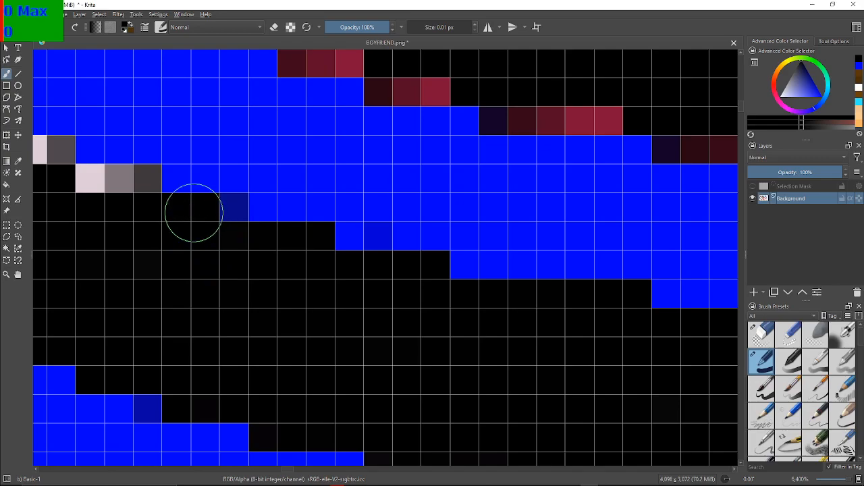
# Blacken the one- to three-pixel pale and grey stair-steps where the left-hand rise steepens into a diagonal
pyautogui.moveTo(73, 128)
pyautogui.mouseDown()
pyautogui.moveTo(338, 252)
pyautogui.moveTo(313, 217)
pyautogui.mouseUp()
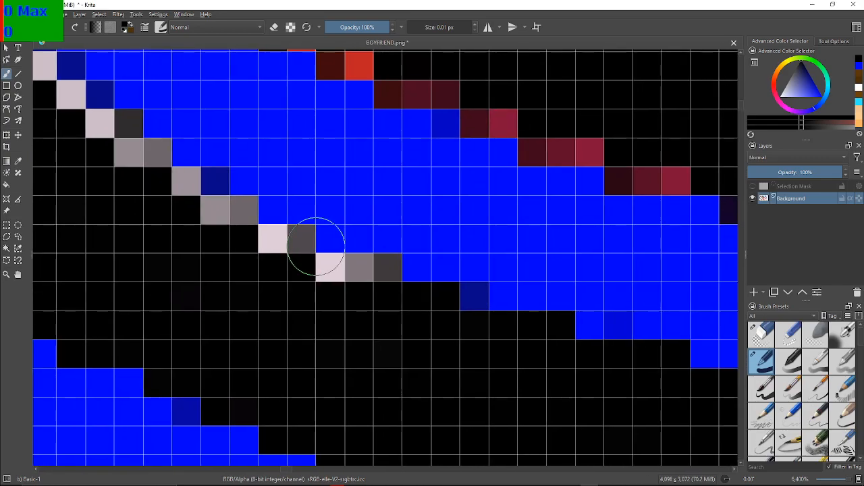
pyautogui.moveTo(410, 262)
pyautogui.mouseDown()
pyautogui.moveTo(372, 279)
pyautogui.moveTo(357, 270)
pyautogui.moveTo(375, 271)
pyautogui.moveTo(332, 270)
pyautogui.mouseUp()
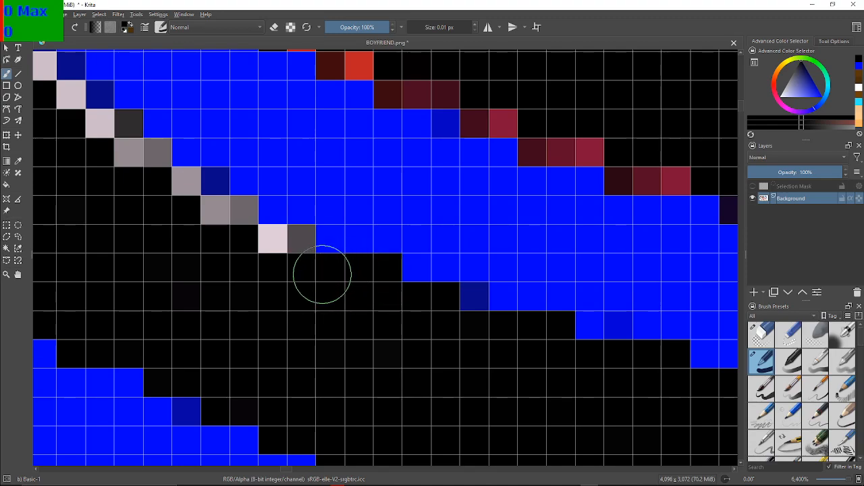
pyautogui.moveTo(243, 253)
pyautogui.mouseDown()
pyautogui.moveTo(295, 245)
pyautogui.moveTo(258, 254)
pyautogui.mouseUp()
pyautogui.moveTo(226, 223)
pyautogui.mouseDown()
pyautogui.moveTo(223, 209)
pyautogui.moveTo(220, 216)
pyautogui.moveTo(176, 195)
pyautogui.moveTo(185, 178)
pyautogui.moveTo(143, 160)
pyautogui.moveTo(116, 133)
pyautogui.moveTo(128, 126)
pyautogui.moveTo(310, 263)
pyautogui.mouseUp()
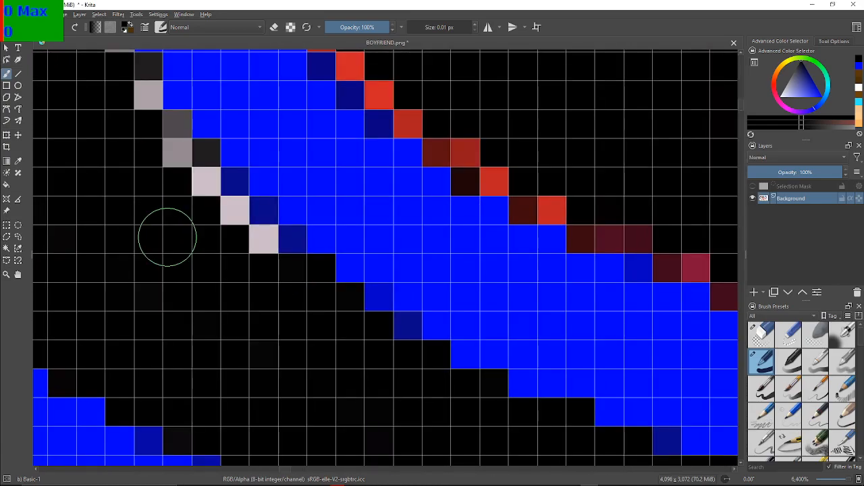
pyautogui.moveTo(279, 276); pyautogui.dragTo(253, 251)
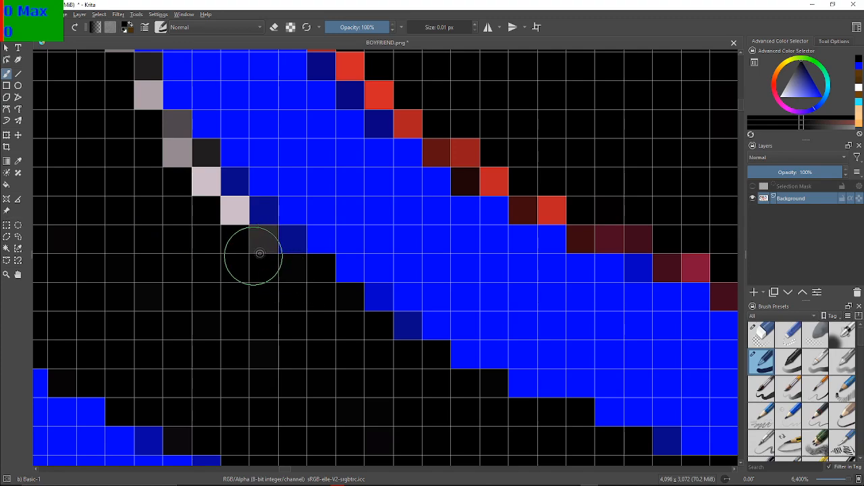
pyautogui.moveTo(219, 224)
pyautogui.mouseDown()
pyautogui.moveTo(225, 212)
pyautogui.moveTo(204, 185)
pyautogui.moveTo(197, 145)
pyautogui.moveTo(187, 162)
pyautogui.moveTo(172, 134)
pyautogui.mouseUp()
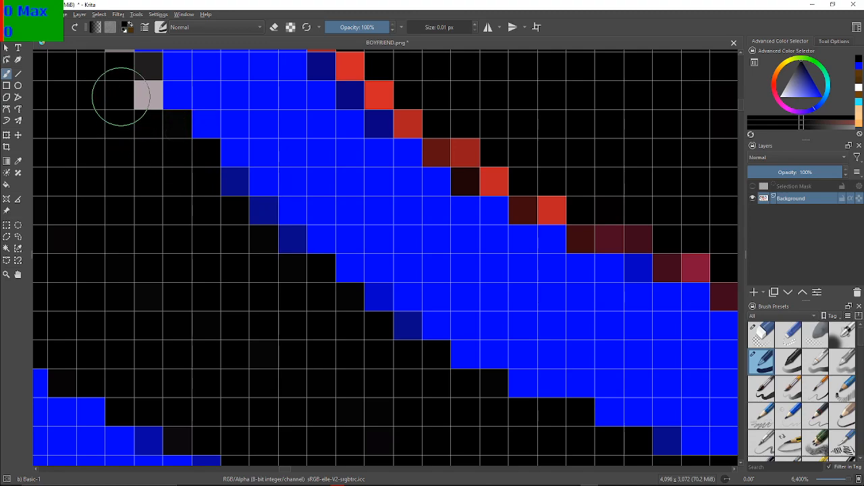
# Paint the grey and pale column black along the vertical edge, including the stray pixels up to the black notch above it
pyautogui.moveTo(139, 78); pyautogui.dragTo(208, 330)
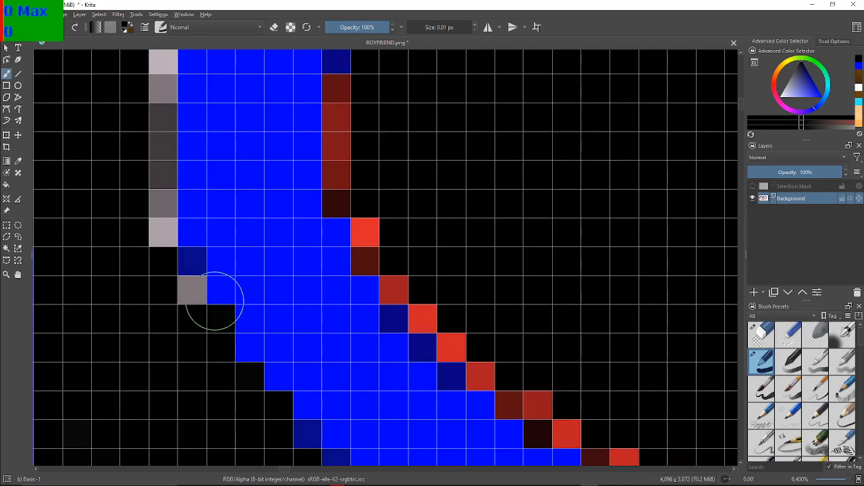
pyautogui.moveTo(194, 291); pyautogui.dragTo(179, 290)
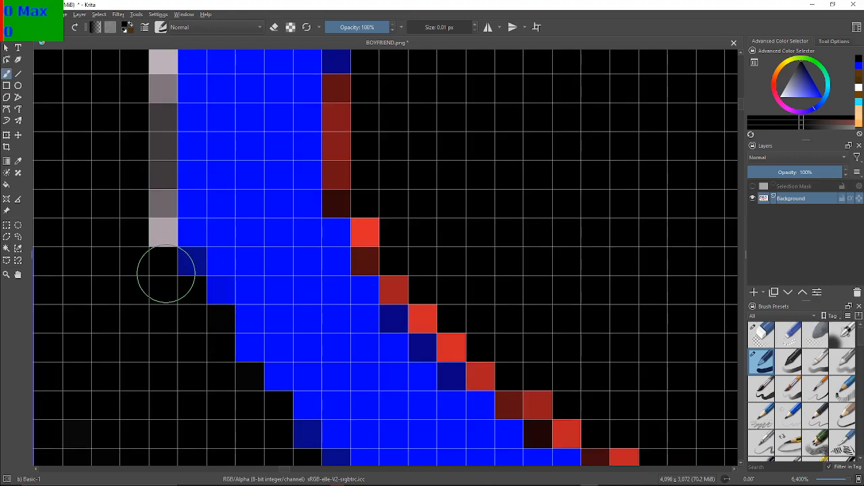
pyautogui.moveTo(134, 206)
pyautogui.mouseDown()
pyautogui.moveTo(148, 189)
pyautogui.moveTo(146, 101)
pyautogui.moveTo(145, 110)
pyautogui.moveTo(152, 83)
pyautogui.moveTo(152, 255)
pyautogui.mouseUp()
pyautogui.moveTo(137, 193); pyautogui.dragTo(104, 416)
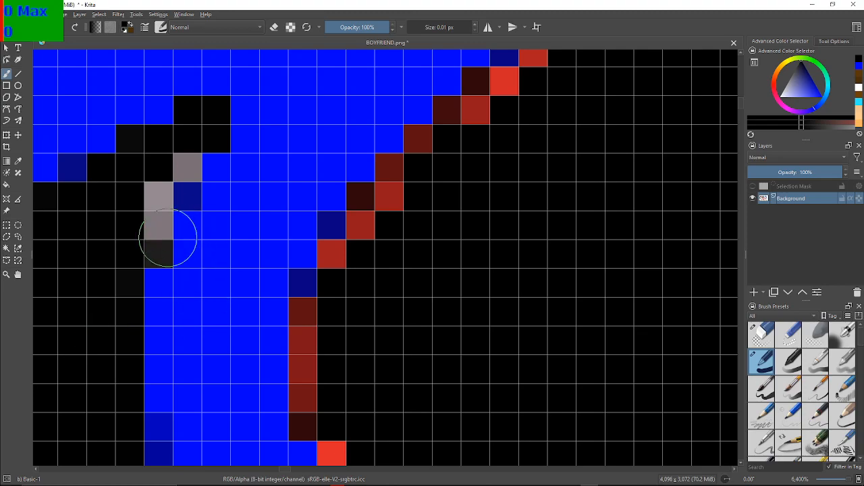
pyautogui.moveTo(153, 224)
pyautogui.mouseDown()
pyautogui.moveTo(151, 207)
pyautogui.moveTo(158, 243)
pyautogui.mouseUp()
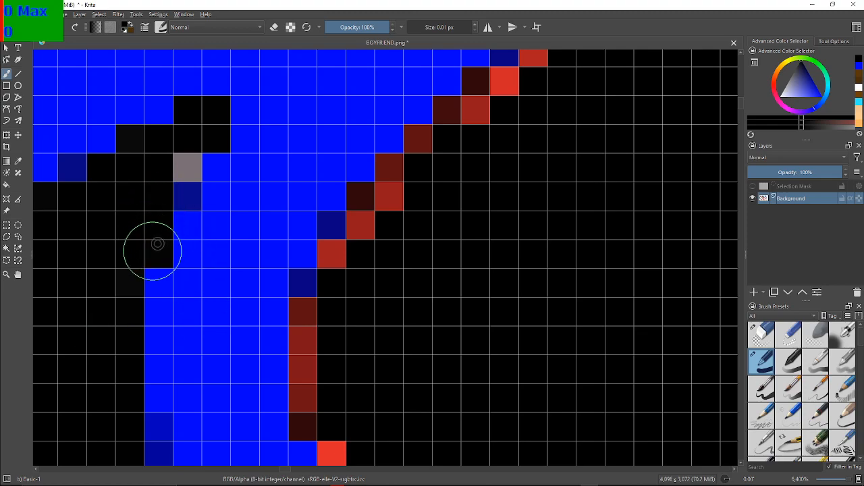
pyautogui.moveTo(174, 162); pyautogui.dragTo(187, 169)
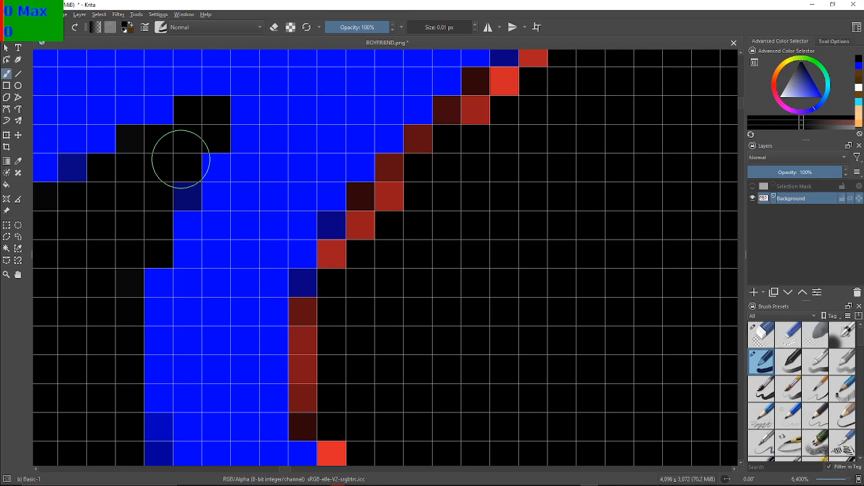
# Examine the shoe's inner blue outline and the lace loop for leftover red and maroon fringe pixels
pyautogui.scroll(-6, 189, 160)
pyautogui.moveTo(195, 143)
pyautogui.mouseDown()
pyautogui.moveTo(566, 206)
pyautogui.moveTo(601, 245)
pyautogui.mouseUp()
pyautogui.scroll(5, 386, 254)
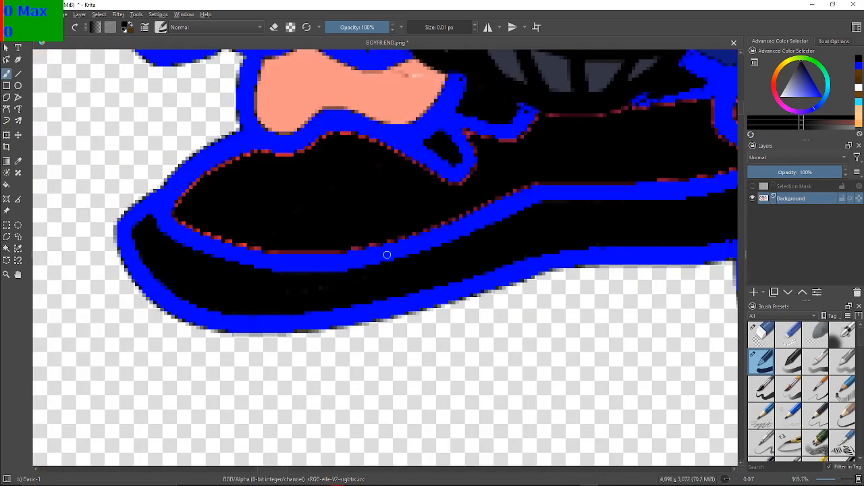
pyautogui.moveTo(398, 236); pyautogui.dragTo(406, 292)
pyautogui.scroll(2, 407, 258)
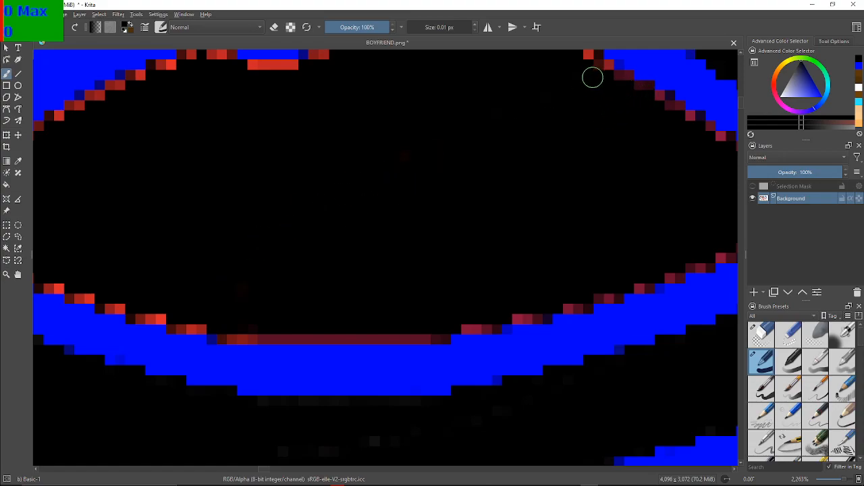
pyautogui.scroll(-1, 460, 158)
pyautogui.moveTo(460, 158); pyautogui.dragTo(270, 255)
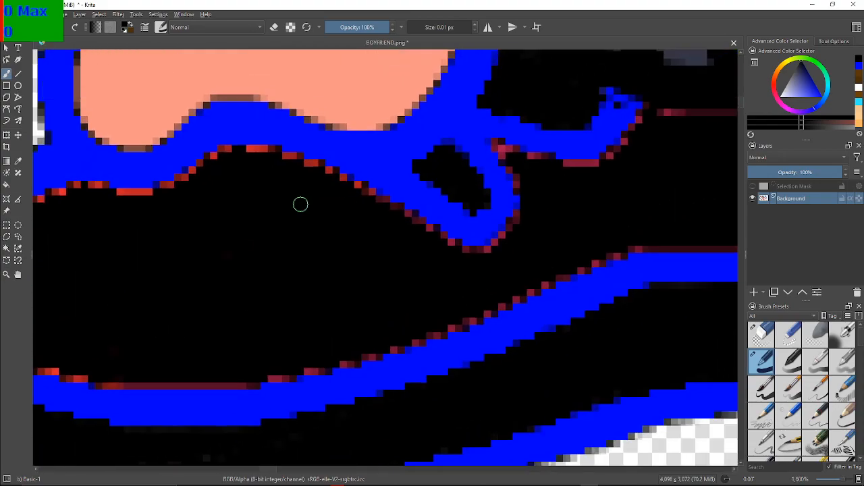
pyautogui.moveTo(300, 204); pyautogui.dragTo(274, 236)
pyautogui.moveTo(663, 187); pyautogui.dragTo(590, 202)
pyautogui.scroll(3, 569, 206)
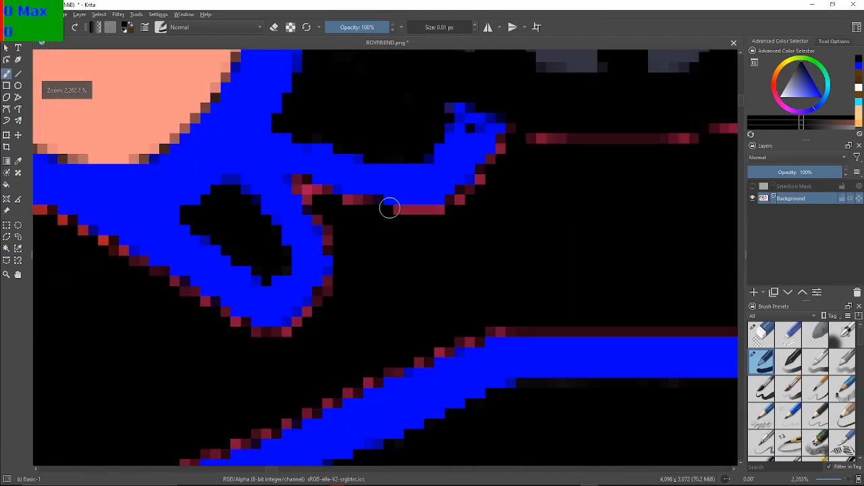
pyautogui.scroll(-2, 390, 208)
pyautogui.scroll(1, 304, 257)
pyautogui.scroll(1, 317, 253)
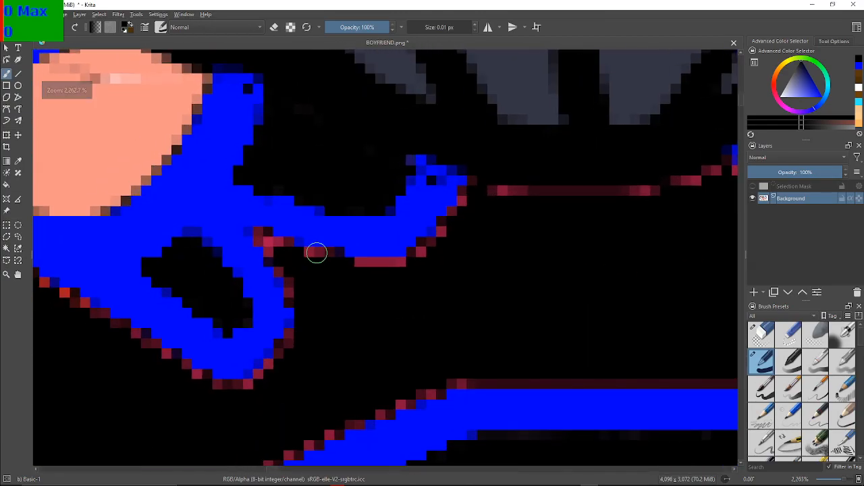
pyautogui.scroll(2, 317, 253)
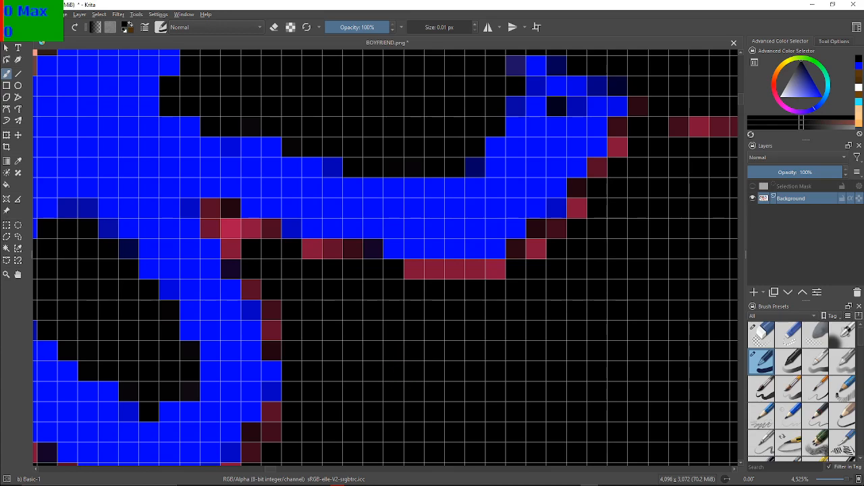
# Paint the crimson pixel cluster black where the lace loop branches off, including the maroon pixels down the loop's upper right edge
pyautogui.moveTo(343, 484)
pyautogui.moveTo(221, 239)
pyautogui.mouseDown()
pyautogui.moveTo(231, 230)
pyautogui.moveTo(237, 239)
pyautogui.moveTo(208, 212)
pyautogui.moveTo(210, 227)
pyautogui.mouseUp()
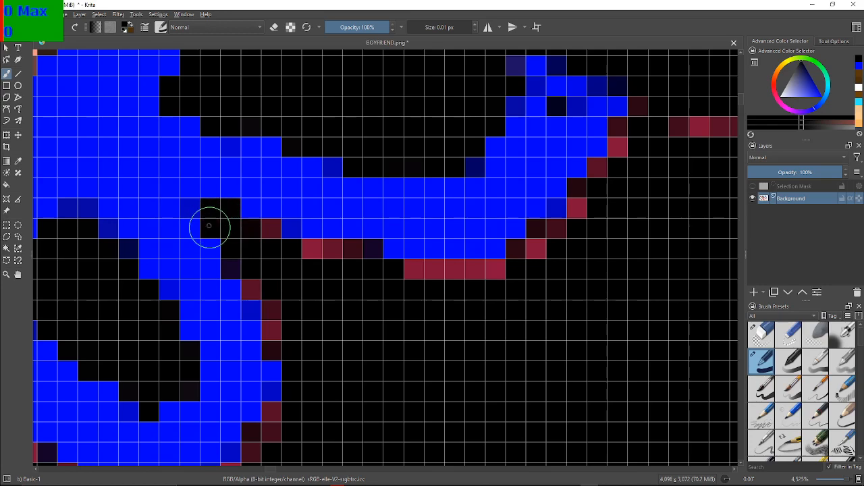
pyautogui.moveTo(267, 241)
pyautogui.mouseDown()
pyautogui.moveTo(255, 264)
pyautogui.moveTo(259, 287)
pyautogui.moveTo(285, 310)
pyautogui.moveTo(271, 349)
pyautogui.mouseUp()
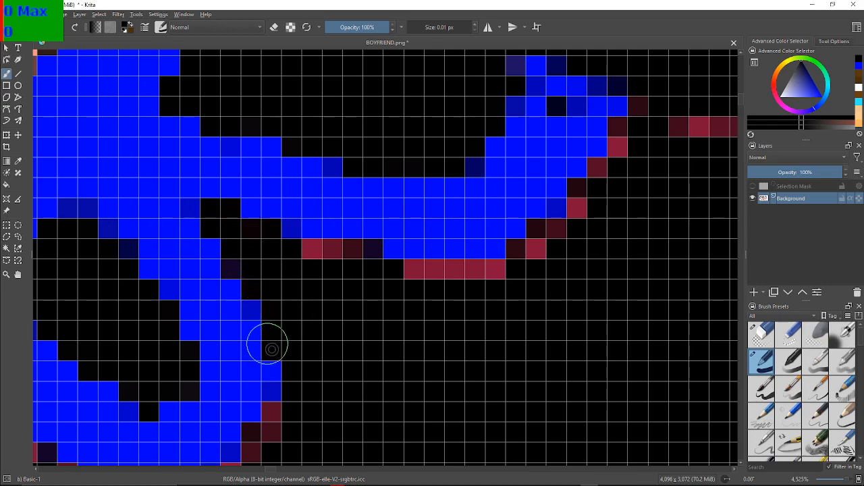
# Blacken the maroon and crimson pixels around the lace loop's lower right edge and along its bottom tip
pyautogui.moveTo(299, 298); pyautogui.dragTo(282, 51)
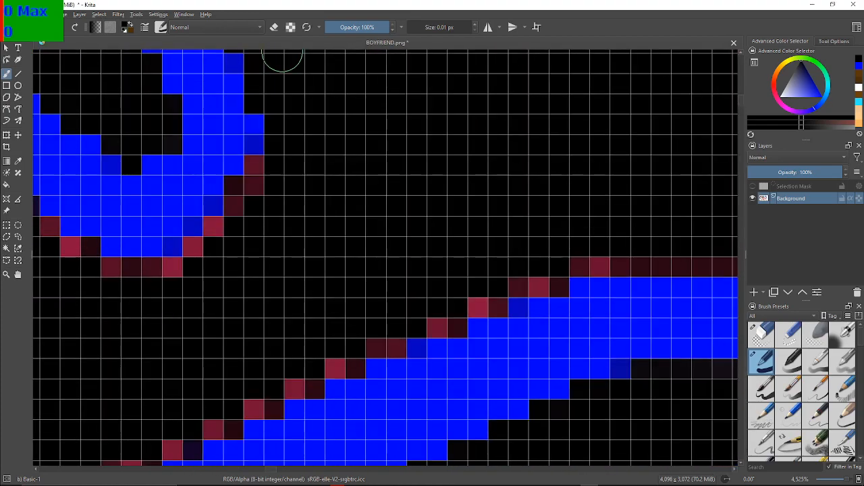
pyautogui.moveTo(261, 212)
pyautogui.mouseDown()
pyautogui.moveTo(258, 177)
pyautogui.moveTo(238, 198)
pyautogui.mouseUp()
pyautogui.moveTo(216, 230)
pyautogui.mouseDown()
pyautogui.moveTo(194, 239)
pyautogui.moveTo(172, 262)
pyautogui.moveTo(182, 267)
pyautogui.moveTo(109, 267)
pyautogui.mouseUp()
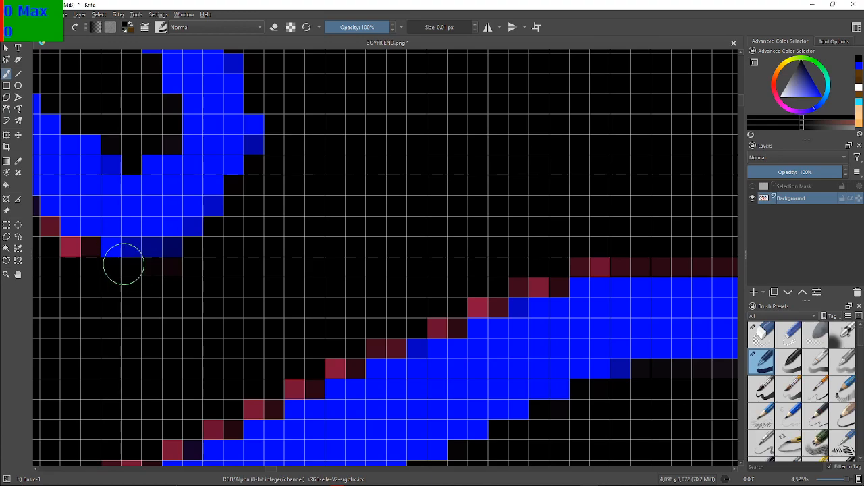
# Paint the maroon and red stair-step pixels black along the diagonal rising to the left from the loop's tip
pyautogui.moveTo(152, 244)
pyautogui.mouseDown()
pyautogui.moveTo(359, 288)
pyautogui.moveTo(327, 275)
pyautogui.mouseUp()
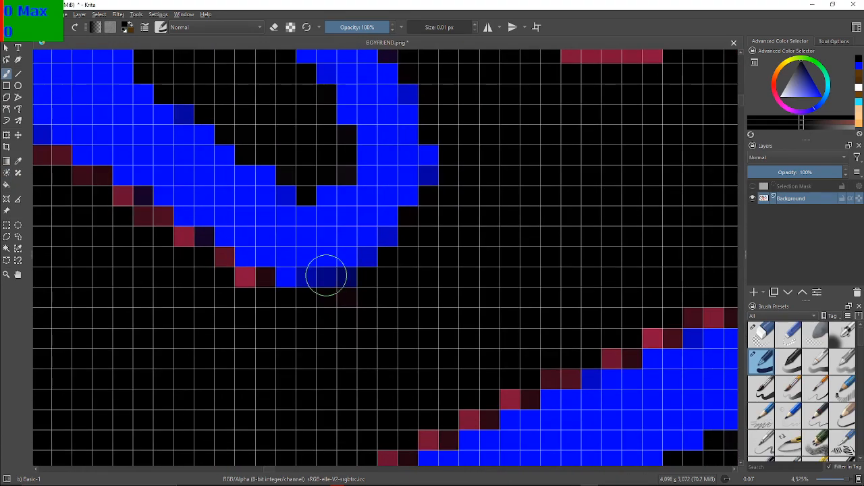
pyautogui.moveTo(226, 287)
pyautogui.mouseDown()
pyautogui.moveTo(257, 276)
pyautogui.moveTo(253, 291)
pyautogui.moveTo(243, 288)
pyautogui.moveTo(199, 238)
pyautogui.moveTo(178, 249)
pyautogui.moveTo(299, 267)
pyautogui.moveTo(312, 282)
pyautogui.moveTo(280, 277)
pyautogui.moveTo(277, 263)
pyautogui.moveTo(245, 253)
pyautogui.moveTo(239, 239)
pyautogui.moveTo(247, 237)
pyautogui.moveTo(249, 249)
pyautogui.moveTo(311, 301)
pyautogui.mouseUp()
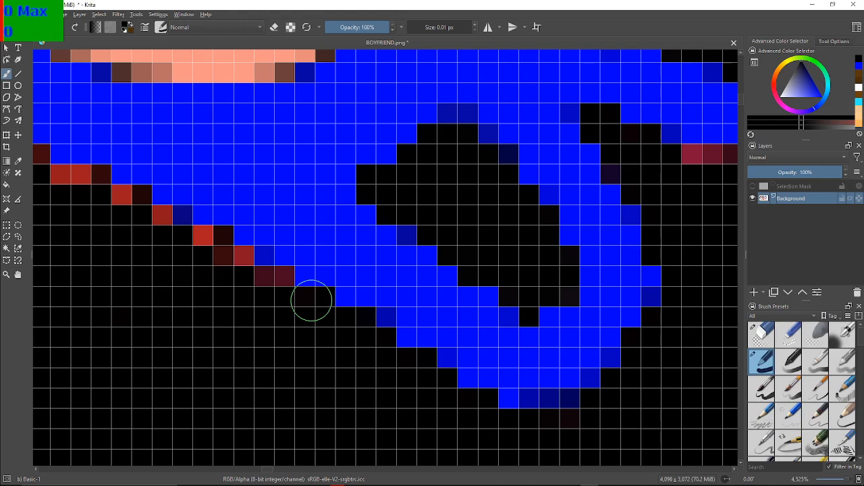
pyautogui.moveTo(262, 268)
pyautogui.mouseDown()
pyautogui.moveTo(285, 283)
pyautogui.moveTo(265, 289)
pyautogui.moveTo(208, 239)
pyautogui.moveTo(218, 237)
pyautogui.moveTo(234, 257)
pyautogui.moveTo(191, 253)
pyautogui.moveTo(194, 220)
pyautogui.mouseUp()
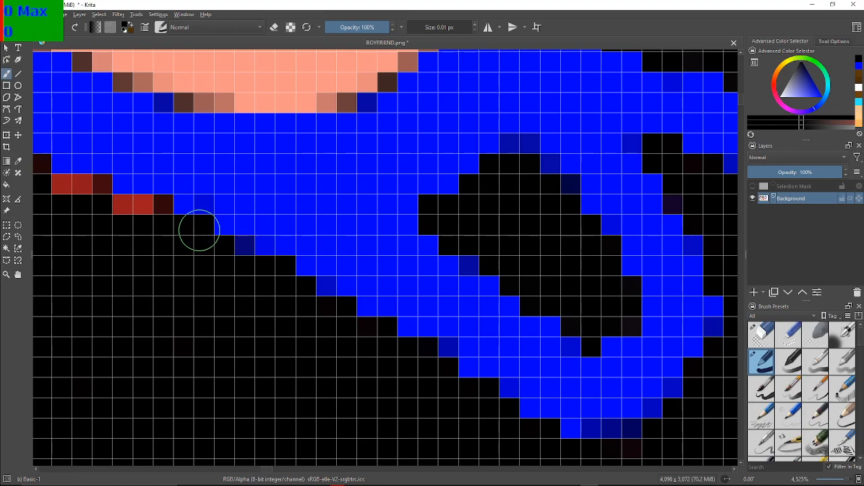
pyautogui.moveTo(198, 230); pyautogui.dragTo(276, 250)
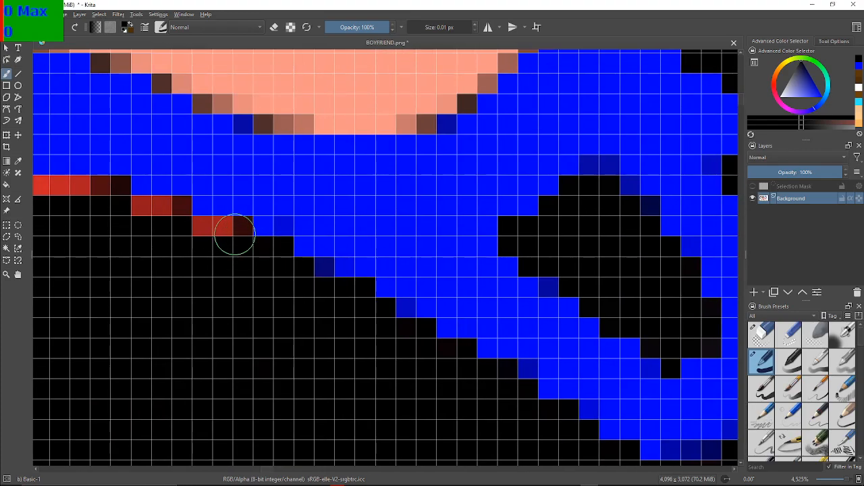
# Blacken the two lowest three-pixel red runs on the gentler slope leading up to the outline's crest
pyautogui.press('F2')
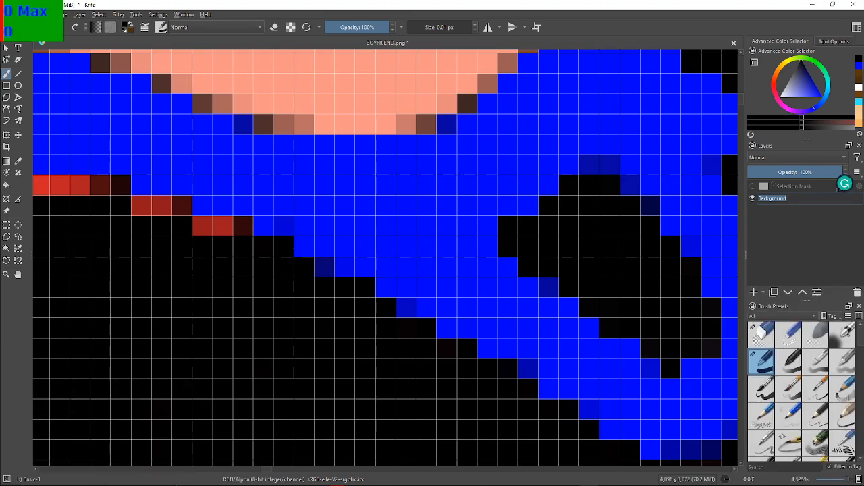
pyautogui.click(230, 248)
pyautogui.click(239, 235)
pyautogui.click(222, 235)
pyautogui.click(205, 235)
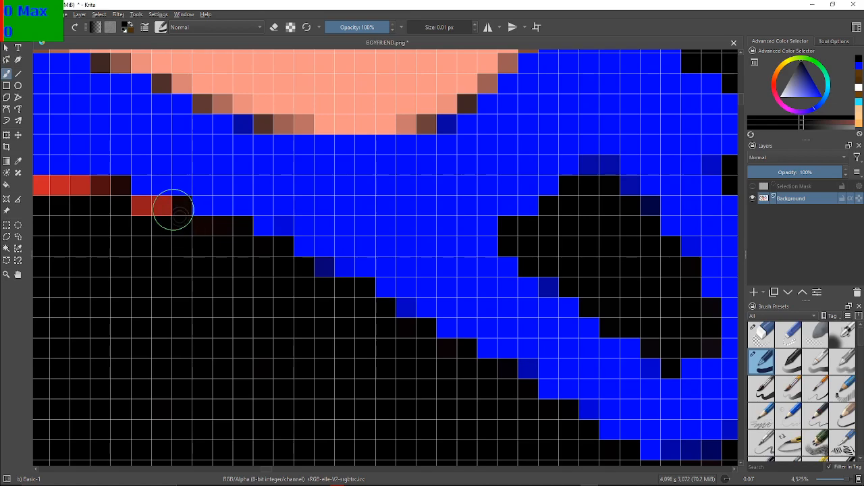
pyautogui.moveTo(173, 208); pyautogui.dragTo(141, 211)
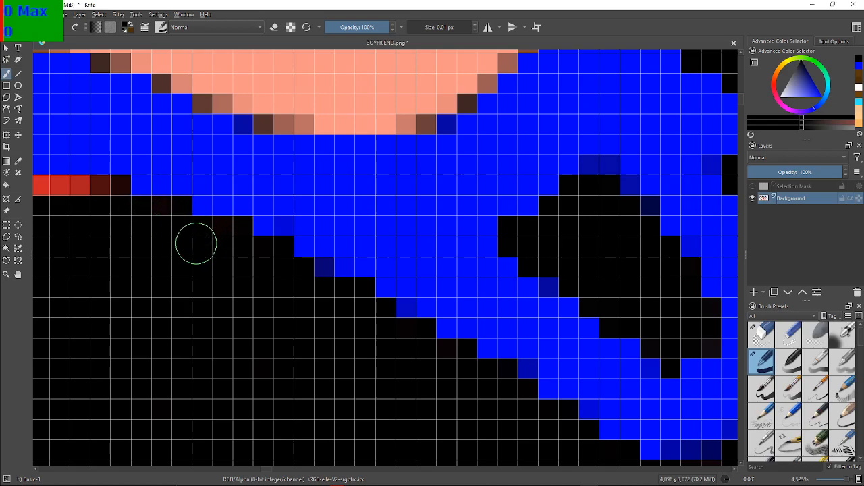
# Paint the red row across the outline's crest black, continuing down the stair-steps on its left side
pyautogui.moveTo(103, 257); pyautogui.dragTo(349, 318)
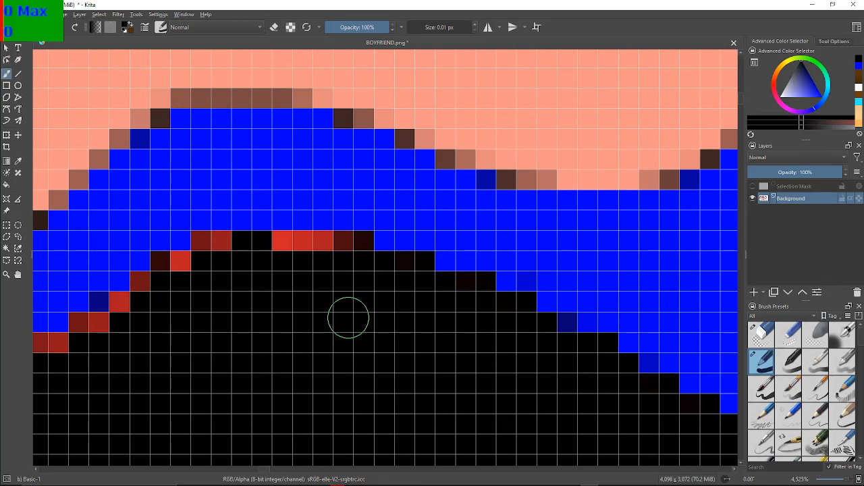
pyautogui.moveTo(365, 246)
pyautogui.mouseDown()
pyautogui.moveTo(286, 243)
pyautogui.moveTo(242, 252)
pyautogui.moveTo(220, 239)
pyautogui.moveTo(167, 264)
pyautogui.mouseUp()
pyautogui.moveTo(138, 290)
pyautogui.mouseDown()
pyautogui.moveTo(105, 321)
pyautogui.moveTo(82, 329)
pyautogui.moveTo(262, 341)
pyautogui.moveTo(299, 242)
pyautogui.mouseUp()
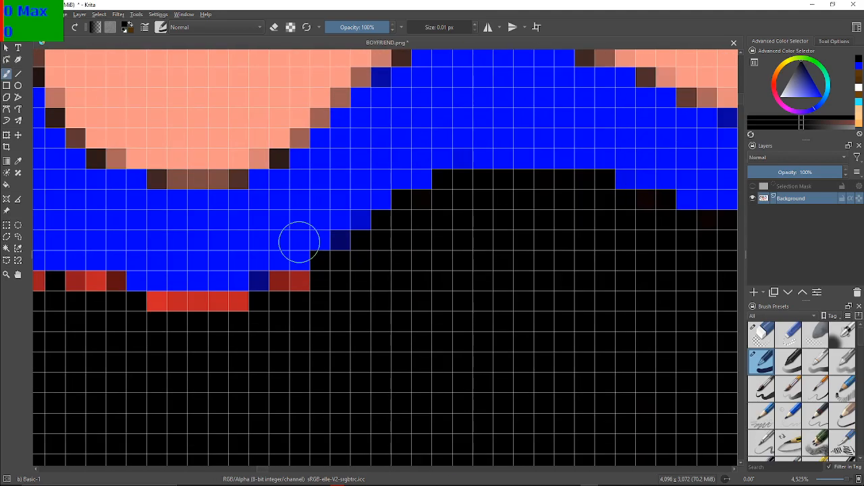
# Blacken the red row in the dip left of the crest and the short red runs along the low hump beyond it
pyautogui.moveTo(289, 297)
pyautogui.mouseDown()
pyautogui.moveTo(305, 284)
pyautogui.moveTo(244, 292)
pyautogui.moveTo(223, 304)
pyautogui.moveTo(237, 304)
pyautogui.moveTo(213, 310)
pyautogui.moveTo(156, 299)
pyautogui.mouseUp()
pyautogui.moveTo(209, 292); pyautogui.dragTo(453, 260)
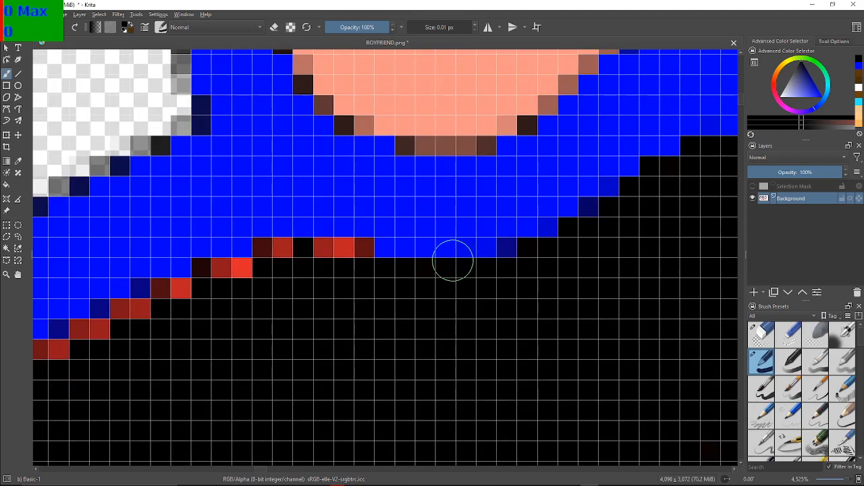
pyautogui.moveTo(453, 260)
pyautogui.mouseDown()
pyautogui.moveTo(349, 286)
pyautogui.moveTo(291, 284)
pyautogui.mouseUp()
pyautogui.moveTo(341, 254)
pyautogui.mouseDown()
pyautogui.moveTo(261, 249)
pyautogui.moveTo(242, 274)
pyautogui.moveTo(201, 273)
pyautogui.moveTo(180, 291)
pyautogui.moveTo(160, 294)
pyautogui.mouseUp()
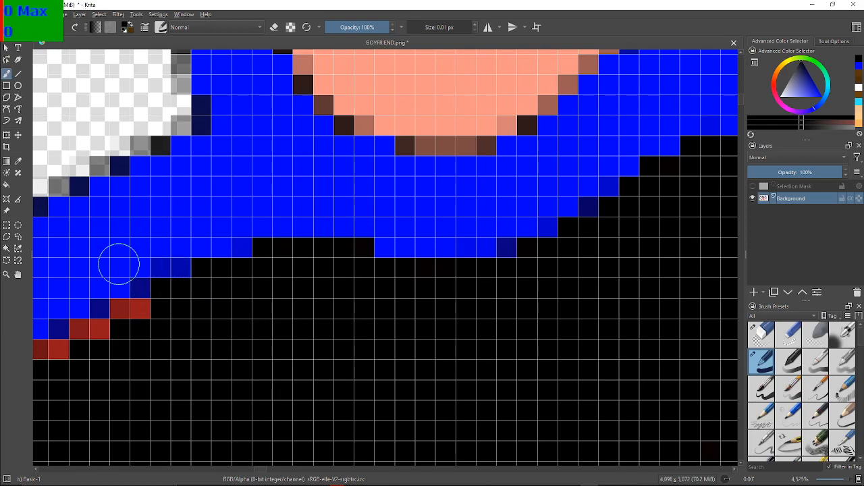
# Paint the two-pixel red stair-steps black where the upper outline descends to the left toward the toe
pyautogui.moveTo(172, 324); pyautogui.dragTo(289, 244)
pyautogui.scroll(1, 289, 243)
pyautogui.moveTo(231, 245); pyautogui.dragTo(297, 254)
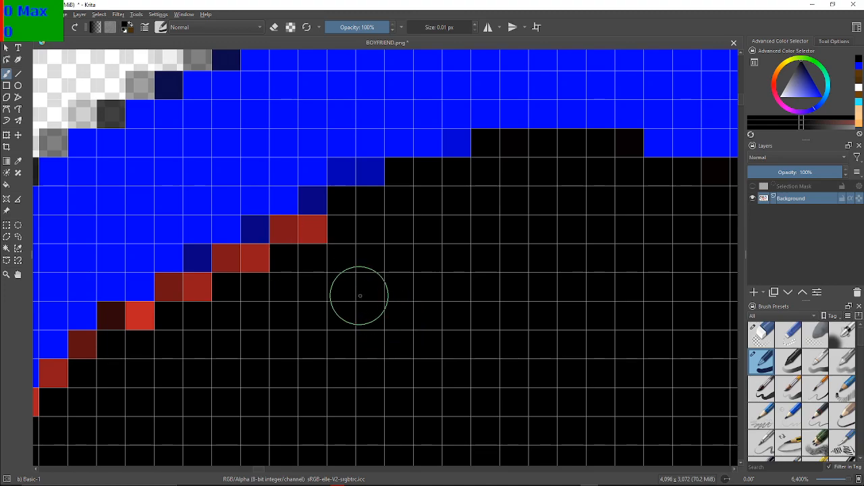
pyautogui.click(319, 242)
pyautogui.moveTo(320, 248)
pyautogui.mouseDown()
pyautogui.moveTo(308, 234)
pyautogui.moveTo(290, 243)
pyautogui.mouseUp()
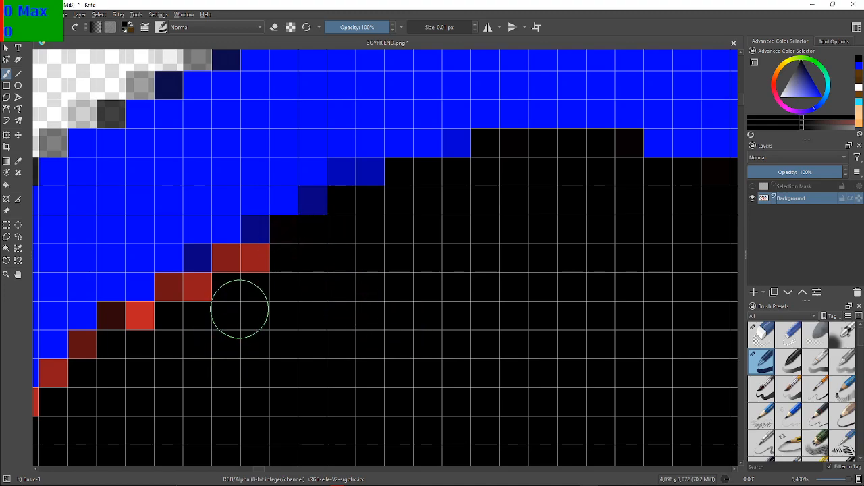
pyautogui.moveTo(237, 276)
pyautogui.mouseDown()
pyautogui.moveTo(220, 288)
pyautogui.moveTo(169, 286)
pyautogui.moveTo(152, 310)
pyautogui.moveTo(112, 313)
pyautogui.mouseUp()
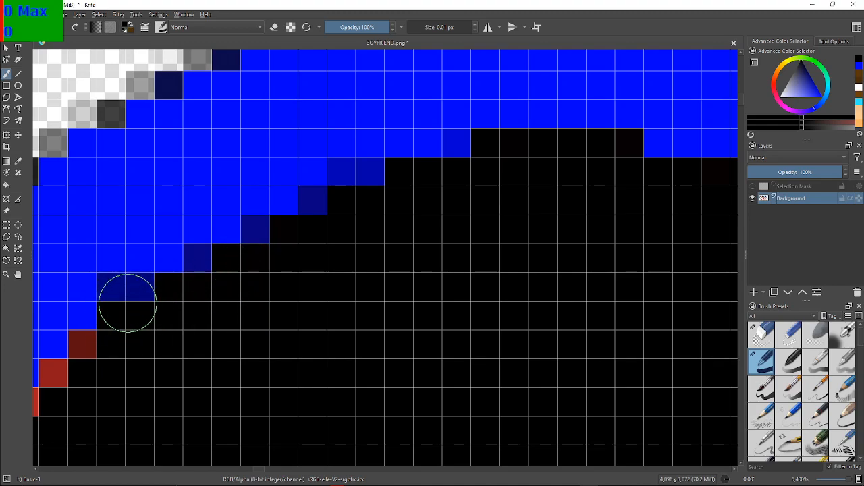
# Blacken the steep single-pixel red diagonal down to the toe and the dark red pixels around its leftmost turn
pyautogui.moveTo(73, 422); pyautogui.dragTo(248, 316)
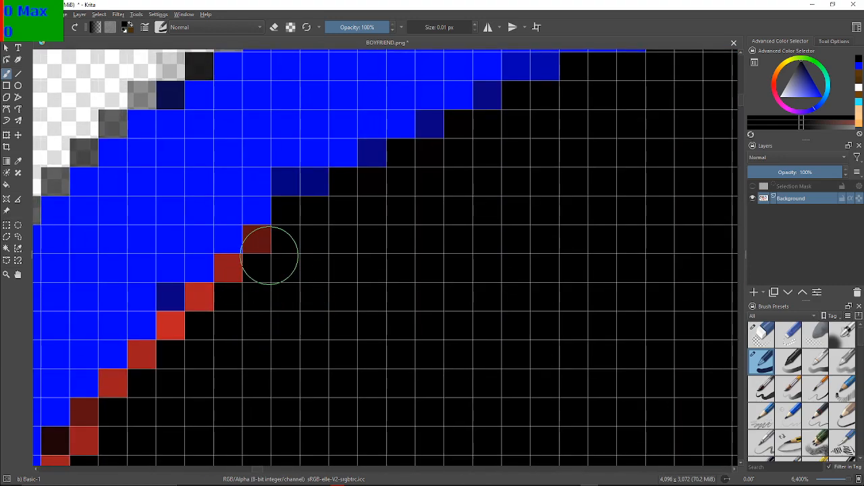
pyautogui.moveTo(270, 251)
pyautogui.mouseDown()
pyautogui.moveTo(257, 250)
pyautogui.moveTo(224, 289)
pyautogui.moveTo(187, 299)
pyautogui.moveTo(173, 332)
pyautogui.mouseUp()
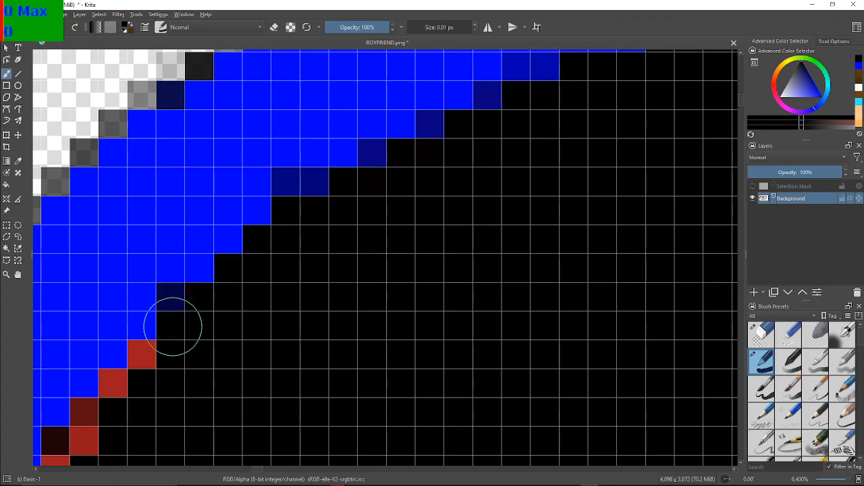
pyautogui.moveTo(203, 307); pyautogui.dragTo(399, 180)
pyautogui.moveTo(378, 209); pyautogui.dragTo(386, 170)
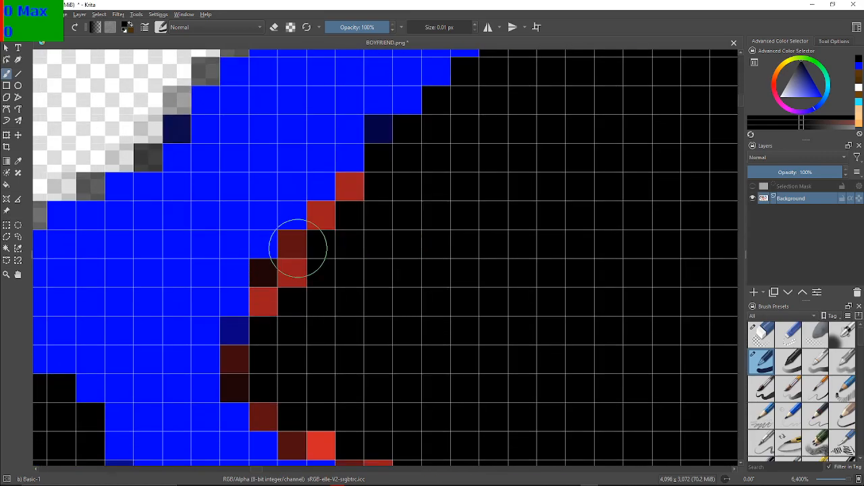
pyautogui.moveTo(344, 194); pyautogui.dragTo(353, 200)
pyautogui.moveTo(324, 225)
pyautogui.mouseDown()
pyautogui.moveTo(303, 241)
pyautogui.moveTo(293, 273)
pyautogui.moveTo(270, 281)
pyautogui.moveTo(261, 345)
pyautogui.moveTo(242, 371)
pyautogui.moveTo(265, 389)
pyautogui.moveTo(277, 419)
pyautogui.moveTo(318, 447)
pyautogui.mouseUp()
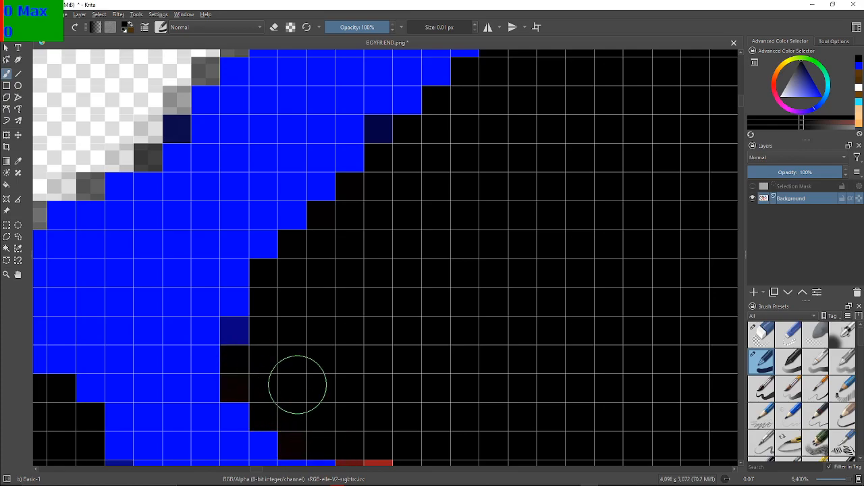
# Paint the two- to four-pixel red runs black along the toe's lower edge, descending right to the flat stretch
pyautogui.moveTo(329, 376); pyautogui.dragTo(206, 191)
pyautogui.moveTo(364, 299); pyautogui.dragTo(311, 291)
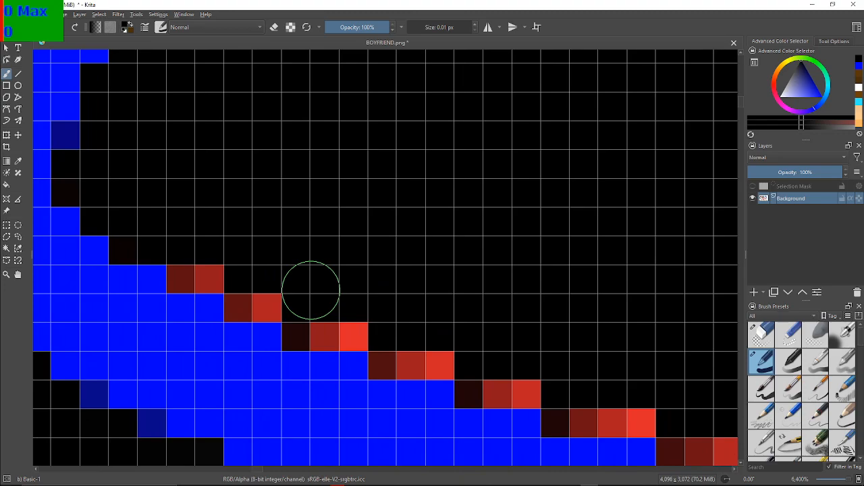
pyautogui.moveTo(222, 280)
pyautogui.mouseDown()
pyautogui.moveTo(206, 263)
pyautogui.moveTo(194, 273)
pyautogui.moveTo(263, 293)
pyautogui.moveTo(255, 290)
pyautogui.moveTo(245, 306)
pyautogui.moveTo(295, 312)
pyautogui.moveTo(321, 332)
pyautogui.moveTo(348, 336)
pyautogui.moveTo(353, 309)
pyautogui.moveTo(390, 361)
pyautogui.moveTo(443, 362)
pyautogui.moveTo(394, 369)
pyautogui.moveTo(474, 368)
pyautogui.moveTo(498, 389)
pyautogui.moveTo(523, 385)
pyautogui.moveTo(484, 366)
pyautogui.moveTo(488, 377)
pyautogui.moveTo(478, 388)
pyautogui.moveTo(483, 377)
pyautogui.moveTo(551, 387)
pyautogui.moveTo(559, 407)
pyautogui.moveTo(640, 417)
pyautogui.moveTo(596, 416)
pyautogui.moveTo(557, 400)
pyautogui.mouseUp()
pyautogui.moveTo(672, 421)
pyautogui.mouseDown()
pyautogui.moveTo(368, 143)
pyautogui.moveTo(168, 213)
pyautogui.mouseUp()
pyautogui.moveTo(226, 199); pyautogui.dragTo(269, 219)
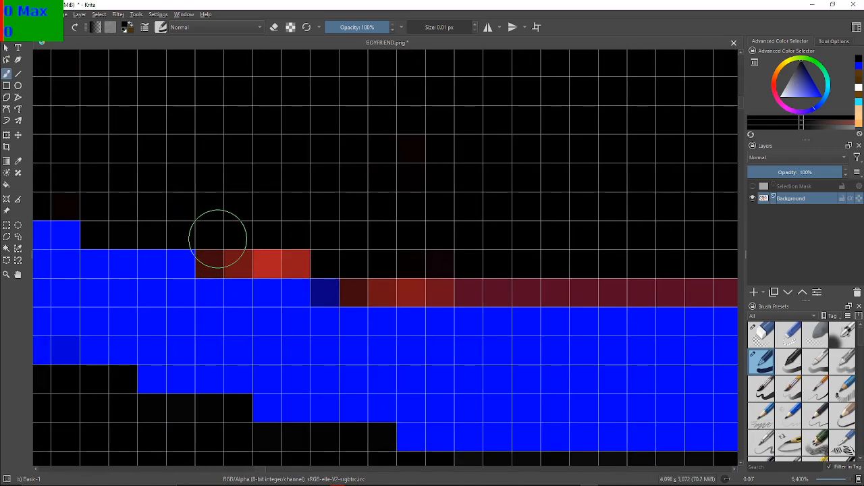
pyautogui.moveTo(216, 252)
pyautogui.mouseDown()
pyautogui.moveTo(260, 247)
pyautogui.moveTo(251, 261)
pyautogui.moveTo(270, 241)
pyautogui.moveTo(297, 251)
pyautogui.moveTo(306, 232)
pyautogui.moveTo(155, 176)
pyautogui.moveTo(1, 257)
pyautogui.moveTo(162, 224)
pyautogui.moveTo(110, 222)
pyautogui.mouseUp()
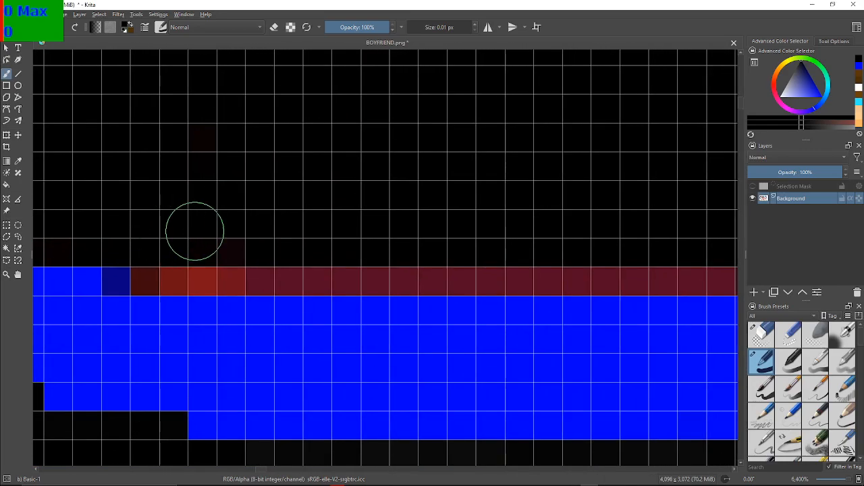
# Blacken the flat red and maroon row above the blue band and the first two- to four-pixel red steps rising to the right
pyautogui.moveTo(214, 229)
pyautogui.mouseDown()
pyautogui.moveTo(131, 274)
pyautogui.moveTo(178, 285)
pyautogui.moveTo(167, 282)
pyautogui.moveTo(455, 263)
pyautogui.moveTo(569, 287)
pyautogui.moveTo(639, 266)
pyautogui.moveTo(614, 254)
pyautogui.moveTo(623, 264)
pyautogui.moveTo(708, 273)
pyautogui.moveTo(692, 260)
pyautogui.moveTo(247, 275)
pyautogui.mouseUp()
pyautogui.moveTo(343, 230); pyautogui.dragTo(299, 225)
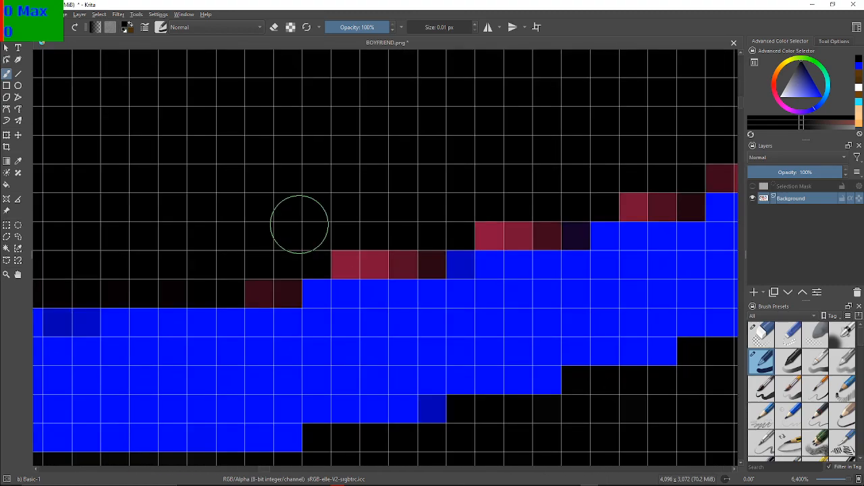
pyautogui.moveTo(241, 251)
pyautogui.mouseDown()
pyautogui.moveTo(270, 285)
pyautogui.moveTo(279, 270)
pyautogui.moveTo(355, 249)
pyautogui.moveTo(426, 255)
pyautogui.mouseUp()
pyautogui.moveTo(385, 262)
pyautogui.mouseDown()
pyautogui.moveTo(456, 221)
pyautogui.moveTo(503, 236)
pyautogui.moveTo(563, 216)
pyautogui.mouseUp()
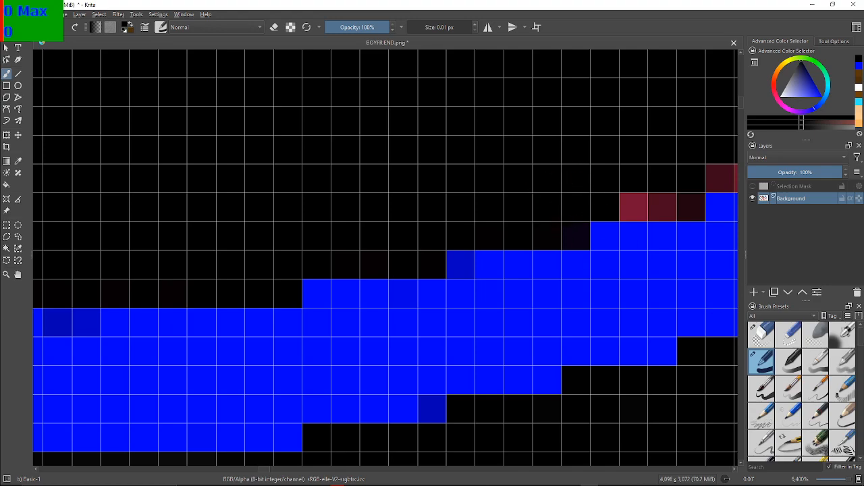
pyautogui.moveTo(584, 247); pyautogui.dragTo(452, 301)
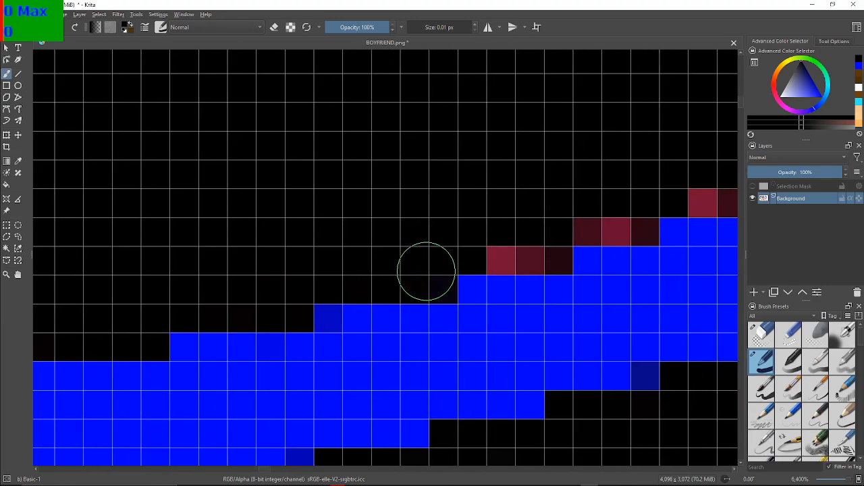
# Paint the next five two- and three-pixel red steps black as the band's upper edge climbs to the right
pyautogui.moveTo(436, 260); pyautogui.dragTo(328, 257)
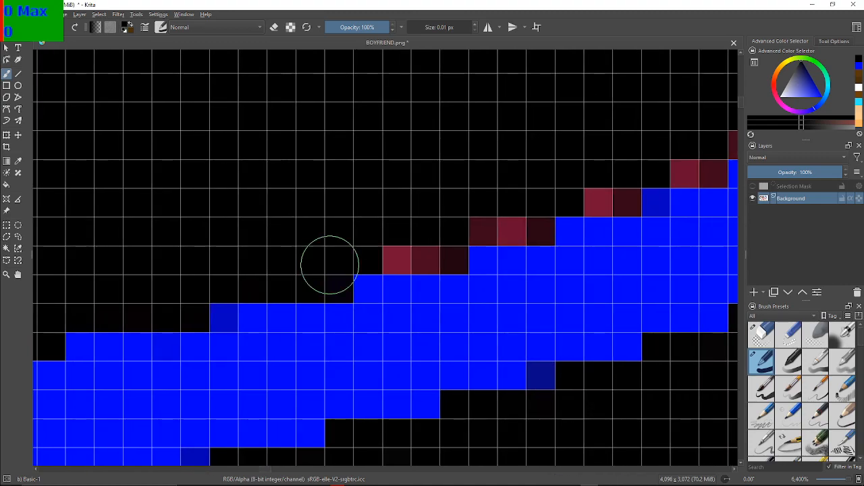
pyautogui.moveTo(405, 240)
pyautogui.mouseDown()
pyautogui.moveTo(425, 249)
pyautogui.moveTo(440, 264)
pyautogui.moveTo(453, 239)
pyautogui.moveTo(491, 224)
pyautogui.moveTo(539, 226)
pyautogui.moveTo(572, 195)
pyautogui.moveTo(620, 194)
pyautogui.moveTo(598, 190)
pyautogui.mouseUp()
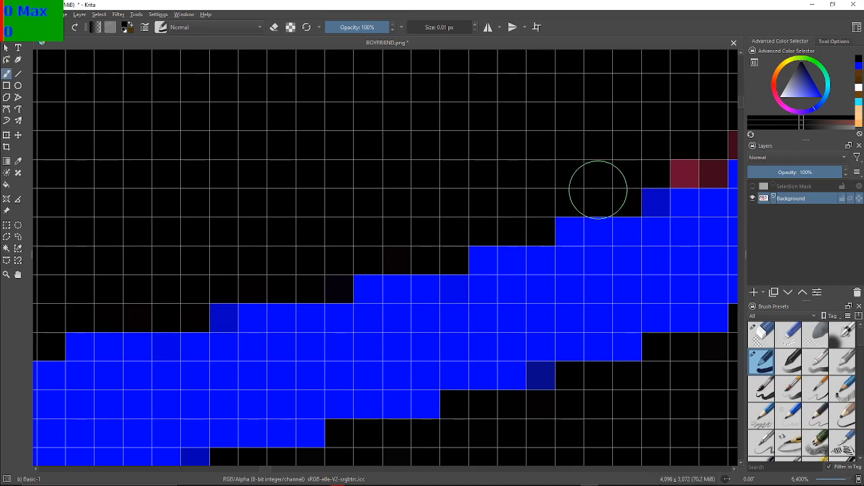
pyautogui.moveTo(669, 182)
pyautogui.mouseDown()
pyautogui.moveTo(478, 210)
pyautogui.moveTo(490, 214)
pyautogui.mouseUp()
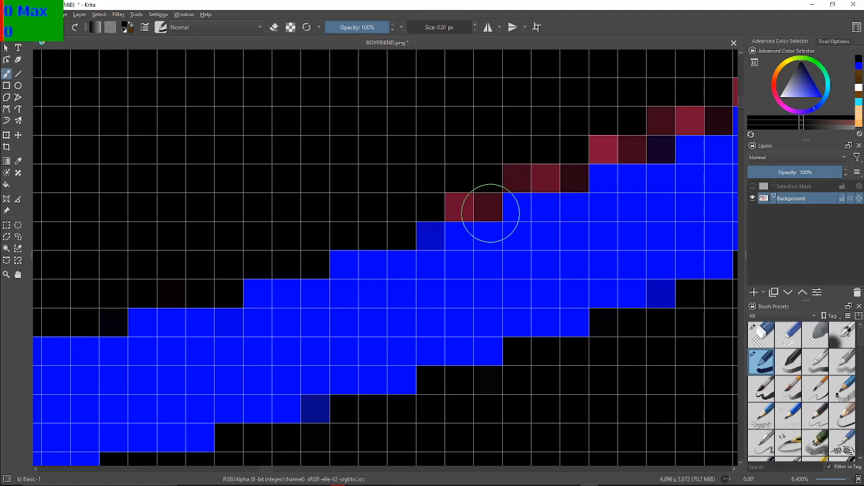
pyautogui.moveTo(471, 199); pyautogui.dragTo(475, 200)
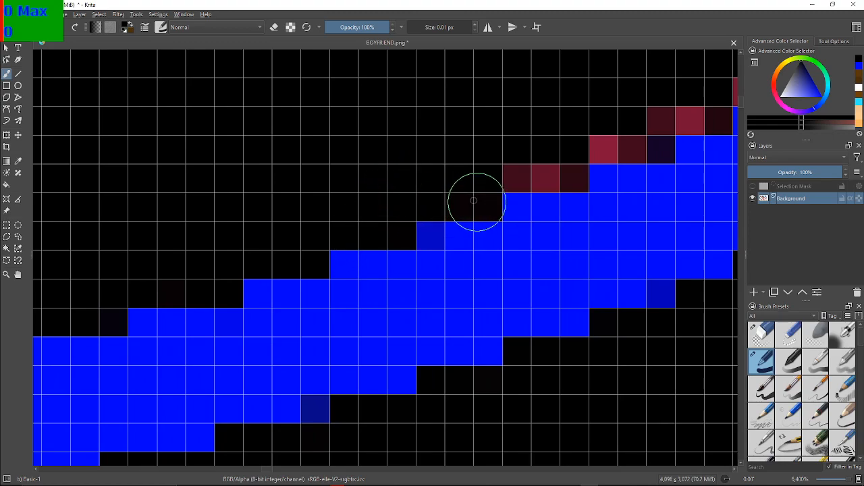
pyautogui.moveTo(537, 174)
pyautogui.mouseDown()
pyautogui.moveTo(565, 165)
pyautogui.moveTo(548, 175)
pyautogui.moveTo(560, 151)
pyautogui.moveTo(552, 210)
pyautogui.moveTo(548, 154)
pyautogui.moveTo(274, 202)
pyautogui.mouseUp()
pyautogui.moveTo(329, 162); pyautogui.dragTo(323, 179)
pyautogui.moveTo(382, 279)
pyautogui.mouseDown()
pyautogui.moveTo(374, 241)
pyautogui.moveTo(357, 217)
pyautogui.mouseUp()
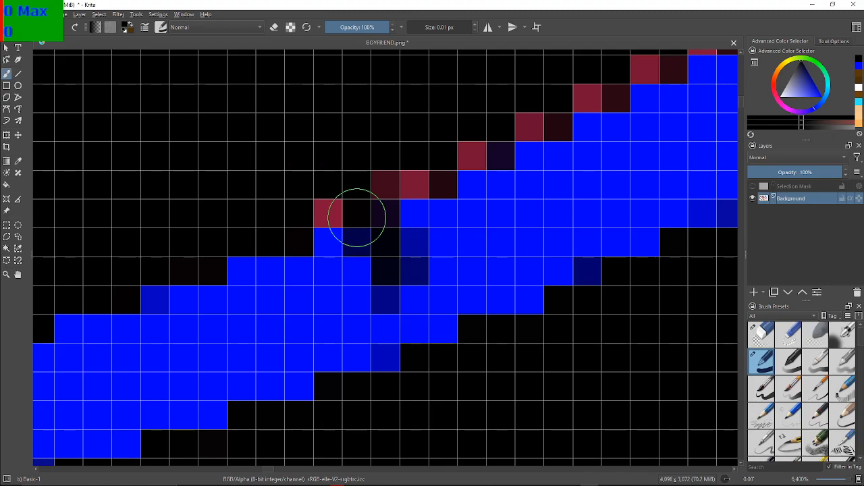
pyautogui.hotkey('ctrl', 'z')
pyautogui.hotkey('ctrl', 'z')
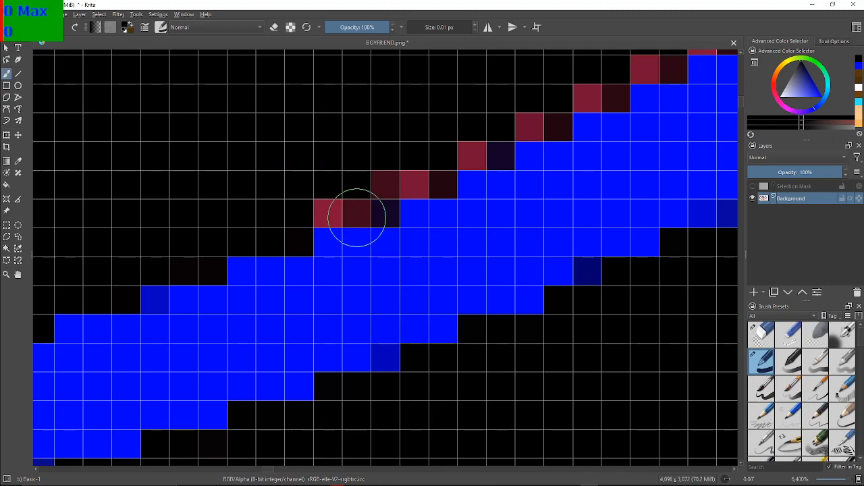
# Blacken the red pixels on the steeper stair-steps of the band's upper edge, up to the flat maroon pair
pyautogui.moveTo(324, 193)
pyautogui.mouseDown()
pyautogui.moveTo(357, 197)
pyautogui.moveTo(363, 178)
pyautogui.moveTo(377, 164)
pyautogui.moveTo(383, 171)
pyautogui.moveTo(354, 172)
pyautogui.moveTo(372, 178)
pyautogui.moveTo(328, 193)
pyautogui.moveTo(330, 202)
pyautogui.moveTo(397, 167)
pyautogui.moveTo(446, 175)
pyautogui.moveTo(457, 154)
pyautogui.moveTo(488, 144)
pyautogui.moveTo(514, 119)
pyautogui.moveTo(550, 115)
pyautogui.moveTo(520, 118)
pyautogui.mouseUp()
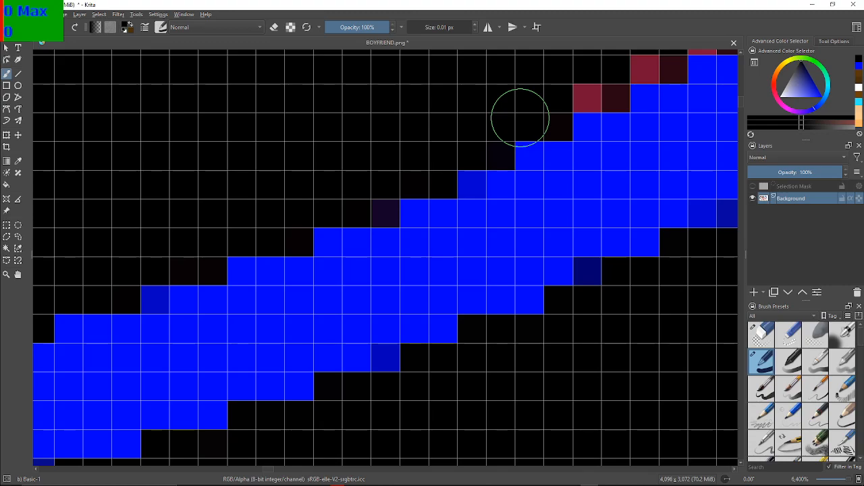
pyautogui.press('F2')
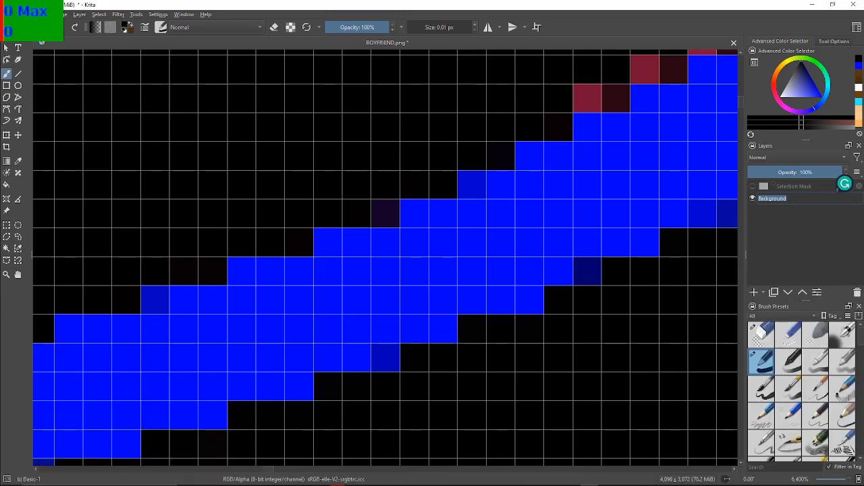
pyautogui.press('Escape')
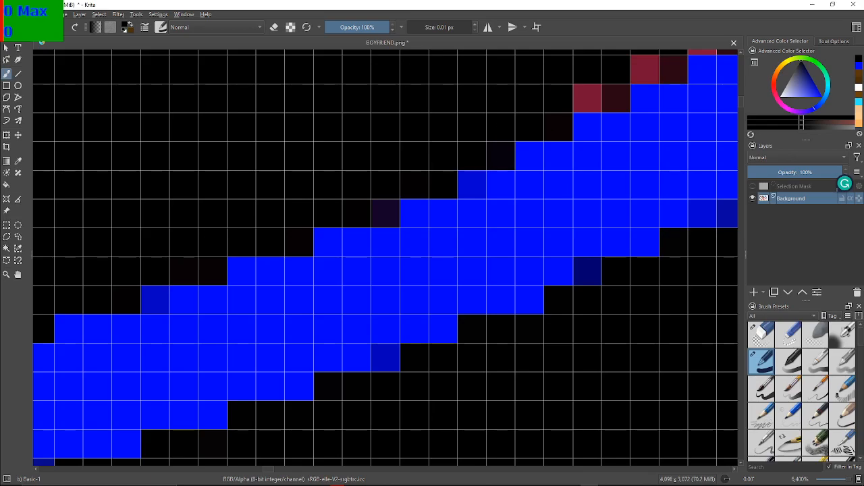
pyautogui.moveTo(516, 96); pyautogui.dragTo(272, 201)
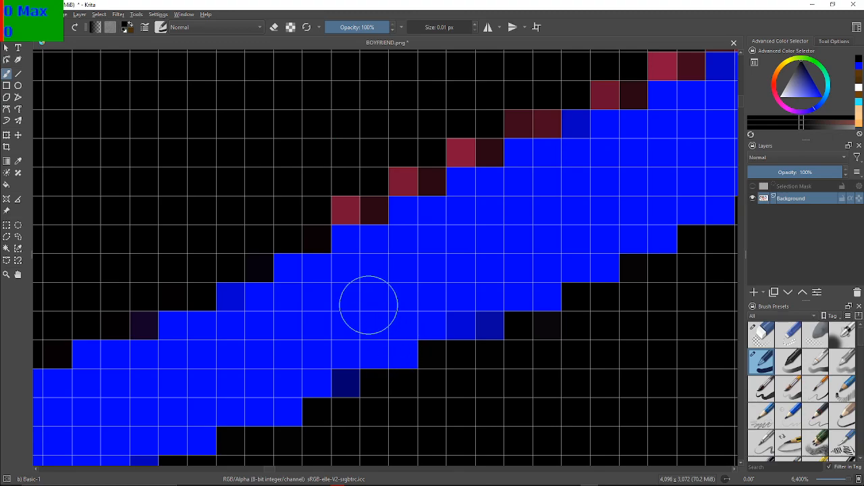
pyautogui.click(357, 210)
pyautogui.moveTo(356, 209)
pyautogui.mouseDown()
pyautogui.moveTo(384, 181)
pyautogui.moveTo(522, 126)
pyautogui.moveTo(397, 243)
pyautogui.mouseUp()
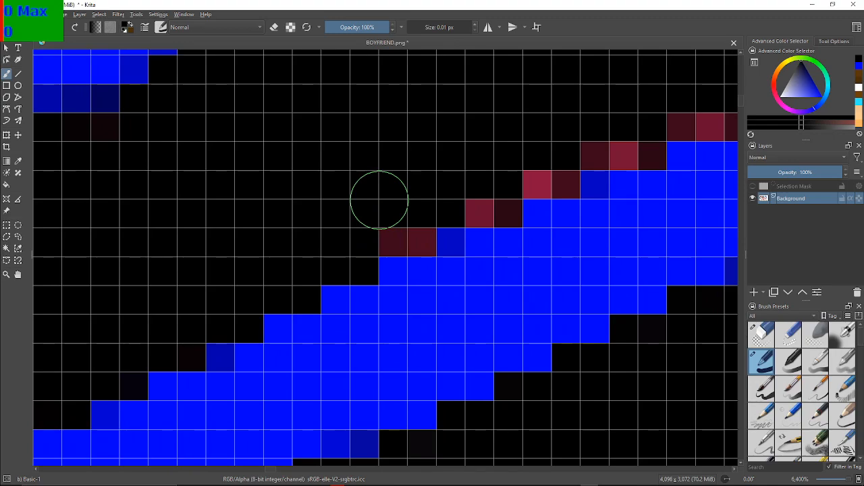
# Paint the maroon pair and the red stair-steps above it black, up to the start of the long flat row
pyautogui.moveTo(385, 255)
pyautogui.mouseDown()
pyautogui.moveTo(405, 228)
pyautogui.moveTo(412, 239)
pyautogui.mouseUp()
pyautogui.click(497, 201)
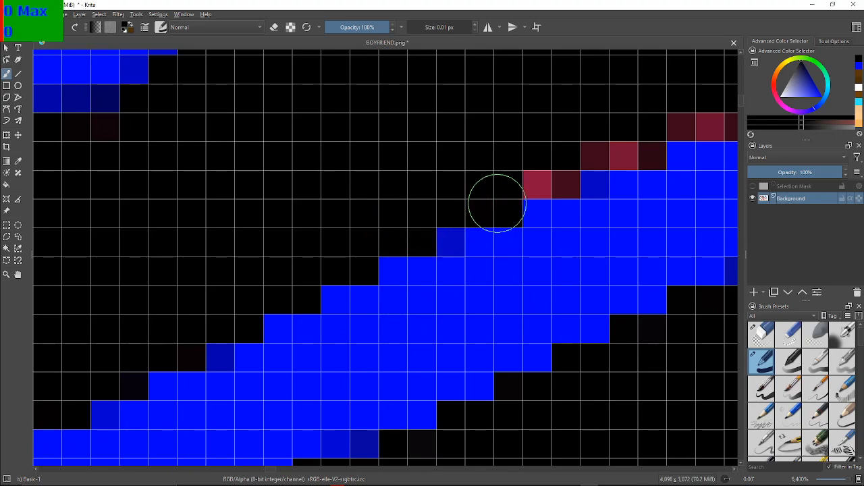
pyautogui.moveTo(518, 191); pyautogui.dragTo(407, 260)
pyautogui.moveTo(432, 222); pyautogui.dragTo(411, 193)
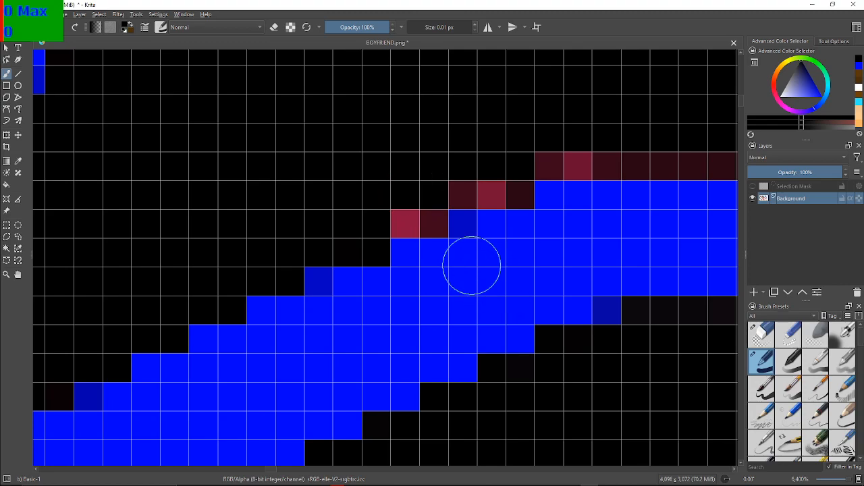
pyautogui.moveTo(429, 209)
pyautogui.mouseDown()
pyautogui.moveTo(461, 195)
pyautogui.moveTo(521, 173)
pyautogui.mouseUp()
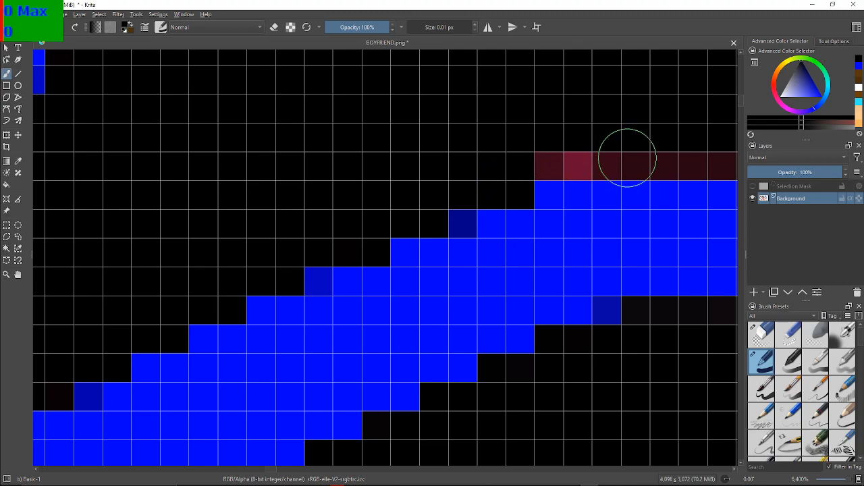
# Blacken the long flat dark red row along the band's upper edge, including its brighter pixels at the left end
pyautogui.moveTo(627, 154); pyautogui.dragTo(375, 215)
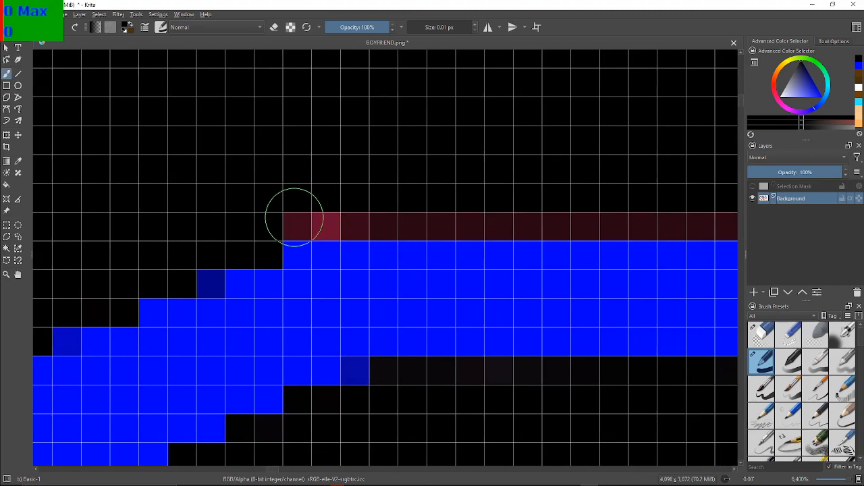
pyautogui.moveTo(309, 208)
pyautogui.mouseDown()
pyautogui.moveTo(357, 207)
pyautogui.moveTo(387, 218)
pyautogui.moveTo(506, 222)
pyautogui.moveTo(577, 212)
pyautogui.moveTo(722, 219)
pyautogui.moveTo(731, 210)
pyautogui.moveTo(213, 228)
pyautogui.mouseUp()
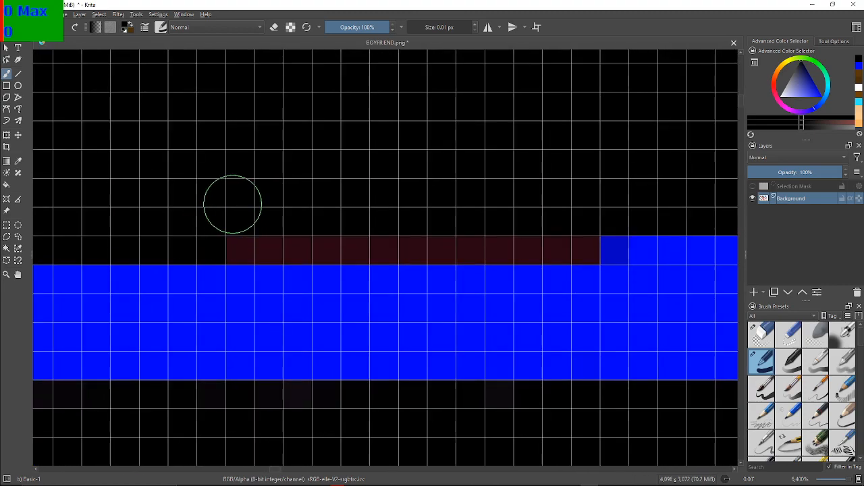
pyautogui.moveTo(264, 262)
pyautogui.mouseDown()
pyautogui.moveTo(245, 246)
pyautogui.moveTo(353, 240)
pyautogui.moveTo(368, 248)
pyautogui.moveTo(442, 231)
pyautogui.moveTo(457, 242)
pyautogui.moveTo(574, 243)
pyautogui.mouseUp()
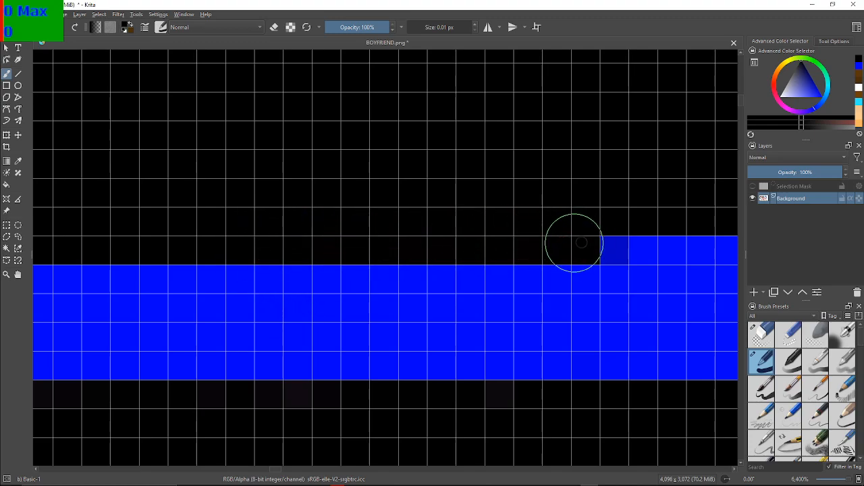
# Paint the nine-pixel and five-pixel red runs black where the upper edge rises gently beyond the long flat row
pyautogui.scroll(-1, 444, 107)
pyautogui.moveTo(444, 106); pyautogui.dragTo(196, 175)
pyautogui.moveTo(604, 203)
pyautogui.mouseDown()
pyautogui.moveTo(554, 200)
pyautogui.moveTo(497, 148)
pyautogui.mouseUp()
pyautogui.scroll(1, 554, 201)
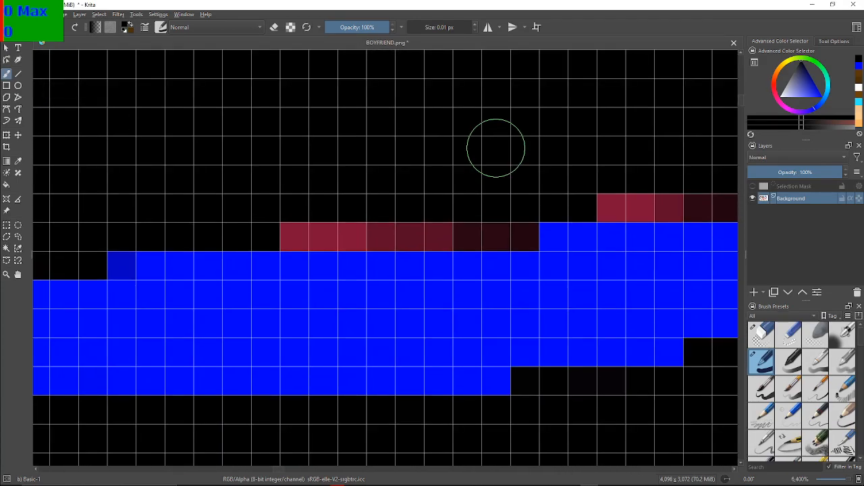
pyautogui.moveTo(251, 276)
pyautogui.mouseDown()
pyautogui.moveTo(266, 241)
pyautogui.moveTo(312, 228)
pyautogui.moveTo(514, 228)
pyautogui.mouseUp()
pyautogui.moveTo(560, 106)
pyautogui.mouseDown()
pyautogui.moveTo(212, 153)
pyautogui.moveTo(215, 163)
pyautogui.mouseUp()
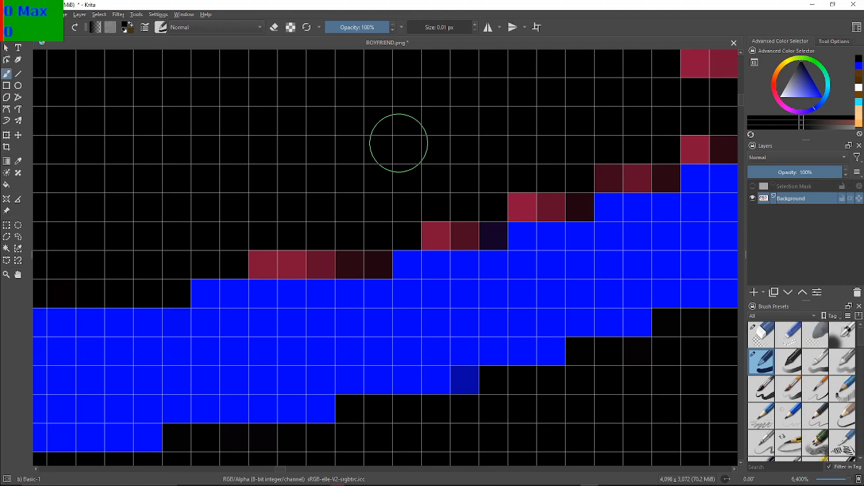
pyautogui.moveTo(274, 262)
pyautogui.mouseDown()
pyautogui.moveTo(268, 257)
pyautogui.moveTo(338, 260)
pyautogui.mouseUp()
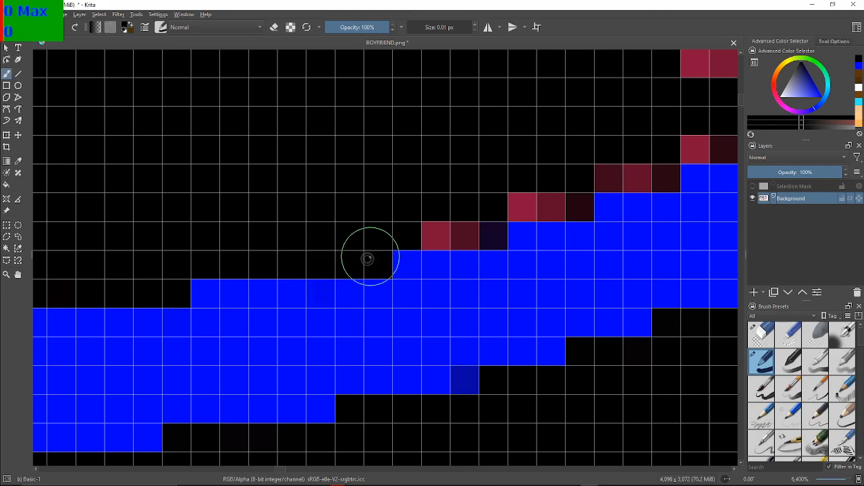
# Blacken the short red steps leading into the notch where the blue areas meet, and the red runs along the notch's upper side
pyautogui.moveTo(417, 209)
pyautogui.mouseDown()
pyautogui.moveTo(462, 234)
pyautogui.moveTo(454, 229)
pyautogui.moveTo(466, 214)
pyautogui.moveTo(560, 197)
pyautogui.moveTo(585, 177)
pyautogui.moveTo(549, 198)
pyautogui.moveTo(601, 170)
pyautogui.moveTo(652, 153)
pyautogui.mouseUp()
pyautogui.moveTo(664, 121); pyautogui.dragTo(415, 160)
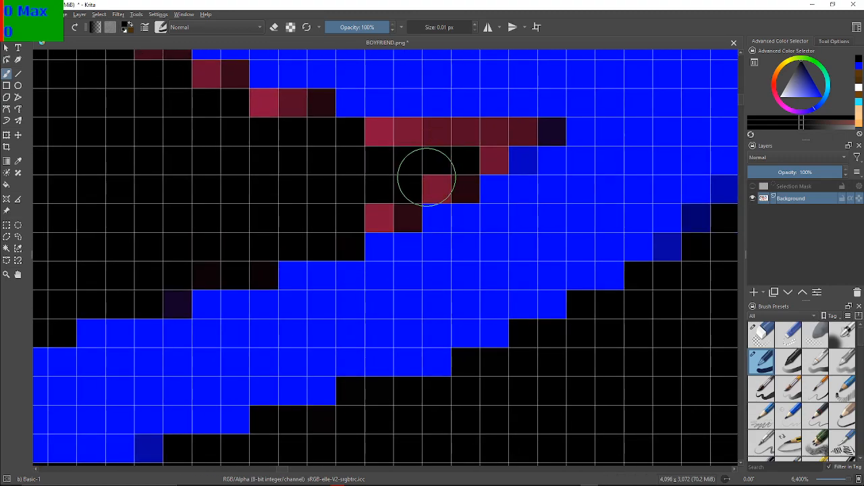
pyautogui.moveTo(388, 200); pyautogui.dragTo(396, 209)
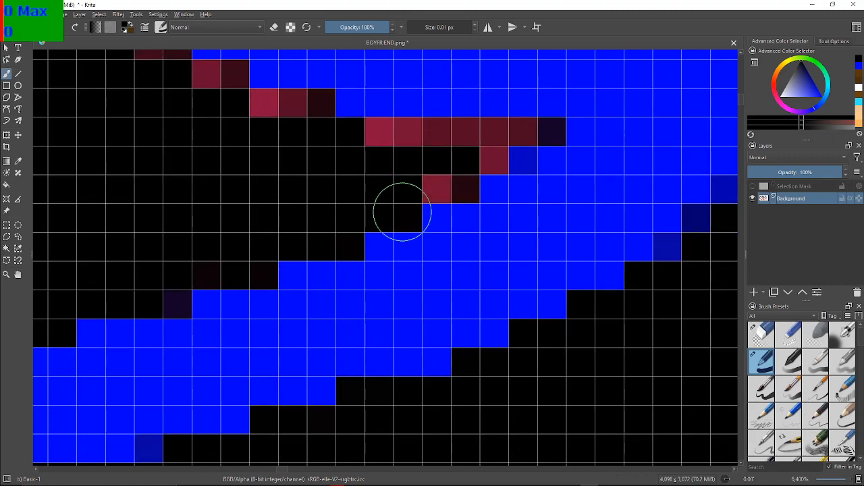
pyautogui.moveTo(438, 187)
pyautogui.mouseDown()
pyautogui.moveTo(521, 131)
pyautogui.moveTo(426, 145)
pyautogui.moveTo(401, 138)
pyautogui.moveTo(355, 143)
pyautogui.moveTo(357, 134)
pyautogui.moveTo(375, 134)
pyautogui.moveTo(320, 139)
pyautogui.moveTo(309, 119)
pyautogui.moveTo(318, 113)
pyautogui.moveTo(270, 114)
pyautogui.mouseUp()
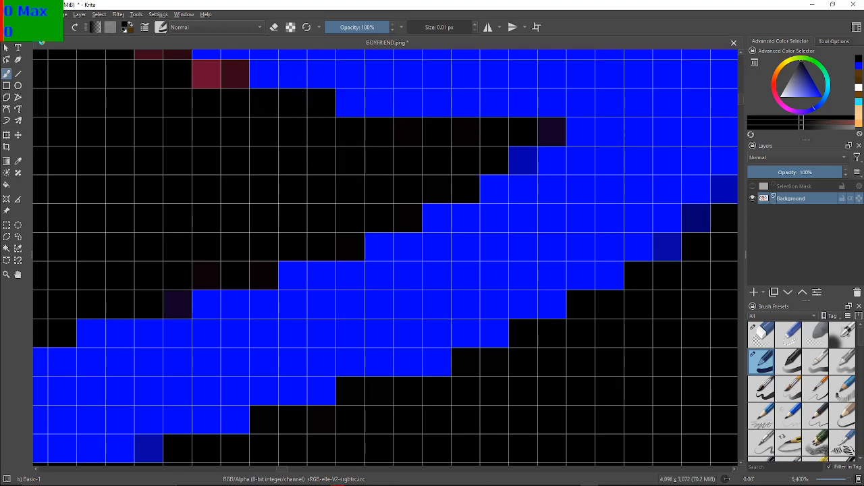
# Blacken the red diagonal steps climbing left from the notch and the vertical red column above them
pyautogui.moveTo(266, 146); pyautogui.dragTo(465, 331)
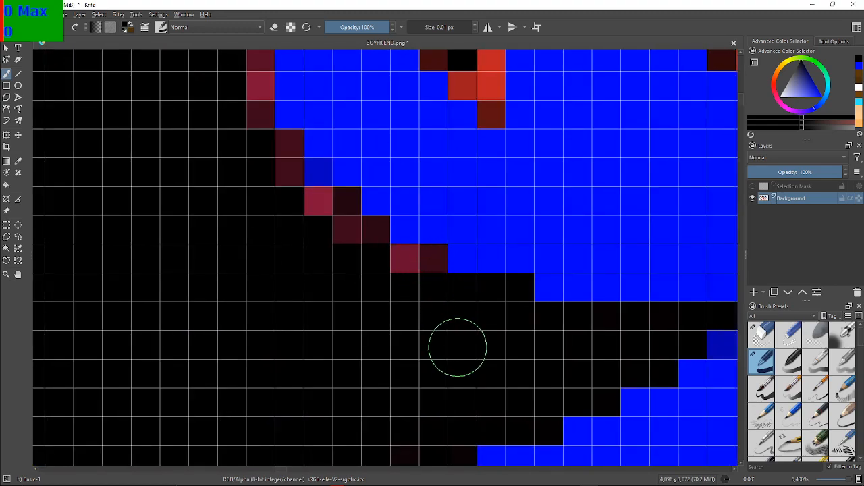
pyautogui.moveTo(417, 270); pyautogui.dragTo(421, 268)
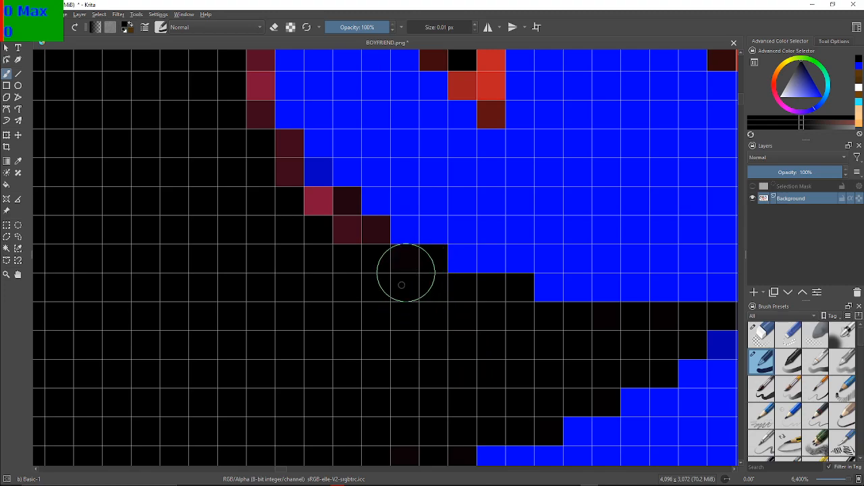
pyautogui.moveTo(368, 242)
pyautogui.mouseDown()
pyautogui.moveTo(367, 231)
pyautogui.moveTo(347, 242)
pyautogui.moveTo(328, 211)
pyautogui.mouseUp()
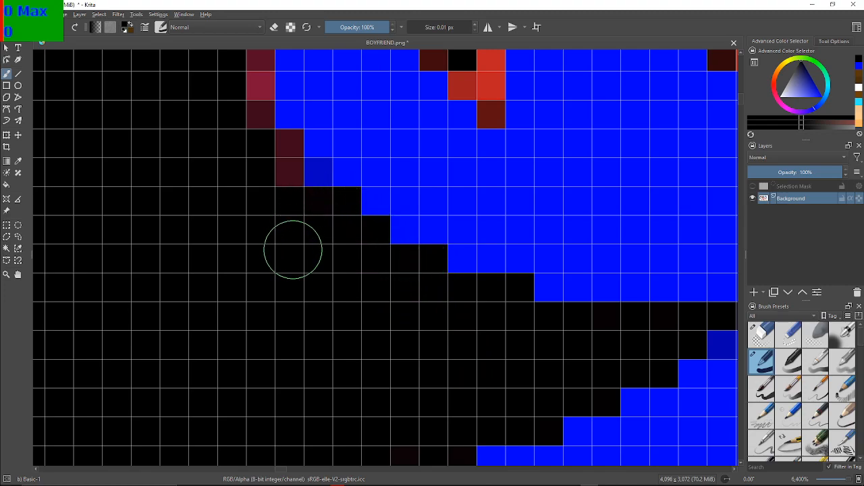
pyautogui.moveTo(284, 190); pyautogui.dragTo(284, 153)
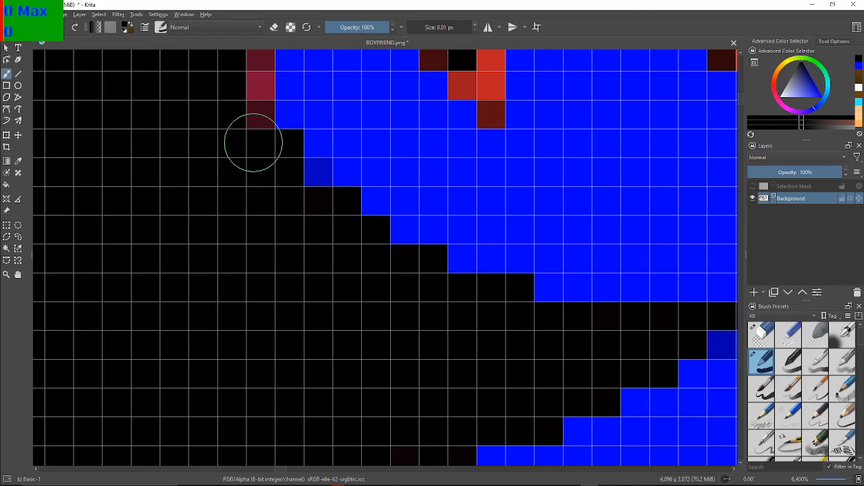
pyautogui.moveTo(252, 127)
pyautogui.mouseDown()
pyautogui.moveTo(260, 58)
pyautogui.moveTo(227, 341)
pyautogui.moveTo(238, 359)
pyautogui.moveTo(384, 360)
pyautogui.mouseUp()
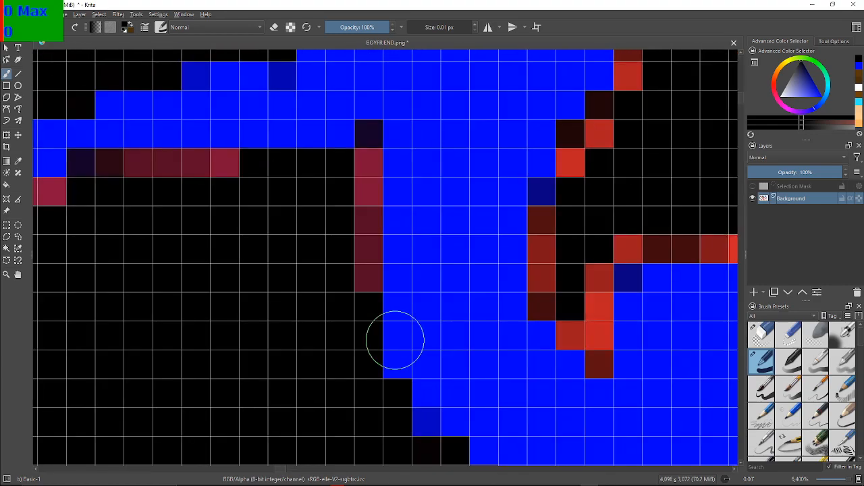
pyautogui.moveTo(330, 260)
pyautogui.mouseDown()
pyautogui.moveTo(356, 274)
pyautogui.moveTo(352, 241)
pyautogui.moveTo(366, 172)
pyautogui.moveTo(367, 267)
pyautogui.mouseUp()
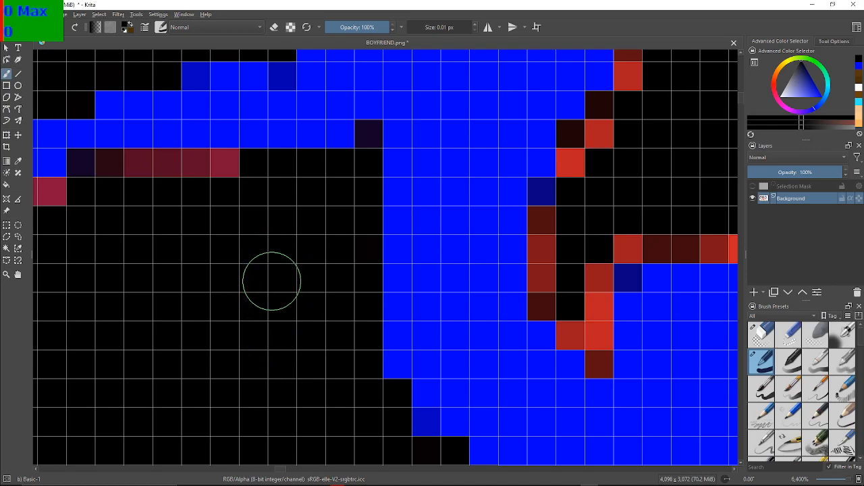
# Paint the two long red runs black beneath the thin blue strip extending left from the vertical edge
pyautogui.moveTo(267, 274)
pyautogui.mouseDown()
pyautogui.moveTo(437, 353)
pyautogui.moveTo(447, 343)
pyautogui.mouseUp()
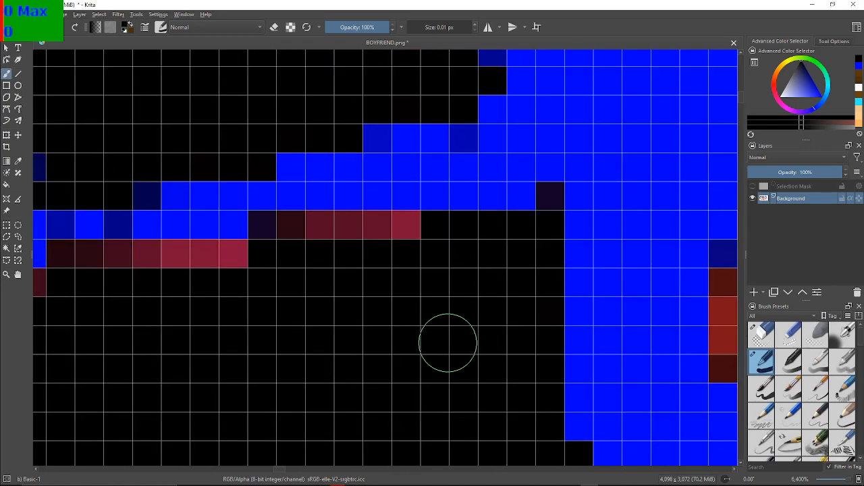
pyautogui.moveTo(367, 294)
pyautogui.mouseDown()
pyautogui.moveTo(414, 236)
pyautogui.moveTo(398, 241)
pyautogui.moveTo(329, 221)
pyautogui.moveTo(301, 227)
pyautogui.moveTo(258, 294)
pyautogui.moveTo(225, 279)
pyautogui.moveTo(233, 252)
pyautogui.moveTo(179, 255)
pyautogui.moveTo(176, 273)
pyautogui.moveTo(129, 260)
pyautogui.moveTo(118, 261)
pyautogui.moveTo(131, 275)
pyautogui.moveTo(94, 270)
pyautogui.moveTo(87, 261)
pyautogui.moveTo(76, 275)
pyautogui.moveTo(50, 276)
pyautogui.moveTo(70, 262)
pyautogui.moveTo(129, 276)
pyautogui.moveTo(148, 249)
pyautogui.moveTo(152, 258)
pyautogui.moveTo(449, 181)
pyautogui.mouseUp()
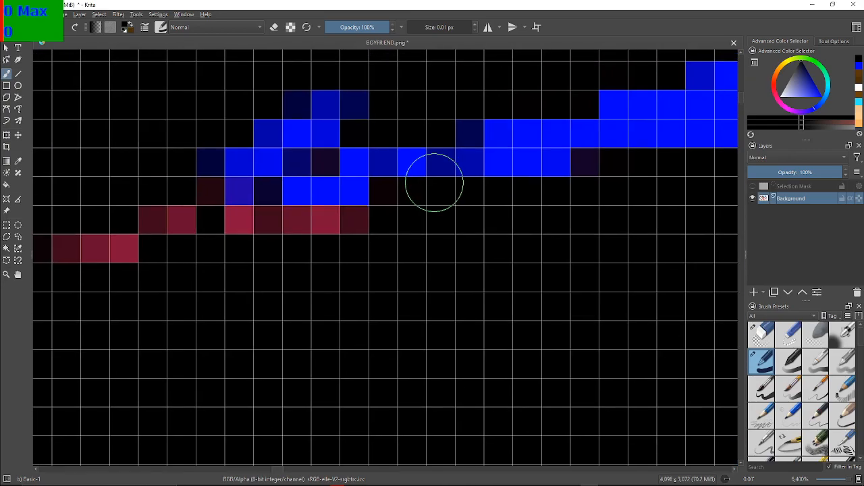
pyautogui.moveTo(296, 200); pyautogui.dragTo(336, 196)
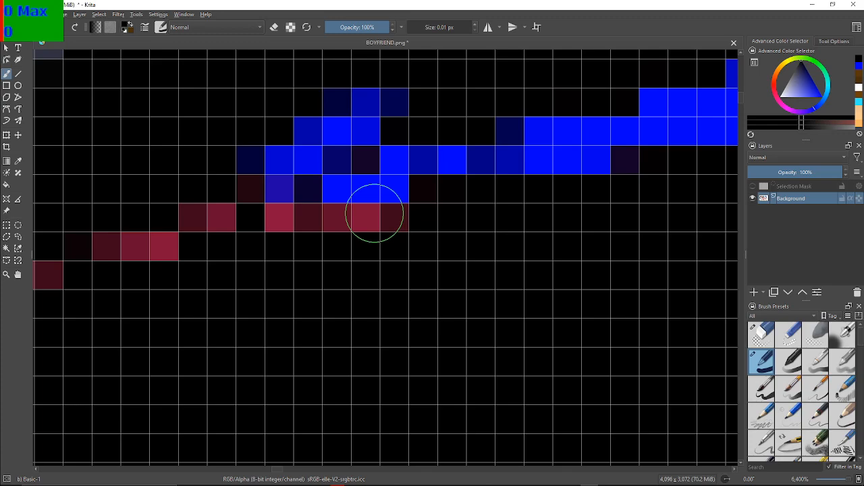
# Blacken the maroon row beneath the small blue spur and the upper red diagonal pixels along the blue area's right edge
pyautogui.moveTo(397, 258)
pyautogui.mouseDown()
pyautogui.moveTo(383, 218)
pyautogui.moveTo(380, 233)
pyautogui.moveTo(353, 225)
pyautogui.moveTo(316, 232)
pyautogui.moveTo(259, 216)
pyautogui.moveTo(235, 180)
pyautogui.moveTo(233, 207)
pyautogui.moveTo(195, 218)
pyautogui.moveTo(170, 250)
pyautogui.moveTo(166, 243)
pyautogui.moveTo(128, 254)
pyautogui.moveTo(540, 265)
pyautogui.moveTo(232, 239)
pyautogui.moveTo(110, 252)
pyautogui.mouseUp()
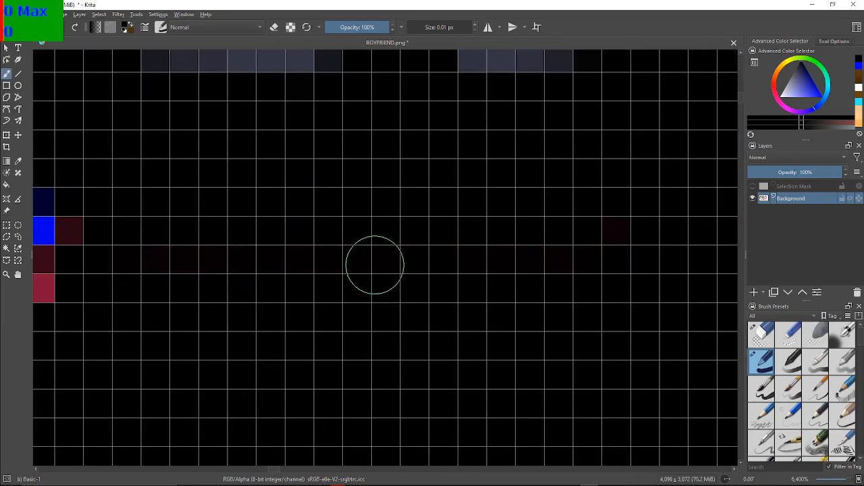
pyautogui.moveTo(342, 230)
pyautogui.mouseDown()
pyautogui.moveTo(341, 202)
pyautogui.moveTo(426, 184)
pyautogui.mouseUp()
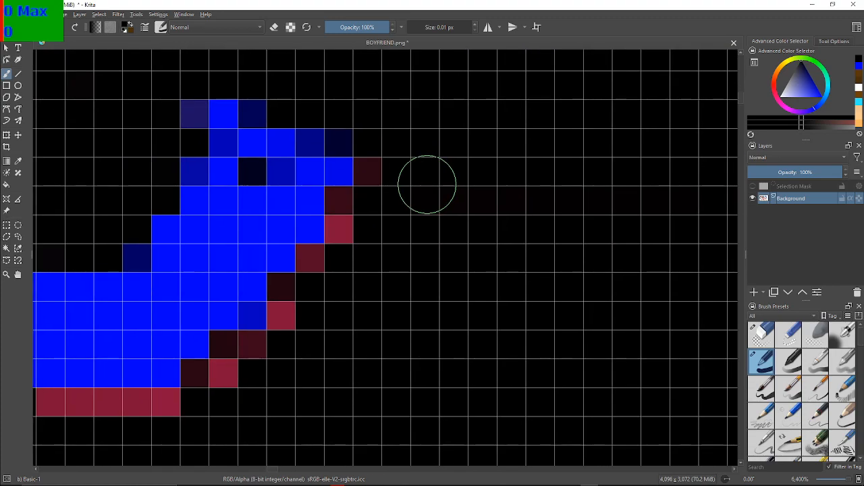
pyautogui.click(378, 181)
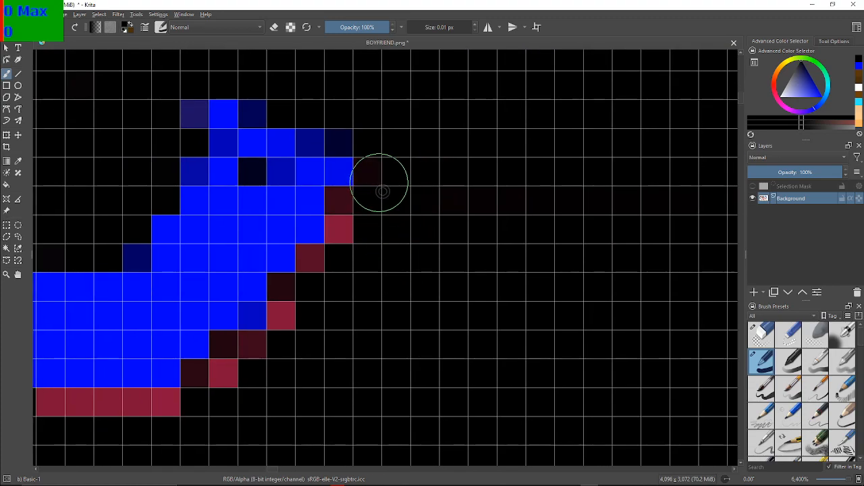
pyautogui.moveTo(355, 216); pyautogui.dragTo(343, 215)
pyautogui.click(320, 264)
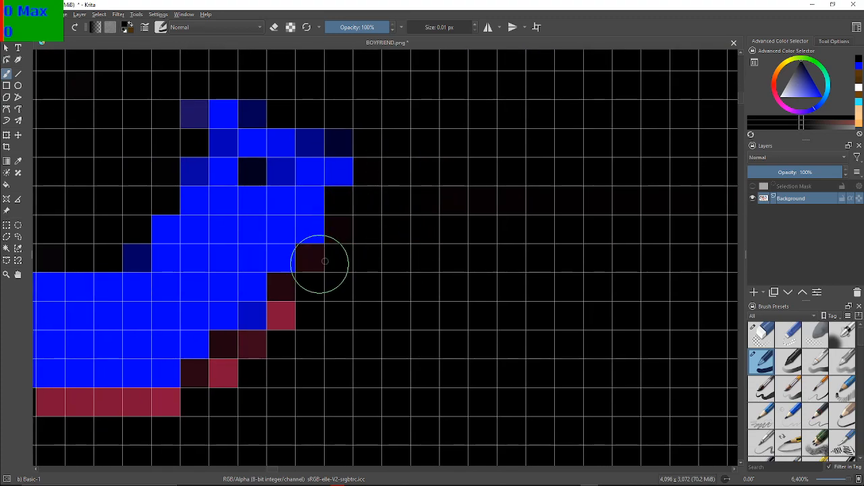
pyautogui.moveTo(286, 294)
pyautogui.mouseDown()
pyautogui.moveTo(286, 286)
pyautogui.moveTo(282, 305)
pyautogui.mouseUp()
# Paint the remaining lower diagonal reds black, along with the two short red runs beneath the blue band
pyautogui.moveTo(256, 339)
pyautogui.mouseDown()
pyautogui.moveTo(242, 357)
pyautogui.moveTo(229, 353)
pyautogui.moveTo(224, 379)
pyautogui.moveTo(202, 380)
pyautogui.moveTo(504, 256)
pyautogui.mouseUp()
pyautogui.moveTo(478, 320); pyautogui.dragTo(397, 314)
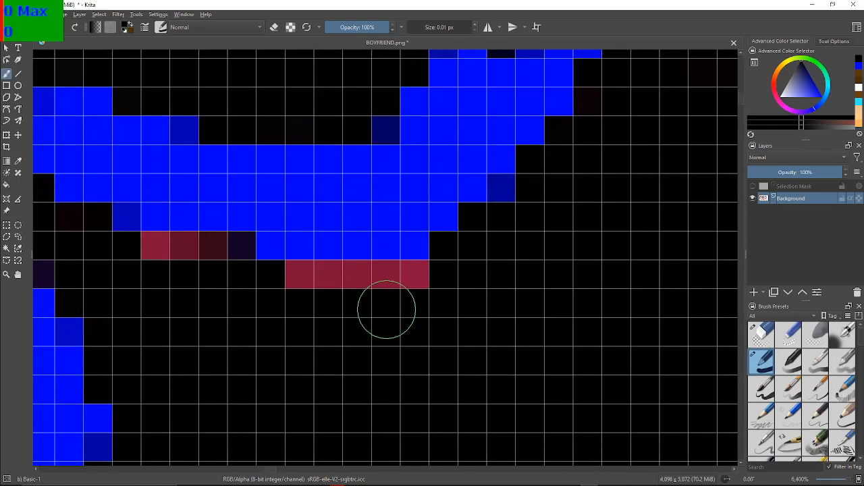
pyautogui.moveTo(442, 270)
pyautogui.mouseDown()
pyautogui.moveTo(343, 293)
pyautogui.moveTo(314, 278)
pyautogui.moveTo(304, 289)
pyautogui.moveTo(296, 284)
pyautogui.moveTo(316, 277)
pyautogui.mouseUp()
pyautogui.moveTo(162, 284)
pyautogui.mouseDown()
pyautogui.moveTo(160, 260)
pyautogui.moveTo(181, 263)
pyautogui.moveTo(209, 251)
pyautogui.moveTo(208, 264)
pyautogui.mouseUp()
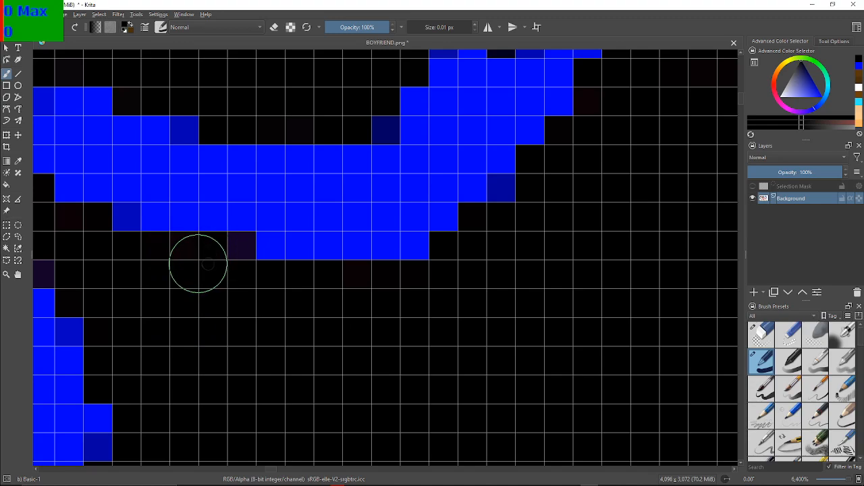
# On the front shoe, paint the long maroon row black along the upper edge of the black panel below the trouser cuff
pyautogui.scroll(-12, 409, 197)
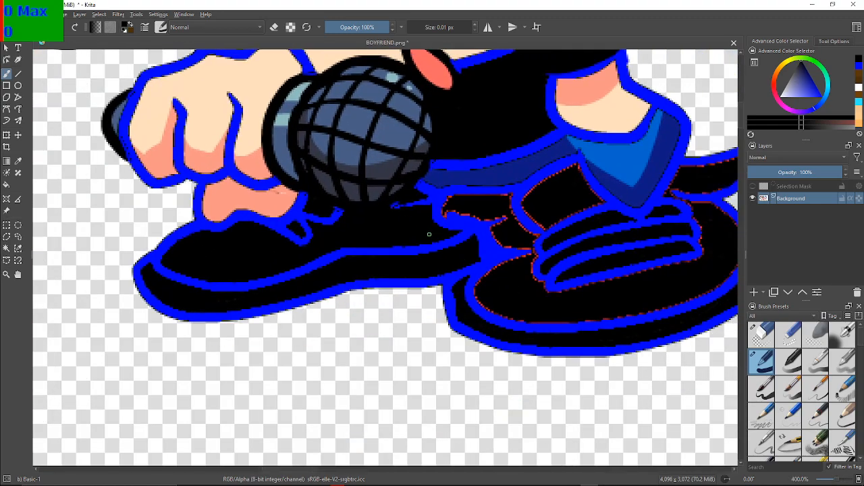
pyautogui.moveTo(541, 258); pyautogui.dragTo(435, 288)
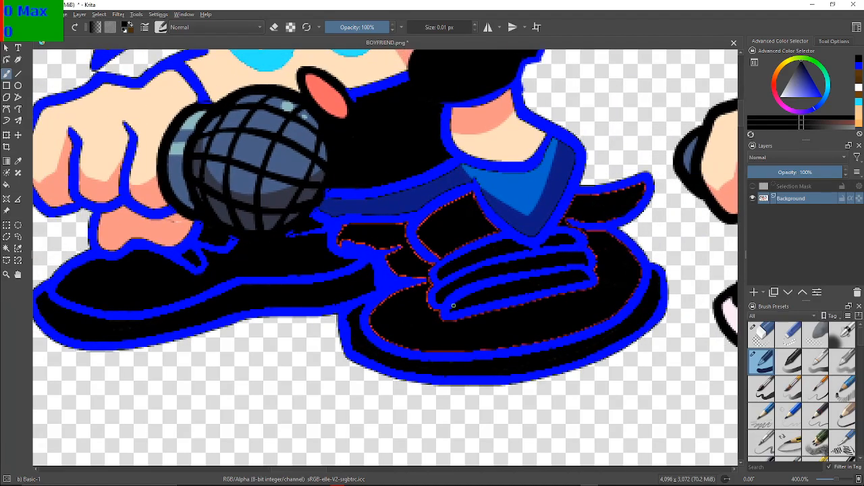
pyautogui.scroll(6, 453, 305)
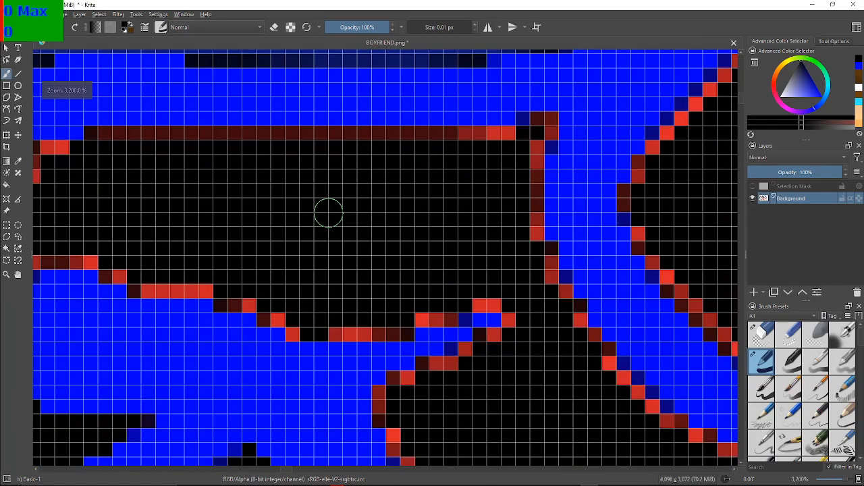
pyautogui.moveTo(328, 213); pyautogui.dragTo(317, 277)
pyautogui.scroll(2, 316, 281)
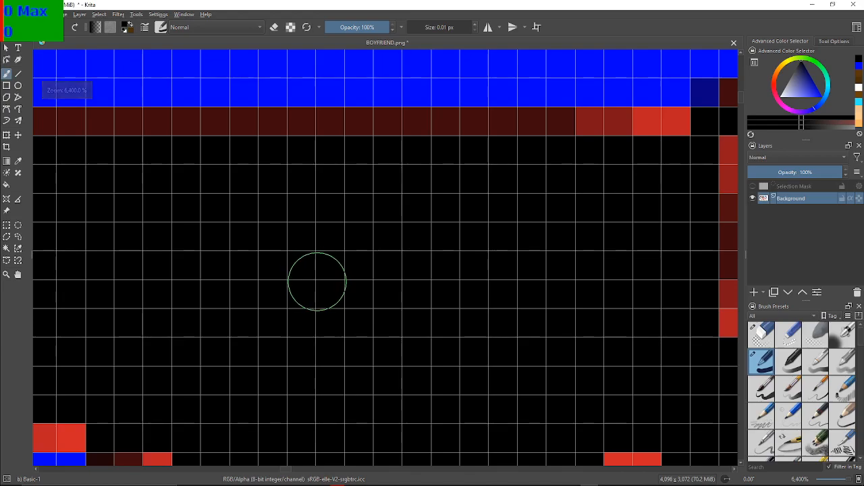
pyautogui.scroll(-3, 317, 281)
pyautogui.scroll(2, 287, 266)
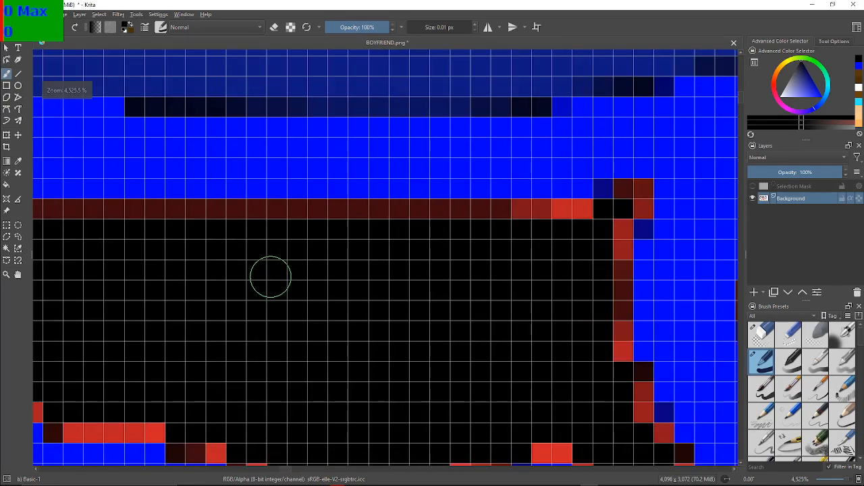
pyautogui.scroll(-1, 270, 277)
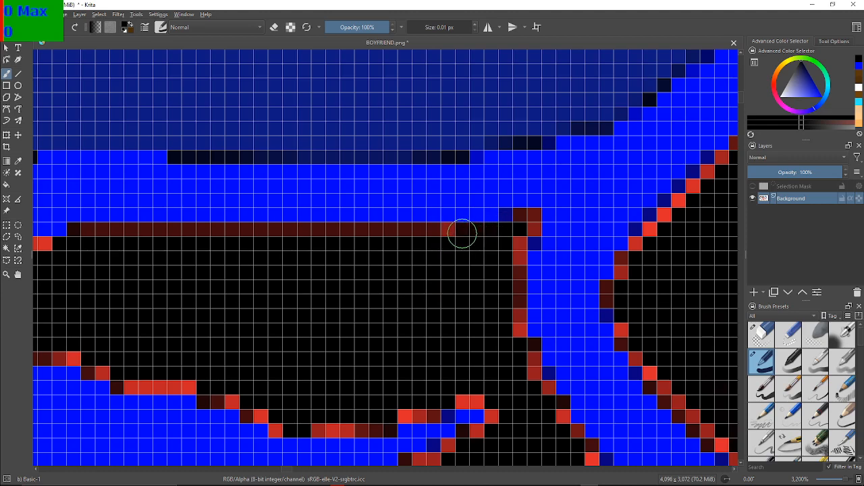
pyautogui.moveTo(405, 230); pyautogui.dragTo(367, 232)
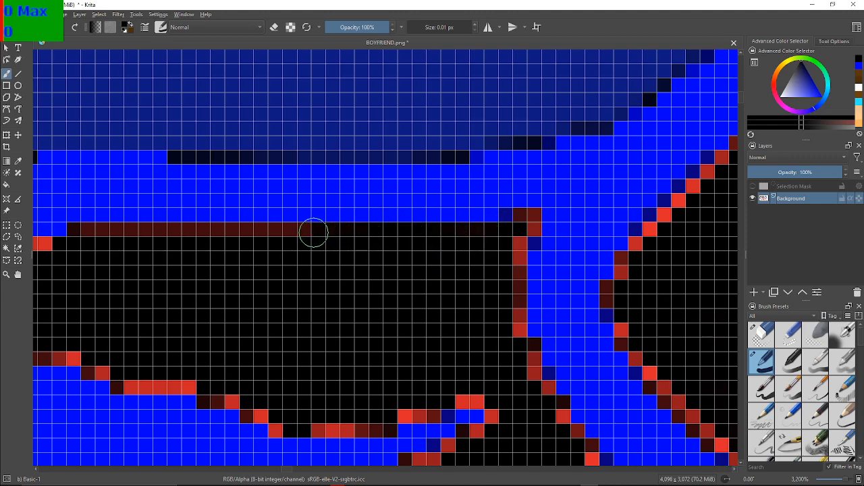
pyautogui.moveTo(270, 232); pyautogui.dragTo(175, 232)
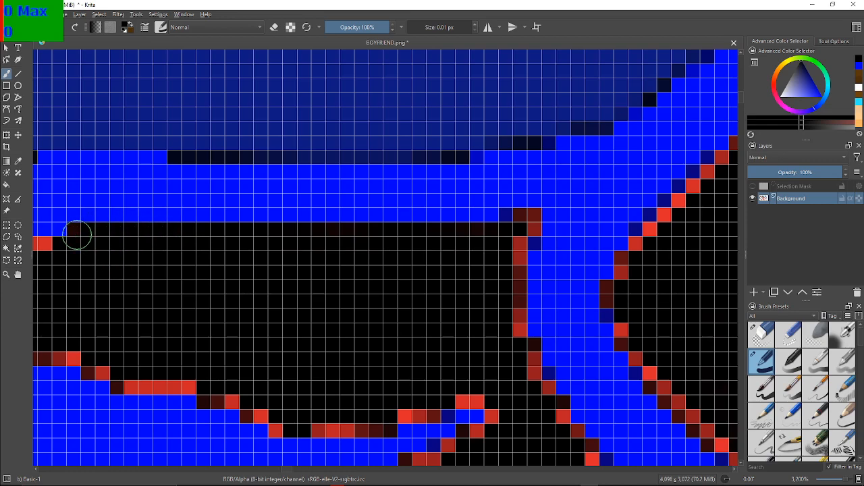
pyautogui.moveTo(60, 249); pyautogui.dragTo(312, 202)
# Blacken the stepped red corner at the panel's left end, the red column and hook below it, and the row over the blue hump
pyautogui.scroll(2, 351, 305)
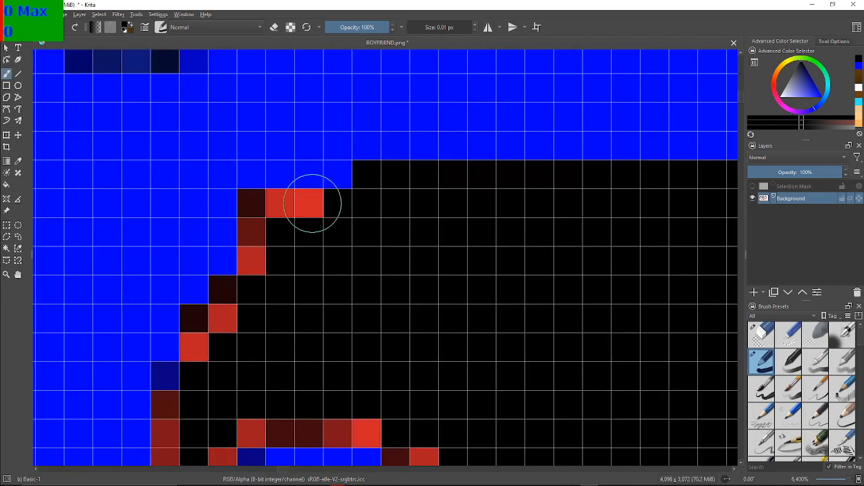
pyautogui.moveTo(303, 237)
pyautogui.mouseDown()
pyautogui.moveTo(310, 214)
pyautogui.moveTo(286, 223)
pyautogui.moveTo(259, 209)
pyautogui.moveTo(258, 258)
pyautogui.moveTo(237, 309)
pyautogui.moveTo(228, 294)
pyautogui.moveTo(205, 343)
pyautogui.moveTo(200, 325)
pyautogui.moveTo(344, 154)
pyautogui.mouseUp()
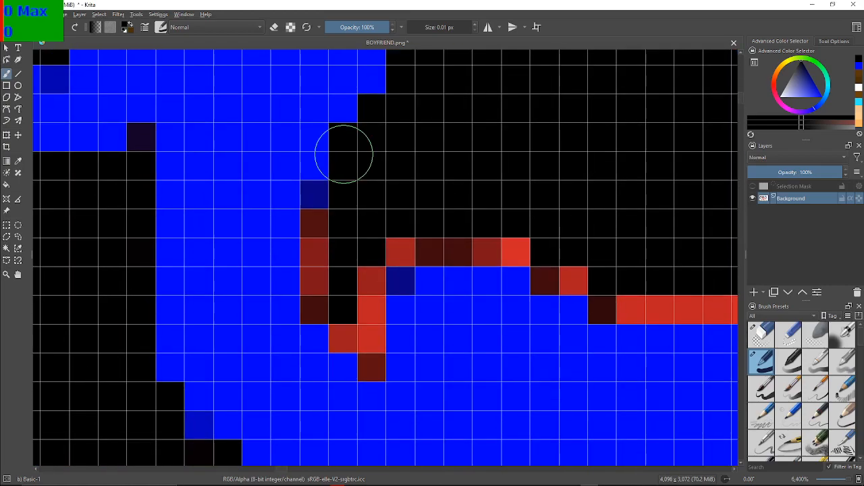
pyautogui.moveTo(299, 331)
pyautogui.mouseDown()
pyautogui.moveTo(318, 231)
pyautogui.moveTo(323, 297)
pyautogui.moveTo(349, 328)
pyautogui.moveTo(364, 326)
pyautogui.moveTo(372, 359)
pyautogui.moveTo(357, 324)
pyautogui.moveTo(361, 291)
pyautogui.moveTo(386, 241)
pyautogui.moveTo(487, 235)
pyautogui.moveTo(517, 245)
pyautogui.moveTo(200, 234)
pyautogui.mouseUp()
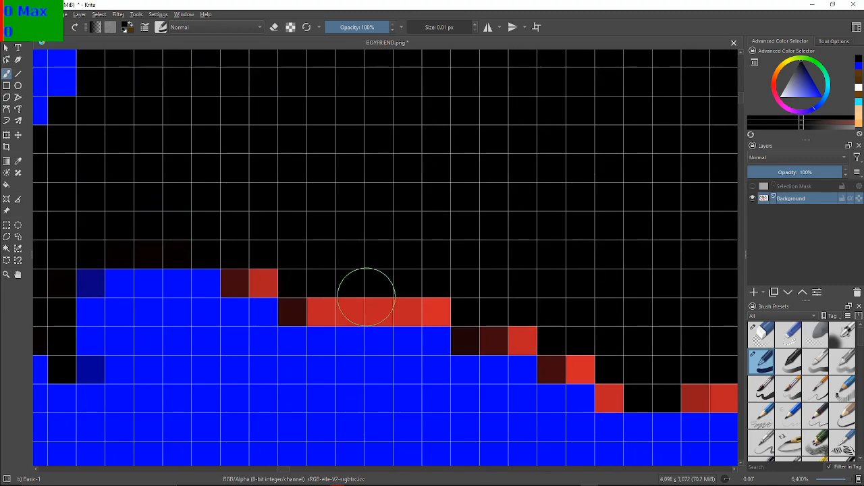
# Blacken the red steps descending right from the blue hump and the red runs across the dip up to the narrow blue spur
pyautogui.moveTo(291, 279)
pyautogui.mouseDown()
pyautogui.moveTo(264, 272)
pyautogui.moveTo(243, 280)
pyautogui.mouseUp()
pyautogui.moveTo(324, 295)
pyautogui.mouseDown()
pyautogui.moveTo(293, 299)
pyautogui.moveTo(353, 309)
pyautogui.moveTo(389, 297)
pyautogui.moveTo(436, 308)
pyautogui.moveTo(502, 303)
pyautogui.moveTo(480, 331)
pyautogui.moveTo(518, 322)
pyautogui.moveTo(571, 362)
pyautogui.moveTo(553, 325)
pyautogui.mouseUp()
pyautogui.moveTo(617, 299); pyautogui.dragTo(359, 211)
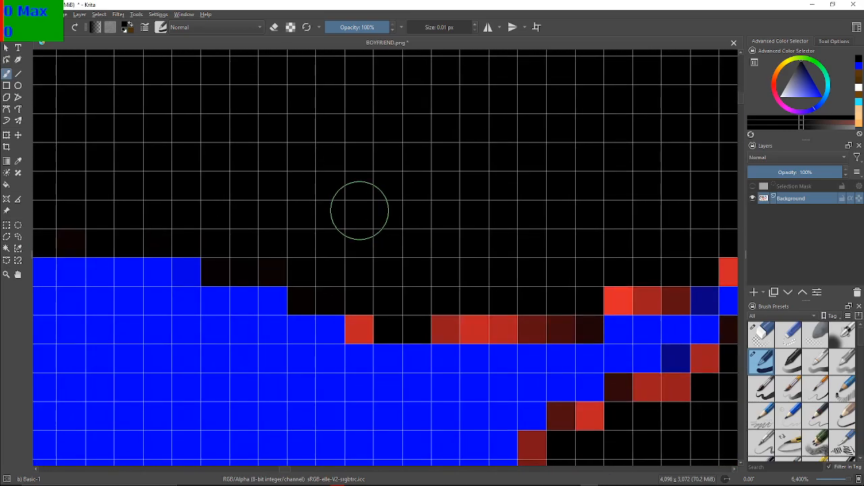
pyautogui.moveTo(376, 320)
pyautogui.mouseDown()
pyautogui.moveTo(436, 314)
pyautogui.moveTo(464, 329)
pyautogui.moveTo(571, 317)
pyautogui.moveTo(561, 308)
pyautogui.moveTo(590, 281)
pyautogui.moveTo(670, 283)
pyautogui.mouseUp()
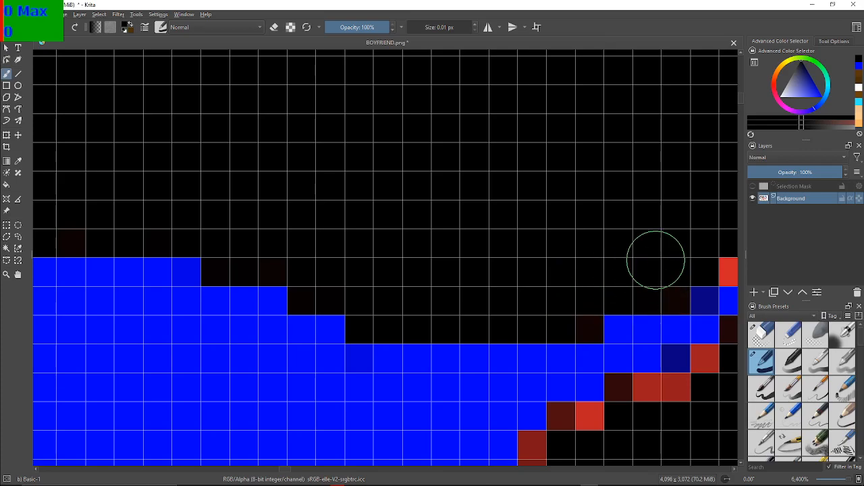
pyautogui.moveTo(681, 235)
pyautogui.mouseDown()
pyautogui.moveTo(178, 194)
pyautogui.moveTo(260, 175)
pyautogui.mouseUp()
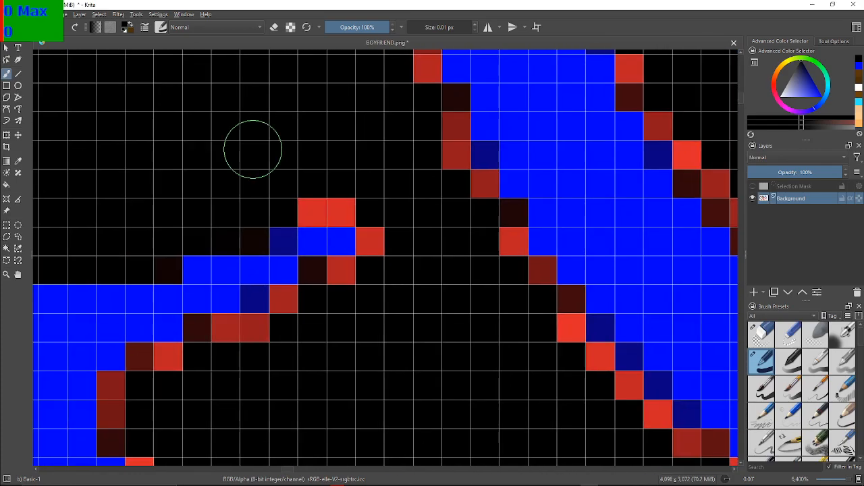
# Paint the red pixels black around the blue spur's tip and underside, and along the concave blue edge below it
pyautogui.moveTo(318, 208)
pyautogui.mouseDown()
pyautogui.moveTo(315, 189)
pyautogui.moveTo(331, 195)
pyautogui.moveTo(313, 192)
pyautogui.mouseUp()
pyautogui.moveTo(399, 234)
pyautogui.mouseDown()
pyautogui.moveTo(341, 275)
pyautogui.moveTo(314, 278)
pyautogui.moveTo(244, 205)
pyautogui.mouseUp()
pyautogui.moveTo(284, 307)
pyautogui.mouseDown()
pyautogui.moveTo(249, 342)
pyautogui.moveTo(247, 325)
pyautogui.moveTo(212, 320)
pyautogui.moveTo(202, 332)
pyautogui.moveTo(371, 155)
pyautogui.mouseUp()
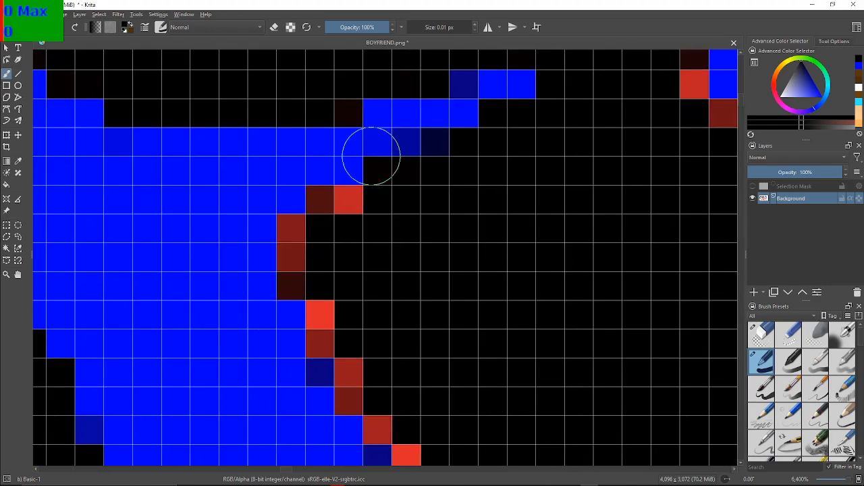
pyautogui.moveTo(336, 208)
pyautogui.mouseDown()
pyautogui.moveTo(286, 245)
pyautogui.moveTo(329, 324)
pyautogui.moveTo(320, 322)
pyautogui.moveTo(360, 364)
pyautogui.moveTo(357, 394)
pyautogui.moveTo(352, 343)
pyautogui.mouseUp()
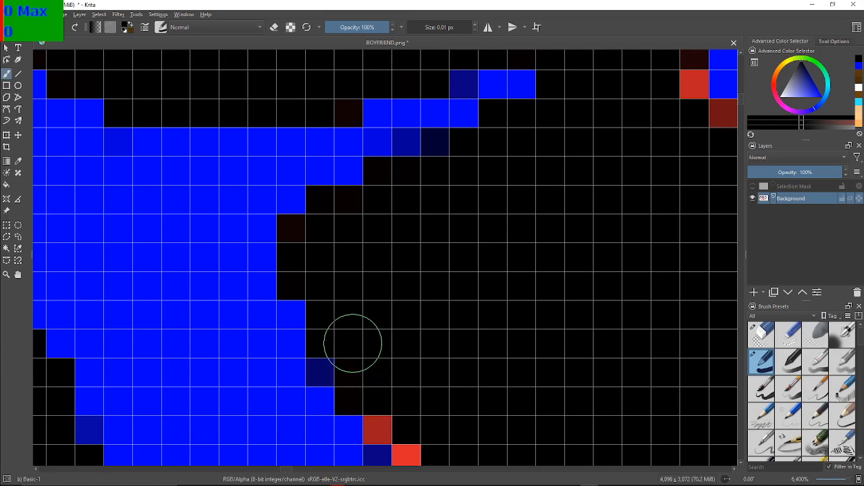
# Blacken the red diagonal steps descending right below the concave edge and the short red row at their foot
pyautogui.moveTo(530, 445); pyautogui.dragTo(366, 188)
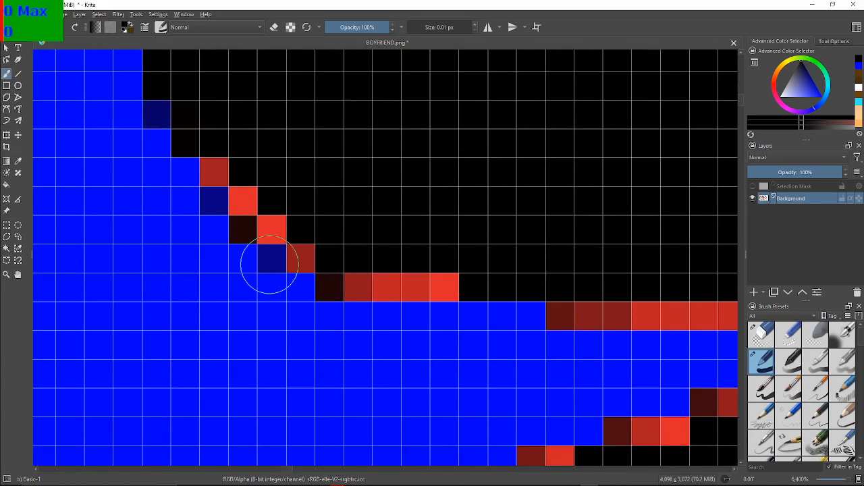
pyautogui.click(216, 173)
pyautogui.click(243, 201)
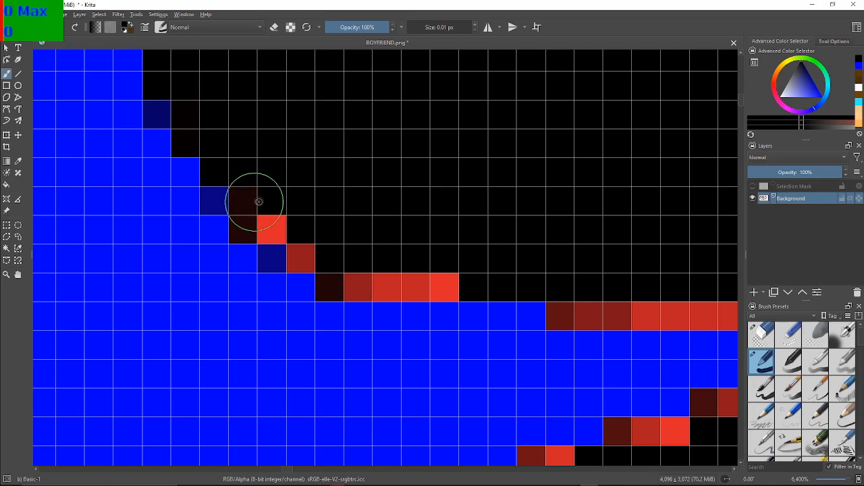
pyautogui.click(246, 226)
pyautogui.click(270, 226)
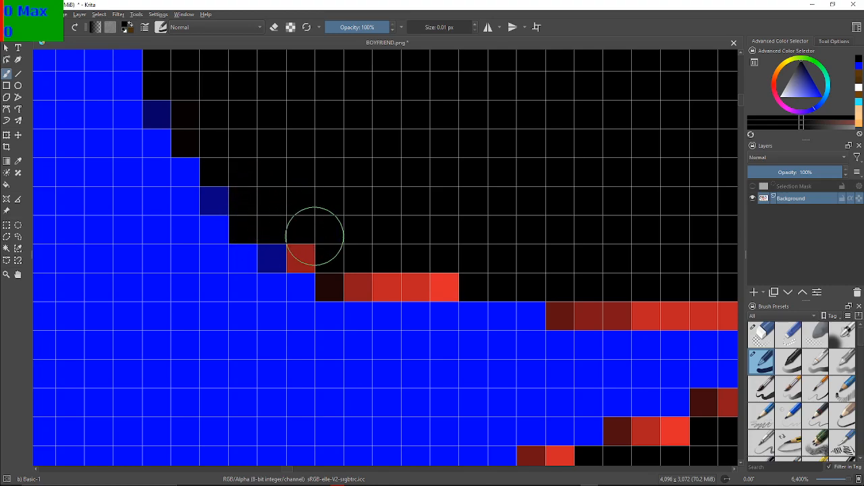
pyautogui.click(300, 255)
pyautogui.click(347, 277)
pyautogui.click(376, 278)
pyautogui.click(398, 270)
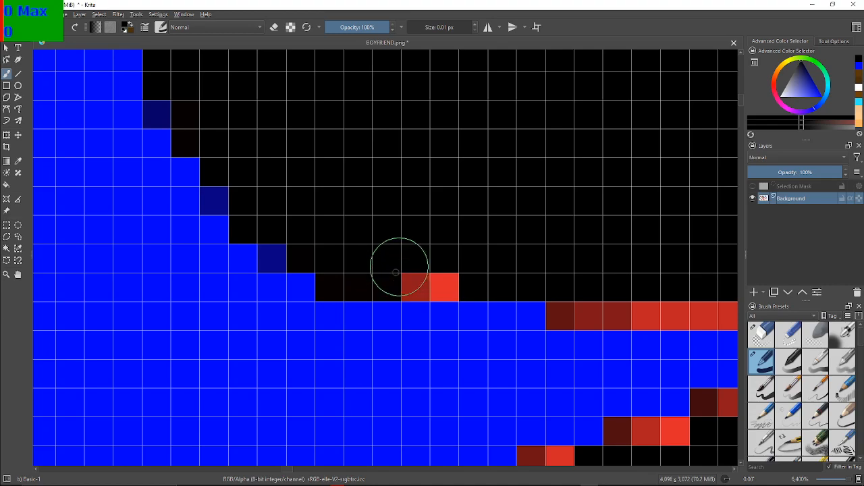
pyautogui.click(438, 271)
pyautogui.click(439, 273)
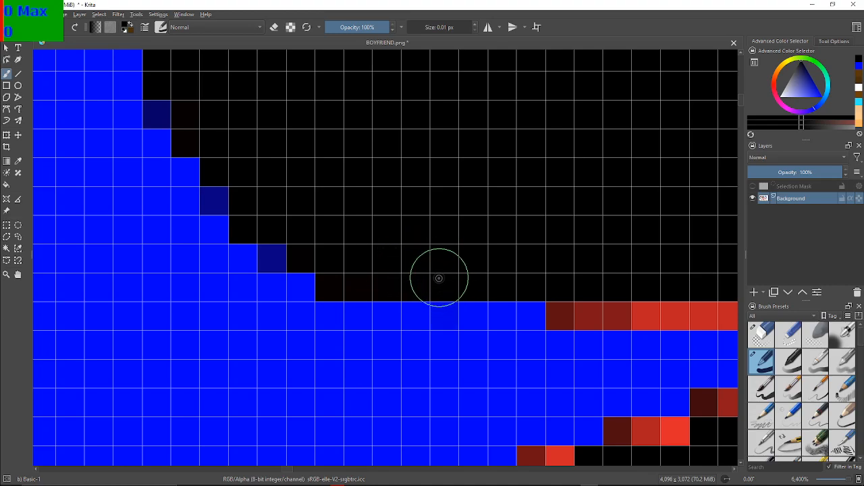
# Paint the eight-pixel red row above the pointed blue wedge black, plus the maroon pixels at its tip and the first red steps underneath
pyautogui.moveTo(559, 200); pyautogui.dragTo(207, 113)
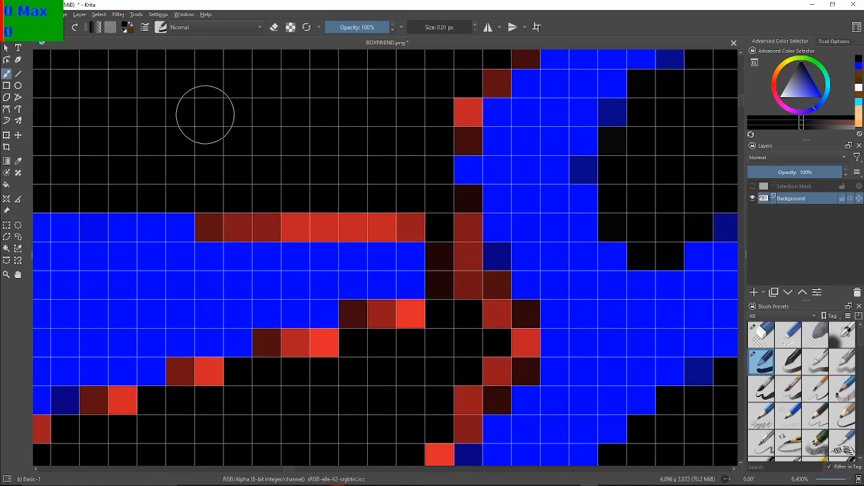
pyautogui.moveTo(249, 234)
pyautogui.mouseDown()
pyautogui.moveTo(216, 224)
pyautogui.moveTo(312, 229)
pyautogui.moveTo(413, 205)
pyautogui.moveTo(455, 261)
pyautogui.moveTo(451, 292)
pyautogui.moveTo(424, 331)
pyautogui.moveTo(404, 317)
pyautogui.moveTo(373, 326)
pyautogui.moveTo(357, 317)
pyautogui.moveTo(327, 345)
pyautogui.moveTo(280, 344)
pyautogui.mouseUp()
pyautogui.moveTo(209, 368); pyautogui.dragTo(181, 363)
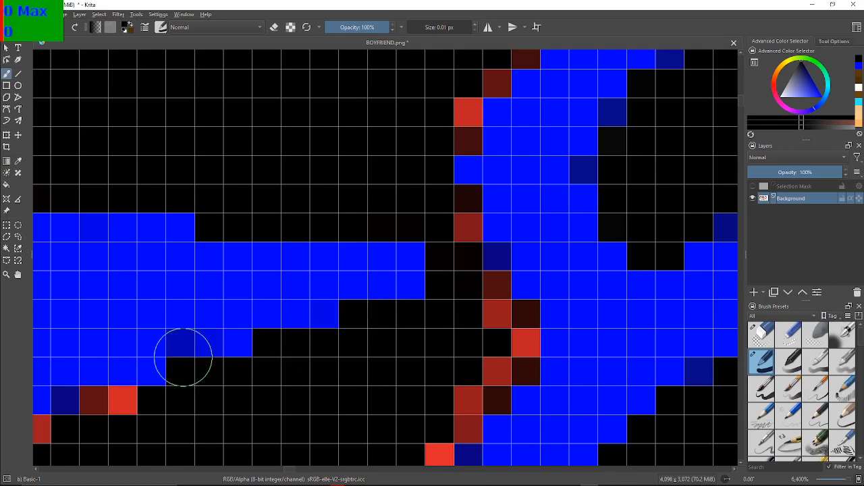
pyautogui.moveTo(230, 340); pyautogui.dragTo(405, 279)
pyautogui.moveTo(466, 238); pyautogui.dragTo(537, 205)
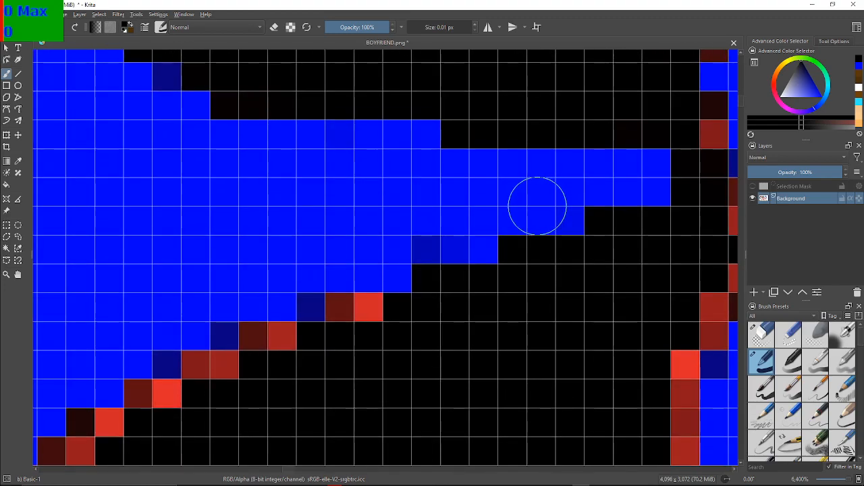
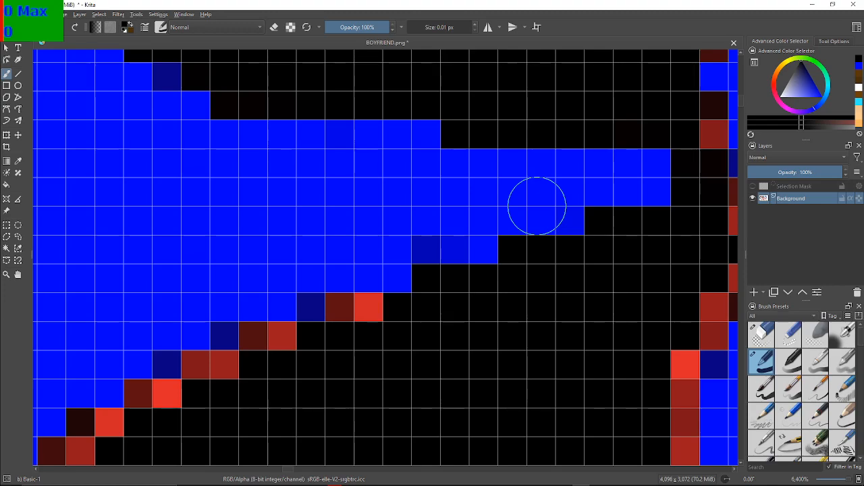
# Blacken the red and maroon diagonal steps descending left along the underside of the pointed blue wedge
pyautogui.moveTo(376, 304); pyautogui.dragTo(344, 324)
pyautogui.moveTo(294, 343)
pyautogui.mouseDown()
pyautogui.moveTo(256, 332)
pyautogui.moveTo(229, 356)
pyautogui.moveTo(224, 376)
pyautogui.moveTo(195, 389)
pyautogui.moveTo(196, 367)
pyautogui.moveTo(181, 397)
pyautogui.moveTo(174, 389)
pyautogui.moveTo(151, 399)
pyautogui.mouseUp()
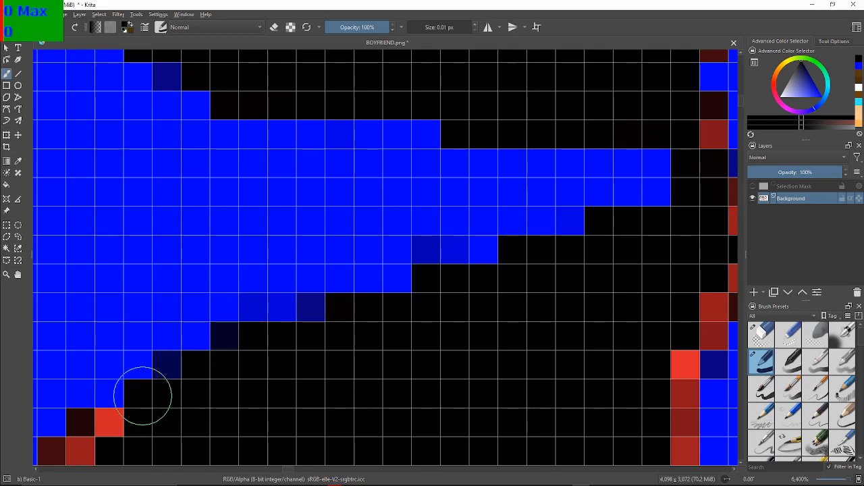
pyautogui.moveTo(142, 449); pyautogui.dragTo(344, 383)
pyautogui.moveTo(428, 343); pyautogui.dragTo(540, 262)
pyautogui.moveTo(449, 388); pyautogui.dragTo(474, 334)
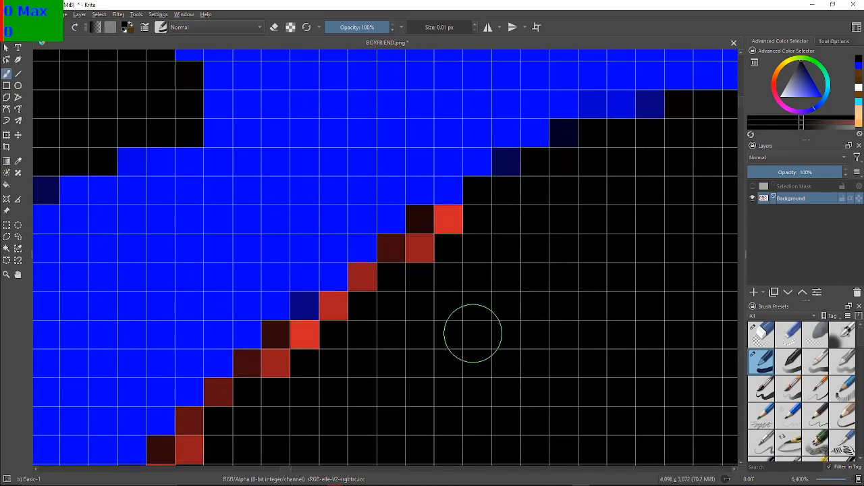
pyautogui.moveTo(401, 251)
pyautogui.mouseDown()
pyautogui.moveTo(448, 229)
pyautogui.moveTo(450, 235)
pyautogui.moveTo(395, 261)
pyautogui.moveTo(426, 224)
pyautogui.moveTo(352, 305)
pyautogui.moveTo(306, 340)
pyautogui.moveTo(285, 340)
pyautogui.moveTo(282, 364)
pyautogui.moveTo(262, 374)
pyautogui.moveTo(251, 368)
pyautogui.moveTo(226, 375)
pyautogui.mouseUp()
# Paint the remaining lower steps of that diagonal black, plus the vertical maroon column beneath them and the red pixels at its foot
pyautogui.moveTo(205, 250); pyautogui.dragTo(325, 114)
pyautogui.moveTo(358, 334); pyautogui.dragTo(355, 216)
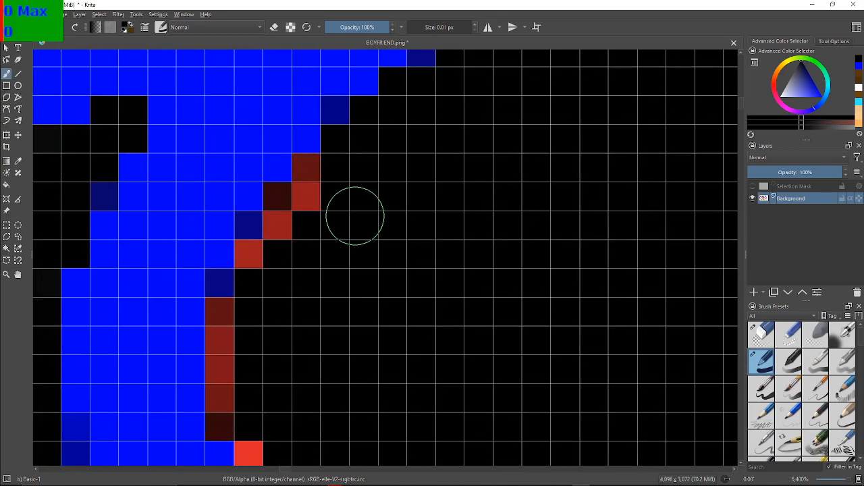
pyautogui.moveTo(280, 284); pyautogui.dragTo(254, 262)
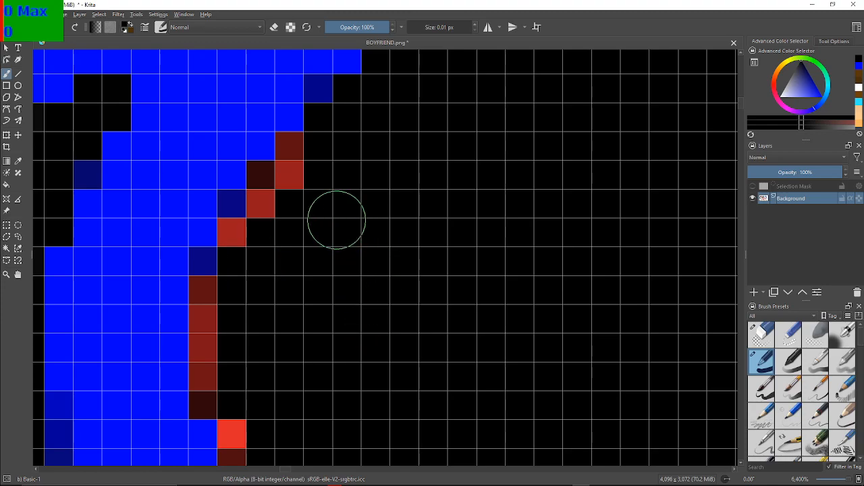
pyautogui.moveTo(297, 177)
pyautogui.mouseDown()
pyautogui.moveTo(299, 155)
pyautogui.moveTo(237, 234)
pyautogui.moveTo(235, 287)
pyautogui.moveTo(216, 304)
pyautogui.moveTo(210, 290)
pyautogui.moveTo(208, 396)
pyautogui.moveTo(232, 398)
pyautogui.moveTo(235, 446)
pyautogui.mouseUp()
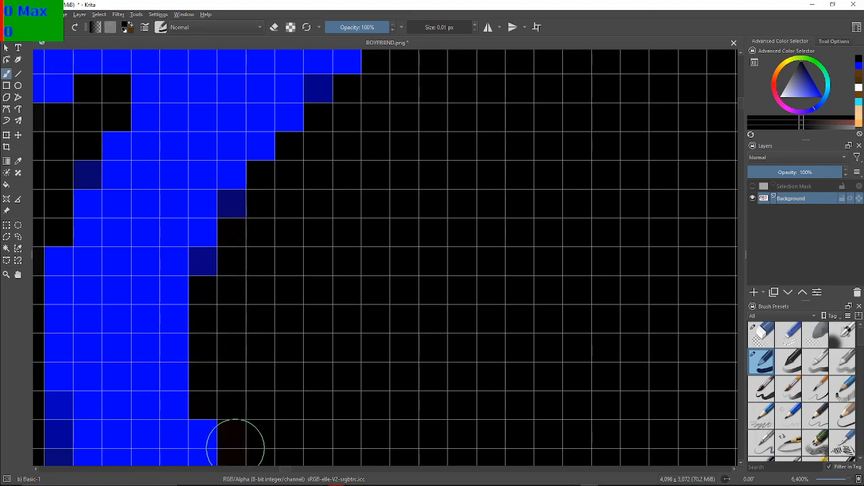
# Blacken the bright red diagonal steps descending right along the blue edge below the vertical column
pyautogui.moveTo(287, 360); pyautogui.dragTo(208, 86)
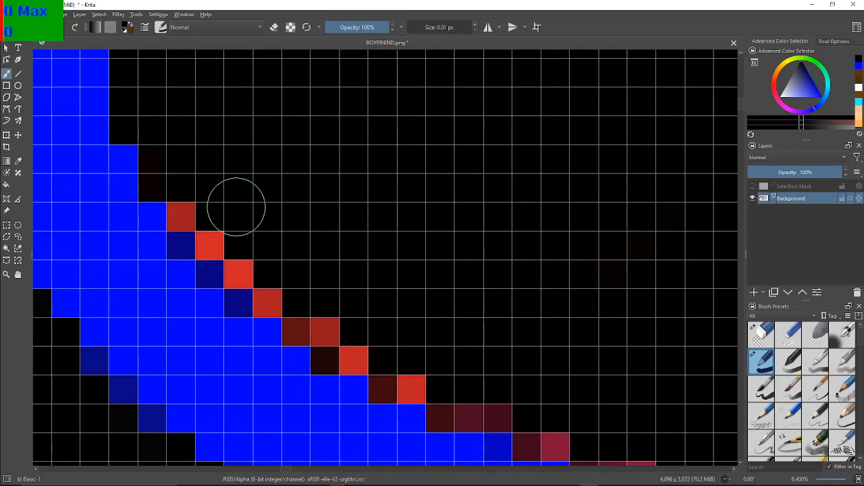
pyautogui.moveTo(195, 211)
pyautogui.mouseDown()
pyautogui.moveTo(241, 248)
pyautogui.moveTo(249, 276)
pyautogui.moveTo(294, 322)
pyautogui.moveTo(324, 323)
pyautogui.moveTo(340, 353)
pyautogui.mouseUp()
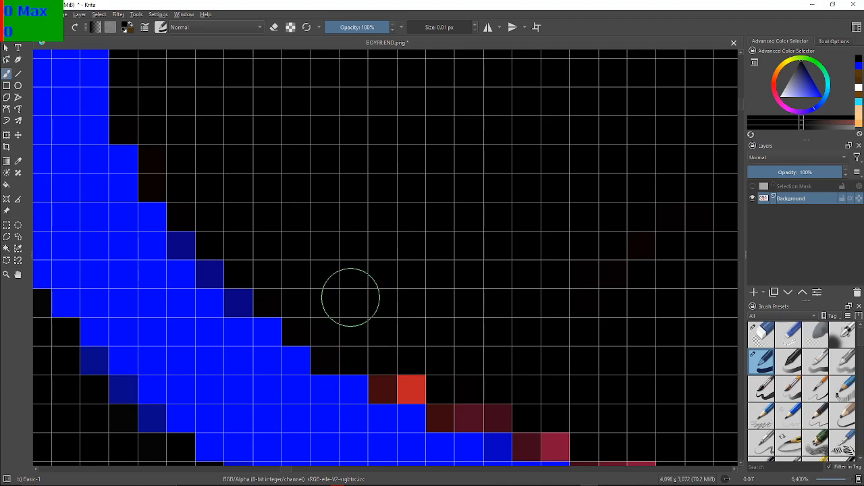
pyautogui.moveTo(388, 367)
pyautogui.mouseDown()
pyautogui.moveTo(411, 387)
pyautogui.moveTo(389, 385)
pyautogui.mouseUp()
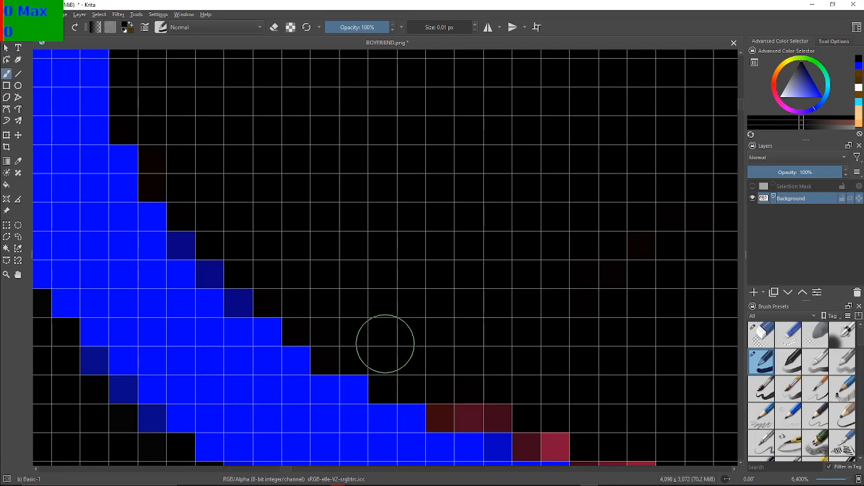
# Paint the short maroon runs black where the blue band's upper edge descends more gently to the right
pyautogui.moveTo(517, 358)
pyautogui.mouseDown()
pyautogui.moveTo(405, 208)
pyautogui.moveTo(357, 195)
pyautogui.mouseUp()
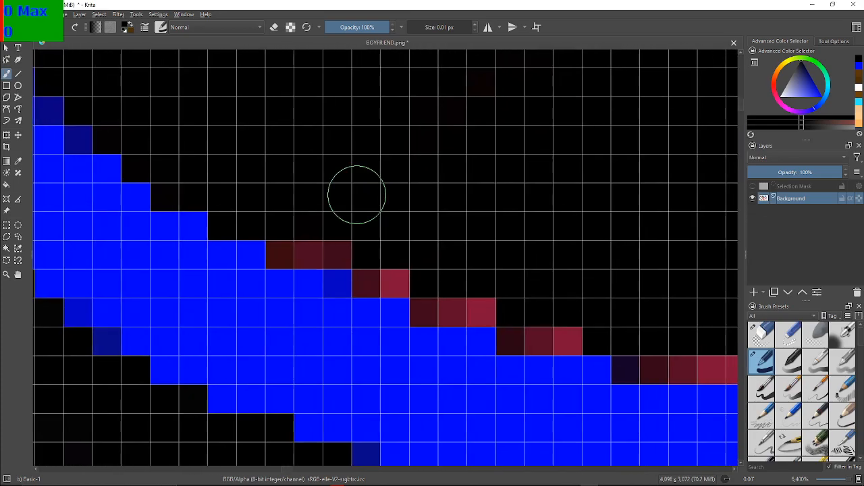
pyautogui.moveTo(278, 255)
pyautogui.mouseDown()
pyautogui.moveTo(339, 249)
pyautogui.moveTo(290, 253)
pyautogui.moveTo(357, 272)
pyautogui.moveTo(383, 266)
pyautogui.moveTo(435, 293)
pyautogui.moveTo(427, 290)
pyautogui.moveTo(449, 315)
pyautogui.moveTo(479, 311)
pyautogui.moveTo(461, 271)
pyautogui.mouseUp()
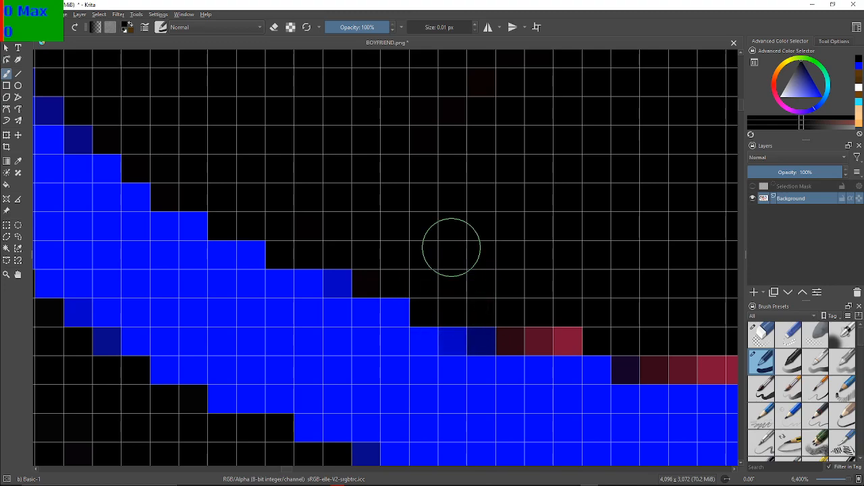
pyautogui.moveTo(545, 270)
pyautogui.mouseDown()
pyautogui.moveTo(460, 183)
pyautogui.moveTo(387, 168)
pyautogui.mouseUp()
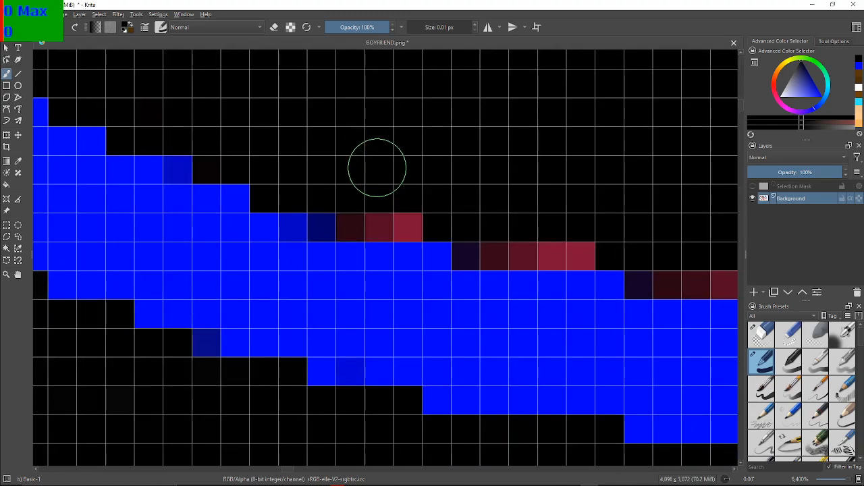
pyautogui.moveTo(337, 213)
pyautogui.mouseDown()
pyautogui.moveTo(414, 222)
pyautogui.moveTo(461, 239)
pyautogui.mouseUp()
pyautogui.moveTo(509, 256)
pyautogui.mouseDown()
pyautogui.moveTo(504, 250)
pyautogui.moveTo(583, 241)
pyautogui.mouseUp()
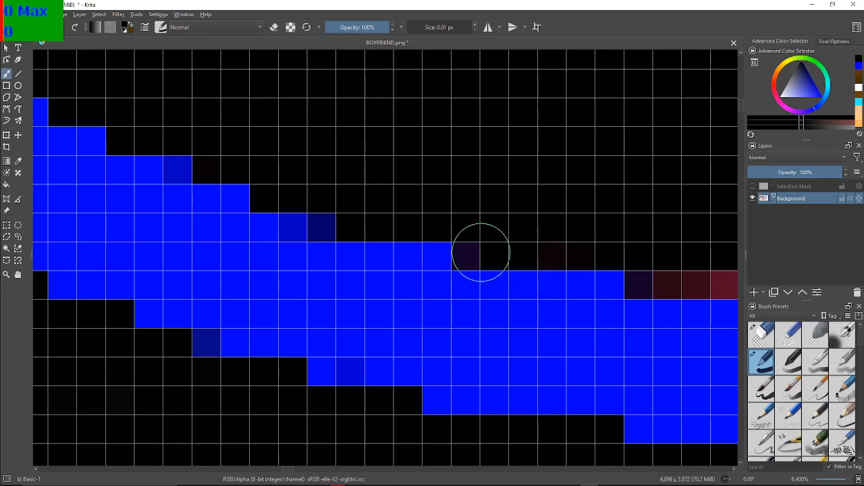
# Blacken the long maroon row along the flat lowest stretch of the blue band's upper edge
pyautogui.moveTo(571, 243)
pyautogui.mouseDown()
pyautogui.moveTo(201, 168)
pyautogui.moveTo(191, 173)
pyautogui.mouseUp()
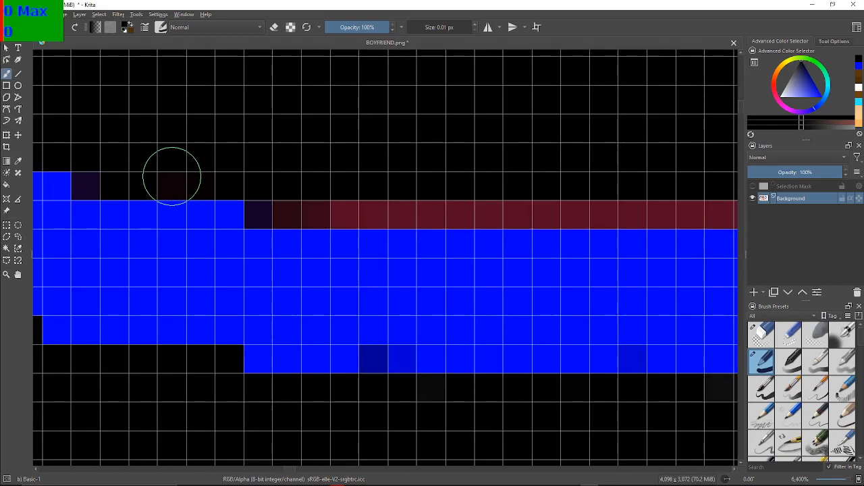
pyautogui.moveTo(279, 200)
pyautogui.mouseDown()
pyautogui.moveTo(695, 212)
pyautogui.moveTo(706, 205)
pyautogui.moveTo(702, 185)
pyautogui.moveTo(242, 168)
pyautogui.mouseUp()
pyautogui.moveTo(475, 145); pyautogui.dragTo(473, 198)
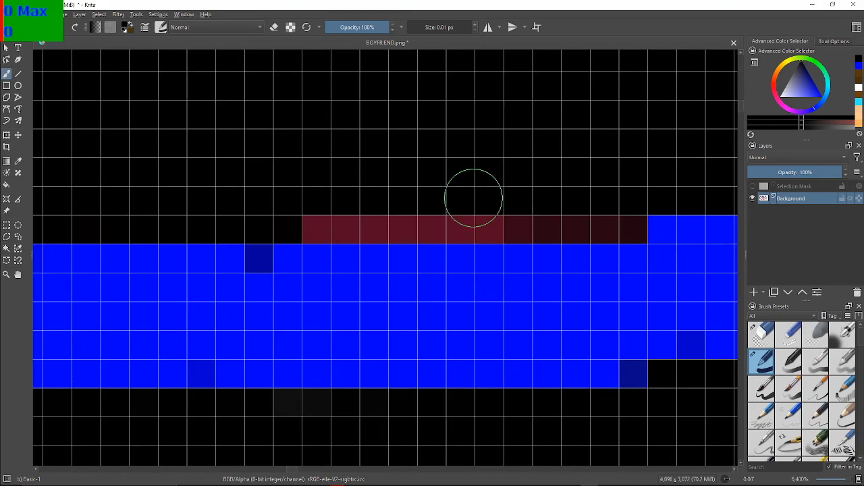
pyautogui.moveTo(312, 193)
pyautogui.mouseDown()
pyautogui.moveTo(328, 218)
pyautogui.moveTo(554, 207)
pyautogui.moveTo(609, 228)
pyautogui.moveTo(583, 223)
pyautogui.moveTo(590, 208)
pyautogui.moveTo(419, 253)
pyautogui.mouseUp()
# Paint the first maroon run black where the blue band's upper edge starts rising to the right
pyautogui.moveTo(691, 239); pyautogui.dragTo(363, 214)
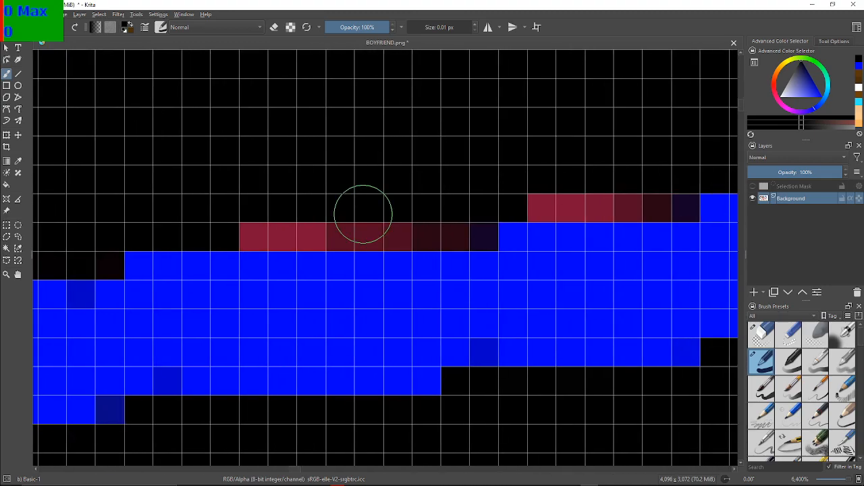
pyautogui.moveTo(225, 205)
pyautogui.mouseDown()
pyautogui.moveTo(262, 226)
pyautogui.moveTo(328, 205)
pyautogui.moveTo(366, 228)
pyautogui.moveTo(394, 214)
pyautogui.moveTo(434, 238)
pyautogui.moveTo(455, 216)
pyautogui.moveTo(408, 163)
pyautogui.mouseUp()
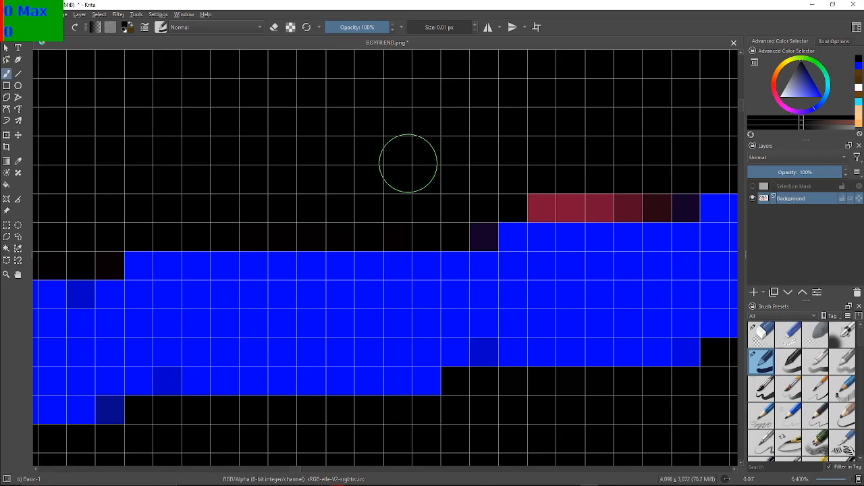
pyautogui.moveTo(491, 163); pyautogui.dragTo(182, 211)
pyautogui.moveTo(292, 167)
pyautogui.mouseDown()
pyautogui.moveTo(296, 178)
pyautogui.moveTo(303, 157)
pyautogui.mouseUp()
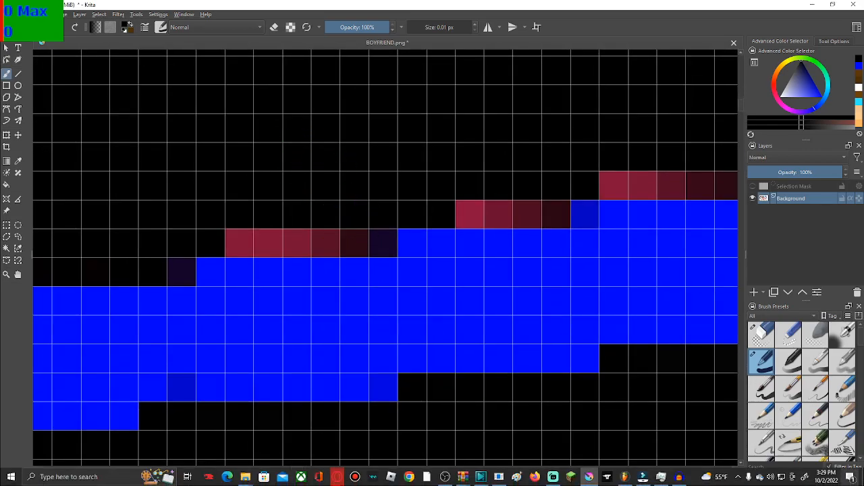
pyautogui.click(825, 476)
pyautogui.scroll(2, 740, 328)
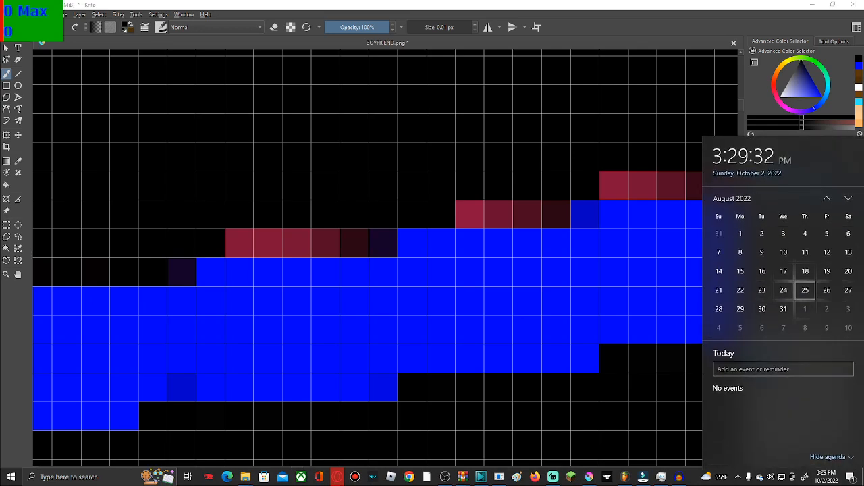
pyautogui.click(627, 352)
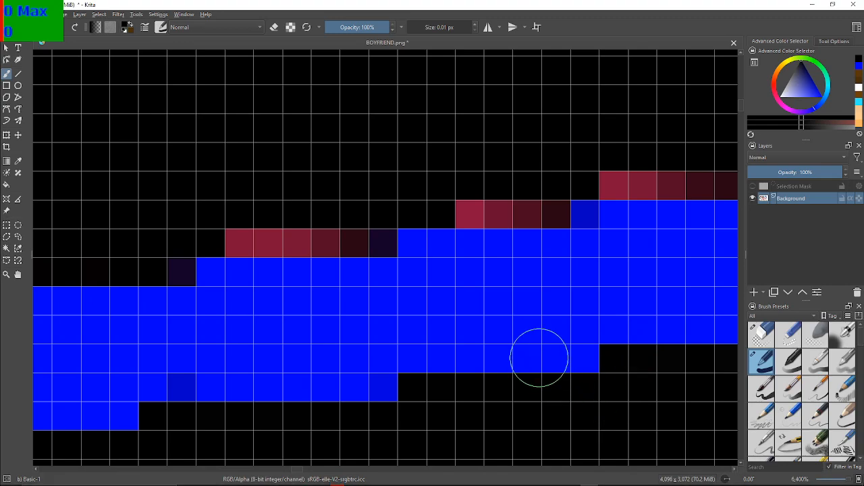
# Blacken the next four maroon runs, alternately six and four pixels long, on the rising upper edge of the blue band
pyautogui.moveTo(548, 360); pyautogui.dragTo(575, 354)
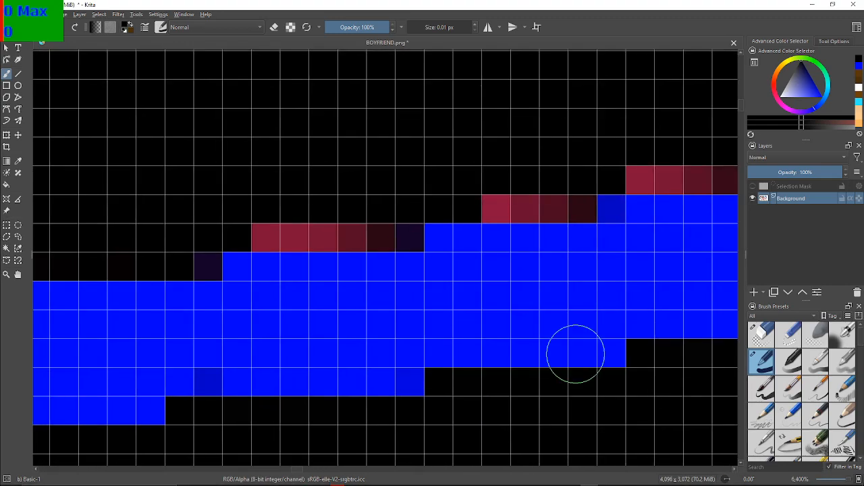
pyautogui.moveTo(253, 218)
pyautogui.mouseDown()
pyautogui.moveTo(260, 229)
pyautogui.moveTo(376, 225)
pyautogui.moveTo(477, 169)
pyautogui.moveTo(495, 193)
pyautogui.moveTo(523, 186)
pyautogui.moveTo(570, 198)
pyautogui.mouseUp()
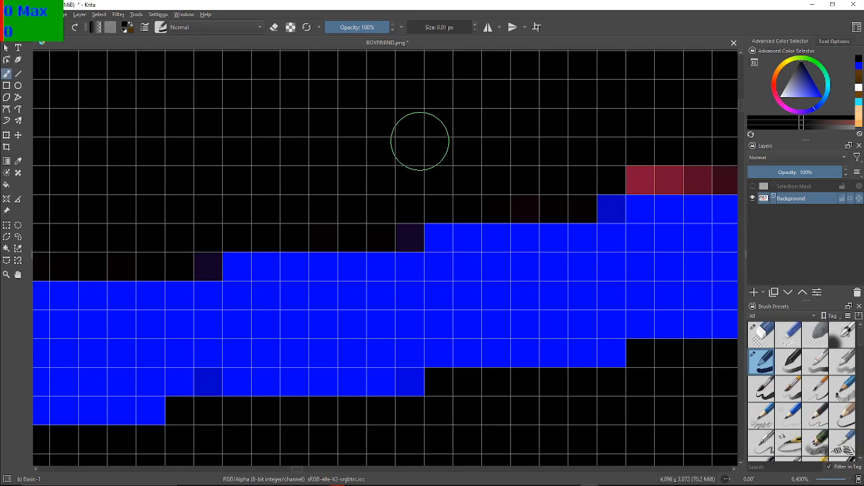
pyautogui.moveTo(719, 175); pyautogui.dragTo(212, 276)
pyautogui.scroll(-1, 212, 276)
pyautogui.scroll(1, 214, 241)
pyautogui.moveTo(214, 242)
pyautogui.mouseDown()
pyautogui.moveTo(285, 235)
pyautogui.moveTo(333, 160)
pyautogui.mouseUp()
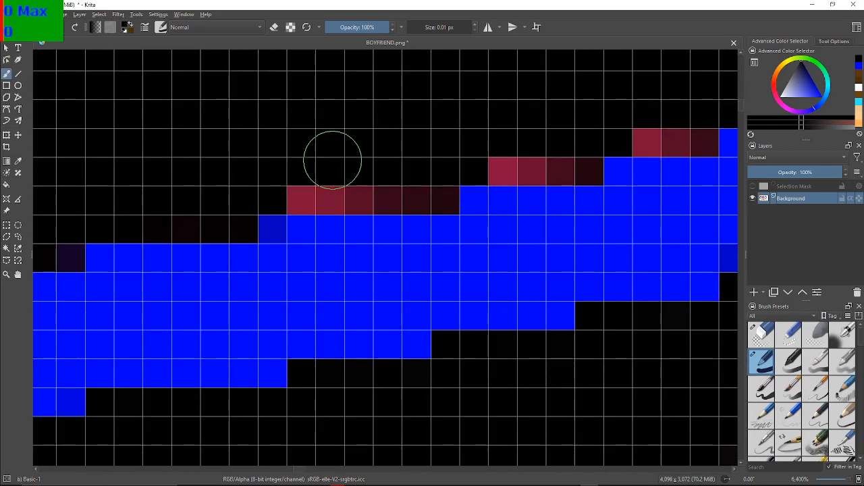
pyautogui.moveTo(301, 197)
pyautogui.mouseDown()
pyautogui.moveTo(320, 189)
pyautogui.moveTo(456, 197)
pyautogui.mouseUp()
pyautogui.click(309, 197)
# Paint the four three-pixel maroon runs farther up the slope black, together with the first two-pixel run after them
pyautogui.moveTo(496, 149)
pyautogui.mouseDown()
pyautogui.moveTo(577, 168)
pyautogui.moveTo(562, 144)
pyautogui.moveTo(316, 219)
pyautogui.moveTo(257, 220)
pyautogui.mouseUp()
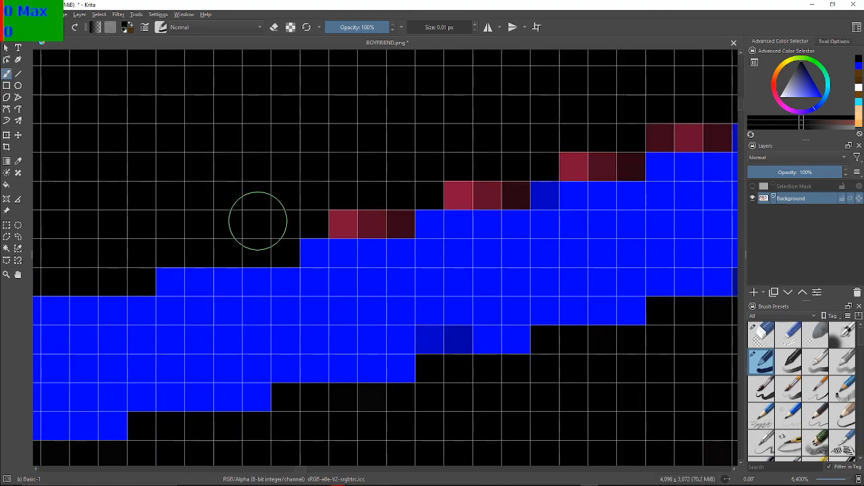
pyautogui.moveTo(347, 178)
pyautogui.mouseDown()
pyautogui.moveTo(331, 214)
pyautogui.moveTo(385, 218)
pyautogui.moveTo(452, 187)
pyautogui.moveTo(506, 189)
pyautogui.mouseUp()
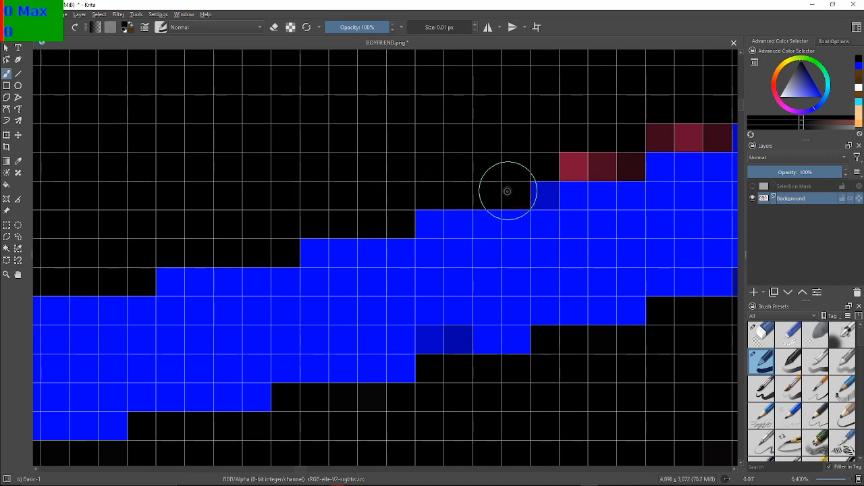
pyautogui.moveTo(593, 94); pyautogui.dragTo(362, 138)
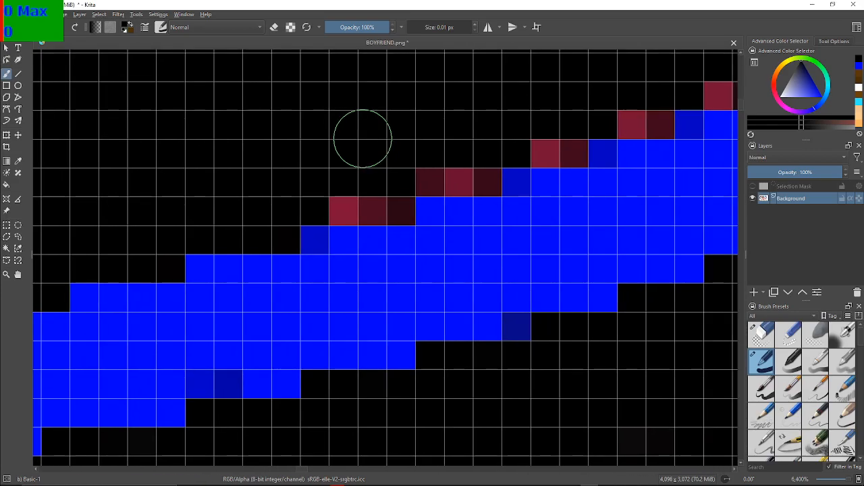
pyautogui.moveTo(341, 208)
pyautogui.mouseDown()
pyautogui.moveTo(347, 201)
pyautogui.moveTo(387, 209)
pyautogui.mouseUp()
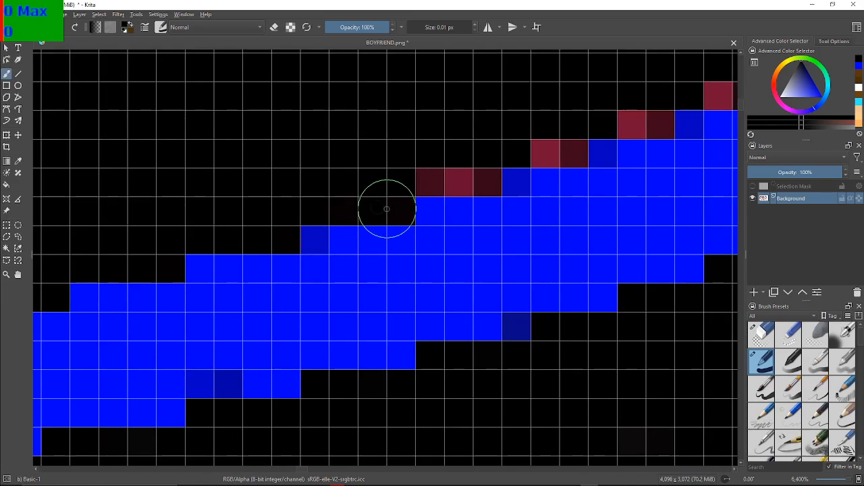
pyautogui.moveTo(434, 178); pyautogui.dragTo(478, 172)
pyautogui.moveTo(503, 156); pyautogui.dragTo(566, 150)
# Blacken the series of two-pixel maroon runs continuing up the rising blue edge
pyautogui.moveTo(585, 121)
pyautogui.mouseDown()
pyautogui.moveTo(380, 164)
pyautogui.moveTo(350, 196)
pyautogui.mouseUp()
pyautogui.scroll(-1, 373, 182)
pyautogui.scroll(1, 373, 182)
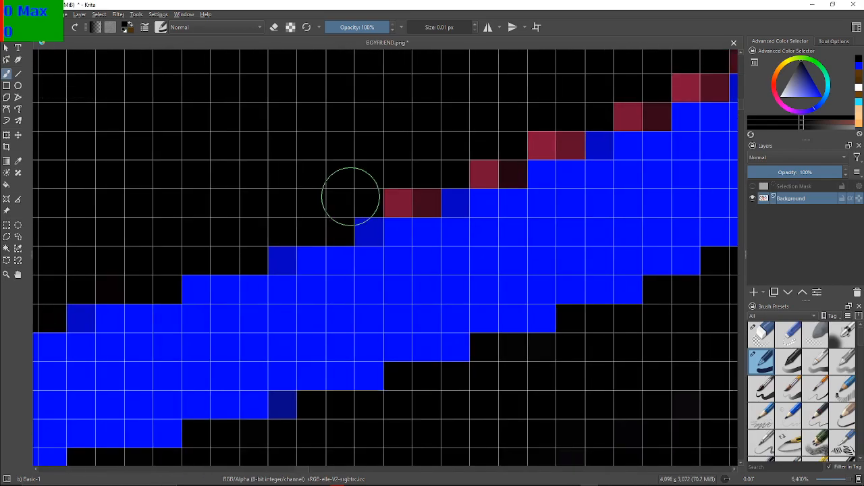
pyautogui.moveTo(404, 200)
pyautogui.mouseDown()
pyautogui.moveTo(399, 196)
pyautogui.moveTo(425, 195)
pyautogui.moveTo(480, 162)
pyautogui.moveTo(508, 169)
pyautogui.moveTo(559, 139)
pyautogui.mouseUp()
pyautogui.moveTo(636, 57)
pyautogui.mouseDown()
pyautogui.moveTo(488, 133)
pyautogui.moveTo(407, 154)
pyautogui.mouseUp()
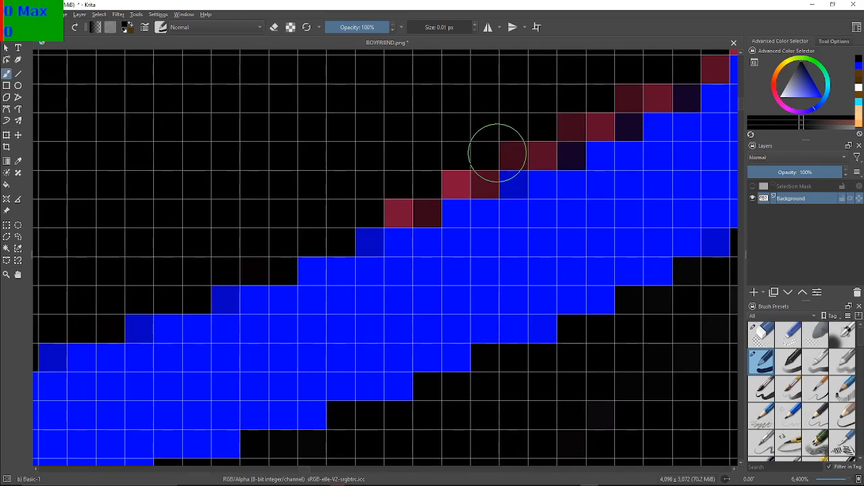
pyautogui.moveTo(358, 204)
pyautogui.mouseDown()
pyautogui.moveTo(391, 201)
pyautogui.moveTo(419, 212)
pyautogui.moveTo(451, 176)
pyautogui.moveTo(482, 178)
pyautogui.moveTo(510, 151)
pyautogui.moveTo(539, 137)
pyautogui.mouseUp()
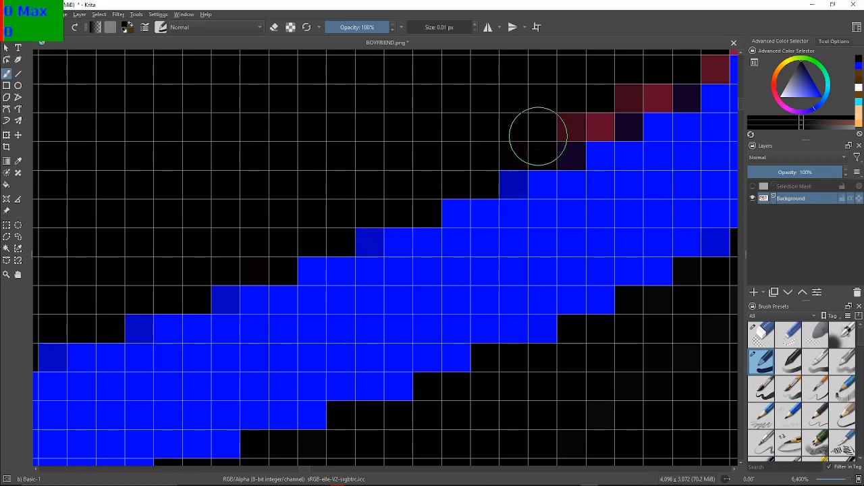
pyautogui.moveTo(585, 113); pyautogui.dragTo(581, 98)
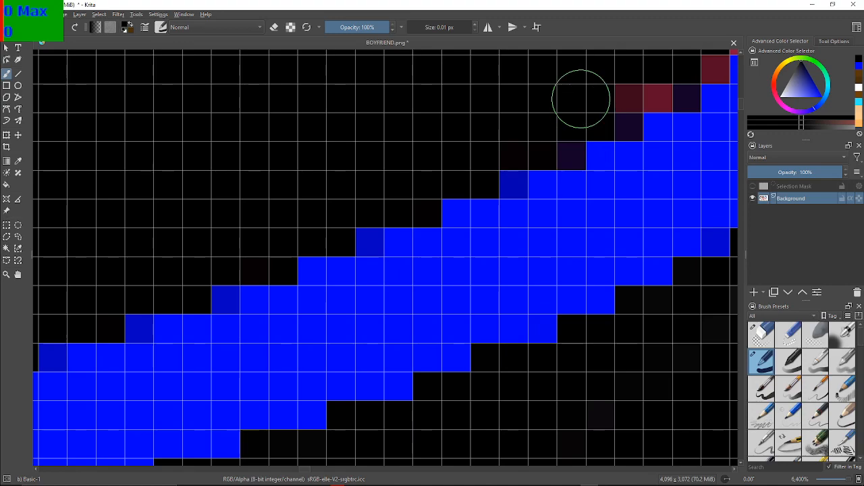
# Paint the maroon pixels black on the uneven steps where the blue edge begins to climb more steeply
pyautogui.moveTo(707, 104); pyautogui.dragTo(596, 197)
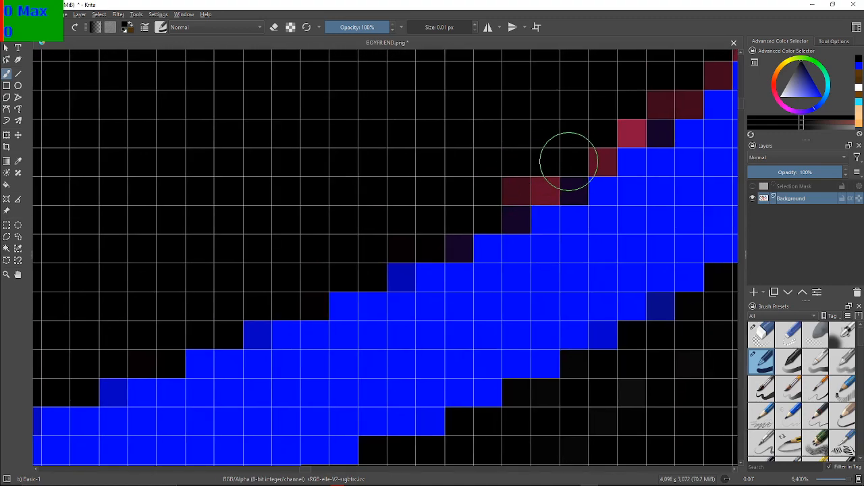
pyautogui.moveTo(569, 162); pyautogui.dragTo(475, 173)
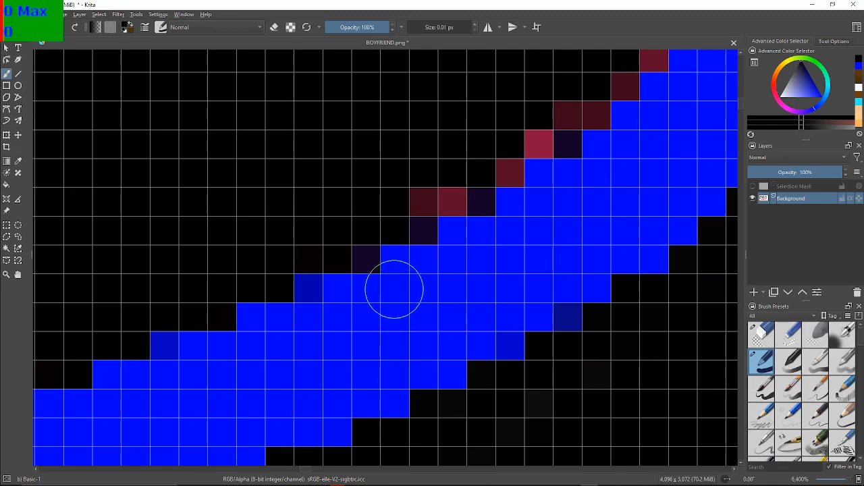
pyautogui.moveTo(411, 189)
pyautogui.mouseDown()
pyautogui.moveTo(430, 196)
pyautogui.moveTo(531, 136)
pyautogui.moveTo(534, 144)
pyautogui.mouseUp()
pyautogui.moveTo(574, 115); pyautogui.dragTo(598, 99)
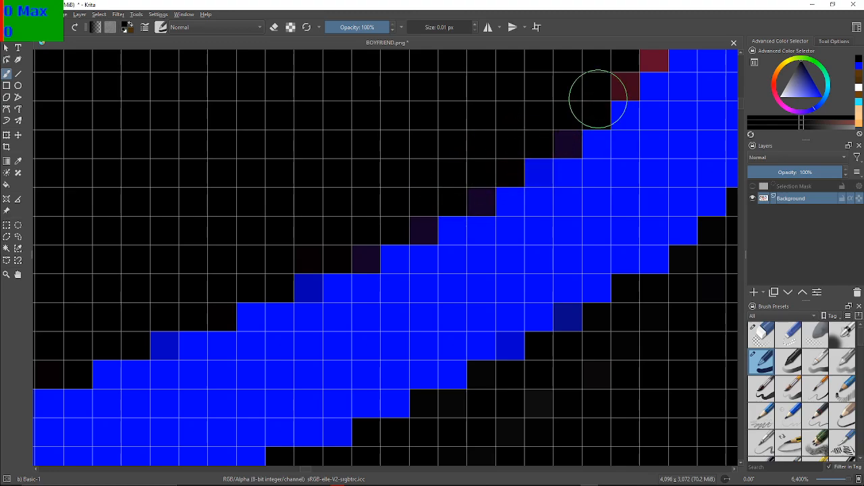
# Blacken the single-pixel maroon steps along the steep diagonal part of the blue edge
pyautogui.moveTo(547, 87); pyautogui.dragTo(399, 189)
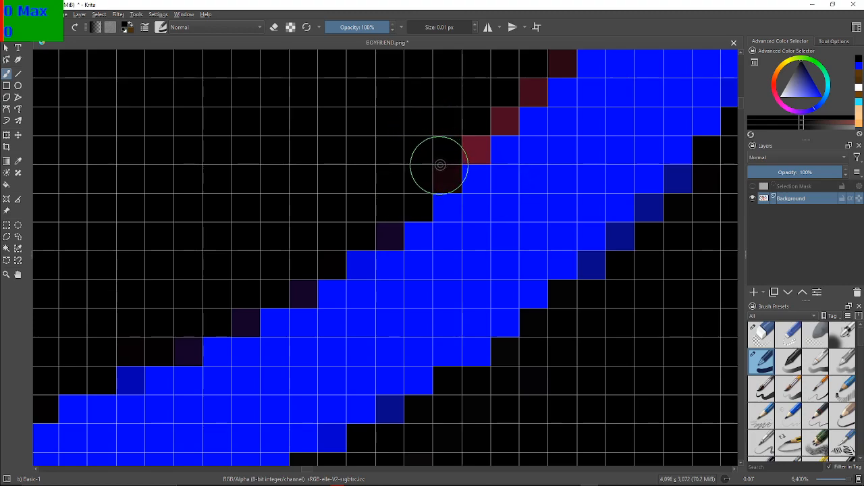
pyautogui.moveTo(458, 145)
pyautogui.mouseDown()
pyautogui.moveTo(504, 115)
pyautogui.moveTo(549, 59)
pyautogui.moveTo(486, 121)
pyautogui.mouseUp()
pyautogui.moveTo(622, 64); pyautogui.dragTo(558, 195)
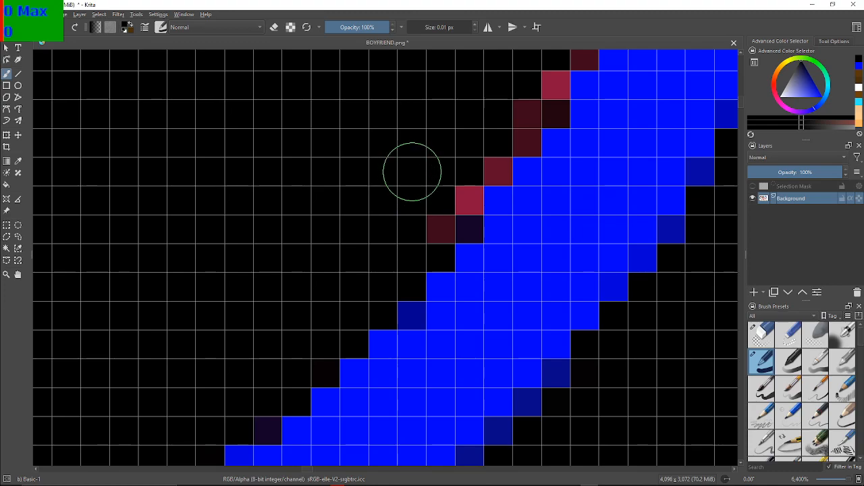
# Paint the maroon and red stair-step pixels black along the inner side of the rising blue diagonal
pyautogui.click(422, 225)
pyautogui.click(454, 195)
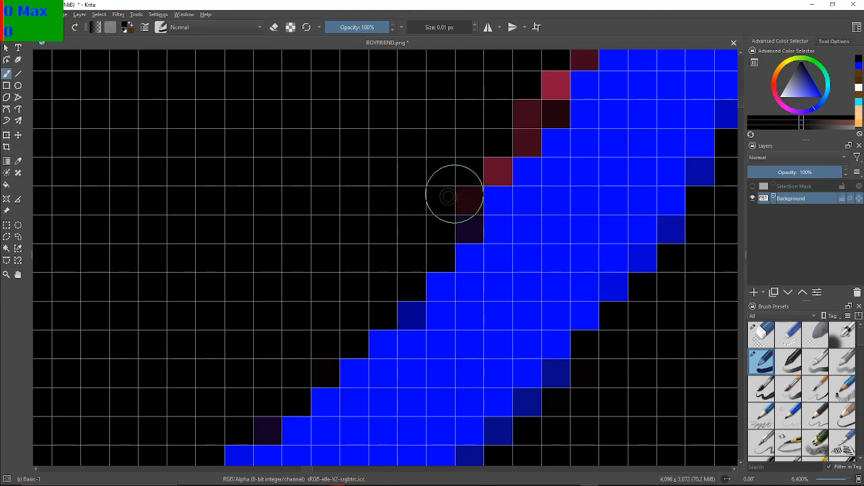
pyautogui.click(486, 160)
pyautogui.moveTo(519, 116); pyautogui.dragTo(520, 129)
pyautogui.click(542, 112)
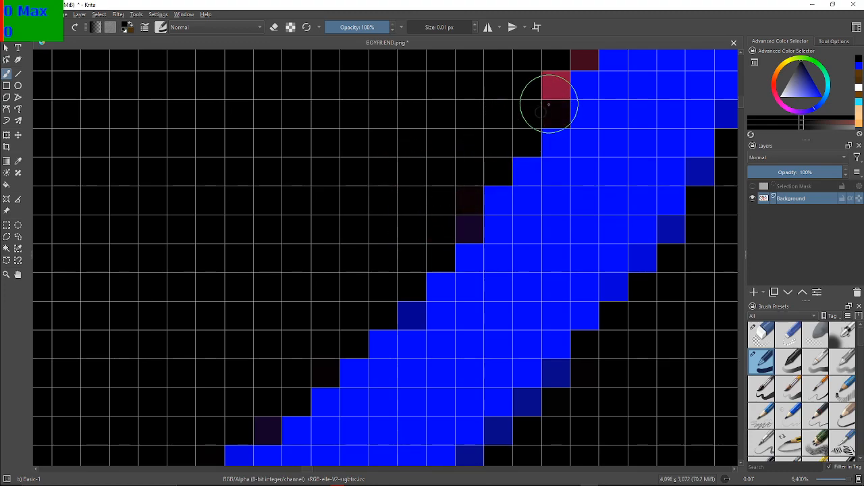
pyautogui.click(553, 93)
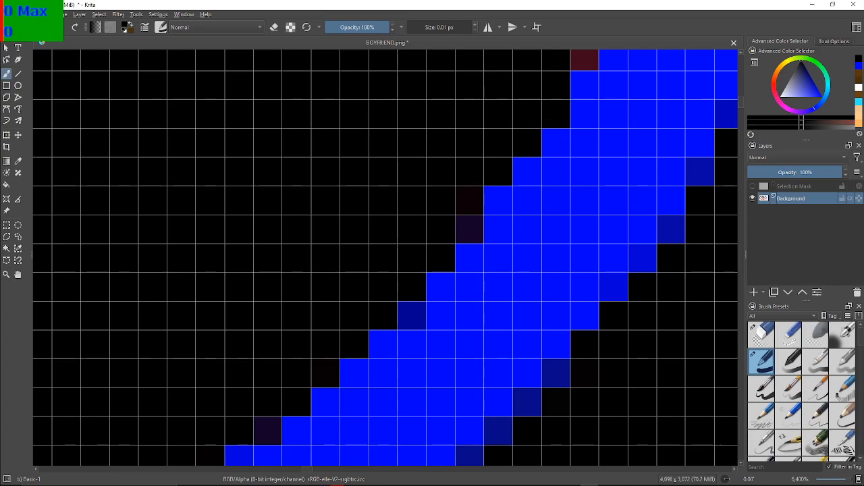
# Blacken the single and two-pixel maroon steps farther up, where the blue edge steepens towards vertical
pyautogui.moveTo(642, 59); pyautogui.dragTo(505, 266)
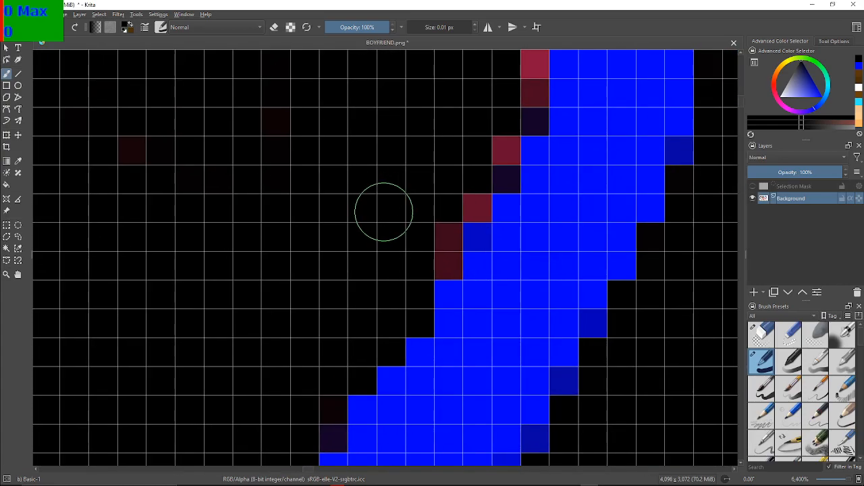
pyautogui.click(436, 243)
pyautogui.click(443, 259)
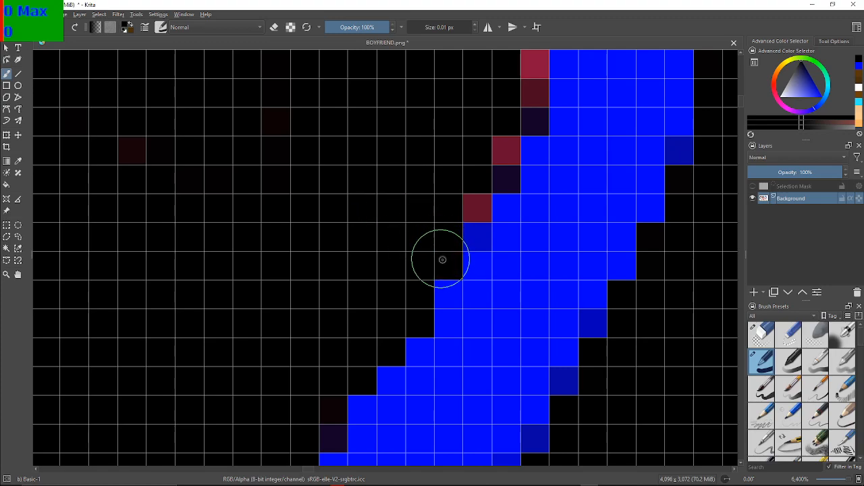
pyautogui.click(468, 198)
pyautogui.click(496, 152)
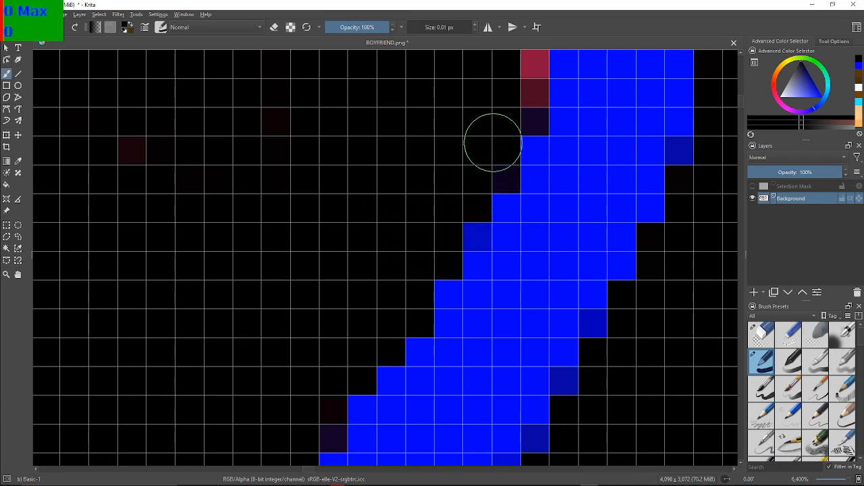
pyautogui.click(530, 71)
pyautogui.click(524, 91)
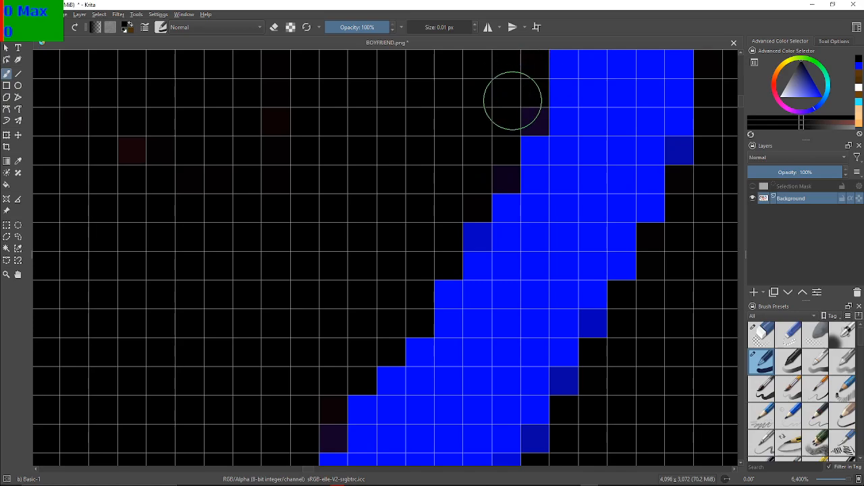
# Paint the vertical maroon run black where the blue edge stands upright, plus the fringe pixels where it bends back
pyautogui.moveTo(564, 92); pyautogui.dragTo(537, 201)
pyautogui.moveTo(559, 166)
pyautogui.mouseDown()
pyautogui.moveTo(466, 375)
pyautogui.moveTo(459, 282)
pyautogui.mouseUp()
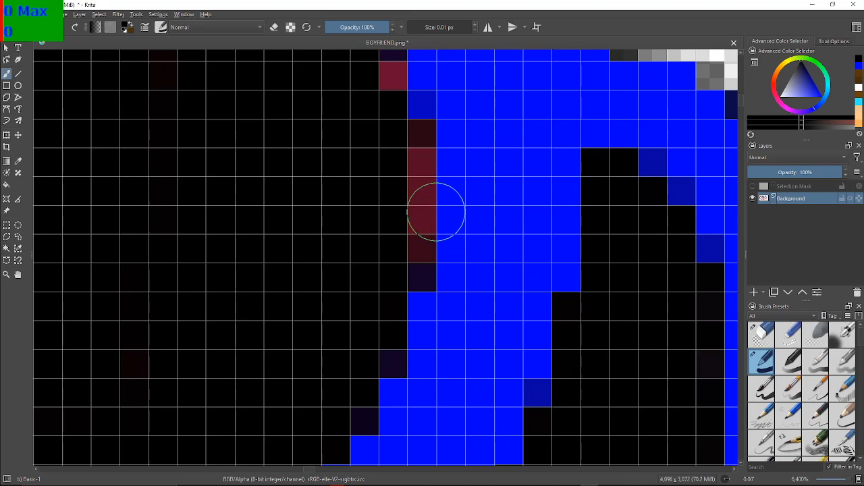
pyautogui.moveTo(407, 241)
pyautogui.mouseDown()
pyautogui.moveTo(417, 250)
pyautogui.moveTo(418, 152)
pyautogui.moveTo(410, 131)
pyautogui.moveTo(420, 292)
pyautogui.mouseUp()
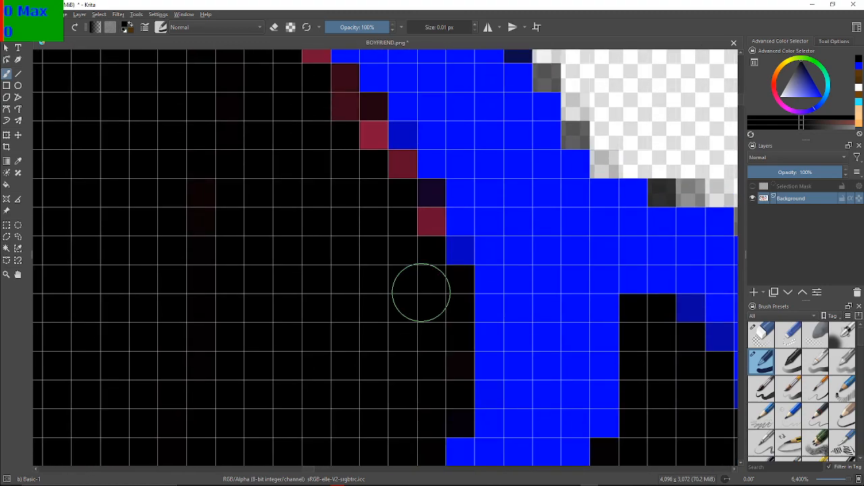
pyautogui.moveTo(415, 234)
pyautogui.mouseDown()
pyautogui.moveTo(384, 215)
pyautogui.moveTo(389, 167)
pyautogui.moveTo(359, 147)
pyautogui.moveTo(373, 139)
pyautogui.moveTo(376, 110)
pyautogui.moveTo(361, 126)
pyautogui.moveTo(335, 104)
pyautogui.moveTo(333, 119)
pyautogui.moveTo(340, 77)
pyautogui.moveTo(410, 285)
pyautogui.mouseUp()
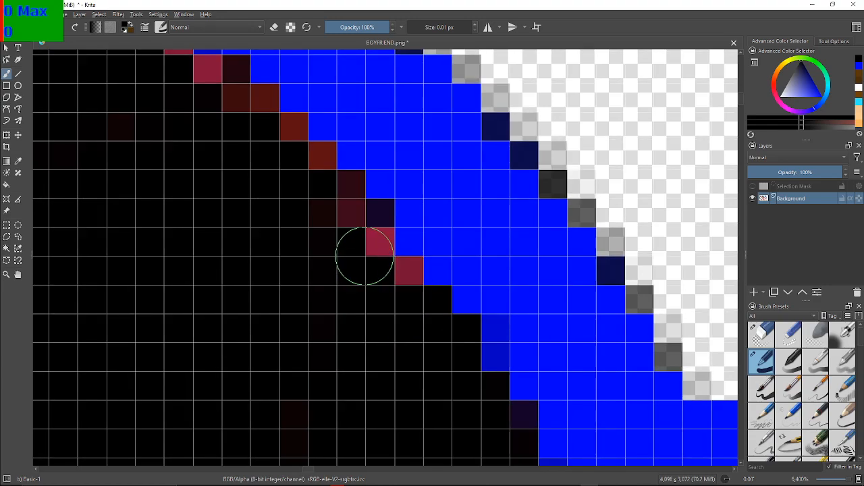
# Blacken the red and maroon fringe along the backward-leaning upper diagonal, including the long horizontal maroon run at its end
pyautogui.moveTo(383, 268)
pyautogui.mouseDown()
pyautogui.moveTo(339, 194)
pyautogui.moveTo(324, 214)
pyautogui.moveTo(317, 155)
pyautogui.moveTo(292, 162)
pyautogui.moveTo(291, 136)
pyautogui.moveTo(262, 150)
pyautogui.moveTo(260, 119)
pyautogui.mouseUp()
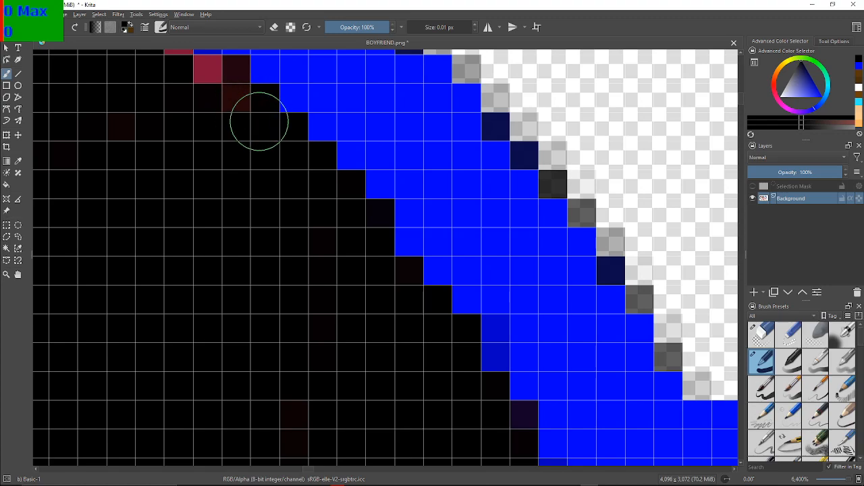
pyautogui.moveTo(224, 94)
pyautogui.mouseDown()
pyautogui.moveTo(224, 83)
pyautogui.moveTo(203, 79)
pyautogui.moveTo(339, 334)
pyautogui.moveTo(314, 292)
pyautogui.mouseUp()
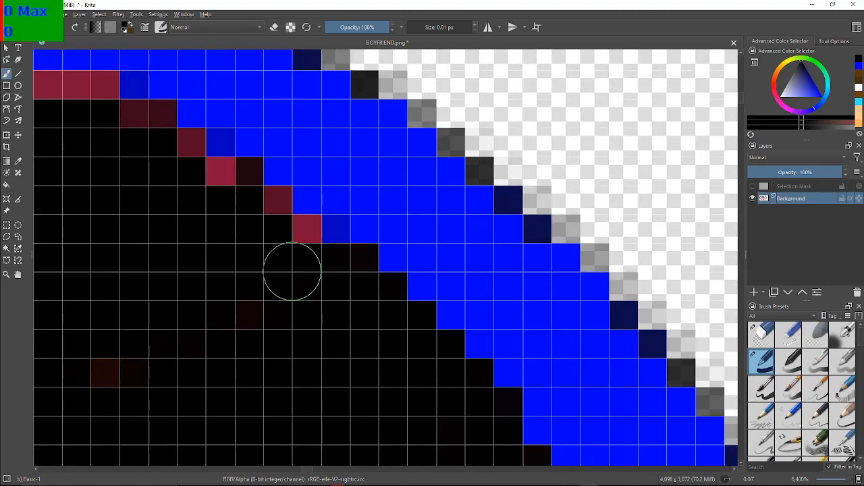
pyautogui.moveTo(117, 364); pyautogui.dragTo(117, 376)
pyautogui.moveTo(277, 260)
pyautogui.mouseDown()
pyautogui.moveTo(295, 252)
pyautogui.moveTo(266, 220)
pyautogui.moveTo(276, 211)
pyautogui.moveTo(176, 158)
pyautogui.moveTo(193, 149)
pyautogui.moveTo(151, 116)
pyautogui.moveTo(109, 106)
pyautogui.moveTo(104, 90)
pyautogui.moveTo(62, 90)
pyautogui.moveTo(355, 133)
pyautogui.moveTo(410, 151)
pyautogui.mouseUp()
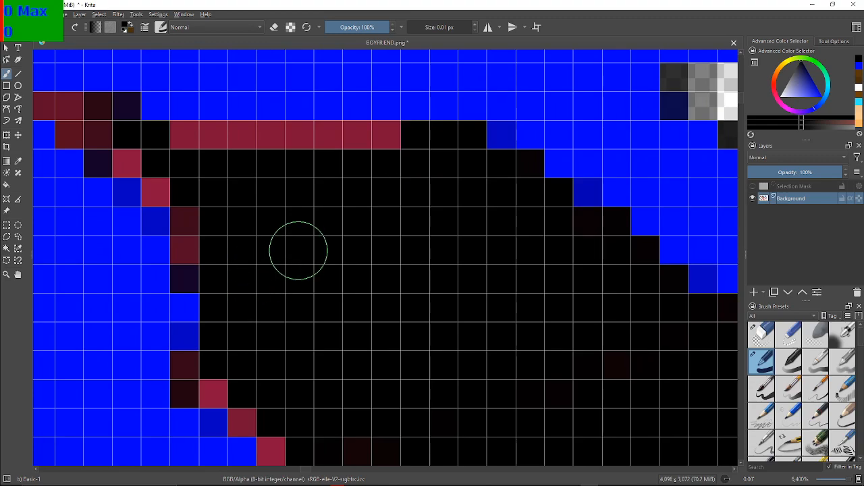
pyautogui.moveTo(402, 148)
pyautogui.mouseDown()
pyautogui.moveTo(353, 146)
pyautogui.moveTo(373, 138)
pyautogui.moveTo(183, 137)
pyautogui.moveTo(264, 188)
pyautogui.moveTo(382, 200)
pyautogui.moveTo(515, 324)
pyautogui.moveTo(321, 348)
pyautogui.moveTo(394, 296)
pyautogui.mouseUp()
# Paint the maroon pixels black around the narrow inner end of the horizontal blue band, both below and above it
pyautogui.scroll(-6, 394, 296)
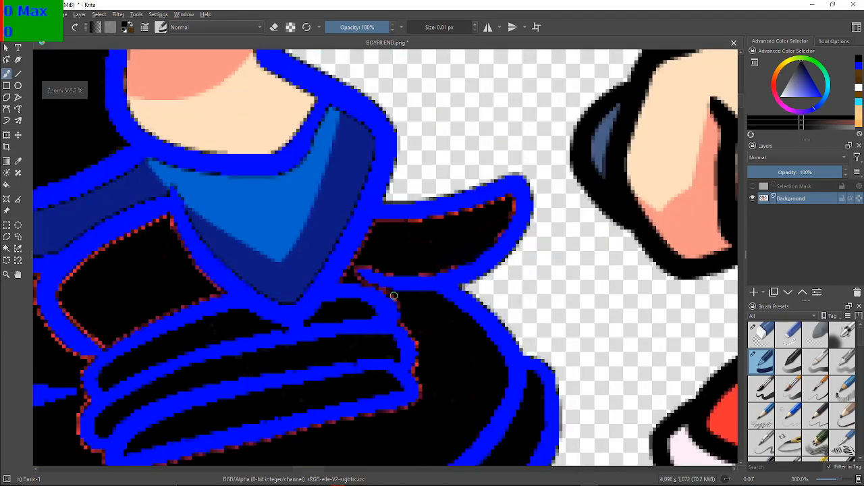
pyautogui.scroll(6, 393, 295)
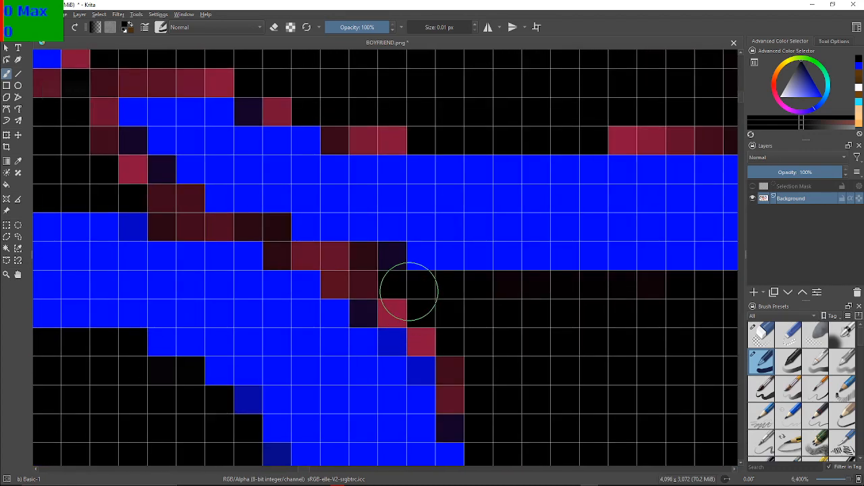
pyautogui.moveTo(354, 270)
pyautogui.mouseDown()
pyautogui.moveTo(381, 266)
pyautogui.moveTo(334, 273)
pyautogui.moveTo(332, 260)
pyautogui.moveTo(275, 254)
pyautogui.moveTo(271, 228)
pyautogui.moveTo(193, 221)
pyautogui.moveTo(176, 207)
pyautogui.moveTo(164, 216)
pyautogui.moveTo(169, 197)
pyautogui.moveTo(110, 199)
pyautogui.moveTo(132, 216)
pyautogui.moveTo(97, 159)
pyautogui.moveTo(100, 124)
pyautogui.moveTo(125, 173)
pyautogui.moveTo(97, 146)
pyautogui.mouseUp()
pyautogui.moveTo(94, 86)
pyautogui.mouseDown()
pyautogui.moveTo(92, 118)
pyautogui.moveTo(116, 85)
pyautogui.moveTo(238, 80)
pyautogui.mouseUp()
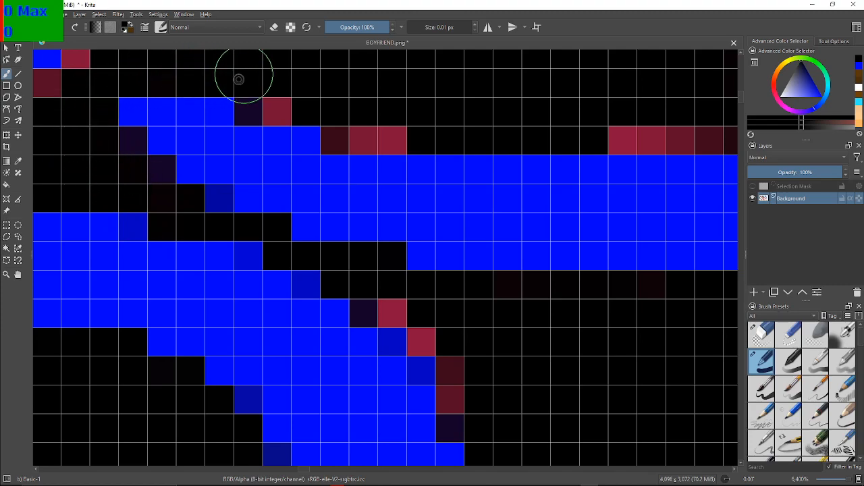
pyautogui.moveTo(290, 96)
pyautogui.mouseDown()
pyautogui.moveTo(279, 115)
pyautogui.moveTo(309, 88)
pyautogui.moveTo(337, 143)
pyautogui.moveTo(344, 127)
pyautogui.moveTo(394, 138)
pyautogui.mouseUp()
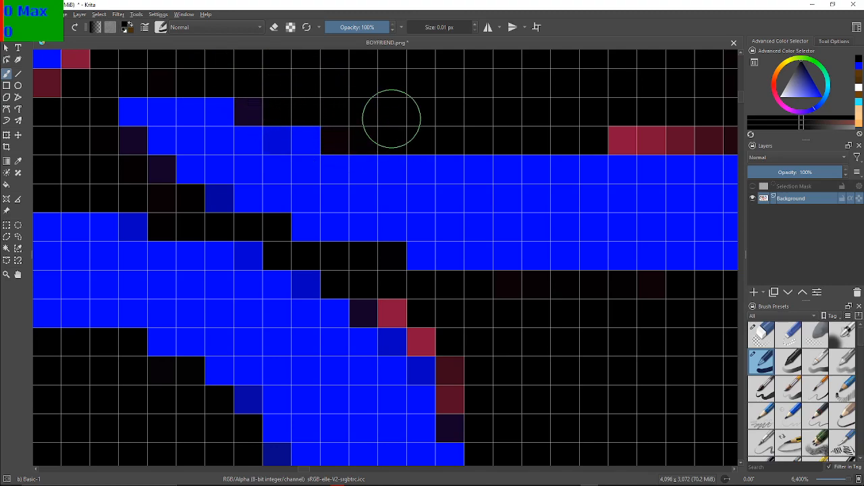
# Blacken the maroon runs and steps along the lower blue edge of the pointed black shape as it curves upward
pyautogui.moveTo(416, 108)
pyautogui.mouseDown()
pyautogui.moveTo(166, 160)
pyautogui.moveTo(119, 186)
pyautogui.mouseUp()
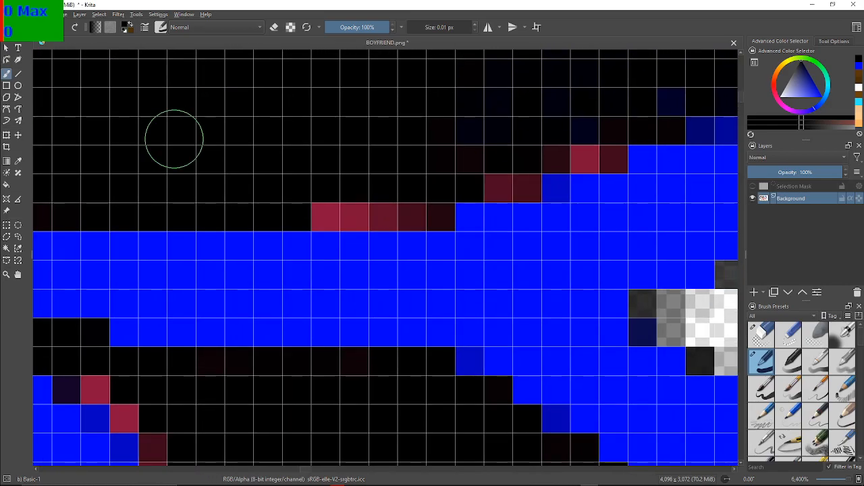
pyautogui.moveTo(345, 197)
pyautogui.mouseDown()
pyautogui.moveTo(439, 204)
pyautogui.moveTo(443, 162)
pyautogui.moveTo(466, 147)
pyautogui.moveTo(487, 158)
pyautogui.moveTo(498, 177)
pyautogui.moveTo(521, 179)
pyautogui.moveTo(553, 152)
pyautogui.moveTo(610, 146)
pyautogui.mouseUp()
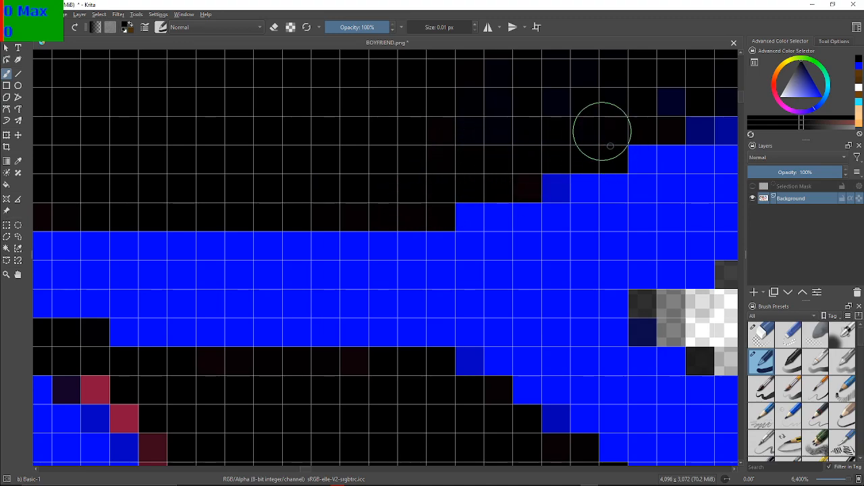
pyautogui.moveTo(641, 71)
pyautogui.mouseDown()
pyautogui.moveTo(599, 95)
pyautogui.moveTo(201, 199)
pyautogui.mouseUp()
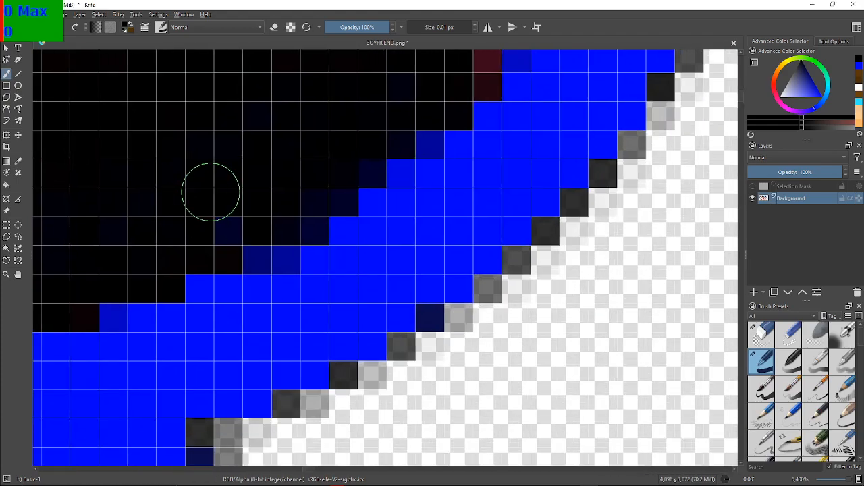
pyautogui.moveTo(238, 68); pyautogui.dragTo(234, 232)
pyautogui.moveTo(290, 169); pyautogui.dragTo(172, 235)
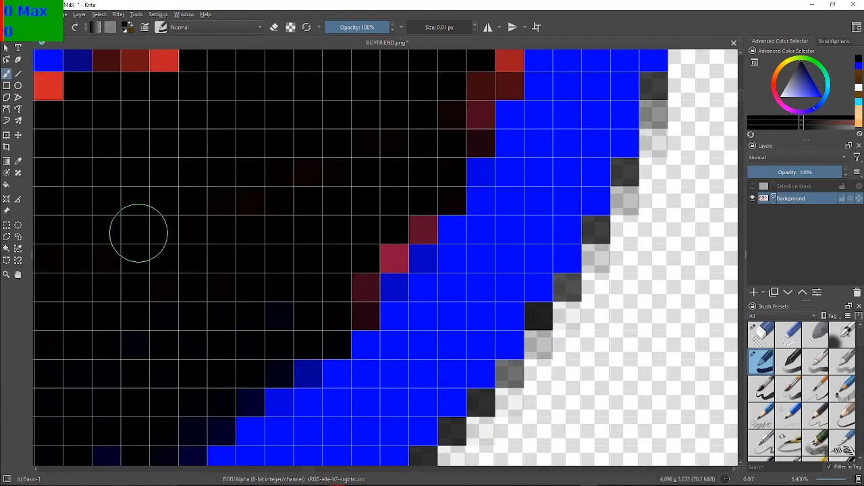
pyautogui.moveTo(356, 288)
pyautogui.mouseDown()
pyautogui.moveTo(349, 303)
pyautogui.moveTo(376, 250)
pyautogui.moveTo(385, 257)
pyautogui.moveTo(420, 226)
pyautogui.moveTo(403, 221)
pyautogui.mouseUp()
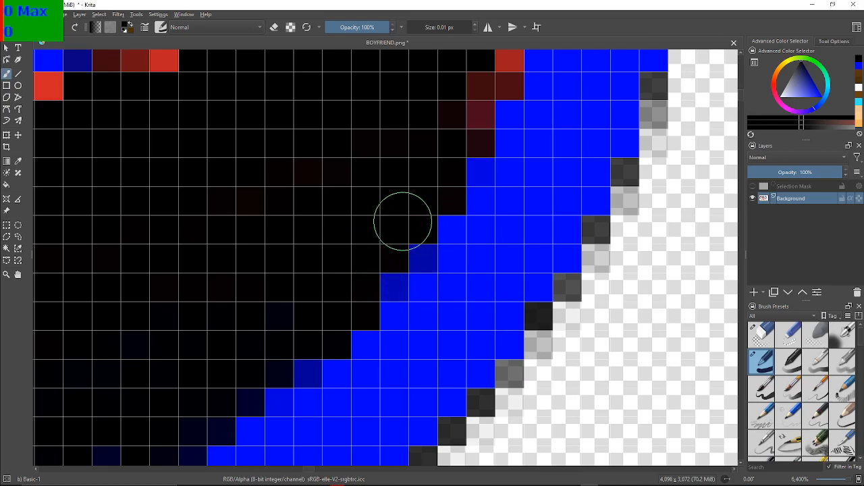
# Paint the red and maroon pixels black on the outer side of the pointed black shape's tip
pyautogui.scroll(-1, 397, 202)
pyautogui.moveTo(394, 191); pyautogui.dragTo(264, 310)
pyautogui.scroll(1, 269, 290)
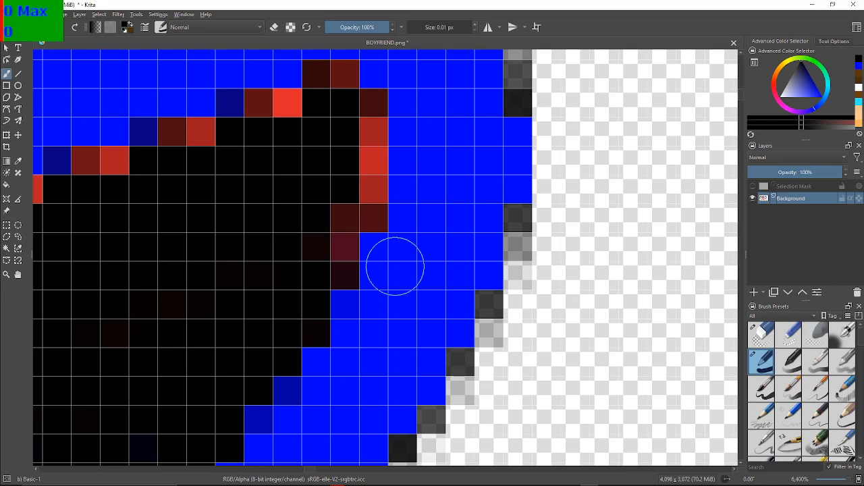
pyautogui.moveTo(335, 249)
pyautogui.mouseDown()
pyautogui.moveTo(338, 271)
pyautogui.moveTo(341, 218)
pyautogui.moveTo(371, 191)
pyautogui.moveTo(378, 126)
pyautogui.moveTo(344, 150)
pyautogui.mouseUp()
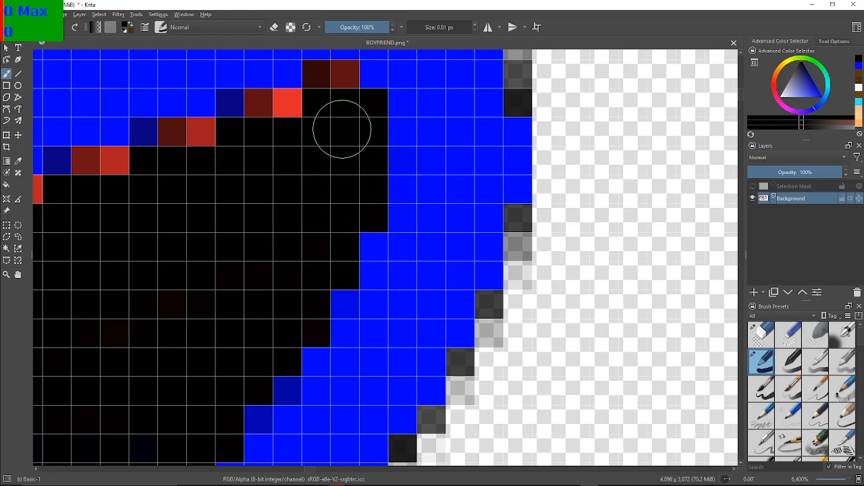
# Blacken the red fringe over the top of the tip and on the gentle steps of the shape's upper edge
pyautogui.moveTo(341, 86)
pyautogui.mouseDown()
pyautogui.moveTo(326, 82)
pyautogui.moveTo(277, 118)
pyautogui.moveTo(290, 108)
pyautogui.moveTo(287, 137)
pyautogui.mouseUp()
pyautogui.moveTo(171, 202)
pyautogui.mouseDown()
pyautogui.moveTo(183, 141)
pyautogui.moveTo(96, 162)
pyautogui.moveTo(325, 143)
pyautogui.mouseUp()
pyautogui.moveTo(247, 245)
pyautogui.mouseDown()
pyautogui.moveTo(324, 246)
pyautogui.moveTo(283, 174)
pyautogui.moveTo(318, 174)
pyautogui.moveTo(276, 170)
pyautogui.moveTo(258, 185)
pyautogui.moveTo(156, 202)
pyautogui.mouseUp()
pyautogui.moveTo(92, 255)
pyautogui.mouseDown()
pyautogui.moveTo(93, 232)
pyautogui.moveTo(61, 222)
pyautogui.moveTo(41, 227)
pyautogui.mouseUp()
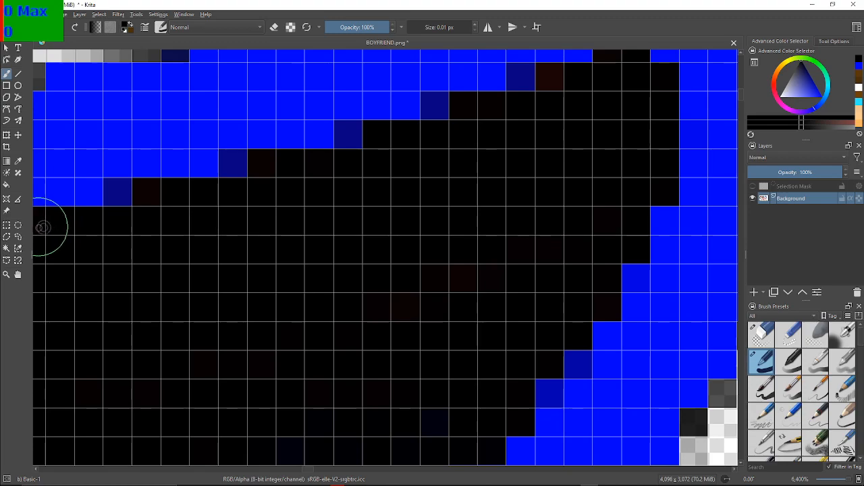
# Paint the last reddish step pixel and the adjoining red-to-maroon horizontal run beneath the upper blue edge black
pyautogui.moveTo(62, 275)
pyautogui.mouseDown()
pyautogui.moveTo(322, 261)
pyautogui.moveTo(406, 232)
pyautogui.mouseUp()
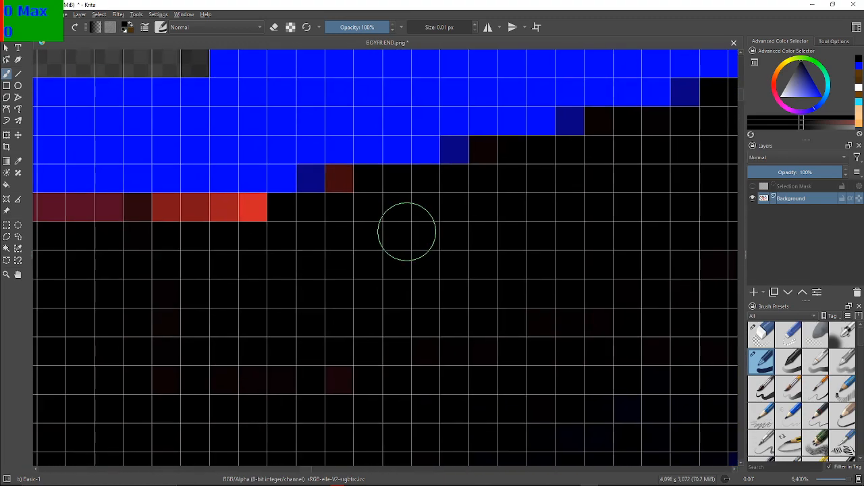
pyautogui.moveTo(350, 203)
pyautogui.mouseDown()
pyautogui.moveTo(353, 192)
pyautogui.moveTo(347, 196)
pyautogui.mouseUp()
pyautogui.moveTo(261, 235); pyautogui.dragTo(188, 221)
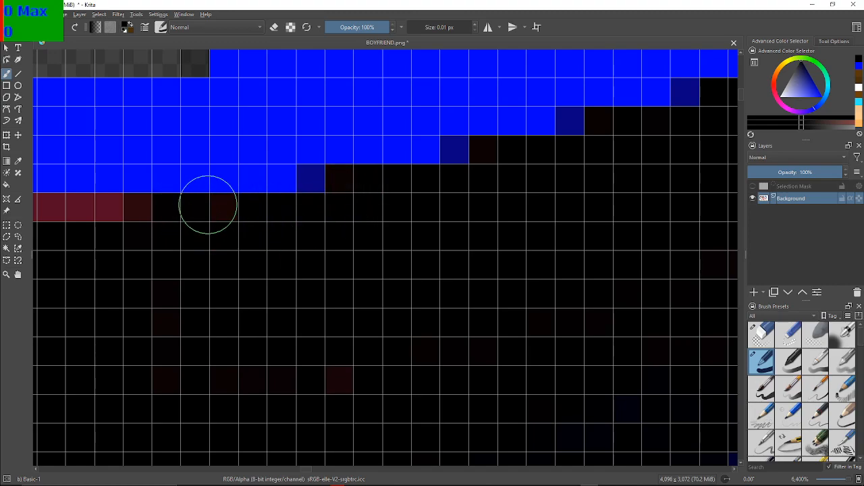
pyautogui.click(140, 219)
pyautogui.click(221, 212)
pyautogui.click(119, 221)
pyautogui.click(91, 217)
pyautogui.click(45, 218)
pyautogui.click(54, 213)
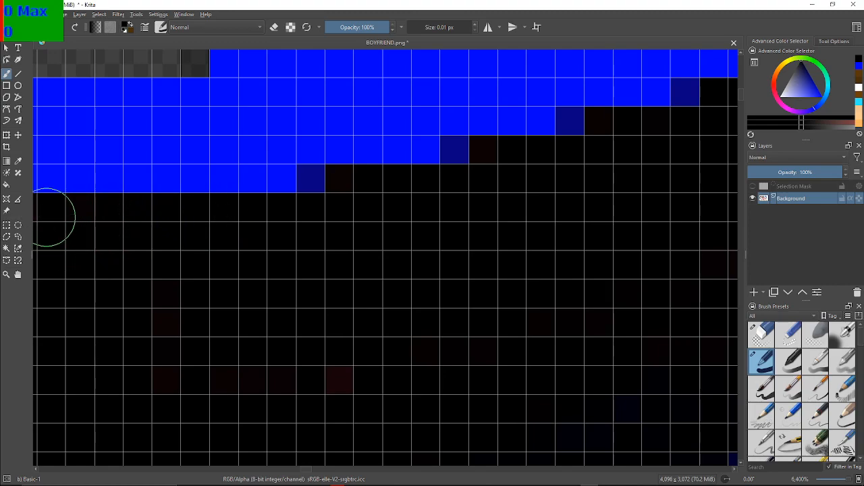
# Blacken the rest of the horizontal maroon run up to the inner corner, plus the maroon pixel diagonally below it
pyautogui.moveTo(48, 223); pyautogui.dragTo(380, 250)
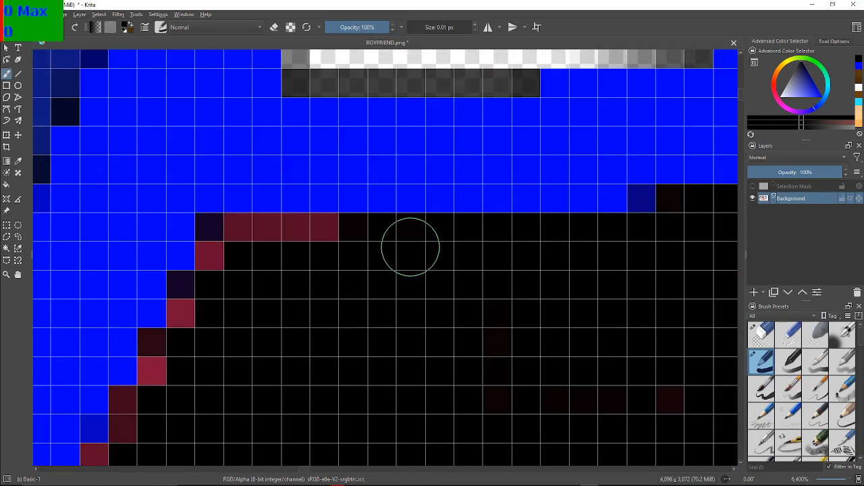
pyautogui.click(319, 243)
pyautogui.click(324, 235)
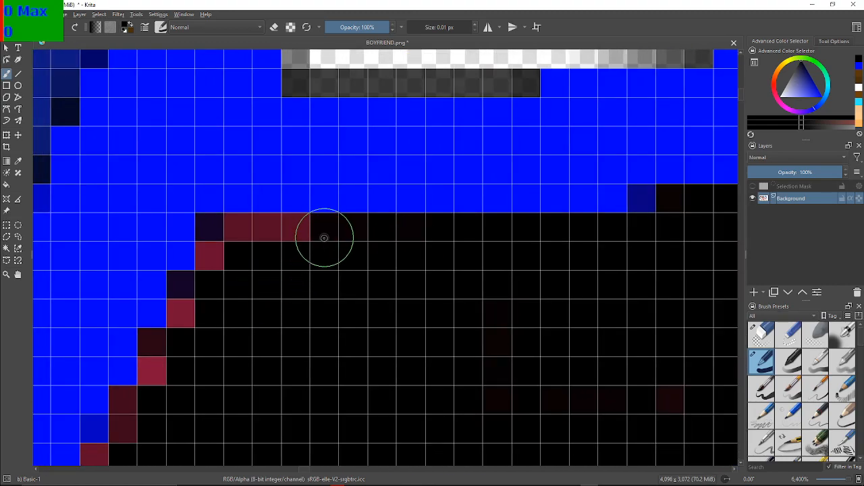
pyautogui.click(291, 239)
pyautogui.click(284, 238)
pyautogui.click(269, 233)
pyautogui.click(247, 232)
pyautogui.click(212, 253)
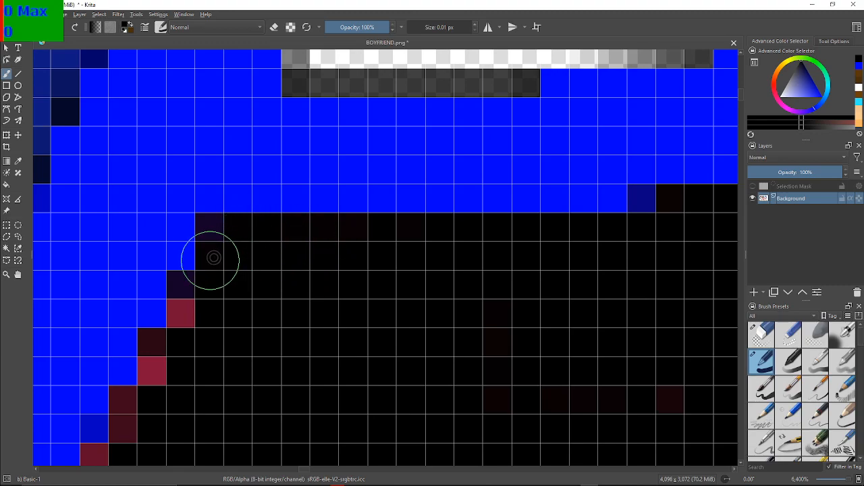
# Blacken the red and maroon stair-step pixels descending along the black shape's edge just below its upper corner
pyautogui.click(180, 314)
pyautogui.click(161, 341)
pyautogui.click(159, 362)
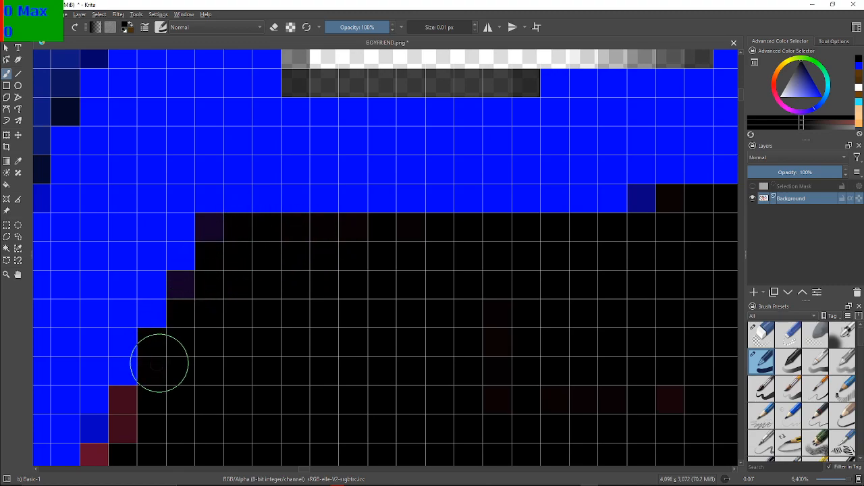
pyautogui.click(130, 414)
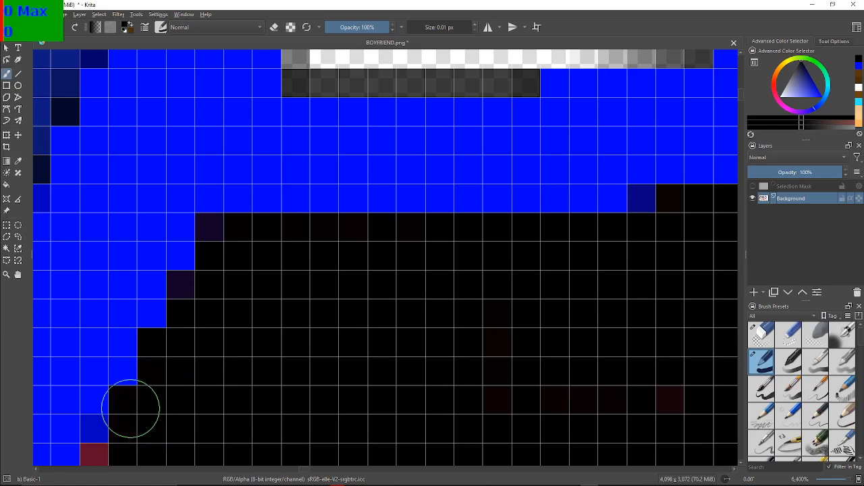
# Paint the remaining red and maroon stair-step pixels black down the blue outline, past the start of the narrow blue notch
pyautogui.moveTo(145, 406); pyautogui.dragTo(265, 182)
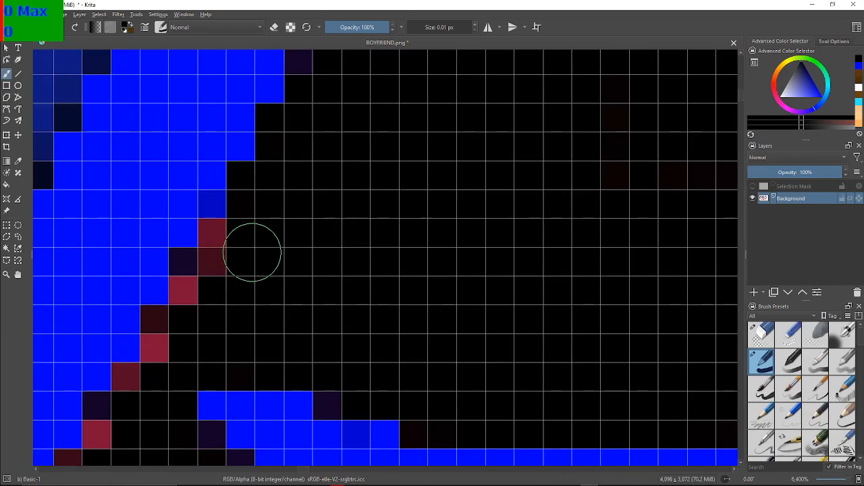
pyautogui.moveTo(251, 253); pyautogui.dragTo(272, 210)
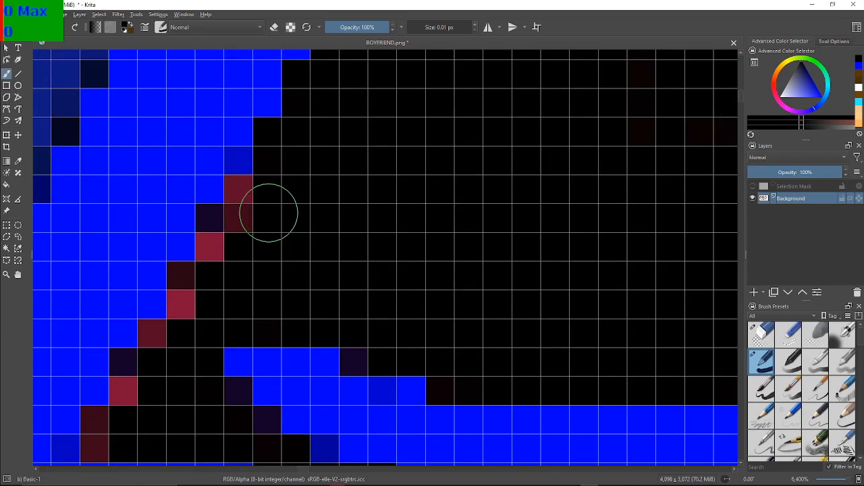
pyautogui.click(215, 247)
pyautogui.click(240, 214)
pyautogui.click(243, 196)
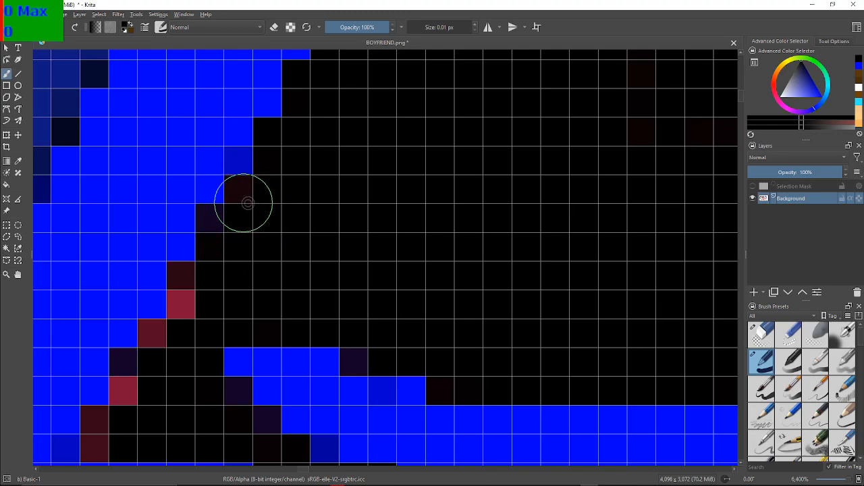
pyautogui.click(189, 289)
pyautogui.click(160, 339)
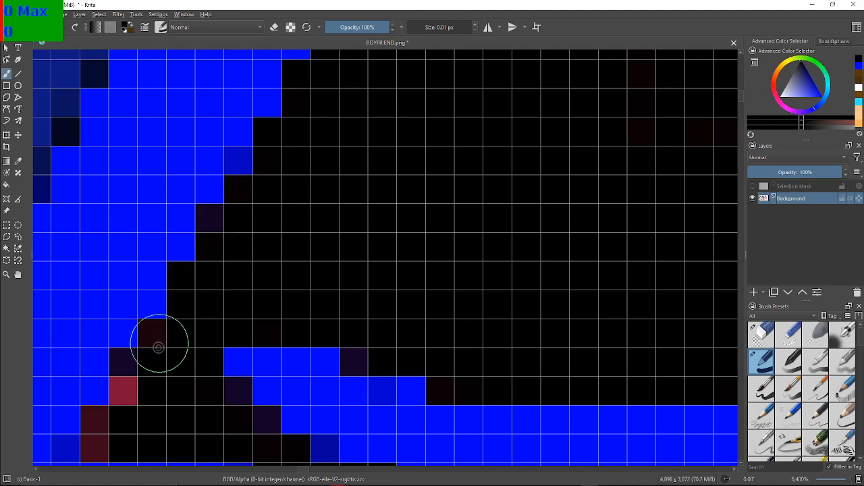
pyautogui.click(128, 391)
pyautogui.click(105, 421)
pyautogui.click(105, 440)
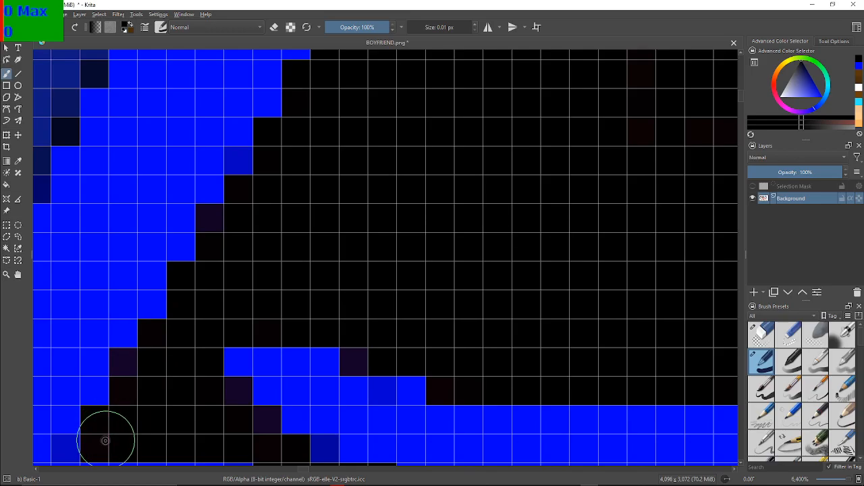
# Blacken the red and maroon pixels where the black shape's side bends around the blue outline beneath the thin black strip
pyautogui.moveTo(196, 418); pyautogui.dragTo(22, 63)
pyautogui.moveTo(358, 198)
pyautogui.mouseDown()
pyautogui.moveTo(314, 185)
pyautogui.moveTo(271, 192)
pyautogui.mouseUp()
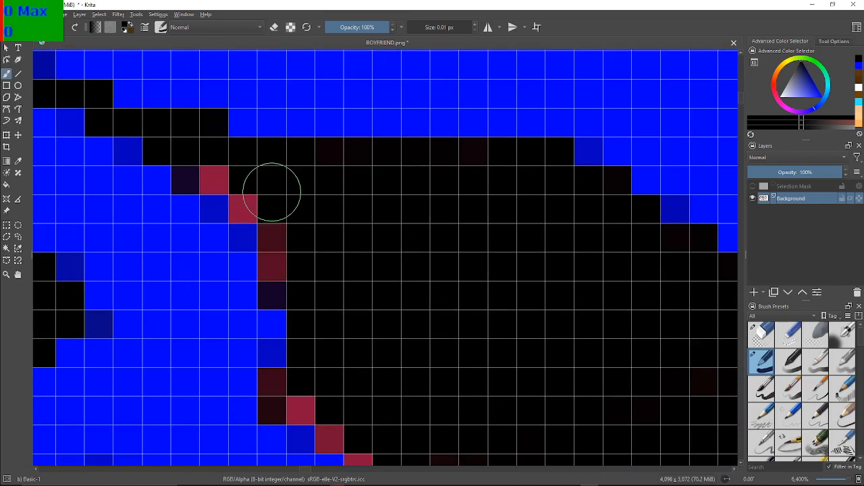
pyautogui.click(216, 179)
pyautogui.click(244, 208)
pyautogui.click(281, 251)
pyautogui.click(279, 392)
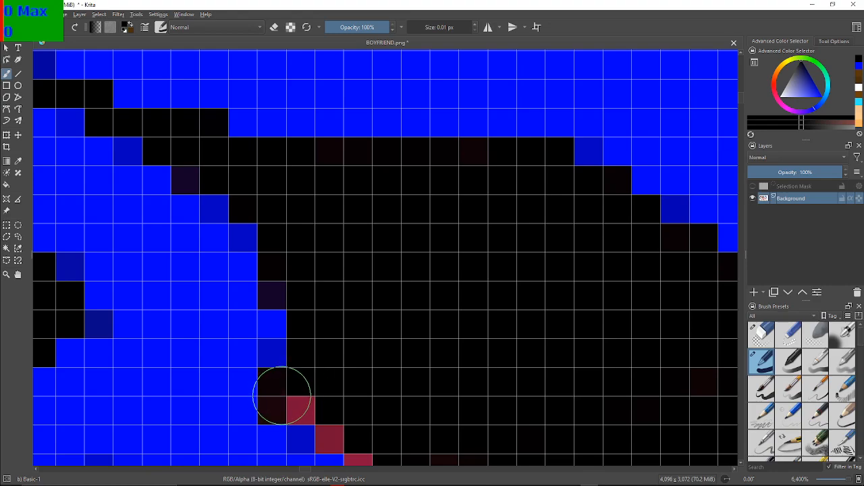
pyautogui.click(297, 408)
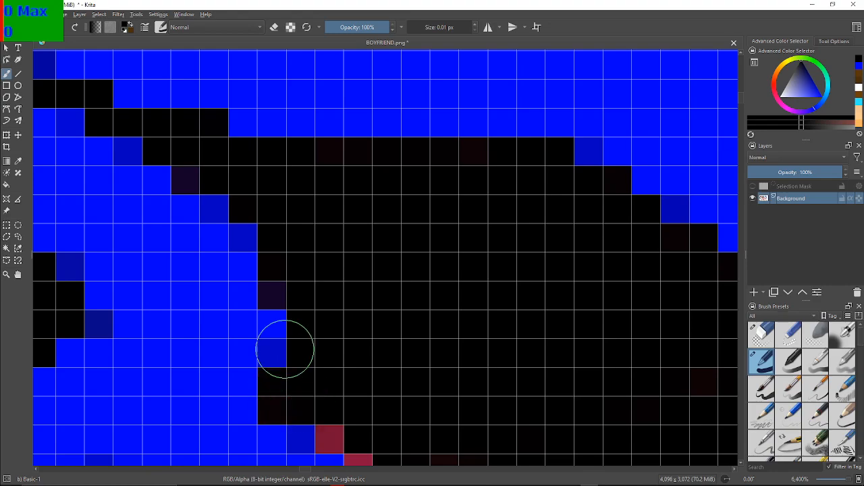
# Paint the crimson diagonal steps and the orange-red and brown pixels below them black, down to the single protruding blue pixel
pyautogui.moveTo(550, 371); pyautogui.dragTo(369, 148)
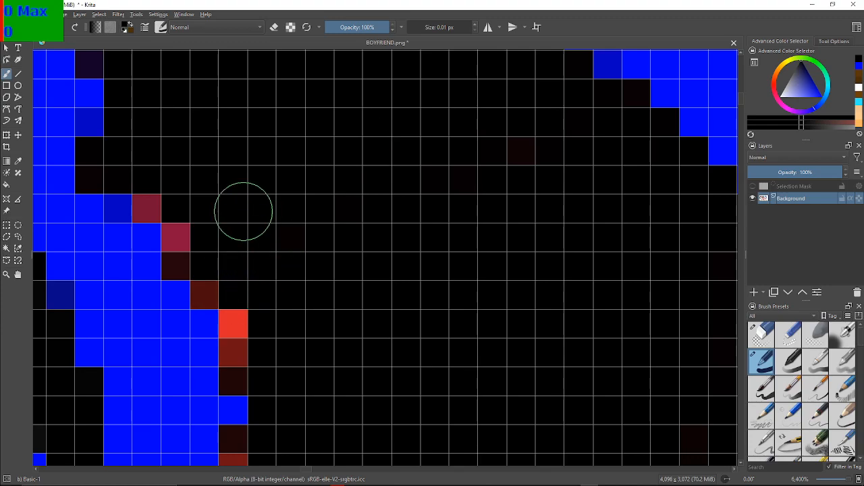
pyautogui.click(159, 204)
pyautogui.click(179, 238)
pyautogui.click(183, 264)
pyautogui.click(205, 285)
pyautogui.click(231, 324)
pyautogui.click(235, 353)
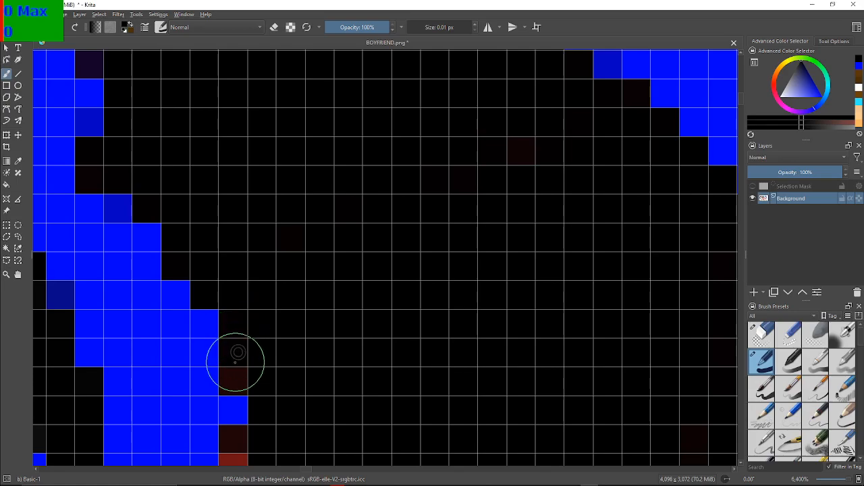
pyautogui.click(233, 375)
# Blacken the orange-red and brown column below the protruding blue pixel, including the part set one pixel further into the blue
pyautogui.moveTo(378, 349); pyautogui.dragTo(449, 85)
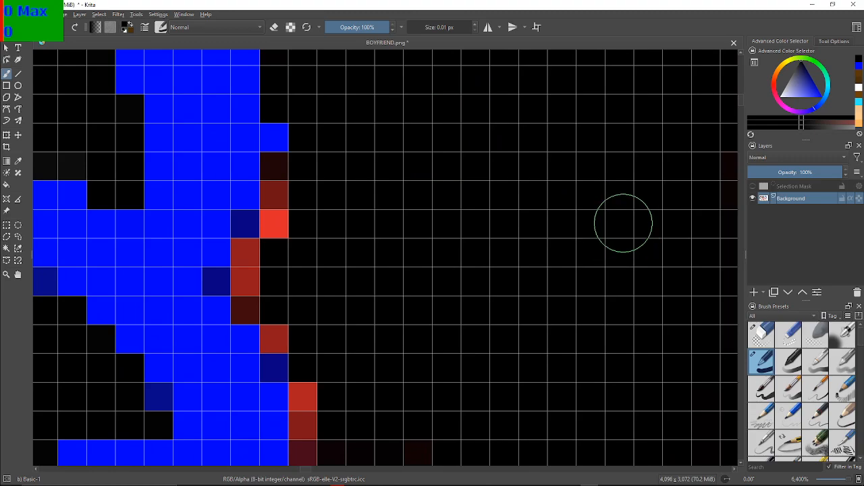
pyautogui.click(276, 171)
pyautogui.click(270, 187)
pyautogui.click(269, 201)
pyautogui.click(281, 229)
pyautogui.click(253, 264)
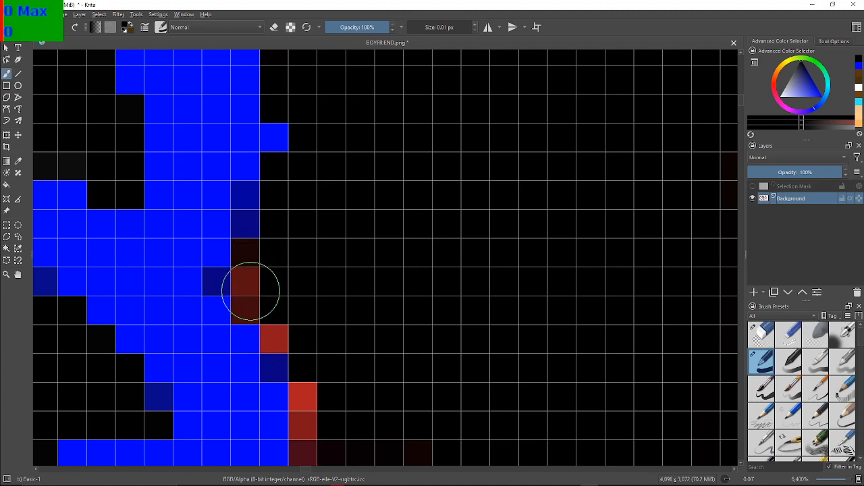
pyautogui.click(247, 297)
pyautogui.click(248, 269)
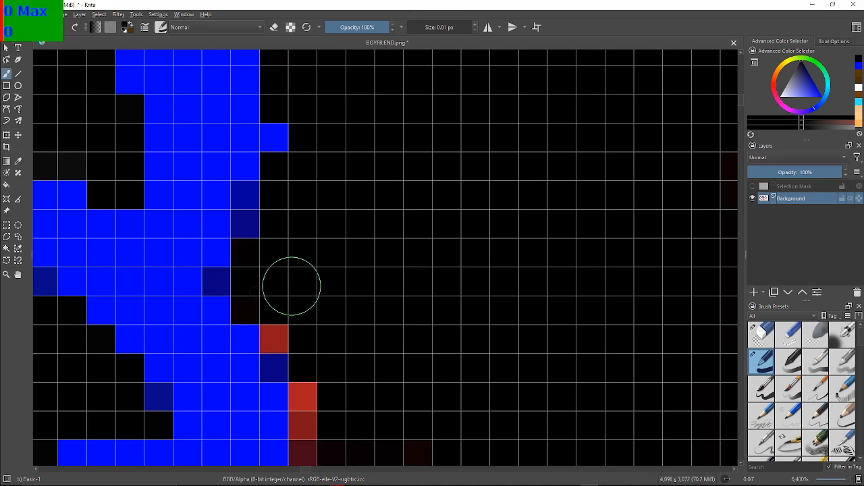
# Paint the single red-brown step pixel and the three-pixel red column diagonally below it black
pyautogui.click(283, 340)
pyautogui.click(308, 399)
pyautogui.click(309, 424)
pyautogui.click(309, 448)
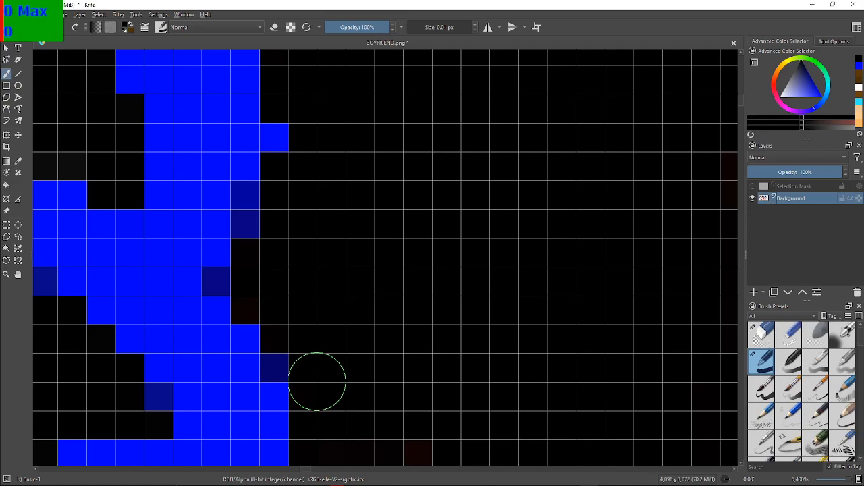
# Paint the stray dark maroon pixels inside the black area beside the blue band's corner pure black
pyautogui.moveTo(385, 435); pyautogui.dragTo(314, 220)
pyautogui.moveTo(276, 282); pyautogui.dragTo(360, 247)
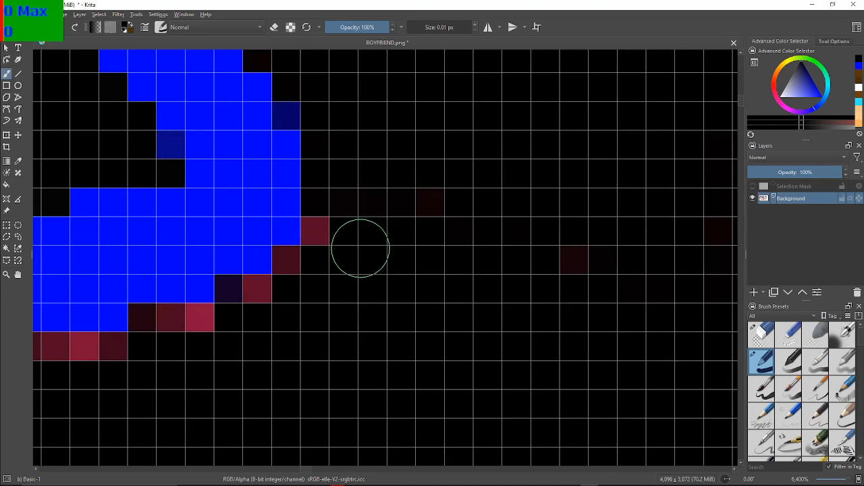
pyautogui.click(429, 205)
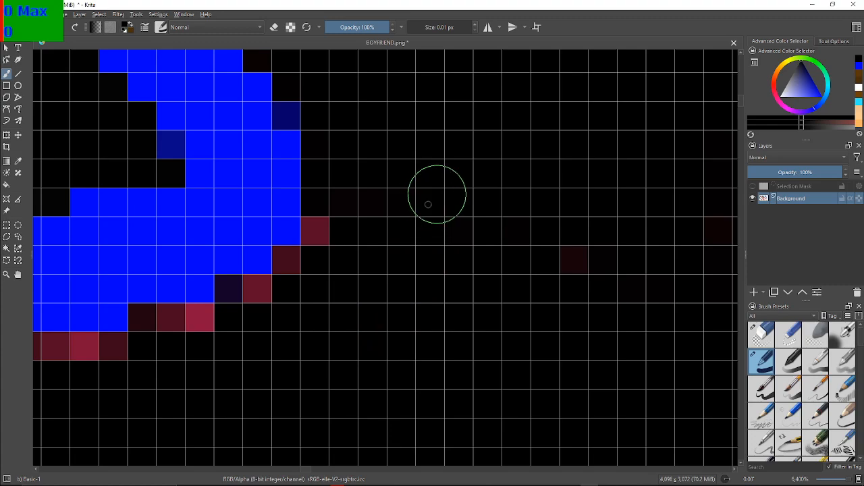
pyautogui.click(575, 261)
pyautogui.moveTo(392, 261); pyautogui.dragTo(383, 257)
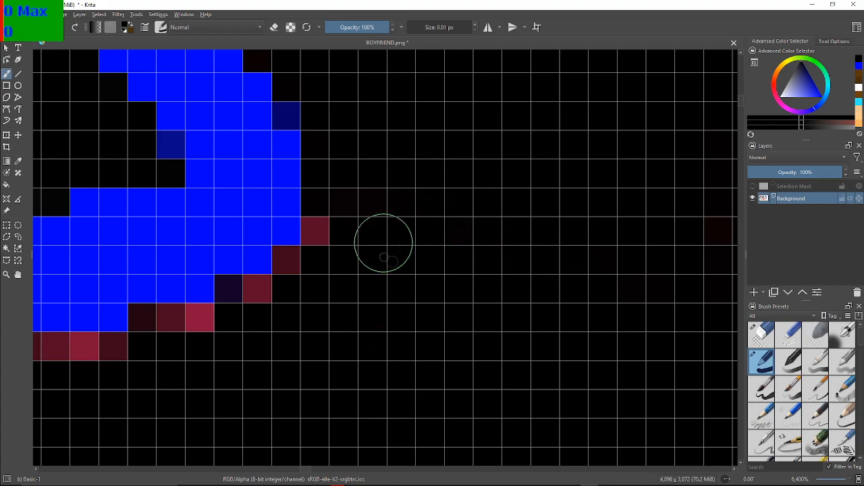
# Blacken the red and maroon steps around the blue band's corner and along the first horizontal runs of its underside
pyautogui.click(327, 230)
pyautogui.click(290, 260)
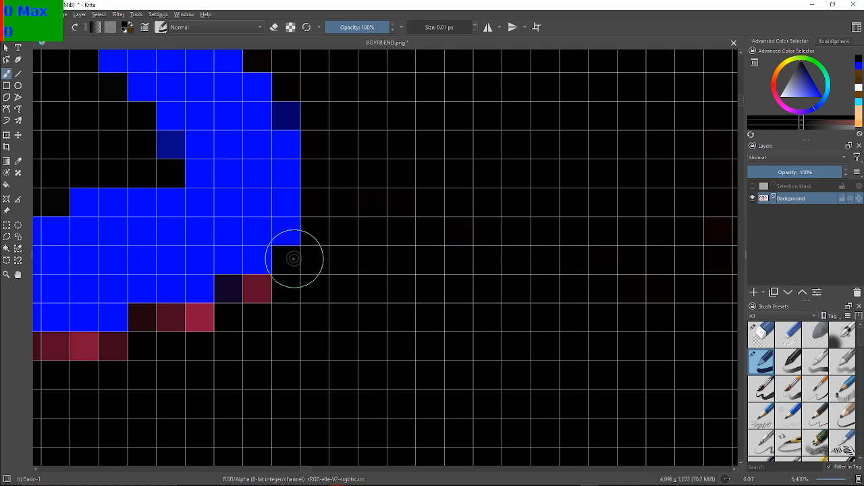
pyautogui.click(260, 291)
pyautogui.click(201, 322)
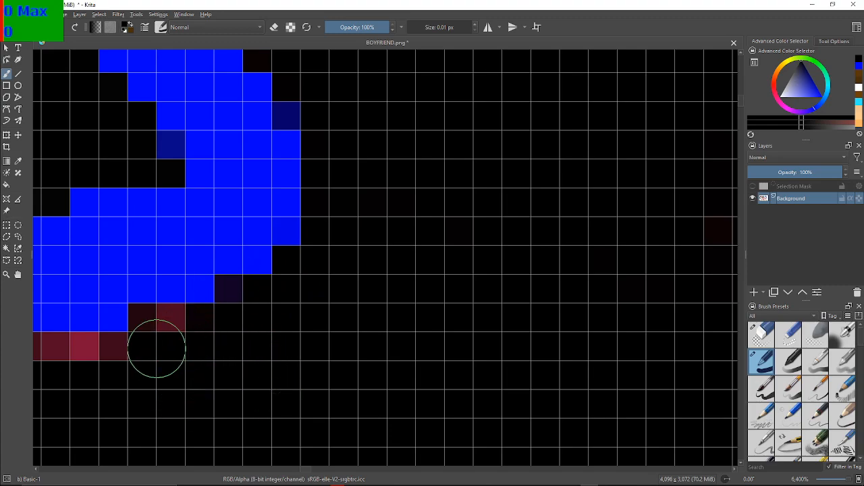
pyautogui.moveTo(147, 324); pyautogui.dragTo(164, 320)
pyautogui.click(118, 353)
pyautogui.click(83, 355)
pyautogui.click(51, 351)
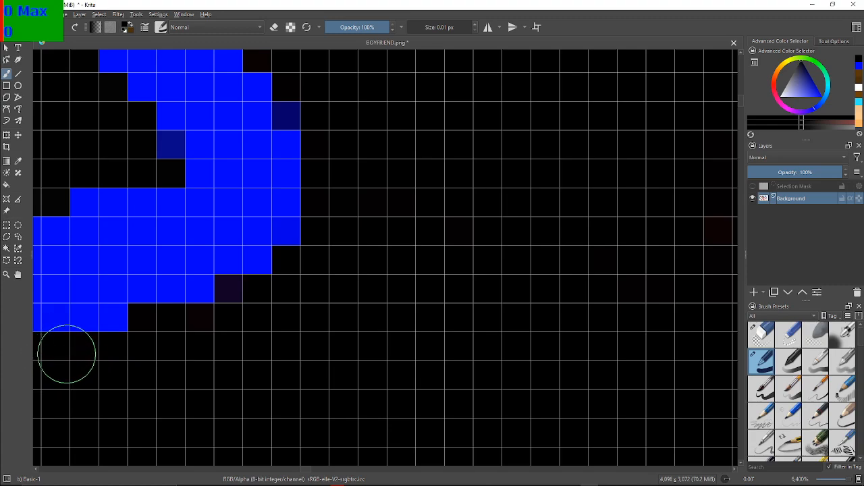
# Paint the next four stepped maroon runs beneath the descending blue band black
pyautogui.moveTo(102, 353)
pyautogui.mouseDown()
pyautogui.moveTo(395, 316)
pyautogui.moveTo(393, 308)
pyautogui.mouseUp()
pyautogui.moveTo(413, 343)
pyautogui.mouseDown()
pyautogui.moveTo(409, 310)
pyautogui.moveTo(505, 297)
pyautogui.moveTo(480, 302)
pyautogui.mouseUp()
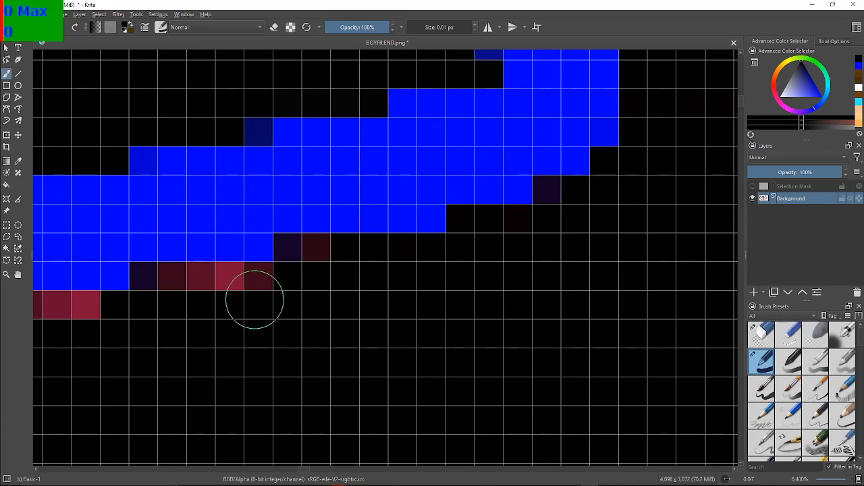
pyautogui.moveTo(316, 278)
pyautogui.mouseDown()
pyautogui.moveTo(308, 253)
pyautogui.moveTo(313, 265)
pyautogui.moveTo(250, 292)
pyautogui.moveTo(259, 283)
pyautogui.moveTo(229, 289)
pyautogui.moveTo(170, 283)
pyautogui.mouseUp()
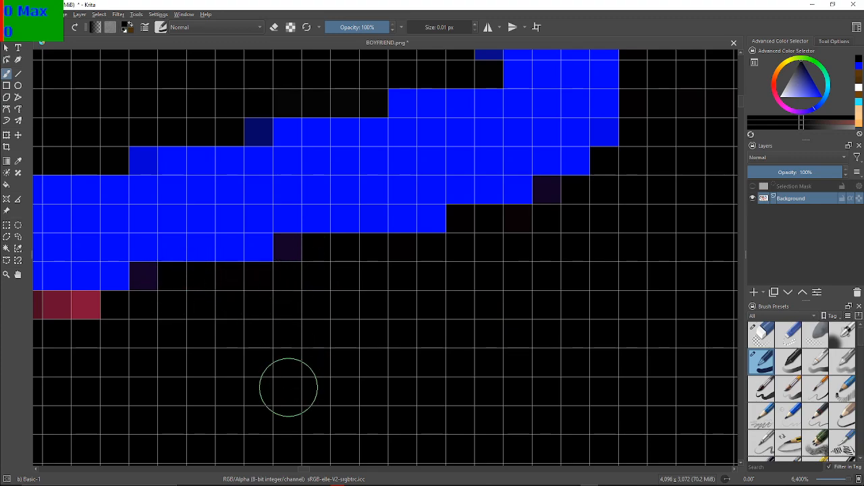
pyautogui.moveTo(300, 343); pyautogui.dragTo(602, 270)
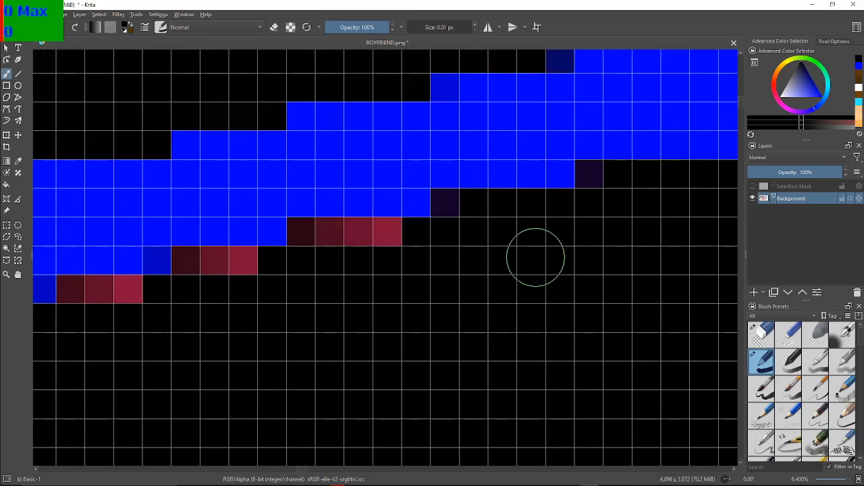
pyautogui.moveTo(519, 279); pyautogui.dragTo(516, 282)
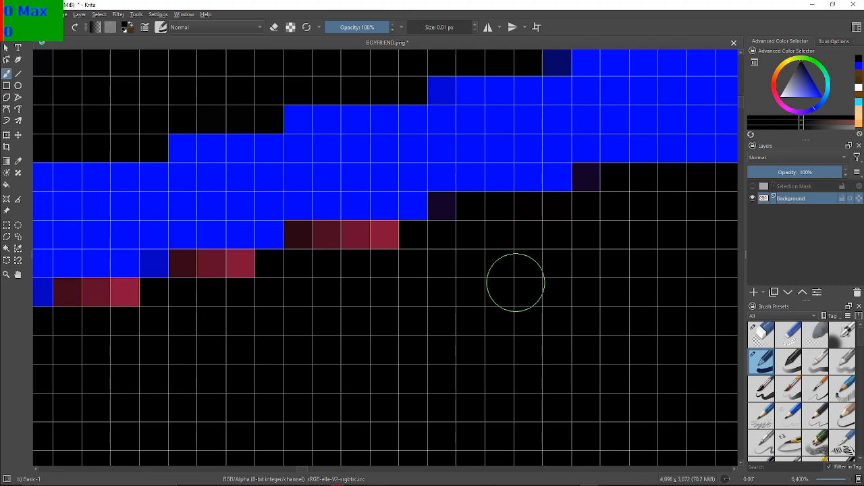
pyautogui.click(376, 245)
pyautogui.moveTo(376, 248)
pyautogui.mouseDown()
pyautogui.moveTo(308, 237)
pyautogui.moveTo(301, 247)
pyautogui.mouseUp()
pyautogui.moveTo(238, 290)
pyautogui.mouseDown()
pyautogui.moveTo(192, 270)
pyautogui.moveTo(195, 278)
pyautogui.moveTo(210, 258)
pyautogui.mouseUp()
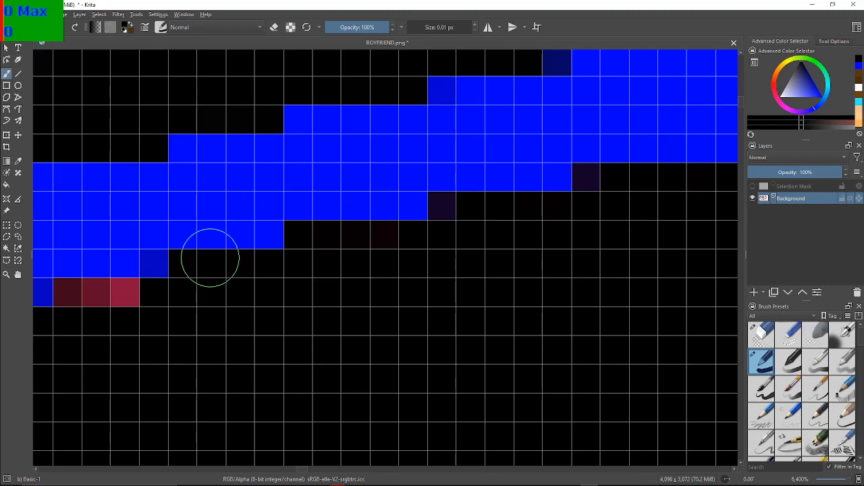
# Blacken the following three three-pixel maroon-to-crimson runs along the underside of the blue band
pyautogui.moveTo(210, 258); pyautogui.dragTo(395, 214)
pyautogui.moveTo(441, 301); pyautogui.dragTo(495, 267)
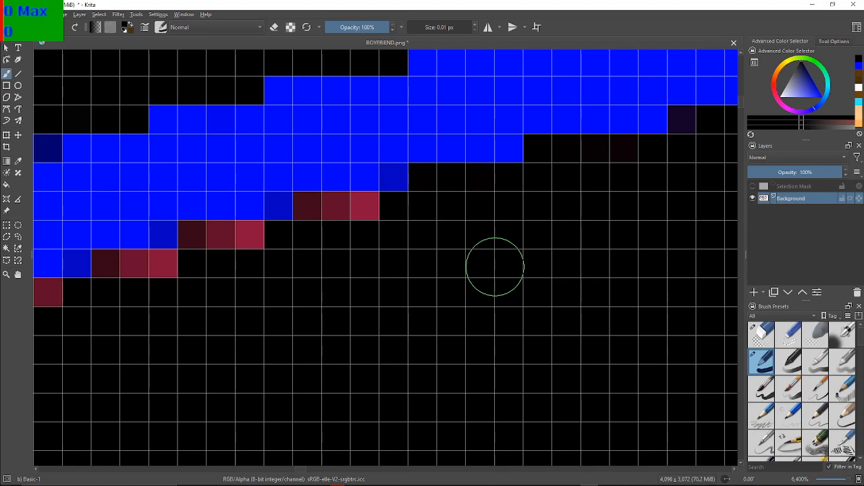
pyautogui.click(362, 216)
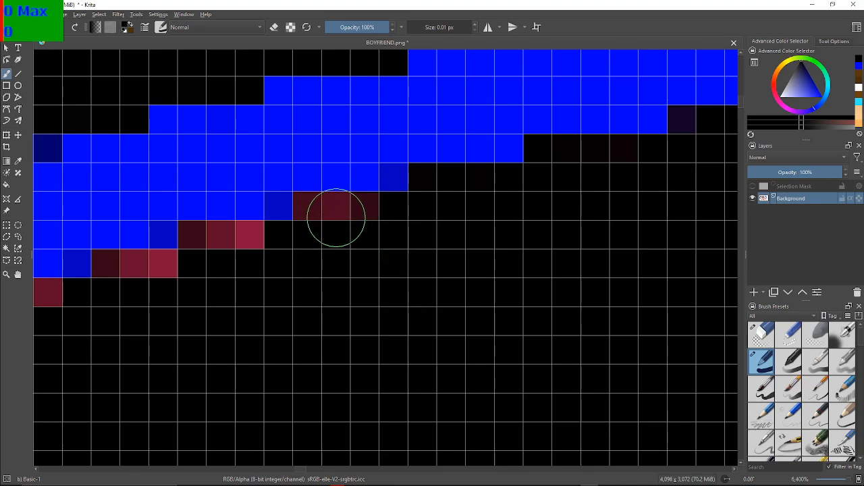
pyautogui.moveTo(358, 207); pyautogui.dragTo(320, 202)
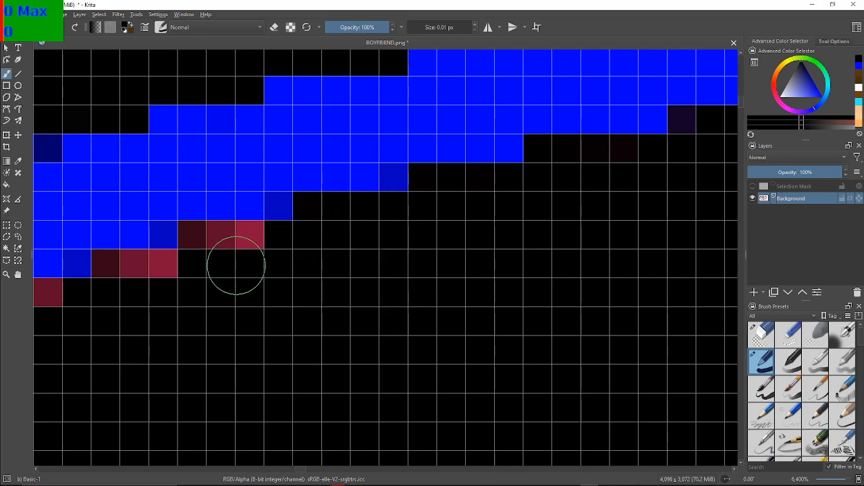
pyautogui.moveTo(263, 241)
pyautogui.mouseDown()
pyautogui.moveTo(202, 233)
pyautogui.moveTo(172, 270)
pyautogui.moveTo(152, 257)
pyautogui.moveTo(133, 267)
pyautogui.moveTo(115, 257)
pyautogui.mouseUp()
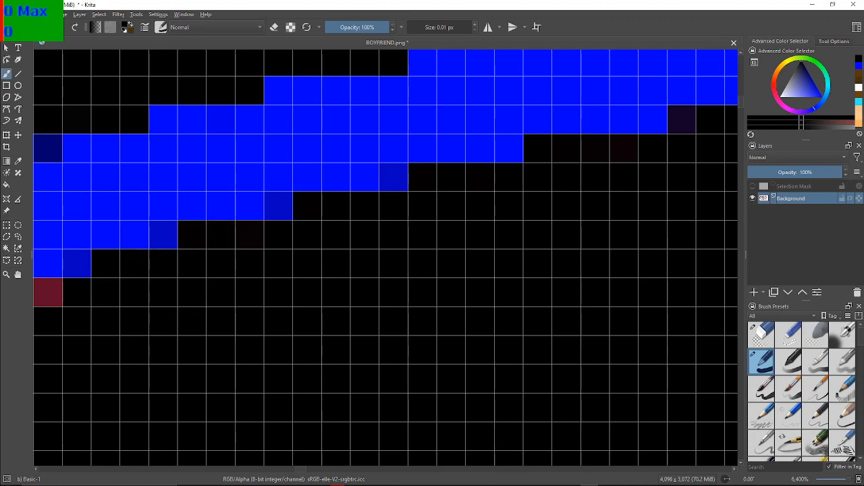
# Continue down the blue band's underside, painting the next six stepped maroon and crimson runs black
pyautogui.moveTo(184, 288); pyautogui.dragTo(434, 278)
pyautogui.moveTo(154, 296); pyautogui.dragTo(213, 242)
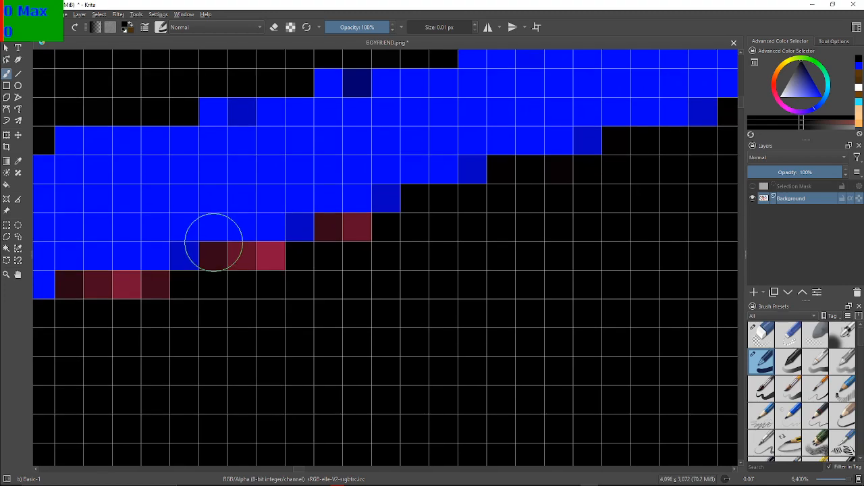
pyautogui.moveTo(413, 246)
pyautogui.mouseDown()
pyautogui.moveTo(344, 236)
pyautogui.moveTo(337, 250)
pyautogui.moveTo(279, 260)
pyautogui.moveTo(236, 250)
pyautogui.moveTo(258, 257)
pyautogui.moveTo(329, 235)
pyautogui.moveTo(222, 303)
pyautogui.moveTo(82, 295)
pyautogui.moveTo(131, 298)
pyautogui.moveTo(123, 318)
pyautogui.moveTo(344, 214)
pyautogui.moveTo(408, 214)
pyautogui.moveTo(565, 249)
pyautogui.mouseUp()
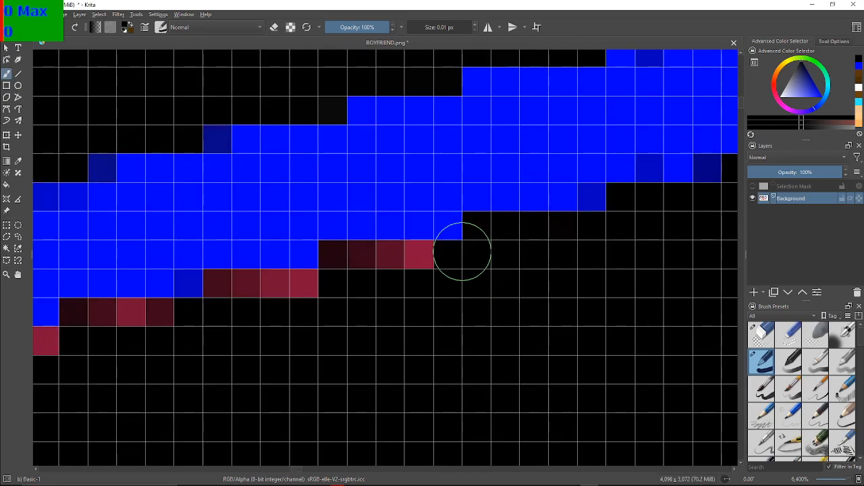
pyautogui.moveTo(399, 268)
pyautogui.mouseDown()
pyautogui.moveTo(362, 272)
pyautogui.moveTo(342, 257)
pyautogui.moveTo(299, 288)
pyautogui.moveTo(227, 296)
pyautogui.moveTo(218, 287)
pyautogui.moveTo(171, 329)
pyautogui.moveTo(154, 312)
pyautogui.moveTo(85, 322)
pyautogui.mouseUp()
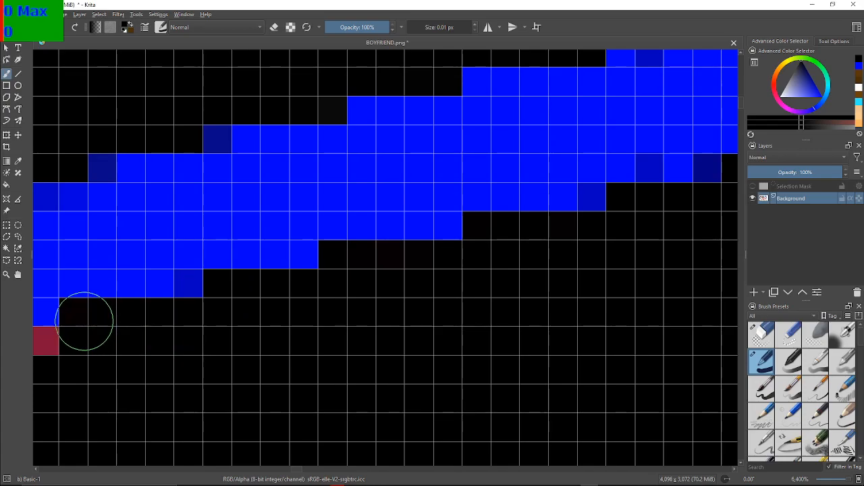
pyautogui.moveTo(144, 328); pyautogui.dragTo(462, 266)
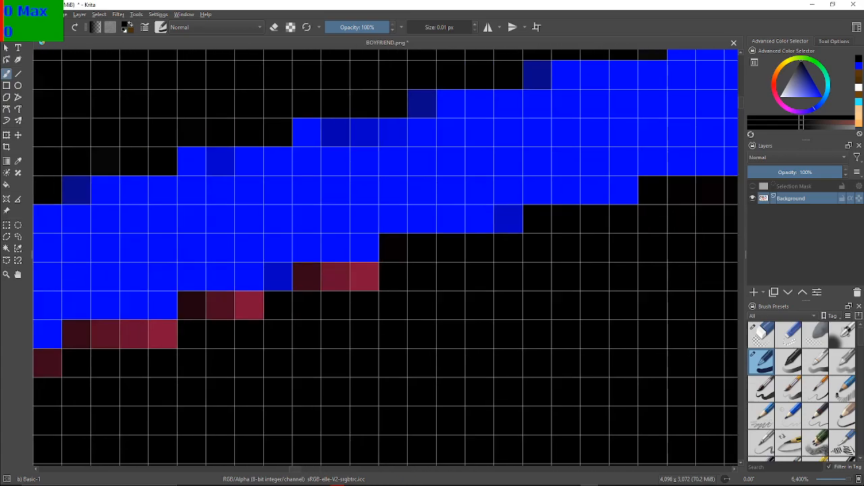
# Blacken the remaining maroon and crimson runs beneath the descending blue band, including the long flat run at its lower end
pyautogui.moveTo(315, 363); pyautogui.dragTo(324, 322)
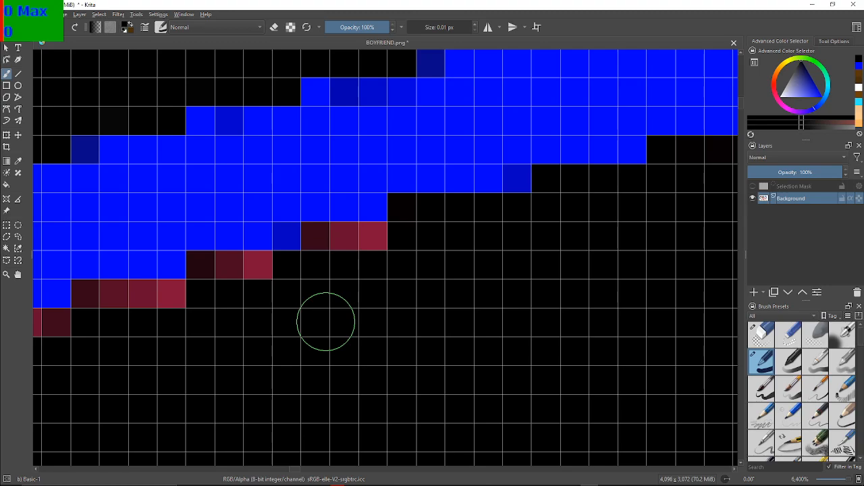
pyautogui.moveTo(386, 251)
pyautogui.mouseDown()
pyautogui.moveTo(323, 248)
pyautogui.moveTo(298, 281)
pyautogui.moveTo(260, 268)
pyautogui.moveTo(260, 284)
pyautogui.moveTo(218, 303)
pyautogui.moveTo(238, 262)
pyautogui.moveTo(240, 270)
pyautogui.moveTo(214, 276)
pyautogui.moveTo(257, 298)
pyautogui.moveTo(267, 284)
pyautogui.moveTo(174, 329)
pyautogui.moveTo(158, 301)
pyautogui.moveTo(106, 310)
pyautogui.moveTo(101, 299)
pyautogui.moveTo(108, 315)
pyautogui.moveTo(97, 335)
pyautogui.moveTo(44, 334)
pyautogui.moveTo(433, 311)
pyautogui.moveTo(508, 276)
pyautogui.mouseUp()
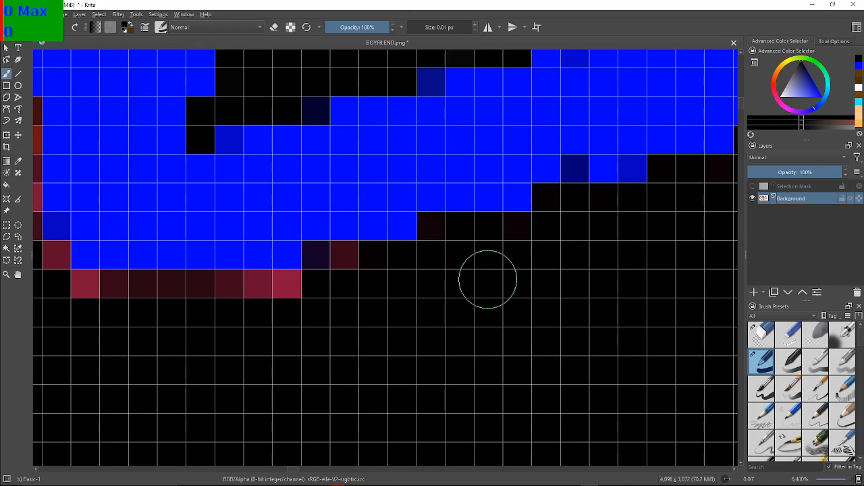
pyautogui.moveTo(285, 292)
pyautogui.mouseDown()
pyautogui.moveTo(357, 267)
pyautogui.moveTo(278, 301)
pyautogui.moveTo(269, 293)
pyautogui.moveTo(277, 293)
pyautogui.moveTo(231, 303)
pyautogui.moveTo(216, 289)
pyautogui.moveTo(159, 292)
pyautogui.moveTo(227, 285)
pyautogui.moveTo(301, 294)
pyautogui.moveTo(185, 314)
pyautogui.moveTo(111, 312)
pyautogui.moveTo(98, 291)
pyautogui.moveTo(94, 311)
pyautogui.moveTo(150, 301)
pyautogui.moveTo(128, 289)
pyautogui.moveTo(110, 303)
pyautogui.moveTo(127, 362)
pyautogui.moveTo(95, 306)
pyautogui.moveTo(43, 262)
pyautogui.mouseUp()
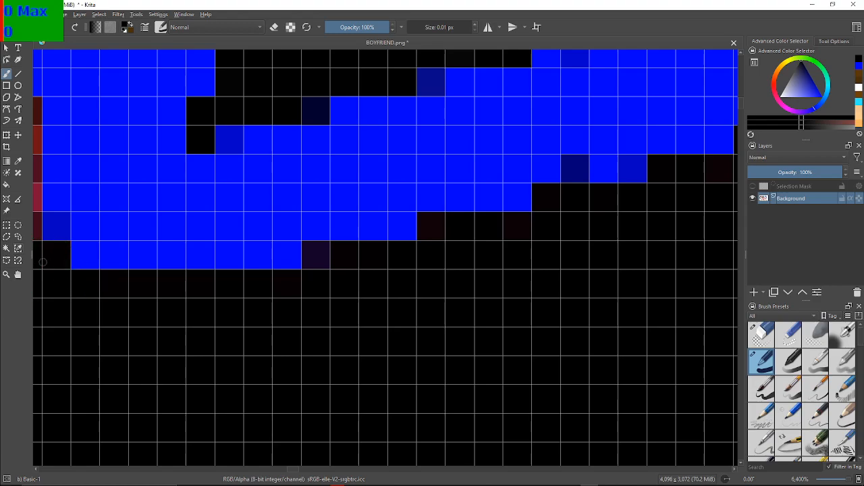
# Paint the red and maroon steps left of the band's lower end and the vertical red column above them black
pyautogui.moveTo(43, 225)
pyautogui.mouseDown()
pyautogui.moveTo(175, 274)
pyautogui.moveTo(288, 288)
pyautogui.moveTo(372, 318)
pyautogui.mouseUp()
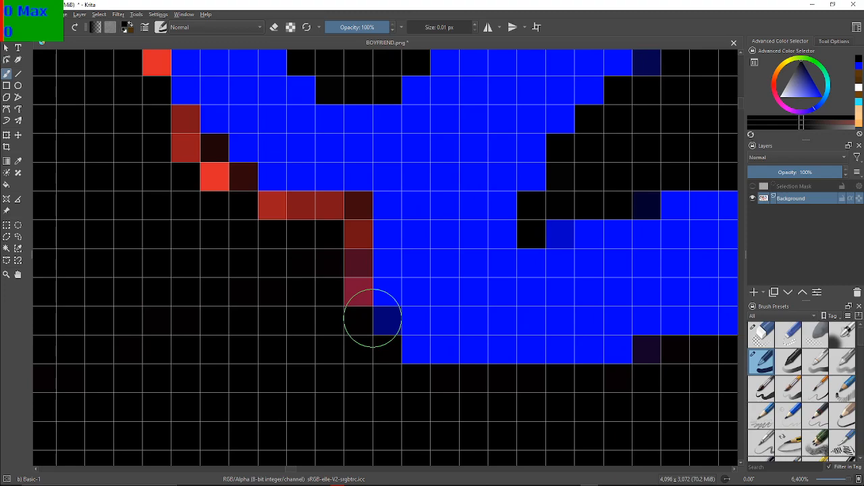
pyautogui.moveTo(342, 289)
pyautogui.mouseDown()
pyautogui.moveTo(334, 252)
pyautogui.moveTo(348, 224)
pyautogui.moveTo(359, 259)
pyautogui.moveTo(353, 219)
pyautogui.moveTo(284, 213)
pyautogui.moveTo(246, 269)
pyautogui.moveTo(232, 232)
pyautogui.moveTo(236, 210)
pyautogui.moveTo(224, 210)
pyautogui.moveTo(231, 190)
pyautogui.moveTo(216, 213)
pyautogui.moveTo(195, 198)
pyautogui.moveTo(191, 179)
pyautogui.moveTo(200, 158)
pyautogui.moveTo(176, 147)
pyautogui.moveTo(185, 127)
pyautogui.mouseUp()
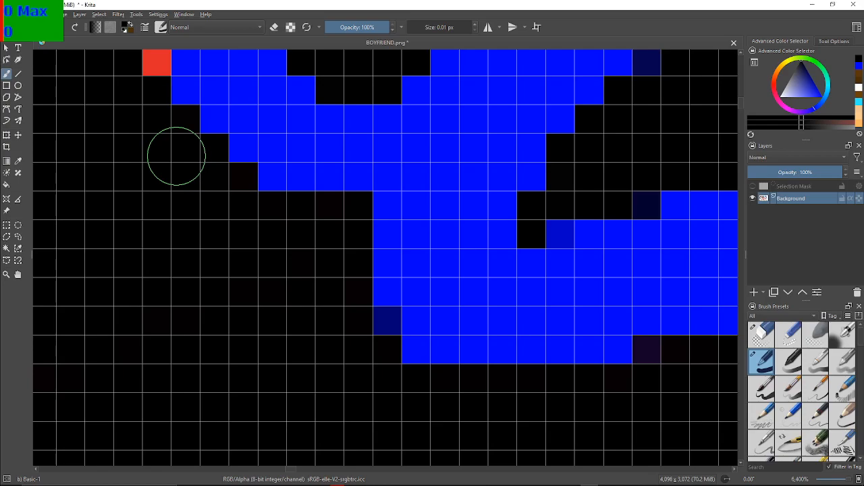
pyautogui.moveTo(174, 165); pyautogui.dragTo(269, 342)
pyautogui.moveTo(254, 257); pyautogui.dragTo(254, 296)
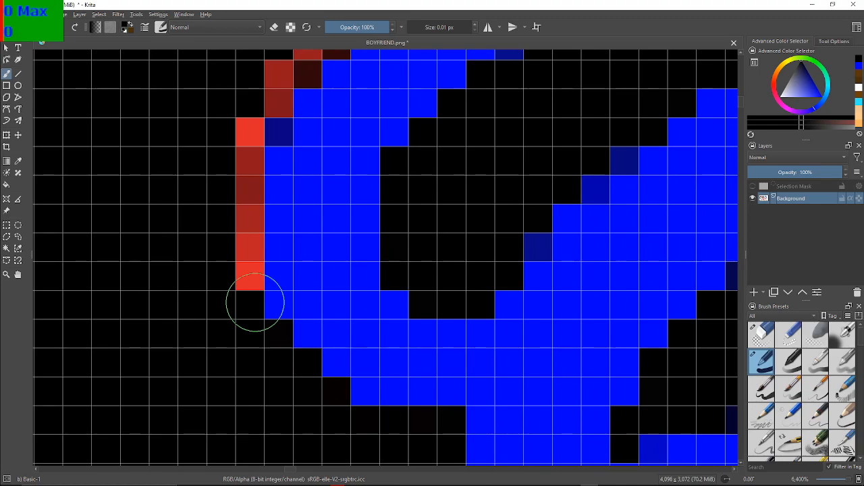
pyautogui.click(232, 280)
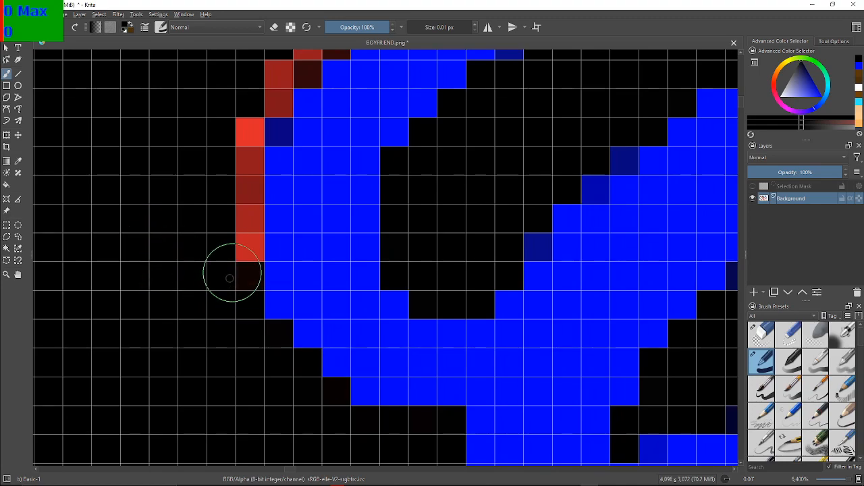
pyautogui.moveTo(230, 252)
pyautogui.mouseDown()
pyautogui.moveTo(230, 189)
pyautogui.moveTo(233, 145)
pyautogui.moveTo(242, 145)
pyautogui.moveTo(245, 101)
pyautogui.moveTo(278, 78)
pyautogui.mouseUp()
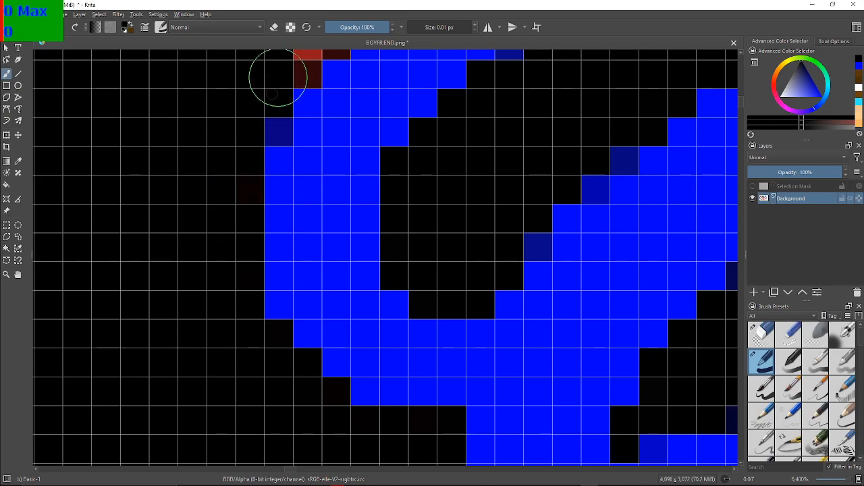
# Blacken the small notch of red and maroon pixels on the blue outline's left edge, just above the cleared column
pyautogui.moveTo(300, 125); pyautogui.dragTo(285, 272)
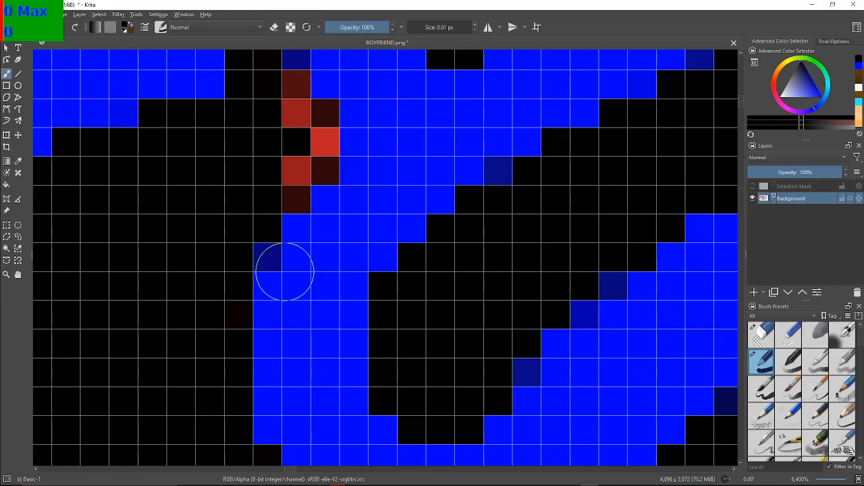
pyautogui.moveTo(291, 215)
pyautogui.mouseDown()
pyautogui.moveTo(279, 183)
pyautogui.moveTo(288, 177)
pyautogui.moveTo(285, 191)
pyautogui.moveTo(308, 148)
pyautogui.moveTo(313, 154)
pyautogui.moveTo(310, 162)
pyautogui.moveTo(311, 142)
pyautogui.moveTo(297, 120)
pyautogui.moveTo(315, 124)
pyautogui.moveTo(295, 98)
pyautogui.moveTo(288, 111)
pyautogui.moveTo(269, 100)
pyautogui.moveTo(239, 137)
pyautogui.moveTo(268, 179)
pyautogui.moveTo(246, 163)
pyautogui.moveTo(258, 221)
pyautogui.moveTo(315, 184)
pyautogui.moveTo(337, 239)
pyautogui.moveTo(288, 176)
pyautogui.moveTo(274, 95)
pyautogui.moveTo(290, 81)
pyautogui.mouseUp()
pyautogui.scroll(-1, 268, 100)
pyautogui.scroll(1, 268, 180)
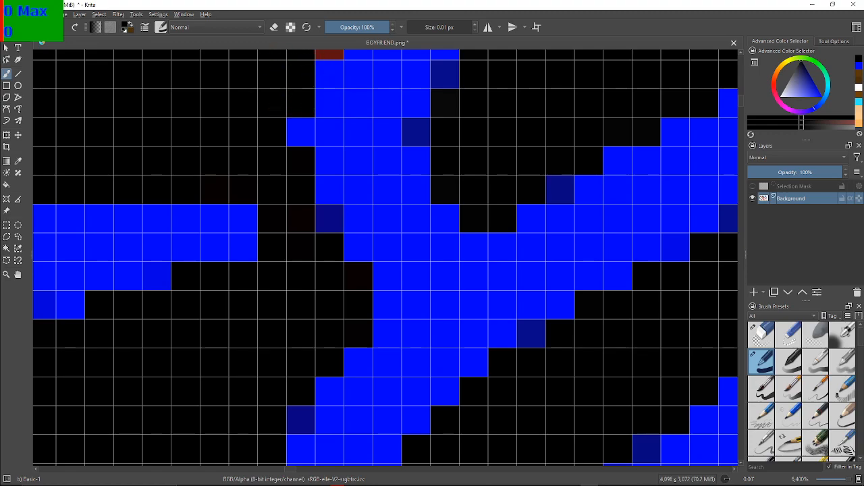
# Paint the red cluster at the next blue junction and the first diagonal red steps along the band's lower-left edge black
pyautogui.scroll(5, 321, 286)
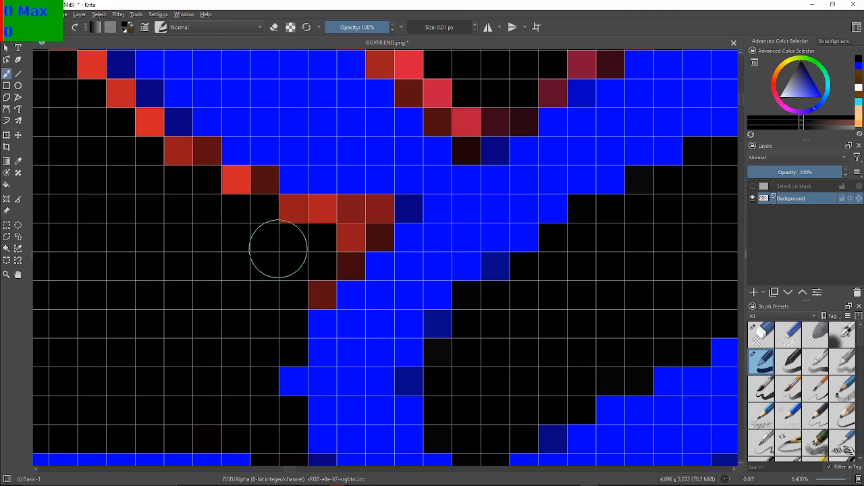
pyautogui.moveTo(302, 266)
pyautogui.mouseDown()
pyautogui.moveTo(330, 237)
pyautogui.moveTo(340, 257)
pyautogui.moveTo(360, 208)
pyautogui.moveTo(370, 220)
pyautogui.moveTo(323, 228)
pyautogui.moveTo(287, 215)
pyautogui.moveTo(316, 218)
pyautogui.moveTo(318, 225)
pyautogui.moveTo(249, 217)
pyautogui.moveTo(247, 184)
pyautogui.moveTo(251, 200)
pyautogui.moveTo(239, 207)
pyautogui.moveTo(211, 187)
pyautogui.moveTo(199, 212)
pyautogui.moveTo(204, 170)
pyautogui.moveTo(181, 167)
pyautogui.mouseUp()
pyautogui.moveTo(133, 135)
pyautogui.mouseDown()
pyautogui.moveTo(139, 131)
pyautogui.moveTo(112, 91)
pyautogui.moveTo(110, 101)
pyautogui.moveTo(86, 73)
pyautogui.moveTo(153, 274)
pyautogui.moveTo(284, 283)
pyautogui.mouseUp()
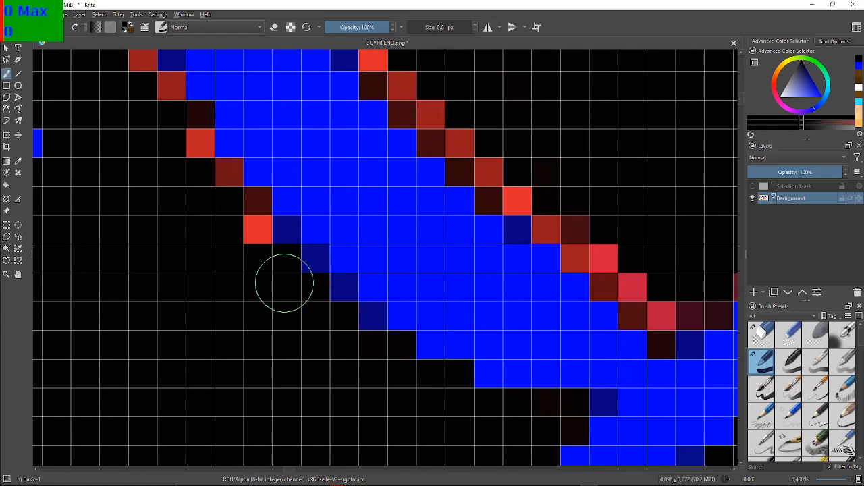
# Blacken the rest of the band's left-edge red fringe, up to the corner beneath the horizontal blue outline
pyautogui.moveTo(246, 215)
pyautogui.mouseDown()
pyautogui.moveTo(242, 231)
pyautogui.moveTo(212, 193)
pyautogui.moveTo(191, 117)
pyautogui.moveTo(272, 206)
pyautogui.moveTo(338, 330)
pyautogui.moveTo(349, 314)
pyautogui.mouseUp()
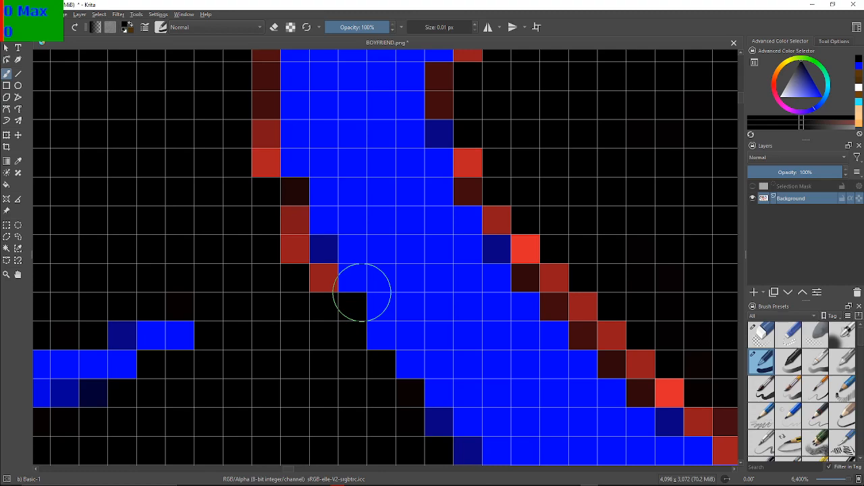
pyautogui.moveTo(284, 309)
pyautogui.mouseDown()
pyautogui.moveTo(308, 290)
pyautogui.moveTo(285, 253)
pyautogui.moveTo(284, 198)
pyautogui.moveTo(253, 162)
pyautogui.moveTo(261, 106)
pyautogui.moveTo(254, 71)
pyautogui.moveTo(263, 59)
pyautogui.moveTo(302, 135)
pyautogui.moveTo(295, 342)
pyautogui.moveTo(579, 271)
pyautogui.moveTo(459, 284)
pyautogui.mouseUp()
pyautogui.scroll(-10, 405, 197)
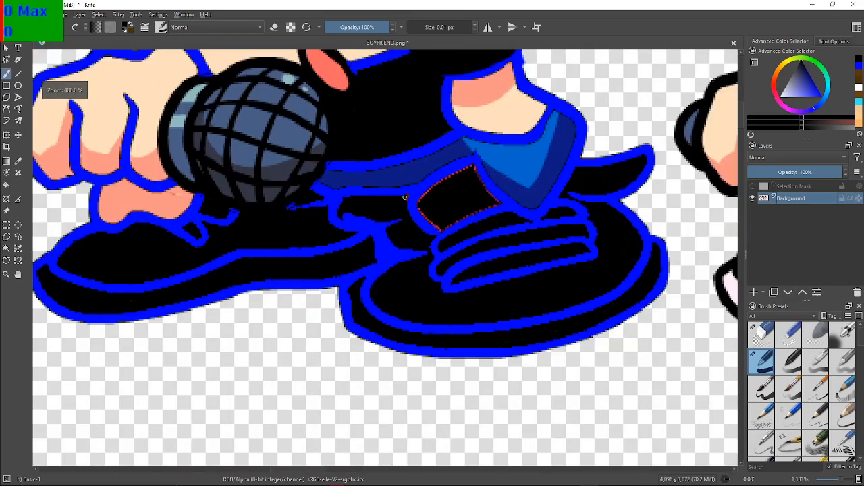
pyautogui.scroll(2, 404, 198)
pyautogui.scroll(4, 525, 185)
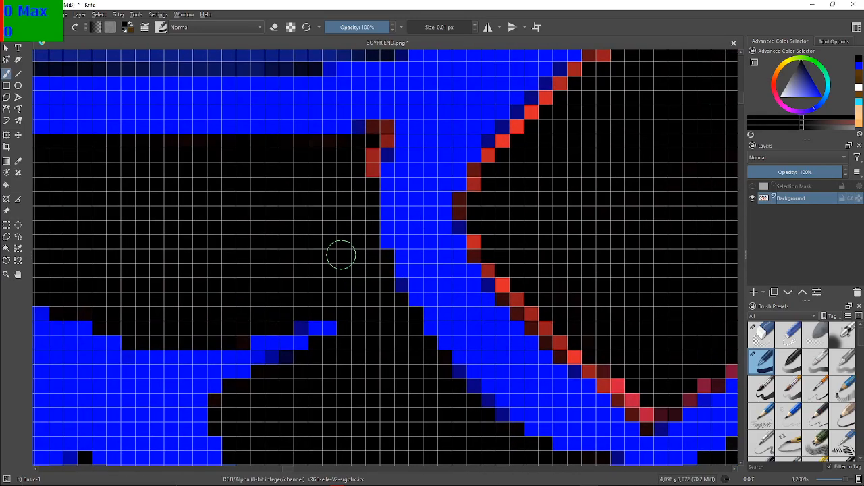
pyautogui.moveTo(341, 254); pyautogui.dragTo(341, 276)
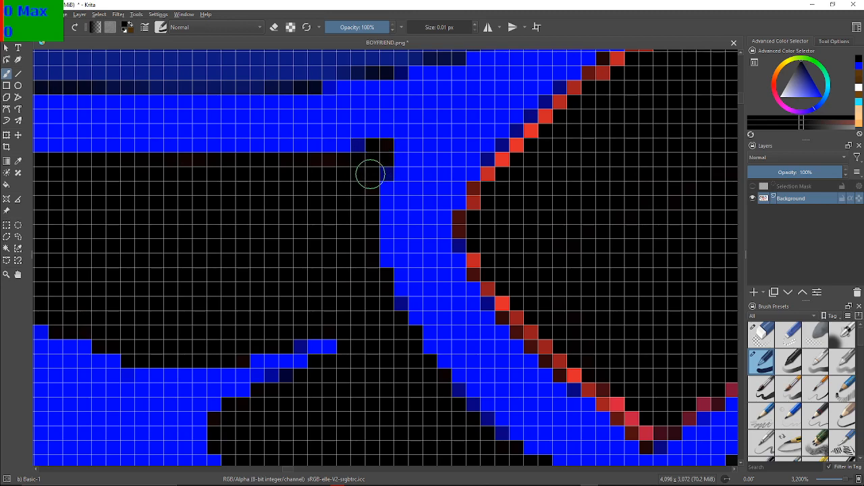
# Paint the red and maroon pixels at the lowest corner of the red-edged black patch above the shoe laces black
pyautogui.scroll(-5, 370, 174)
pyautogui.moveTo(463, 190); pyautogui.dragTo(410, 203)
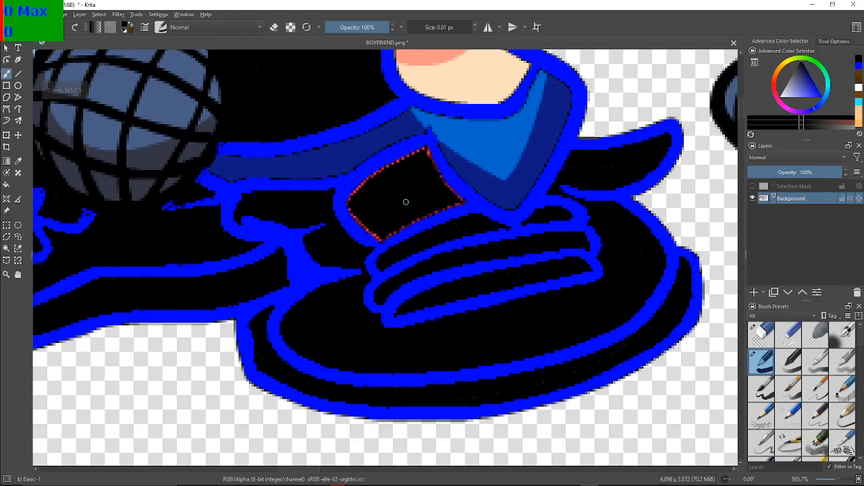
pyautogui.scroll(6, 372, 208)
pyautogui.scroll(1, 373, 208)
pyautogui.moveTo(442, 318); pyautogui.dragTo(378, 210)
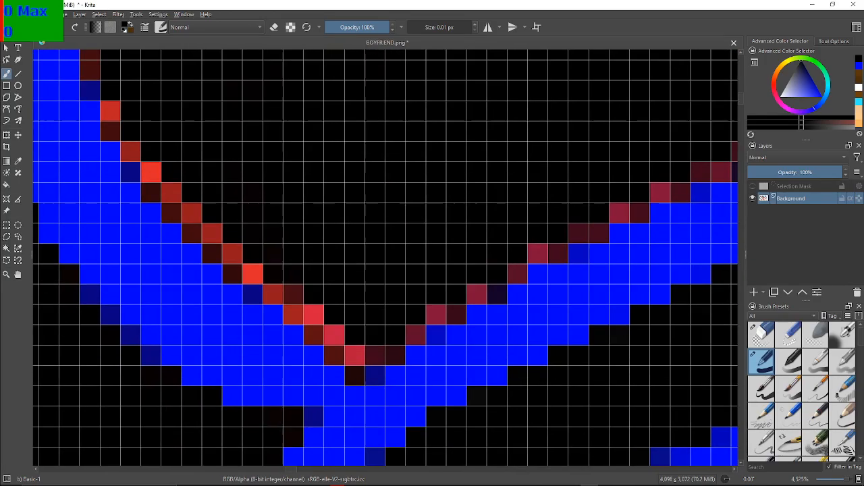
pyautogui.scroll(1, 376, 208)
pyautogui.scroll(-2, 367, 192)
pyautogui.scroll(2, 367, 191)
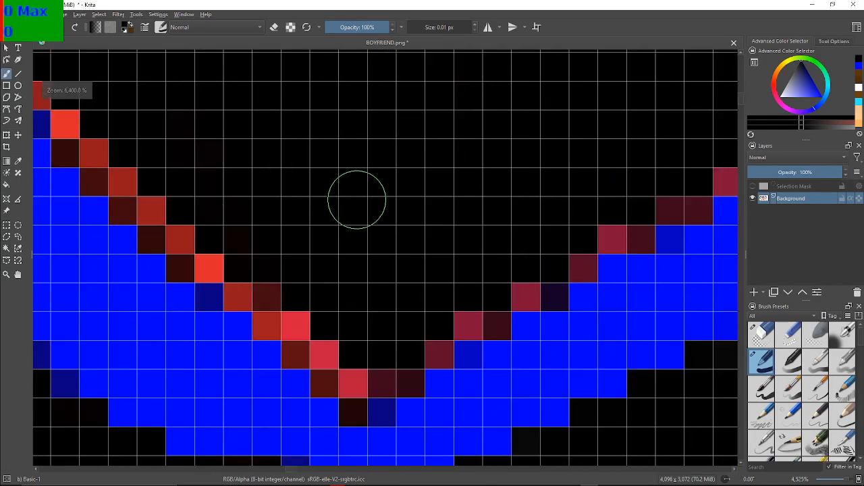
pyautogui.moveTo(357, 192); pyautogui.dragTo(356, 188)
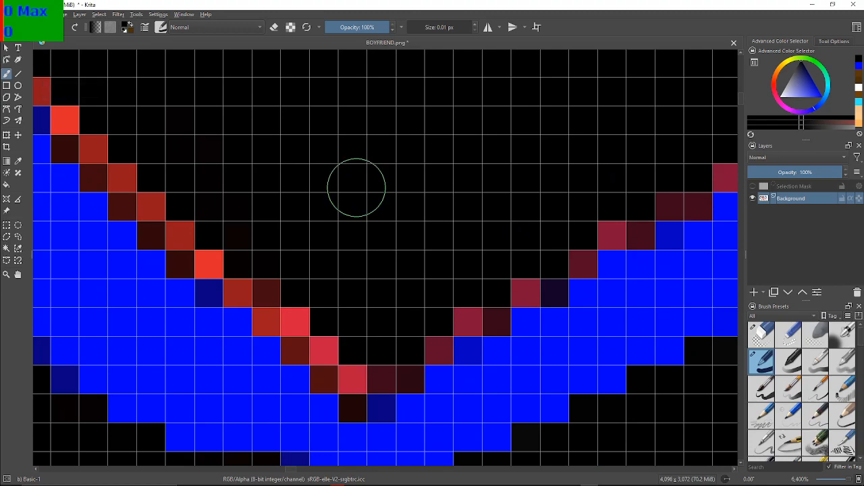
pyautogui.click(369, 358)
pyautogui.click(375, 369)
pyautogui.click(353, 374)
pyautogui.click(354, 392)
pyautogui.click(355, 401)
pyautogui.click(325, 358)
pyautogui.click(325, 361)
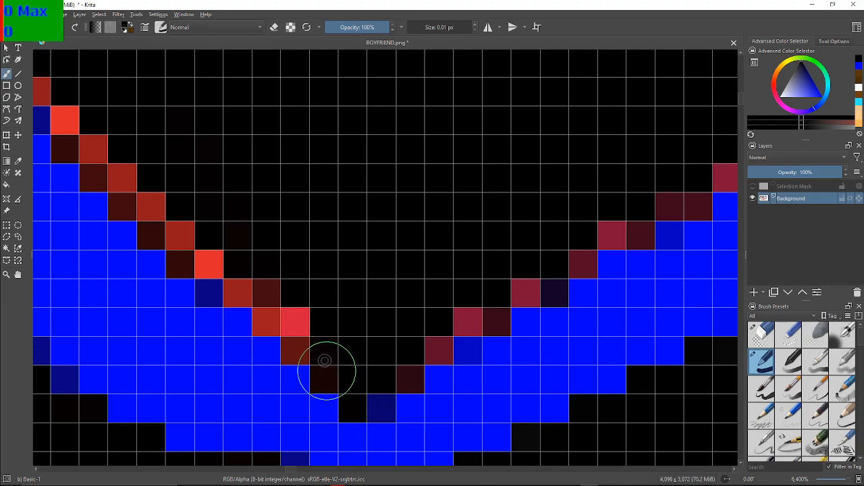
# Blacken the paired red and maroon steps climbing left from the V-shaped corner, through the first bright red pixel
pyautogui.click(295, 346)
pyautogui.click(296, 330)
pyautogui.click(291, 324)
pyautogui.click(267, 306)
pyautogui.click(260, 295)
pyautogui.click(236, 279)
pyautogui.click(222, 252)
pyautogui.click(206, 252)
pyautogui.click(187, 257)
pyautogui.click(183, 248)
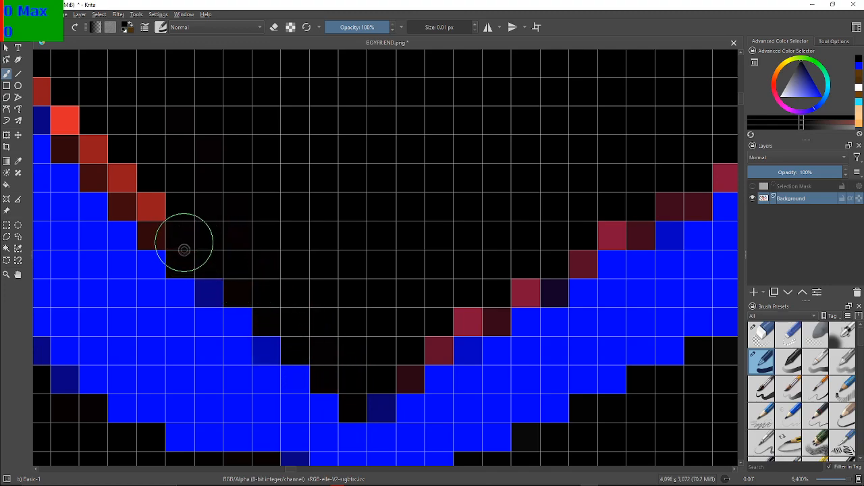
# Continue up the patch's lower-left diagonal, painting the next four red and maroon steps black
pyautogui.click(158, 227)
pyautogui.click(155, 218)
pyautogui.click(119, 203)
pyautogui.click(121, 181)
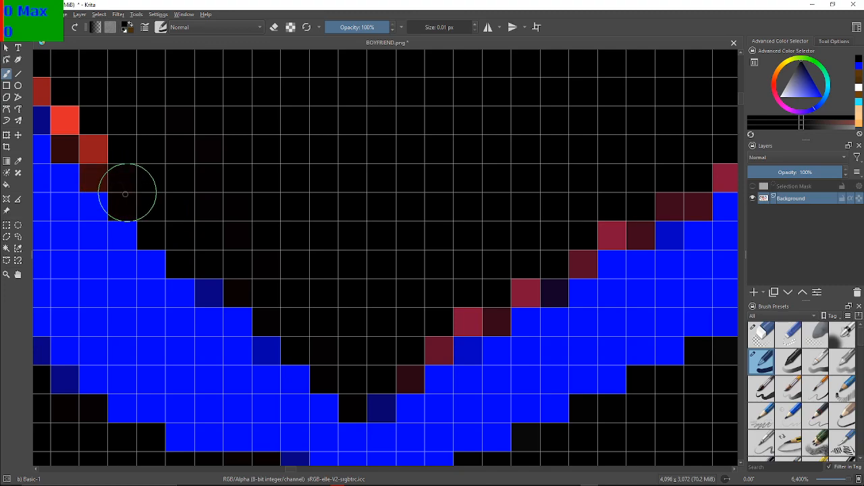
pyautogui.click(93, 172)
pyautogui.click(91, 145)
pyautogui.click(83, 135)
pyautogui.click(71, 127)
pyautogui.click(71, 139)
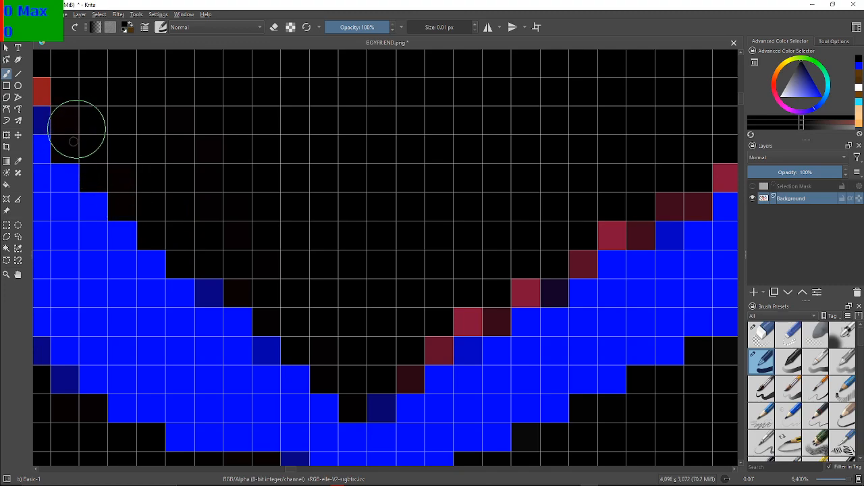
# Blacken the fringe pixels on the steep upper part of the patch's left edge, undoing a stray stroke on the blue band
pyautogui.moveTo(78, 120); pyautogui.dragTo(252, 178)
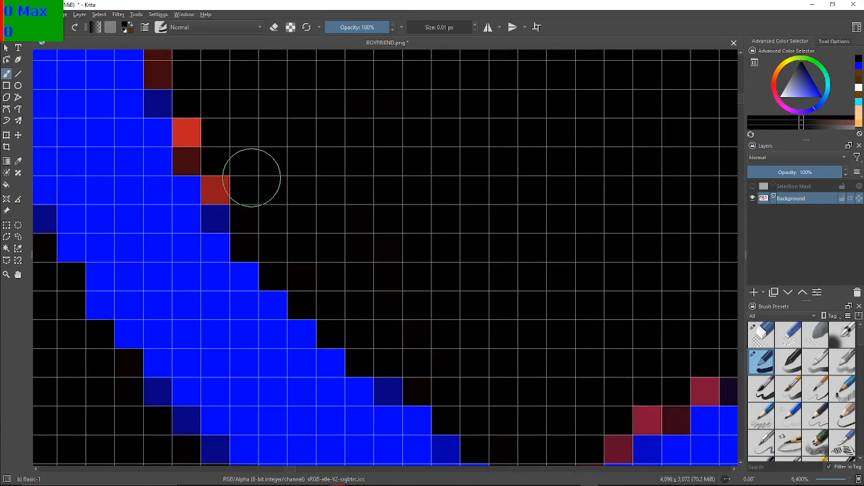
pyautogui.click(153, 203)
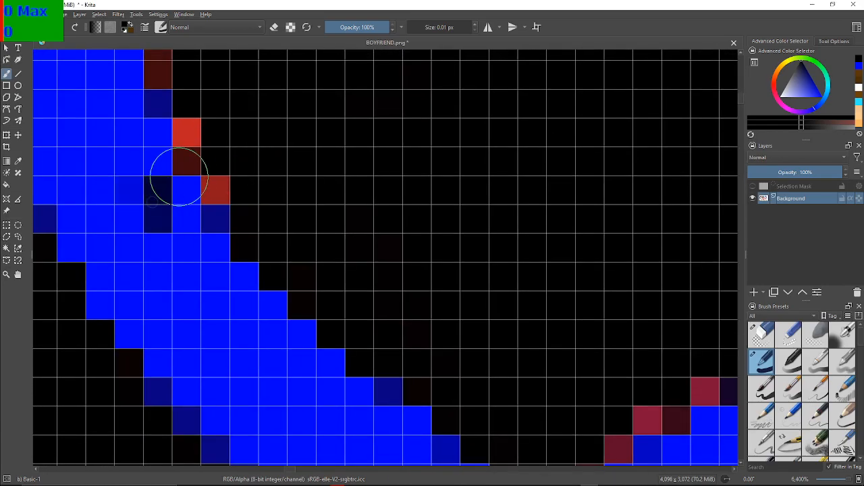
pyautogui.hotkey('ctrl', 'z')
pyautogui.click(215, 188)
pyautogui.click(199, 148)
pyautogui.click(198, 119)
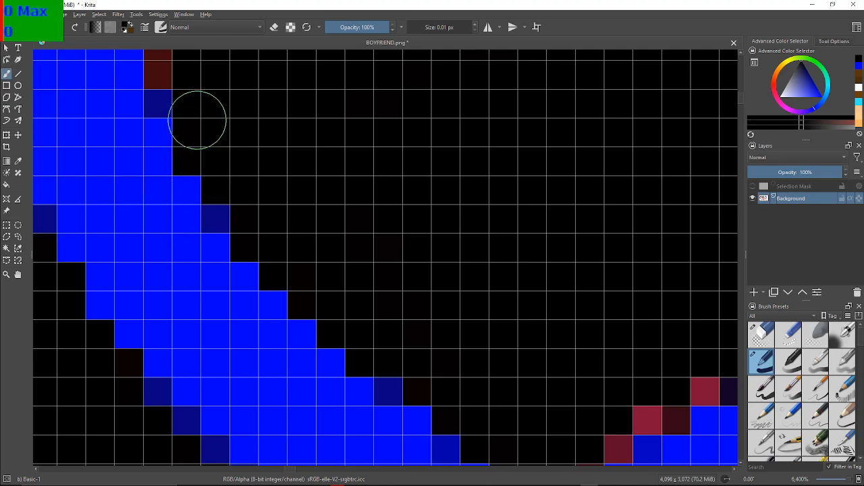
pyautogui.click(166, 62)
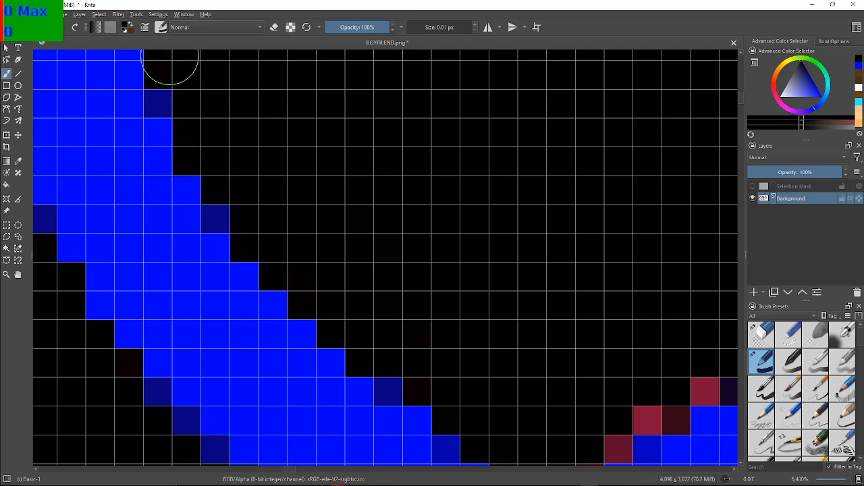
# Paint the maroon pair above the patch's left corner and the bright red diagonal pixels rising from it black
pyautogui.moveTo(258, 1)
pyautogui.mouseDown()
pyautogui.moveTo(267, 60)
pyautogui.moveTo(203, 236)
pyautogui.moveTo(245, 231)
pyautogui.mouseUp()
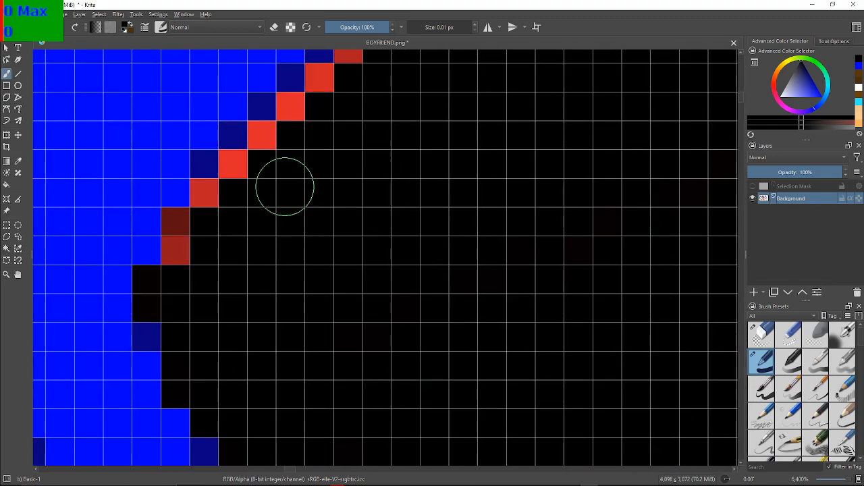
pyautogui.click(188, 243)
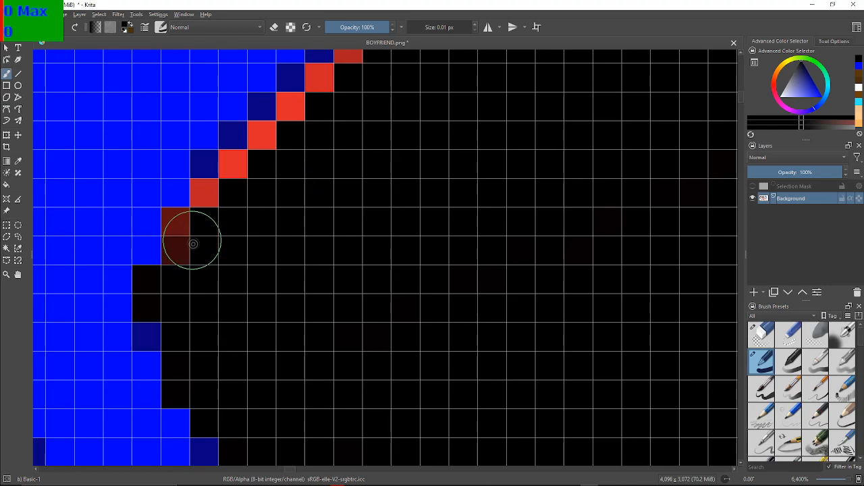
pyautogui.click(184, 233)
pyautogui.click(212, 195)
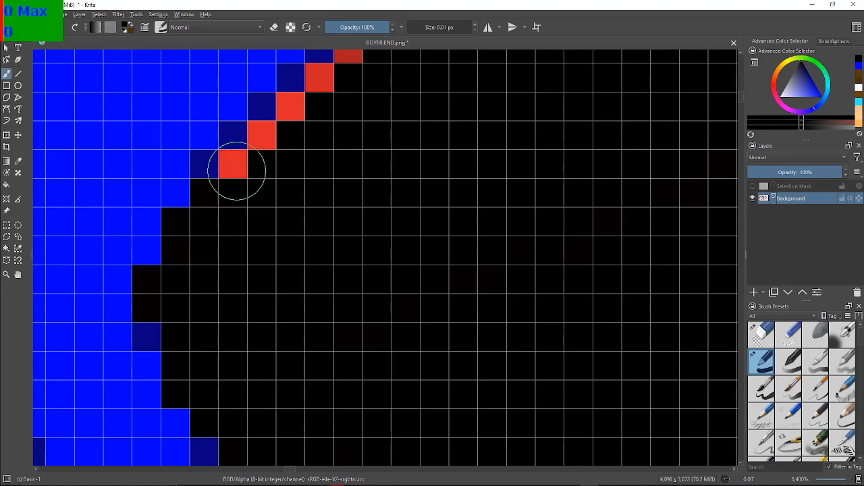
pyautogui.click(232, 169)
pyautogui.click(268, 140)
pyautogui.click(290, 108)
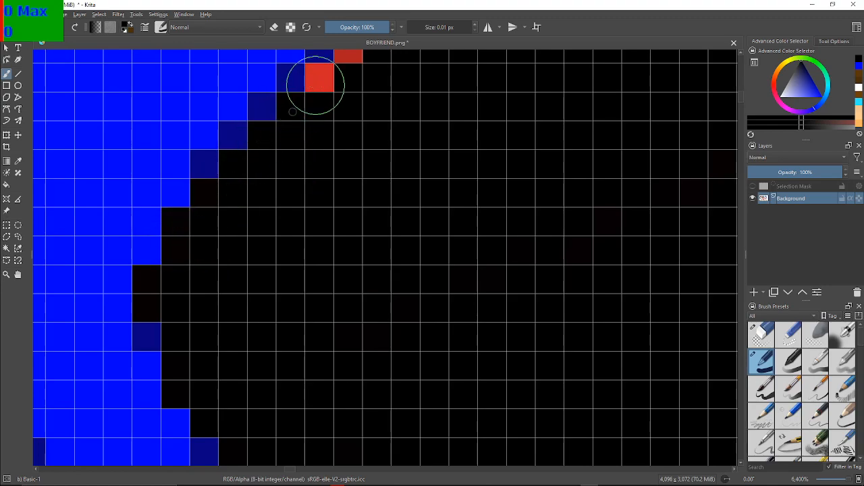
pyautogui.click(320, 80)
pyautogui.click(347, 63)
pyautogui.click(348, 63)
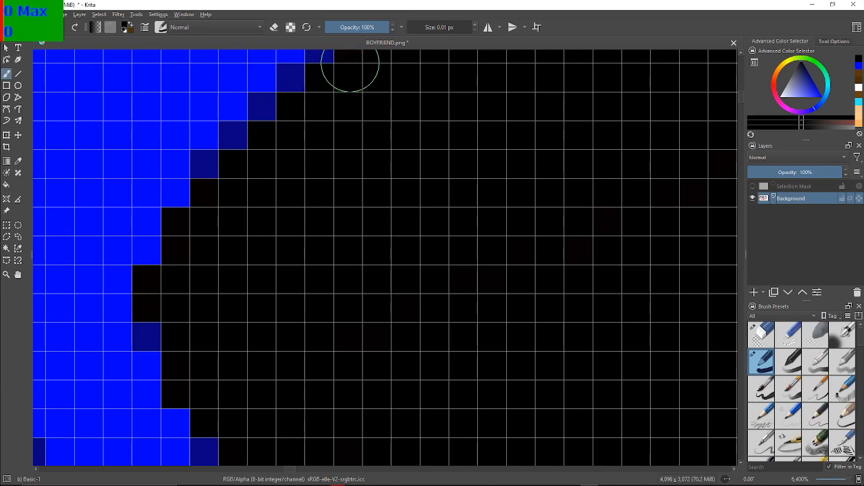
# Paint the next five red and maroon steps up the patch's upper-left diagonal black, starting from the single red pixel
pyautogui.moveTo(361, 79); pyautogui.dragTo(245, 279)
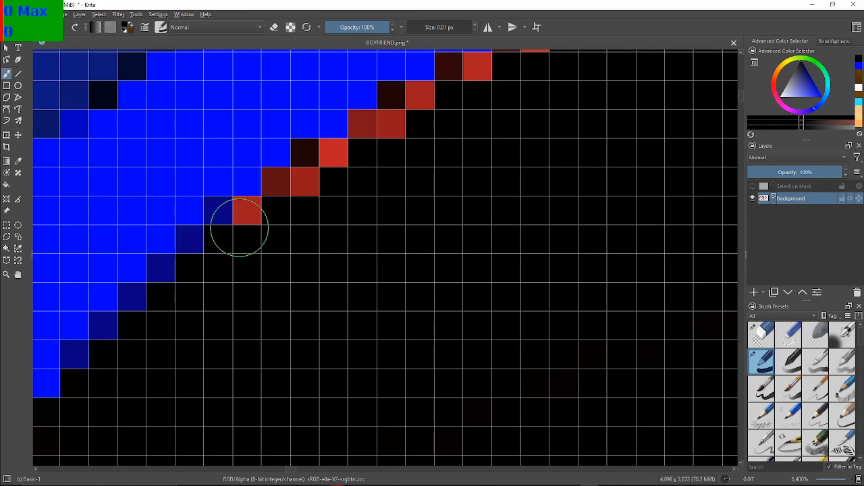
pyautogui.click(258, 218)
pyautogui.click(275, 183)
pyautogui.click(293, 185)
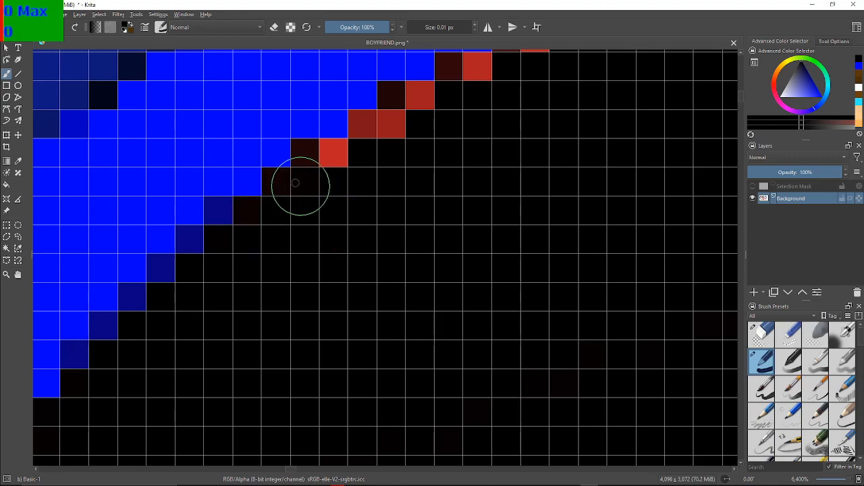
pyautogui.click(324, 160)
pyautogui.click(364, 125)
pyautogui.click(384, 119)
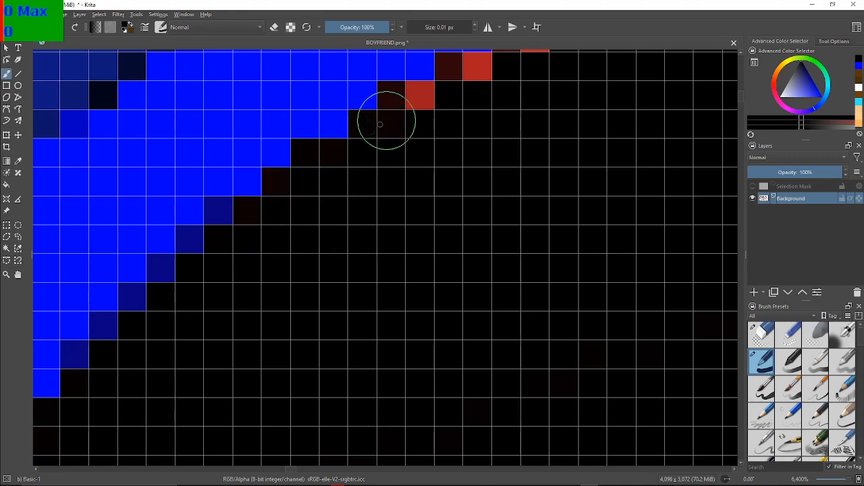
pyautogui.click(416, 96)
pyautogui.click(399, 104)
# Continue up the patch's upper-left diagonal, blackening the next seven maroon and red pixel pairs towards the peak
pyautogui.moveTo(534, 91); pyautogui.dragTo(295, 286)
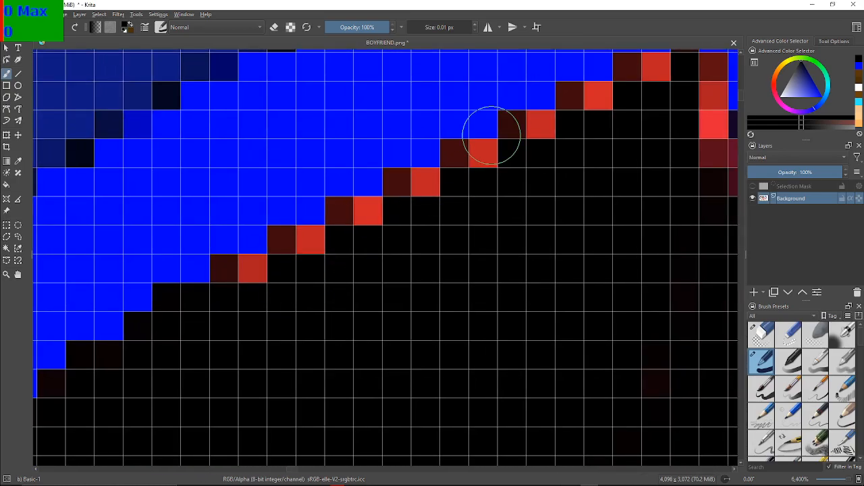
pyautogui.click(251, 270)
pyautogui.moveTo(298, 245); pyautogui.dragTo(309, 245)
pyautogui.moveTo(363, 235)
pyautogui.mouseDown()
pyautogui.moveTo(343, 219)
pyautogui.moveTo(366, 218)
pyautogui.mouseUp()
pyautogui.moveTo(409, 185); pyautogui.dragTo(418, 190)
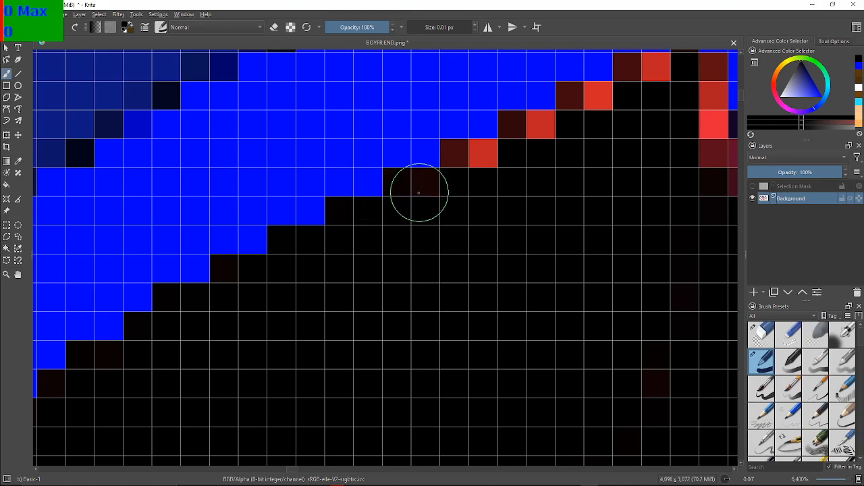
pyautogui.moveTo(468, 166)
pyautogui.mouseDown()
pyautogui.moveTo(458, 153)
pyautogui.moveTo(543, 123)
pyautogui.mouseUp()
pyautogui.moveTo(584, 103)
pyautogui.mouseDown()
pyautogui.moveTo(584, 88)
pyautogui.moveTo(568, 104)
pyautogui.mouseUp()
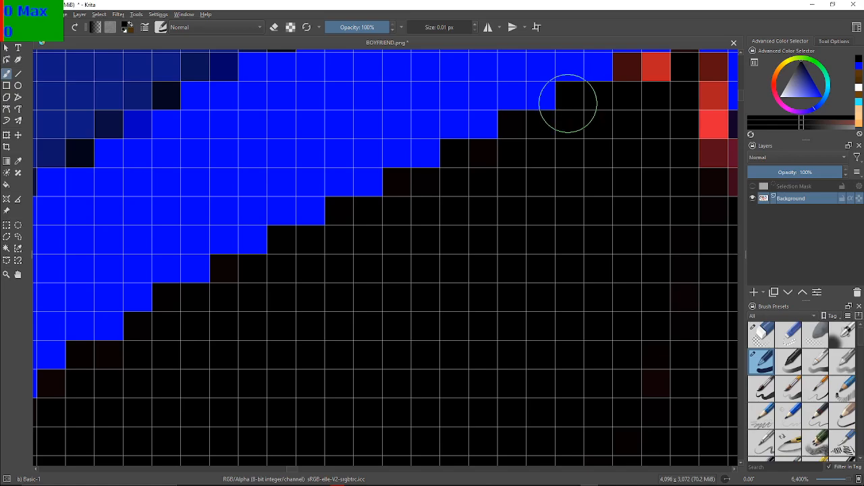
# Blacken the red and maroon fringe around the patch's peak and along the steep upper part of its right edge
pyautogui.moveTo(667, 159); pyautogui.dragTo(409, 252)
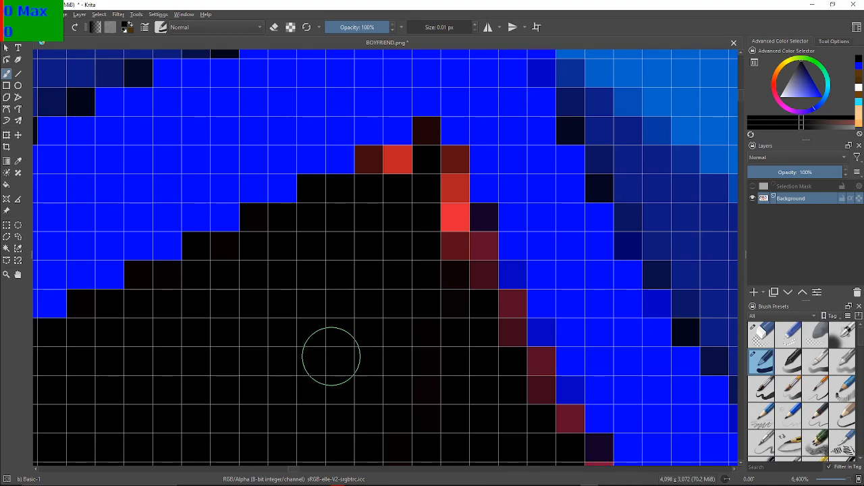
pyautogui.moveTo(385, 169)
pyautogui.mouseDown()
pyautogui.moveTo(372, 164)
pyautogui.moveTo(412, 153)
pyautogui.moveTo(421, 139)
pyautogui.moveTo(437, 169)
pyautogui.moveTo(448, 170)
pyautogui.moveTo(446, 229)
pyautogui.moveTo(468, 261)
pyautogui.moveTo(479, 252)
pyautogui.moveTo(480, 298)
pyautogui.moveTo(498, 322)
pyautogui.moveTo(475, 307)
pyautogui.mouseUp()
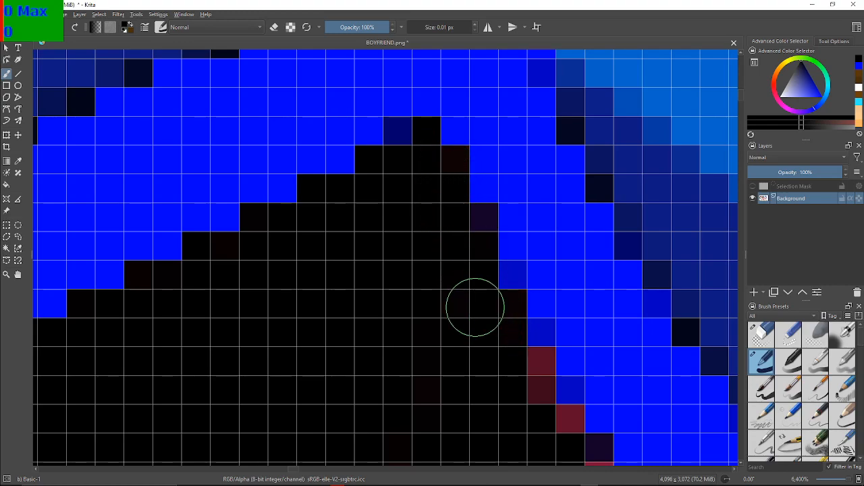
pyautogui.moveTo(517, 288); pyautogui.dragTo(349, 144)
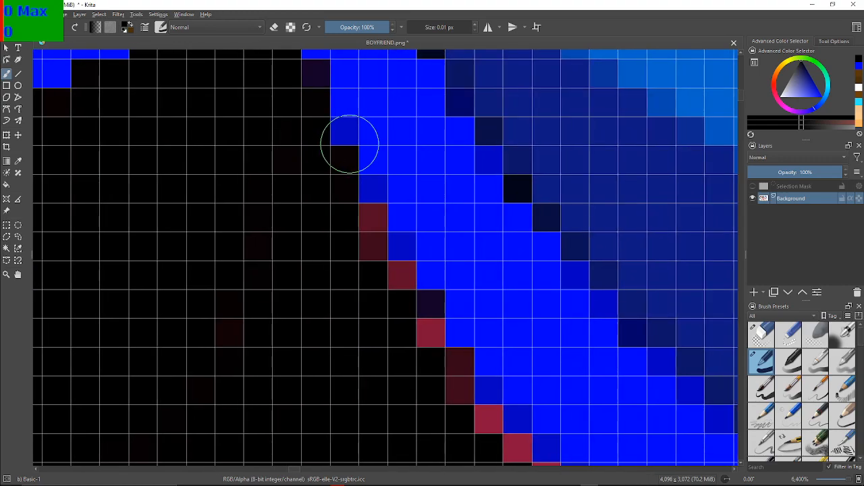
pyautogui.moveTo(378, 254)
pyautogui.mouseDown()
pyautogui.moveTo(366, 233)
pyautogui.moveTo(399, 276)
pyautogui.moveTo(443, 387)
pyautogui.moveTo(447, 374)
pyautogui.moveTo(454, 378)
pyautogui.moveTo(425, 382)
pyautogui.mouseUp()
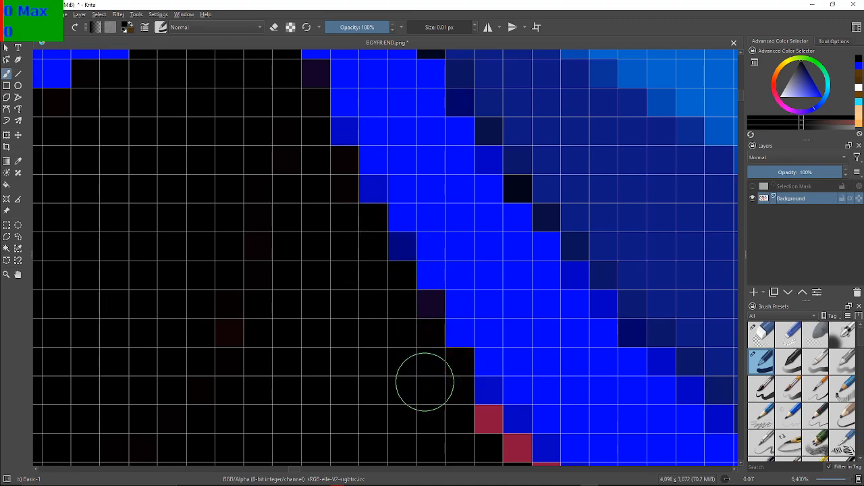
# Paint the crimson diagonal down to the patch's right corner black, including the first two fringe rows beneath the corner
pyautogui.moveTo(499, 260)
pyautogui.mouseDown()
pyautogui.moveTo(405, 145)
pyautogui.moveTo(403, 123)
pyautogui.moveTo(478, 162)
pyautogui.moveTo(466, 159)
pyautogui.mouseUp()
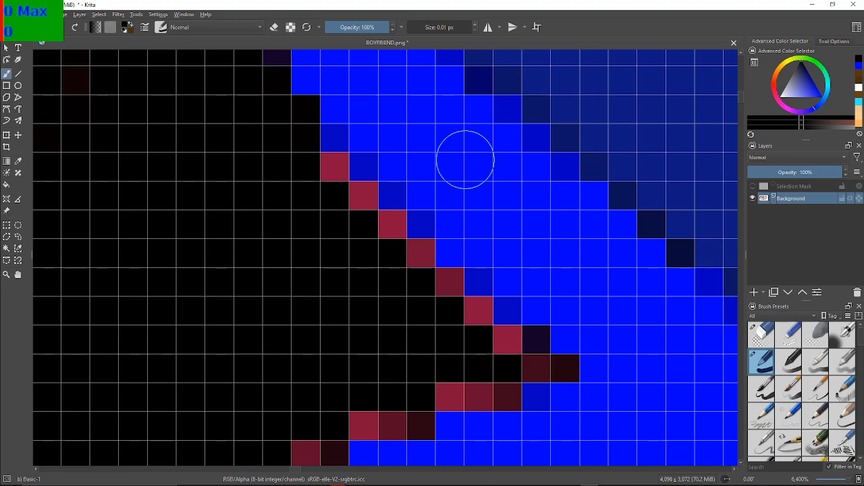
pyautogui.click(327, 174)
pyautogui.moveTo(327, 175)
pyautogui.mouseDown()
pyautogui.moveTo(383, 240)
pyautogui.moveTo(396, 237)
pyautogui.moveTo(387, 247)
pyautogui.moveTo(411, 260)
pyautogui.moveTo(410, 277)
pyautogui.moveTo(414, 261)
pyautogui.moveTo(441, 297)
pyautogui.moveTo(439, 286)
pyautogui.moveTo(538, 366)
pyautogui.moveTo(564, 366)
pyautogui.moveTo(481, 381)
pyautogui.moveTo(496, 396)
pyautogui.moveTo(390, 395)
pyautogui.moveTo(391, 406)
pyautogui.moveTo(410, 411)
pyautogui.moveTo(355, 416)
pyautogui.mouseUp()
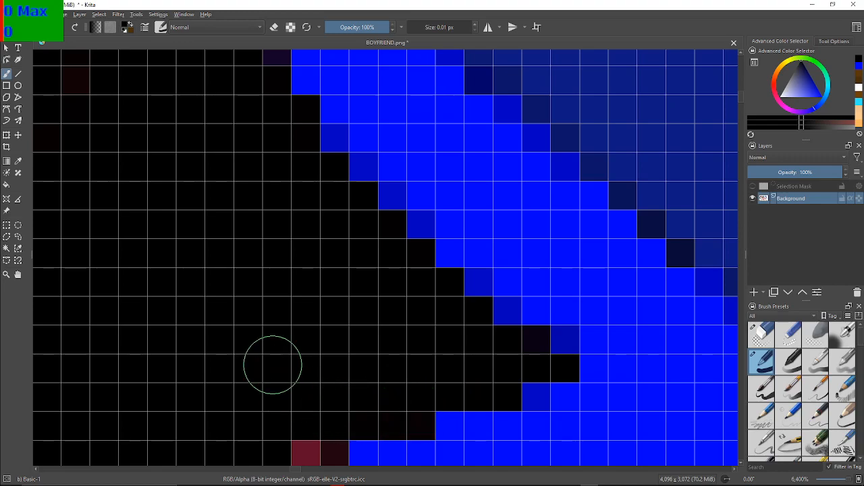
# Blacken the next three crimson and maroon steps descending left along the patch's lower-right edge
pyautogui.moveTo(299, 270); pyautogui.dragTo(316, 157)
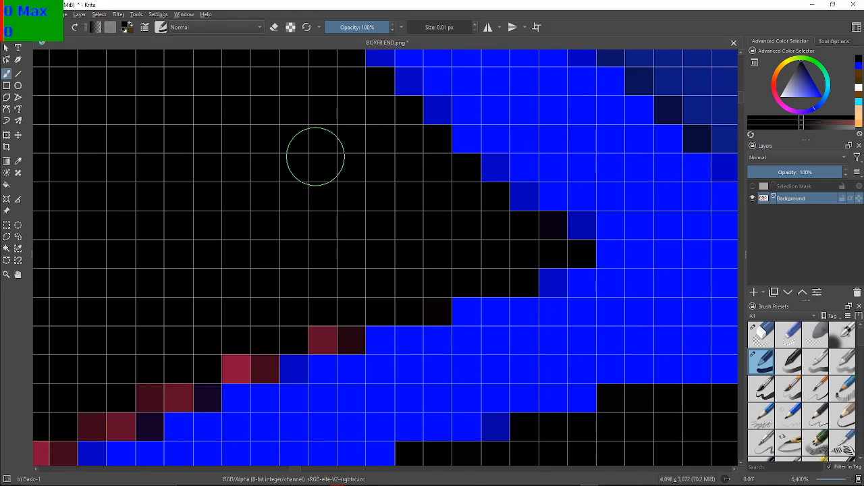
pyautogui.moveTo(313, 322)
pyautogui.mouseDown()
pyautogui.moveTo(332, 316)
pyautogui.moveTo(335, 339)
pyautogui.mouseUp()
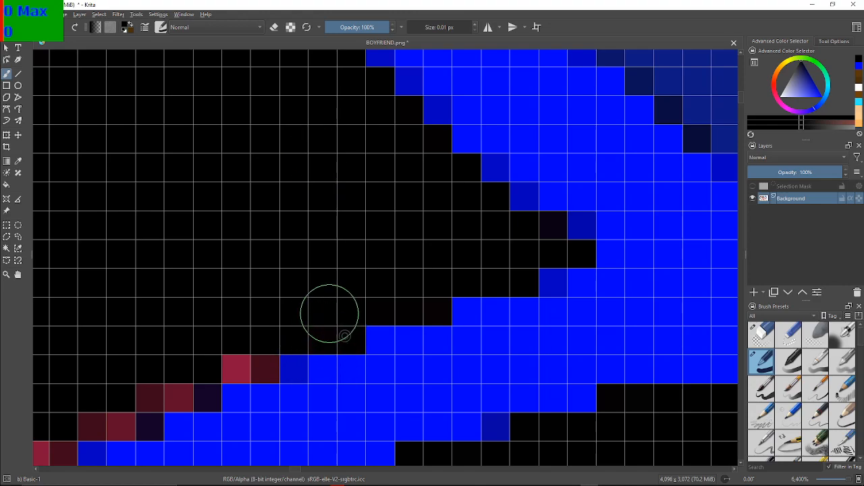
pyautogui.moveTo(267, 343)
pyautogui.mouseDown()
pyautogui.moveTo(241, 356)
pyautogui.moveTo(262, 362)
pyautogui.mouseUp()
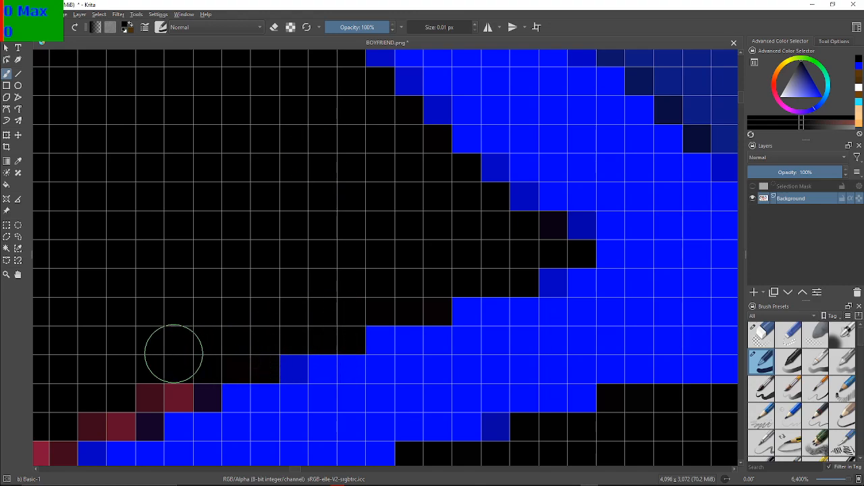
pyautogui.moveTo(164, 378)
pyautogui.mouseDown()
pyautogui.moveTo(169, 385)
pyautogui.moveTo(161, 358)
pyautogui.mouseUp()
# Paint the remaining crimson and maroon fringe pixels down to the patch's V-shaped bottom corner black
pyautogui.moveTo(204, 331); pyautogui.dragTo(493, 216)
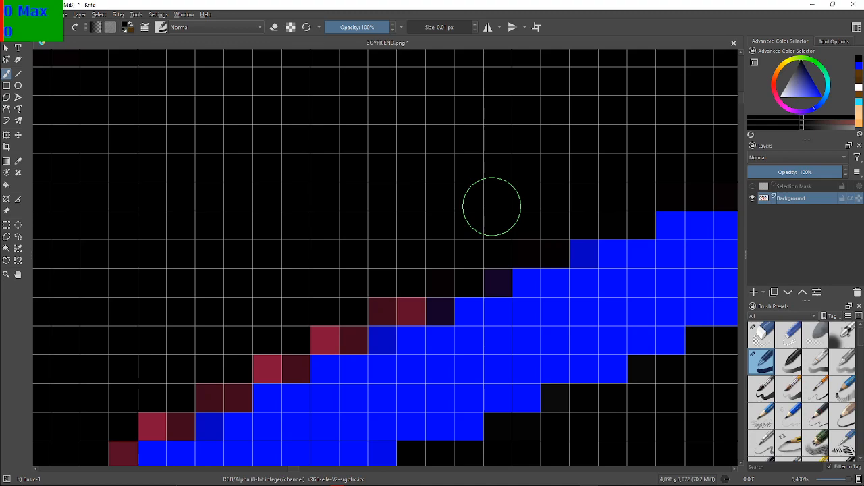
pyautogui.moveTo(396, 304)
pyautogui.mouseDown()
pyautogui.moveTo(275, 351)
pyautogui.moveTo(275, 360)
pyautogui.moveTo(292, 360)
pyautogui.moveTo(220, 382)
pyautogui.moveTo(215, 394)
pyautogui.moveTo(166, 408)
pyautogui.moveTo(163, 420)
pyautogui.moveTo(191, 397)
pyautogui.mouseUp()
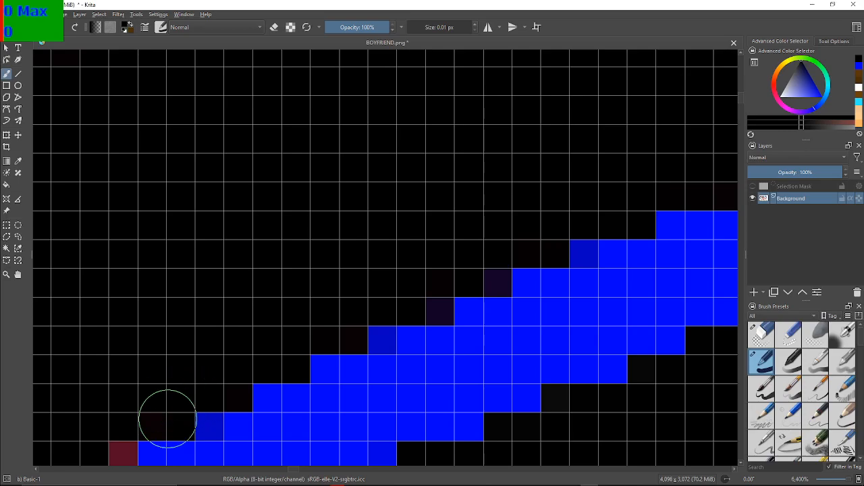
pyautogui.moveTo(156, 340); pyautogui.dragTo(361, 174)
pyautogui.moveTo(299, 265)
pyautogui.mouseDown()
pyautogui.moveTo(349, 216)
pyautogui.moveTo(356, 247)
pyautogui.moveTo(363, 231)
pyautogui.moveTo(205, 344)
pyautogui.moveTo(207, 304)
pyautogui.mouseUp()
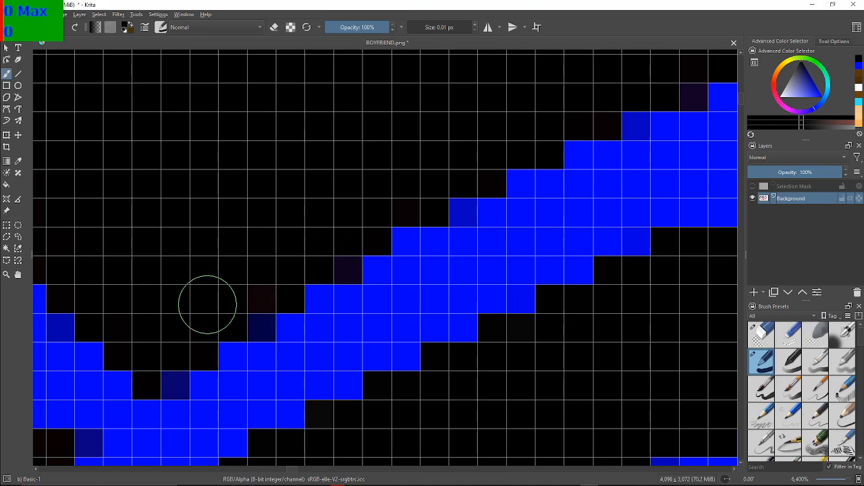
# Enlarge the brush to 9.24 px and paint a black stroke from the sleeve down the forearm's outer edge to the blue cuff
pyautogui.scroll(-10, 208, 304)
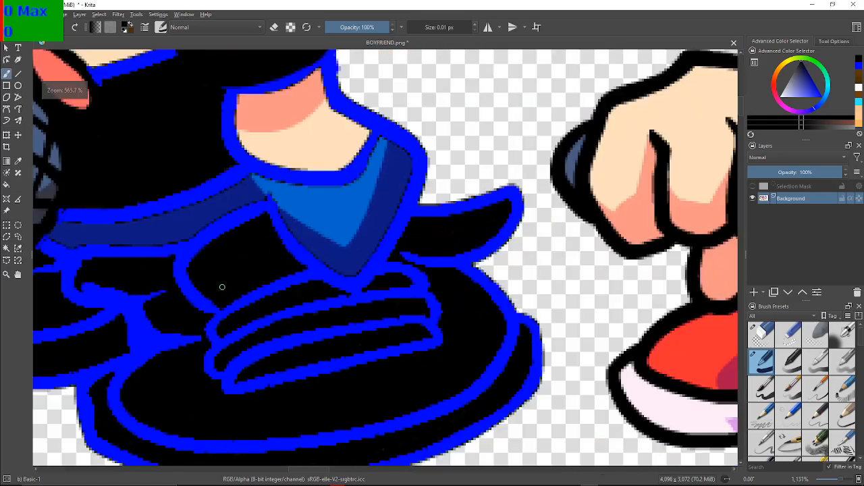
pyautogui.scroll(4, 128, 251)
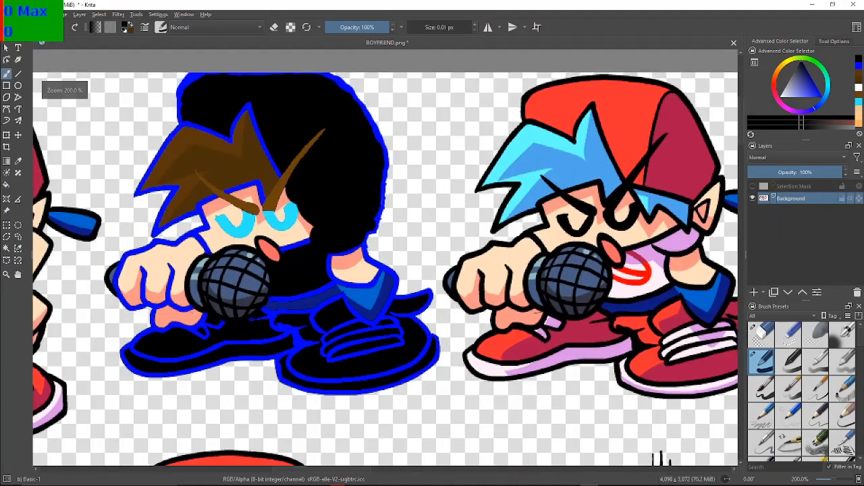
pyautogui.scroll(2, 356, 327)
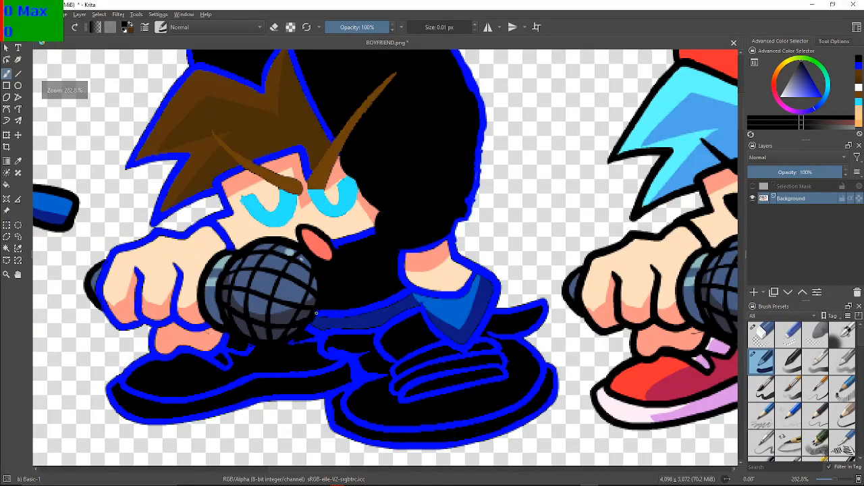
pyautogui.scroll(-1, 356, 327)
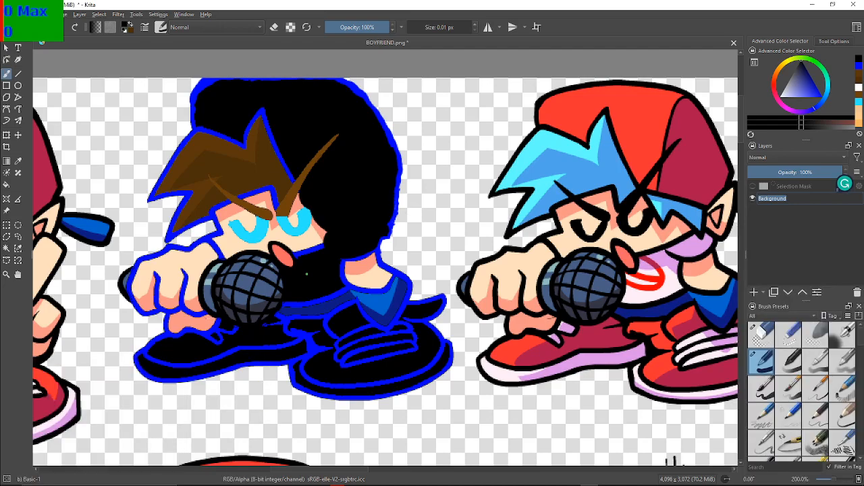
pyautogui.moveTo(306, 274); pyautogui.dragTo(350, 283)
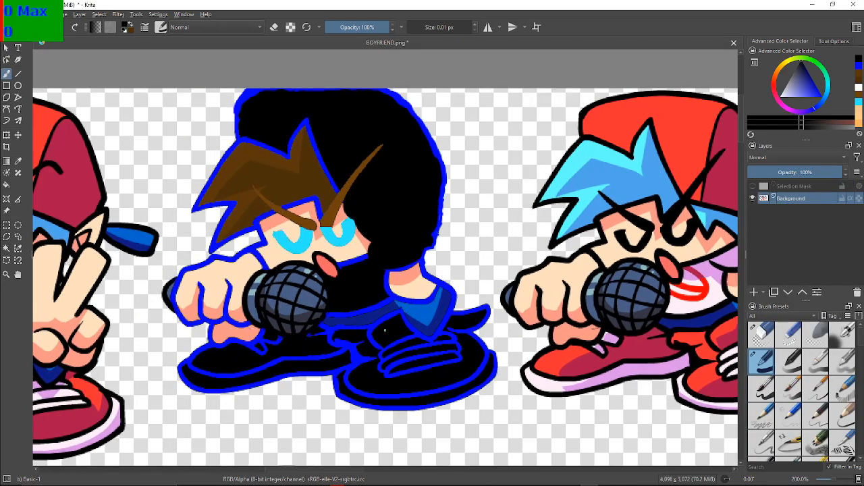
pyautogui.scroll(2, 386, 332)
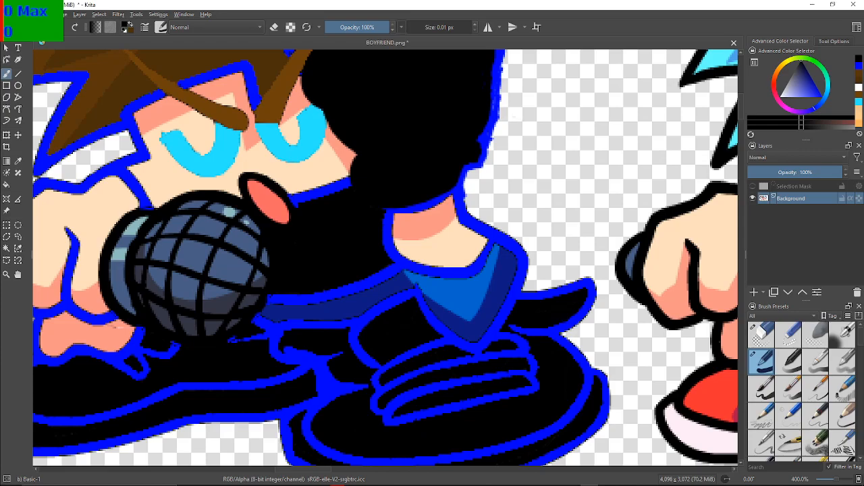
pyautogui.click(424, 27)
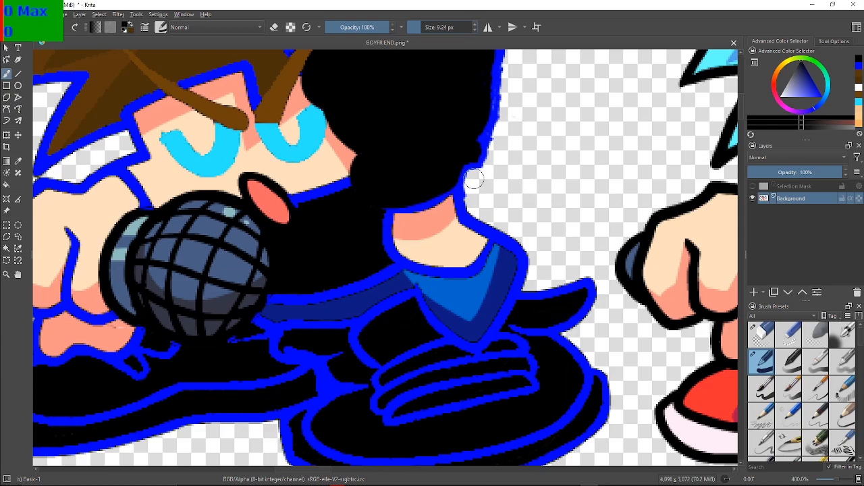
pyautogui.moveTo(463, 160)
pyautogui.mouseDown()
pyautogui.moveTo(474, 209)
pyautogui.moveTo(491, 228)
pyautogui.moveTo(474, 166)
pyautogui.moveTo(478, 176)
pyautogui.mouseUp()
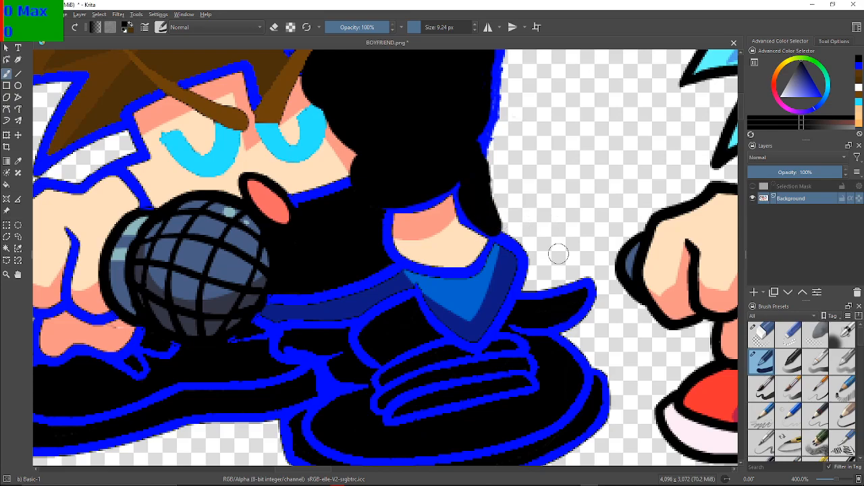
# Erase the forearm above the blue cuff with the 11.22 px Eraser Circle and paint a black sleeve over most of the gap with Basic-1
pyautogui.click(761, 333)
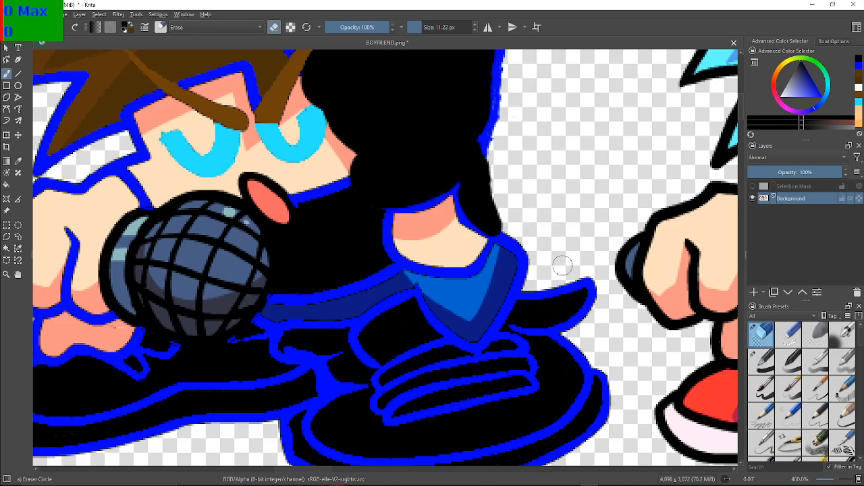
pyautogui.moveTo(476, 234)
pyautogui.mouseDown()
pyautogui.moveTo(429, 256)
pyautogui.moveTo(407, 240)
pyautogui.moveTo(430, 226)
pyautogui.moveTo(447, 246)
pyautogui.moveTo(438, 242)
pyautogui.moveTo(446, 242)
pyautogui.moveTo(455, 201)
pyautogui.moveTo(400, 219)
pyautogui.moveTo(400, 239)
pyautogui.moveTo(391, 219)
pyautogui.moveTo(438, 192)
pyautogui.moveTo(472, 196)
pyautogui.moveTo(415, 246)
pyautogui.moveTo(398, 242)
pyautogui.moveTo(391, 220)
pyautogui.moveTo(400, 255)
pyautogui.moveTo(462, 267)
pyautogui.moveTo(489, 228)
pyautogui.moveTo(474, 185)
pyautogui.moveTo(475, 211)
pyautogui.moveTo(489, 203)
pyautogui.moveTo(490, 212)
pyautogui.moveTo(505, 215)
pyautogui.moveTo(498, 228)
pyautogui.moveTo(489, 182)
pyautogui.mouseUp()
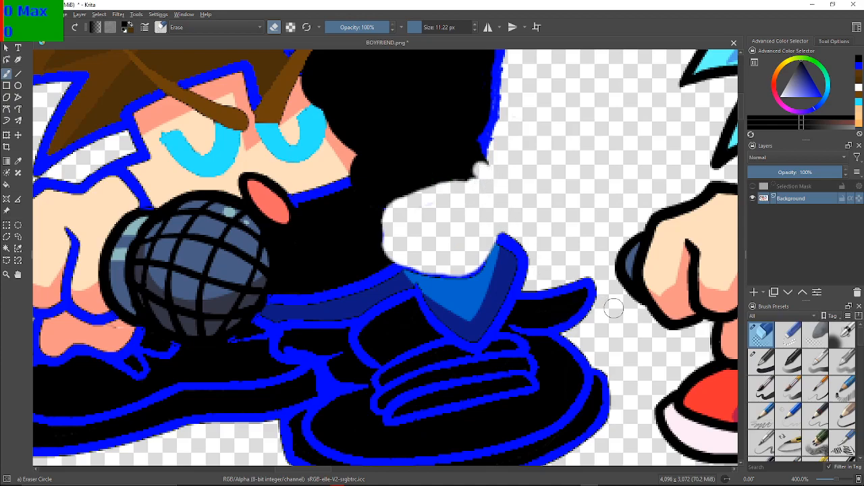
pyautogui.click(761, 361)
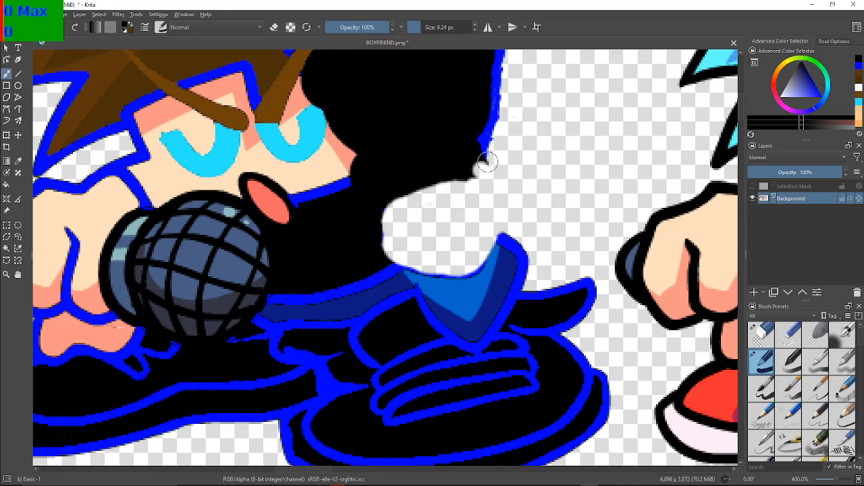
pyautogui.moveTo(478, 162)
pyautogui.mouseDown()
pyautogui.moveTo(478, 220)
pyautogui.moveTo(442, 237)
pyautogui.moveTo(374, 247)
pyautogui.moveTo(388, 207)
pyautogui.moveTo(413, 199)
pyautogui.moveTo(396, 210)
pyautogui.moveTo(446, 215)
pyautogui.moveTo(465, 193)
pyautogui.moveTo(472, 203)
pyautogui.moveTo(437, 223)
pyautogui.moveTo(421, 227)
pyautogui.moveTo(424, 214)
pyautogui.moveTo(406, 232)
pyautogui.mouseUp()
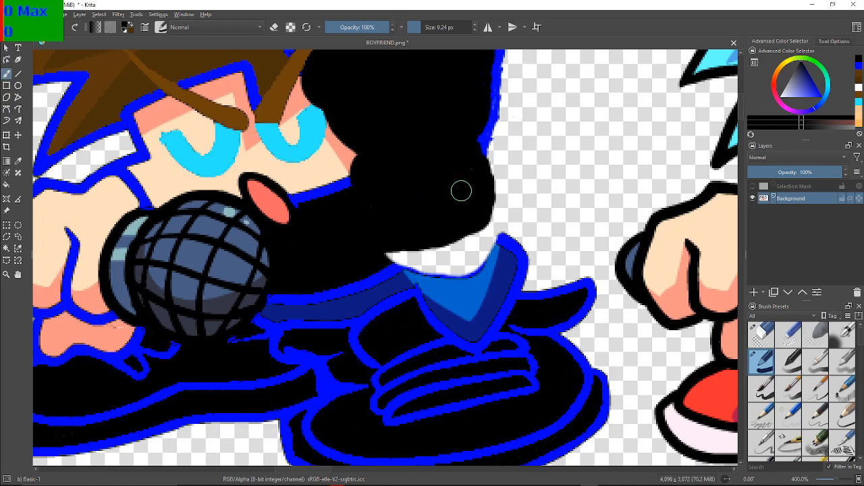
pyautogui.moveTo(332, 286); pyautogui.dragTo(359, 272)
# Pick a very dark bluish grey and paint a short curved stroke on the black area at the sleeve's inner edge
pyautogui.click(797, 65)
pyautogui.moveTo(798, 64); pyautogui.dragTo(800, 64)
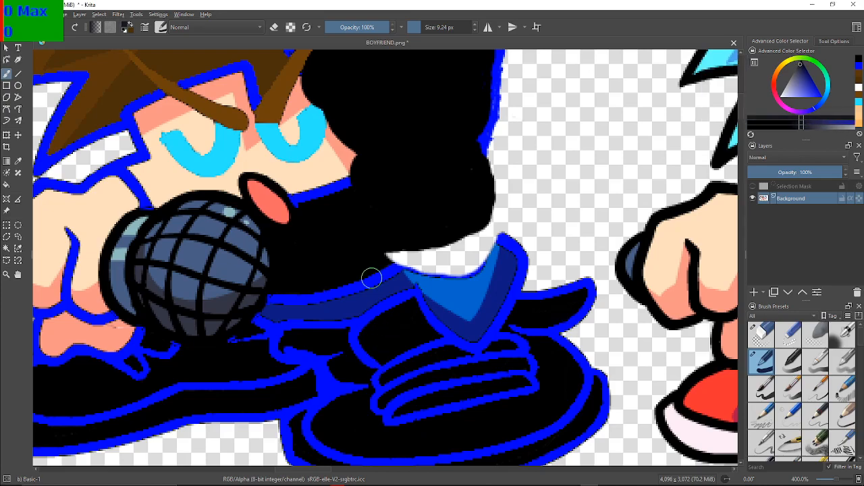
pyautogui.moveTo(361, 206)
pyautogui.mouseDown()
pyautogui.moveTo(357, 222)
pyautogui.moveTo(372, 247)
pyautogui.moveTo(371, 239)
pyautogui.mouseUp()
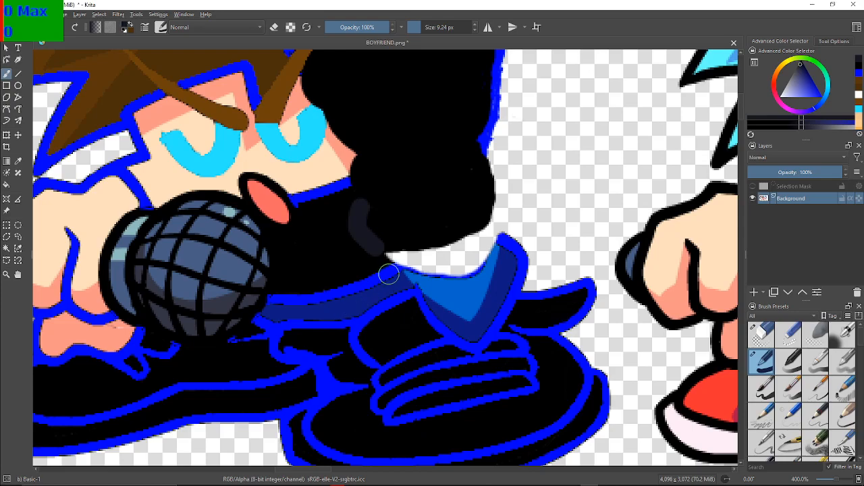
# Reselect black and widen the sleeve's outer end into a rounded shape above the blue cuff
pyautogui.click(859, 72)
pyautogui.click(859, 66)
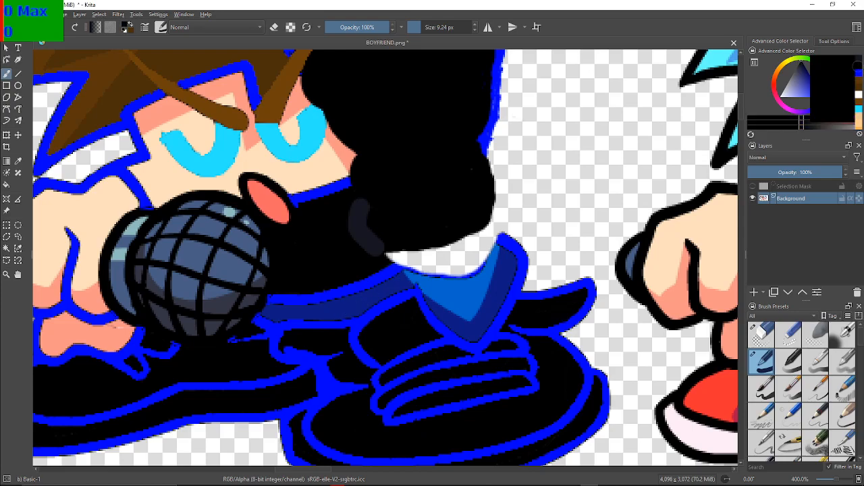
pyautogui.moveTo(491, 165)
pyautogui.mouseDown()
pyautogui.moveTo(523, 177)
pyautogui.moveTo(517, 204)
pyautogui.moveTo(493, 216)
pyautogui.moveTo(499, 177)
pyautogui.mouseUp()
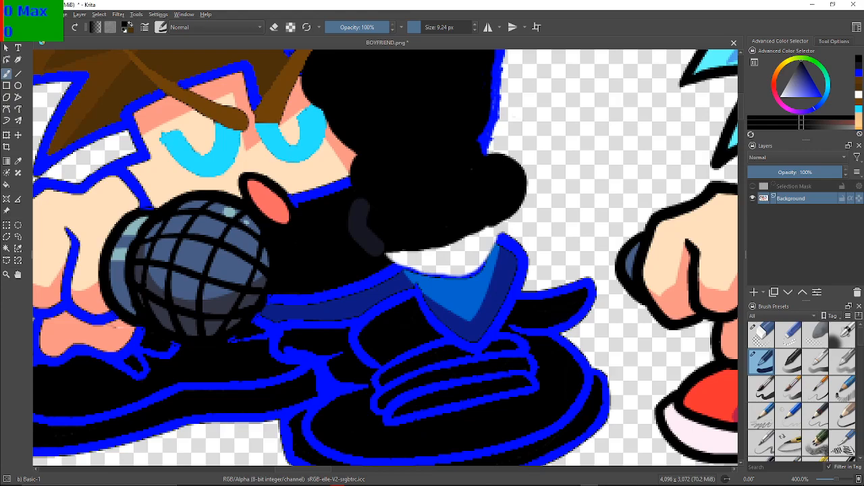
# Select blue and paint an outline around the sleeve's rounded outer end and along its lower edge above the blue cuff
pyautogui.click(859, 73)
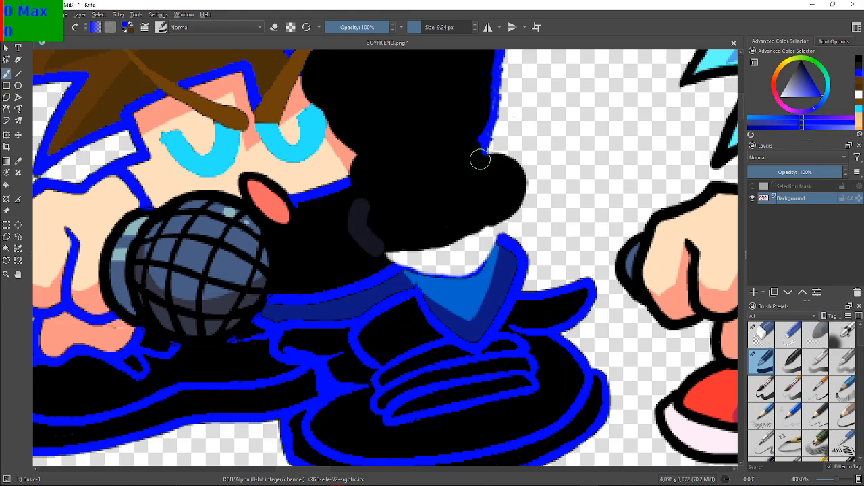
pyautogui.moveTo(490, 149)
pyautogui.mouseDown()
pyautogui.moveTo(509, 151)
pyautogui.moveTo(530, 176)
pyautogui.moveTo(530, 196)
pyautogui.moveTo(518, 210)
pyautogui.moveTo(449, 247)
pyautogui.moveTo(391, 252)
pyautogui.moveTo(437, 270)
pyautogui.moveTo(471, 265)
pyautogui.moveTo(497, 231)
pyautogui.mouseUp()
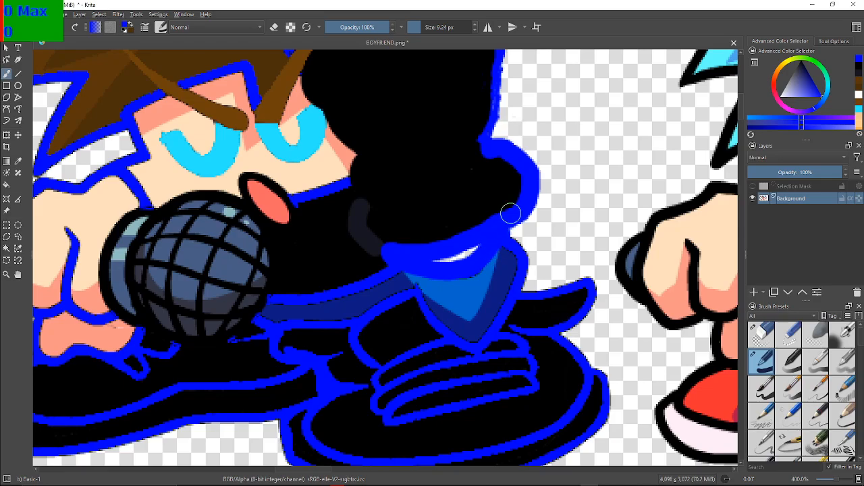
pyautogui.scroll(-6, 500, 218)
pyautogui.scroll(4, 520, 250)
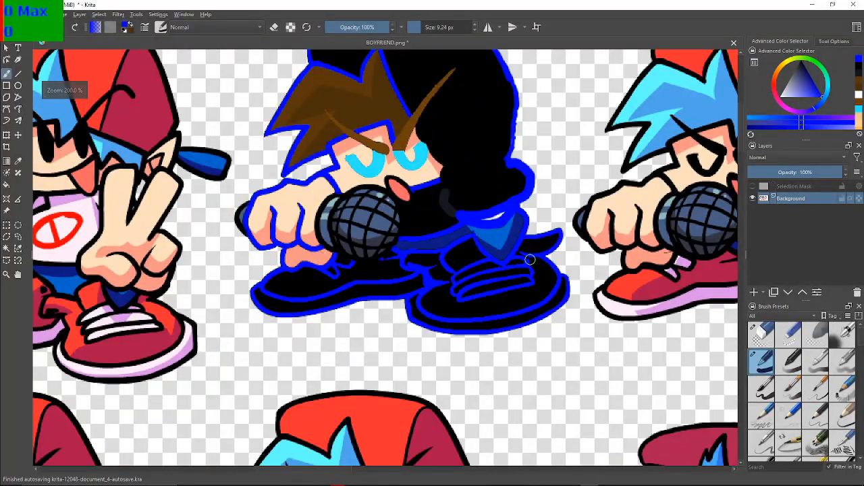
# Trim the inside of the sleeve end's blue outline with black, cover the gap above the cuff, and extend the dark grey crease upward
pyautogui.moveTo(536, 252); pyautogui.dragTo(509, 308)
pyautogui.scroll(3, 483, 294)
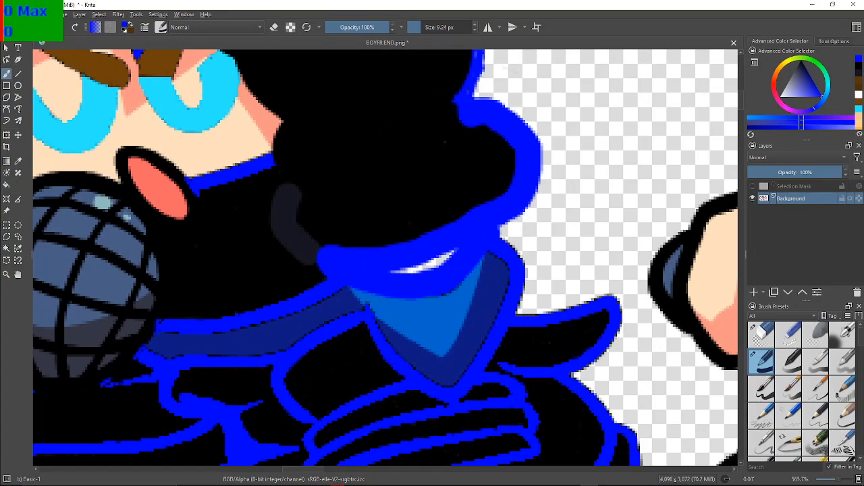
pyautogui.press('d')
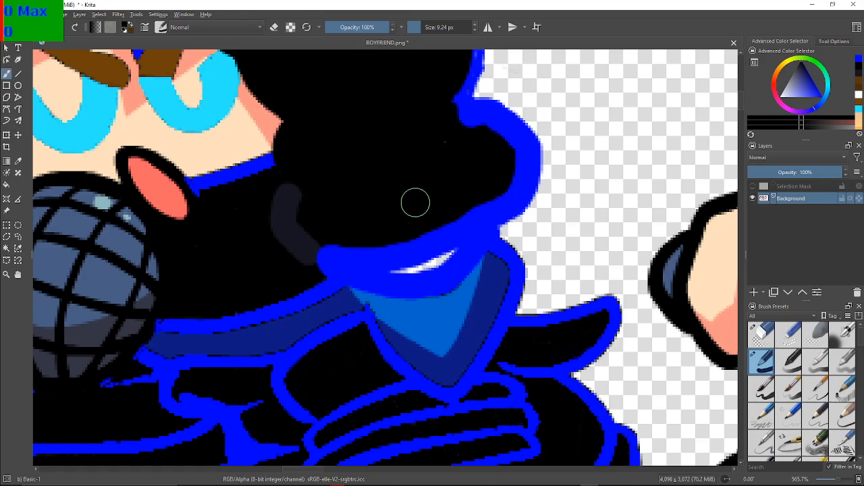
pyautogui.moveTo(448, 128)
pyautogui.mouseDown()
pyautogui.moveTo(469, 119)
pyautogui.moveTo(500, 170)
pyautogui.moveTo(494, 197)
pyautogui.moveTo(457, 226)
pyautogui.moveTo(447, 252)
pyautogui.moveTo(419, 264)
pyautogui.moveTo(395, 264)
pyautogui.moveTo(427, 242)
pyautogui.moveTo(371, 261)
pyautogui.moveTo(328, 257)
pyautogui.moveTo(394, 269)
pyautogui.moveTo(468, 239)
pyautogui.moveTo(508, 182)
pyautogui.moveTo(501, 138)
pyautogui.moveTo(460, 118)
pyautogui.moveTo(466, 141)
pyautogui.mouseUp()
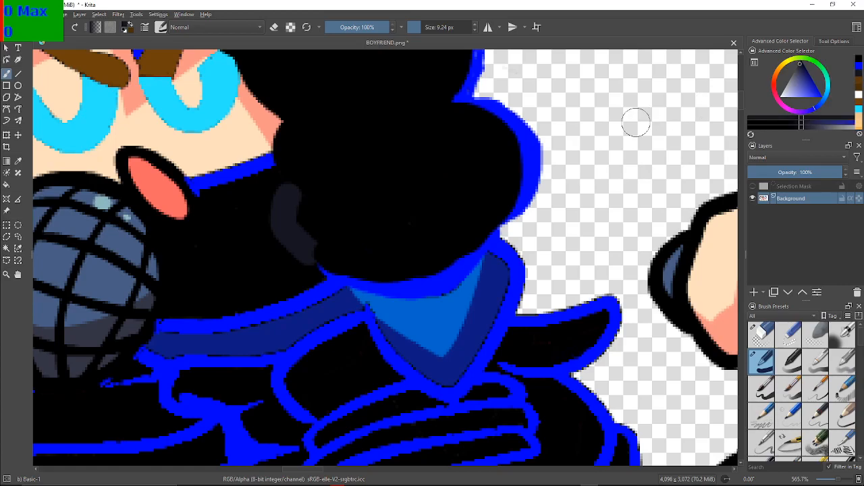
pyautogui.moveTo(286, 197); pyautogui.dragTo(286, 173)
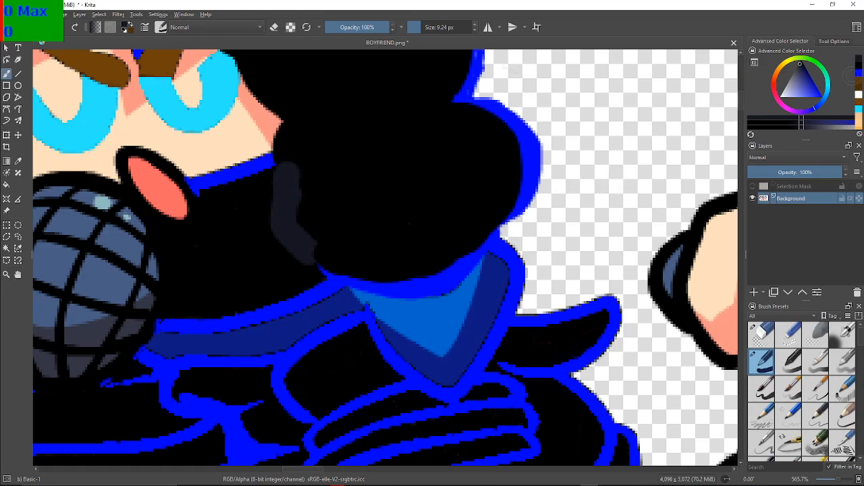
# Reselect blue and patch the outline where the sleeve's rounded end meets the outer corner of the blue cuff
pyautogui.click(859, 73)
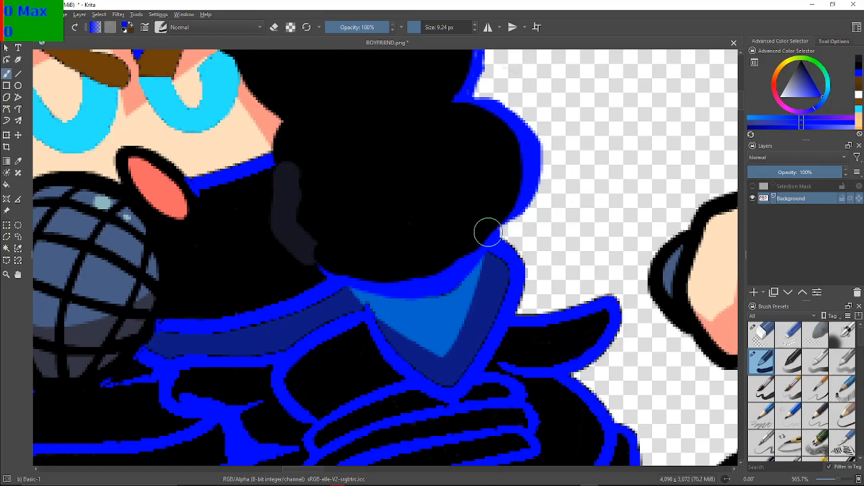
pyautogui.moveTo(501, 228)
pyautogui.mouseDown()
pyautogui.moveTo(532, 216)
pyautogui.moveTo(507, 221)
pyautogui.mouseUp()
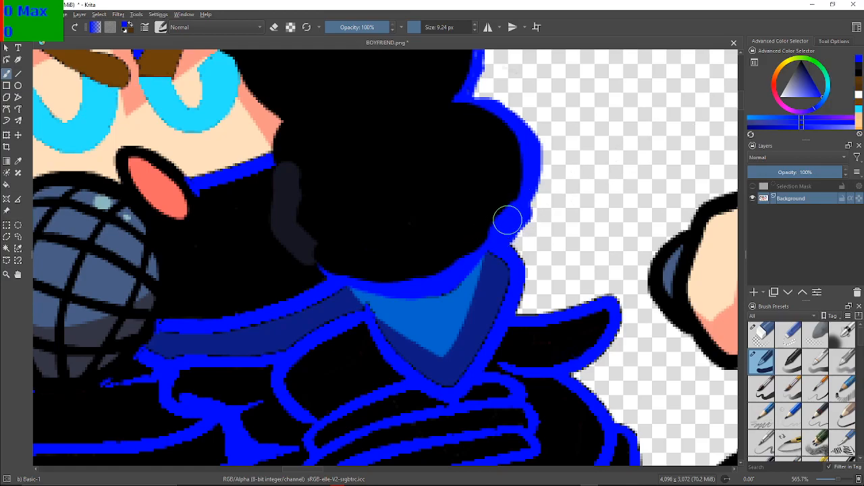
pyautogui.scroll(-7, 504, 226)
pyautogui.scroll(2, 504, 228)
pyautogui.moveTo(504, 228); pyautogui.dragTo(507, 255)
pyautogui.scroll(2, 503, 258)
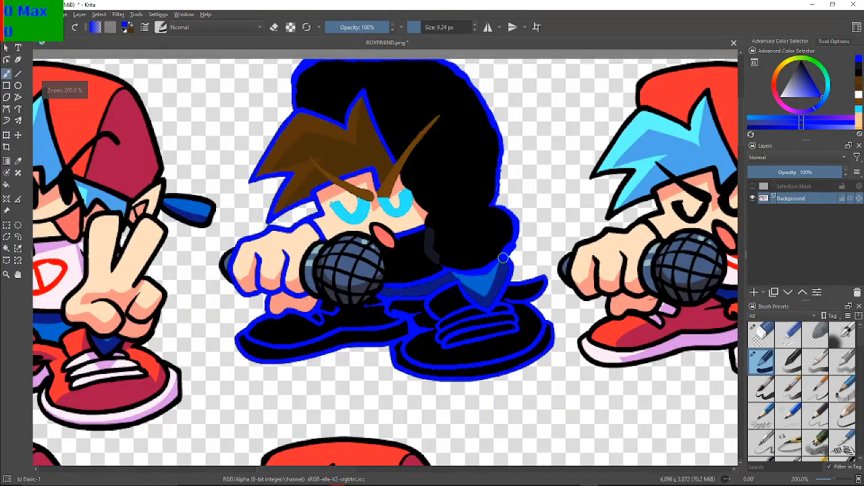
pyautogui.scroll(1, 503, 258)
pyautogui.moveTo(500, 251); pyautogui.dragTo(490, 271)
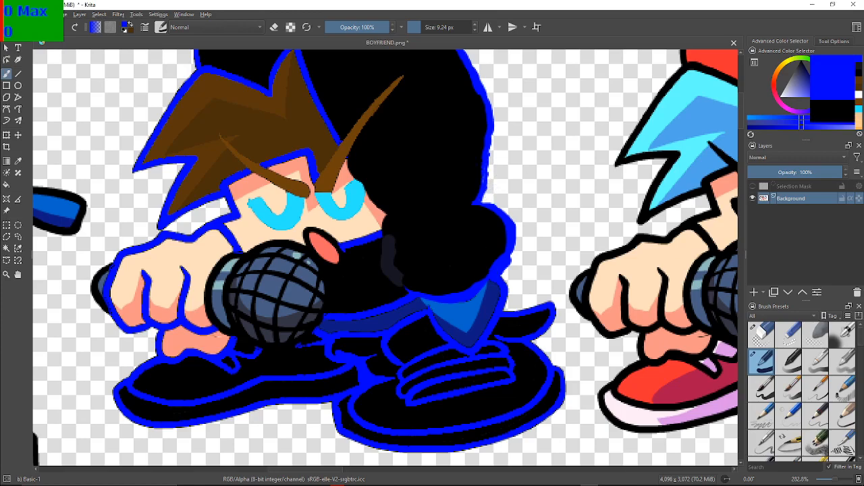
# Patch the outline notch above the sleeve's rounded end with blue and trim its inner side with black
pyautogui.moveTo(477, 182); pyautogui.dragTo(488, 204)
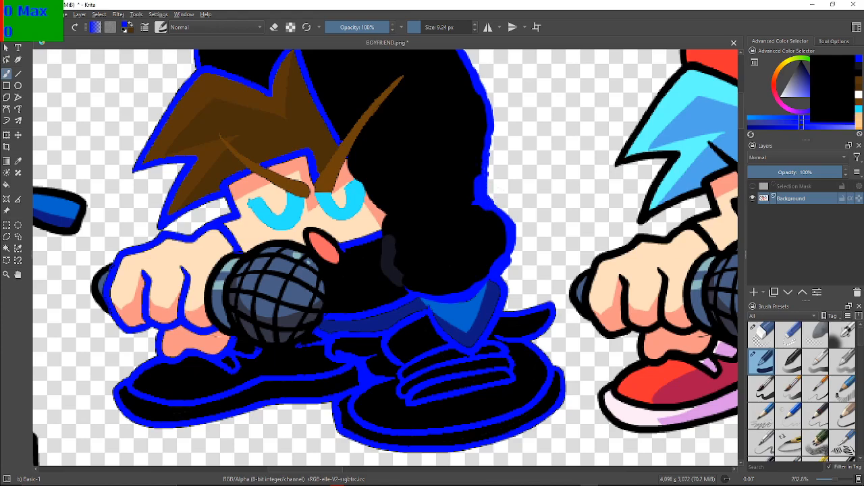
pyautogui.click(858, 71)
pyautogui.moveTo(470, 195)
pyautogui.mouseDown()
pyautogui.moveTo(477, 217)
pyautogui.moveTo(474, 170)
pyautogui.moveTo(489, 221)
pyautogui.mouseUp()
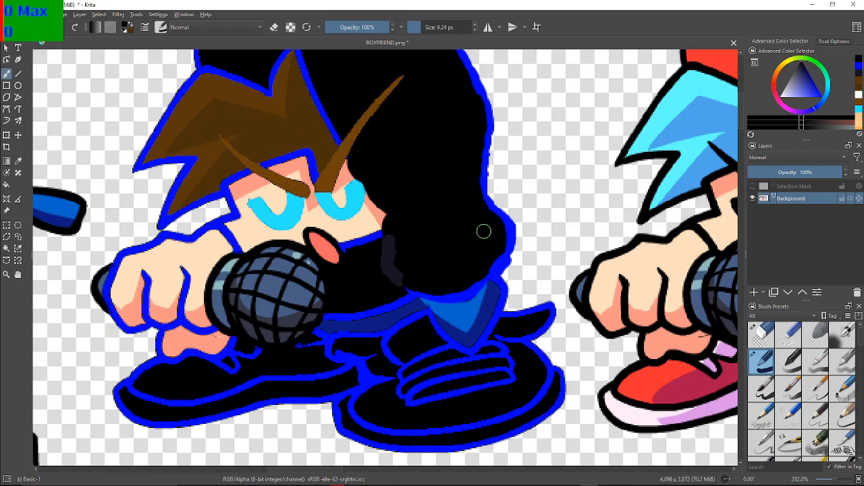
pyautogui.scroll(-4, 483, 232)
pyautogui.scroll(2, 481, 239)
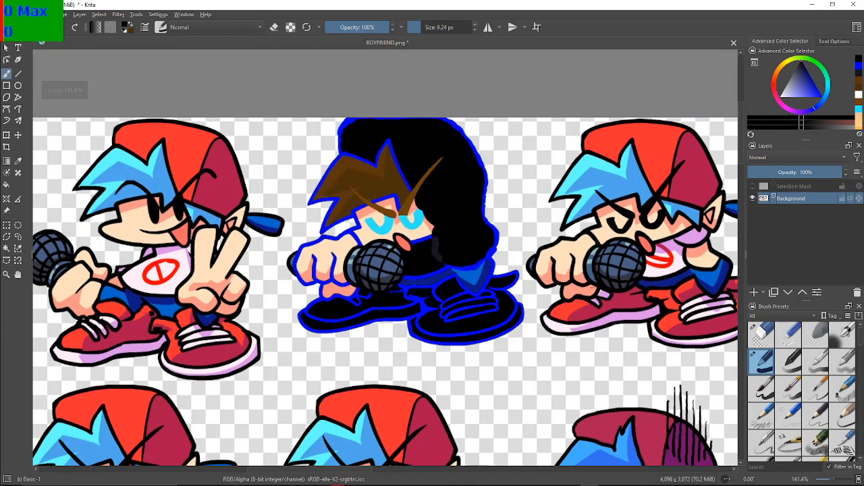
pyautogui.scroll(1, 479, 243)
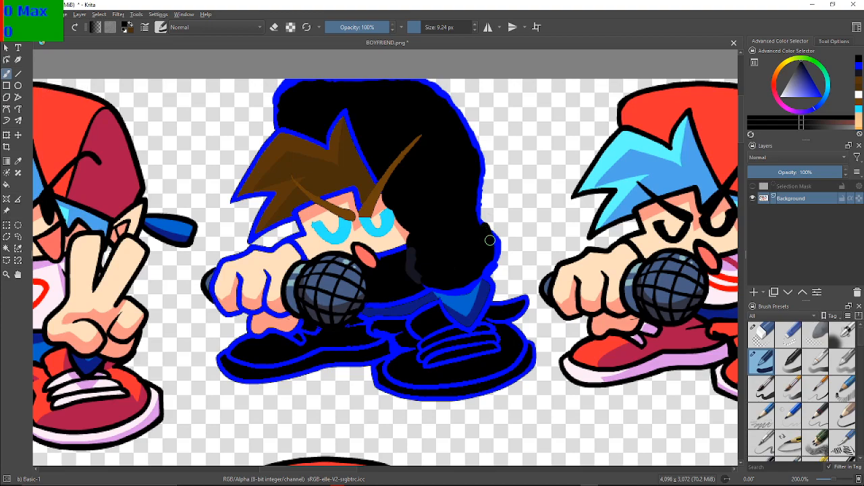
pyautogui.scroll(1, 586, 294)
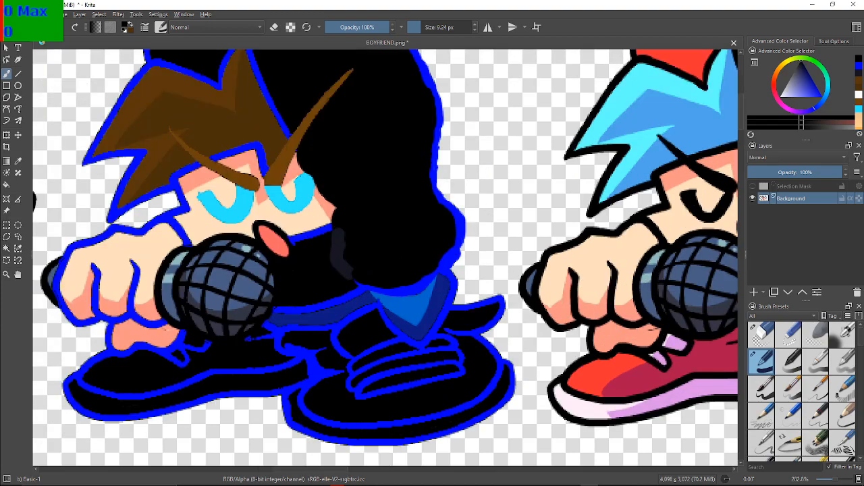
# Reselect blue and thicken the outline along the outer edge of the sleeve's rounded end
pyautogui.click(858, 65)
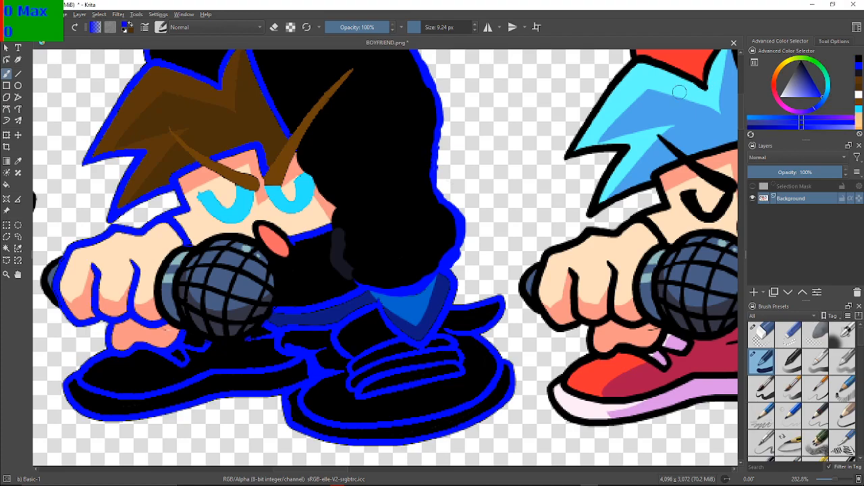
pyautogui.moveTo(432, 202)
pyautogui.mouseDown()
pyautogui.moveTo(462, 233)
pyautogui.moveTo(456, 241)
pyautogui.mouseUp()
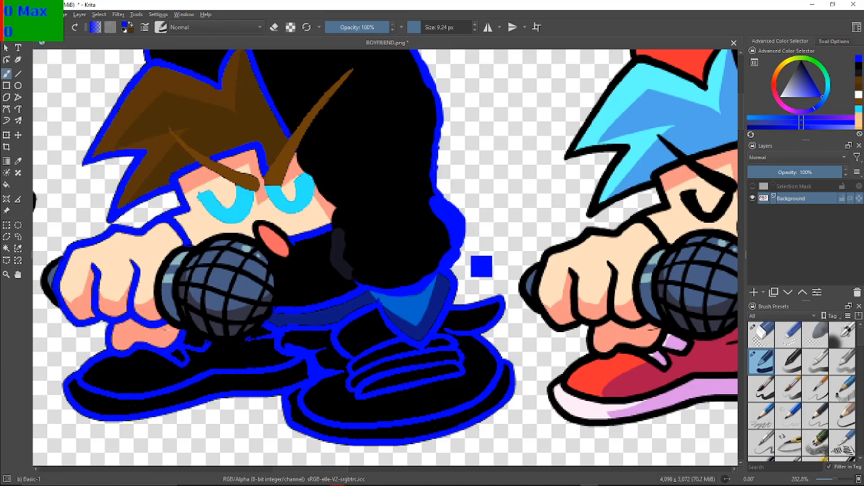
pyautogui.hotkey('ctrl', 'z')
pyautogui.moveTo(439, 200); pyautogui.dragTo(459, 245)
pyautogui.scroll(-2, 518, 287)
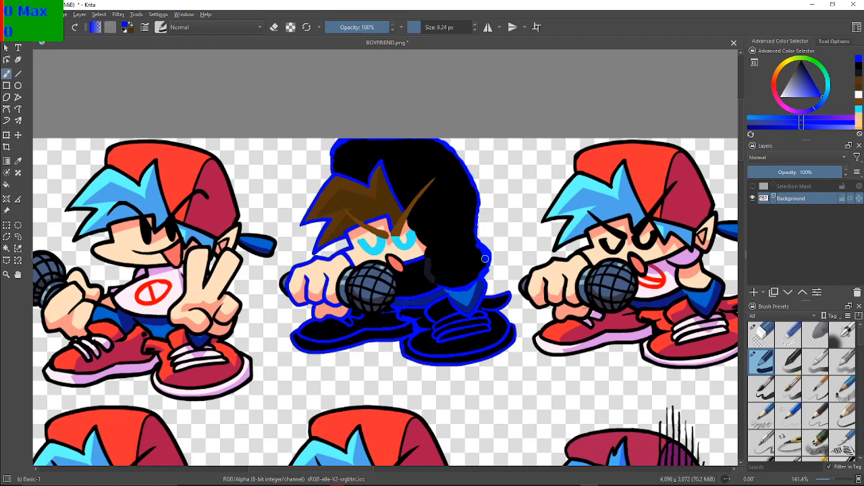
pyautogui.scroll(3, 483, 300)
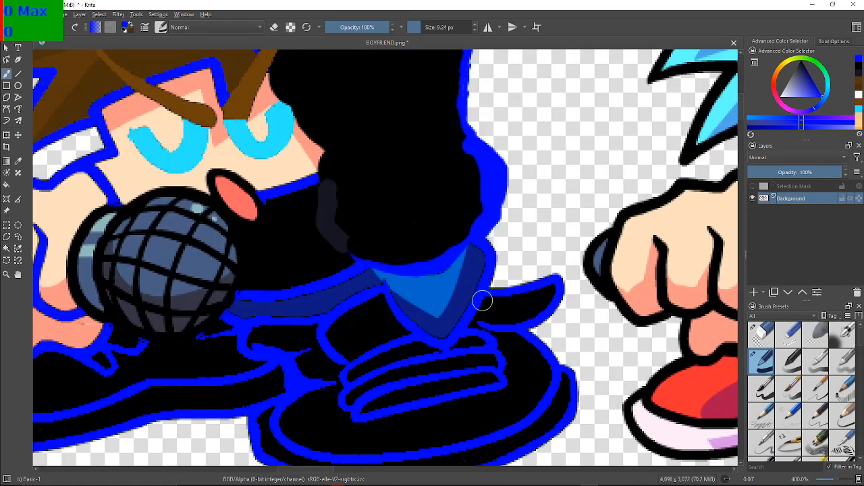
pyautogui.hotkey('ctrl', 'z')
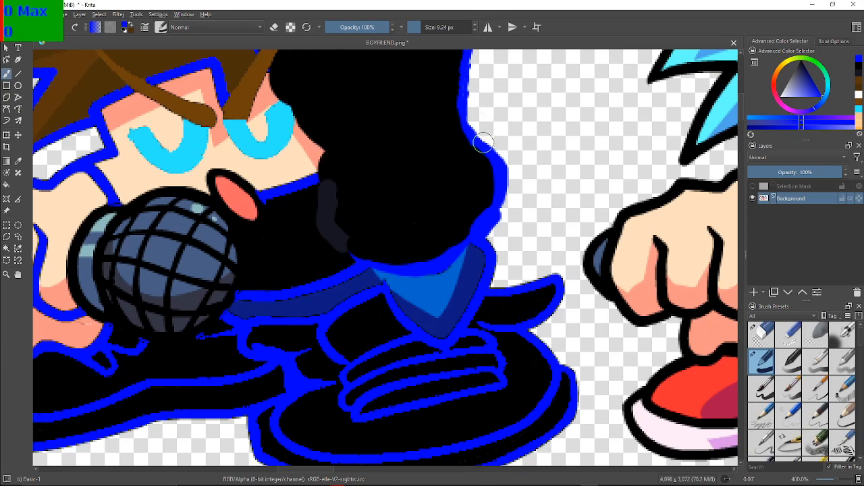
pyautogui.moveTo(468, 131); pyautogui.dragTo(491, 195)
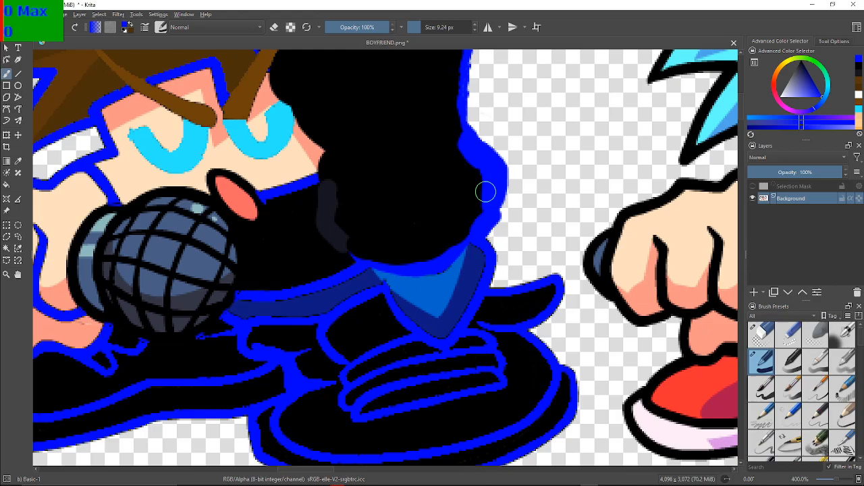
pyautogui.scroll(-4, 485, 191)
pyautogui.moveTo(484, 244); pyautogui.dragTo(485, 272)
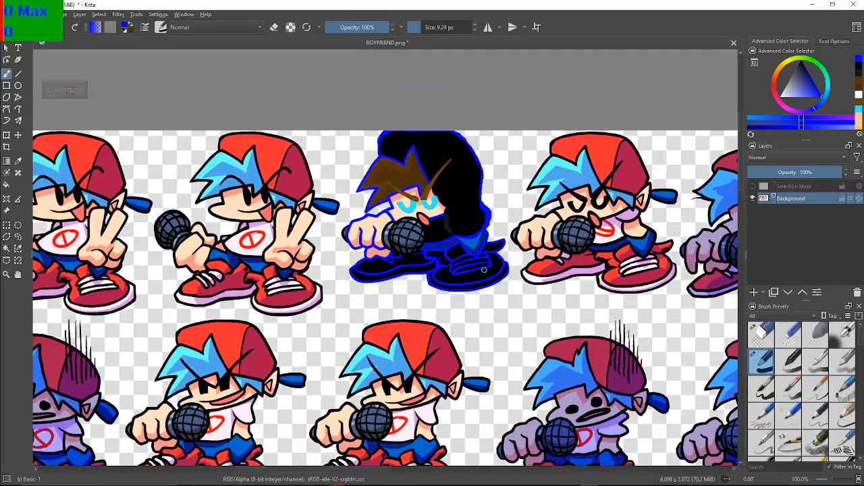
pyautogui.scroll(2, 484, 272)
pyautogui.scroll(-2, 481, 260)
pyautogui.scroll(1, 477, 249)
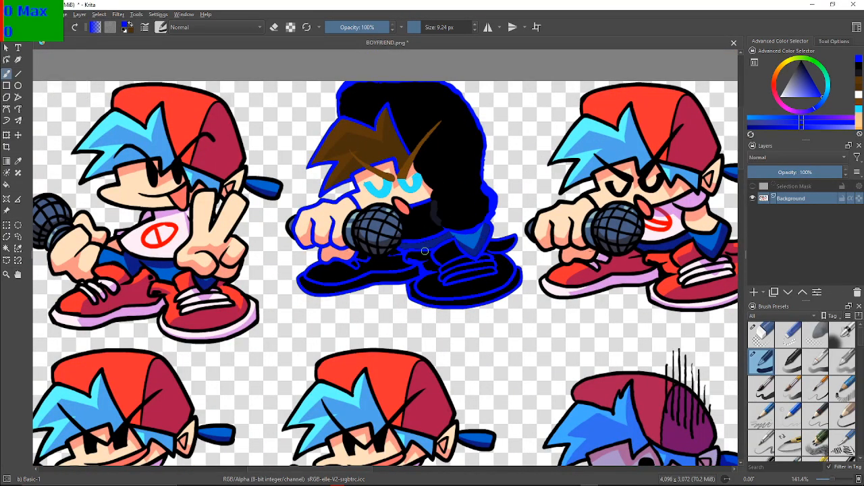
pyautogui.moveTo(440, 293); pyautogui.dragTo(442, 301)
pyautogui.scroll(3, 441, 301)
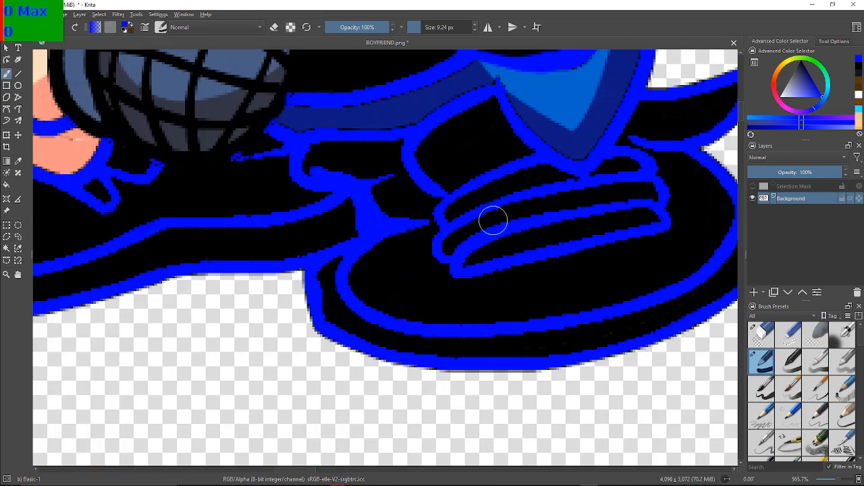
pyautogui.moveTo(602, 242)
pyautogui.mouseDown()
pyautogui.moveTo(670, 223)
pyautogui.moveTo(617, 228)
pyautogui.mouseUp()
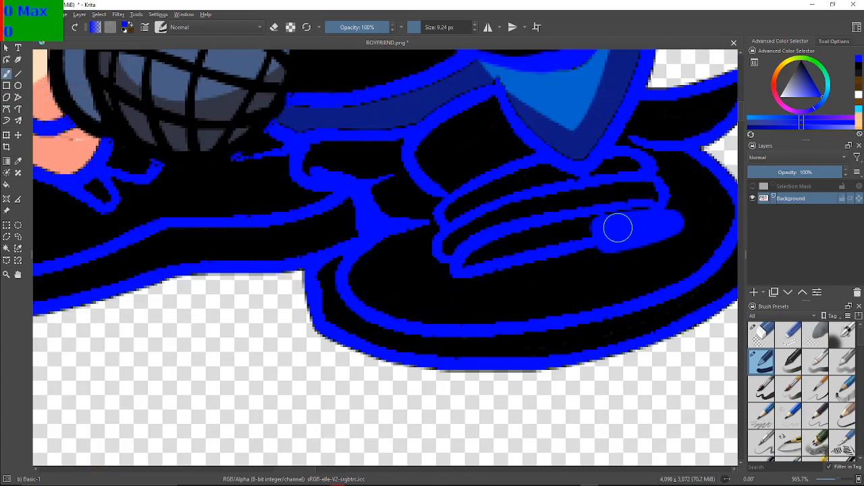
pyautogui.hotkey('ctrl', 'z')
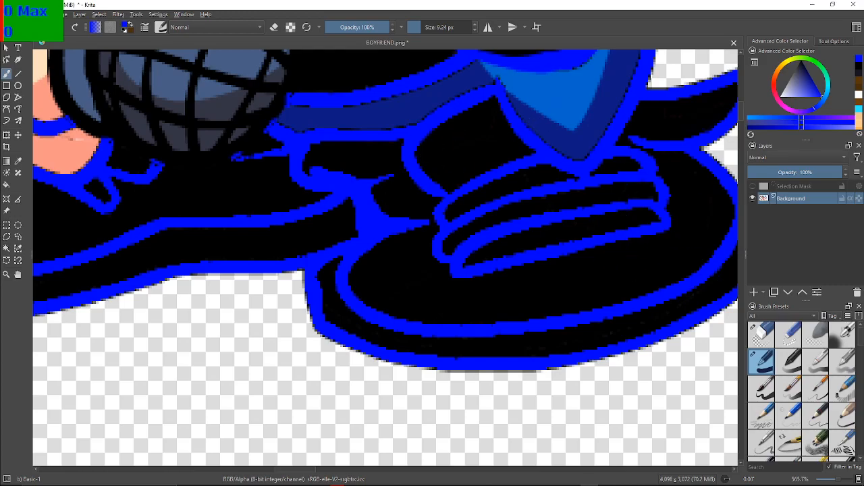
# Select black and paint over the blue lace lines on both shoes
pyautogui.click(859, 66)
pyautogui.moveTo(617, 234)
pyautogui.mouseDown()
pyautogui.moveTo(636, 226)
pyautogui.moveTo(659, 179)
pyautogui.moveTo(627, 158)
pyautogui.moveTo(619, 253)
pyautogui.moveTo(623, 177)
pyautogui.moveTo(560, 266)
pyautogui.moveTo(452, 260)
pyautogui.moveTo(530, 261)
pyautogui.moveTo(441, 234)
pyautogui.moveTo(573, 217)
pyautogui.moveTo(453, 239)
pyautogui.moveTo(611, 182)
pyautogui.moveTo(447, 210)
pyautogui.moveTo(465, 189)
pyautogui.moveTo(531, 164)
pyautogui.moveTo(469, 228)
pyautogui.moveTo(705, 226)
pyautogui.mouseUp()
pyautogui.moveTo(343, 187)
pyautogui.mouseDown()
pyautogui.moveTo(330, 215)
pyautogui.moveTo(307, 200)
pyautogui.moveTo(360, 181)
pyautogui.moveTo(348, 176)
pyautogui.moveTo(340, 179)
pyautogui.moveTo(394, 168)
pyautogui.mouseUp()
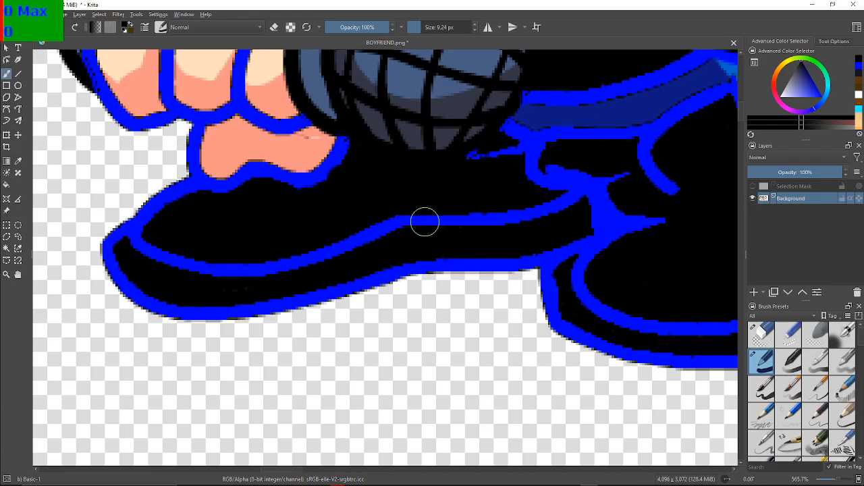
# Extend the very dark bluish grey crease at the sleeve's inner edge down to the blue outline beside the cuff
pyautogui.scroll(-4, 424, 219)
pyautogui.scroll(2, 462, 149)
pyautogui.moveTo(462, 149); pyautogui.dragTo(434, 187)
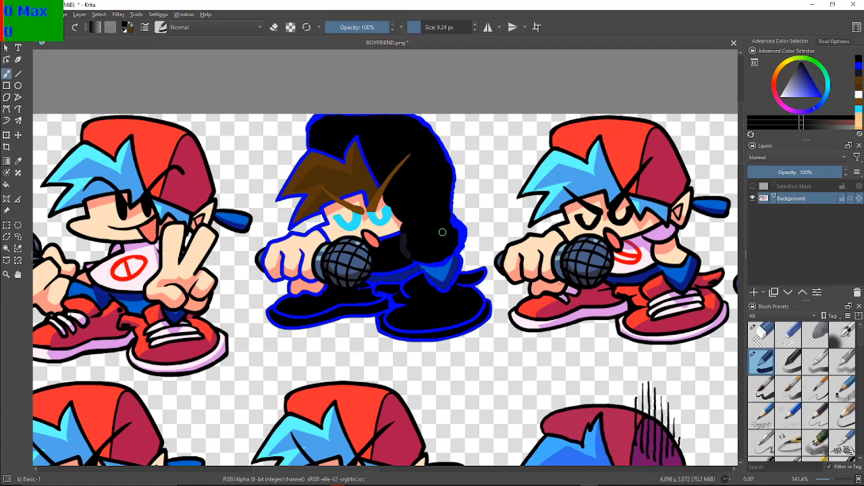
pyautogui.moveTo(442, 232); pyautogui.dragTo(476, 227)
pyautogui.scroll(3, 475, 230)
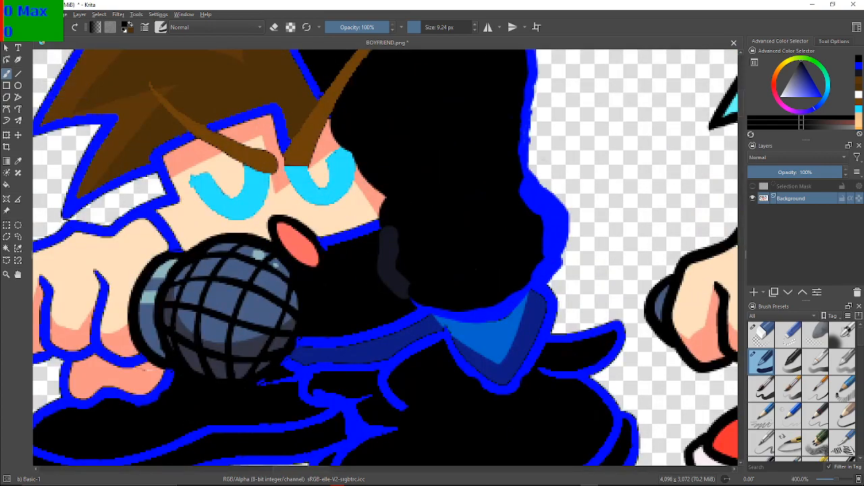
pyautogui.moveTo(406, 299); pyautogui.dragTo(412, 305)
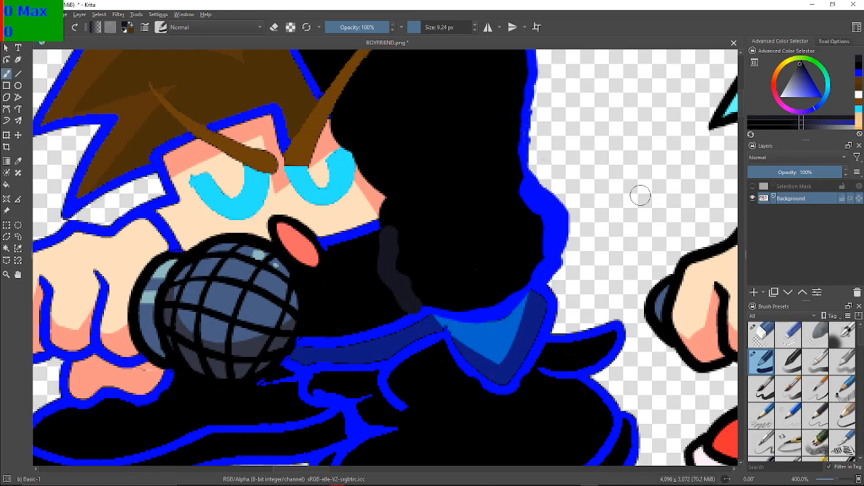
pyautogui.moveTo(643, 192)
pyautogui.mouseDown()
pyautogui.moveTo(598, 137)
pyautogui.moveTo(589, 140)
pyautogui.moveTo(596, 254)
pyautogui.moveTo(581, 307)
pyautogui.mouseUp()
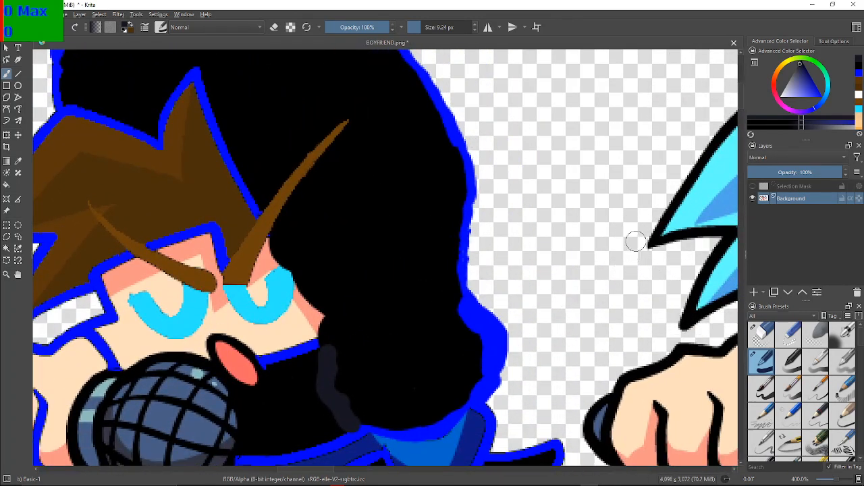
pyautogui.click(822, 98)
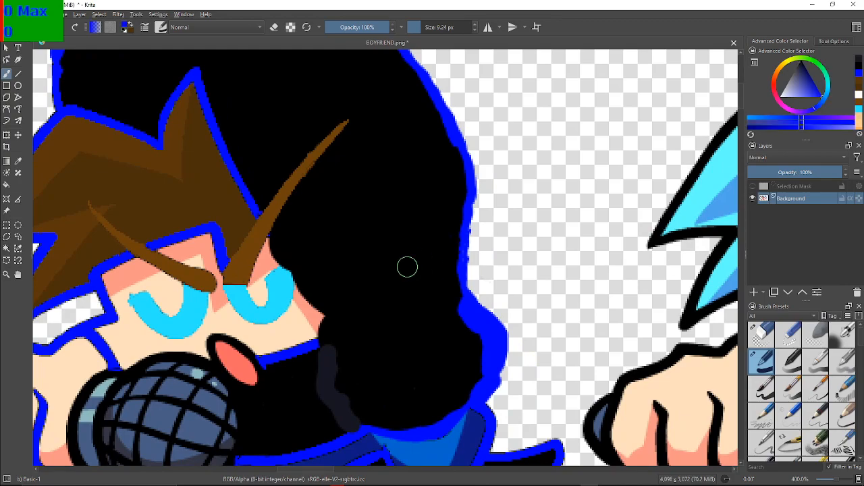
pyautogui.moveTo(452, 282); pyautogui.dragTo(330, 313)
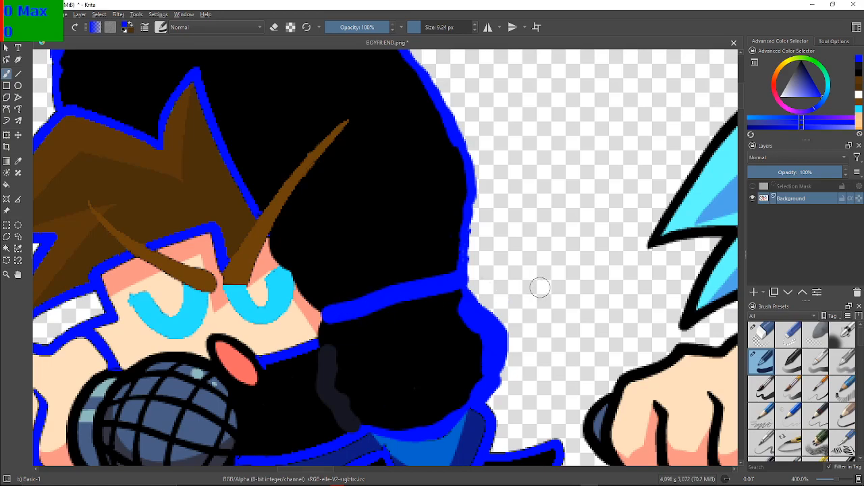
pyautogui.hotkey('ctrl', 'z')
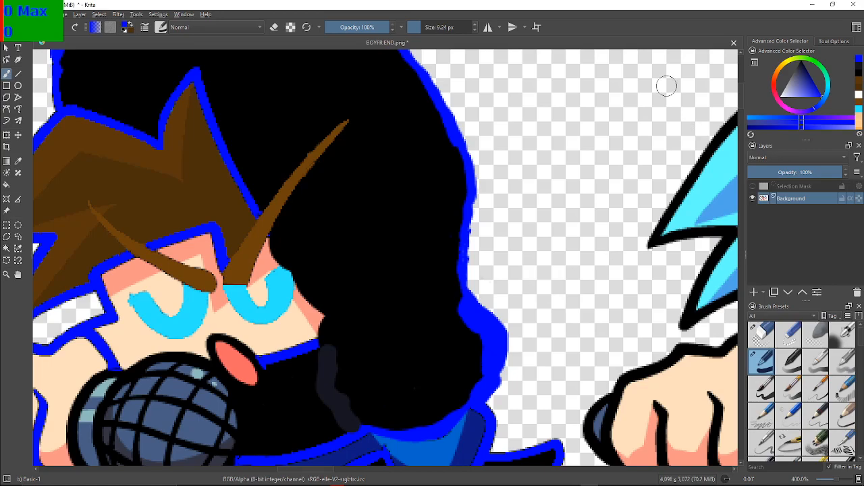
# Set the brush size to 2 px, outline the face's rear edge in blue and draw a blue line across the sleeve to its outer outline
pyautogui.click(414, 27)
pyautogui.moveTo(320, 347); pyautogui.dragTo(318, 338)
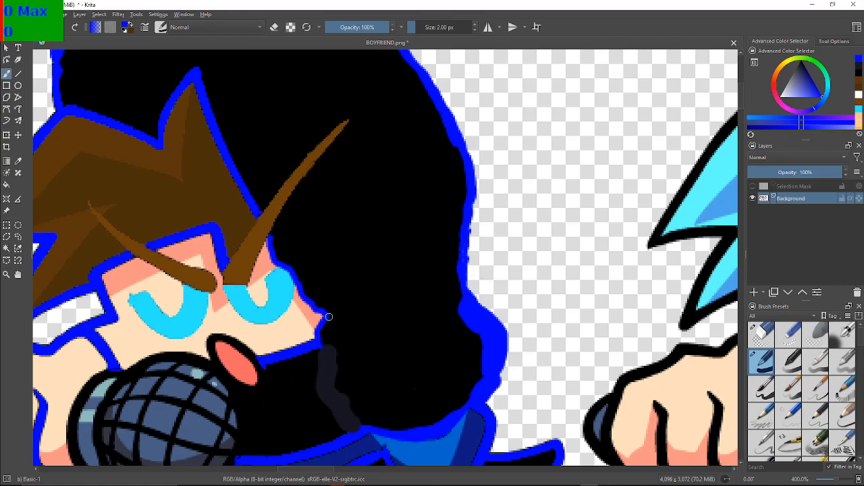
pyautogui.moveTo(328, 315); pyautogui.dragTo(456, 299)
# Switch to black and trim the inner side of the thick blue outline along the sleeve's rounded end
pyautogui.scroll(-3, 429, 355)
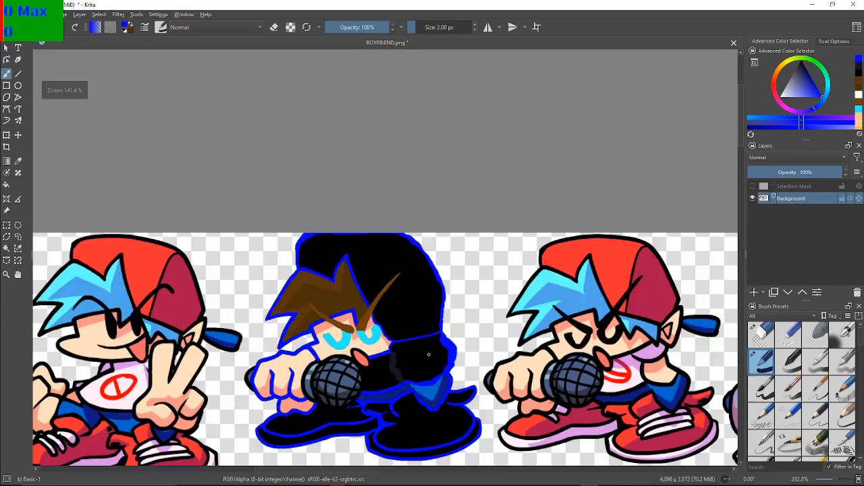
pyautogui.scroll(-2, 424, 325)
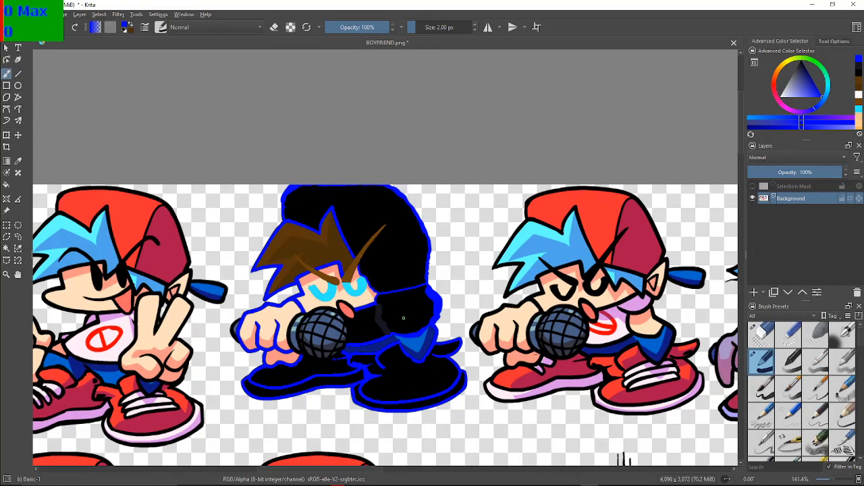
pyautogui.moveTo(404, 318); pyautogui.dragTo(353, 286)
pyautogui.scroll(2, 353, 286)
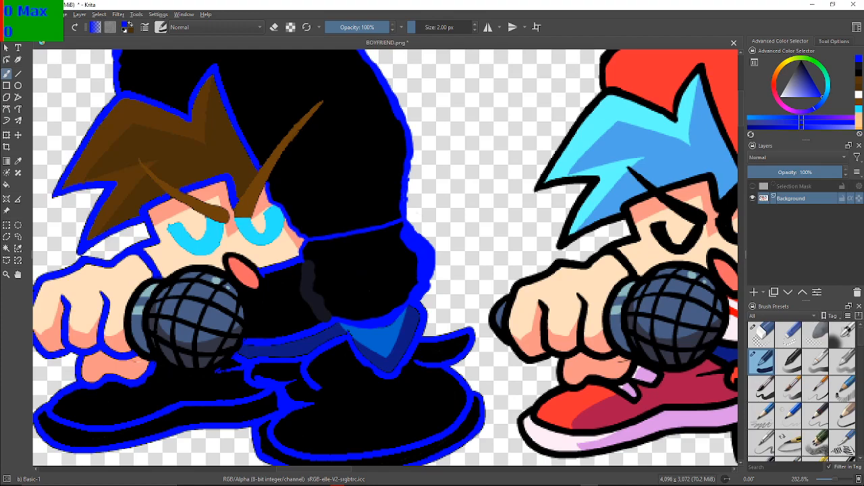
pyautogui.press('d')
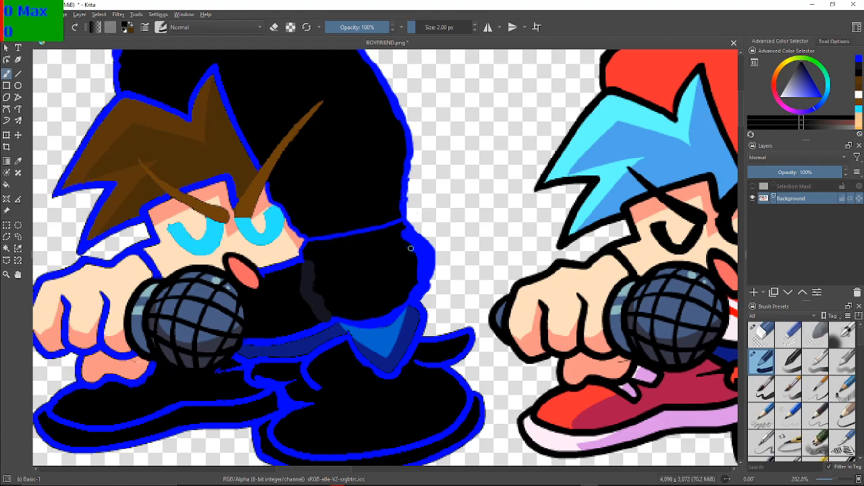
pyautogui.moveTo(417, 258)
pyautogui.mouseDown()
pyautogui.moveTo(417, 284)
pyautogui.moveTo(402, 306)
pyautogui.mouseUp()
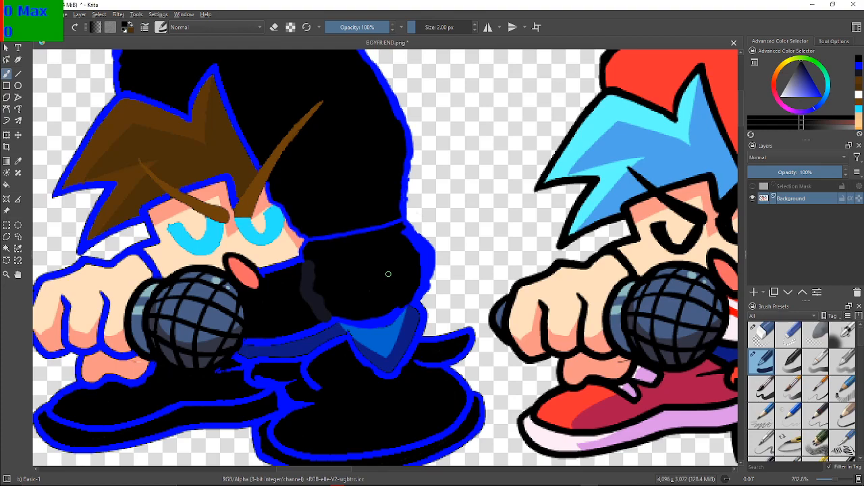
# Try a black stroke along the blue outline at the sleeve's rounded end, and undo it
pyautogui.scroll(-3, 388, 274)
pyautogui.scroll(1, 388, 270)
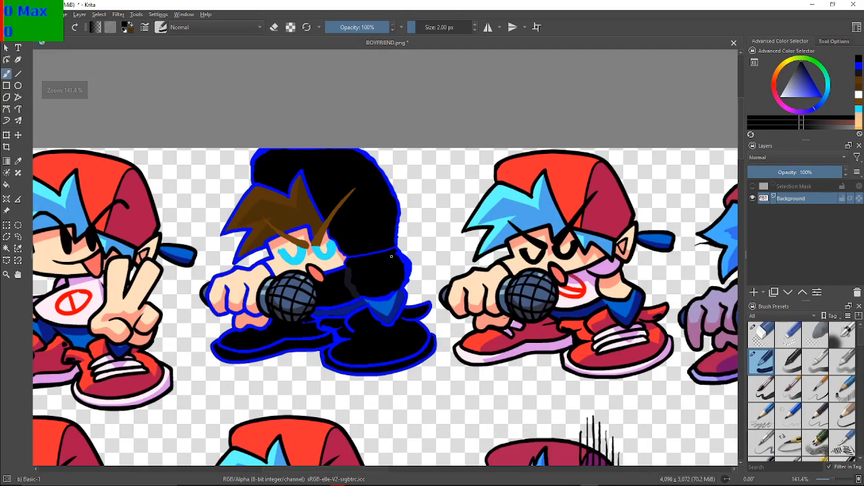
pyautogui.moveTo(398, 252); pyautogui.dragTo(405, 292)
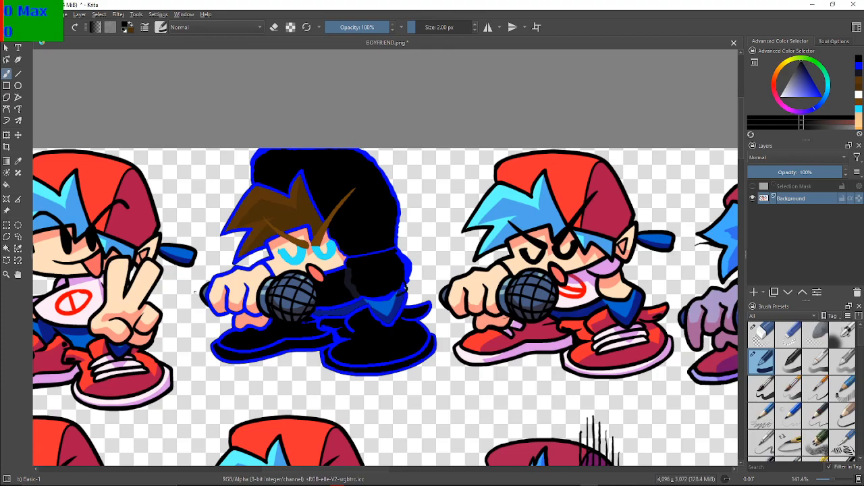
pyautogui.hotkey('ctrl', 'z')
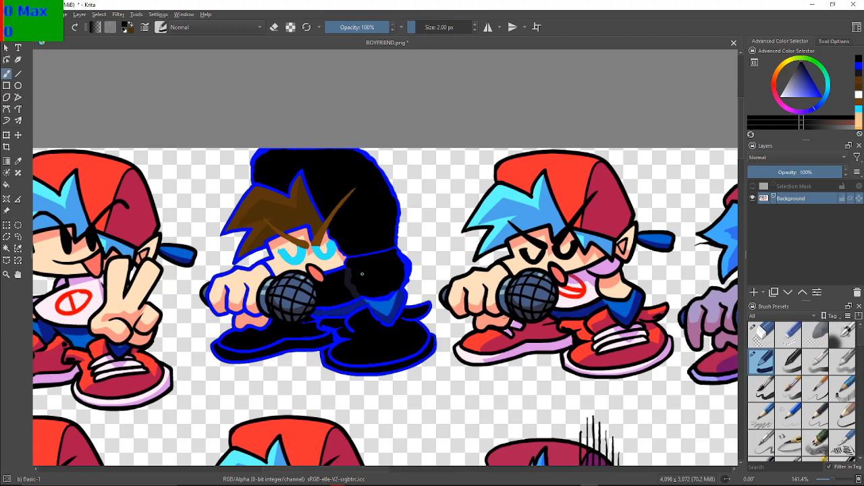
# Examine the recoloured sprite's sleeve, cuff and outlines up close and at a distance beside the neighbouring sprites
pyautogui.scroll(3, 353, 304)
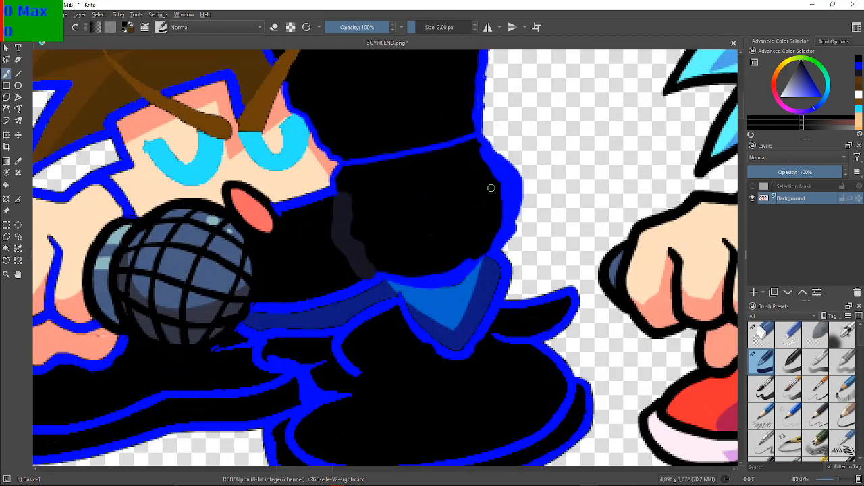
pyautogui.scroll(-3, 471, 224)
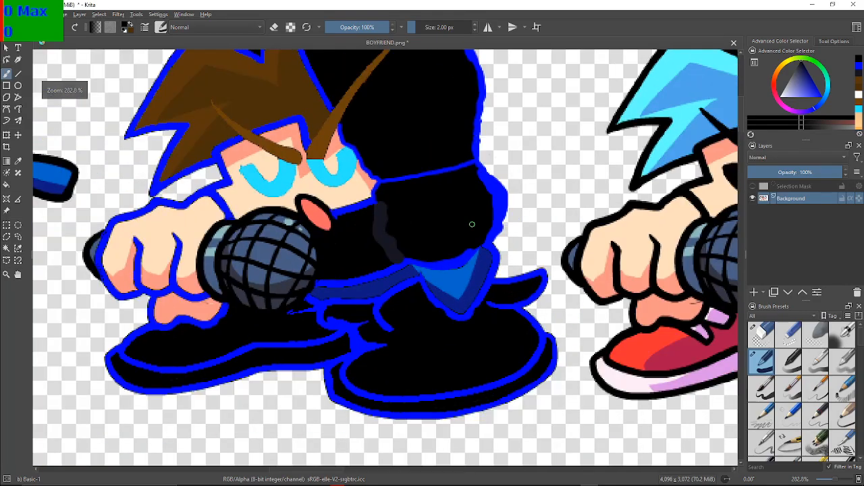
pyautogui.scroll(-2, 472, 224)
pyautogui.scroll(2, 449, 230)
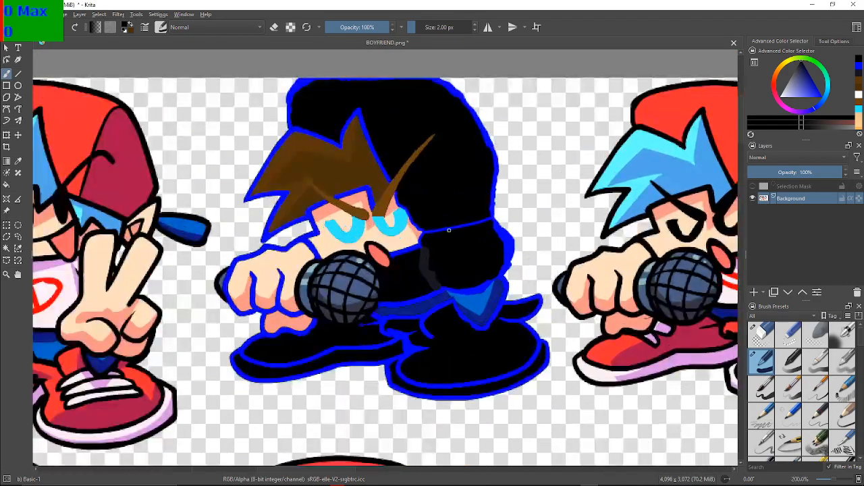
pyautogui.scroll(1, 449, 229)
pyautogui.scroll(-3, 449, 229)
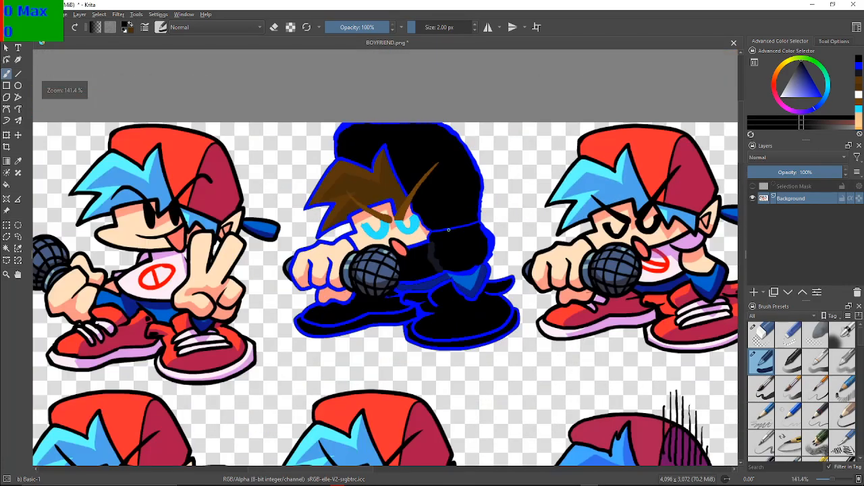
pyautogui.scroll(2, 449, 229)
pyautogui.scroll(-5, 448, 230)
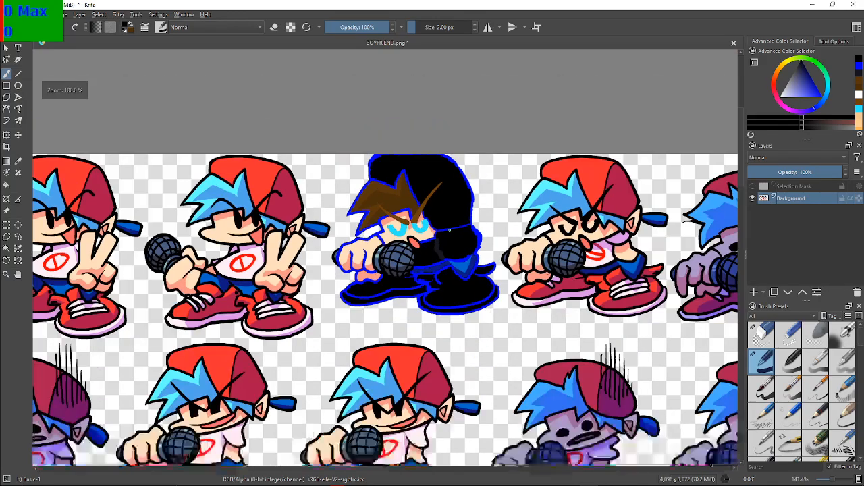
pyautogui.scroll(-2, 448, 230)
pyautogui.scroll(7, 448, 230)
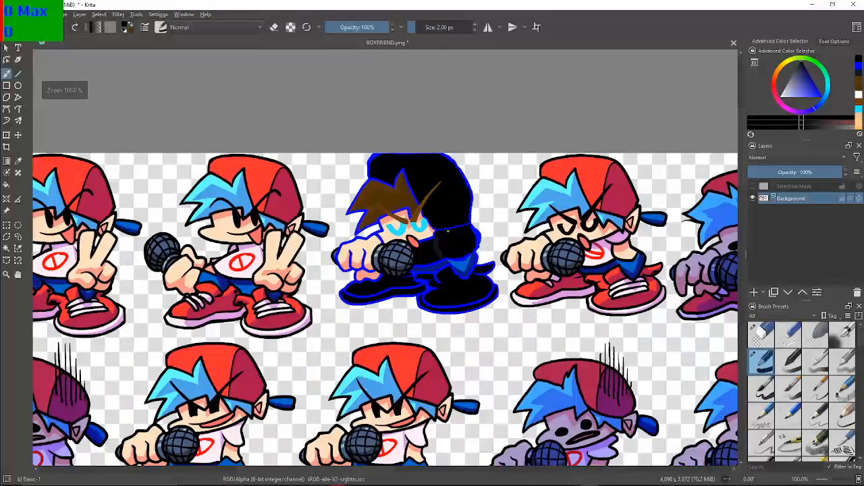
pyautogui.scroll(-1, 446, 232)
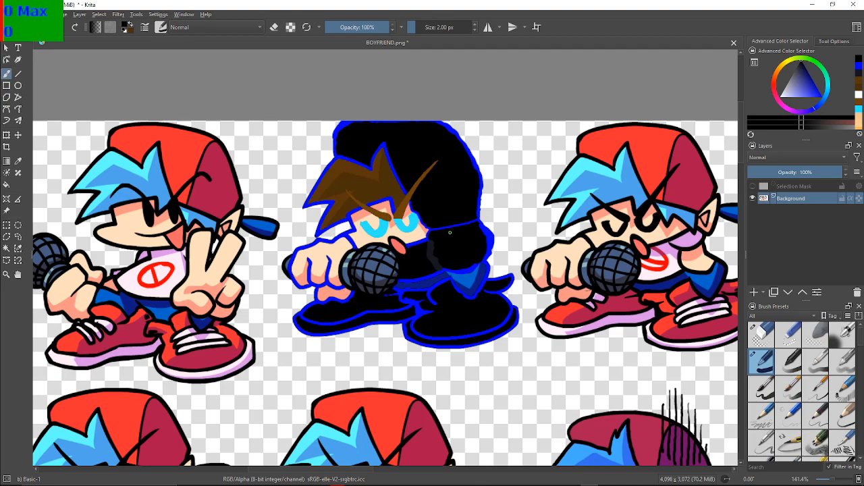
pyautogui.press('F2')
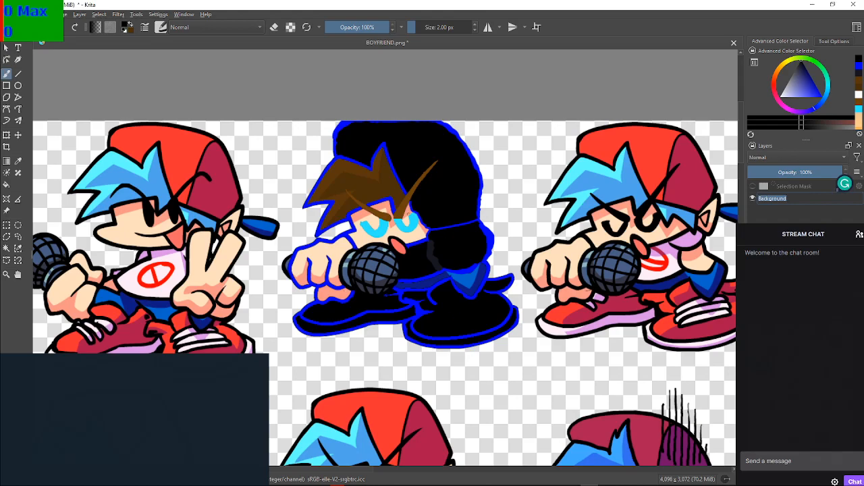
pyautogui.press('Return')
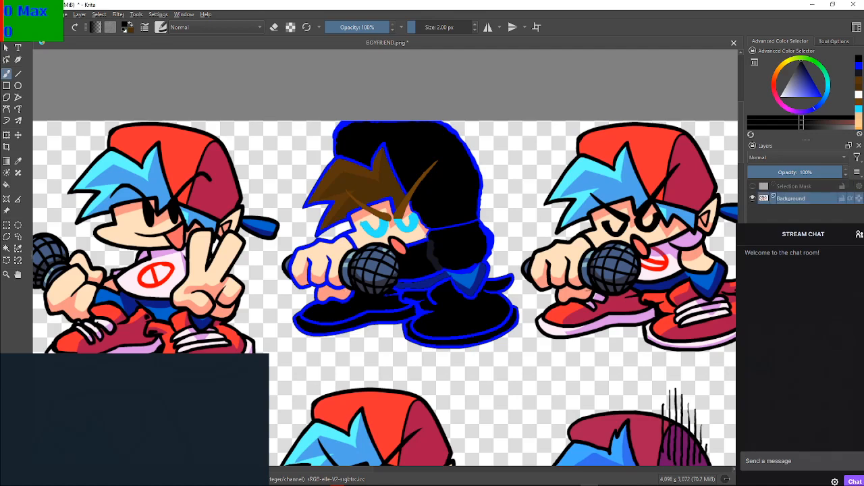